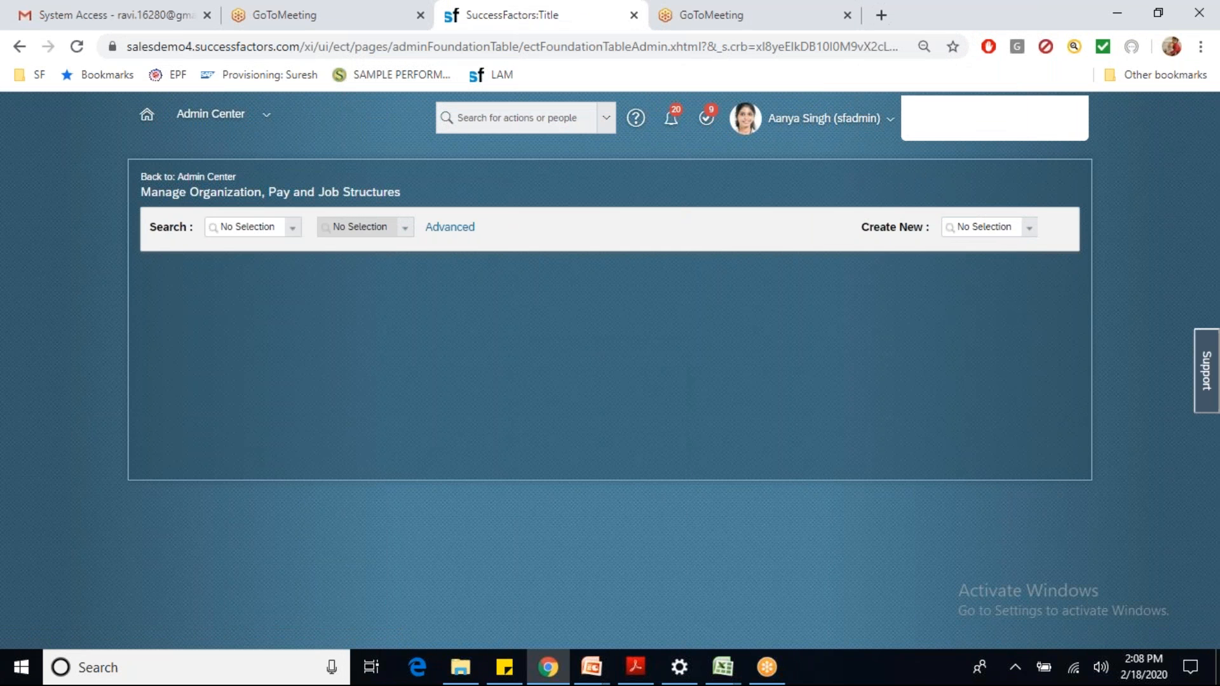
Step: Set the search object type to Workflow
click(292, 228)
text(wor)
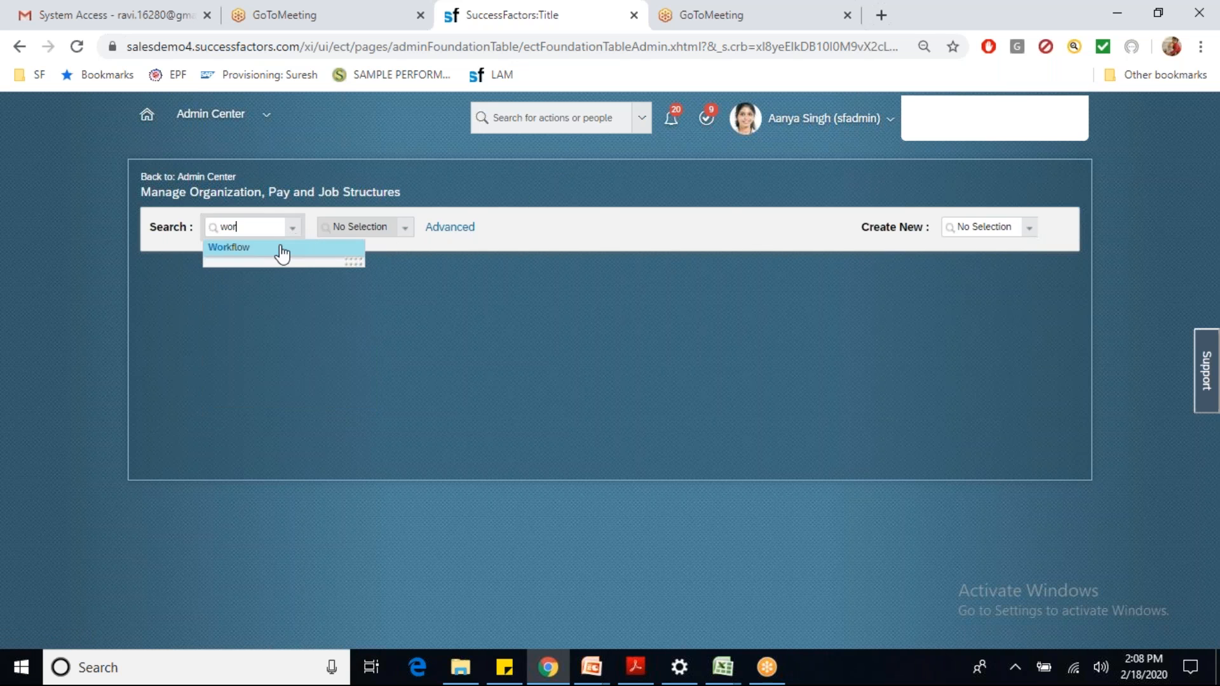
click(280, 250)
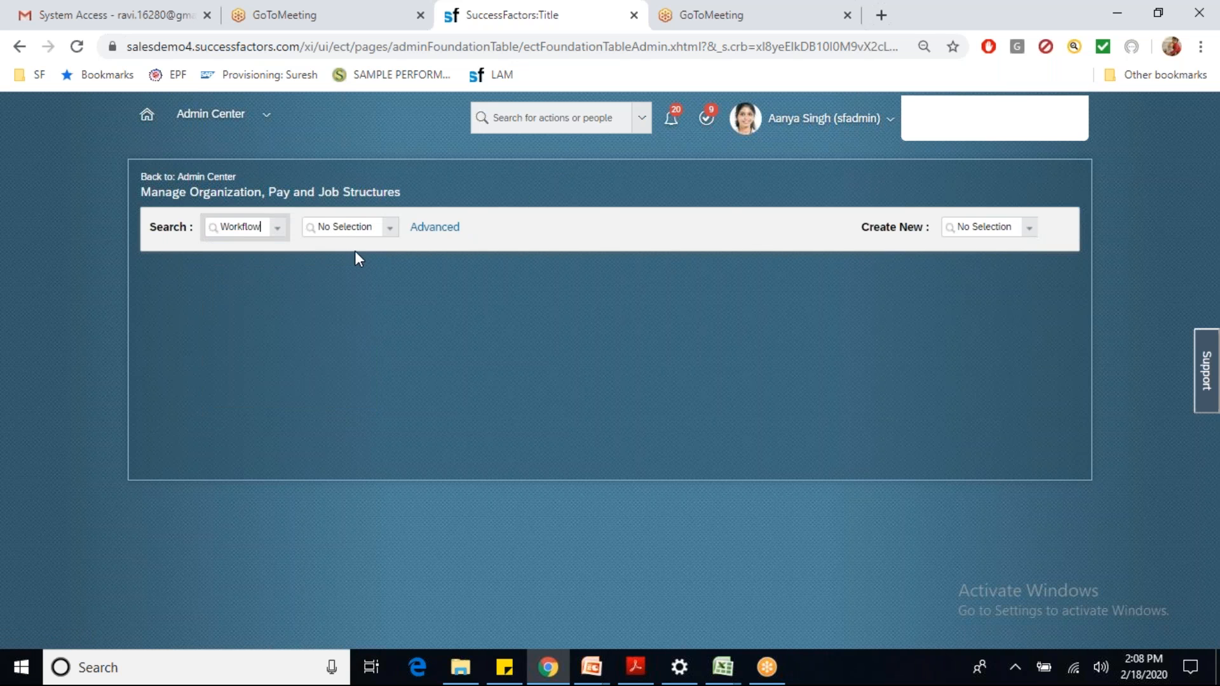
Step: Try searching for an ICICI workflow in the second search box
click(352, 229)
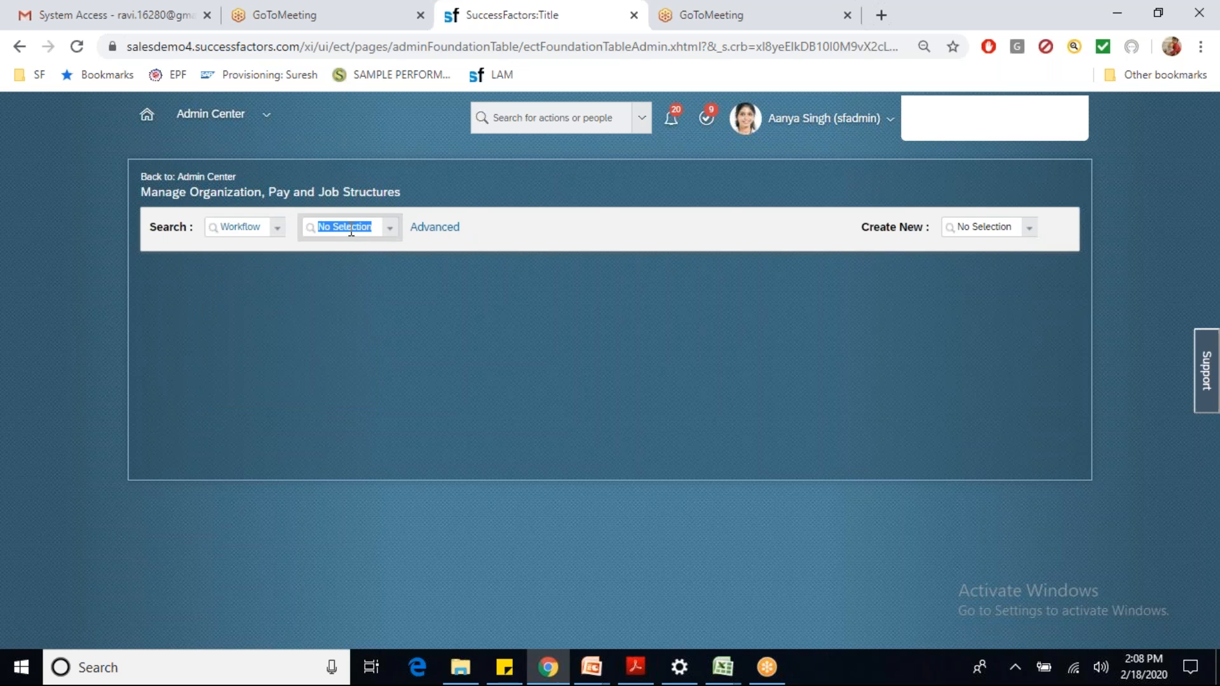
text(icc)
key(BackSpace)
text(ic)
key(BackSpace)
click(498, 116)
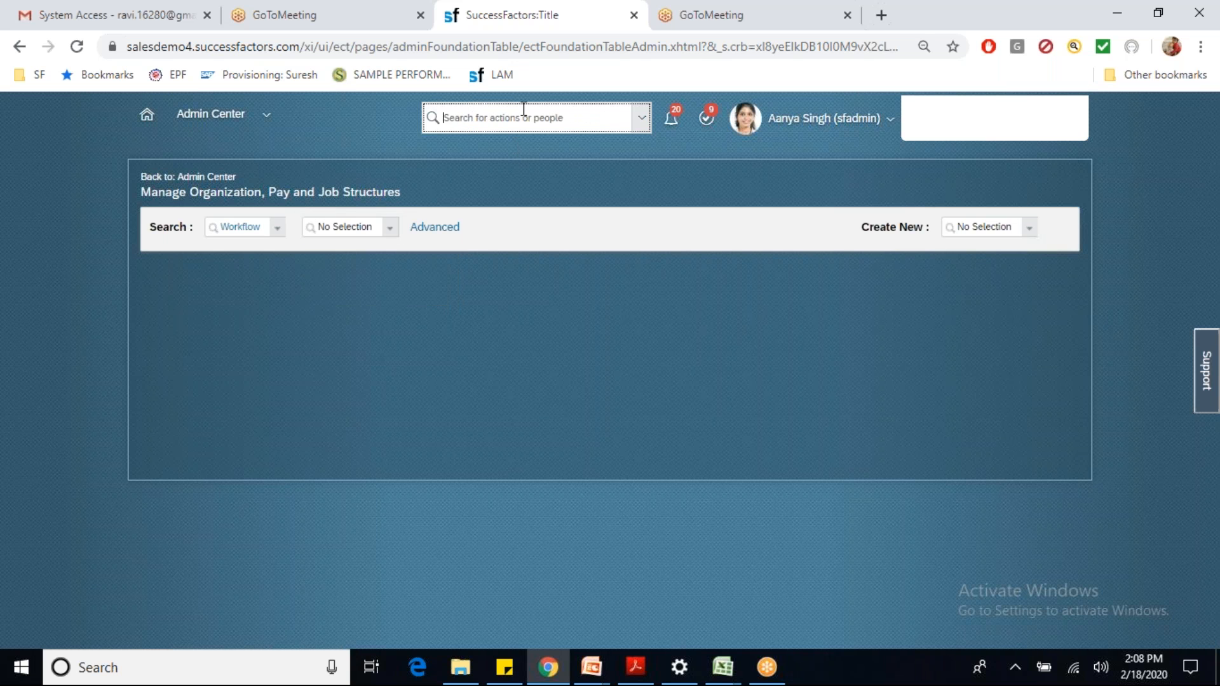
text(avinash)
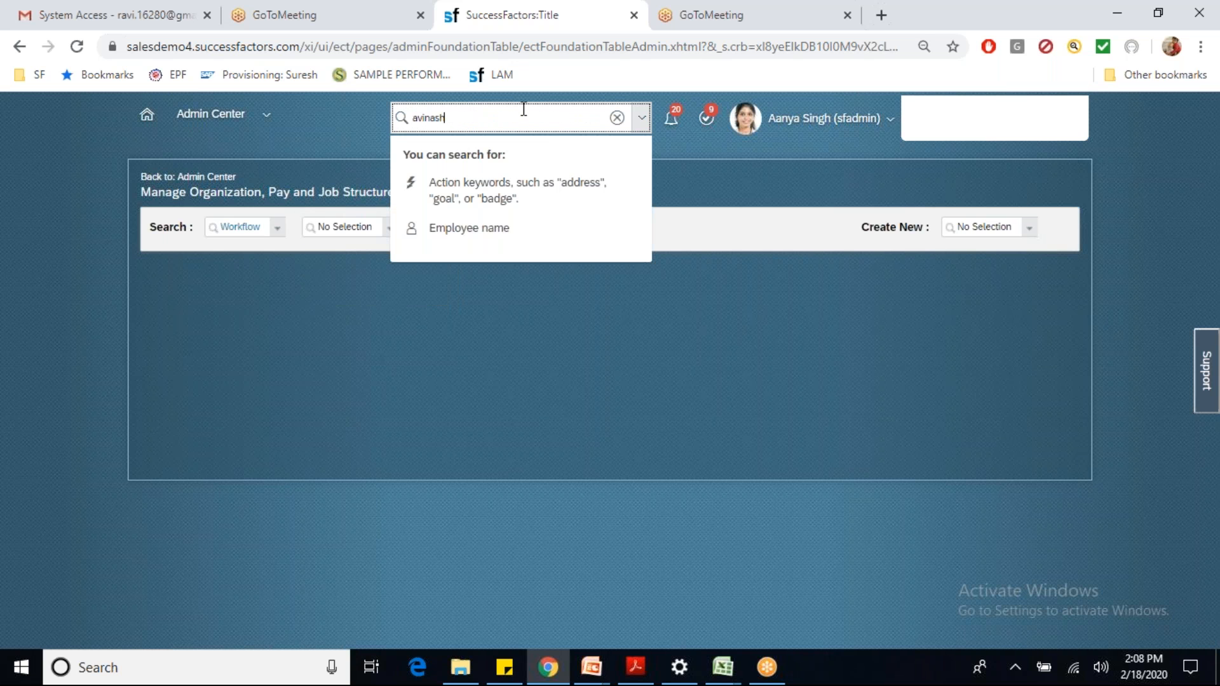
mouse_move(476, 156)
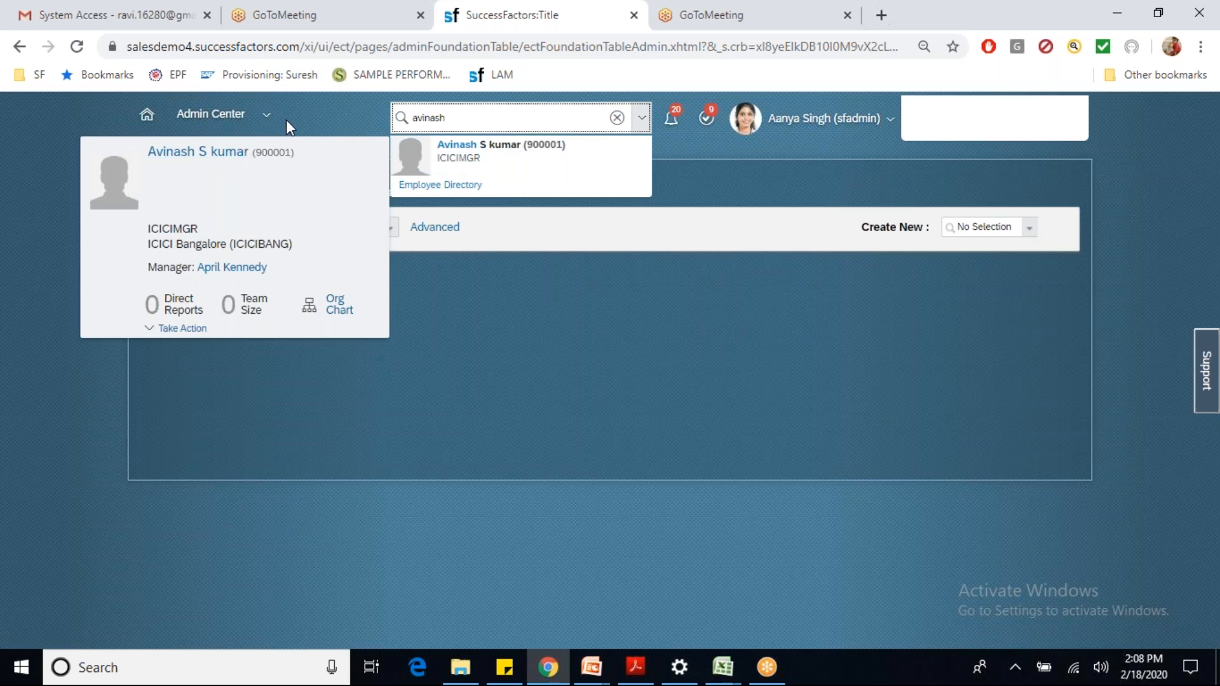
click(321, 115)
click(511, 114)
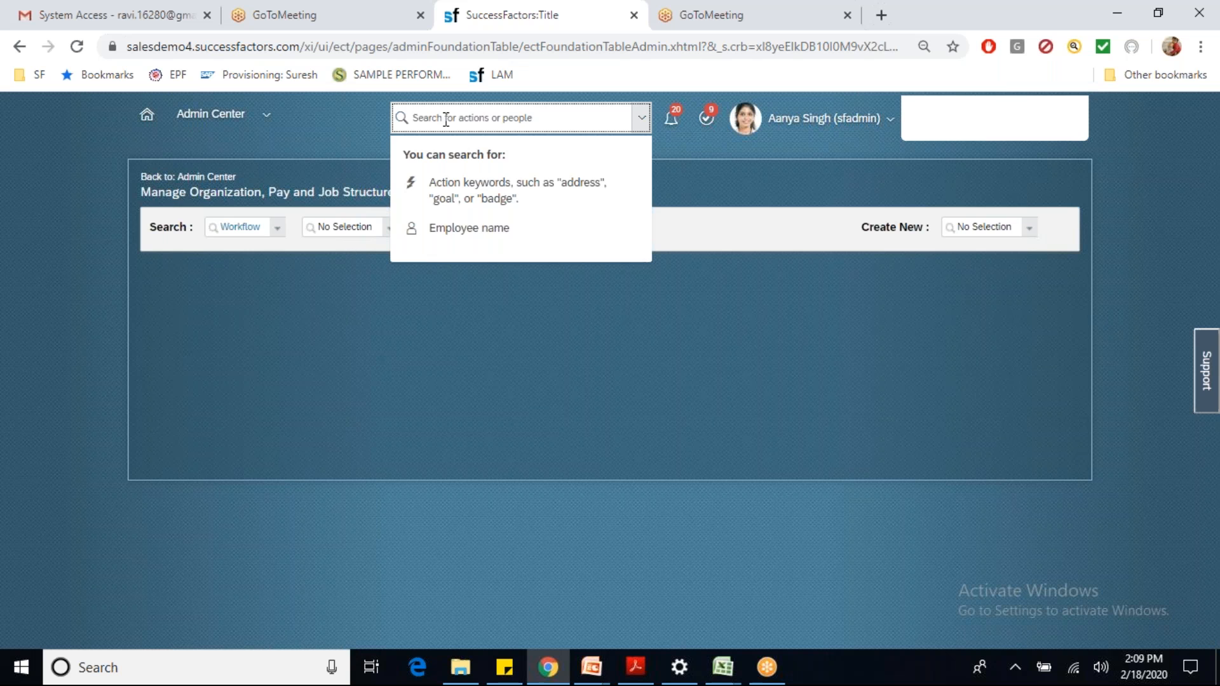
Step: Start a new Event Reason with effective date 01/01/2020
click(323, 201)
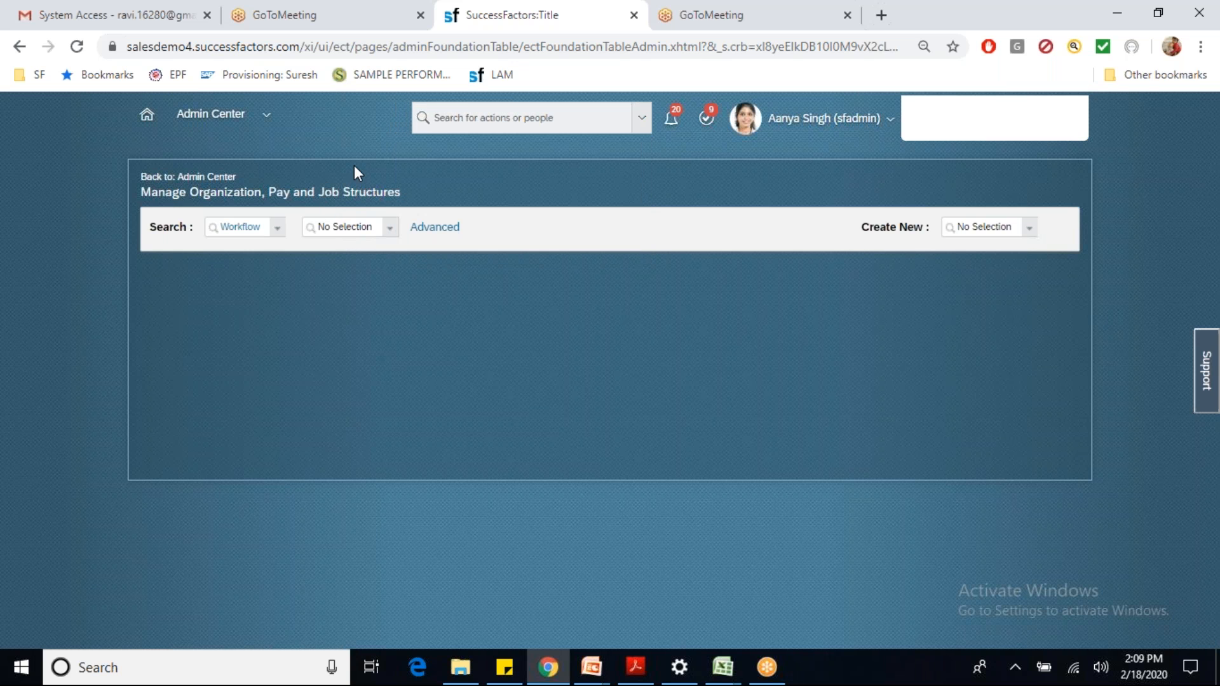
click(971, 230)
text(event)
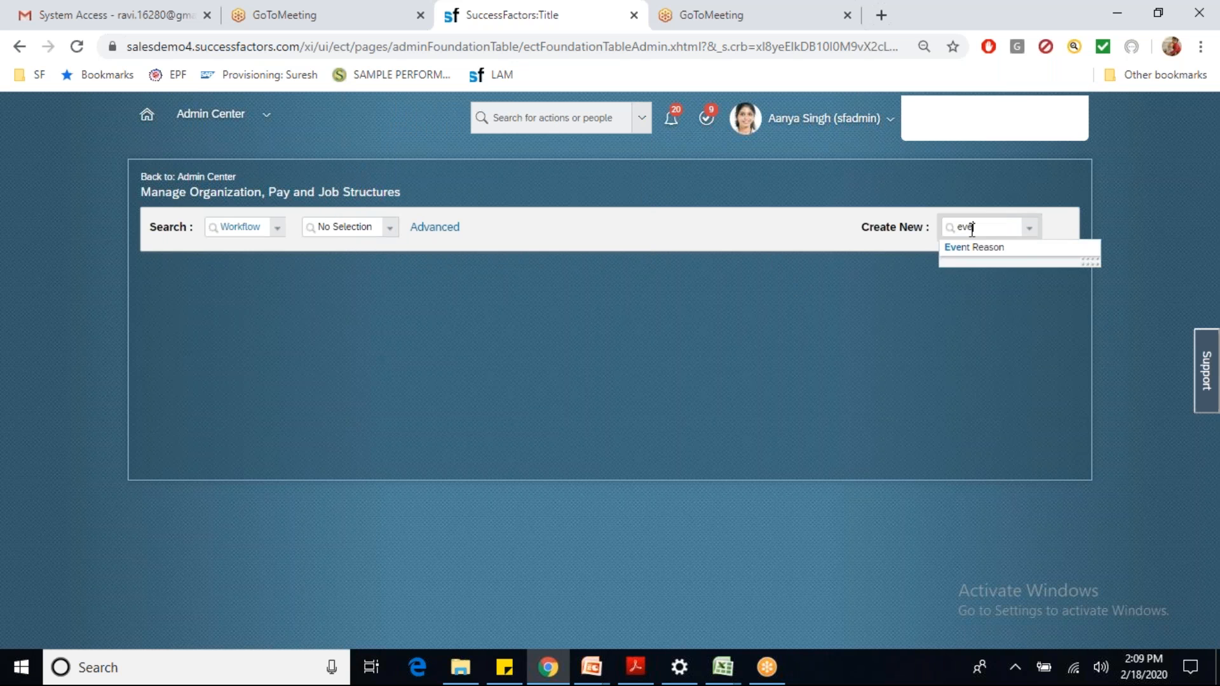
click(970, 250)
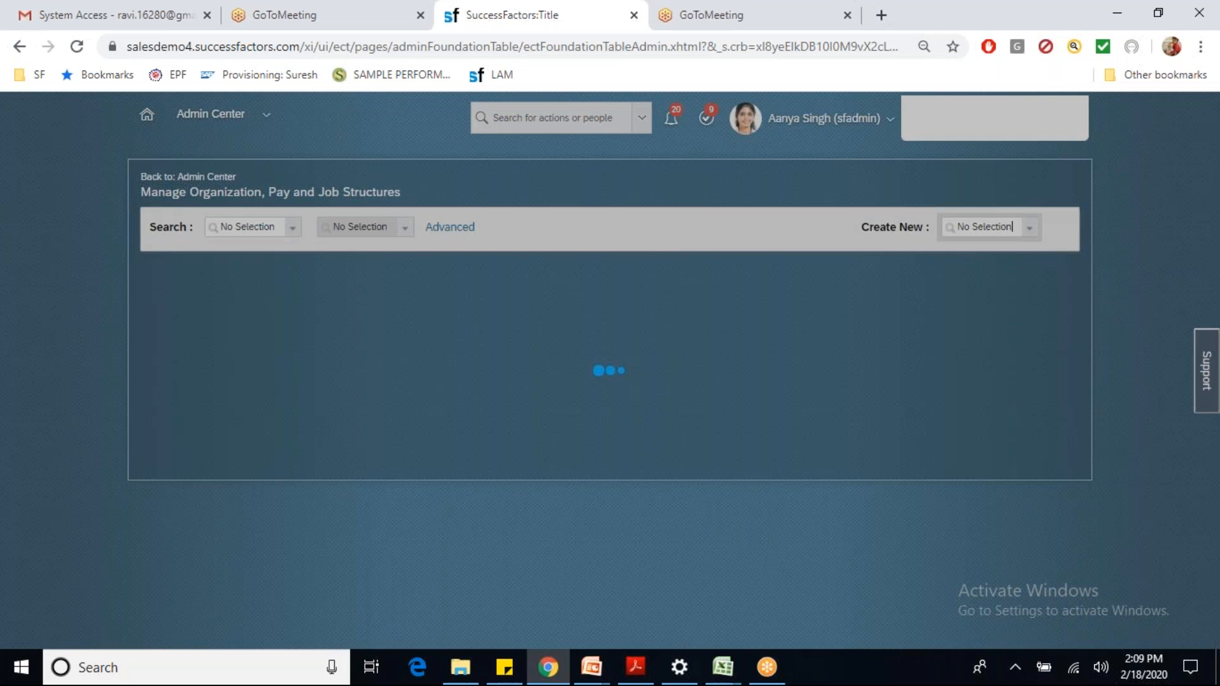
click(311, 298)
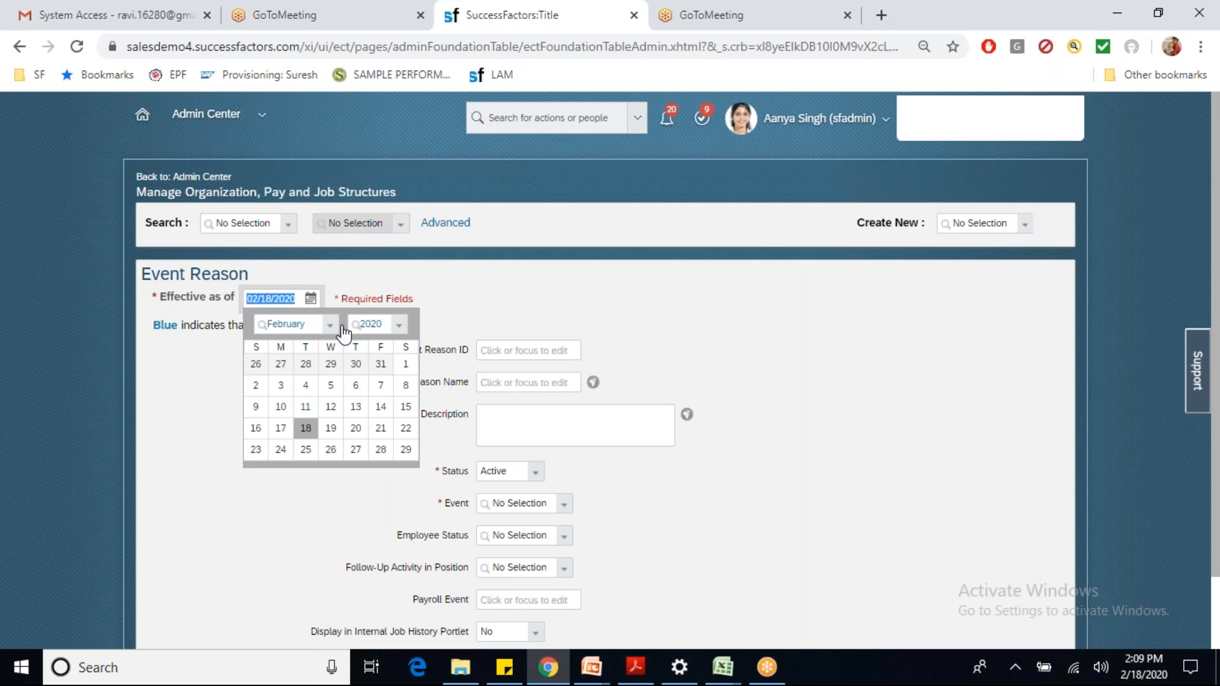
click(330, 325)
click(314, 346)
click(330, 367)
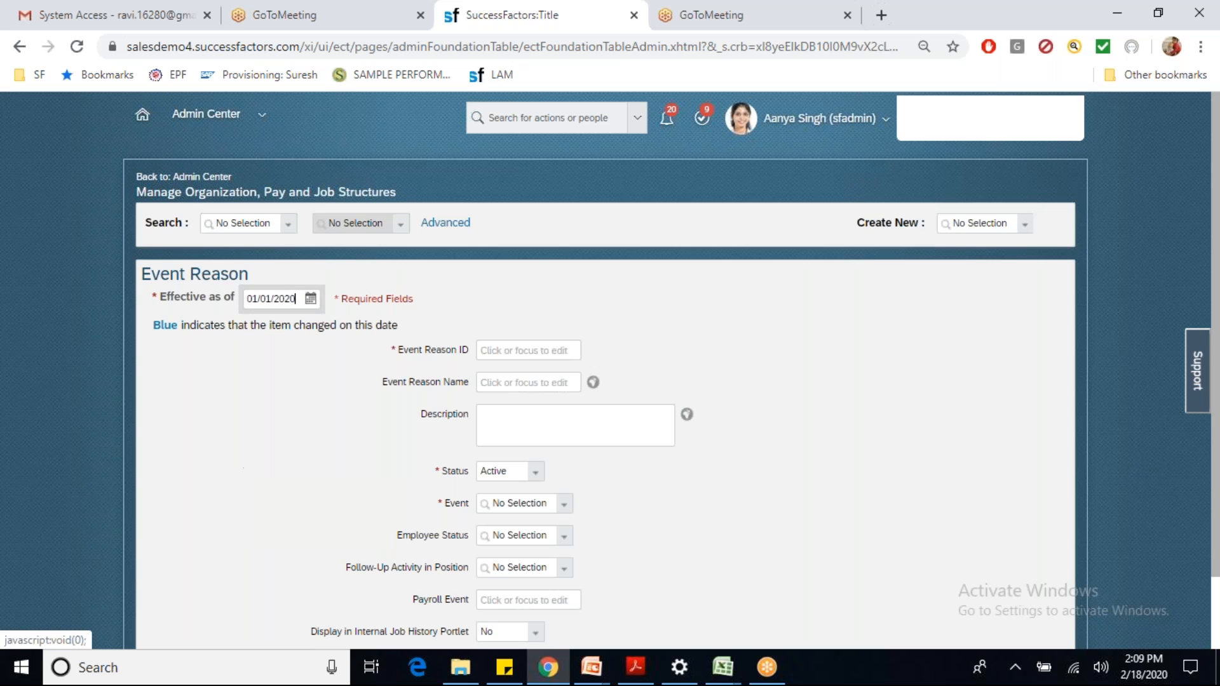
Step: Enter ID ICICITRANSFER, name ICICI Transfer, event Transfer and employee status Active
click(530, 354)
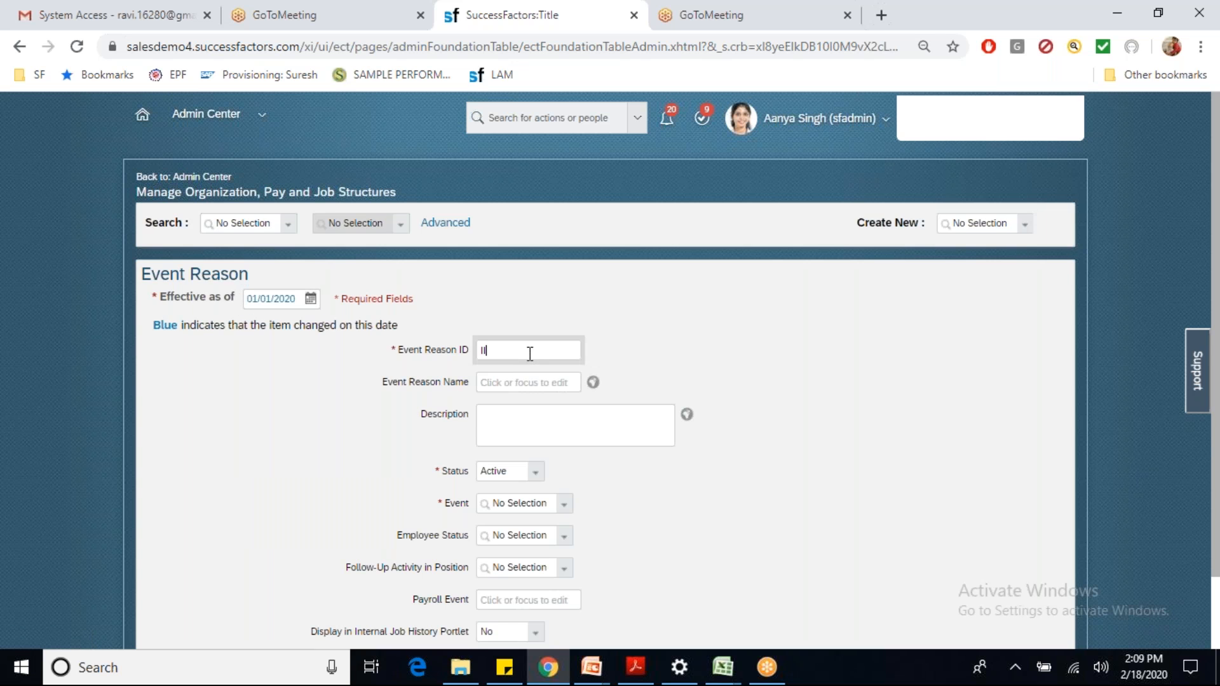
text(ICICITRANSFER)
key(Tab)
text(ICIC)
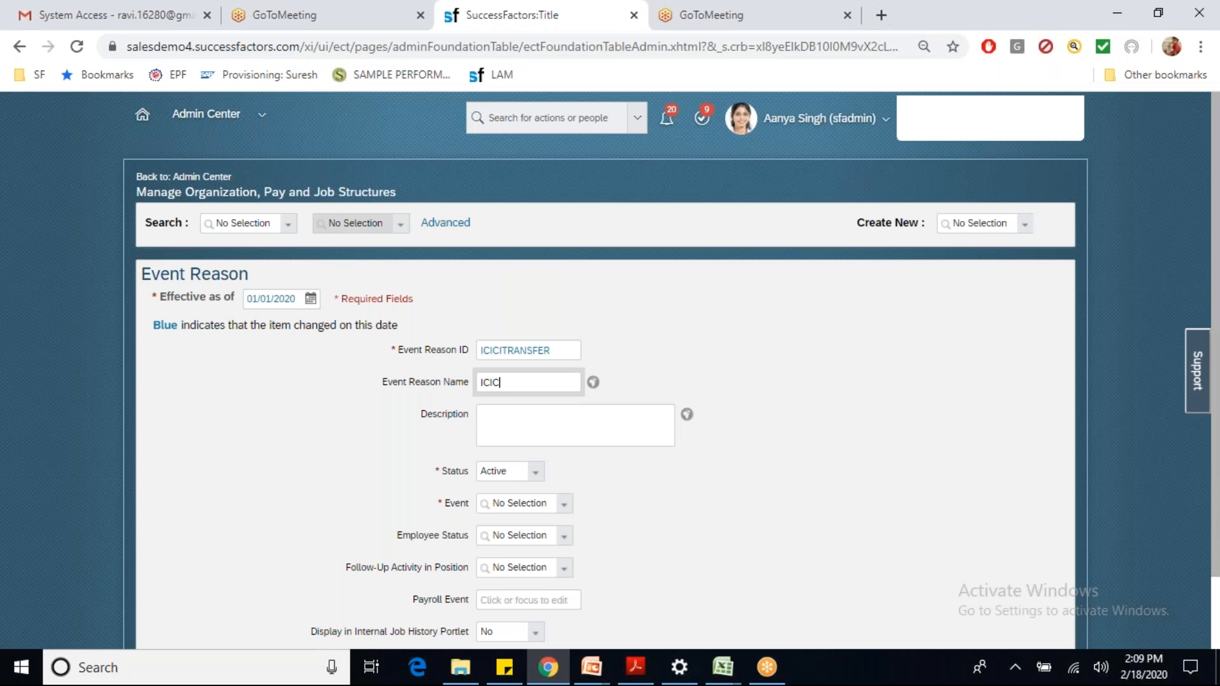
text(I Transfer)
key(Tab)
key(Tab)
key(Tab)
key(Tab)
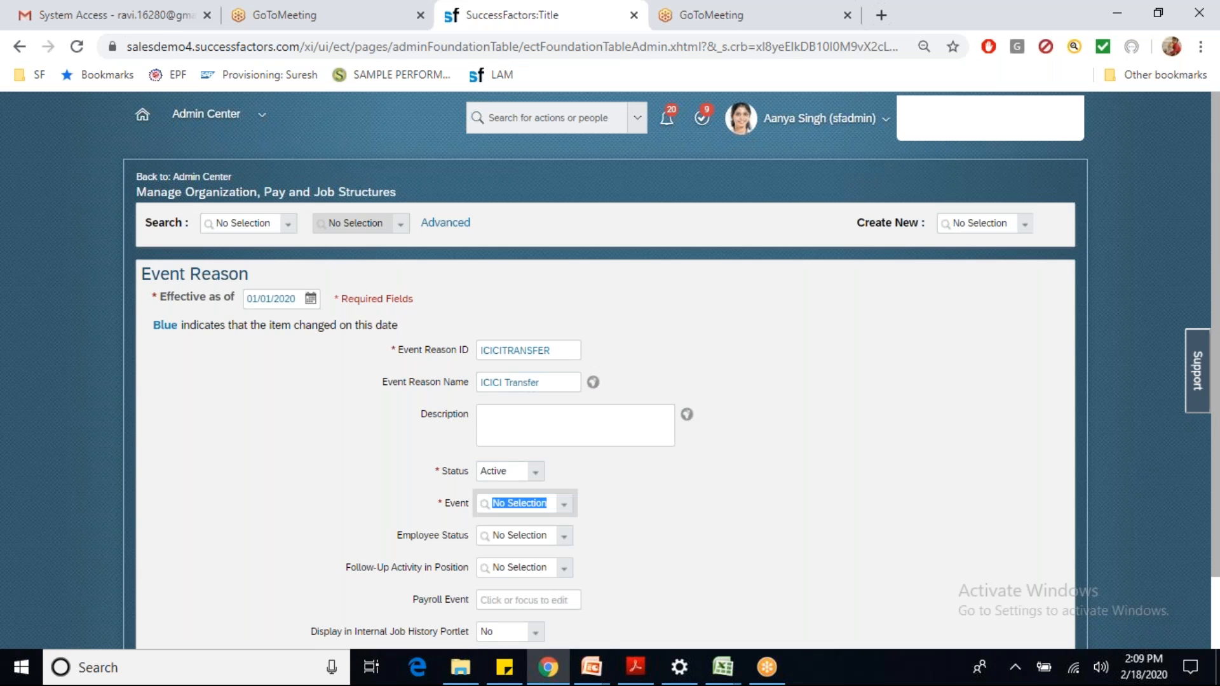
text(tran)
click(534, 525)
click(532, 535)
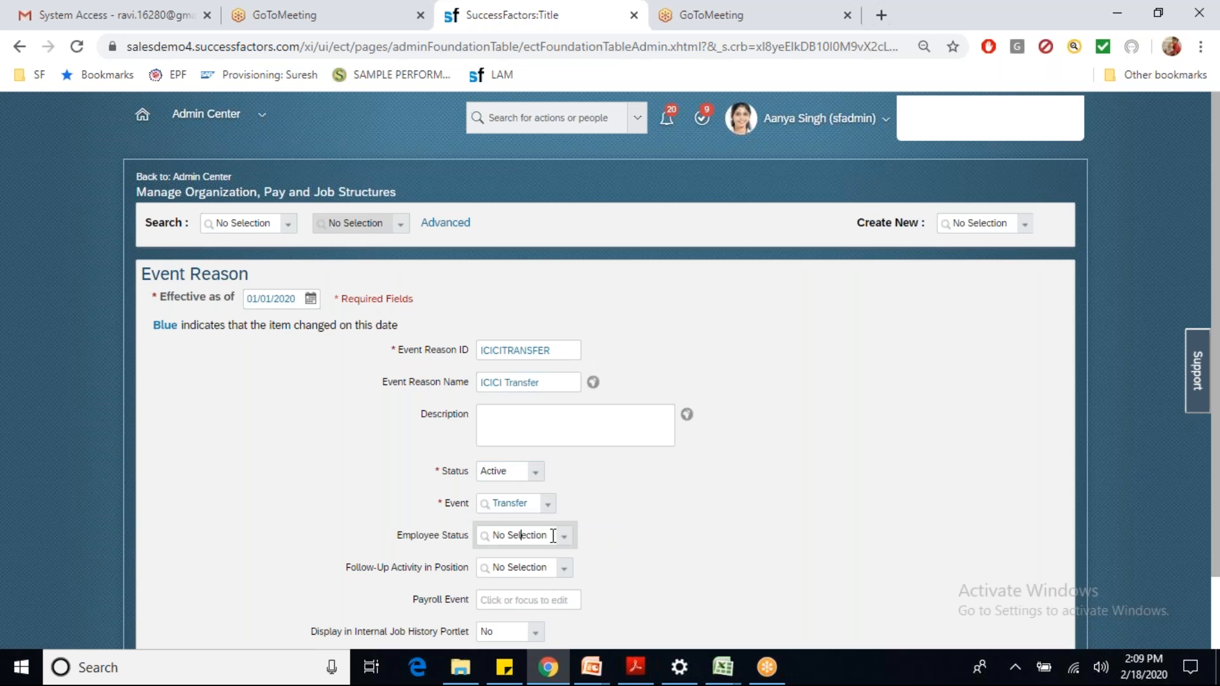
click(516, 382)
Step: Save the event reason, then search for Manage Workflow Groups ('man work grou')
click(1219, 544)
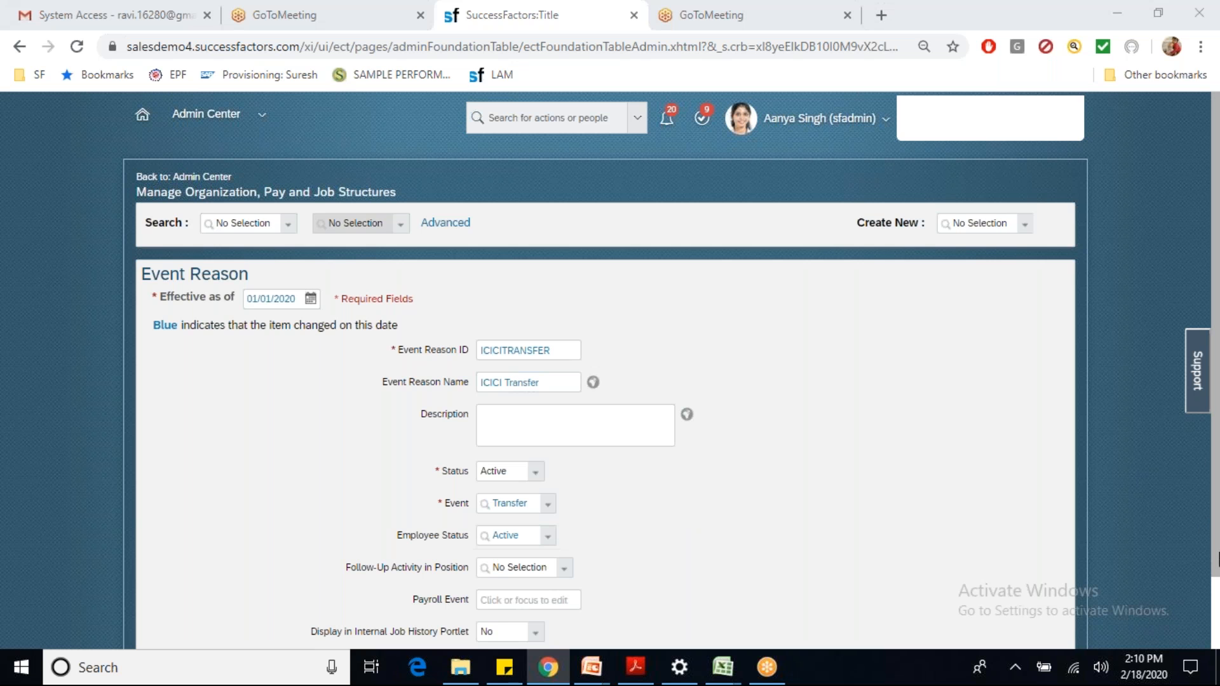
click(1214, 544)
scroll(1215, 550, down, 1)
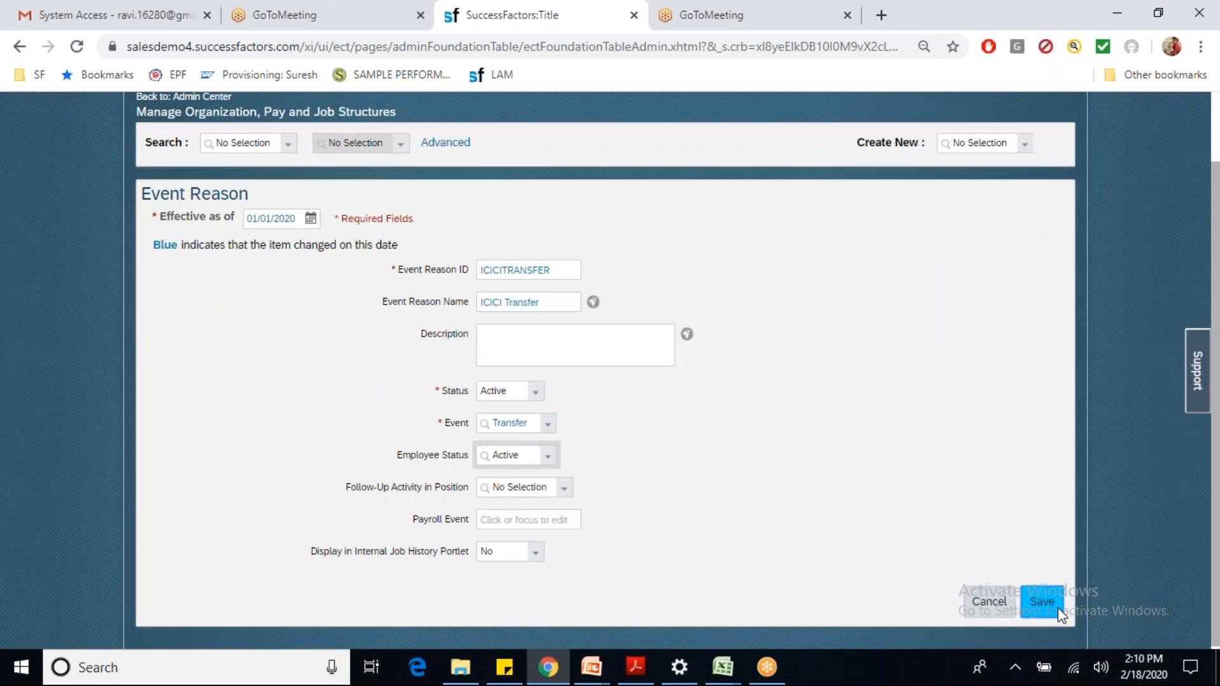
click(1057, 607)
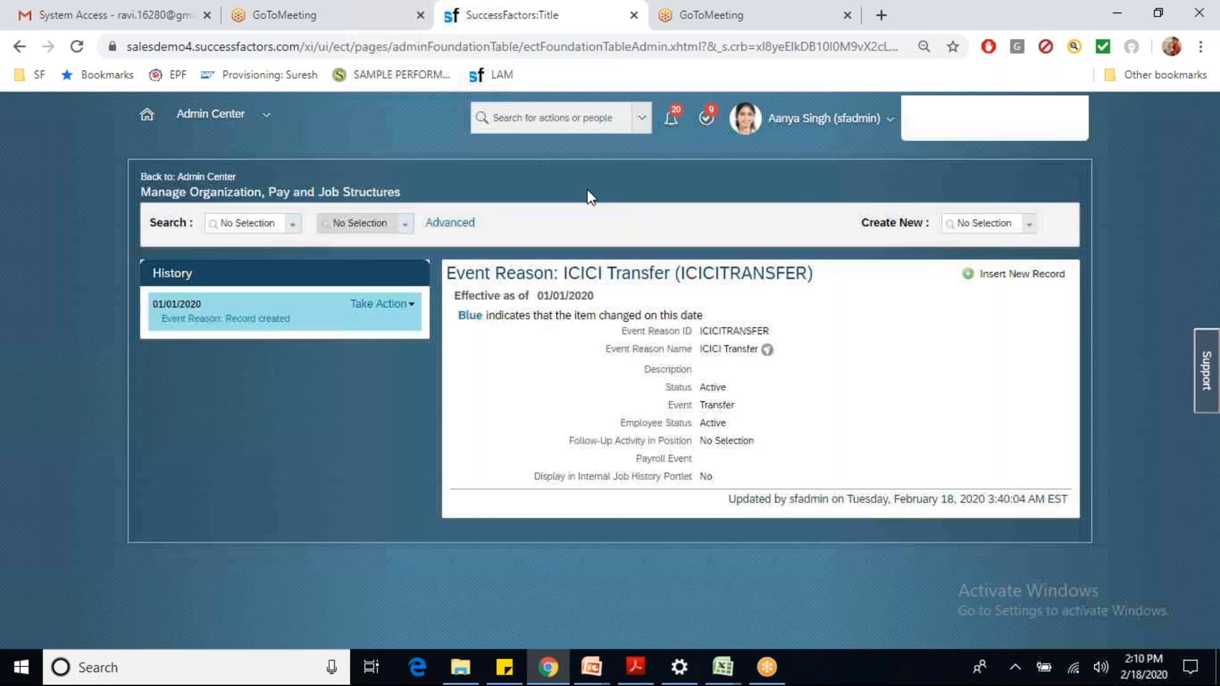
click(541, 110)
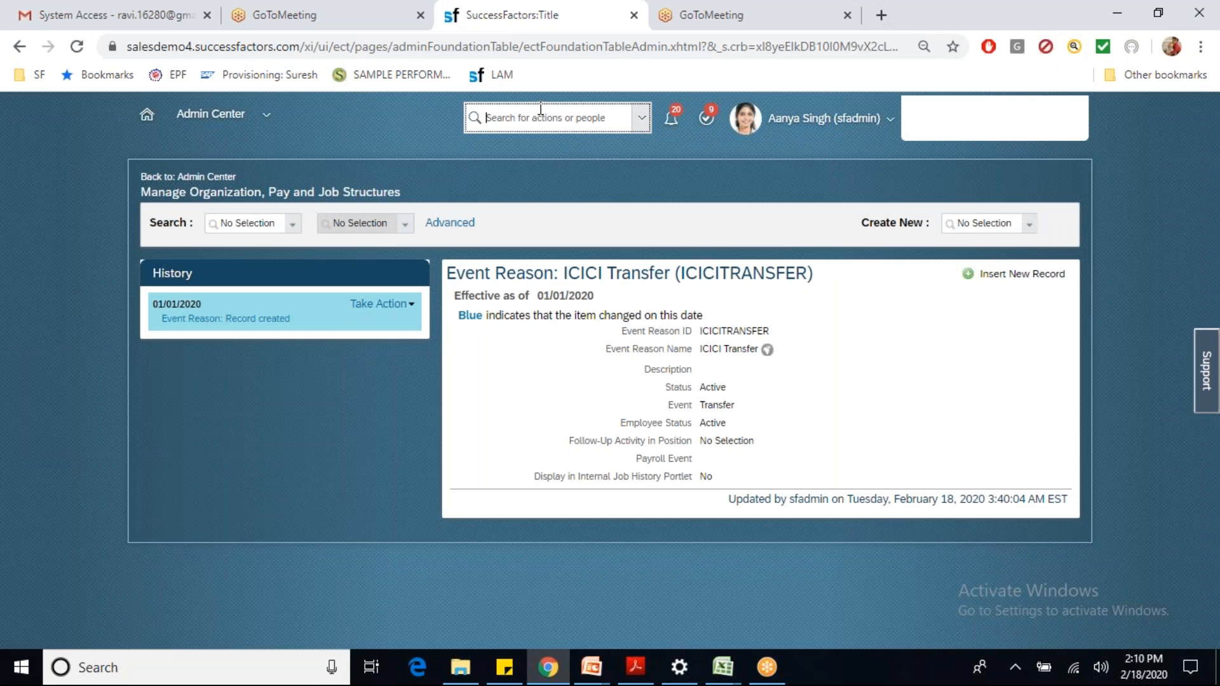
text(man w)
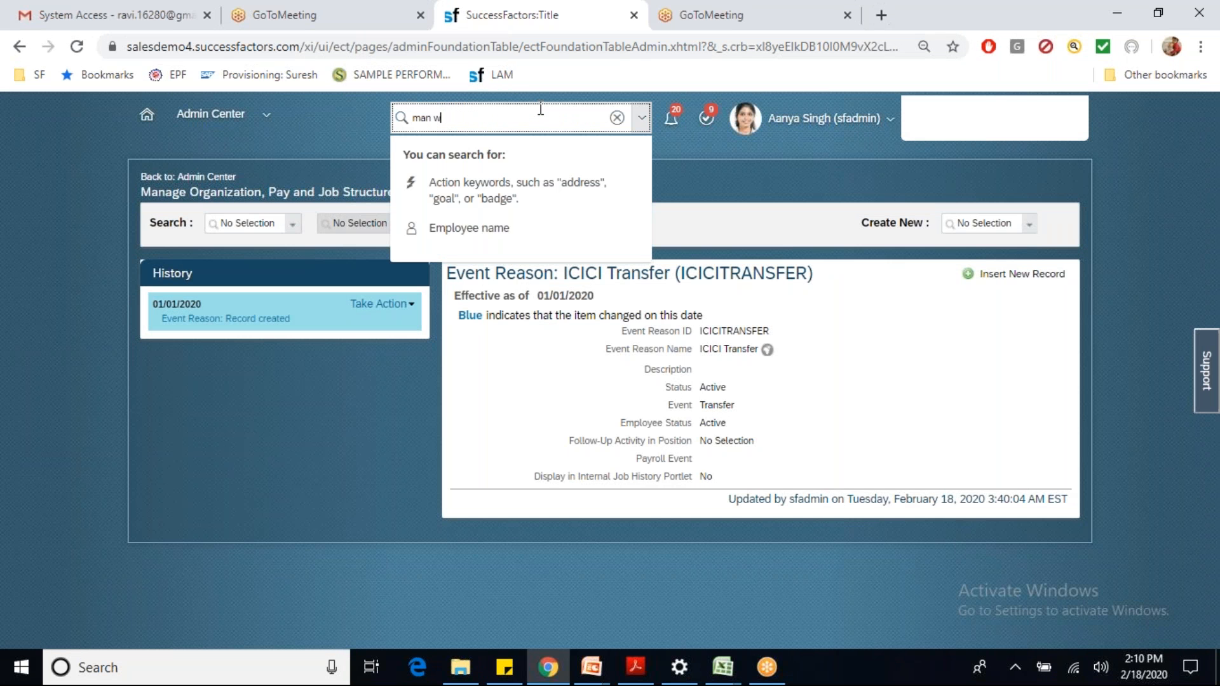
text(ork grou)
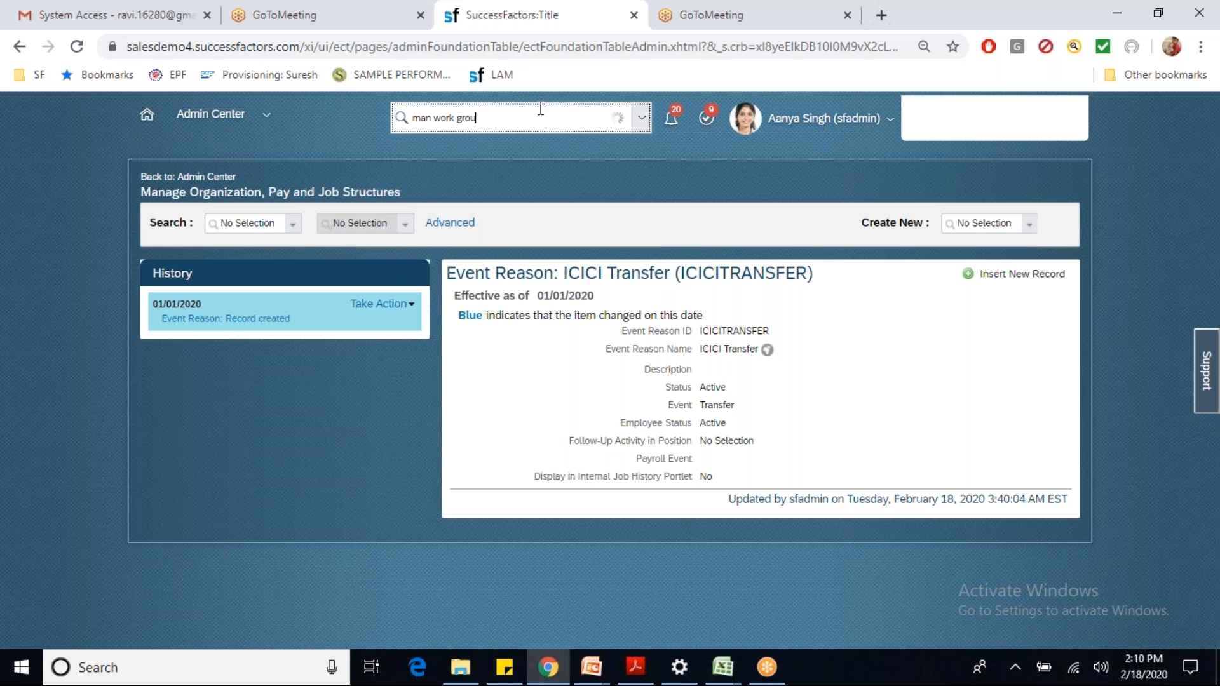
Step: Start a new workflow group with a User people-pool condition for the first user
click(504, 152)
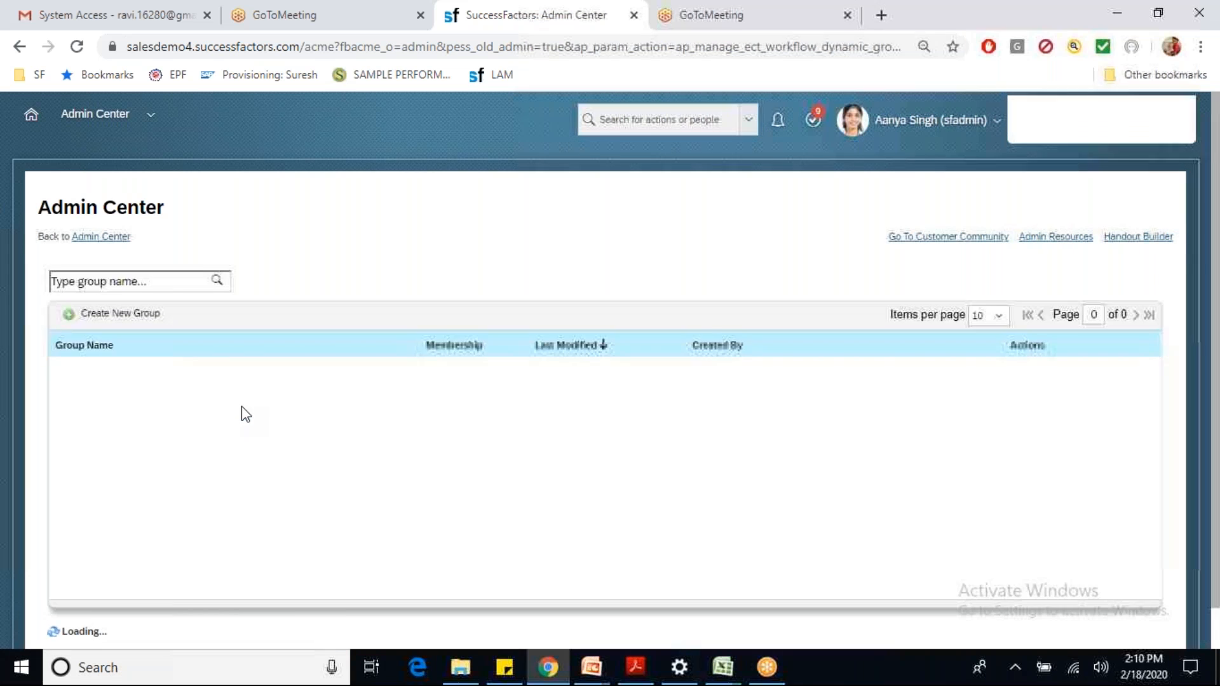
click(127, 313)
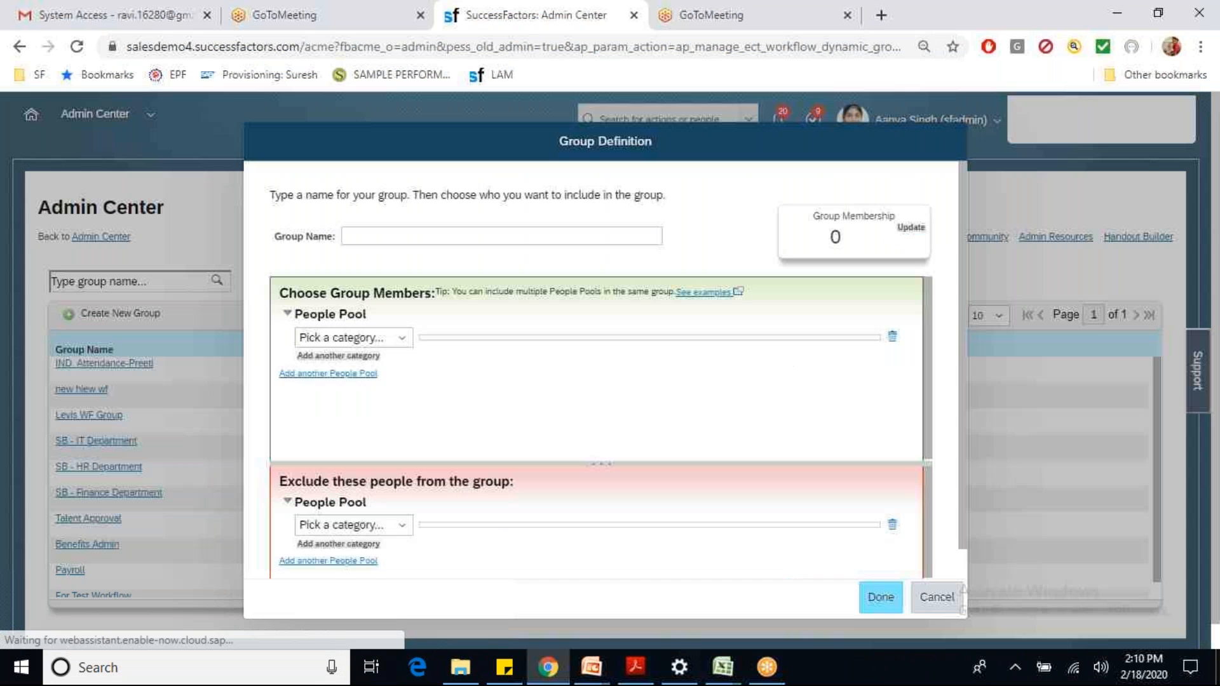
click(401, 337)
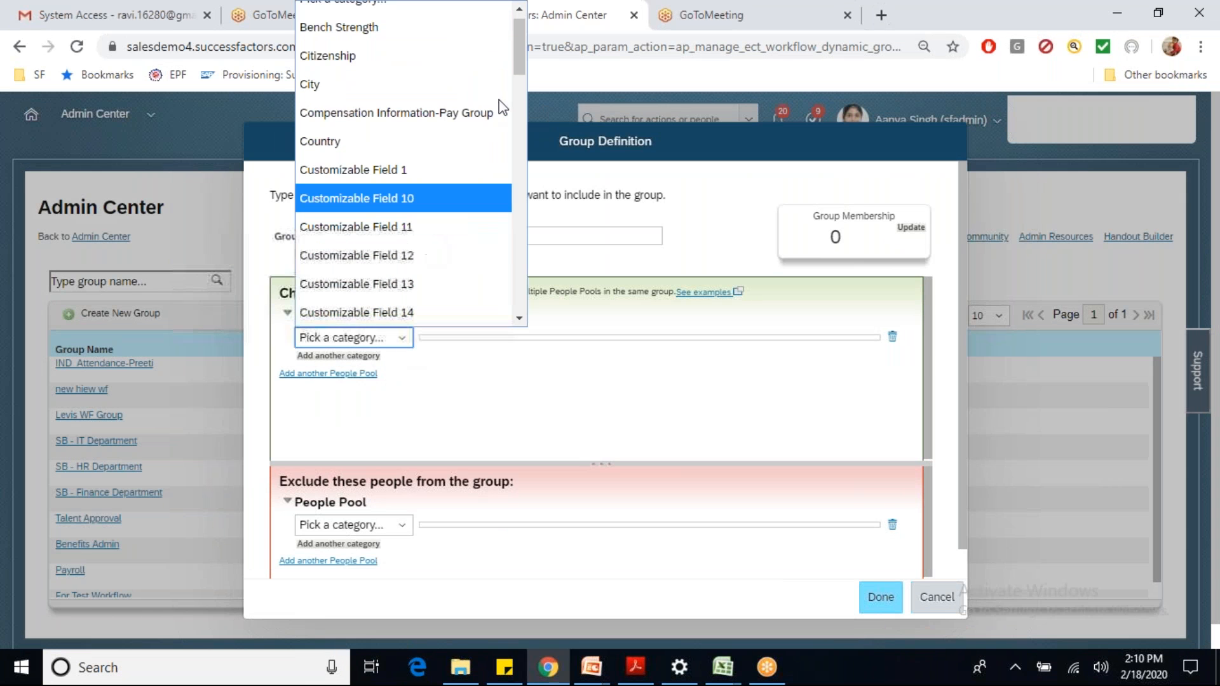
drag(517, 55, 520, 298)
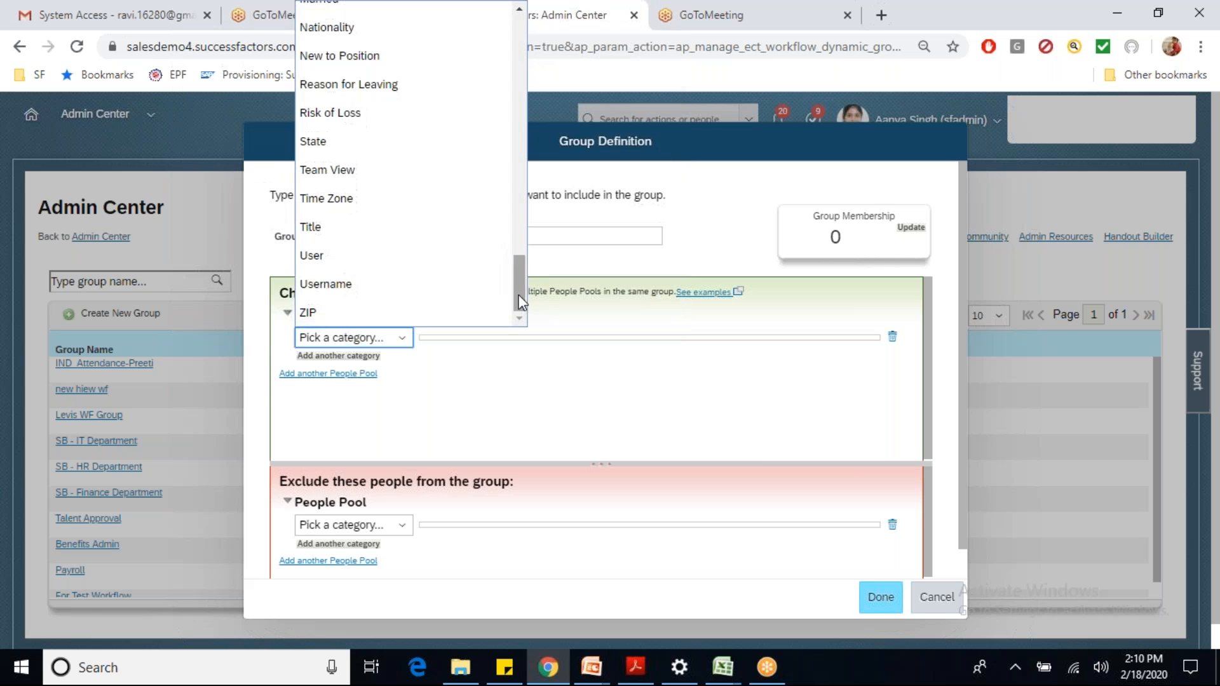
click(360, 266)
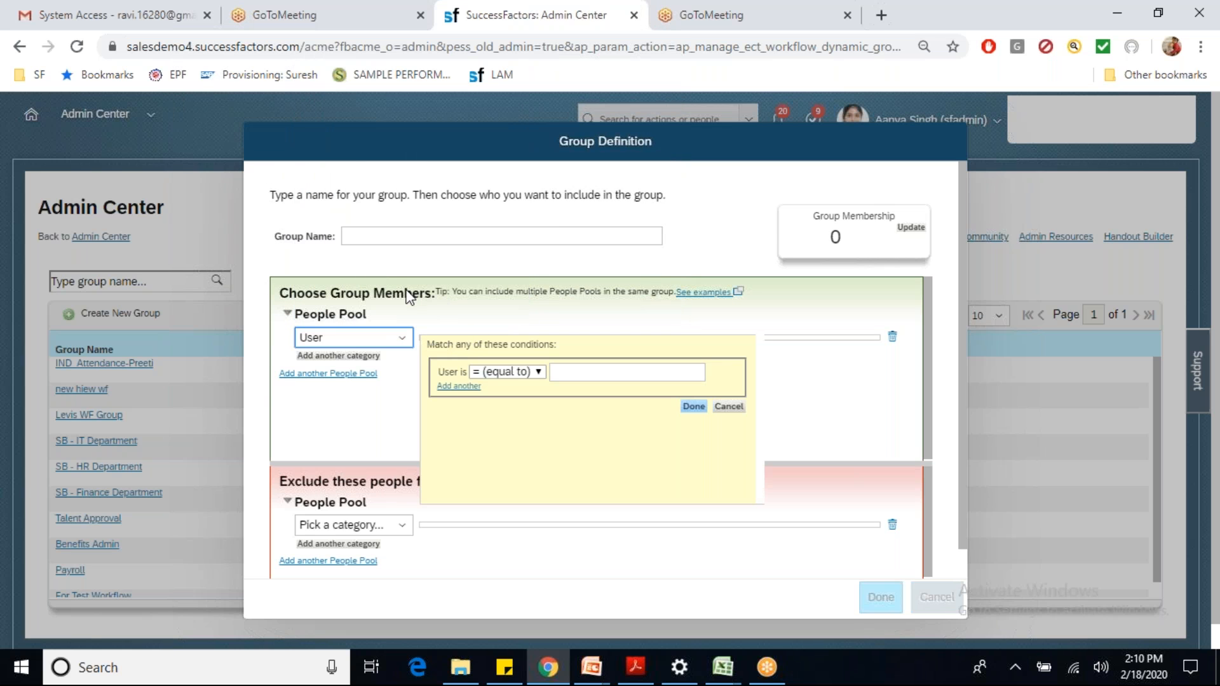
click(627, 371)
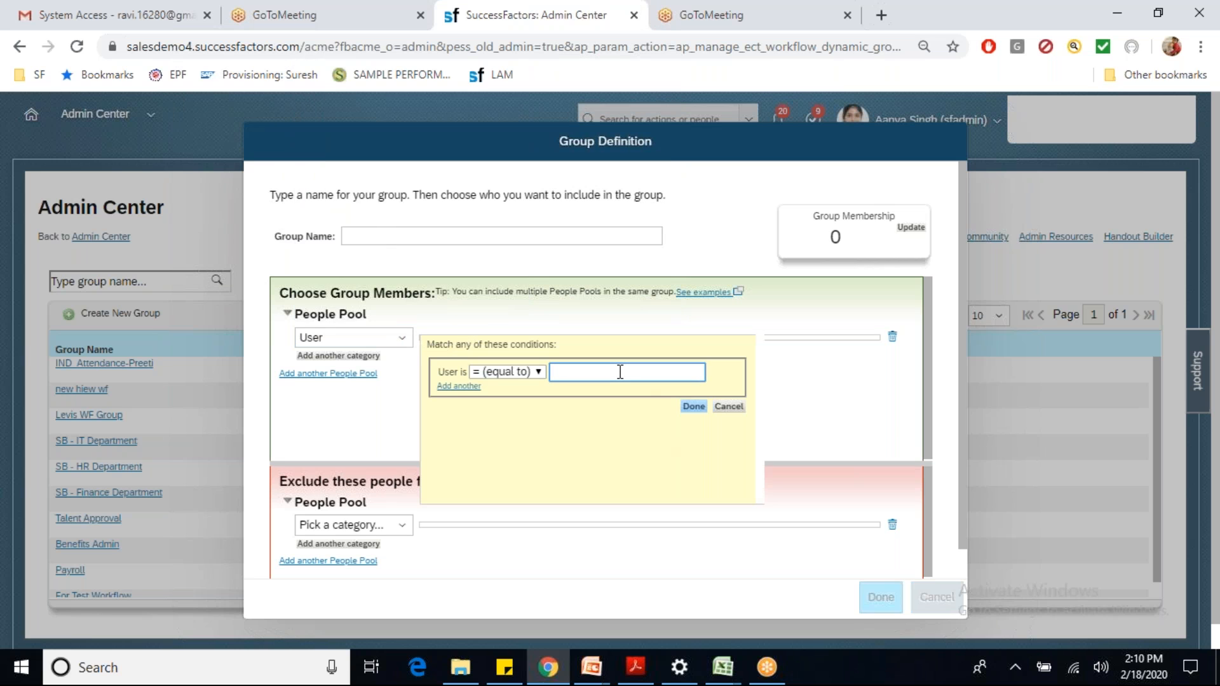
text(MARY)
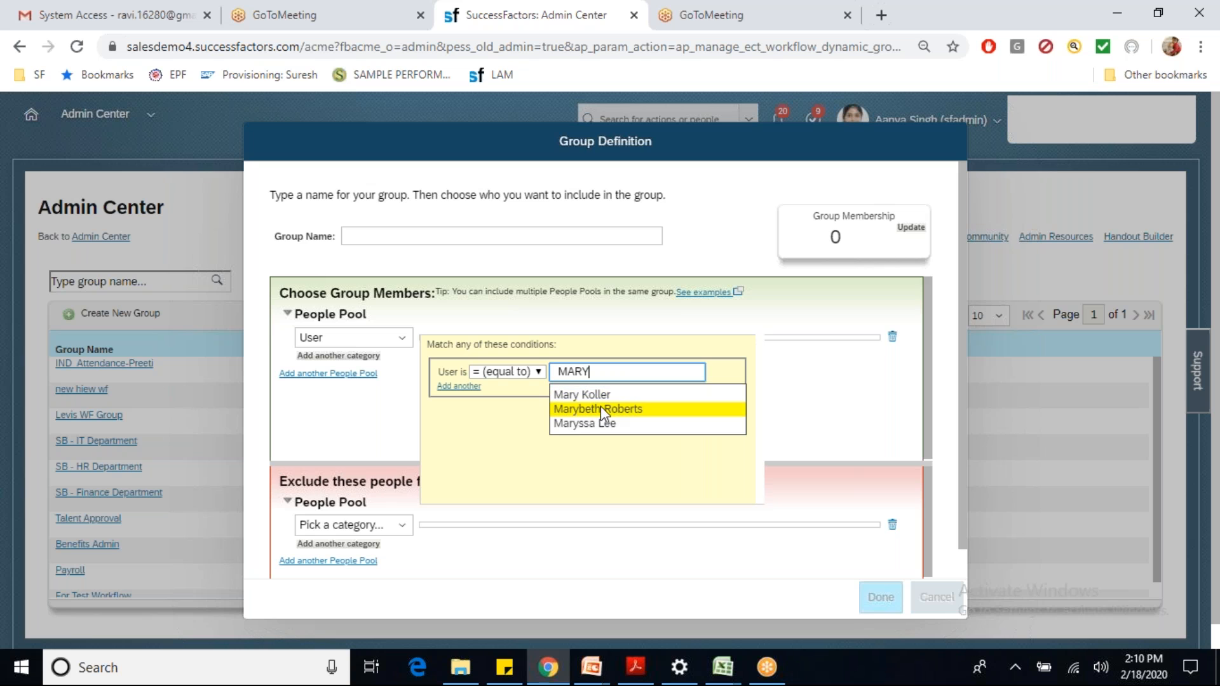
click(611, 410)
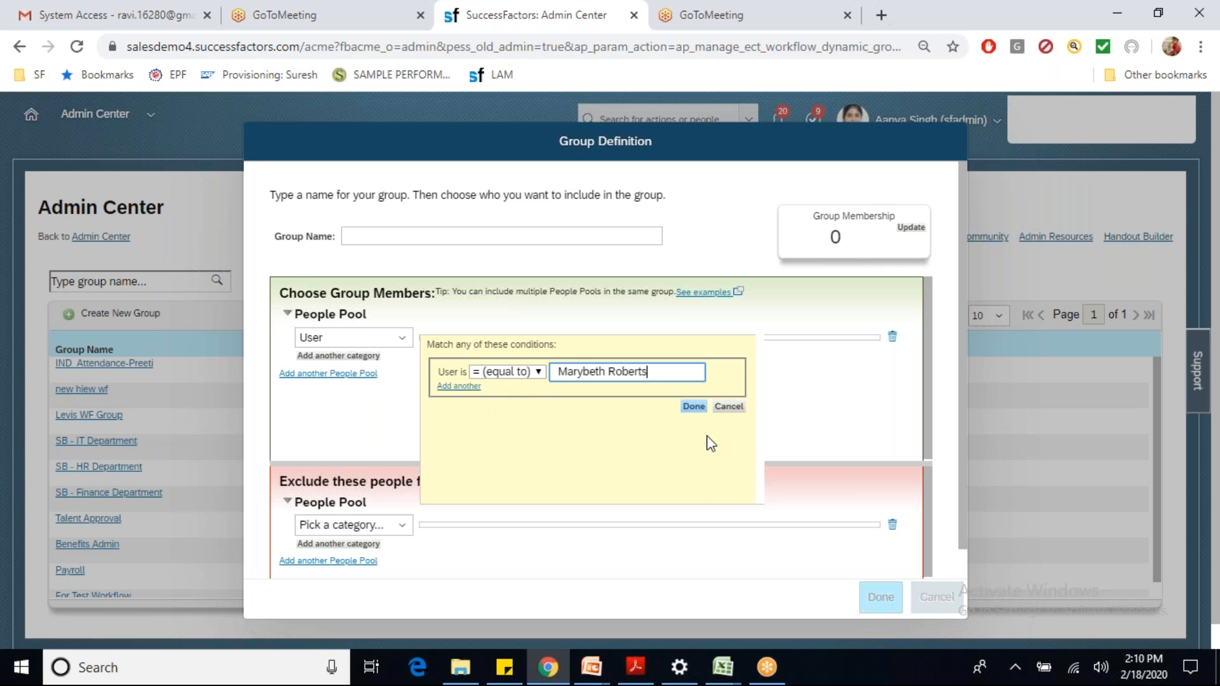
Step: Add the second and third user conditions to the group
click(458, 385)
click(585, 390)
text(john)
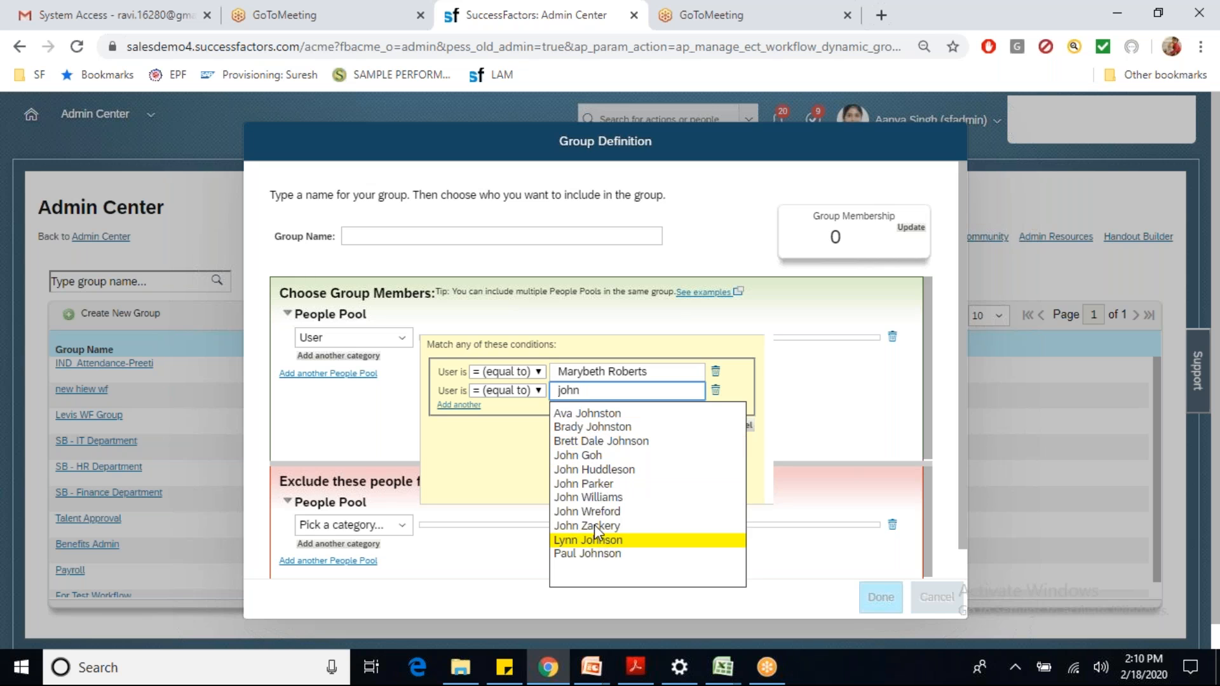
click(596, 512)
click(459, 405)
click(566, 412)
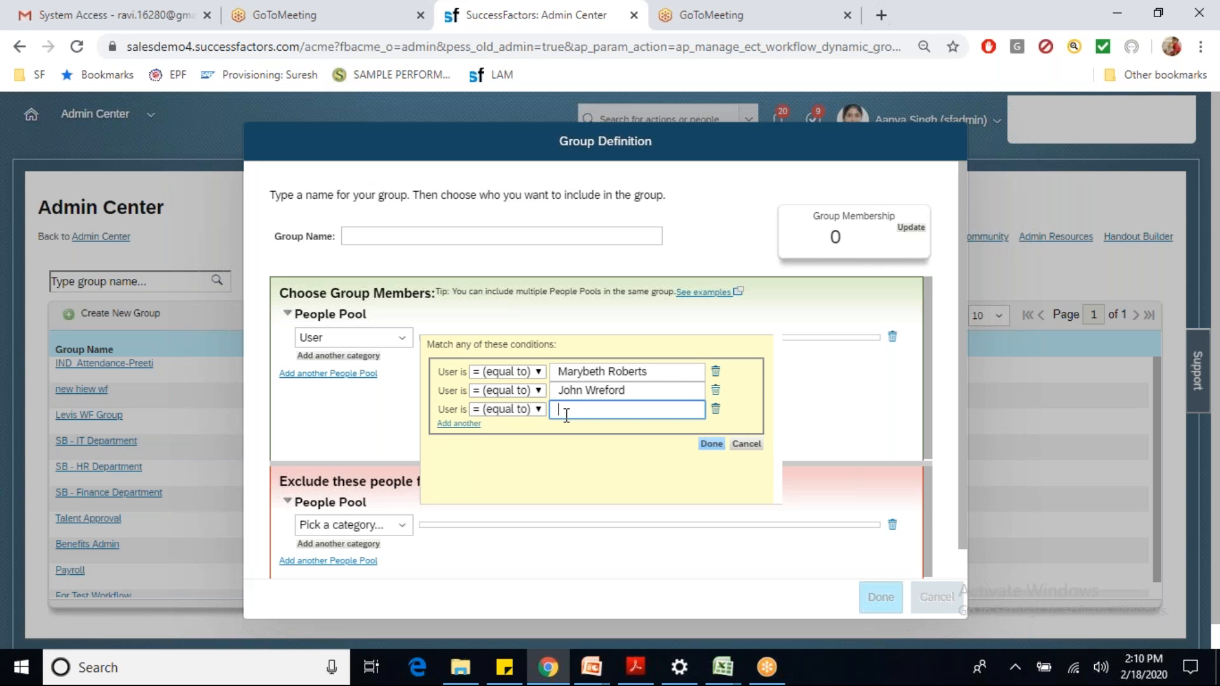
text(rese)
click(616, 448)
Step: Name the group ICICIWFGROUP, update it to show 3 members, and save
click(712, 443)
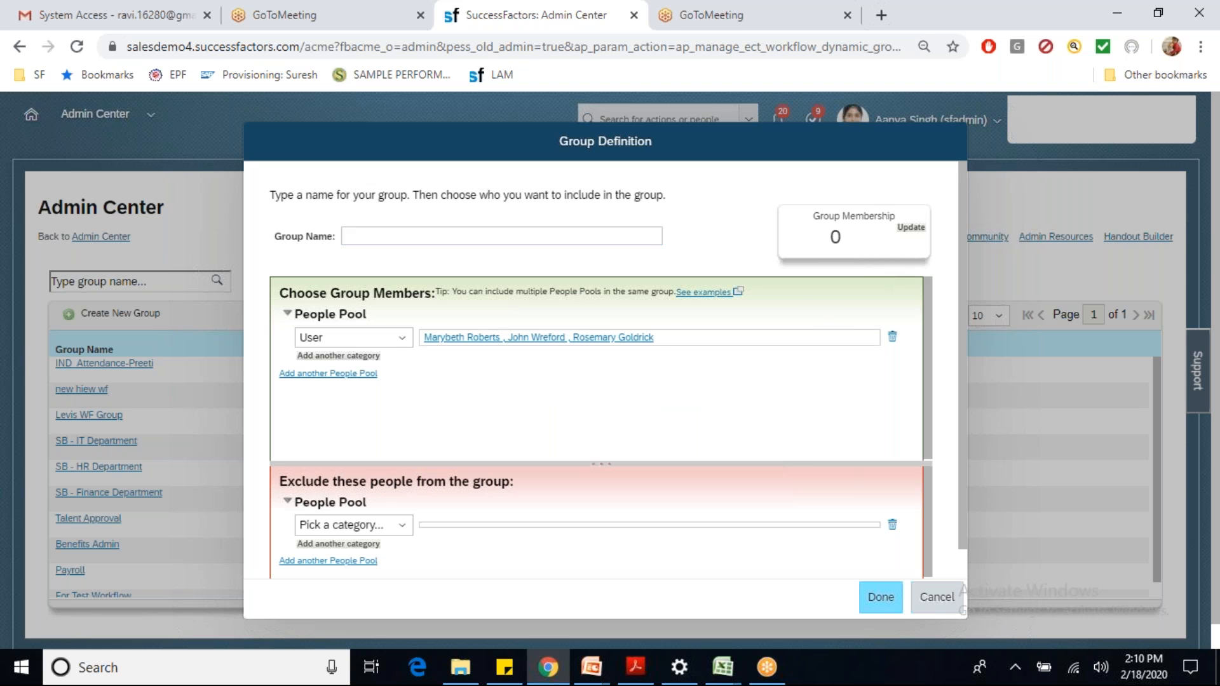
click(434, 235)
text(ICIC)
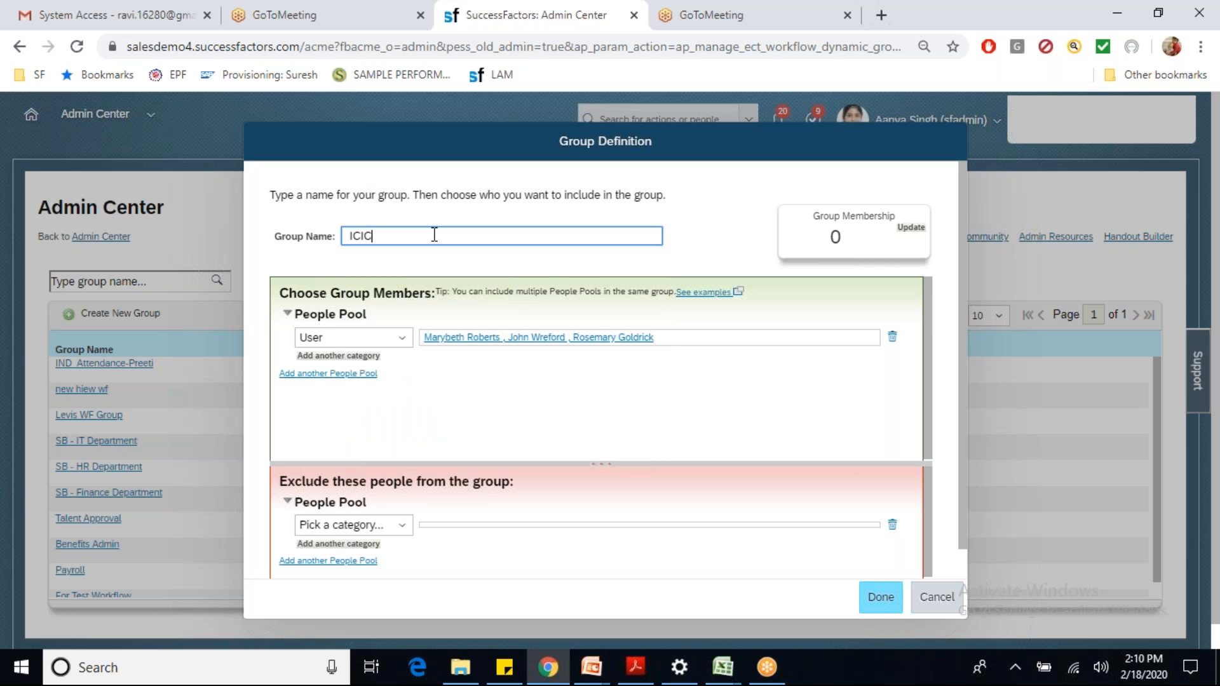
text(IG)
text(WFGROU)
text(P)
click(897, 229)
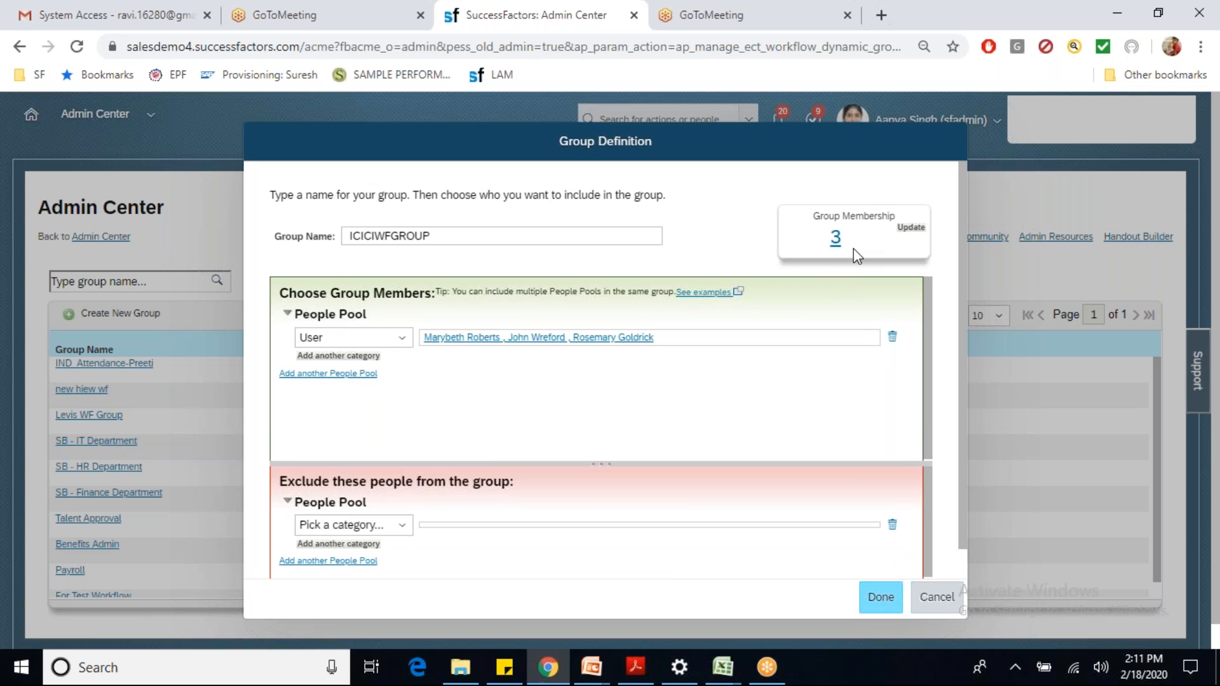
click(877, 600)
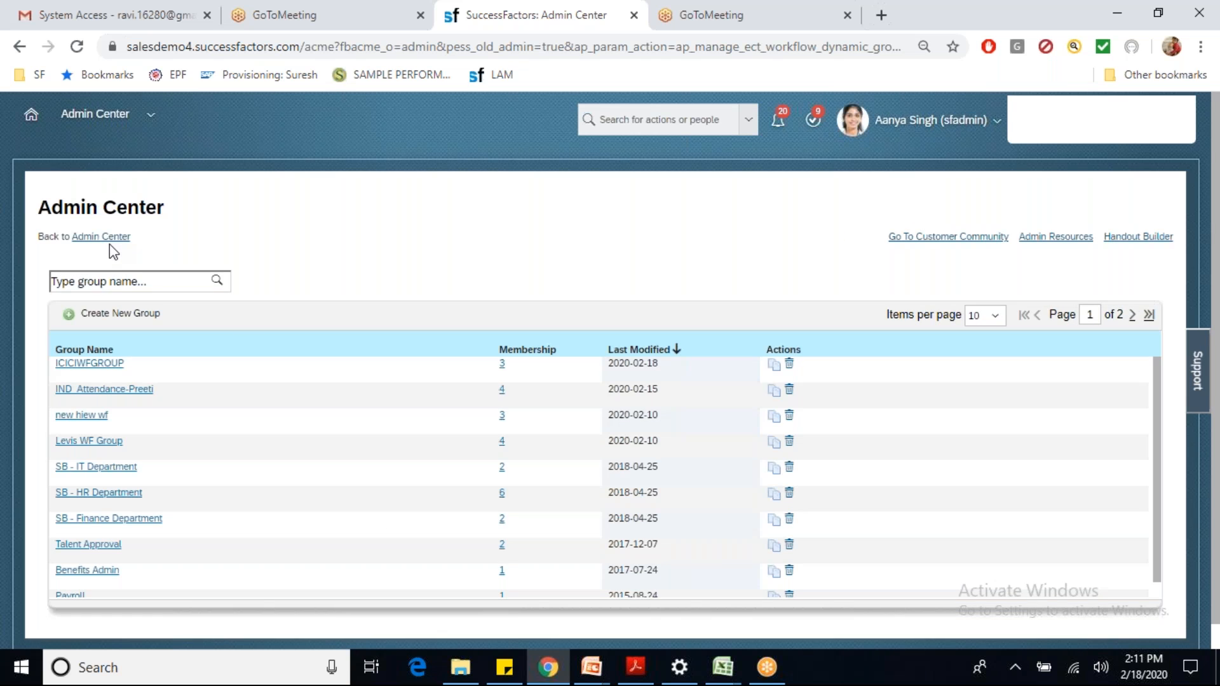
Step: Open Manage Organization, Pay and Job Structures and create a new Dynamic Role
click(597, 121)
text(man)
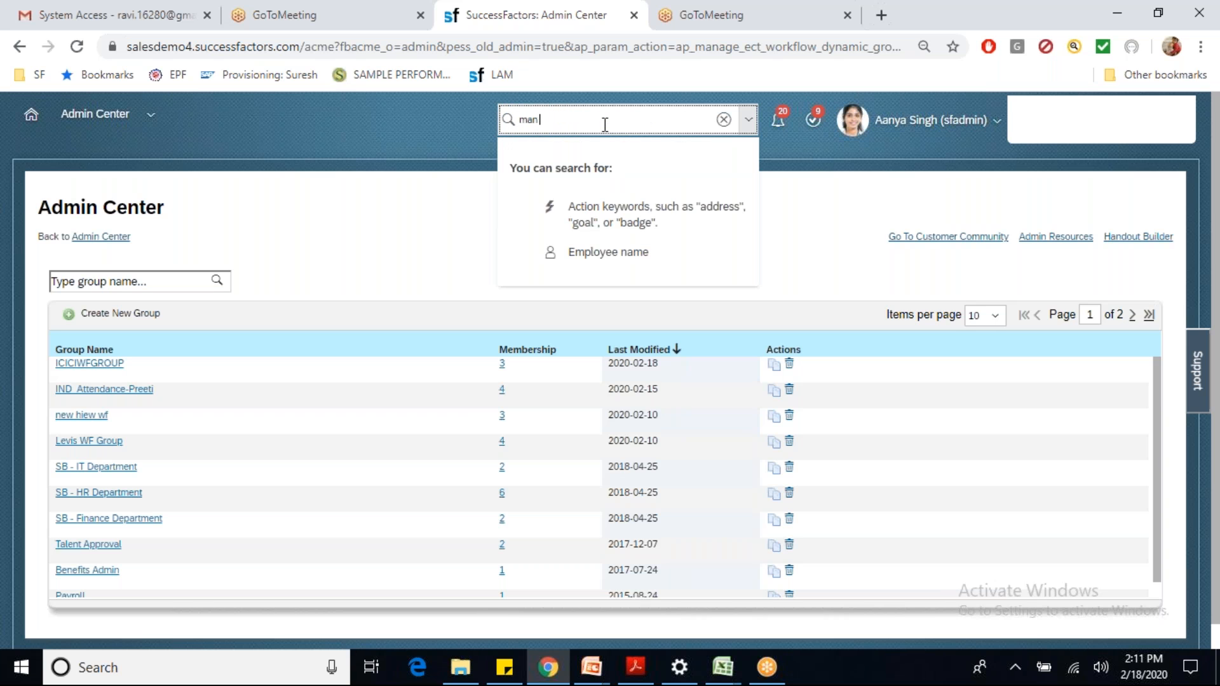
text( ofg pay)
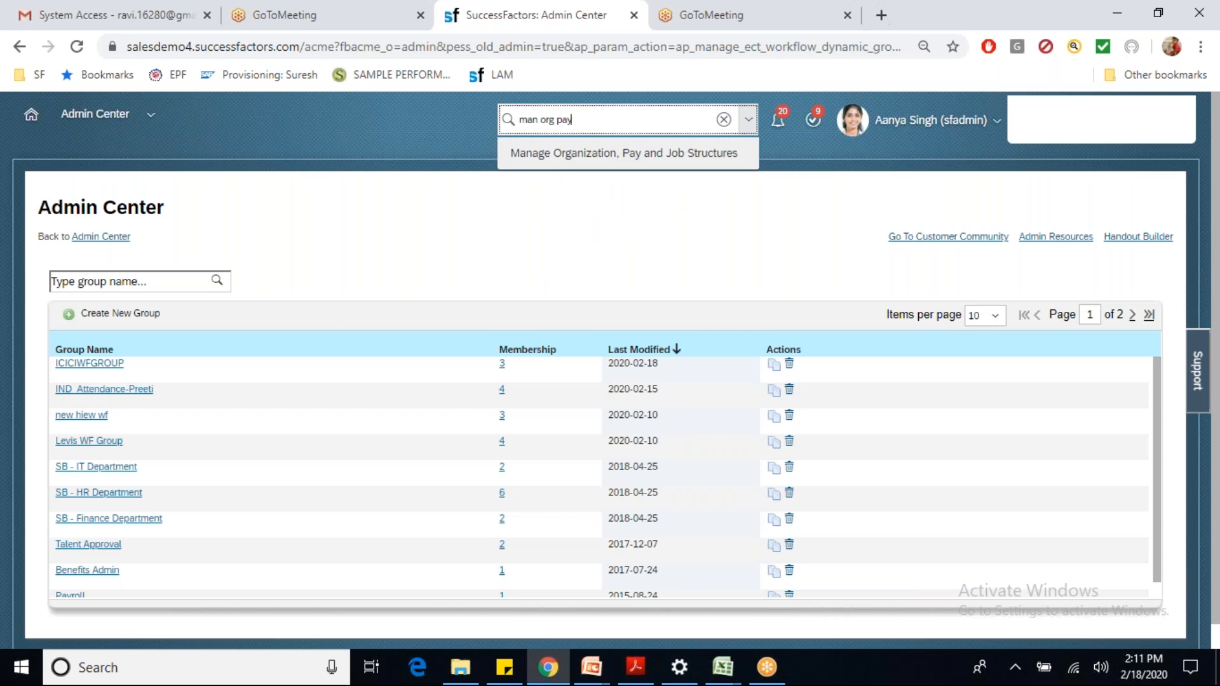
click(580, 155)
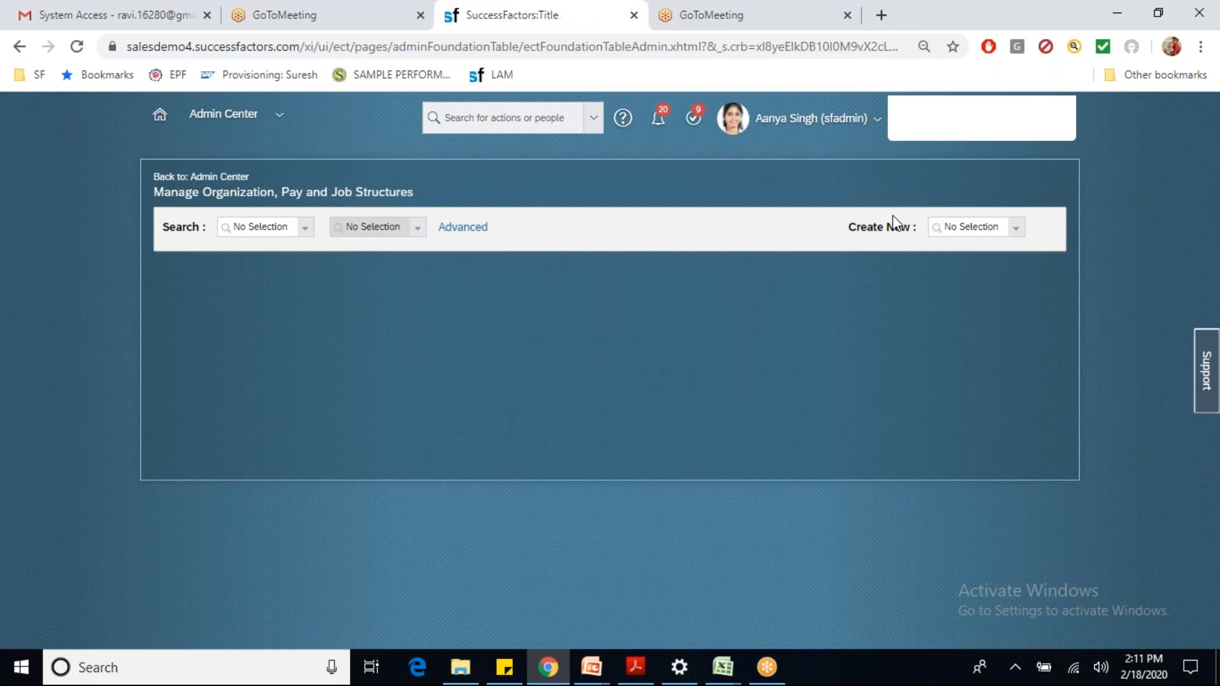
click(962, 227)
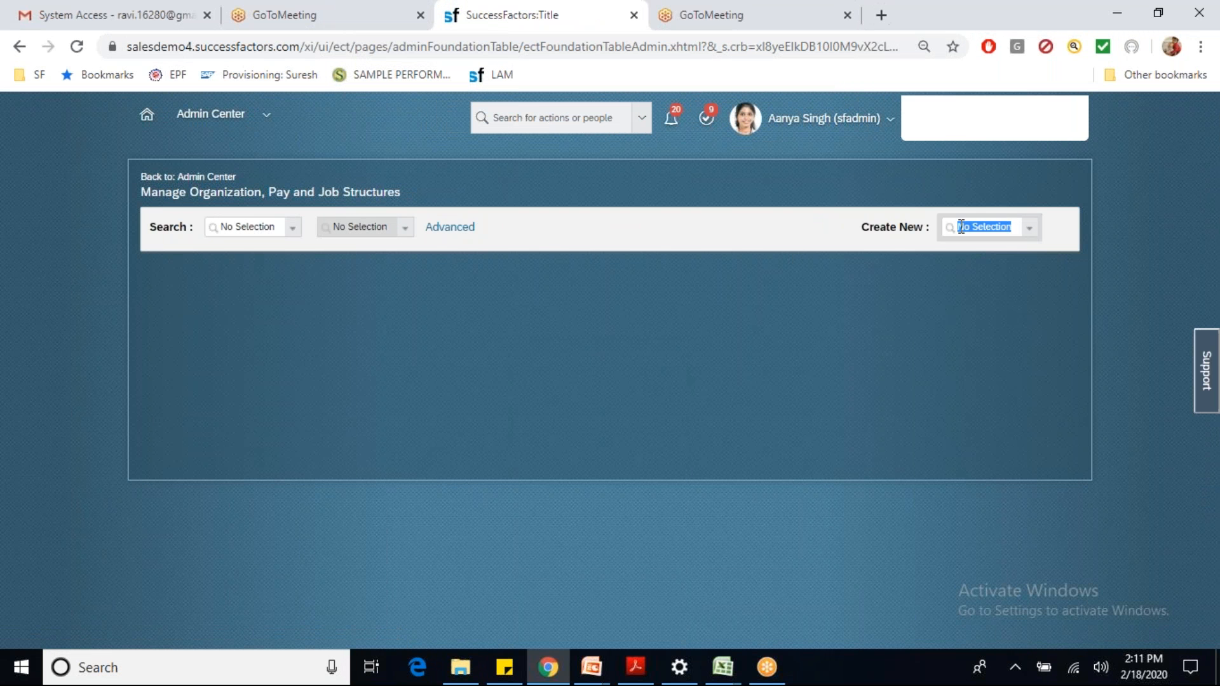
text(dynam)
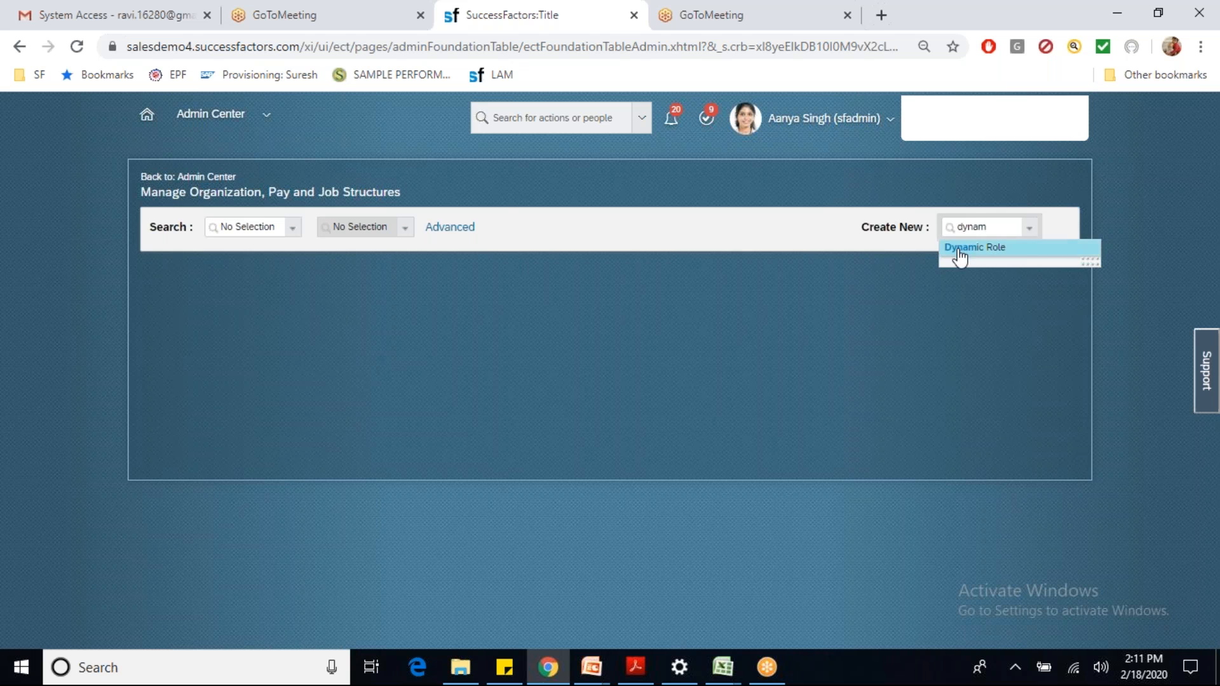
click(957, 250)
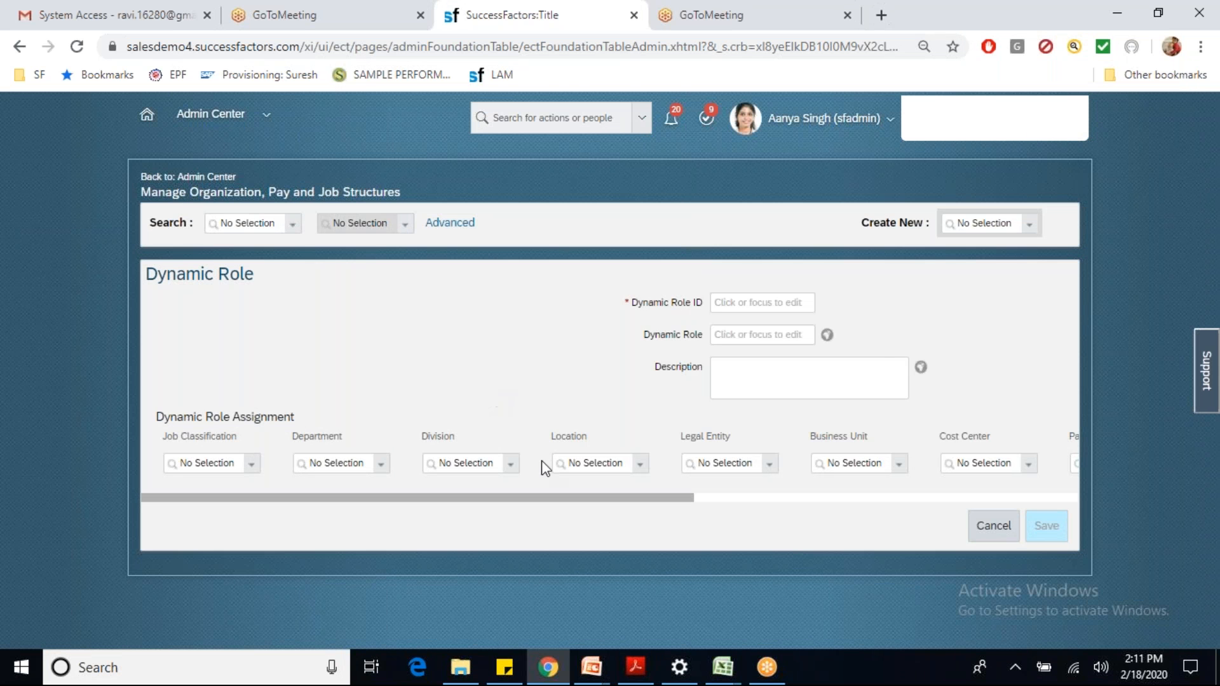
Step: Enter Dynamic Role ID ICICIWFROLE and name ICICI Workflow Role
click(735, 303)
text(ICICIWFROLE)
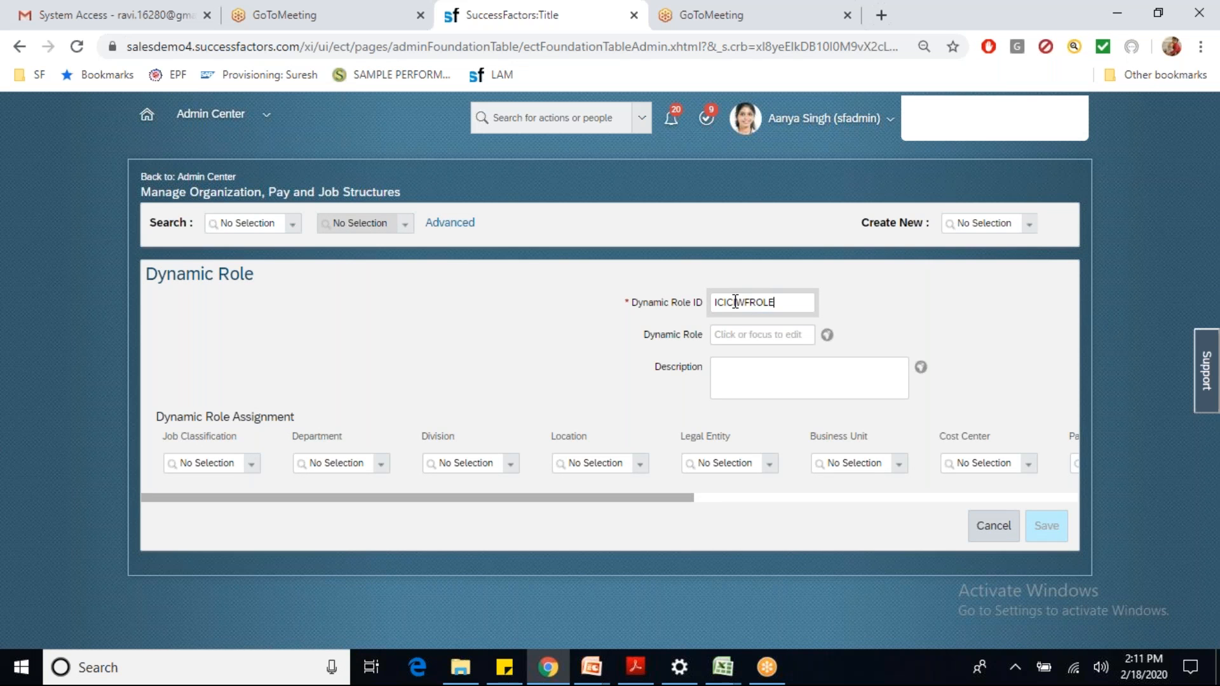
key(Tab)
text(ICICIC)
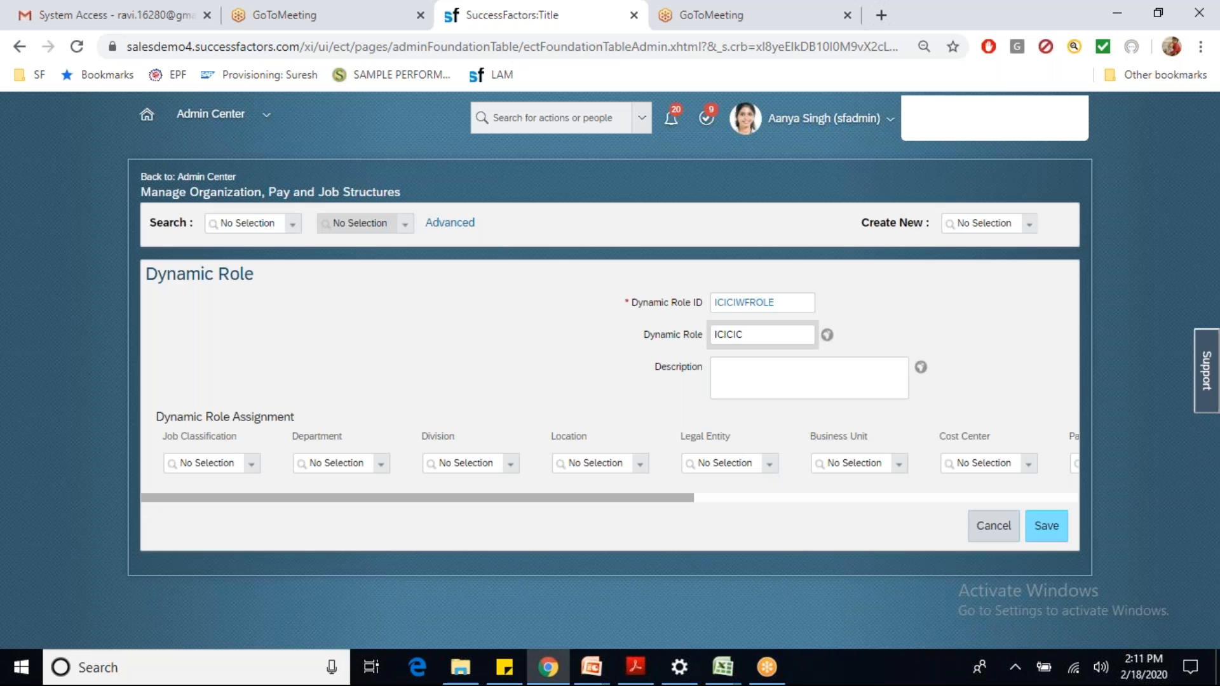
key(BackSpace)
text(Workfl)
text(ow Role)
Step: Set the assignment row locations to ICICI Bangalore and ICICI Hyderabad
drag(498, 498, 601, 543)
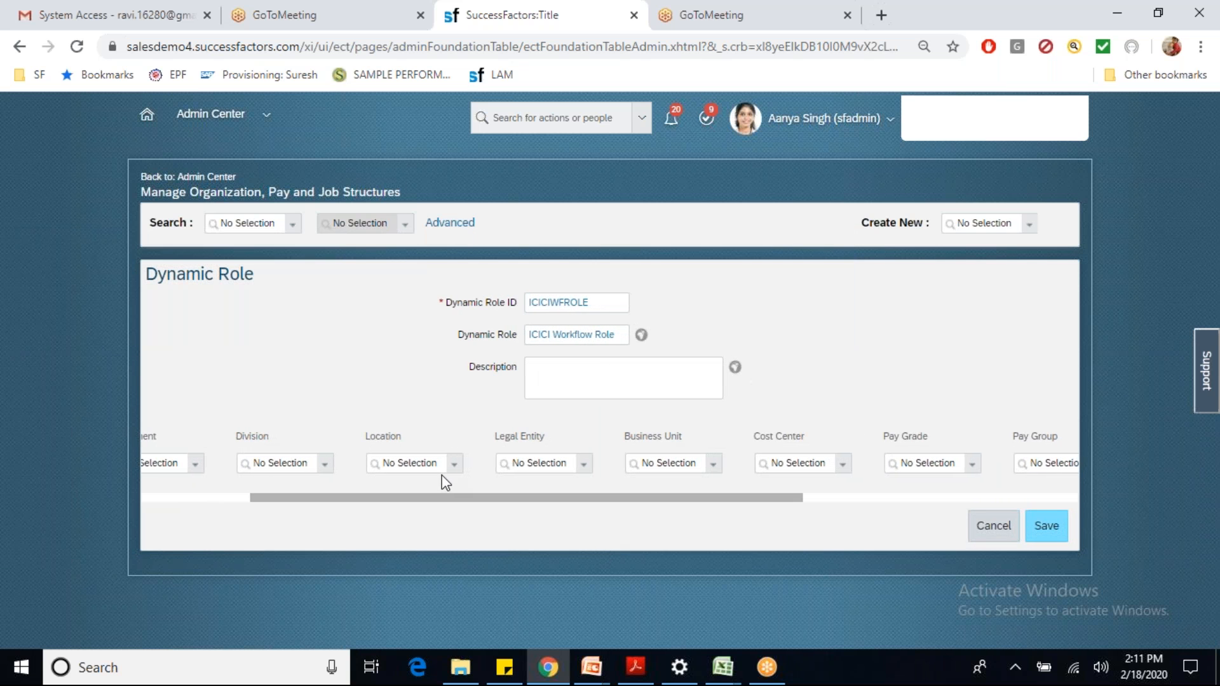
click(430, 461)
text(ici)
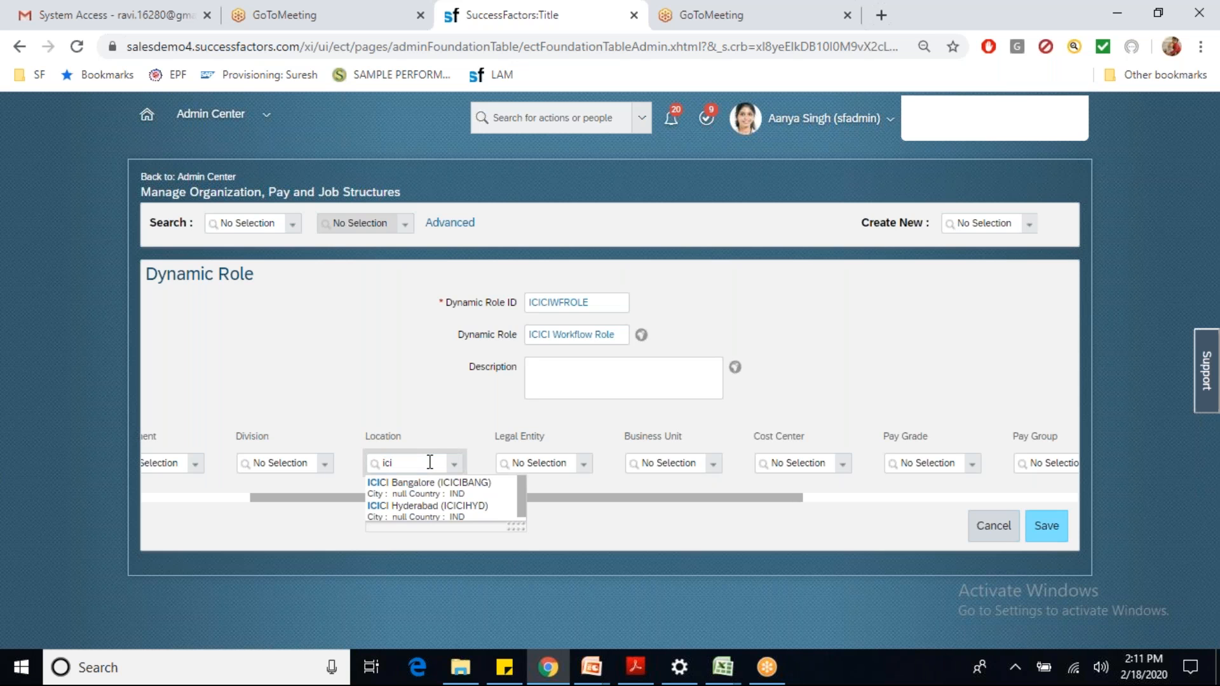
click(435, 497)
click(427, 497)
key(BackSpace)
text(ici)
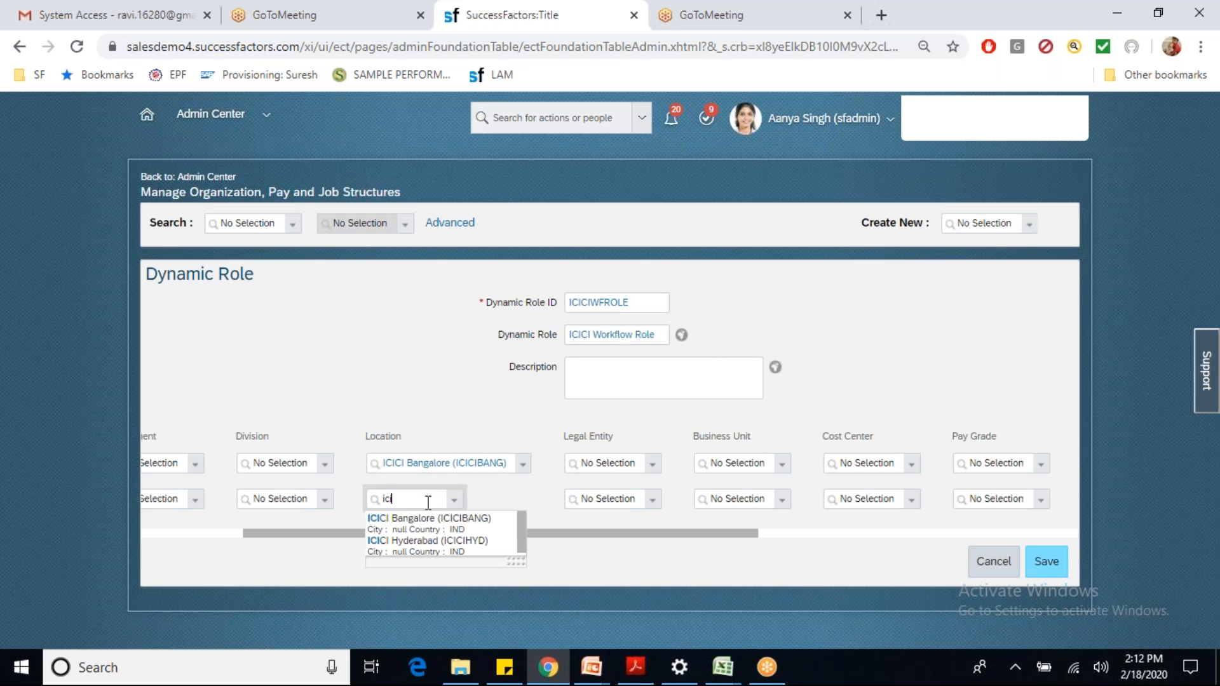
click(436, 543)
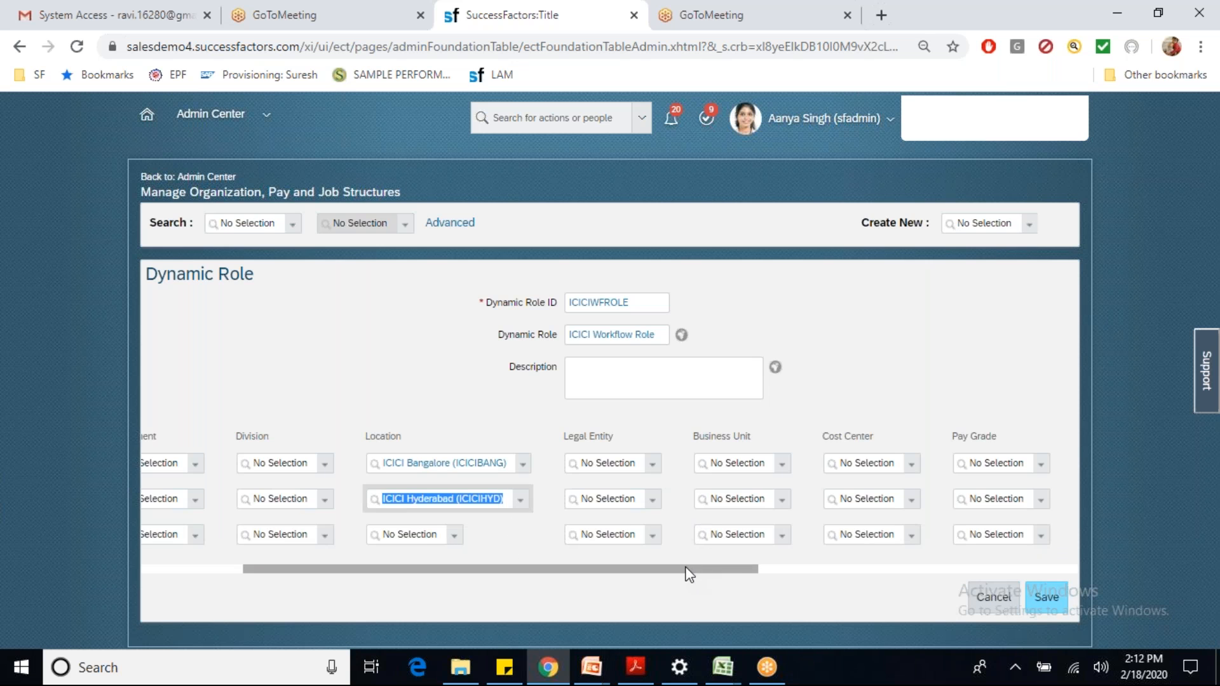
drag(684, 572, 1029, 583)
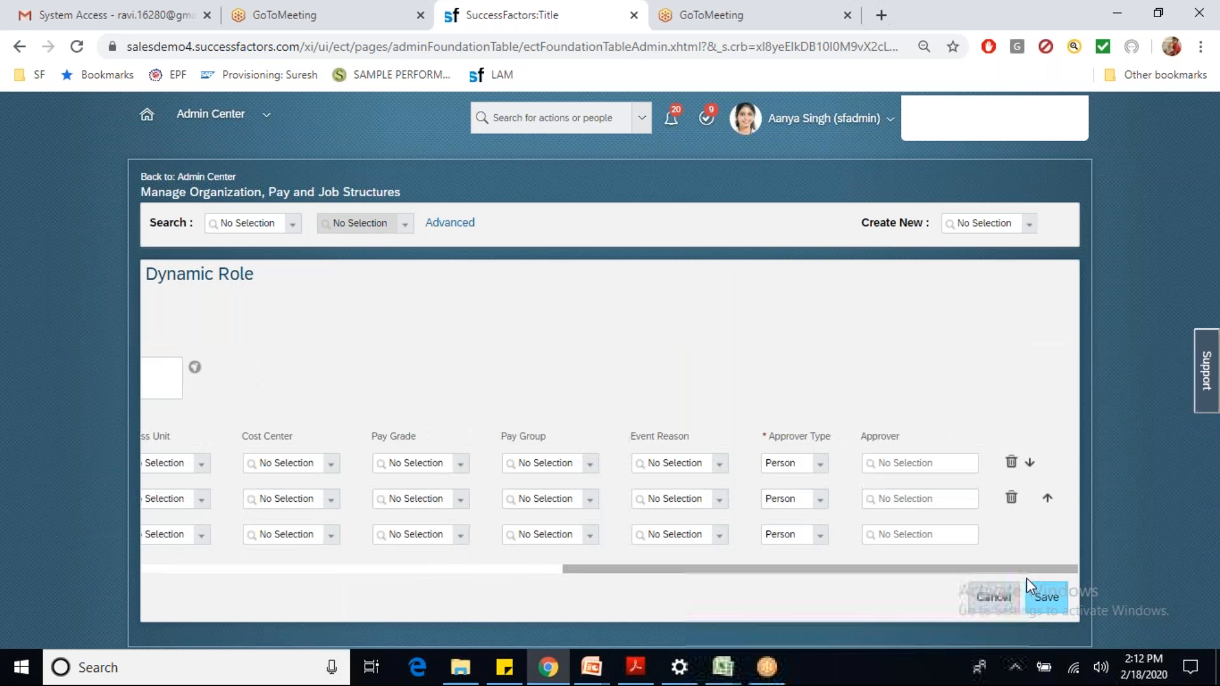
Step: Assign person approvers to the first two assignment rows
click(932, 469)
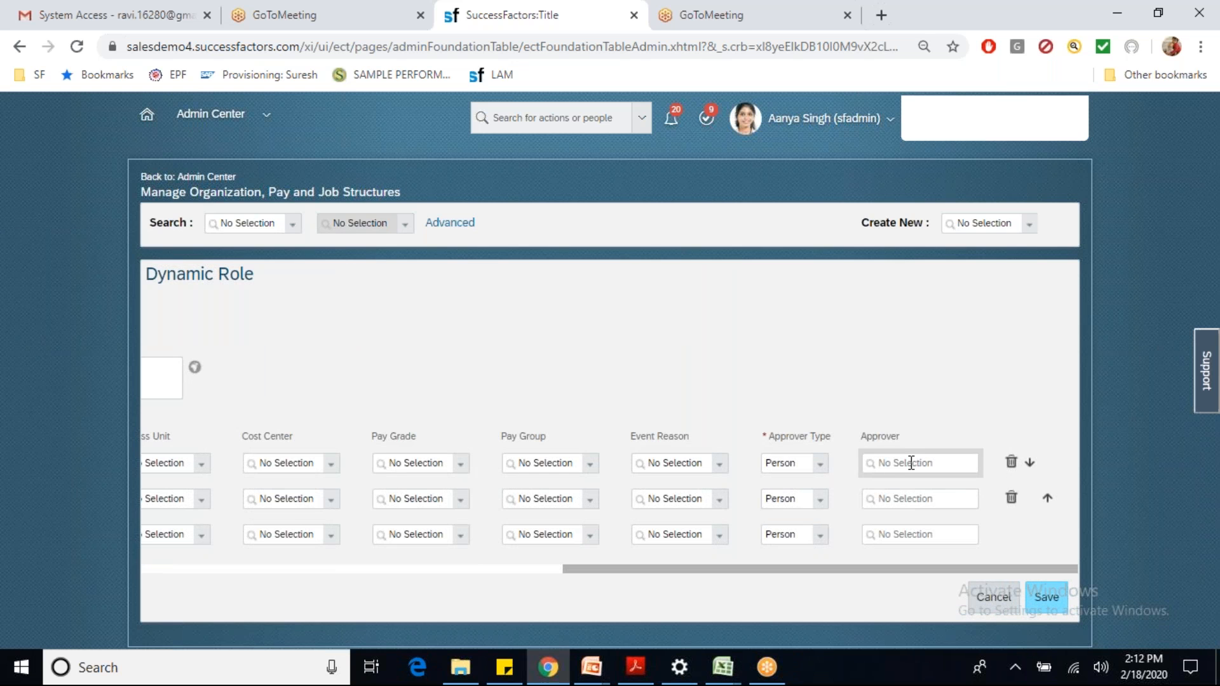
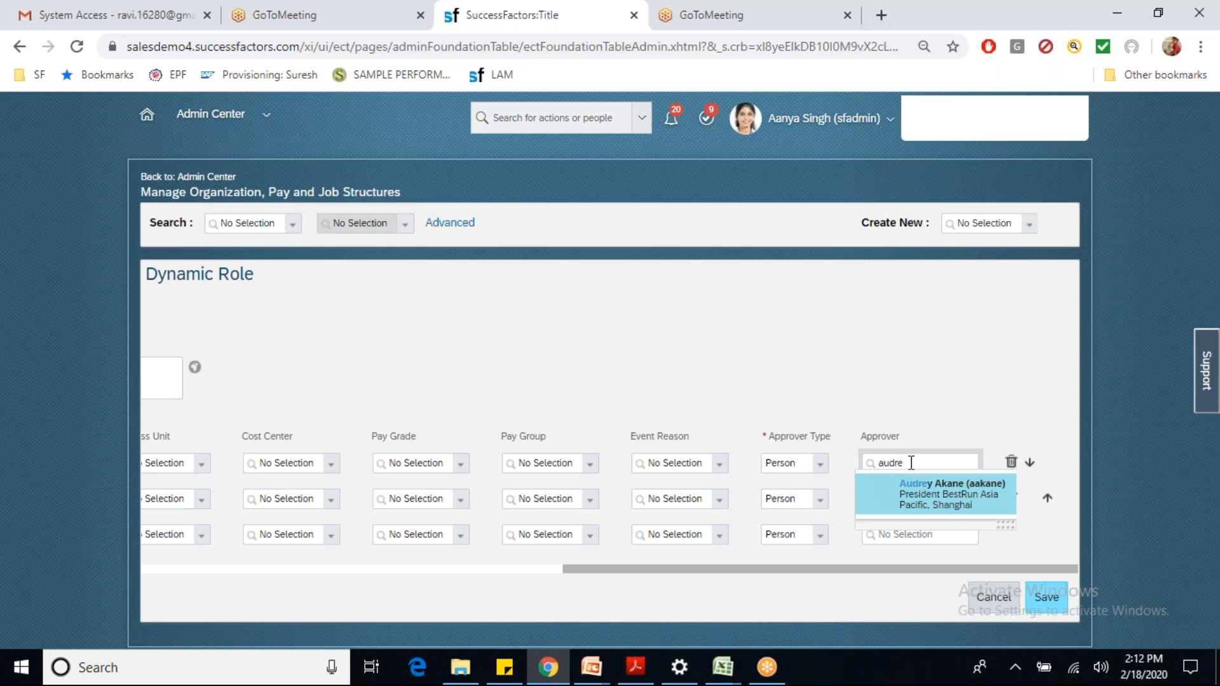
click(891, 499)
click(890, 499)
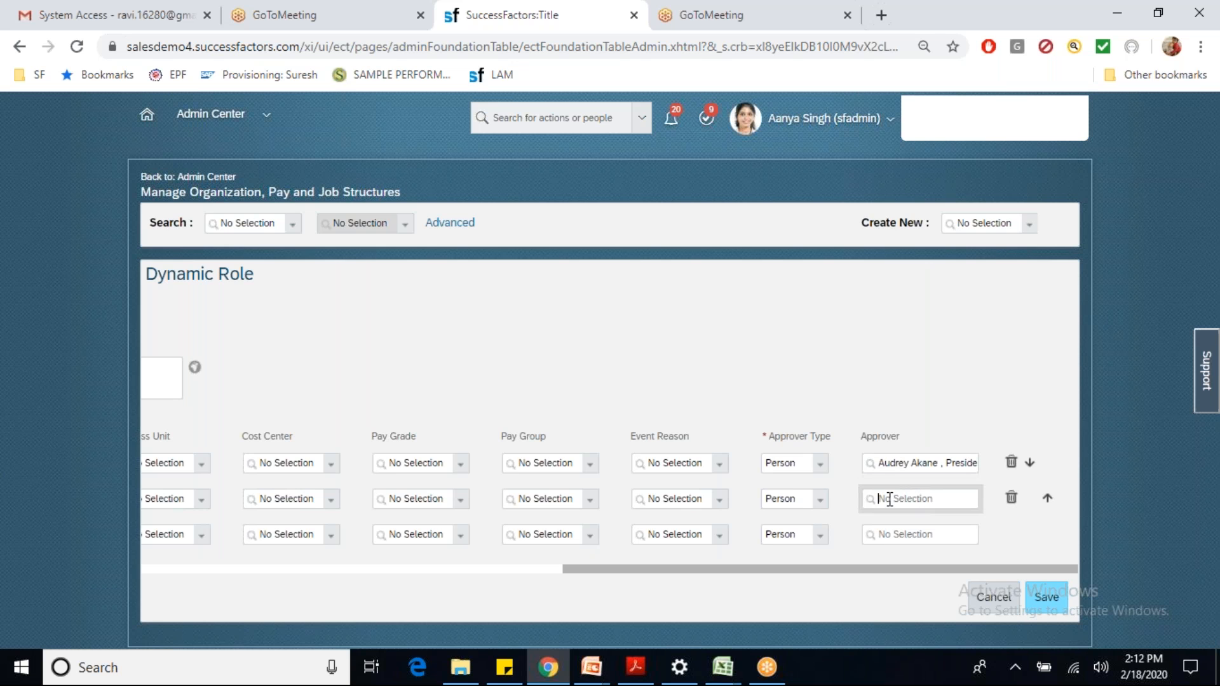
text(pittman)
click(959, 538)
Step: Search for and assign a person approver in the third row
click(906, 536)
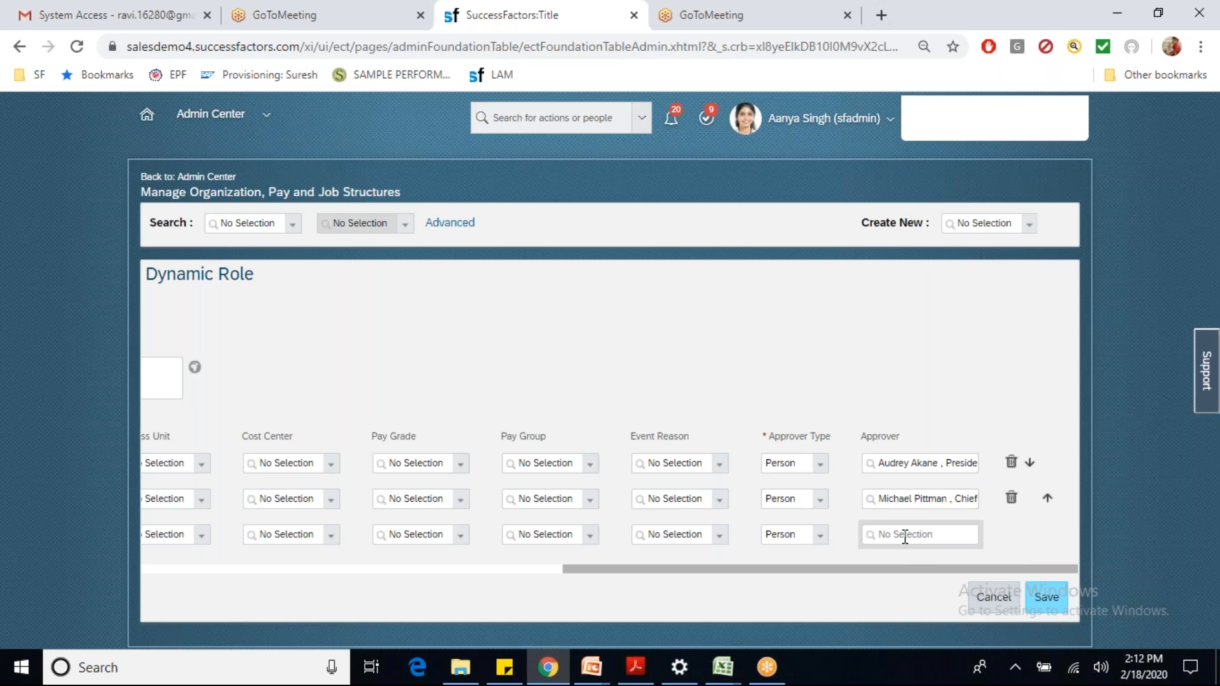
text(j)
key(BackSpace)
text(cele)
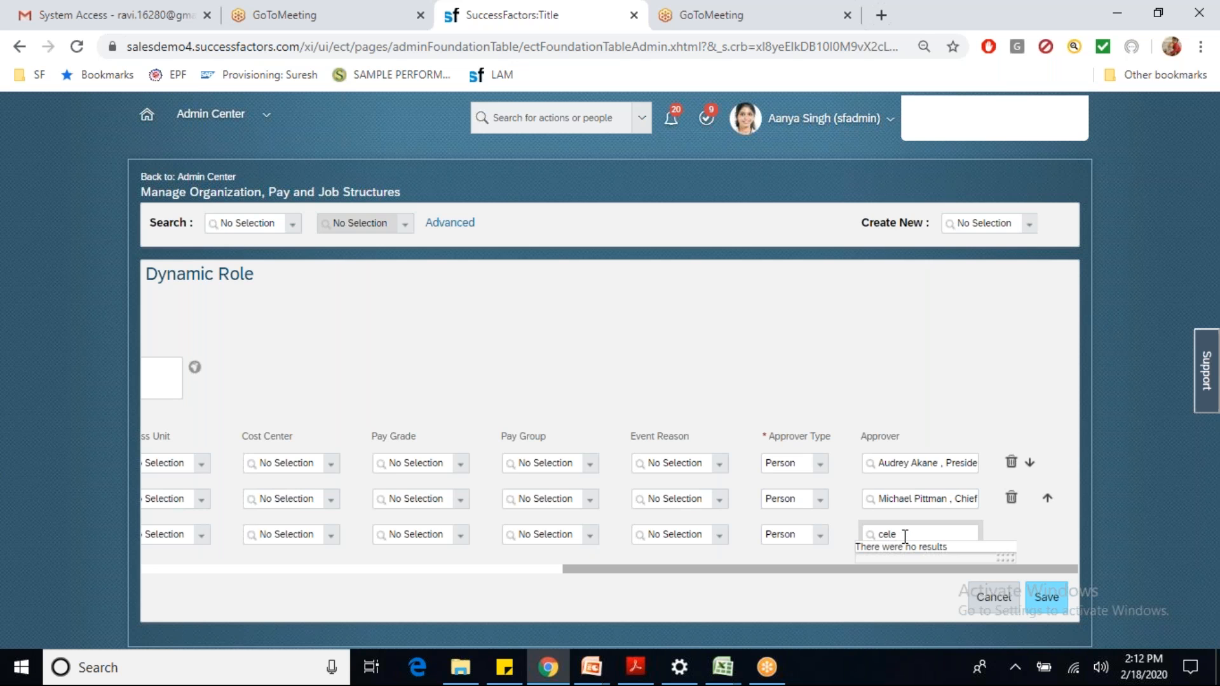
key(BackSpace)
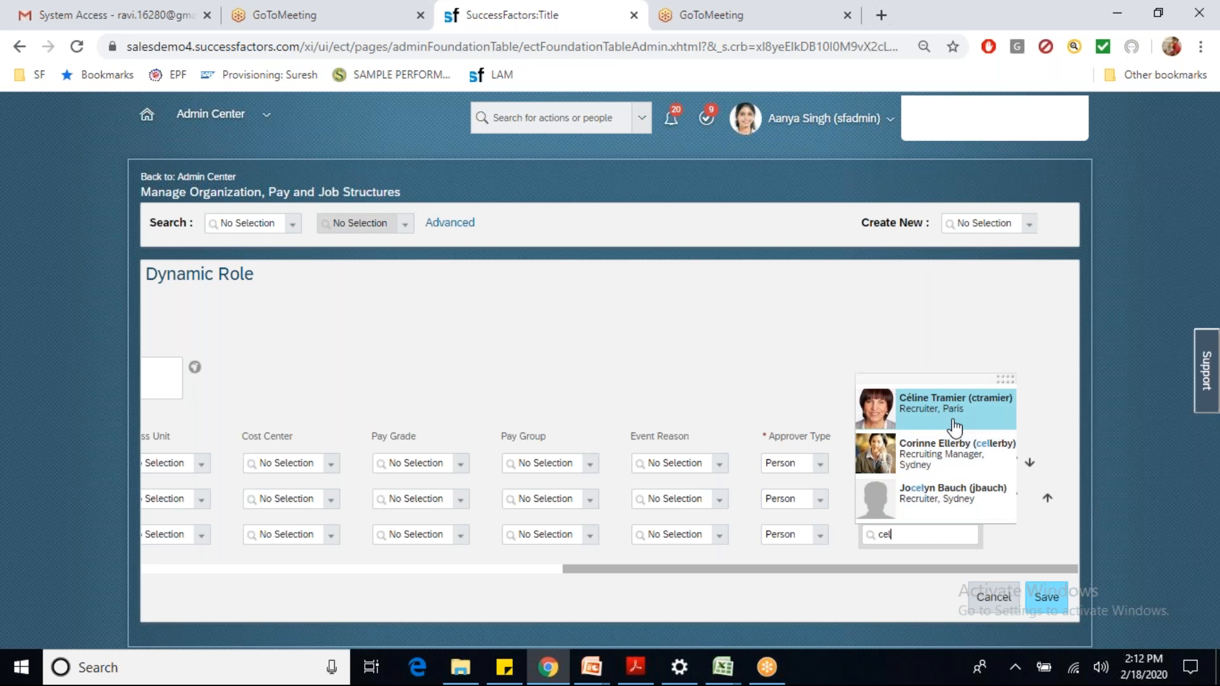
key(BackSpace)
key(BackSpace)
key(BackSpace)
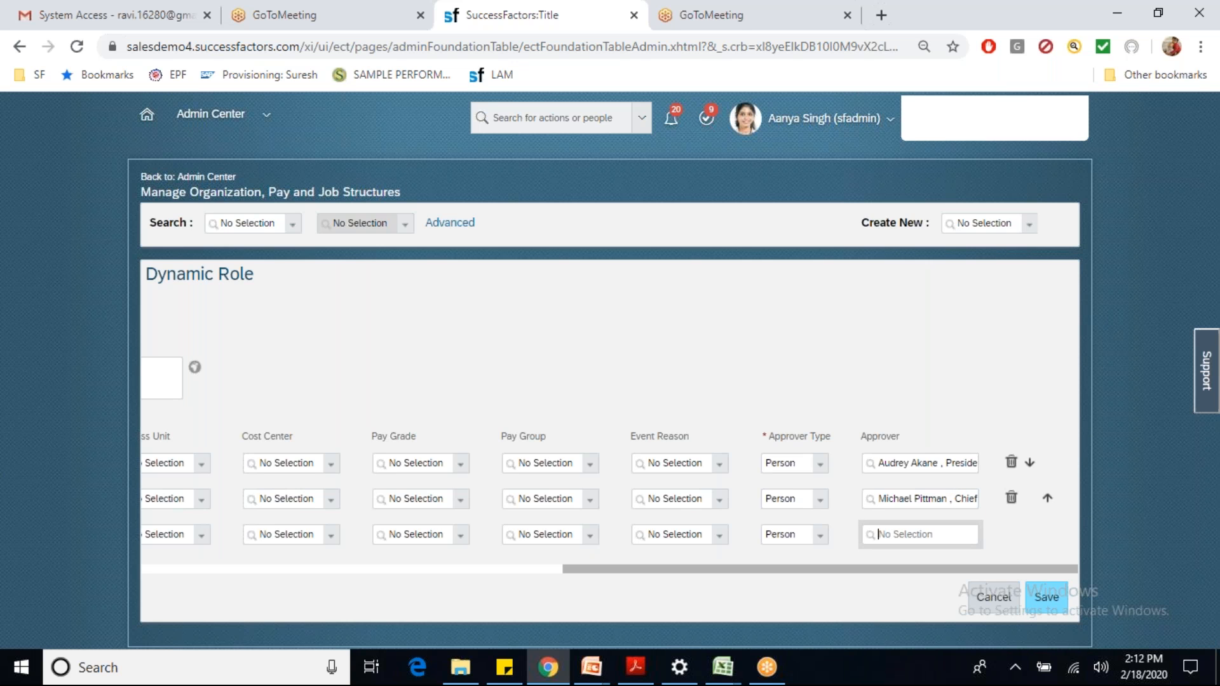
text(chri)
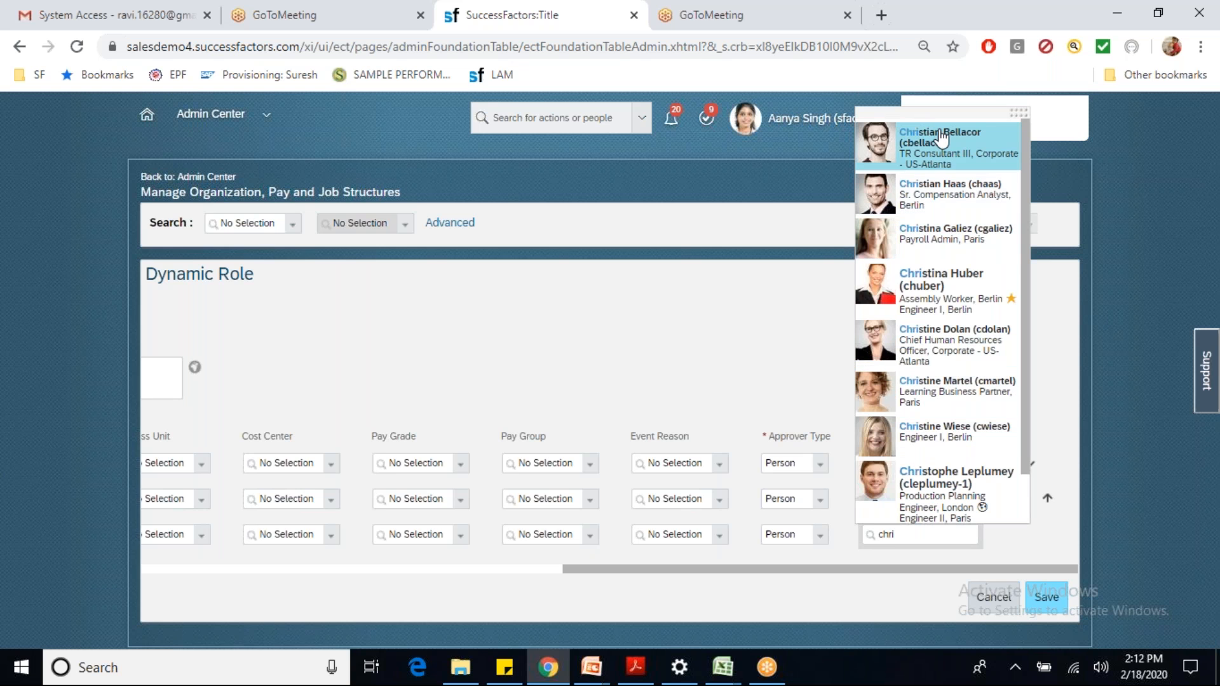
click(964, 355)
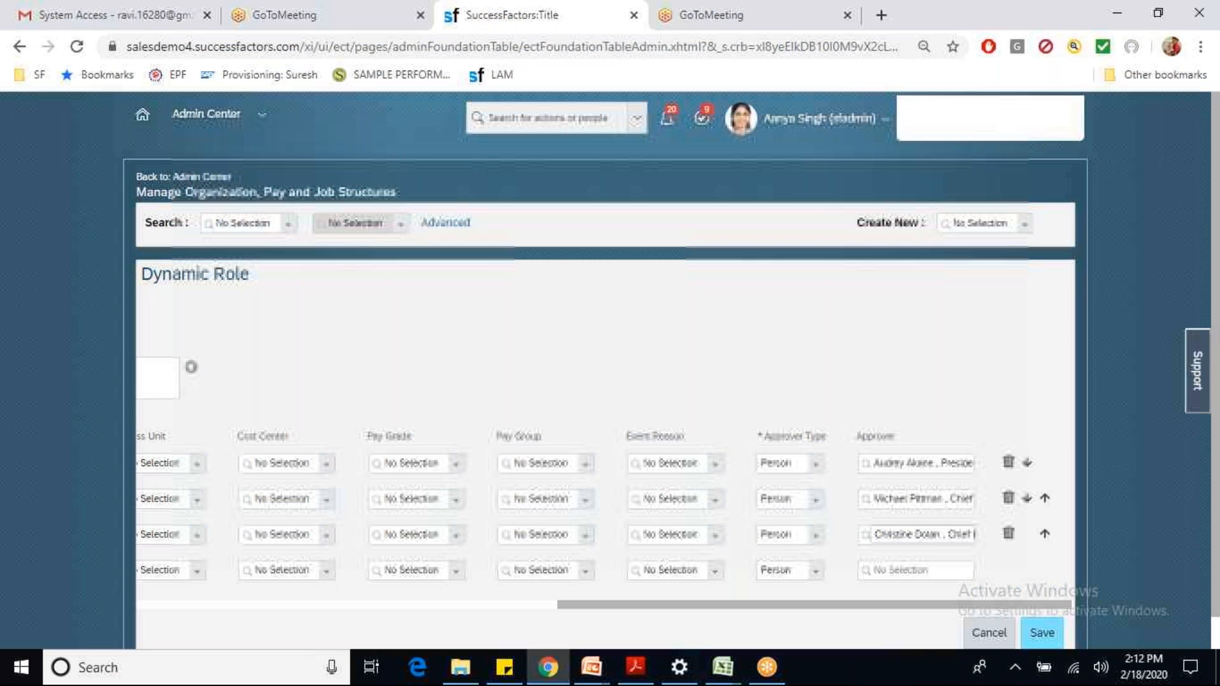
Step: Save the dynamic role and review the ICICI Bangalore and Hyderabad location entries
click(1036, 626)
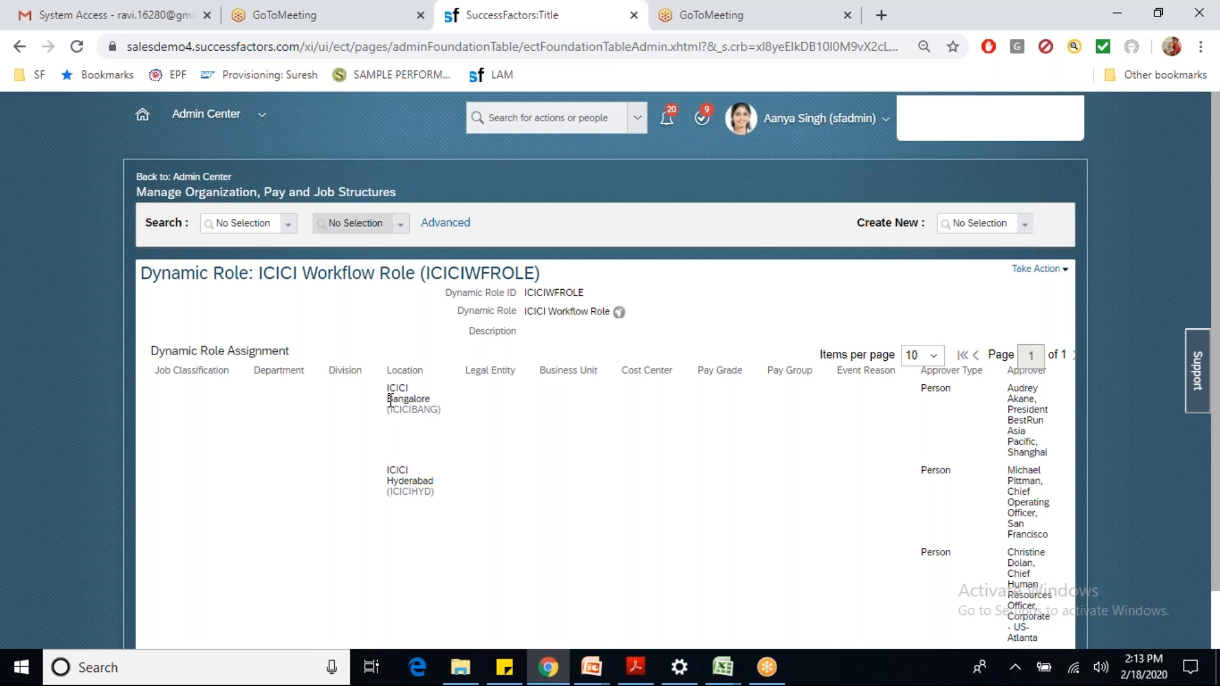
drag(386, 393, 429, 420)
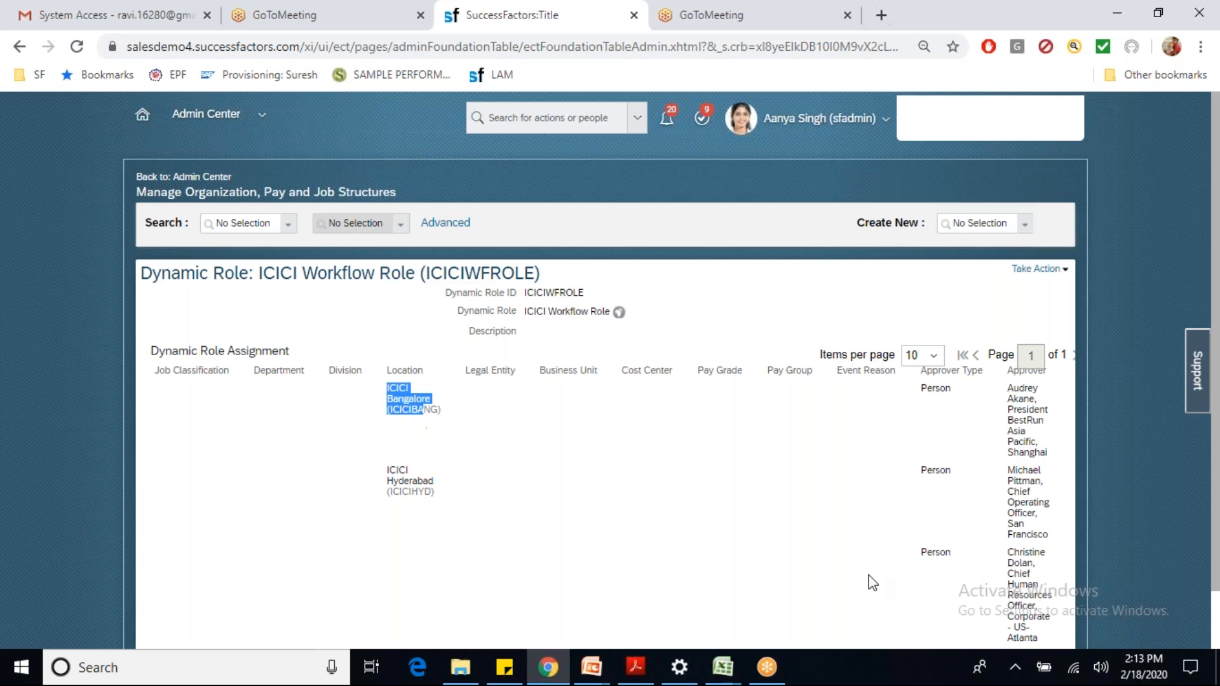
drag(1009, 386, 1027, 410)
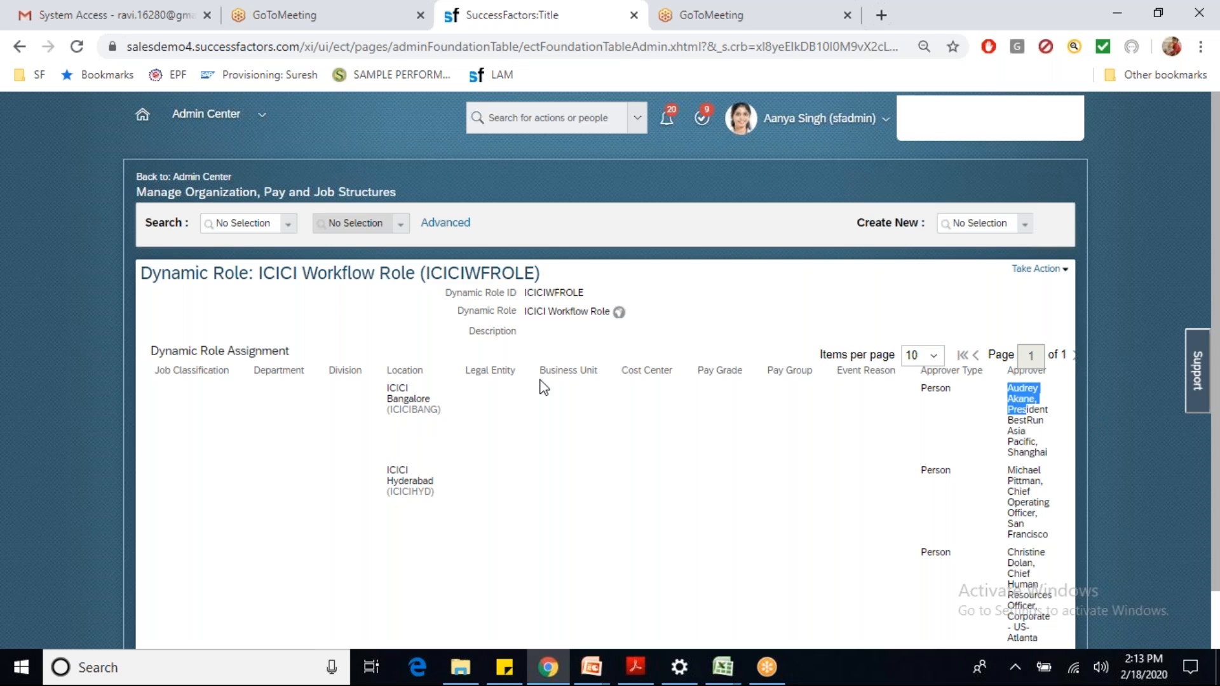
drag(386, 470, 434, 483)
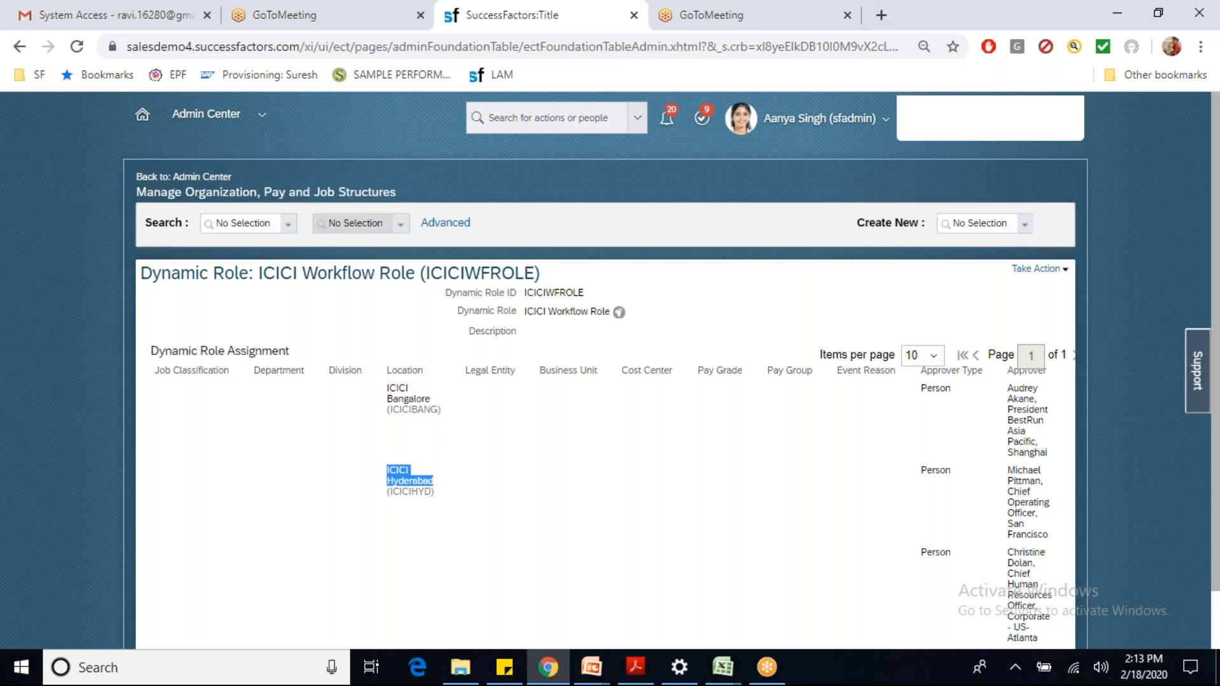
click(424, 484)
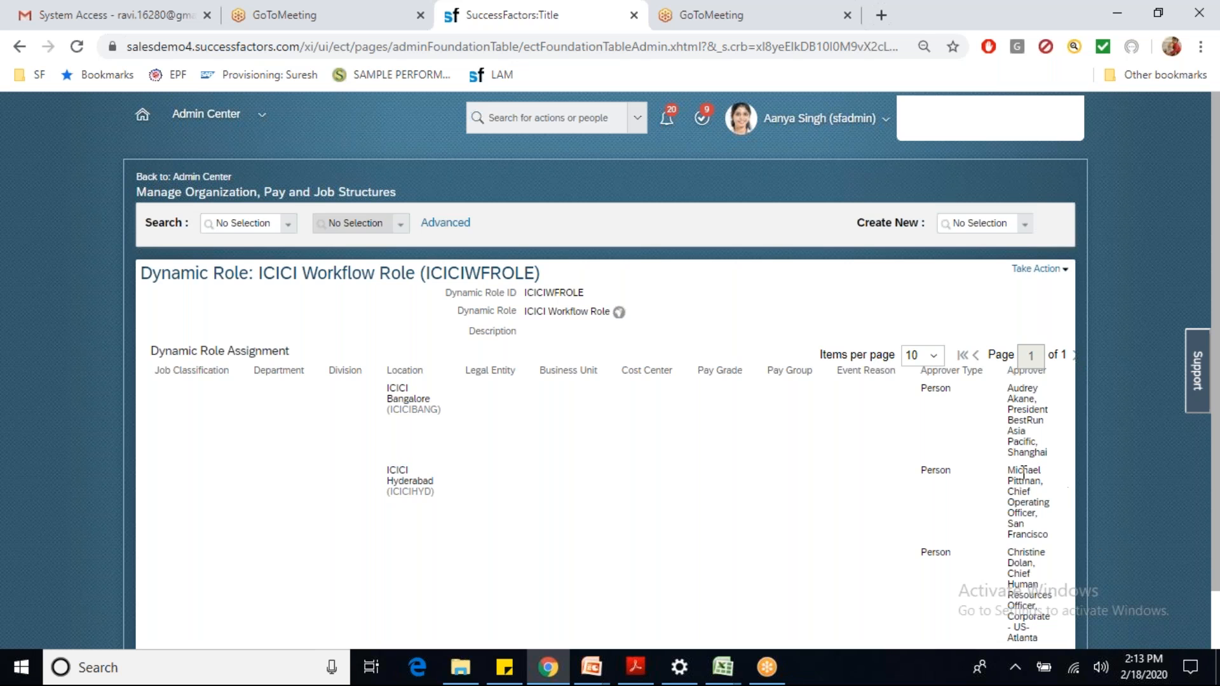
Step: Review the remaining approvers, then enter 'work' in Create New to find Workflow
drag(1015, 471, 1040, 504)
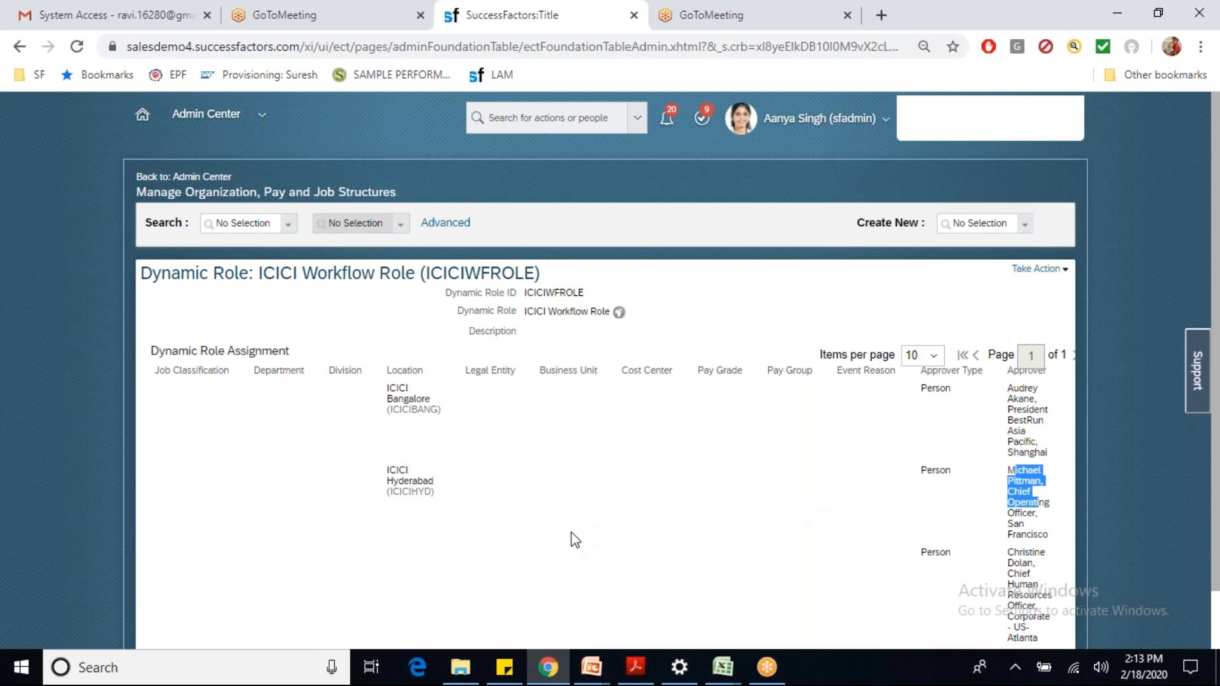
click(403, 560)
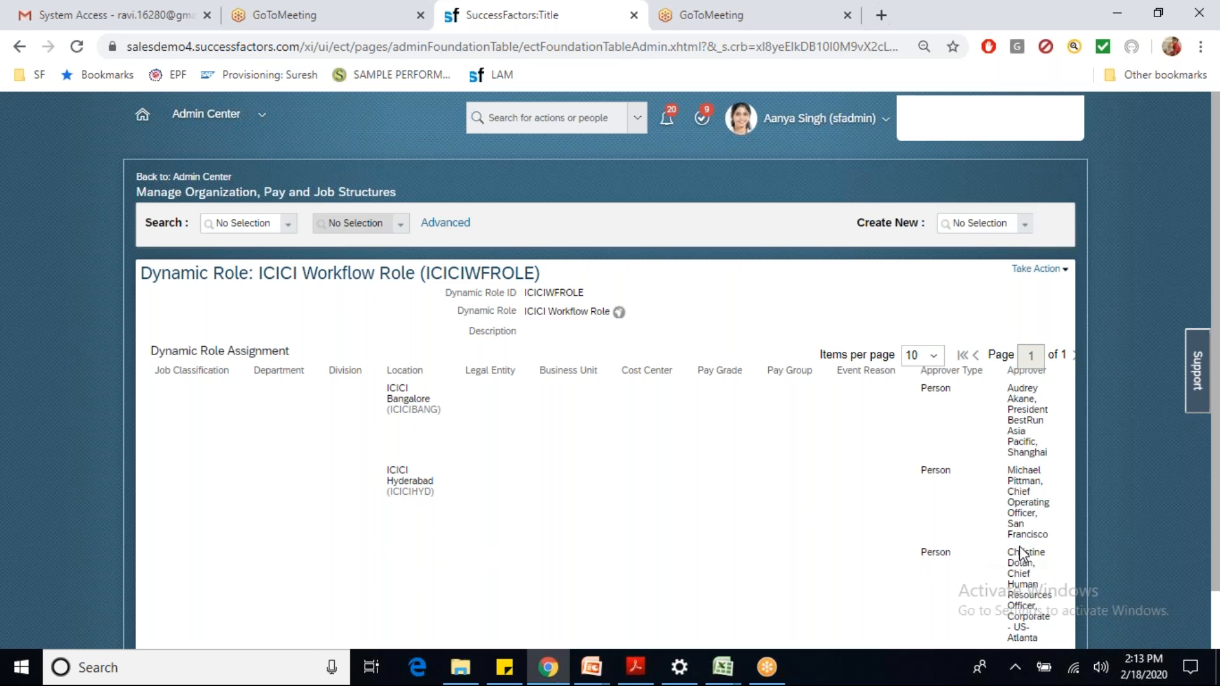
drag(1009, 549, 1027, 598)
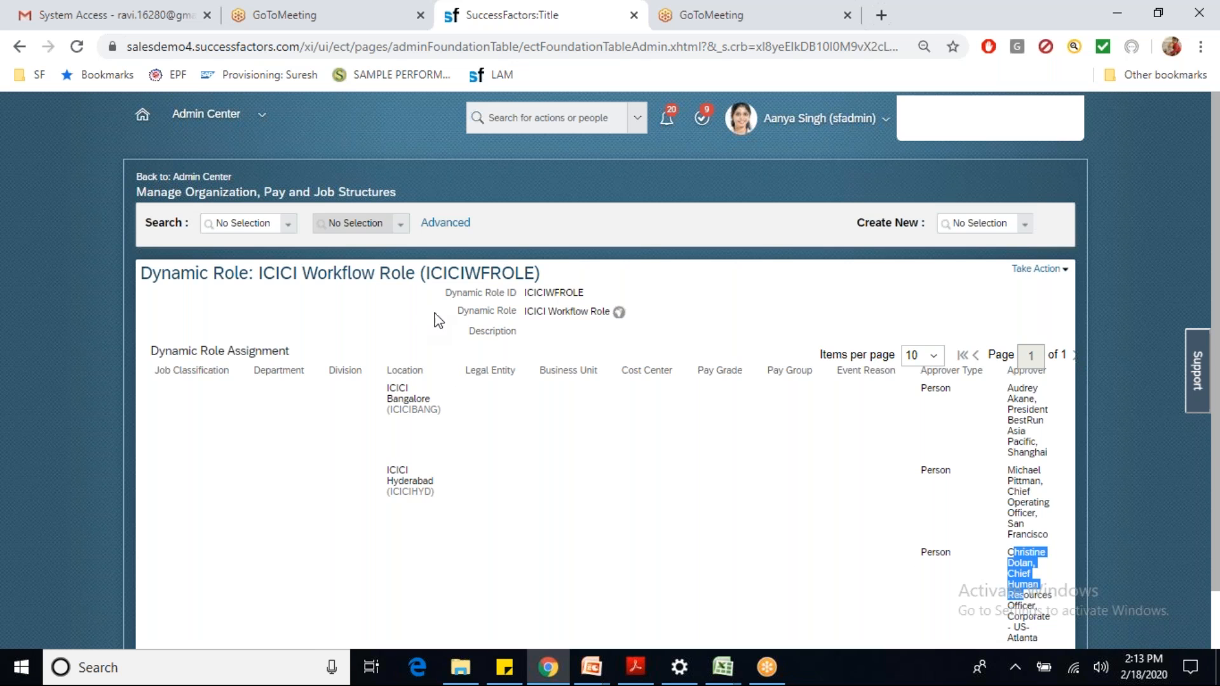
click(969, 216)
text(work)
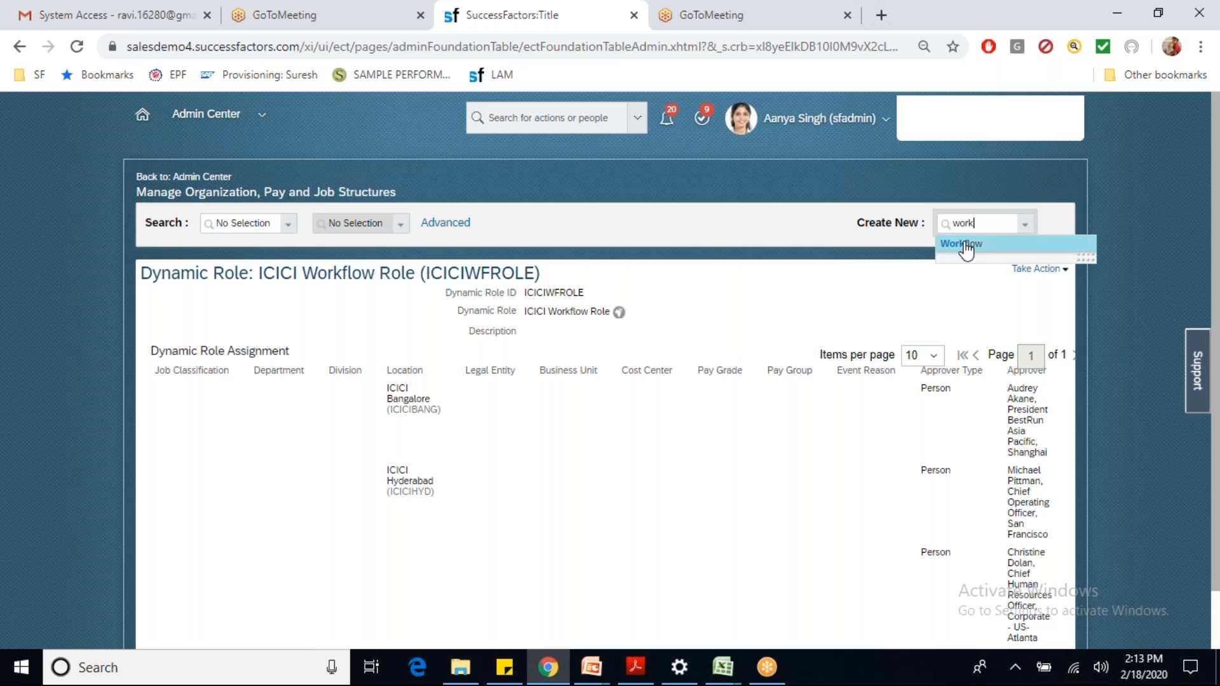
Step: Create Workflow ICICITRANSFER named ICICI Transfer with Remind In Days 5 and delegation supported
click(965, 246)
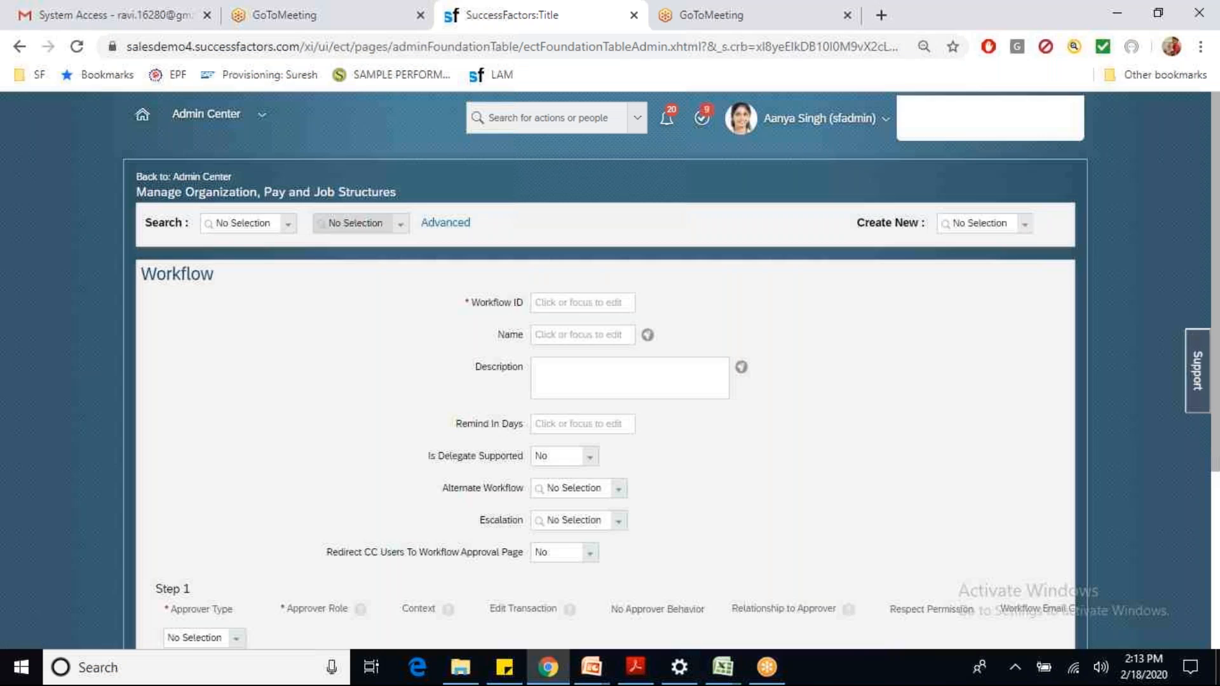
click(585, 305)
text(ICICI)
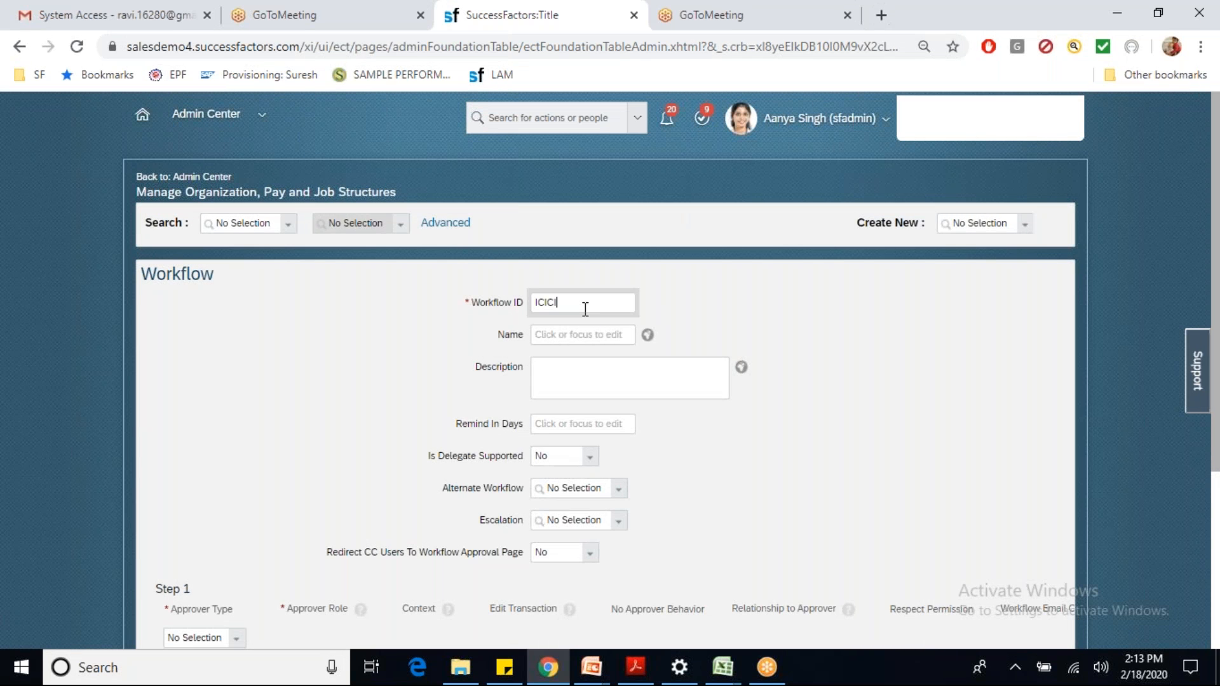
text(TRANSFER)
key(Tab)
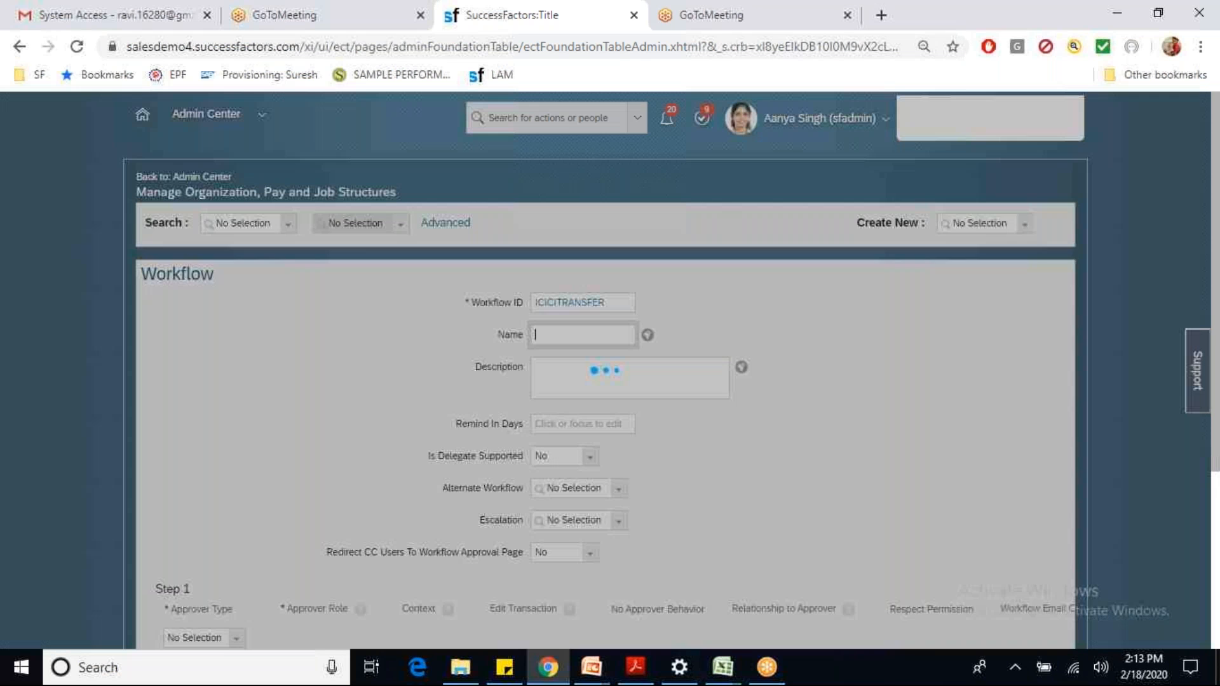
text(ICICI)
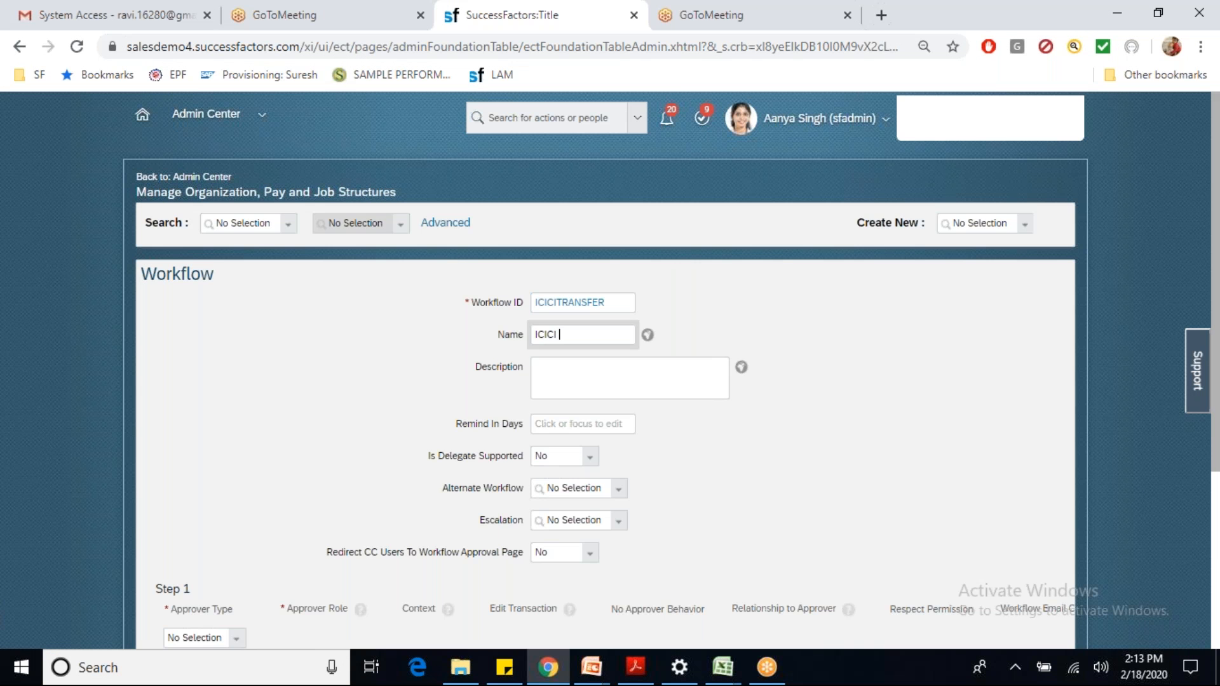
text( Transfer)
key(Tab)
key(Tab)
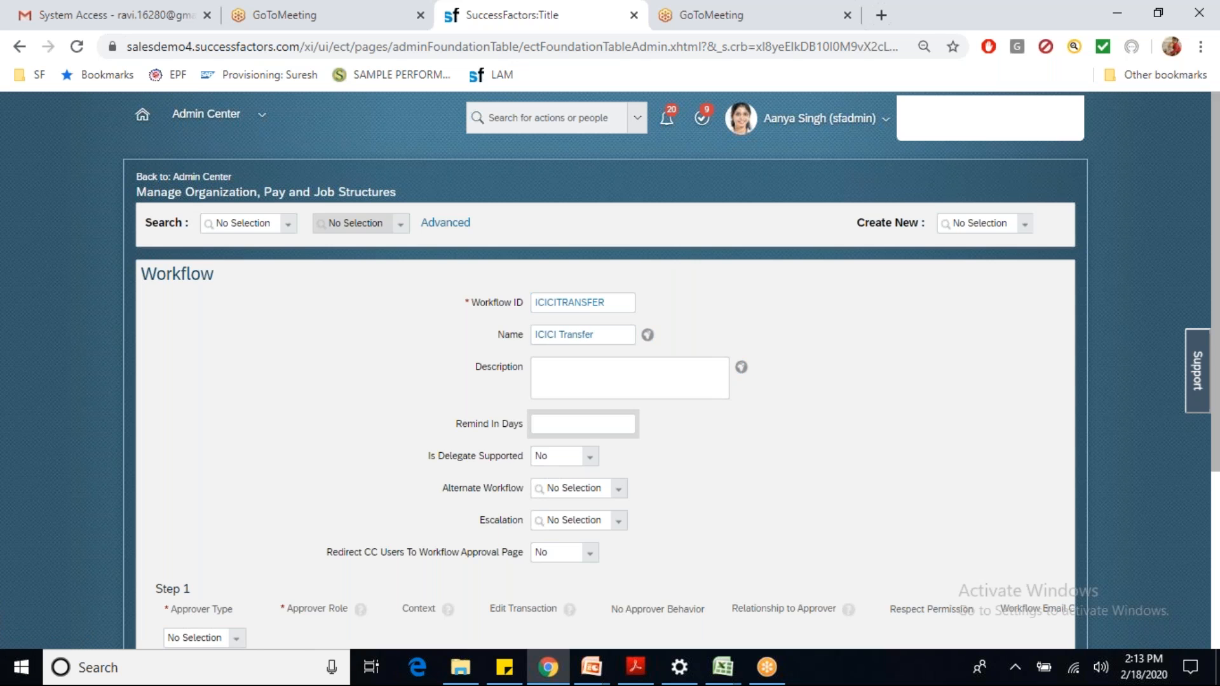
text(5)
key(Tab)
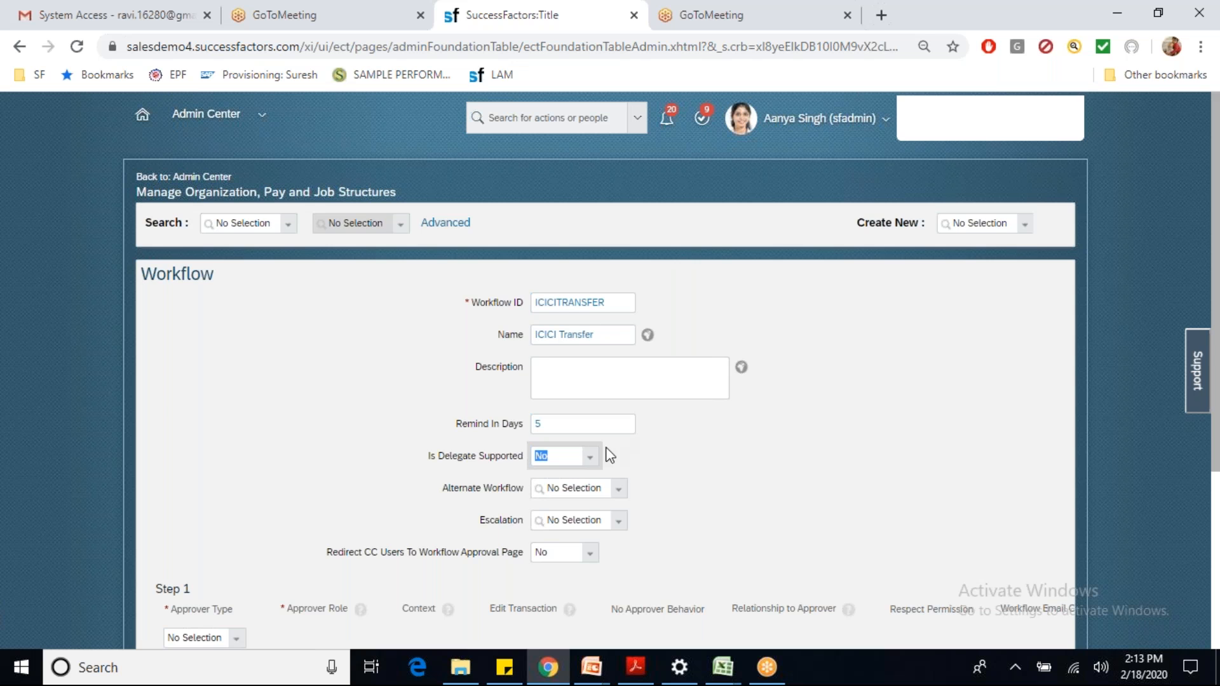
click(591, 460)
click(571, 481)
drag(1217, 439, 1217, 565)
Step: Set Redirect CC Users to Yes and make Step 1 a Role approver with role Manager
click(590, 439)
click(559, 394)
click(235, 447)
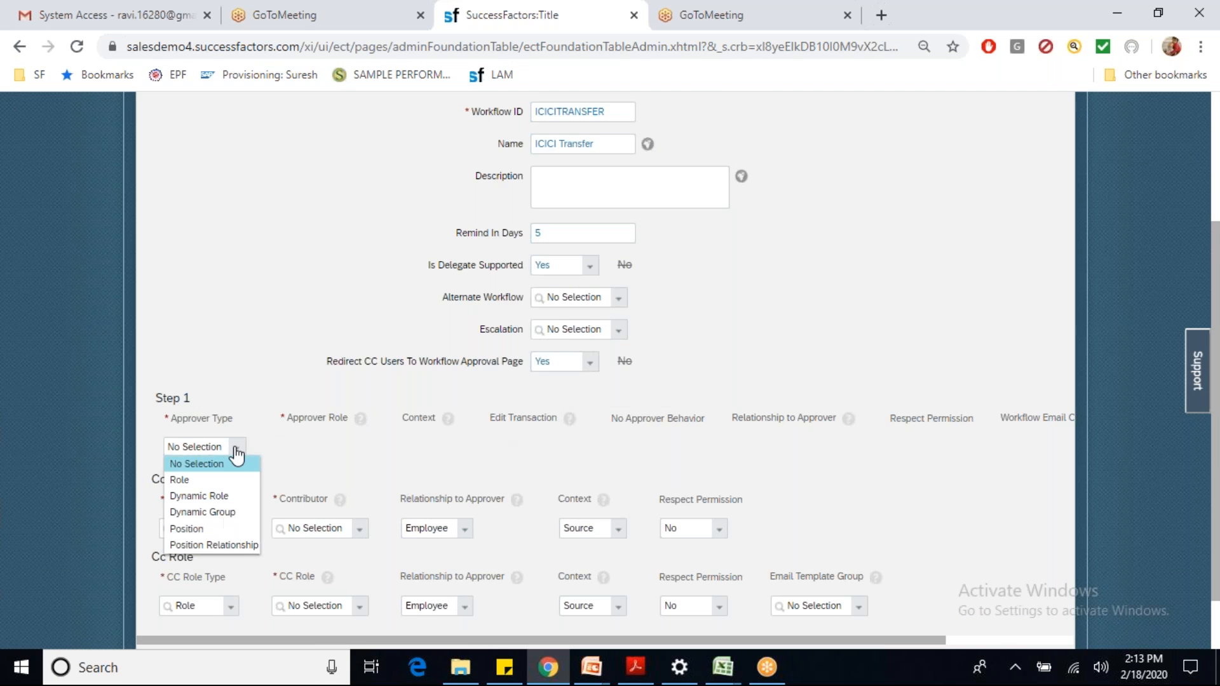
click(190, 479)
click(349, 448)
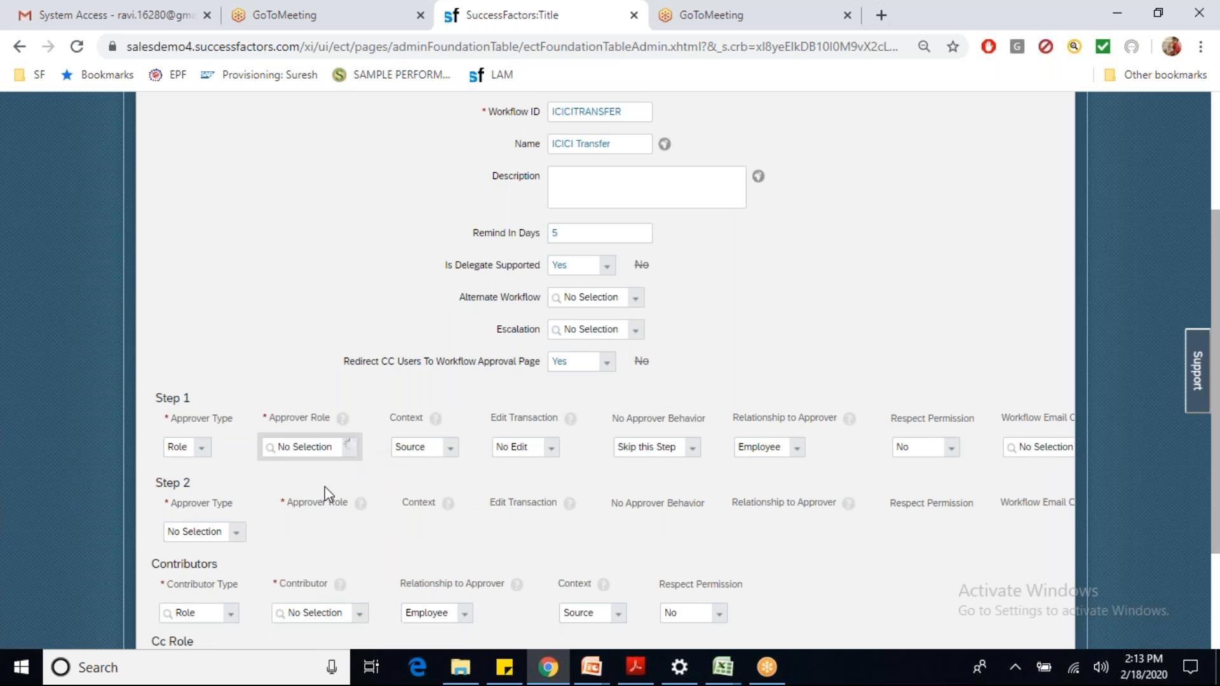
click(323, 485)
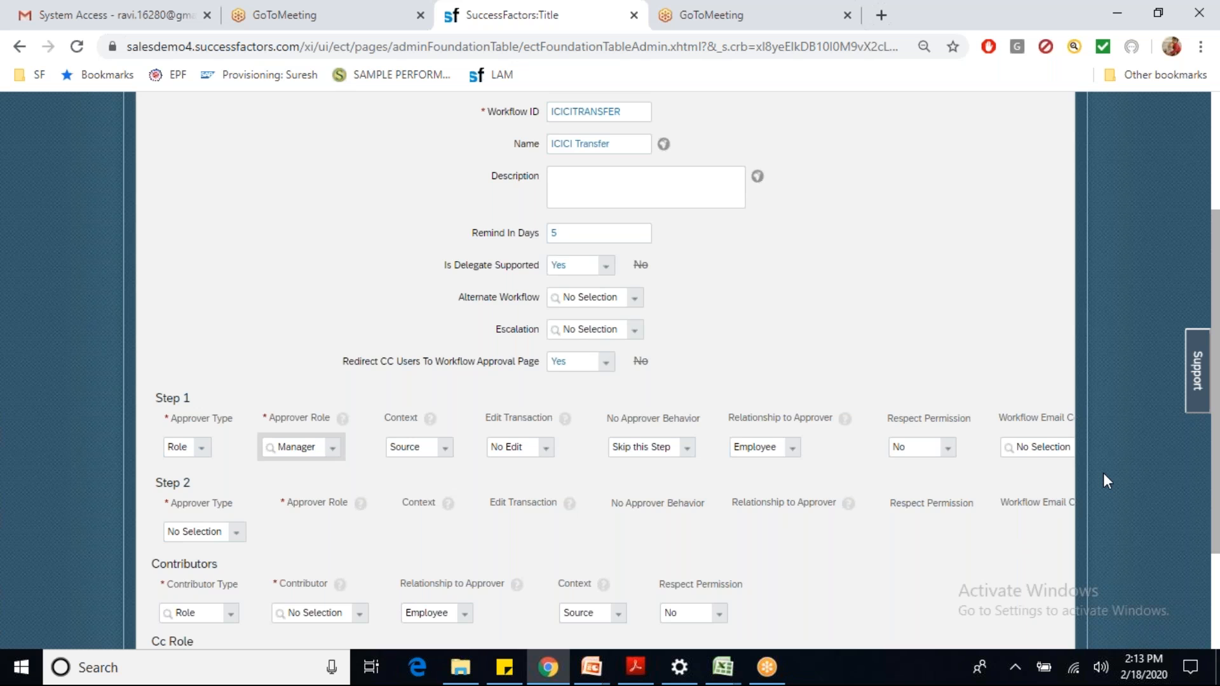
Step: Make Step 2 a Role approver with role Manager Manager
scroll(1103, 473, down, 3)
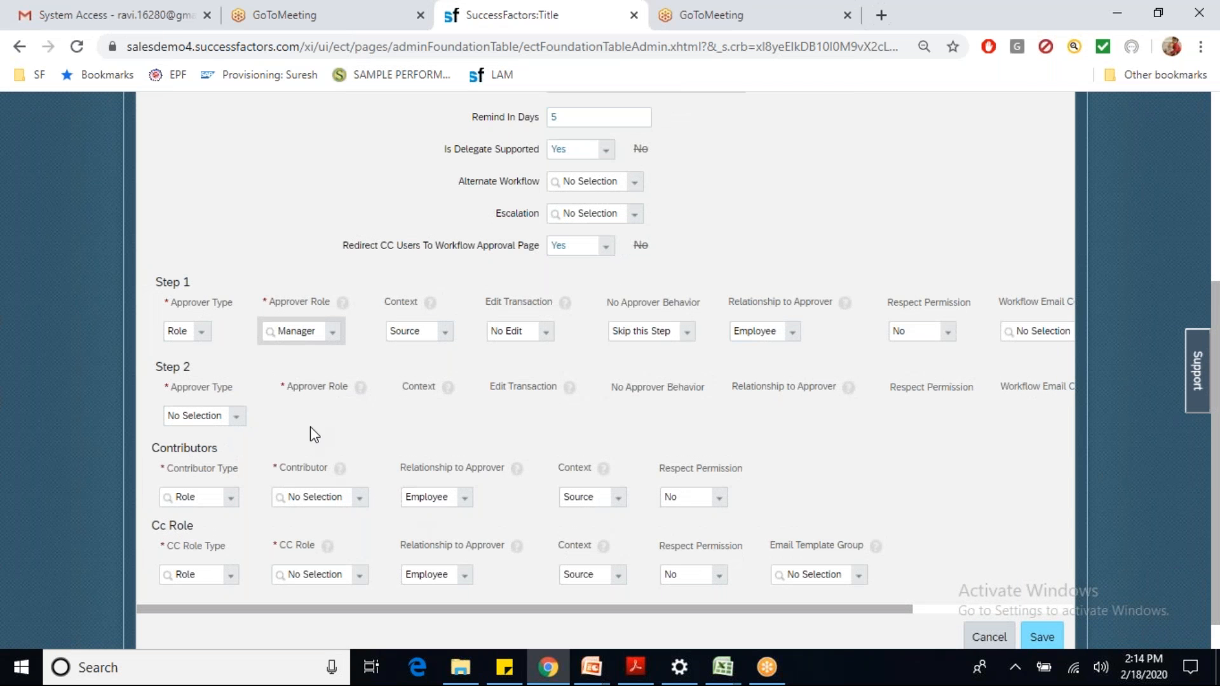
click(236, 419)
click(203, 448)
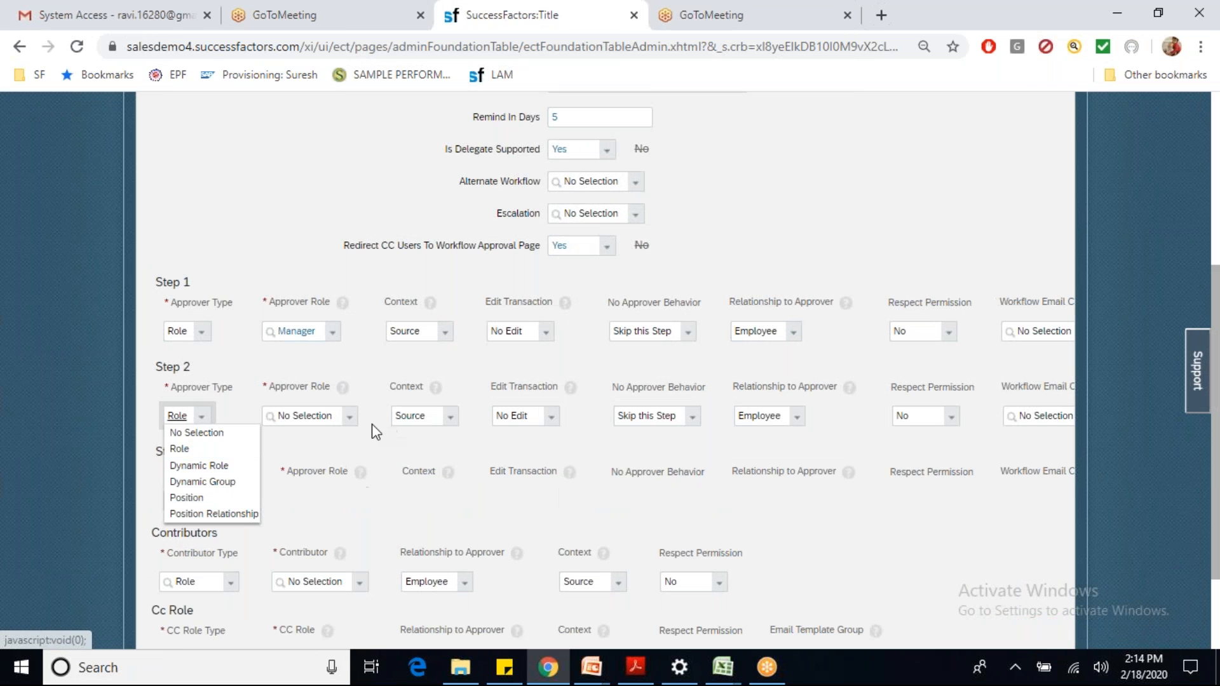
click(349, 418)
click(329, 468)
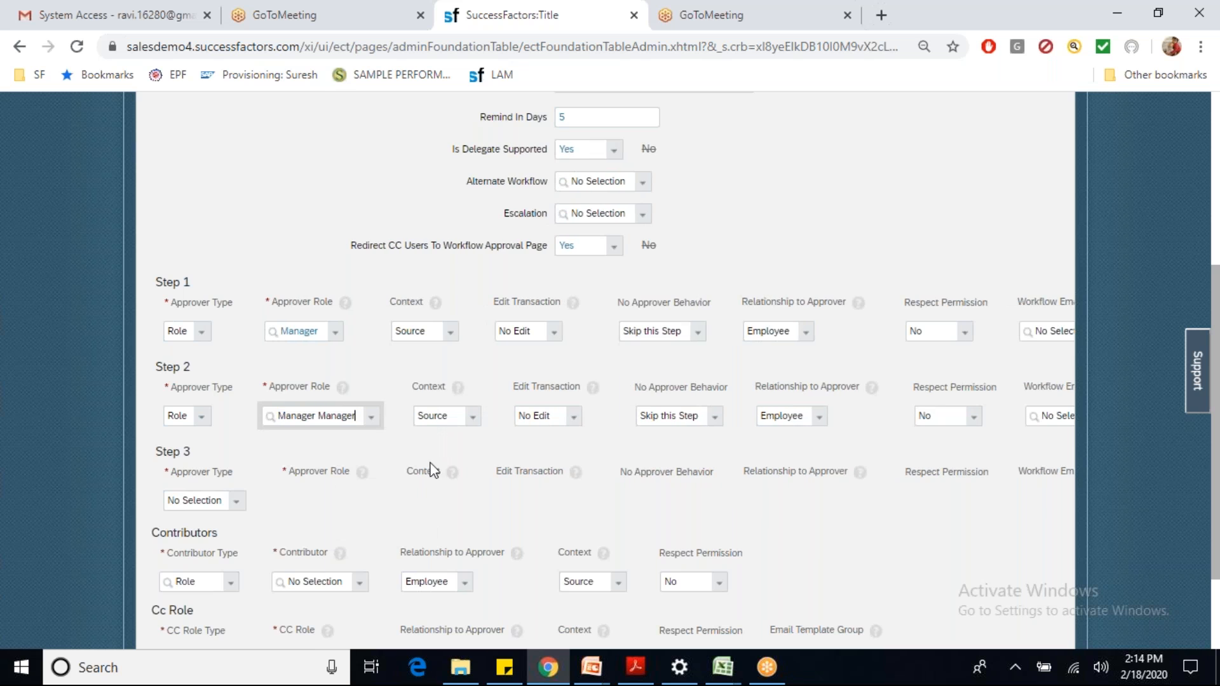
Step: Give Step 1 Edit with Route Change and Step 2 Edit without Route Change, Stop the Workflow, Respect Permission
click(573, 417)
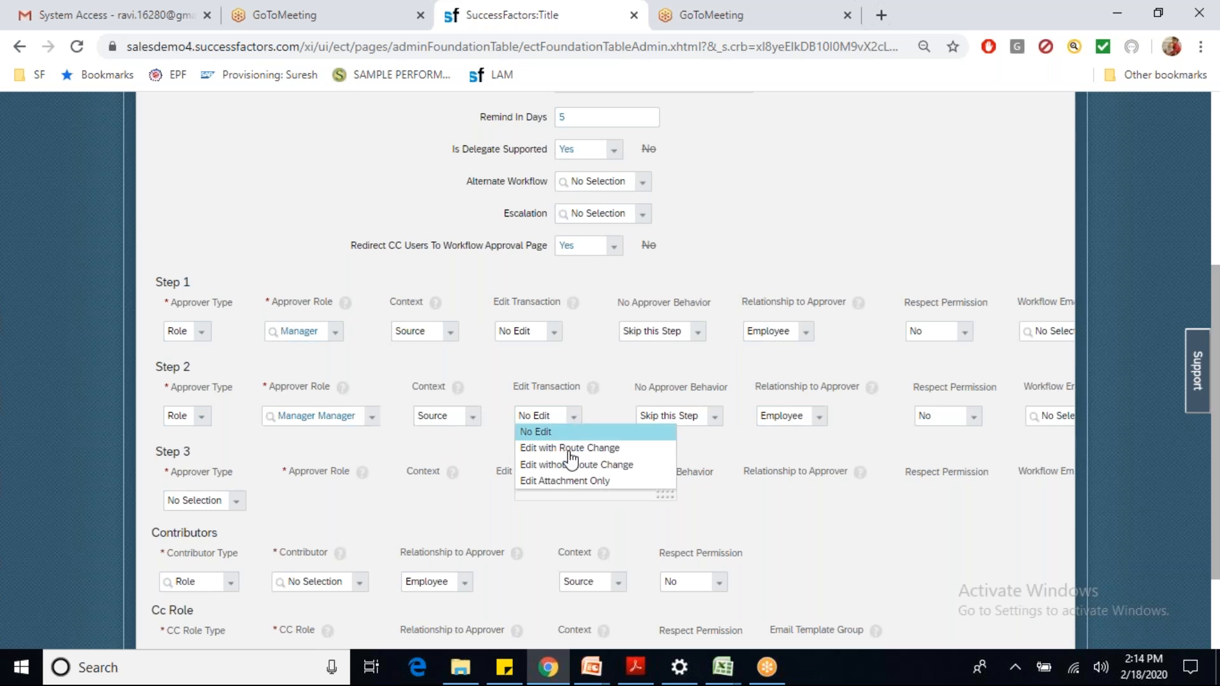
click(554, 447)
click(562, 332)
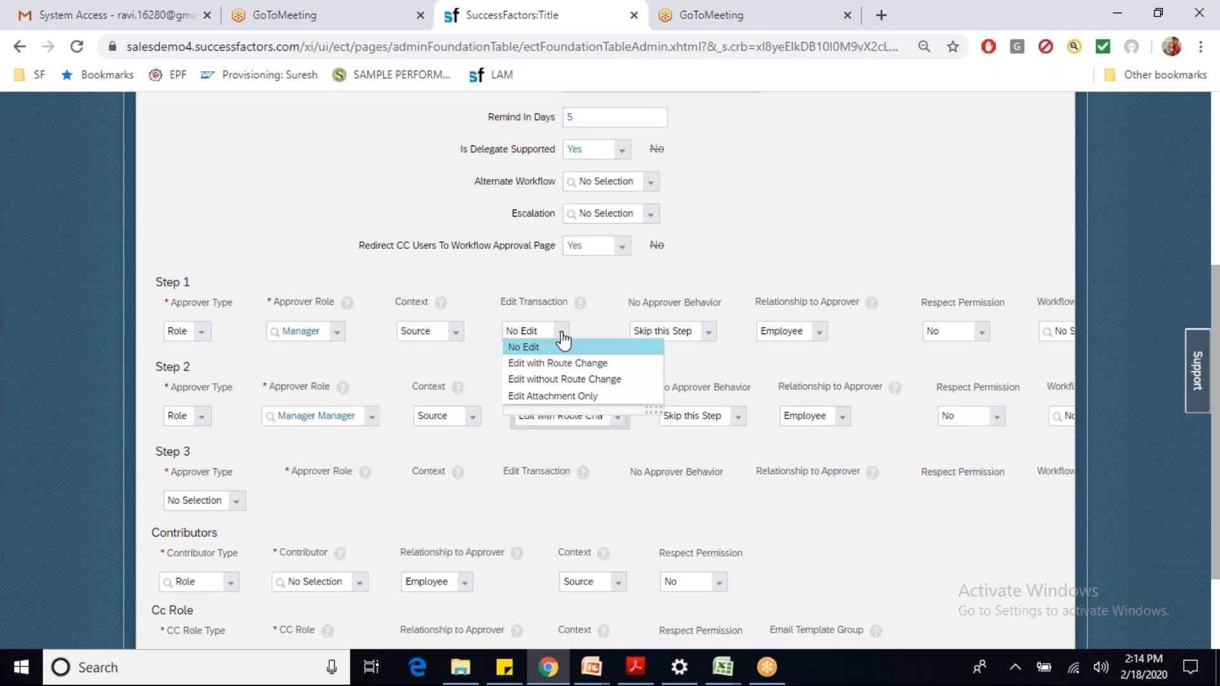
click(548, 362)
click(610, 415)
click(594, 464)
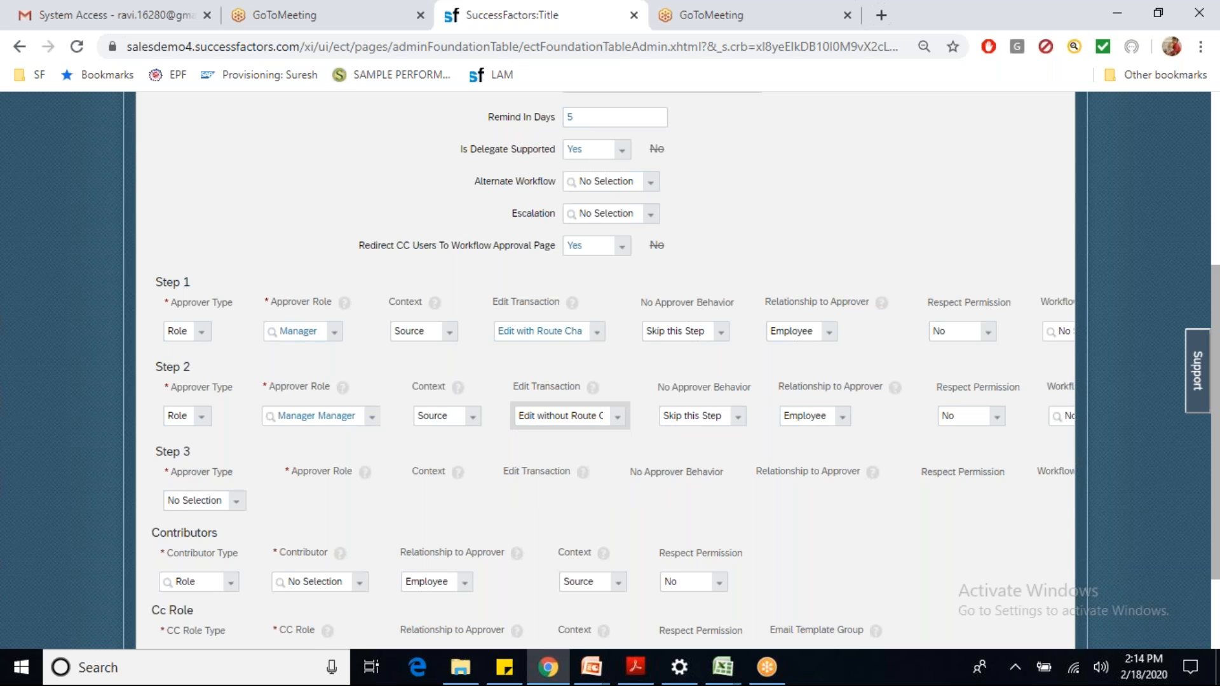
click(738, 418)
click(731, 448)
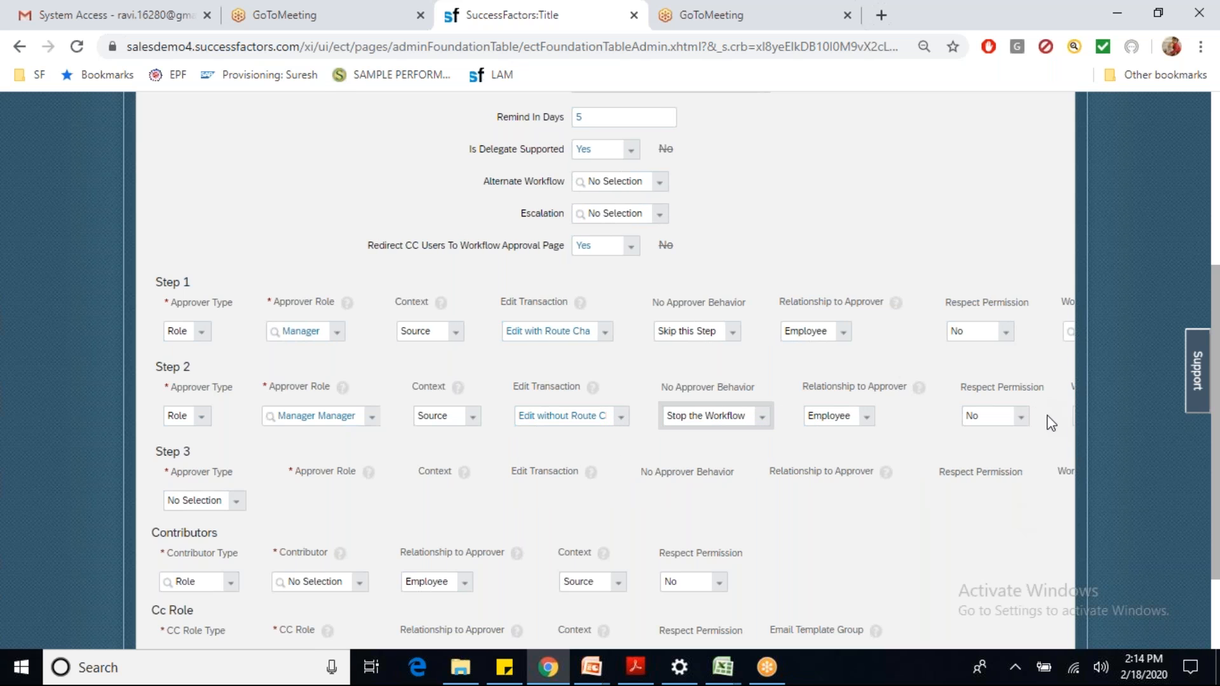
click(1020, 420)
click(1004, 449)
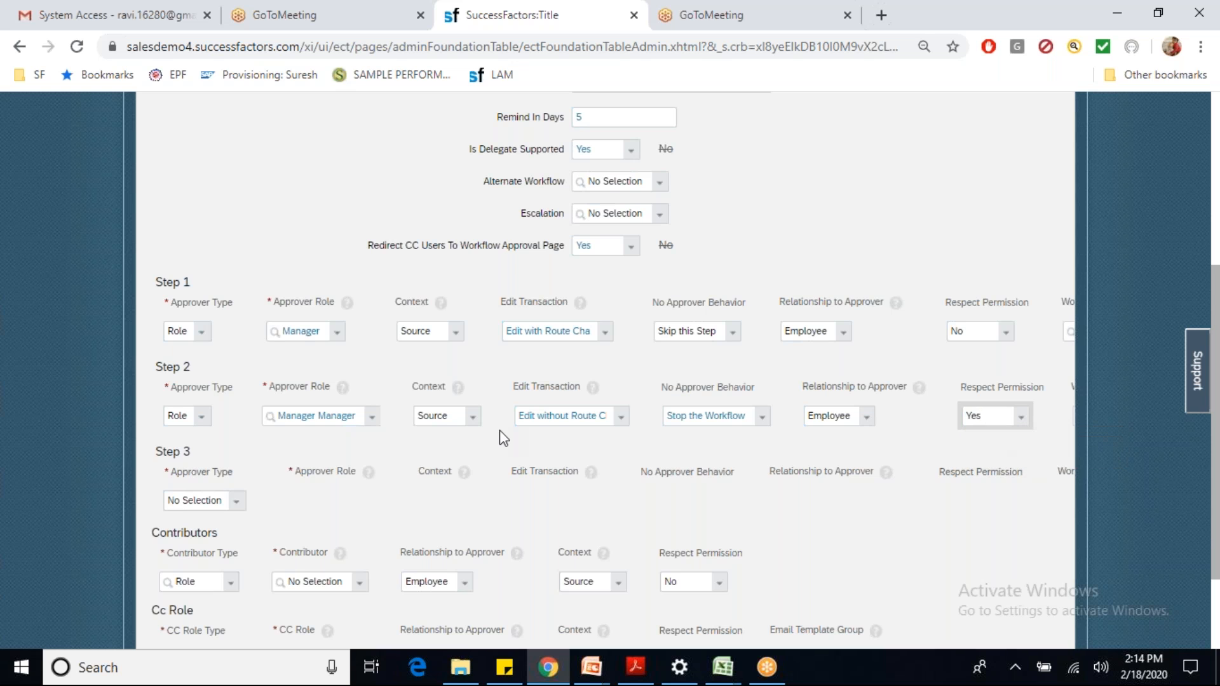
Step: Make Step 3 a Dynamic Role ICICI Workflow Role and Step 4 a Dynamic Group ICICIWFGROUP
click(235, 501)
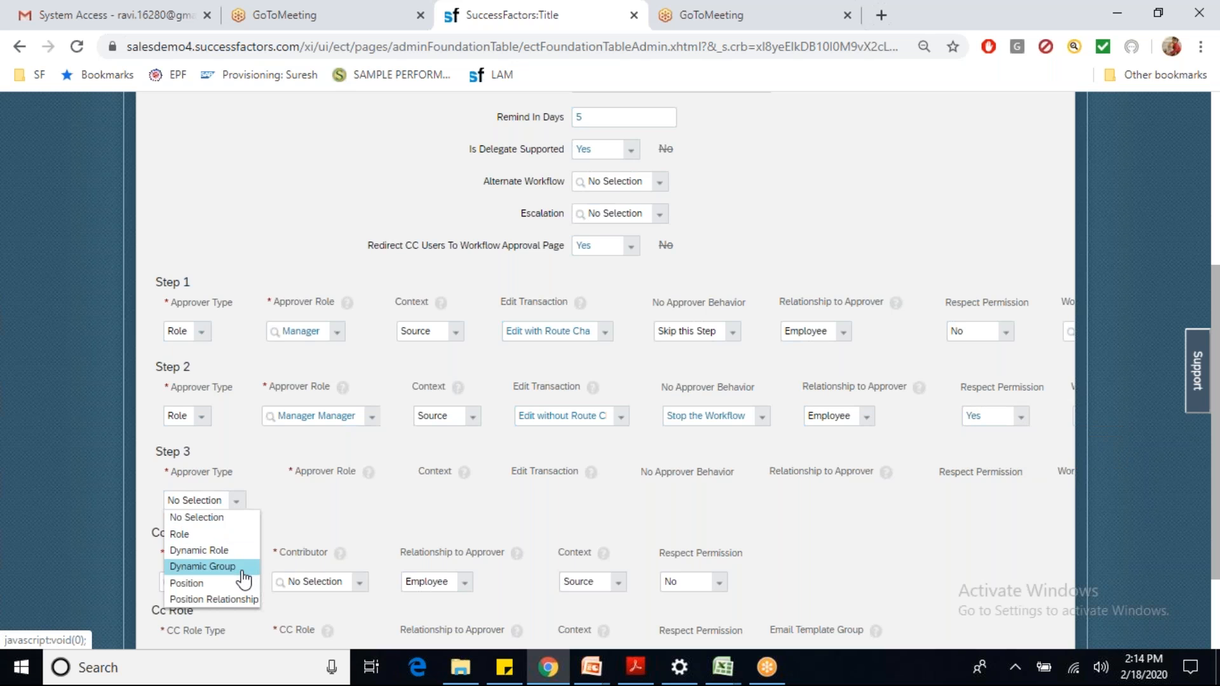
click(236, 551)
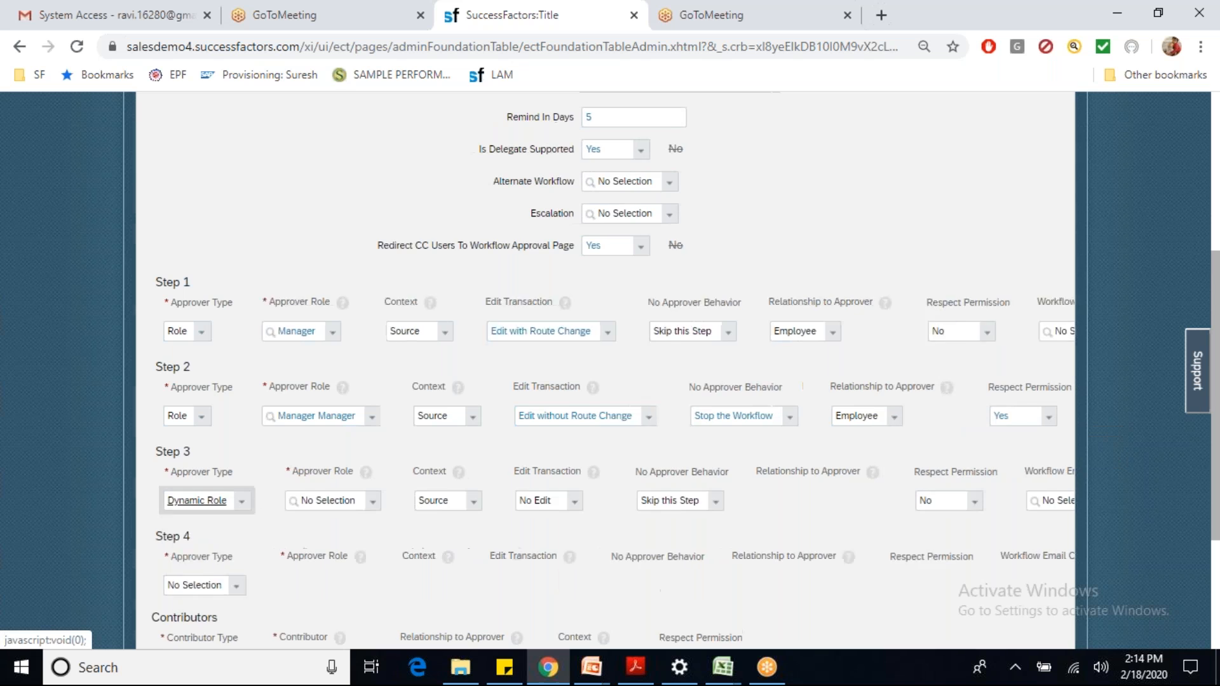
click(341, 501)
text(icid)
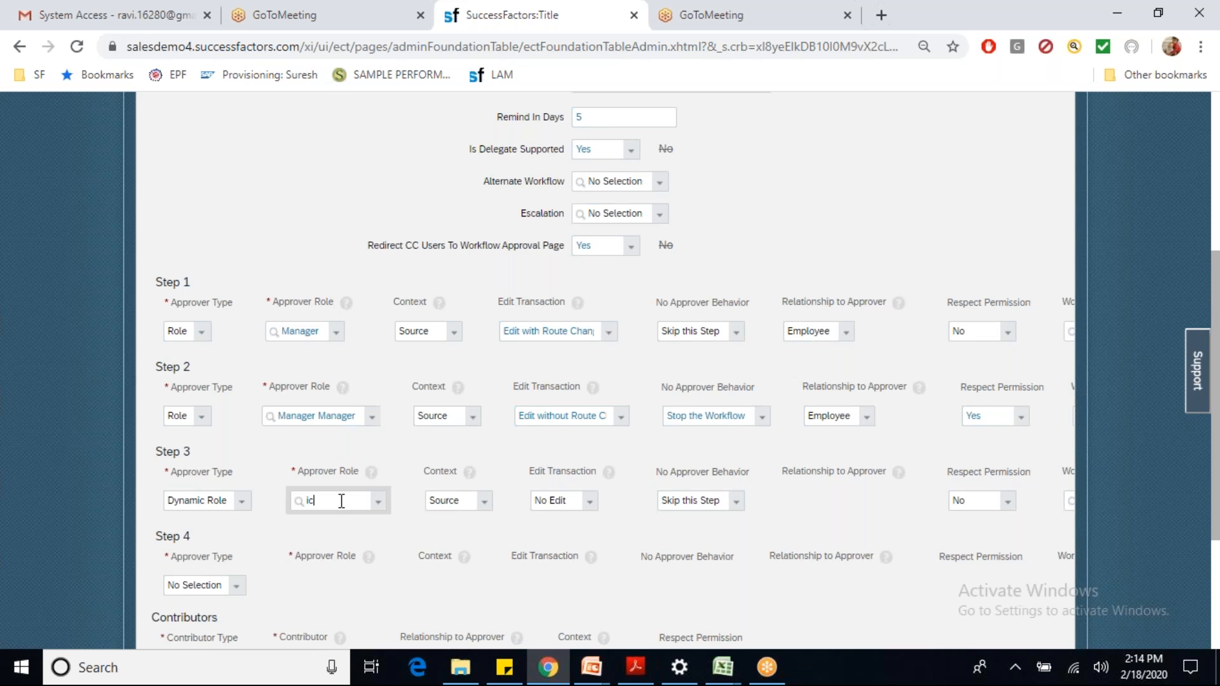
click(333, 521)
click(233, 590)
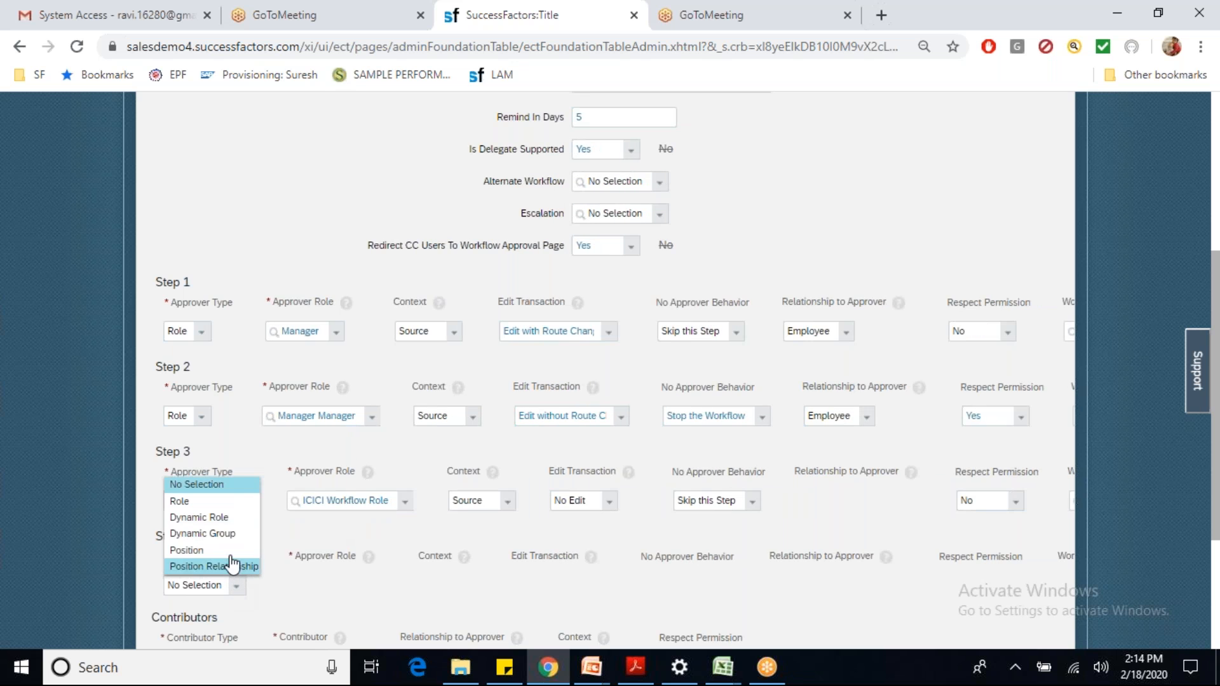
click(230, 534)
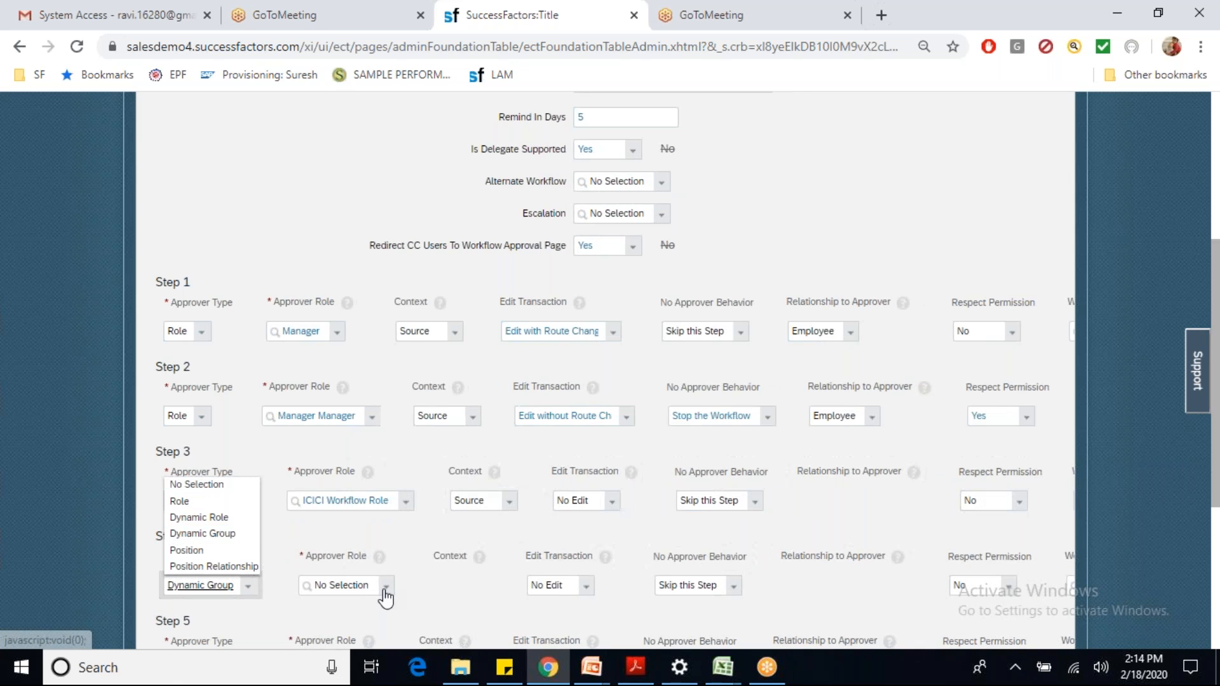
click(359, 584)
text(ICIC)
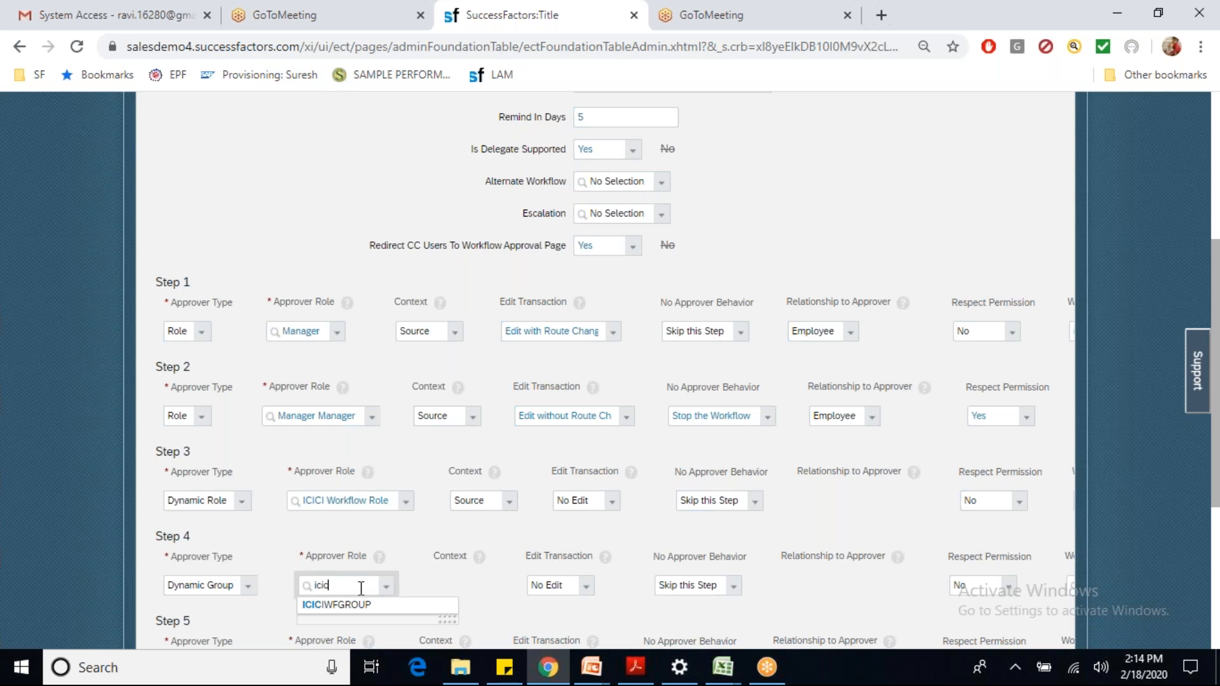
click(356, 605)
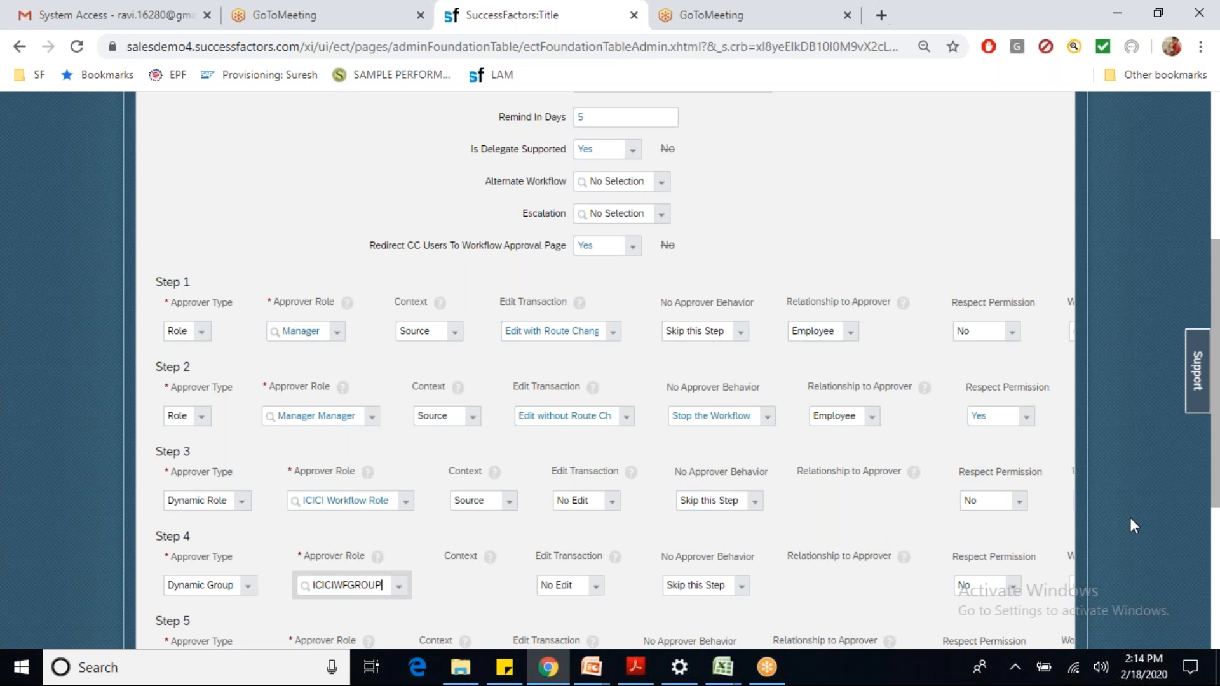
Step: Limit Step 3 to attachment-only edits and make Step 5 the Director Center of Excellence position
scroll(1130, 517, down, 5)
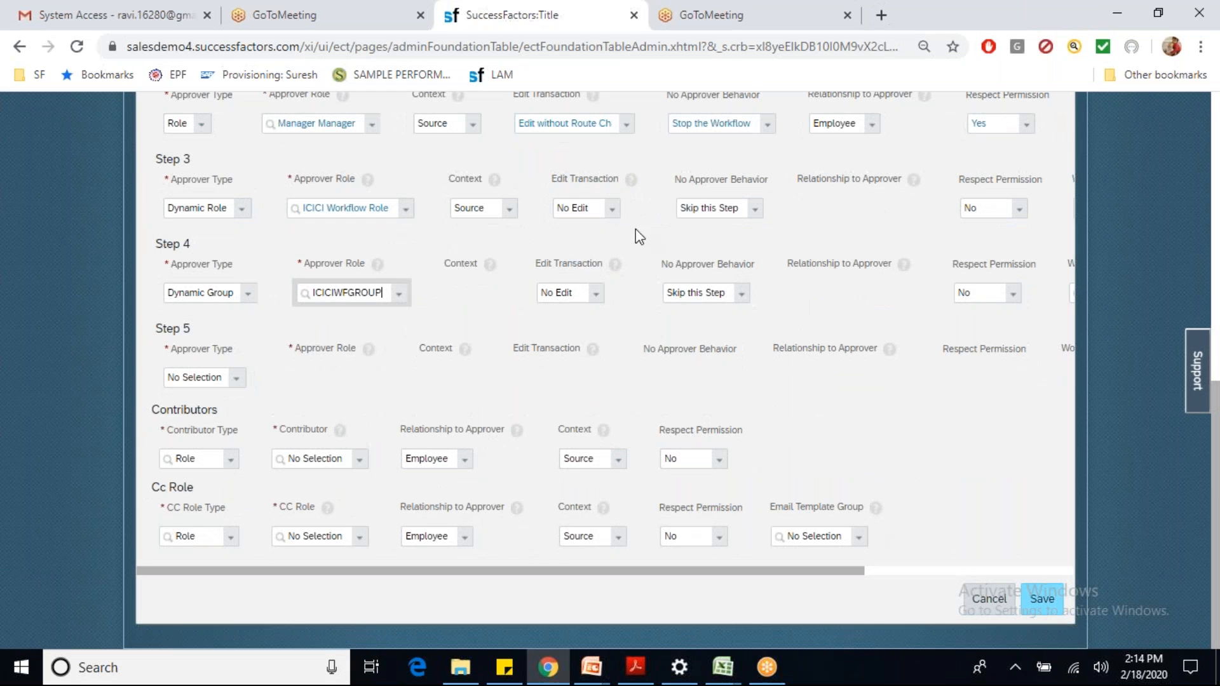
click(612, 210)
click(609, 272)
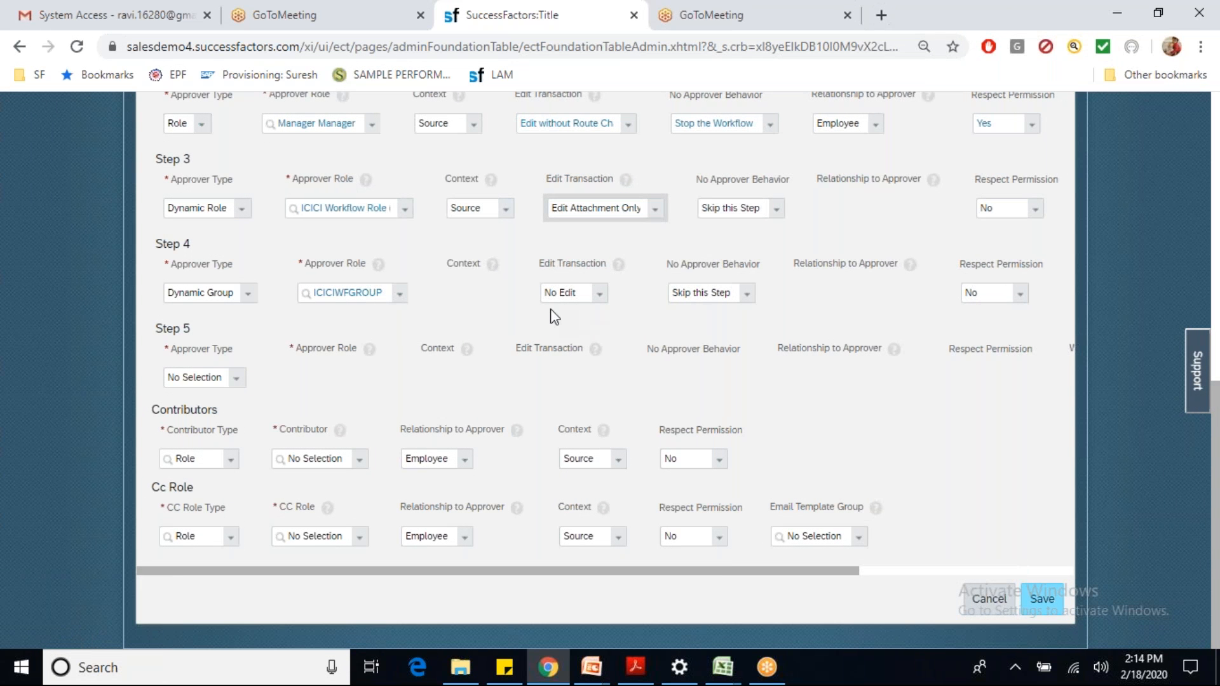
click(192, 378)
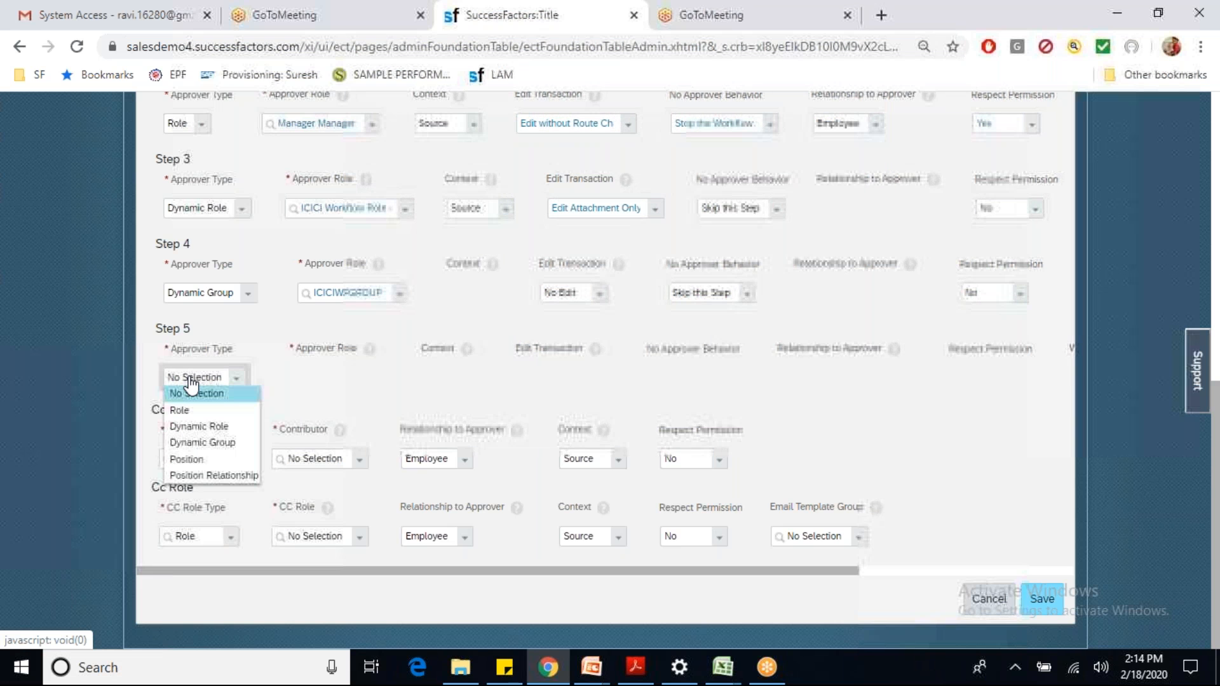
click(197, 460)
click(310, 378)
text(direct)
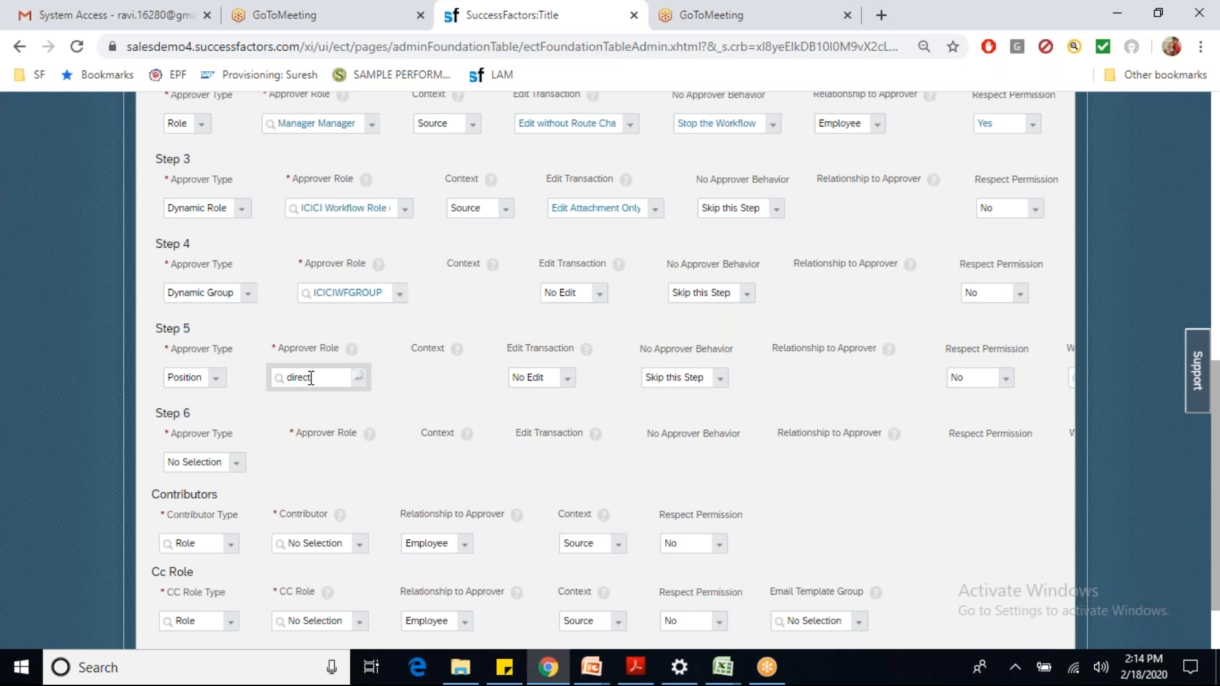
click(335, 437)
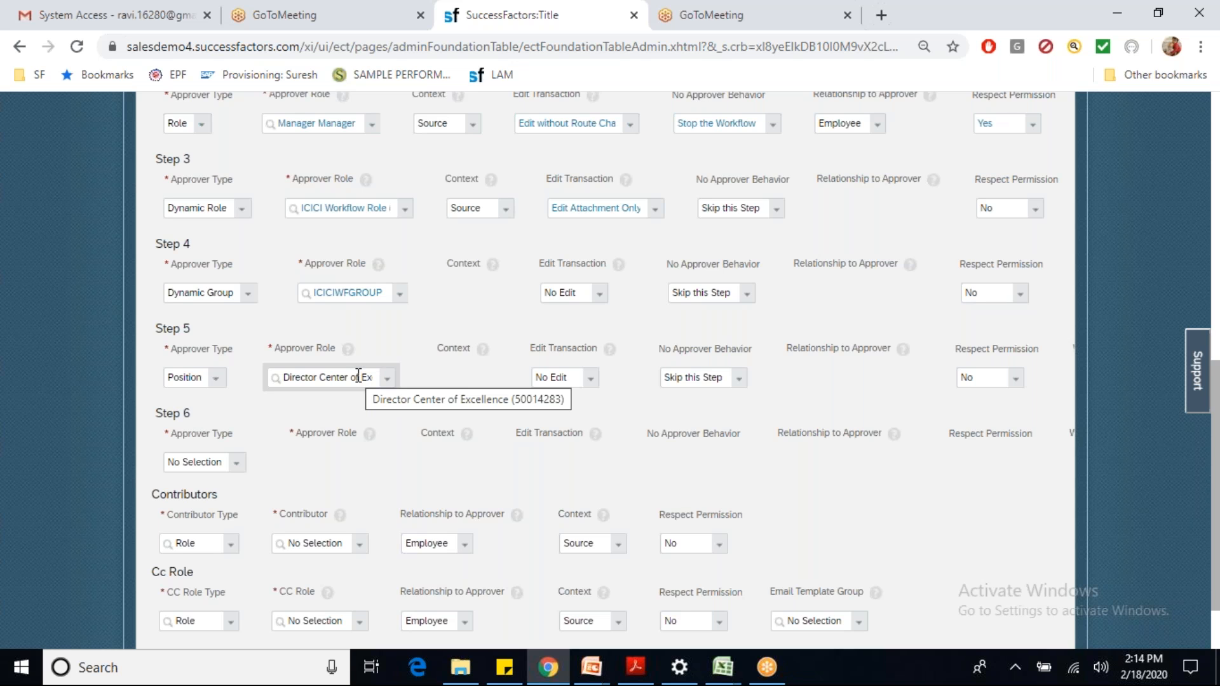
Step: Duplicate the SuccessFactors tab and open the Org Chart module in it
right_click(543, 32)
click(562, 89)
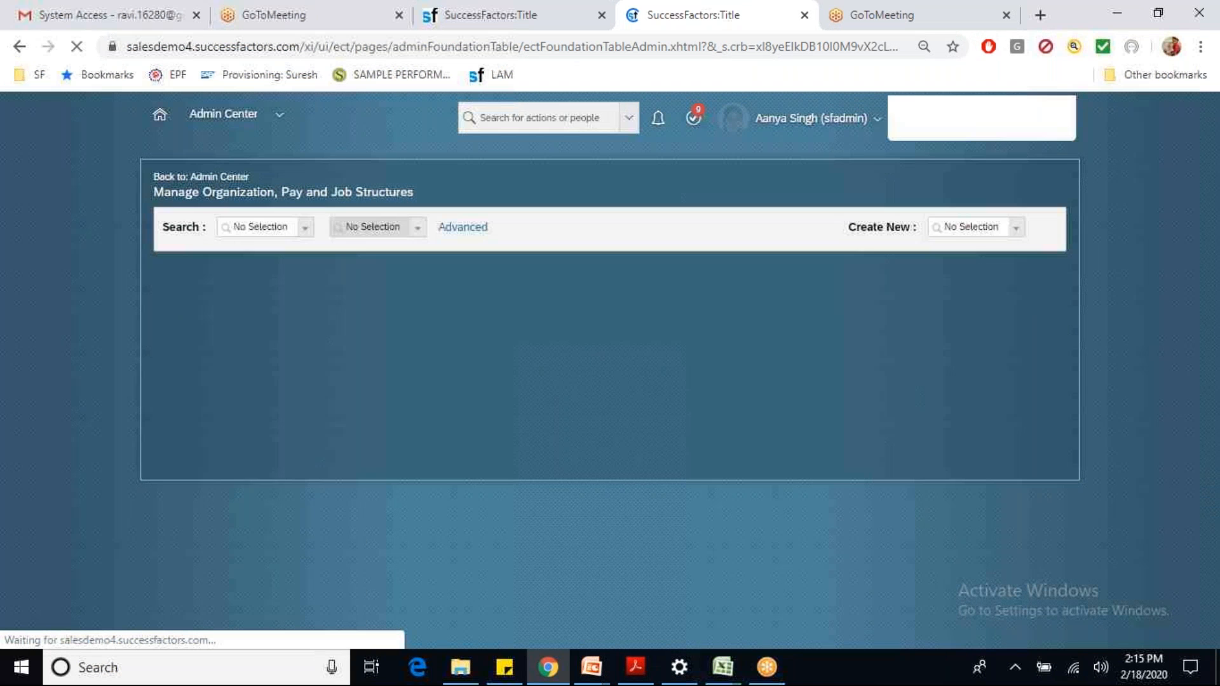
click(264, 115)
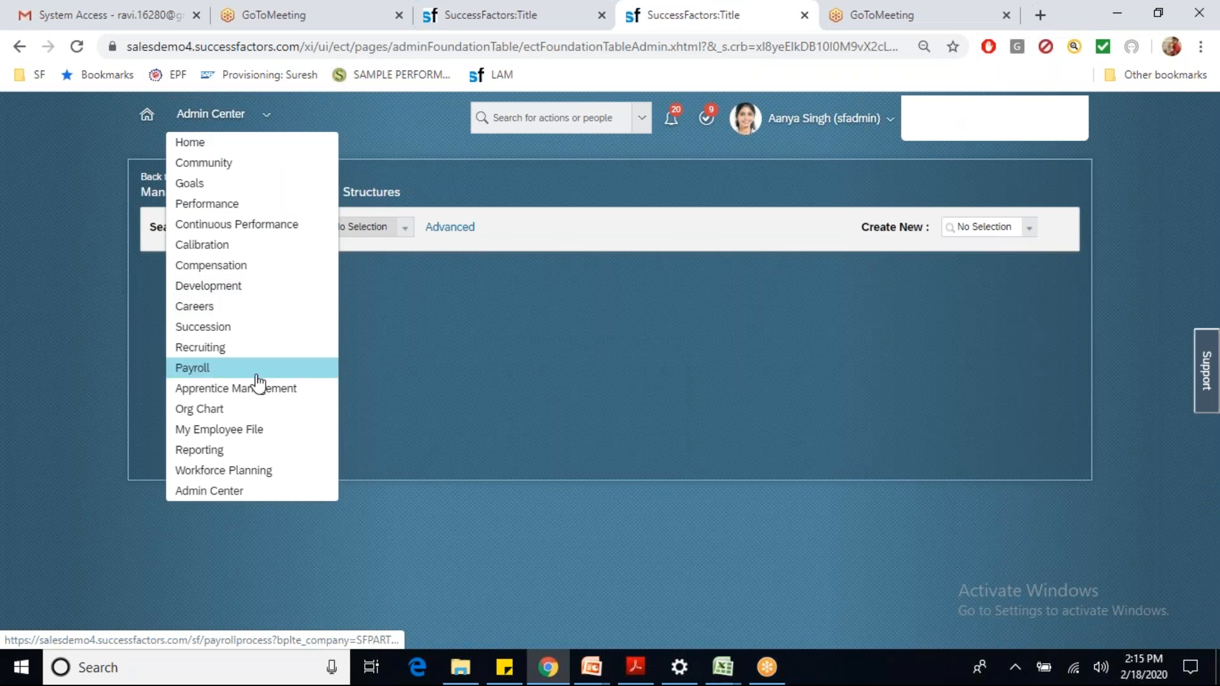
click(234, 412)
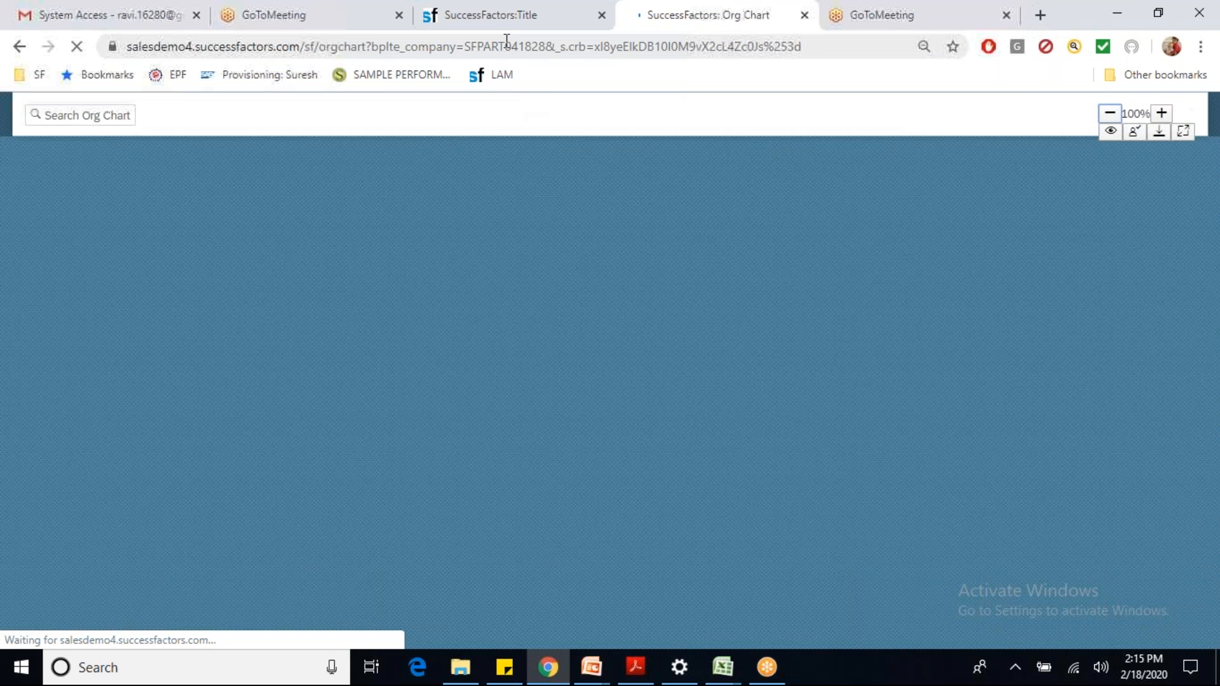
click(496, 15)
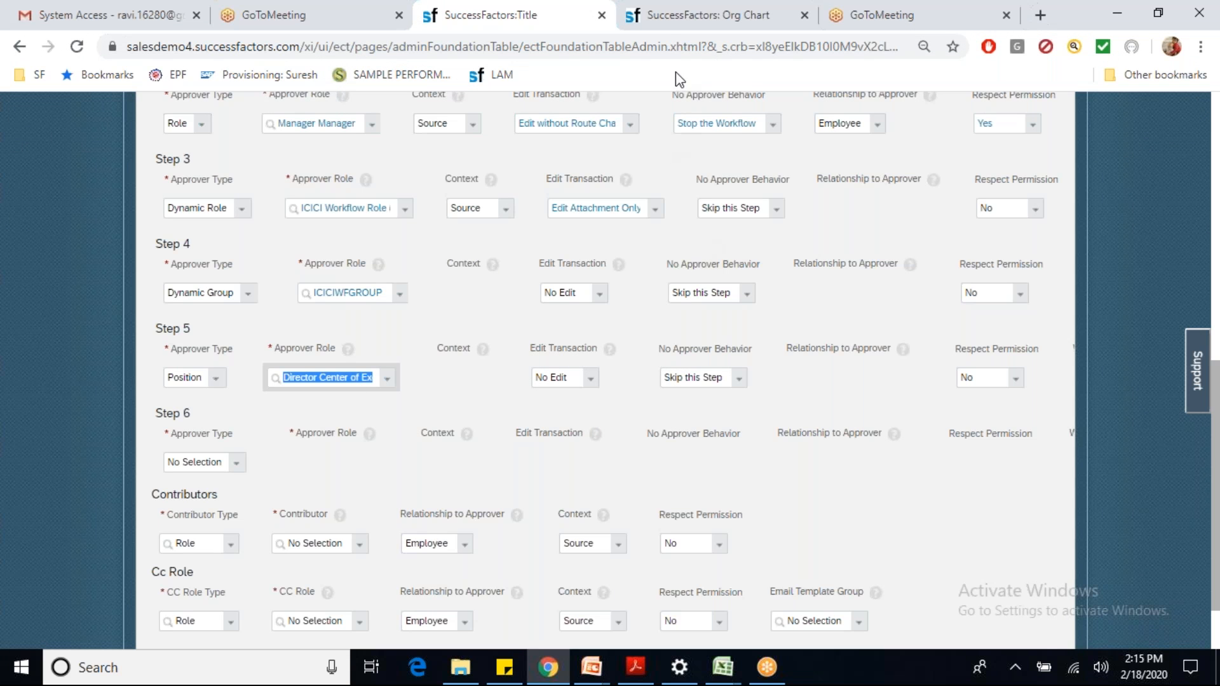
click(663, 19)
Step: In the Position Org Chart, find position 50014283, Director Center of Excellence
click(166, 151)
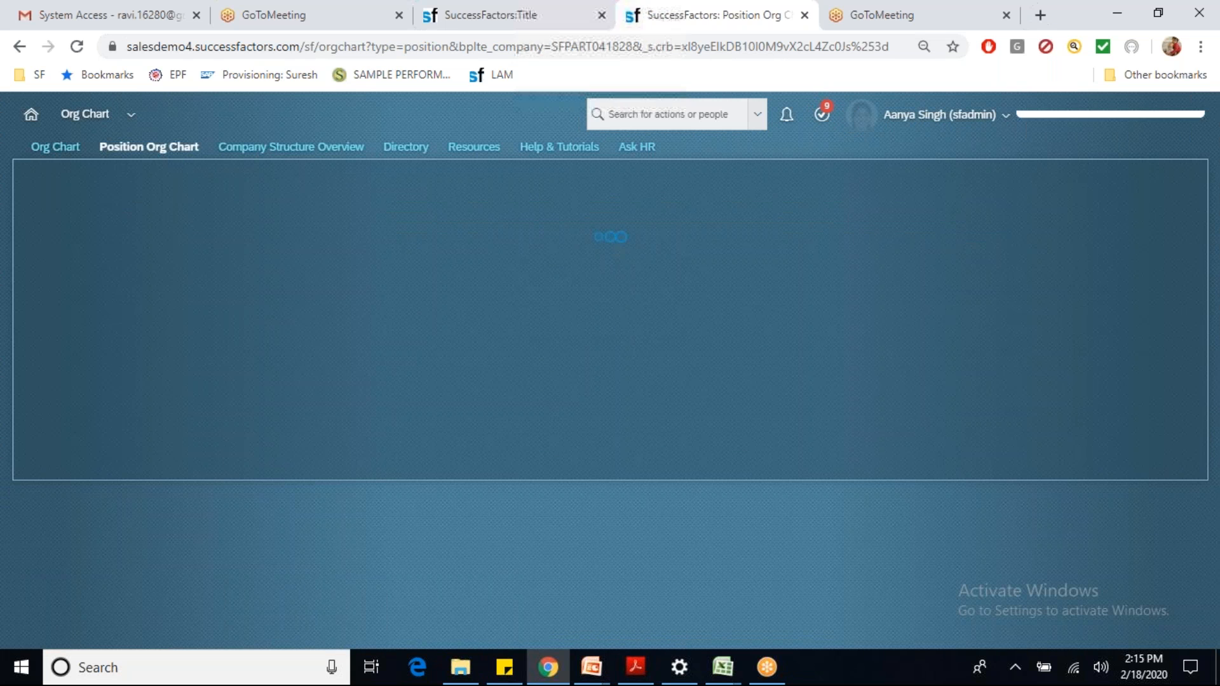
click(280, 185)
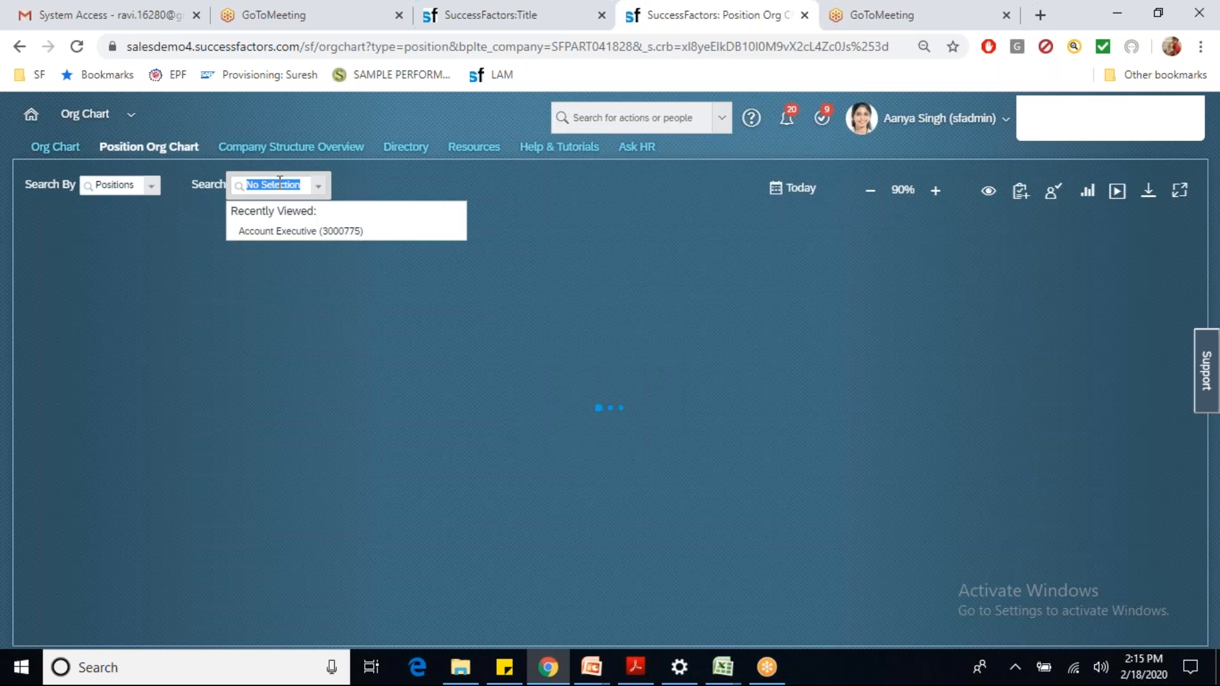
text(5001428)
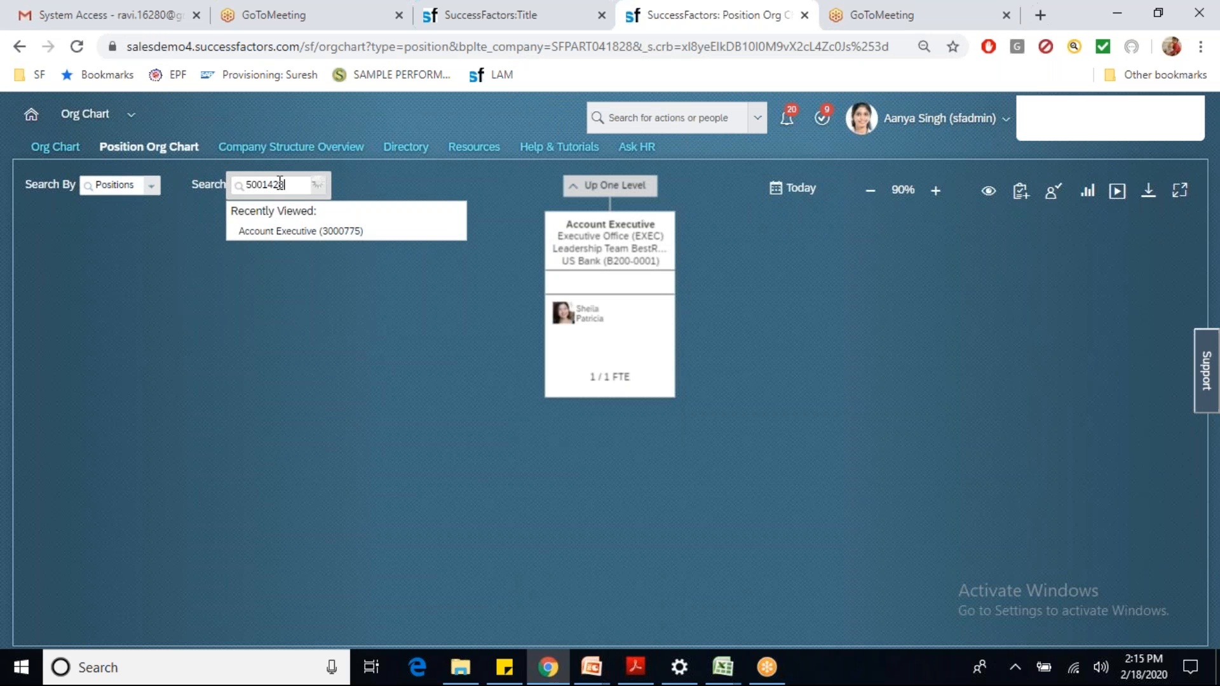
text(3)
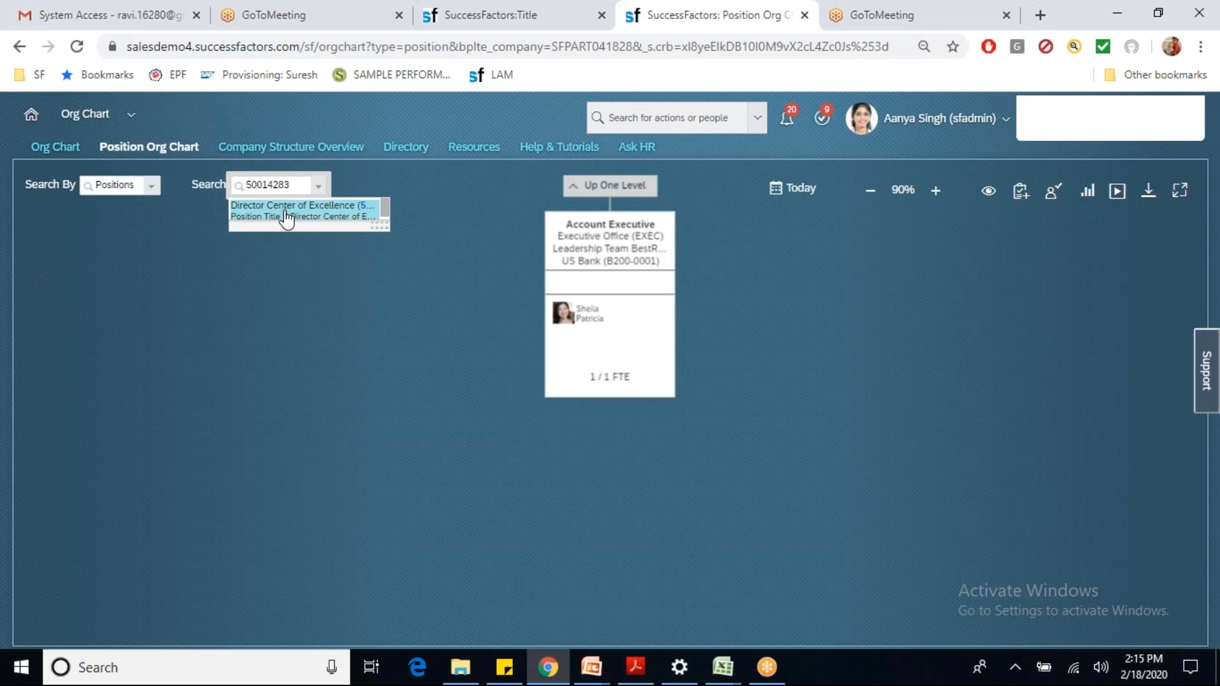
click(286, 211)
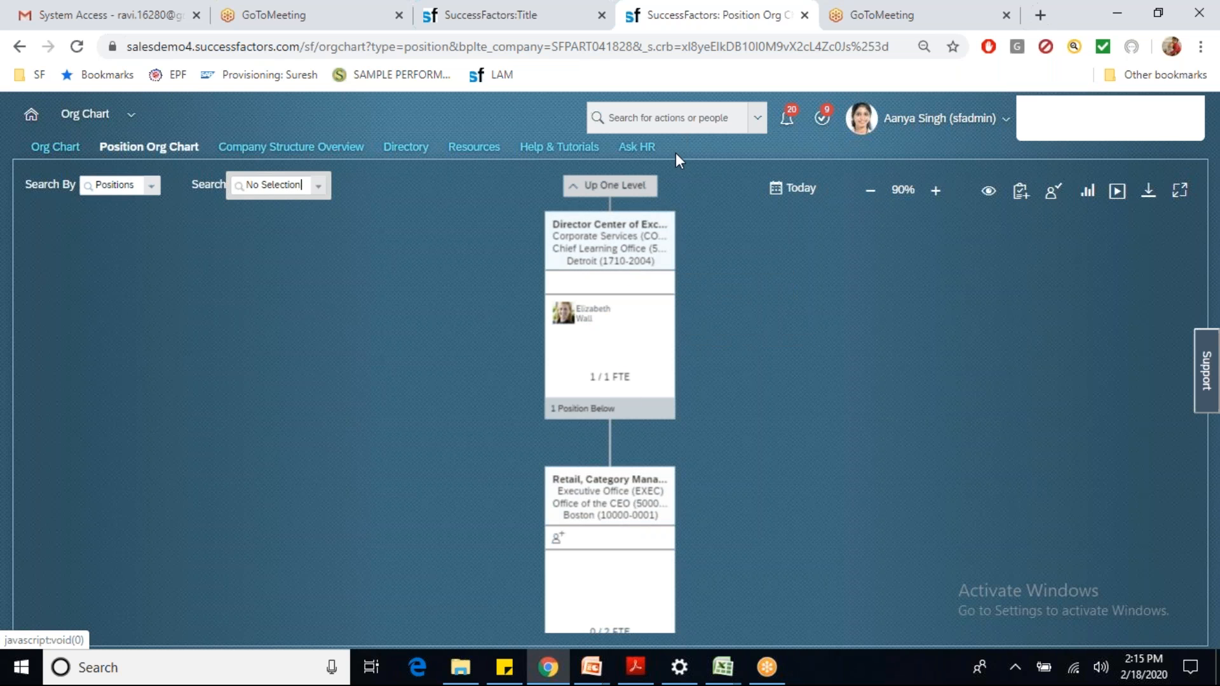
Step: In Org Chart Configuration, enable Code on Position Organization Chart tiles and save
click(621, 118)
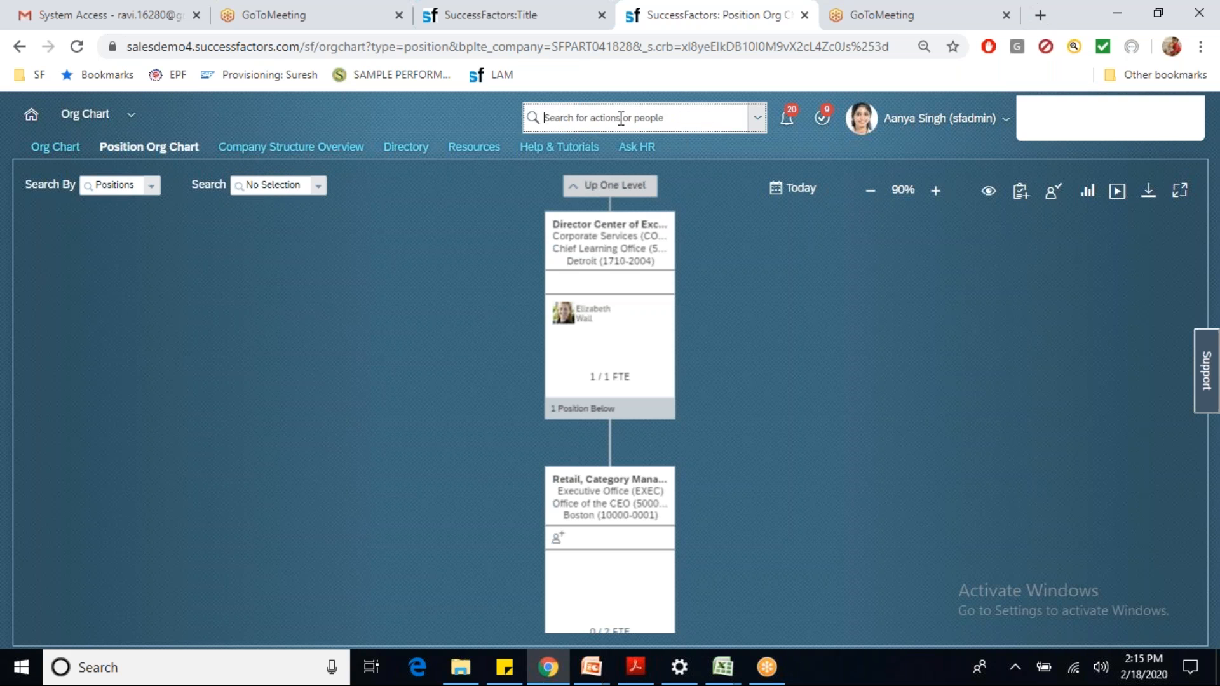
text(org chart)
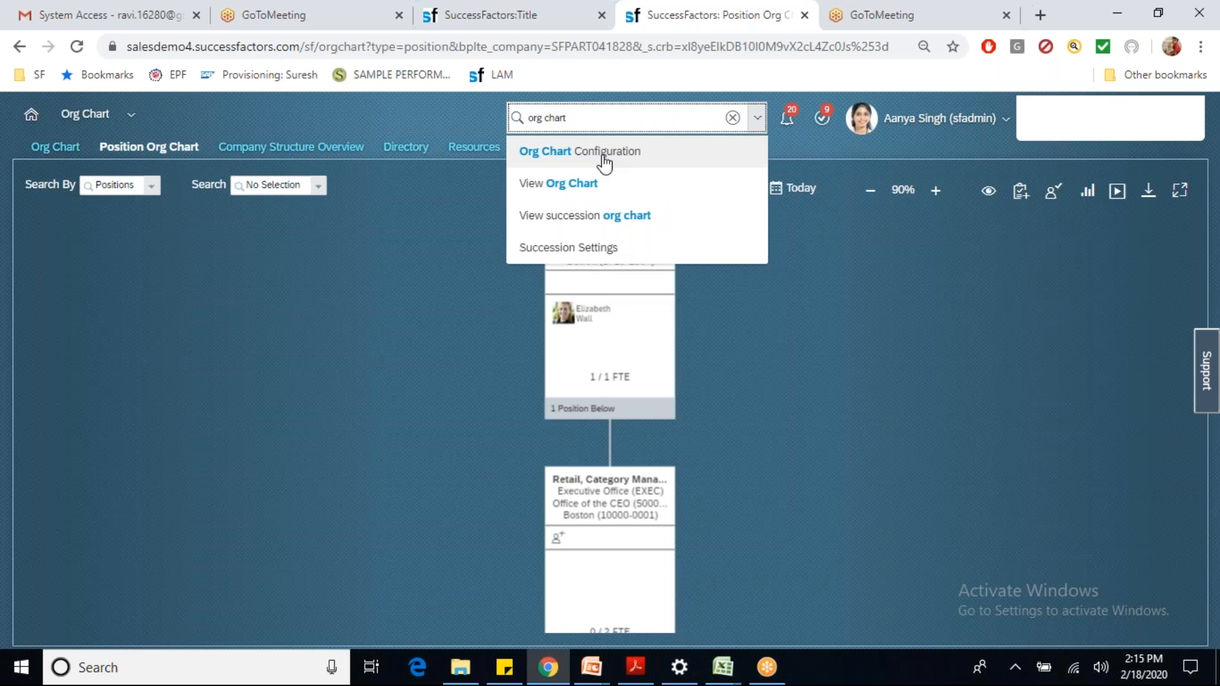
click(588, 153)
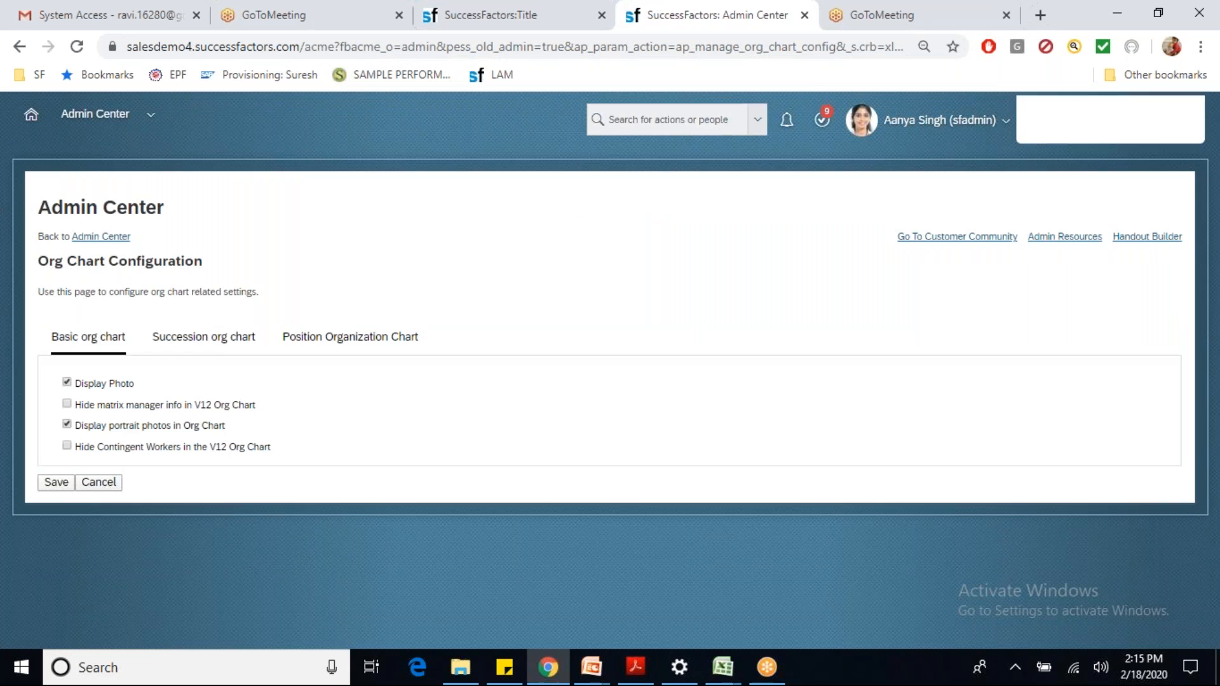
click(314, 340)
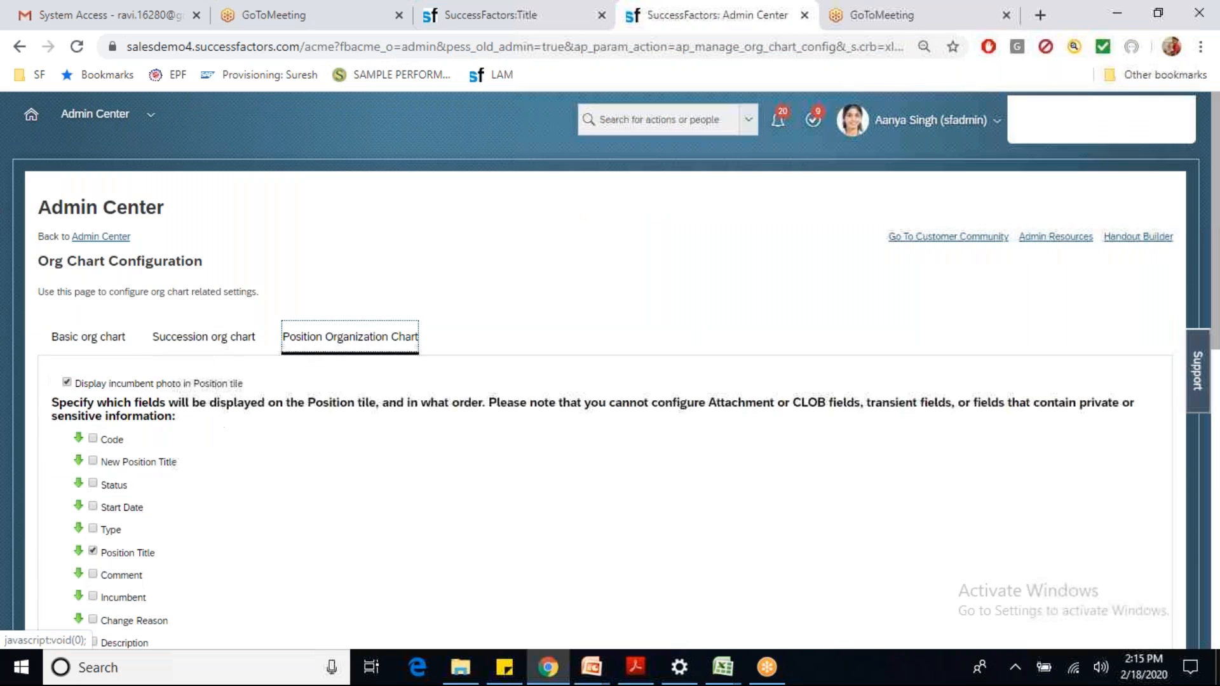
scroll(316, 342, down, 4)
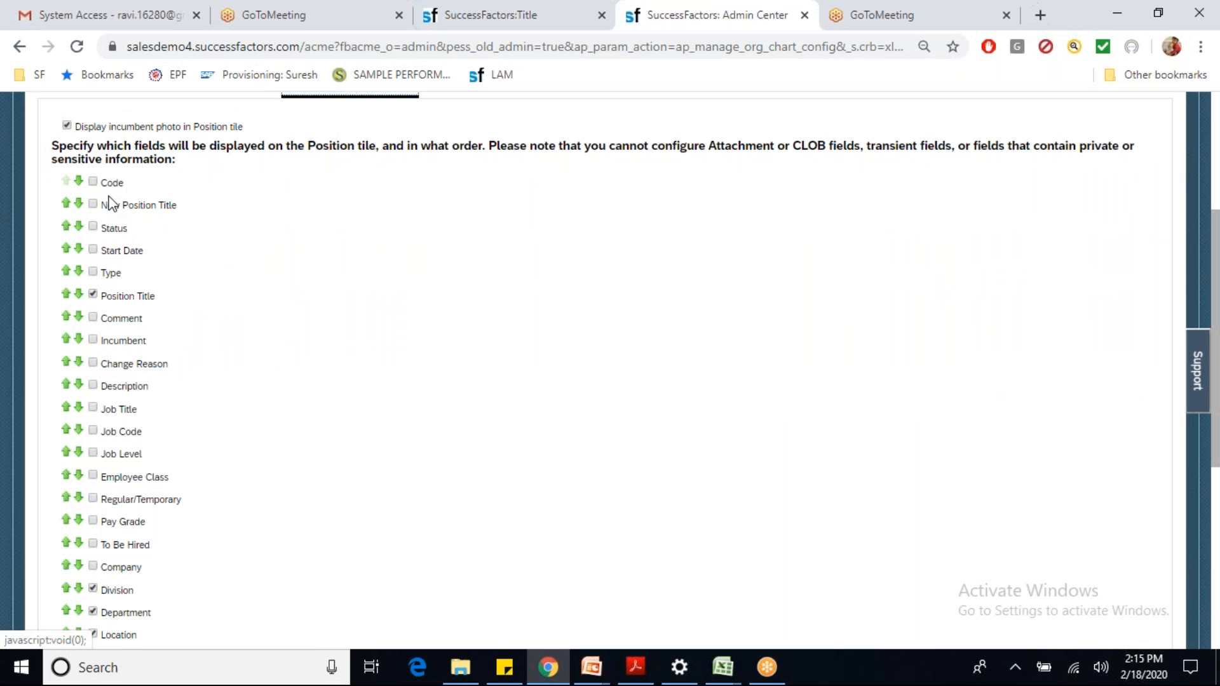
click(94, 183)
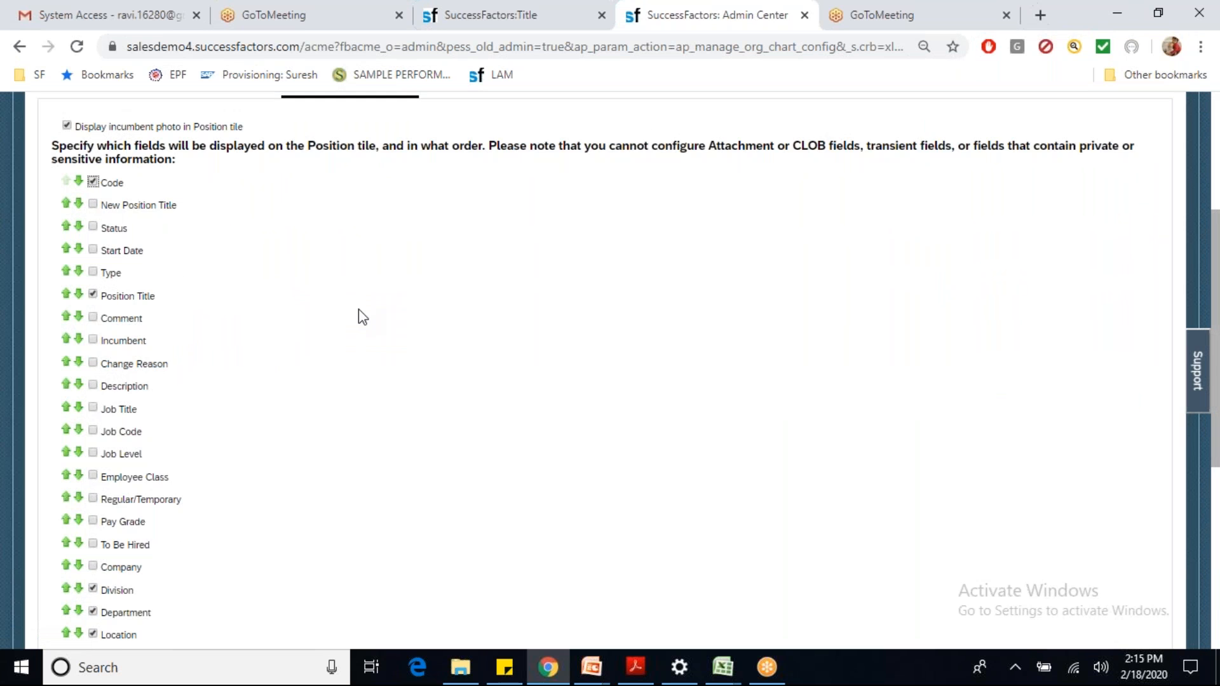
scroll(359, 309, down, 1)
scroll(358, 309, down, 5)
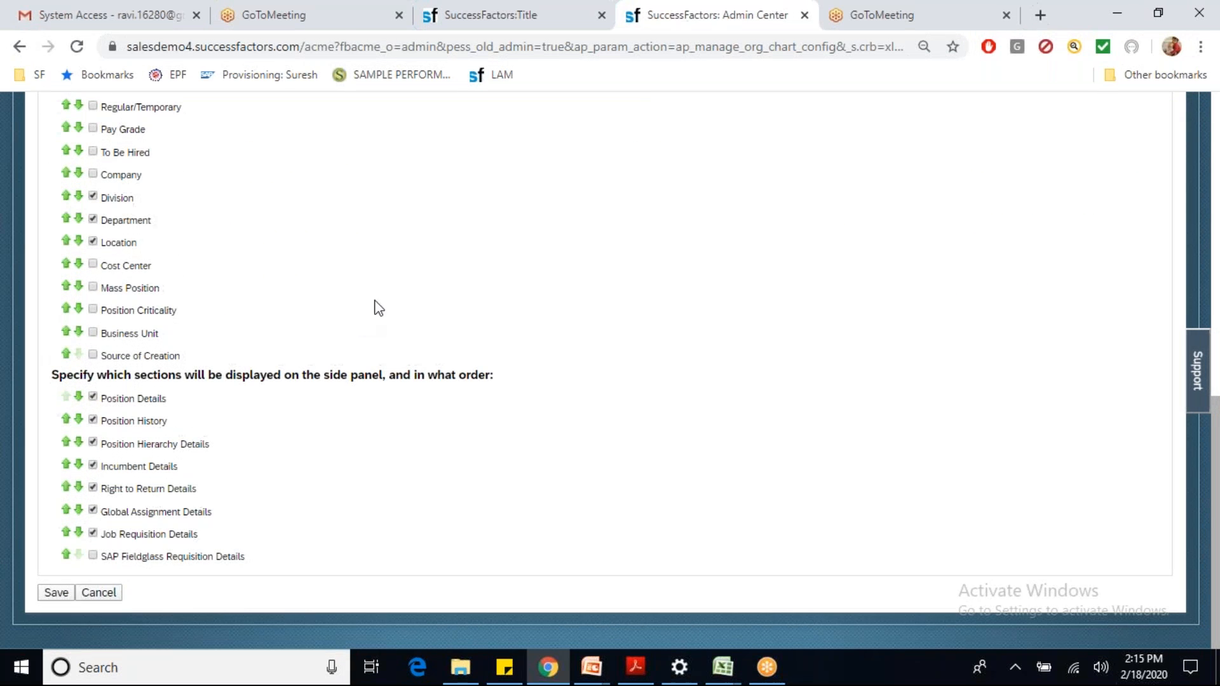
click(56, 593)
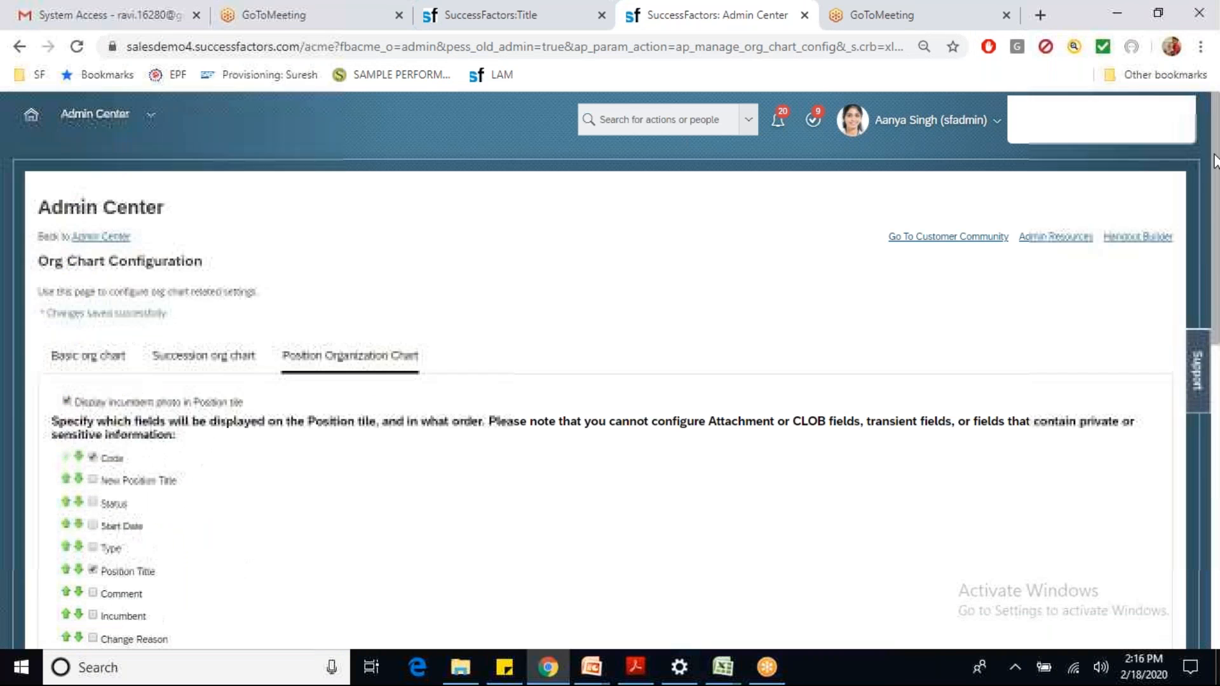
Step: Reopen the Position Org Chart from the Org Chart module
click(128, 121)
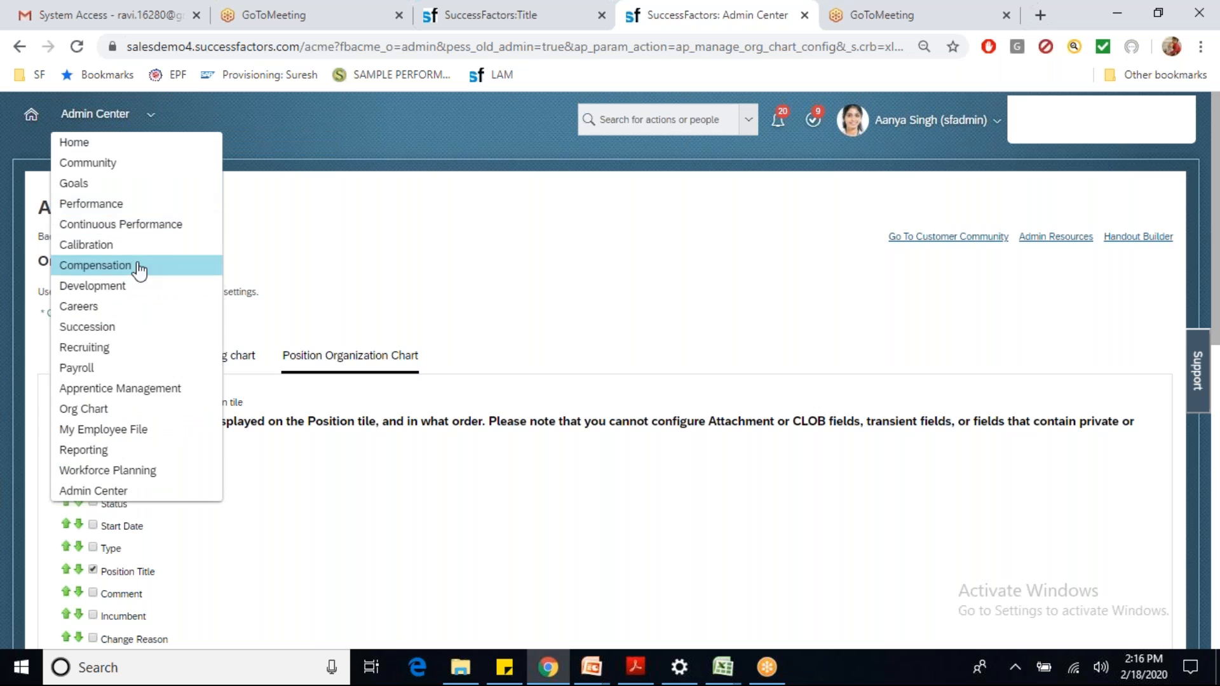
click(107, 410)
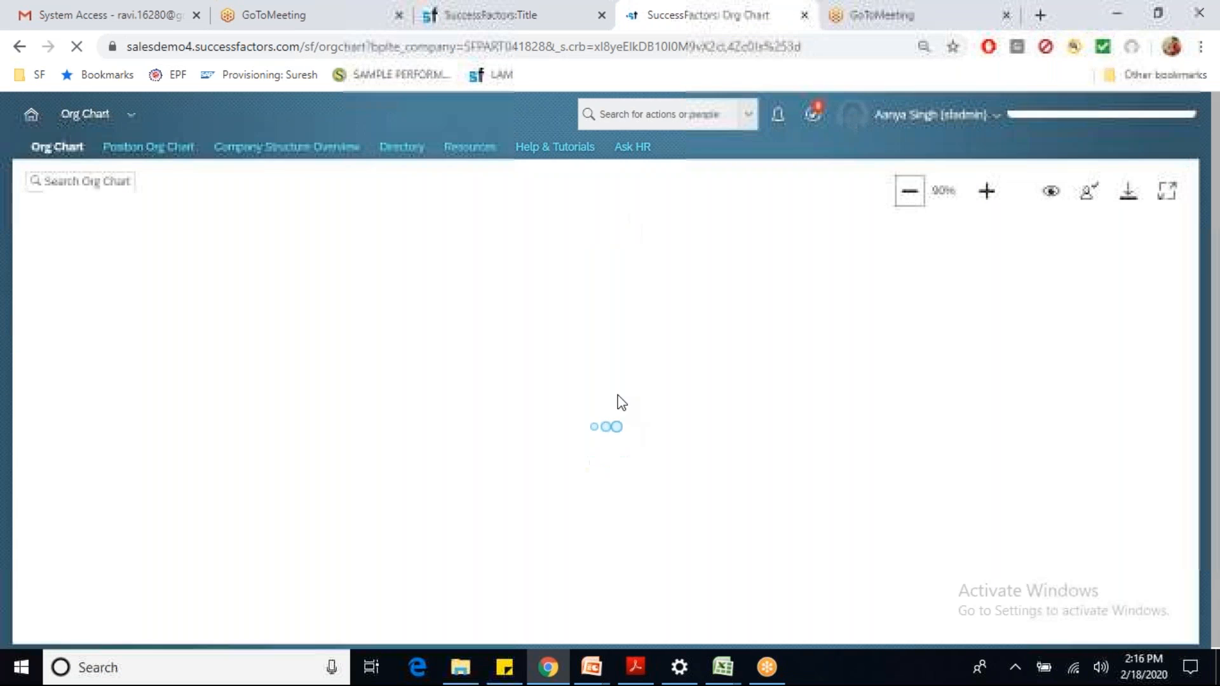
click(172, 146)
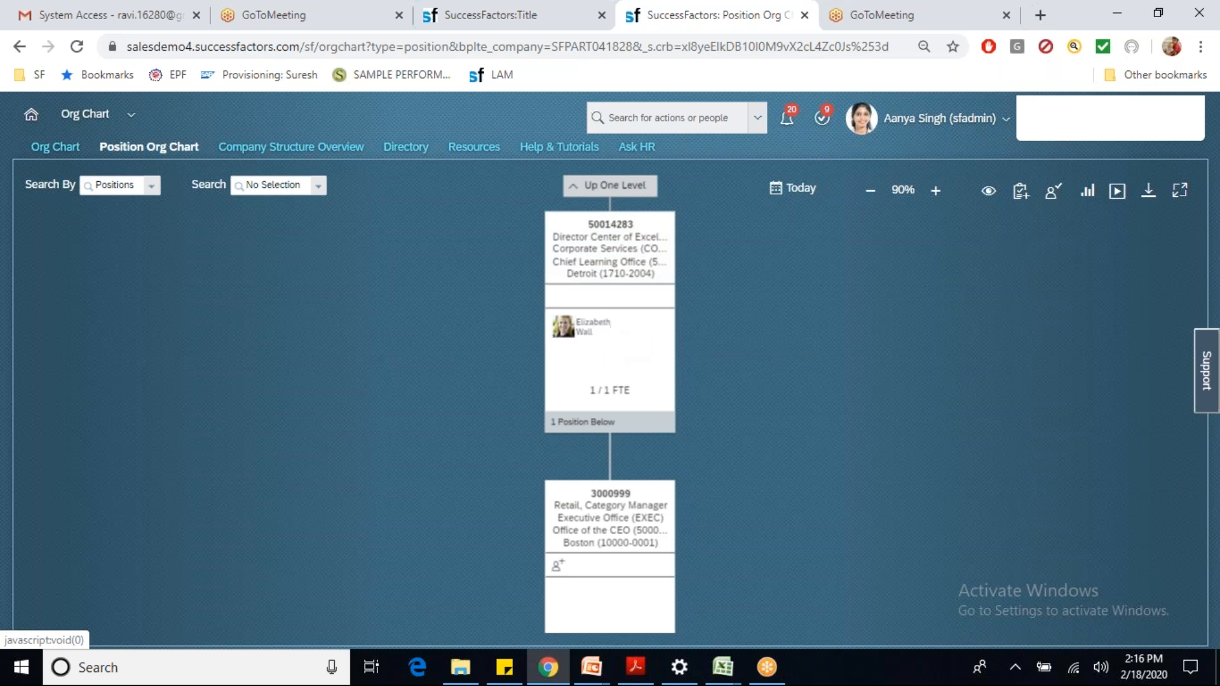
Step: Set the first workflow contributor type to Person and select the matching employee
click(481, 24)
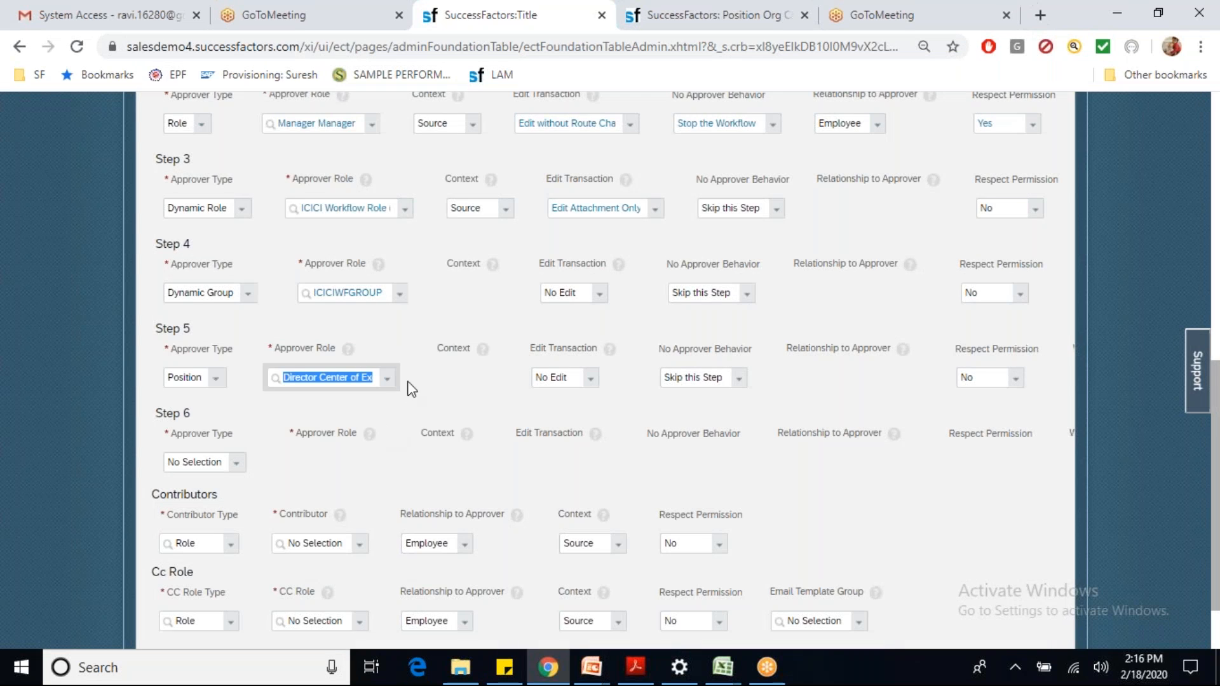
scroll(411, 409, down, 2)
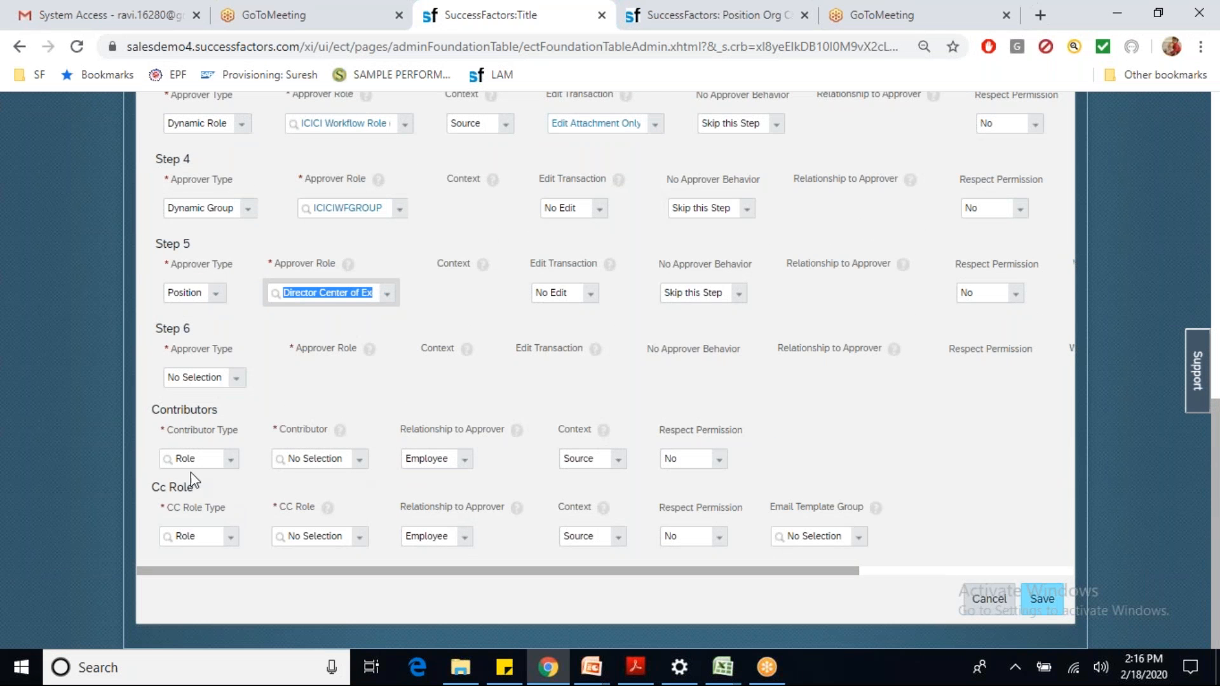
click(321, 458)
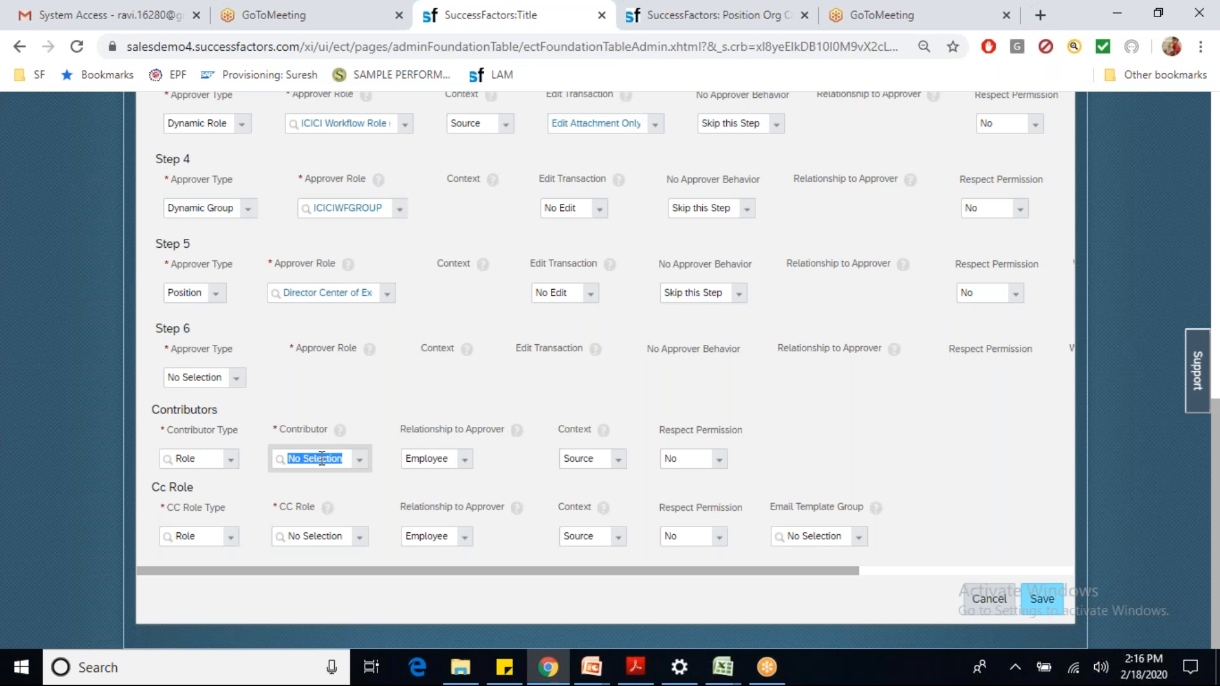
text(ravi)
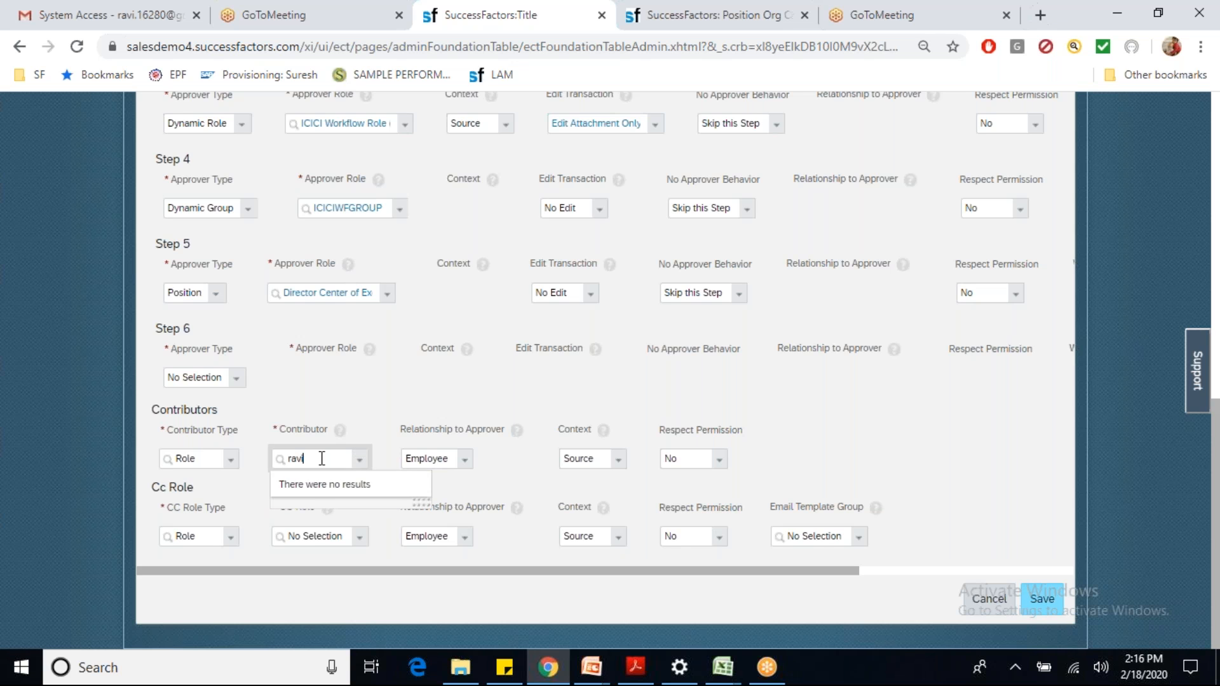
key(BackSpace)
key(BackSpace)
key(BackSpace)
key(BackSpace)
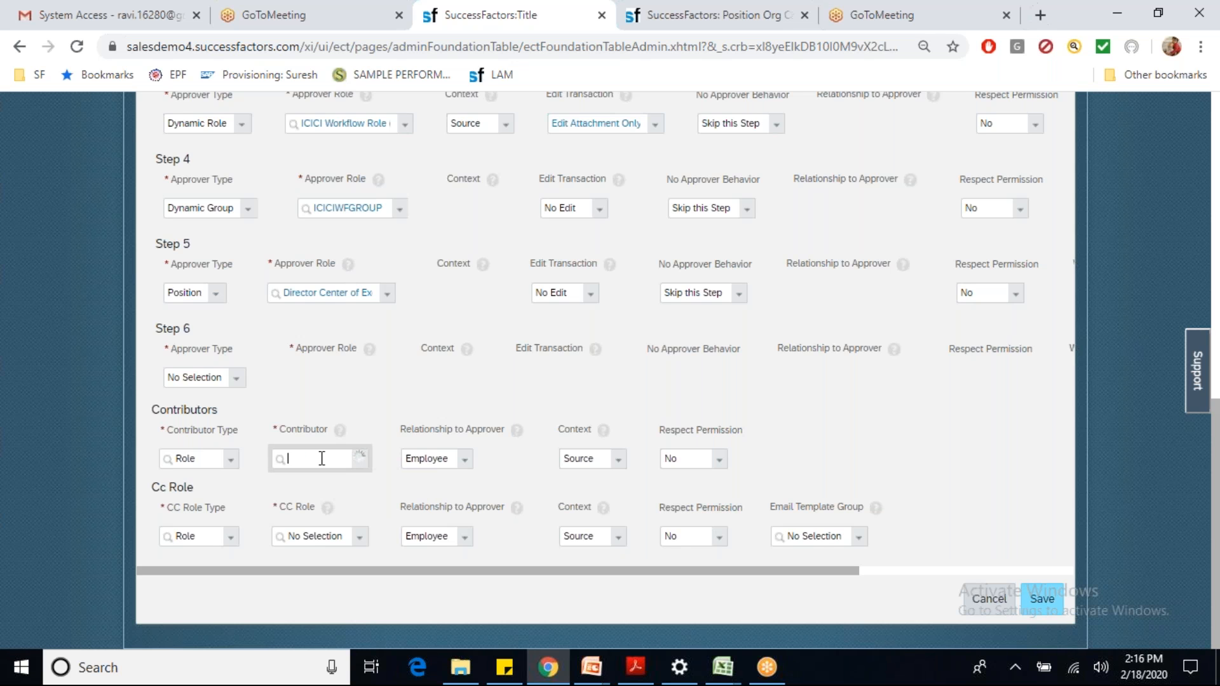
click(231, 461)
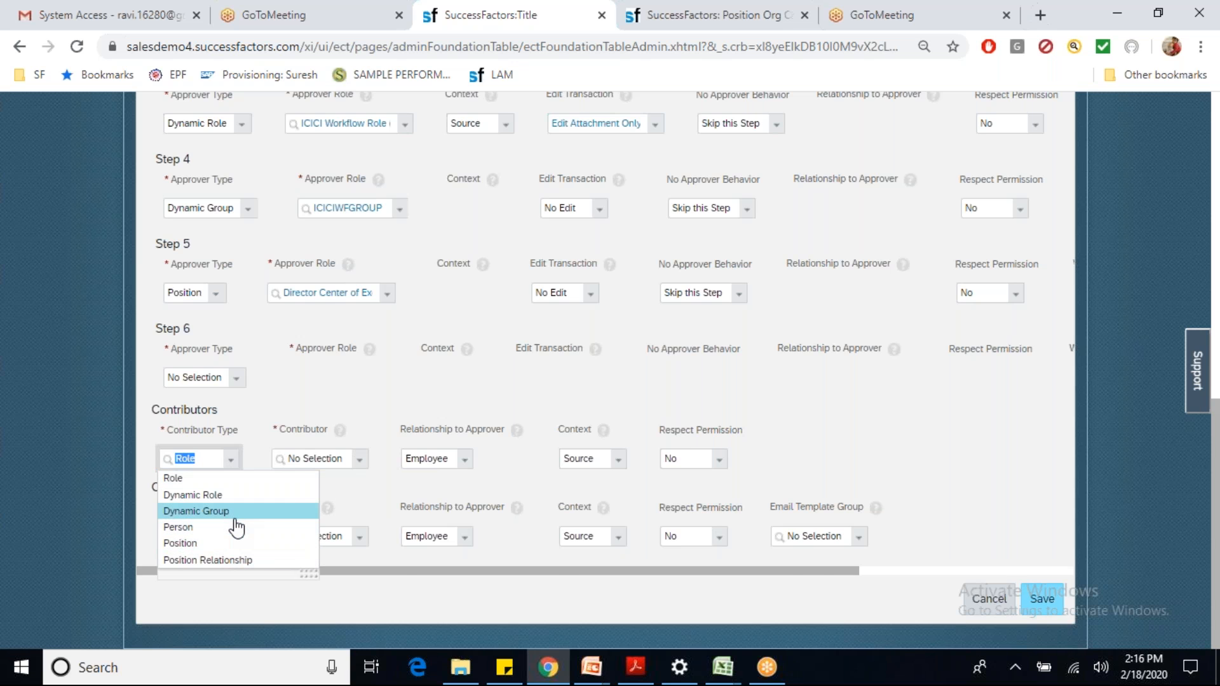
click(234, 517)
click(258, 460)
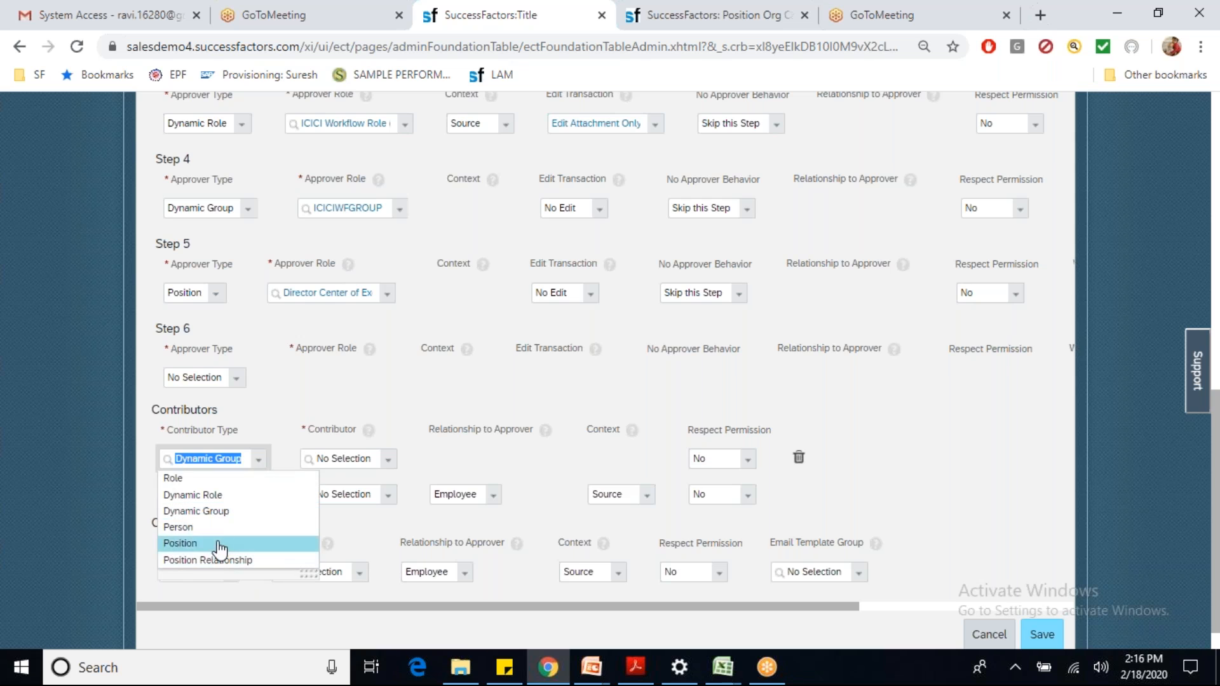
click(218, 527)
click(325, 463)
text(ravi)
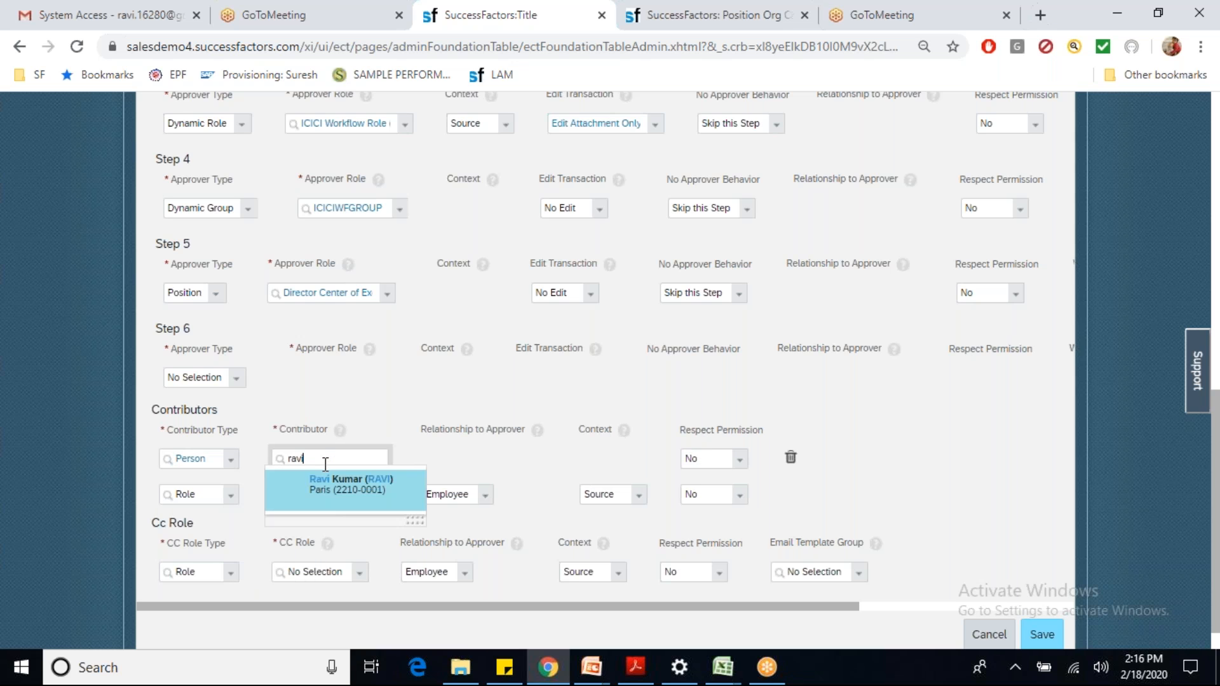
click(340, 493)
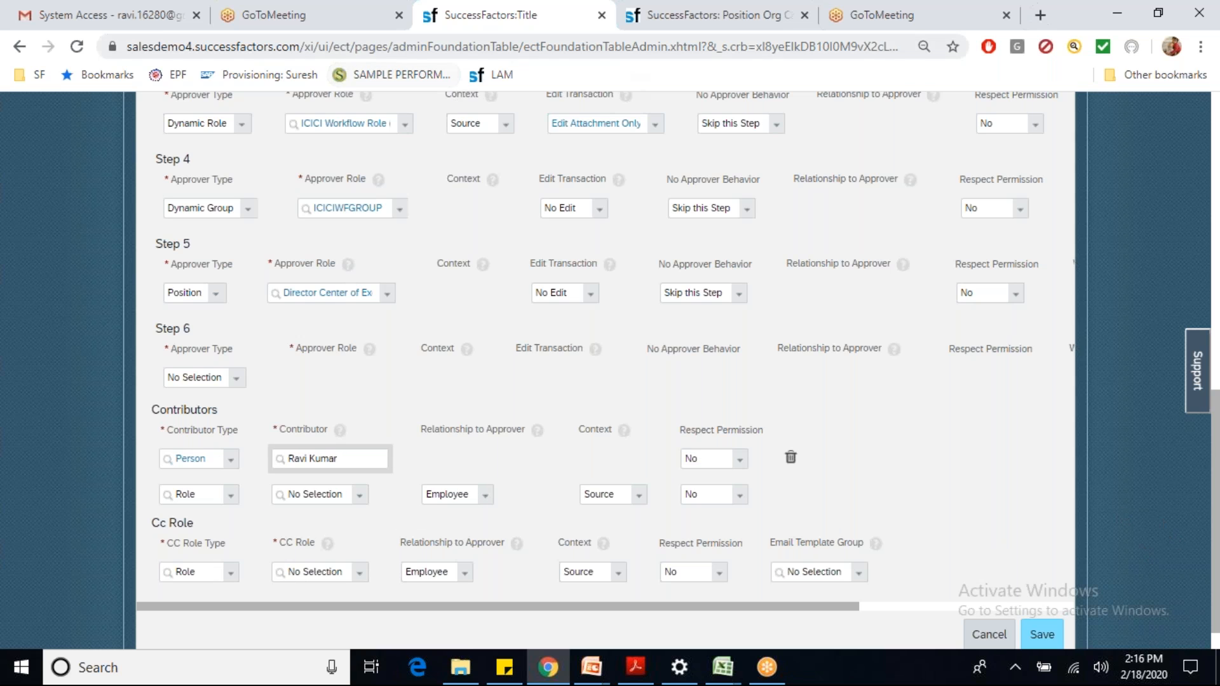
Step: Search for the employee and open the VP Operations peer's profile
click(715, 15)
click(683, 115)
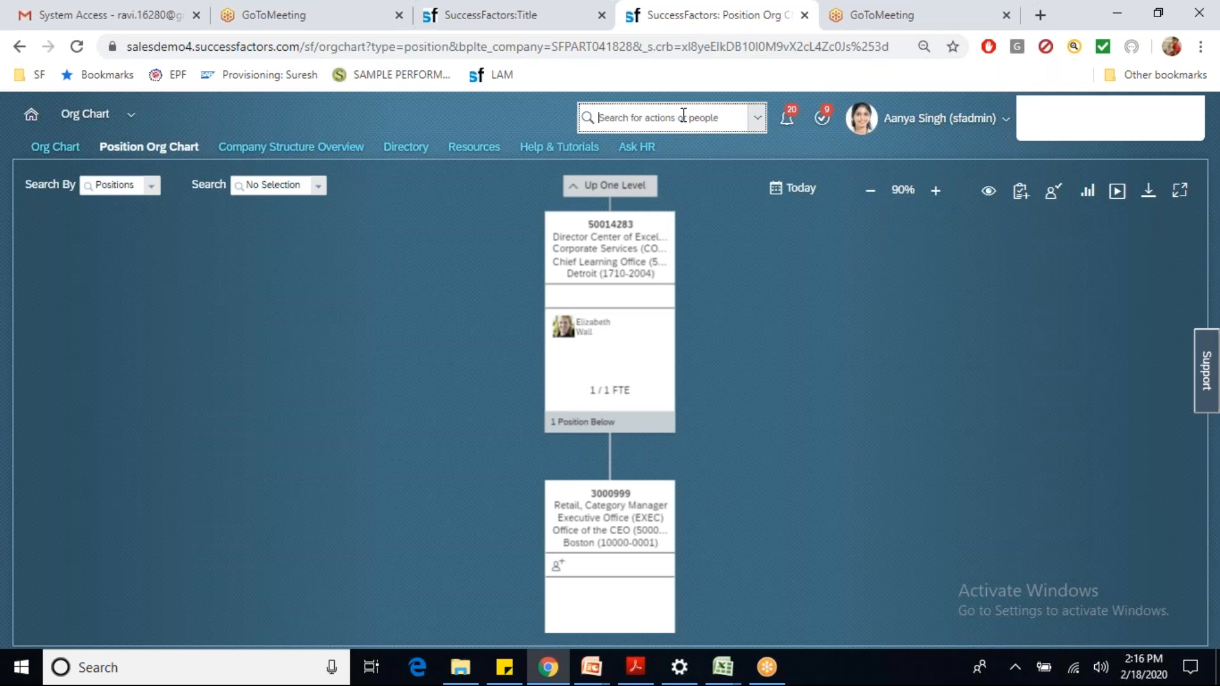
text(ravi)
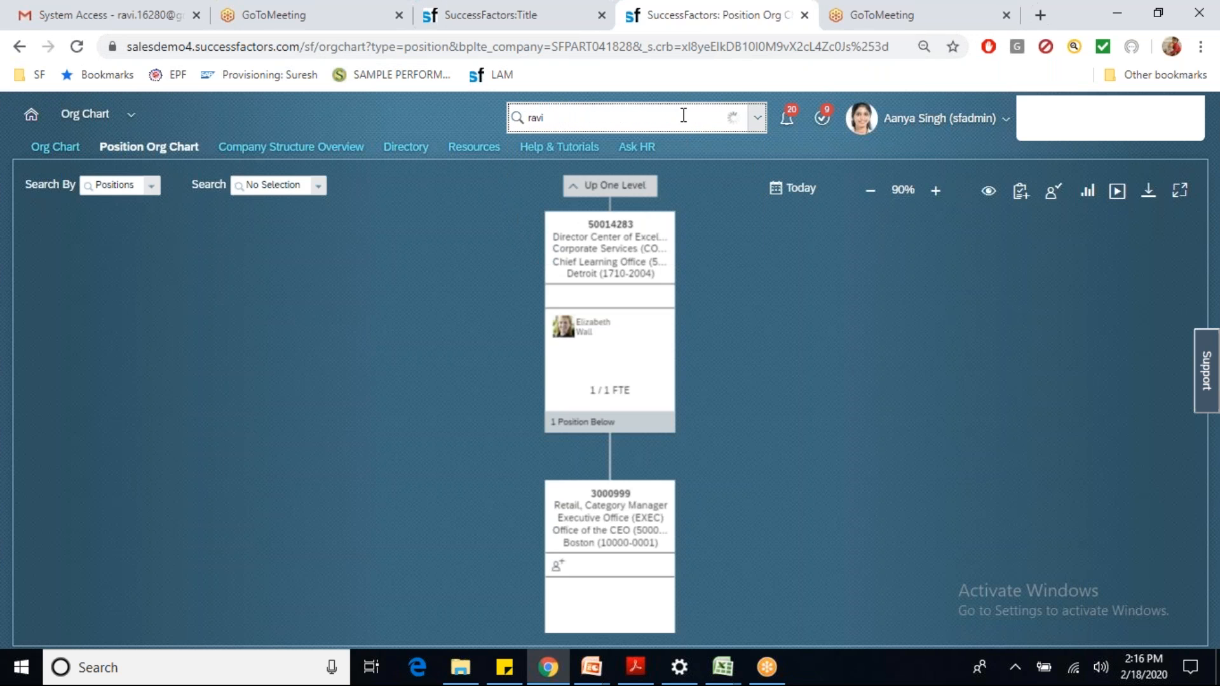
click(621, 164)
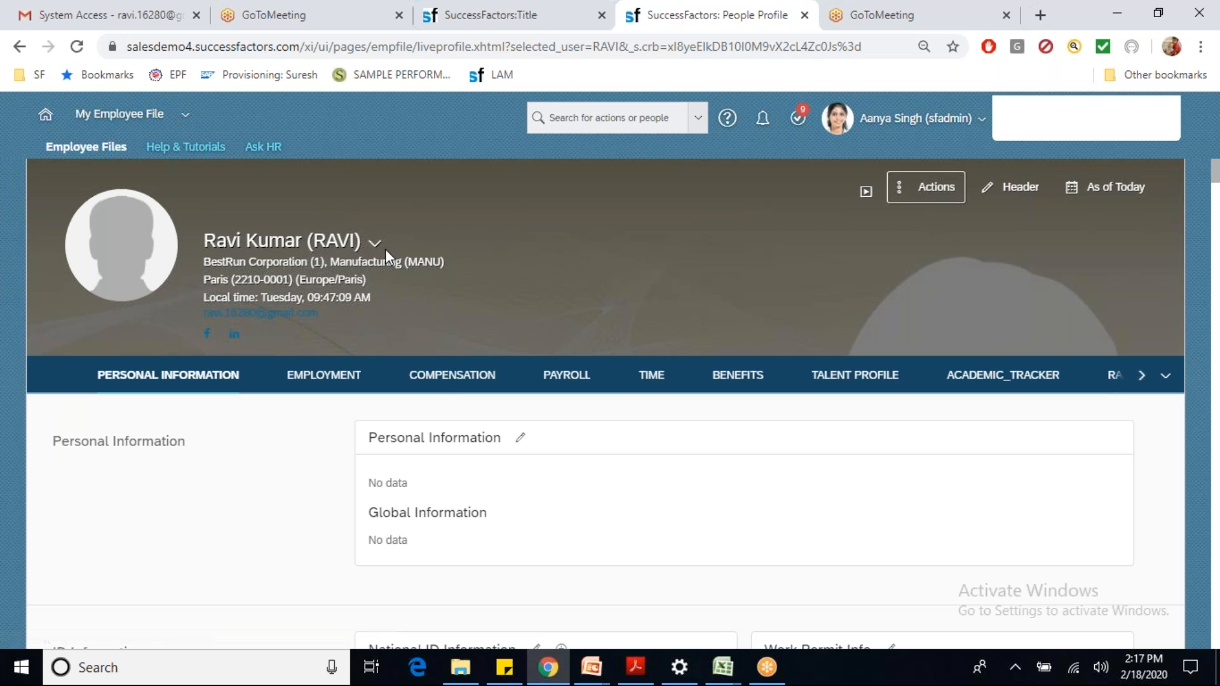
click(333, 243)
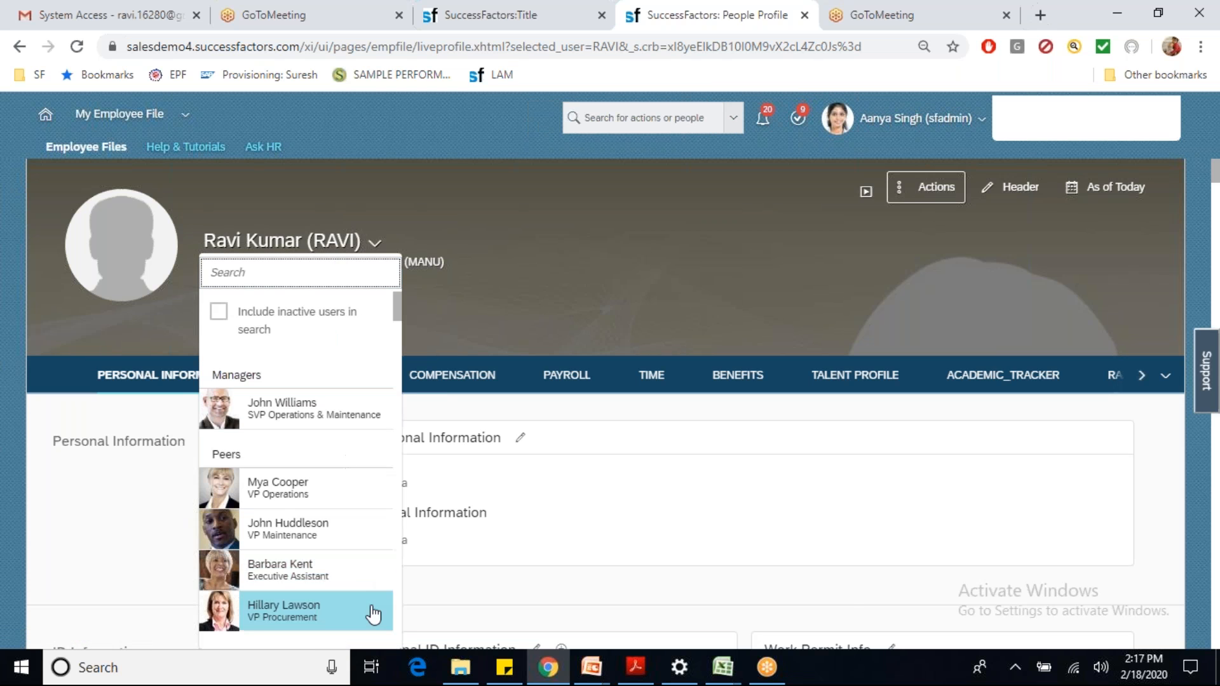
click(350, 498)
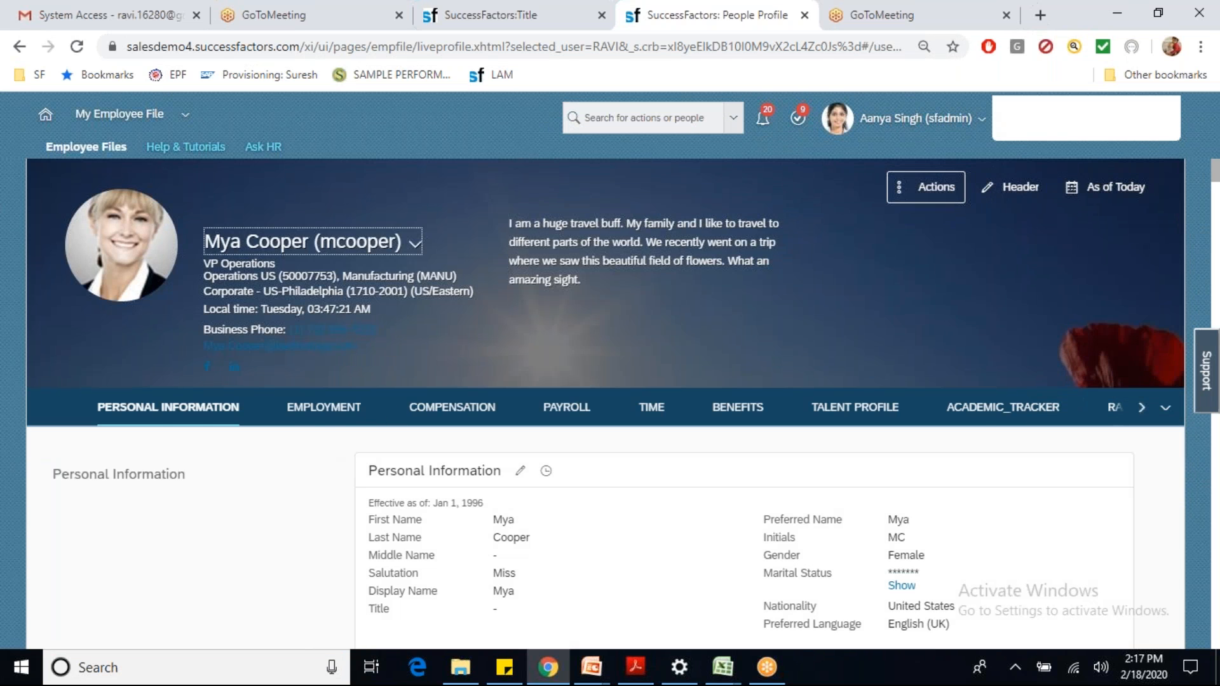
Step: Replace the peer's business e-mail in Contact Information with a personal address and save
scroll(975, 409, down, 8)
scroll(981, 413, down, 4)
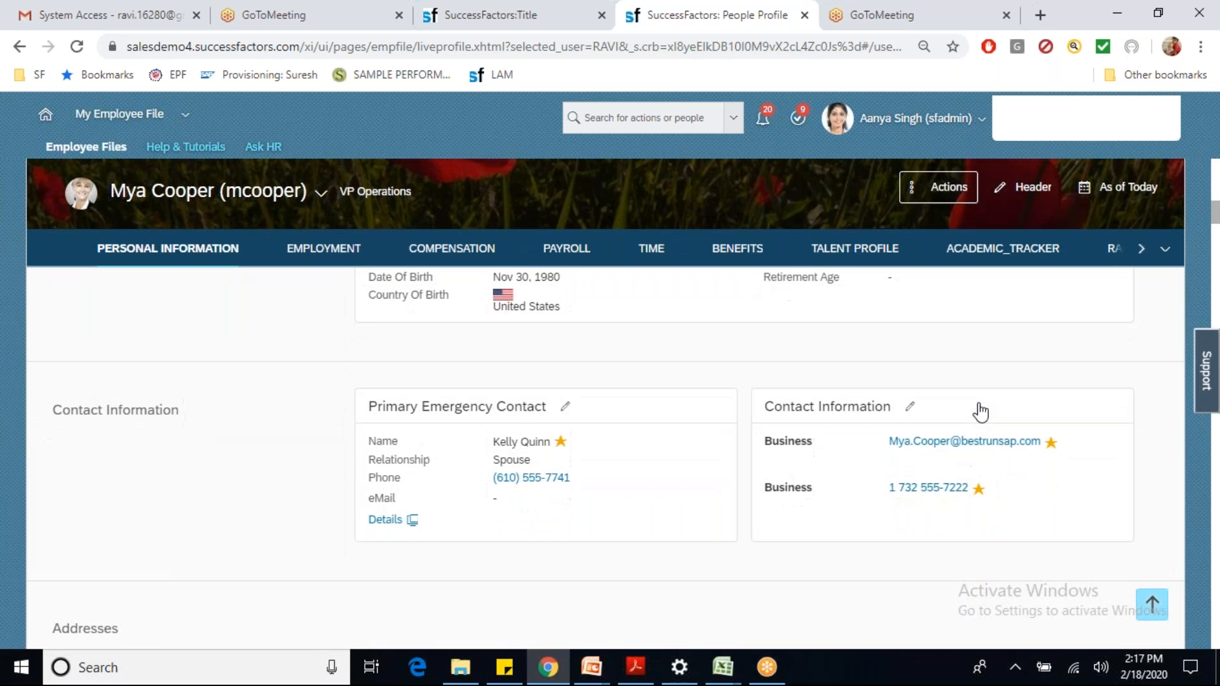
click(910, 407)
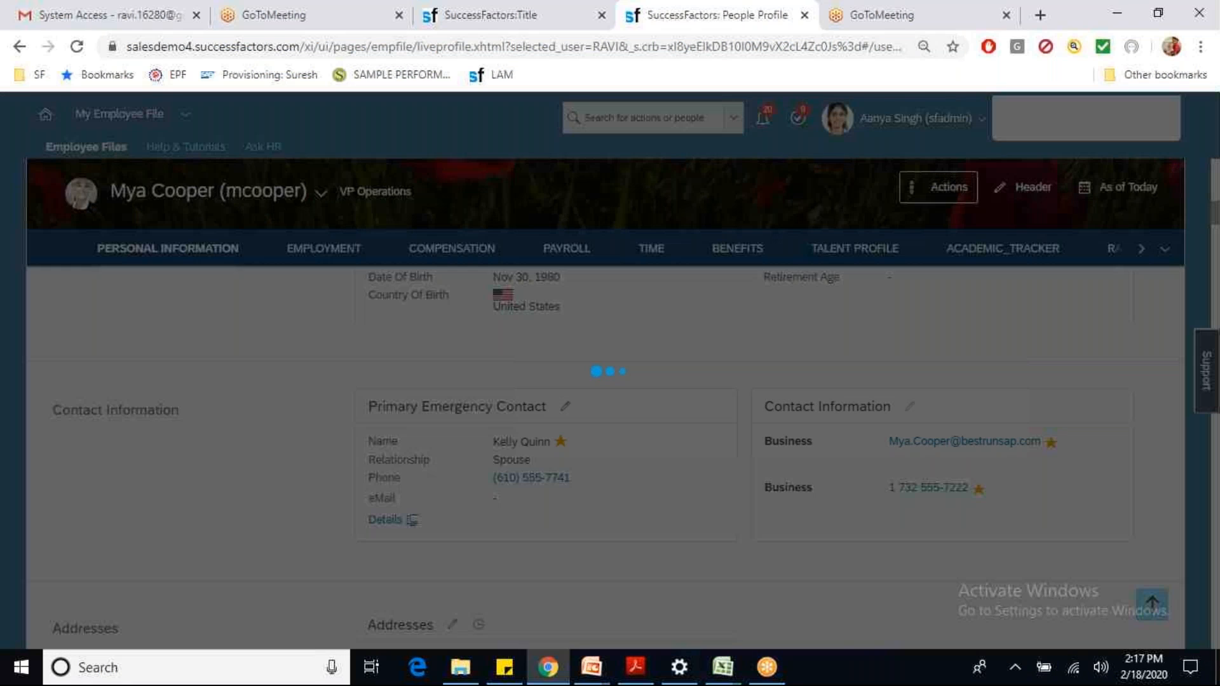
click(609, 284)
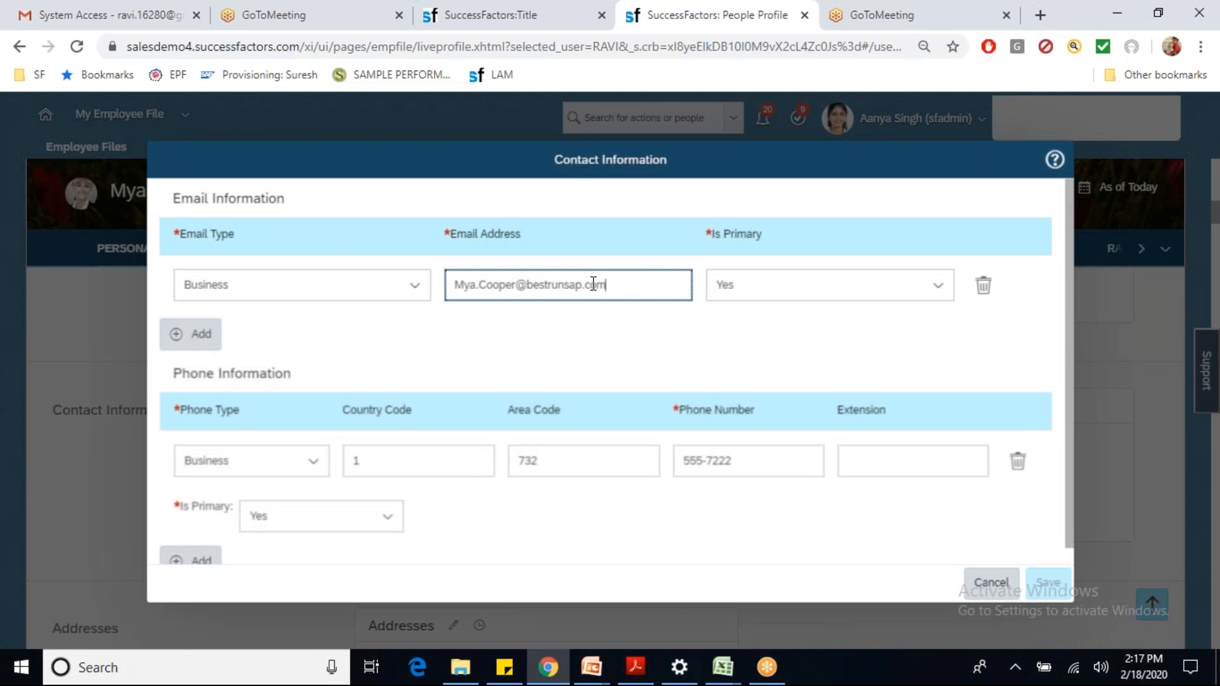
key(ctrl+a)
text(r)
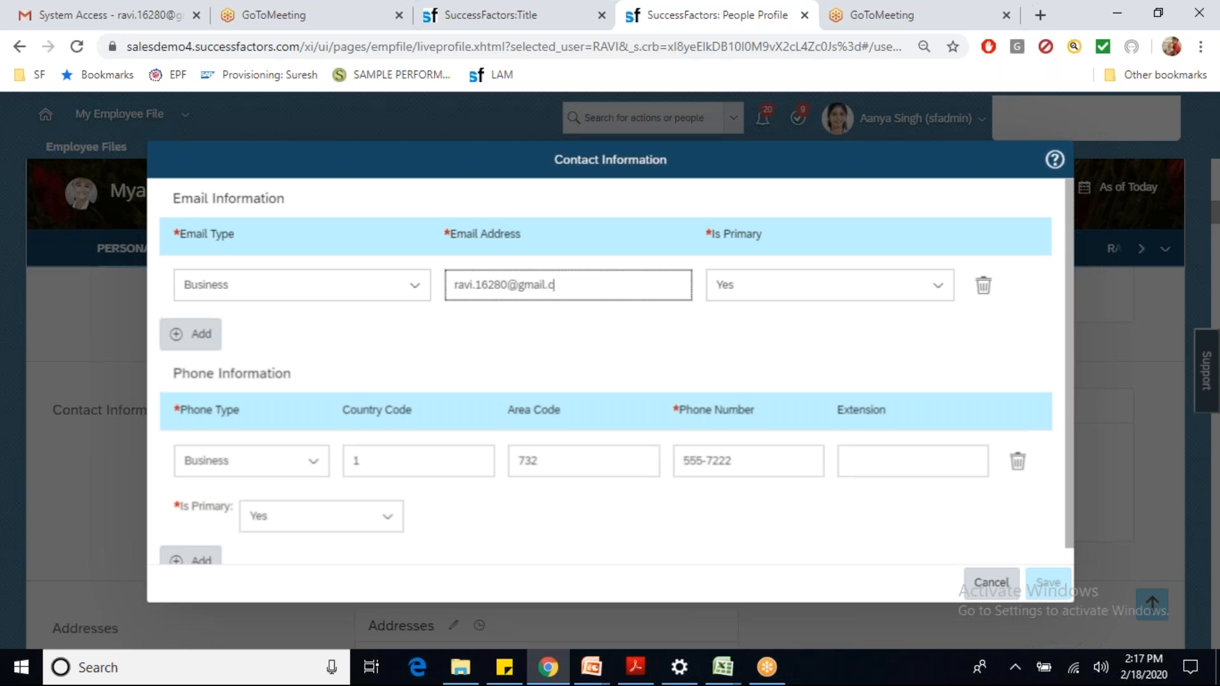
click(638, 332)
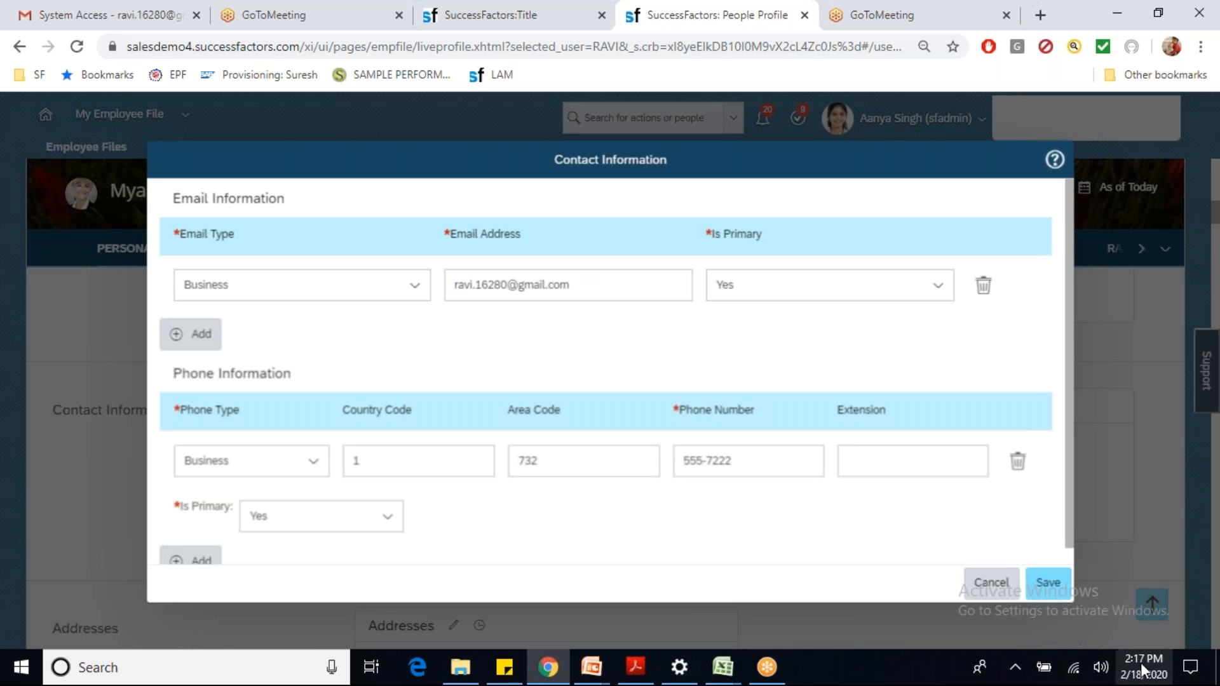
click(1048, 582)
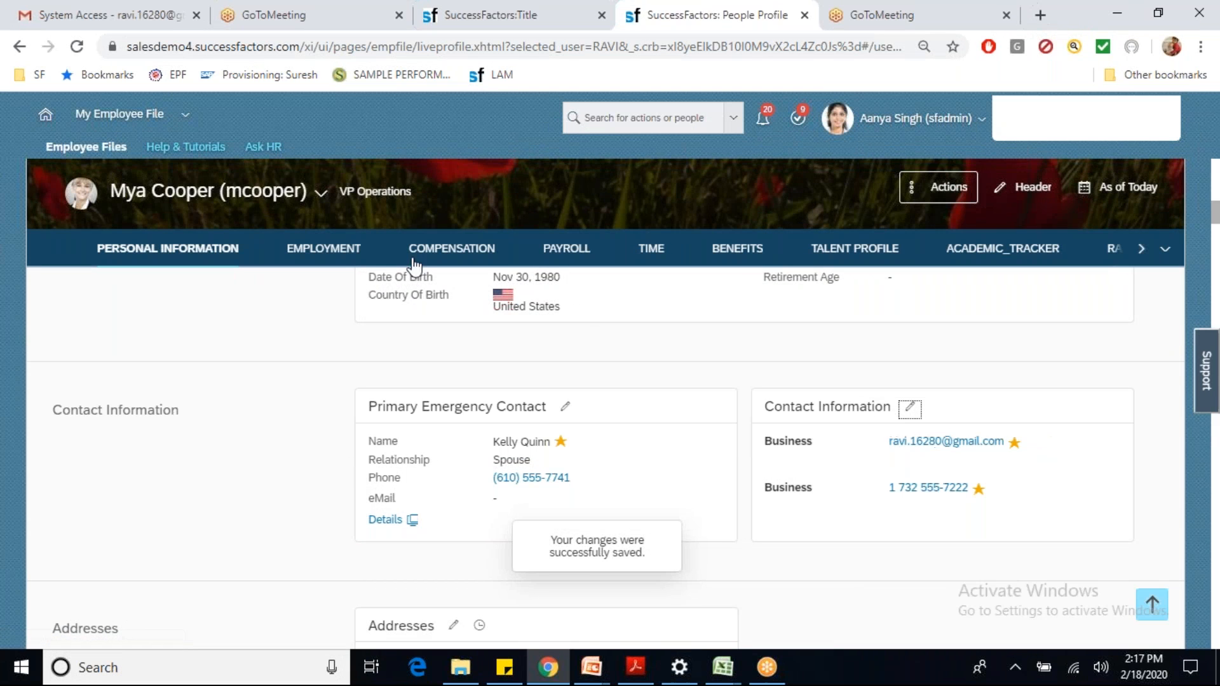
click(75, 47)
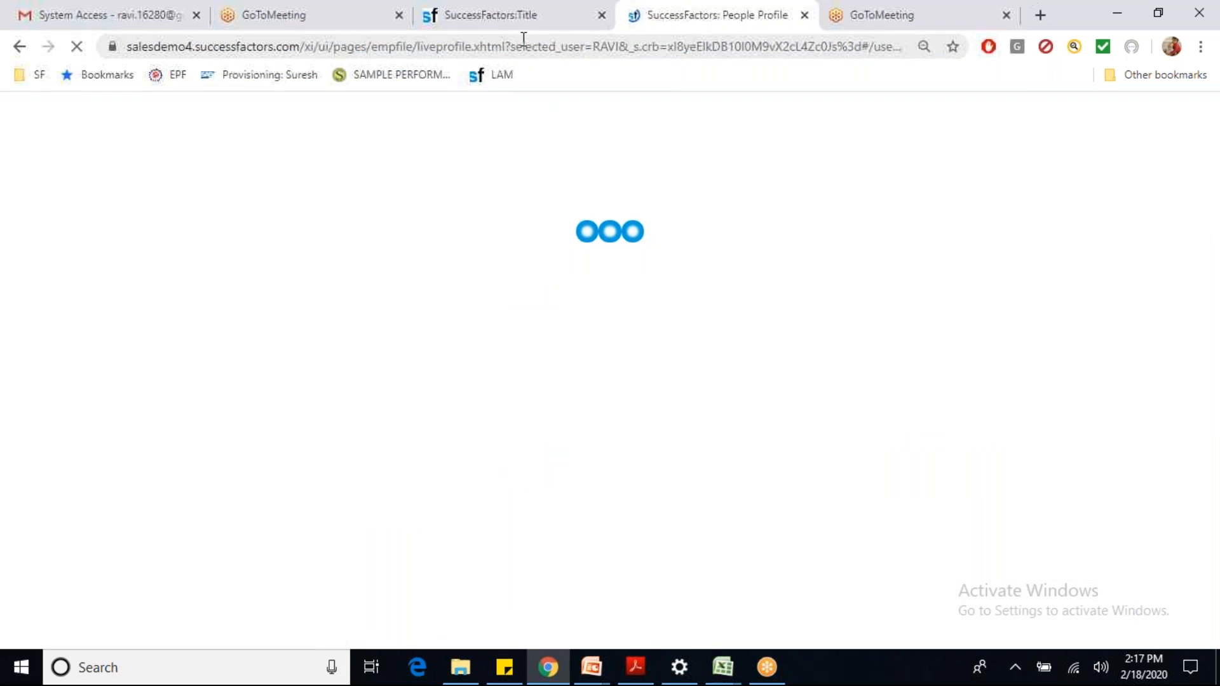
click(513, 16)
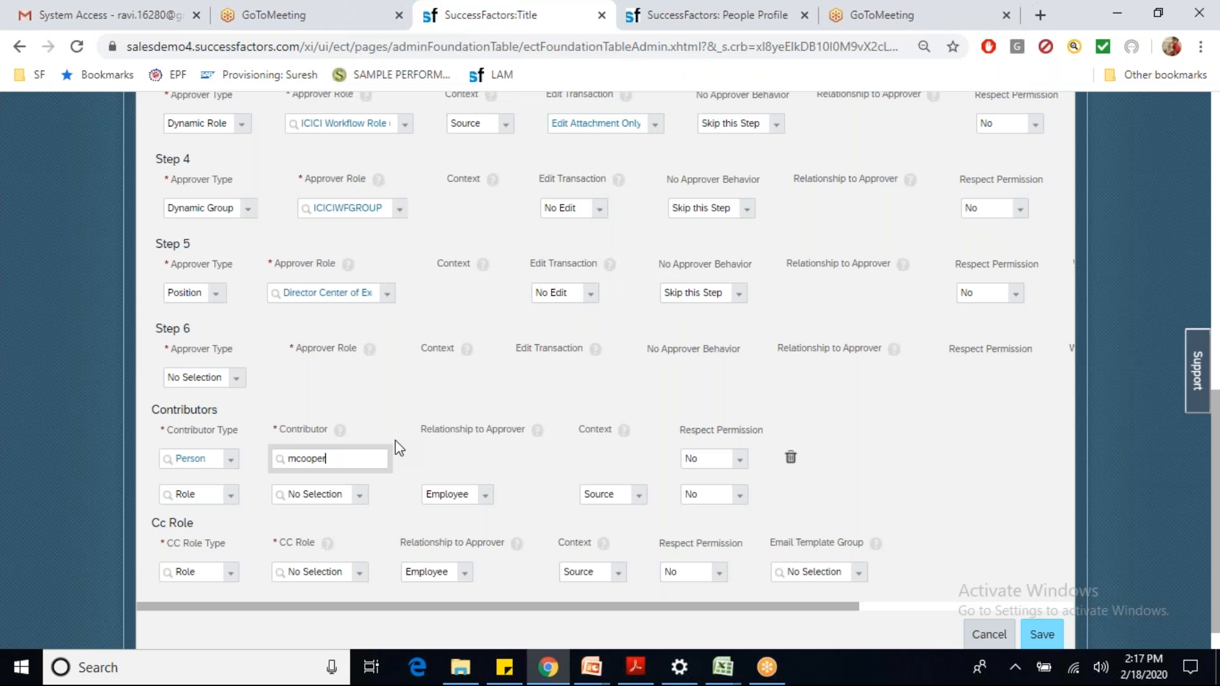
Step: Make the VP Operations peer the contributor and set the first CC Role Type to External Email
click(348, 487)
click(232, 572)
click(213, 518)
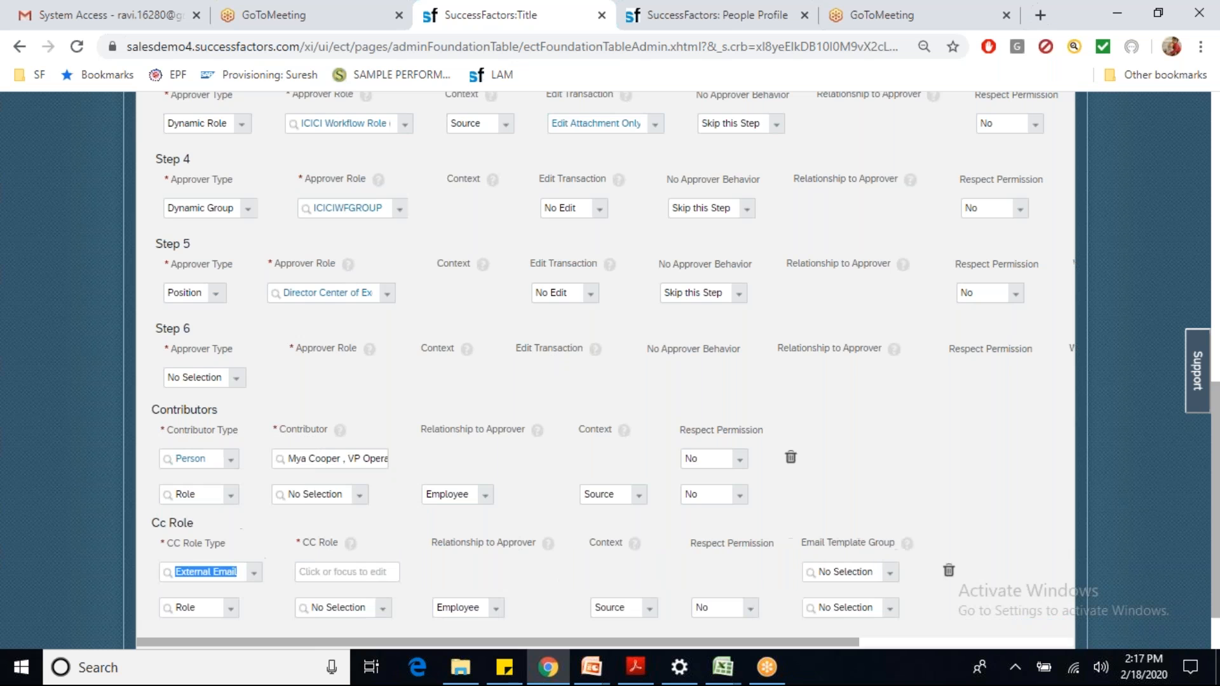
click(352, 570)
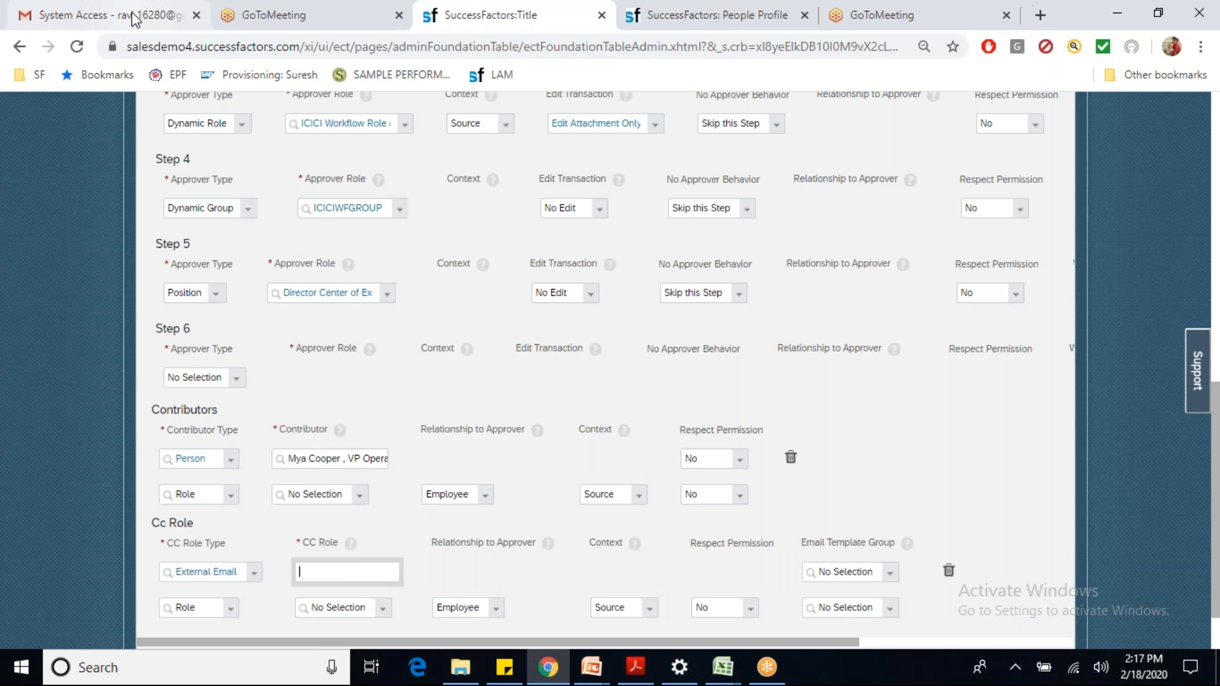
click(170, 8)
click(256, 172)
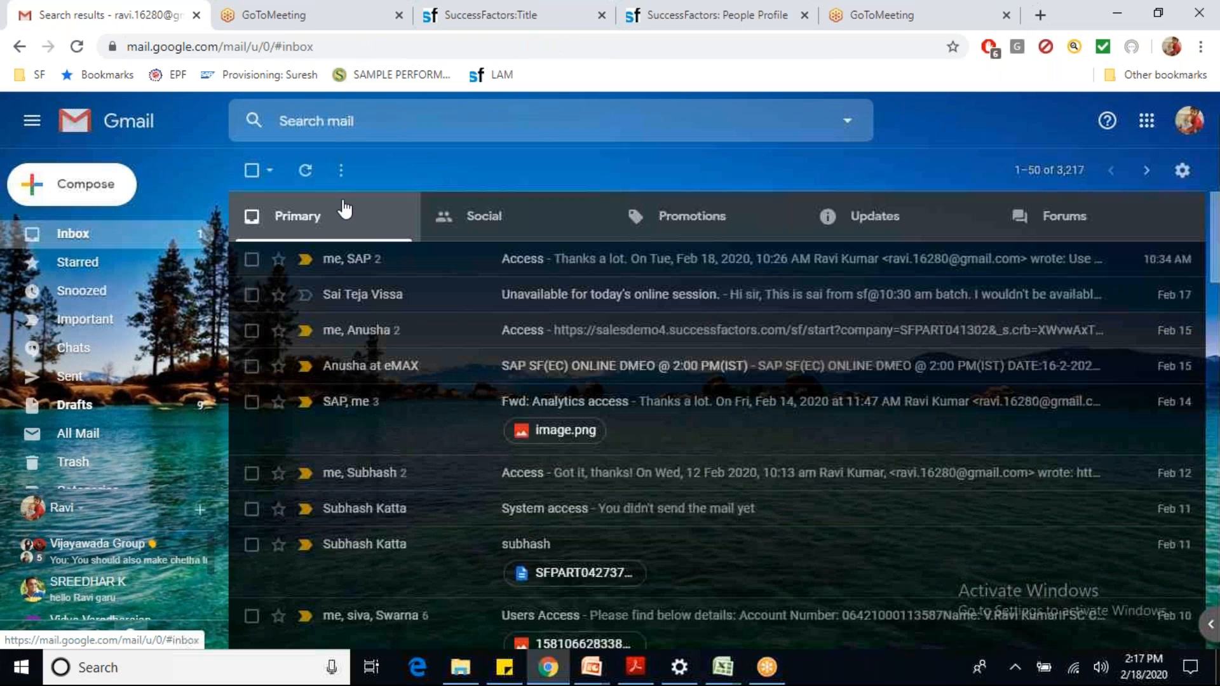
Step: Search Gmail for the colleague's messages and copy their e-mail address
click(318, 122)
text(a)
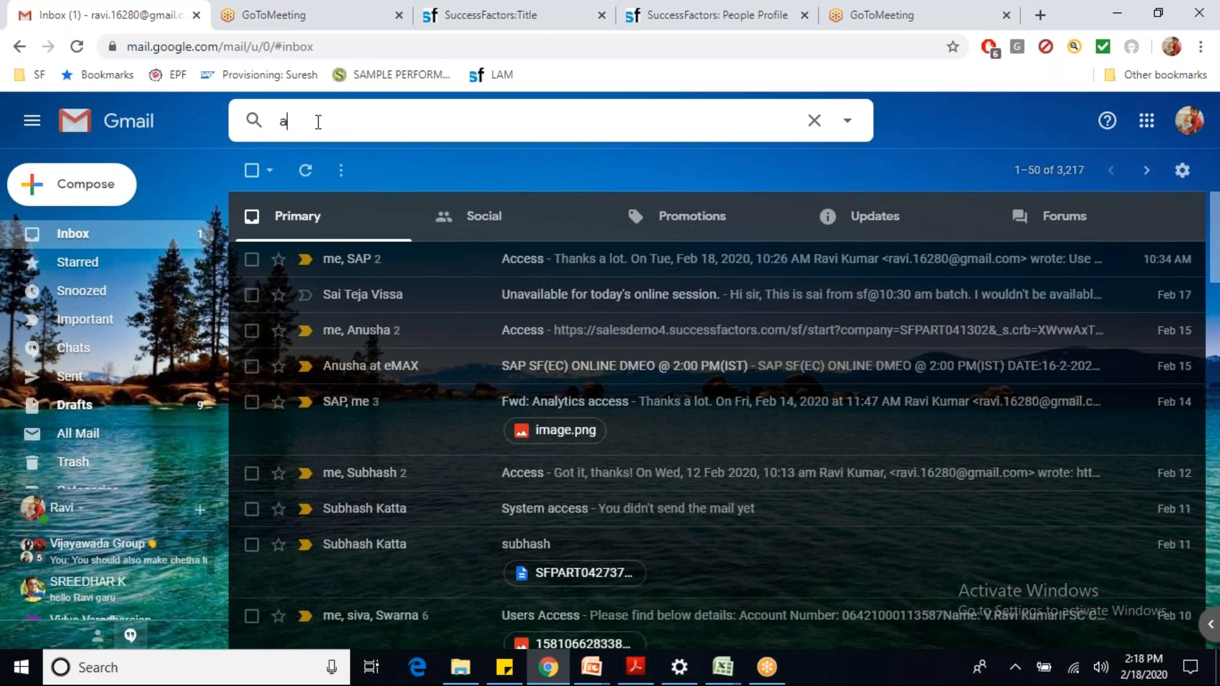
text(nuj)
click(342, 157)
triple_click(449, 121)
key(ctrl+c)
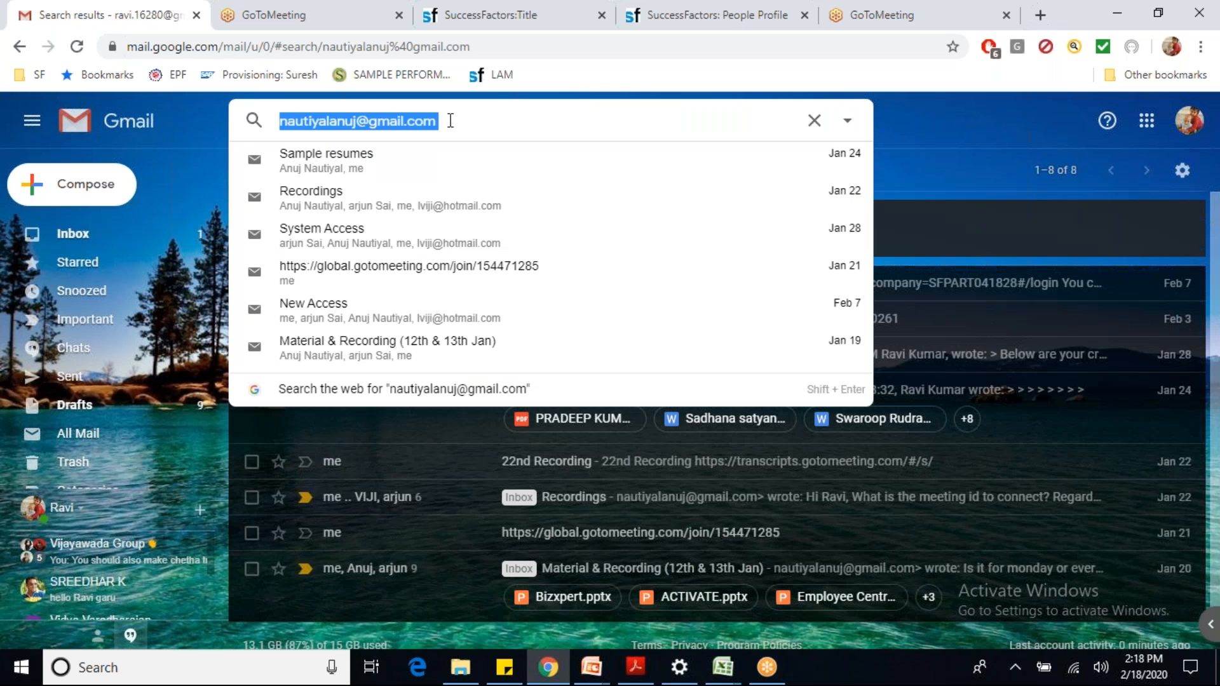
click(456, 18)
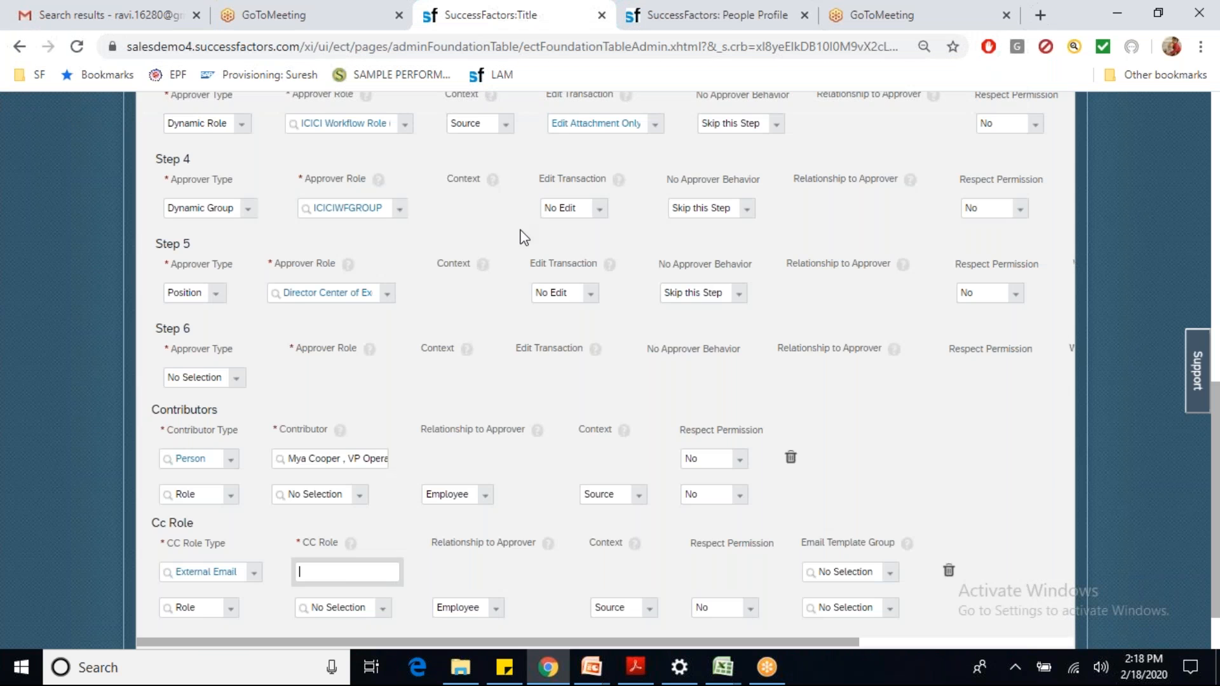
Step: Paste the address into the first CC Role and add a second External Email CC row
key(ctrl+v)
click(233, 608)
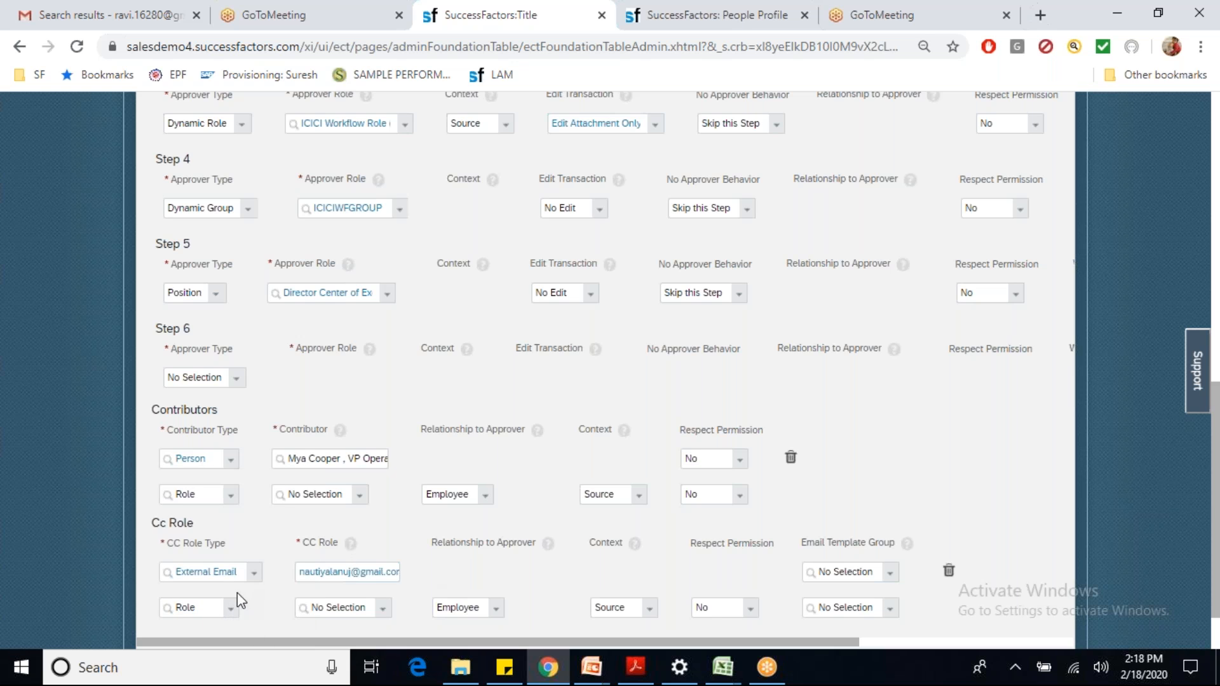
click(230, 611)
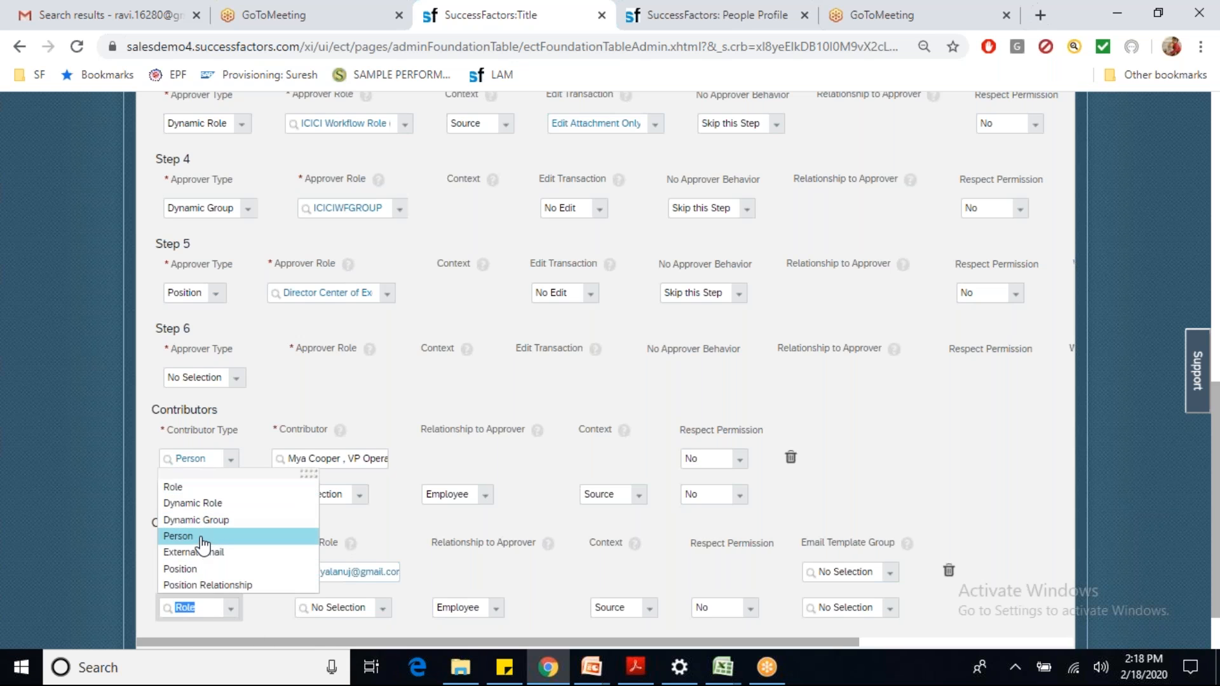
click(199, 541)
click(230, 609)
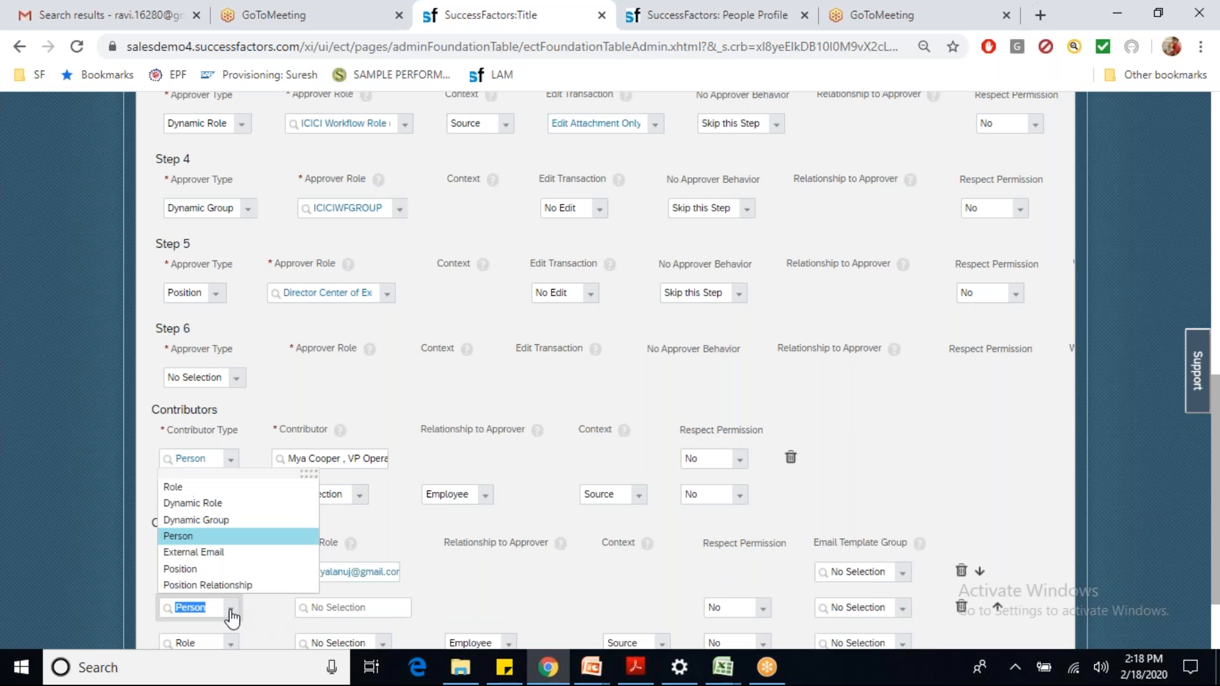
click(217, 552)
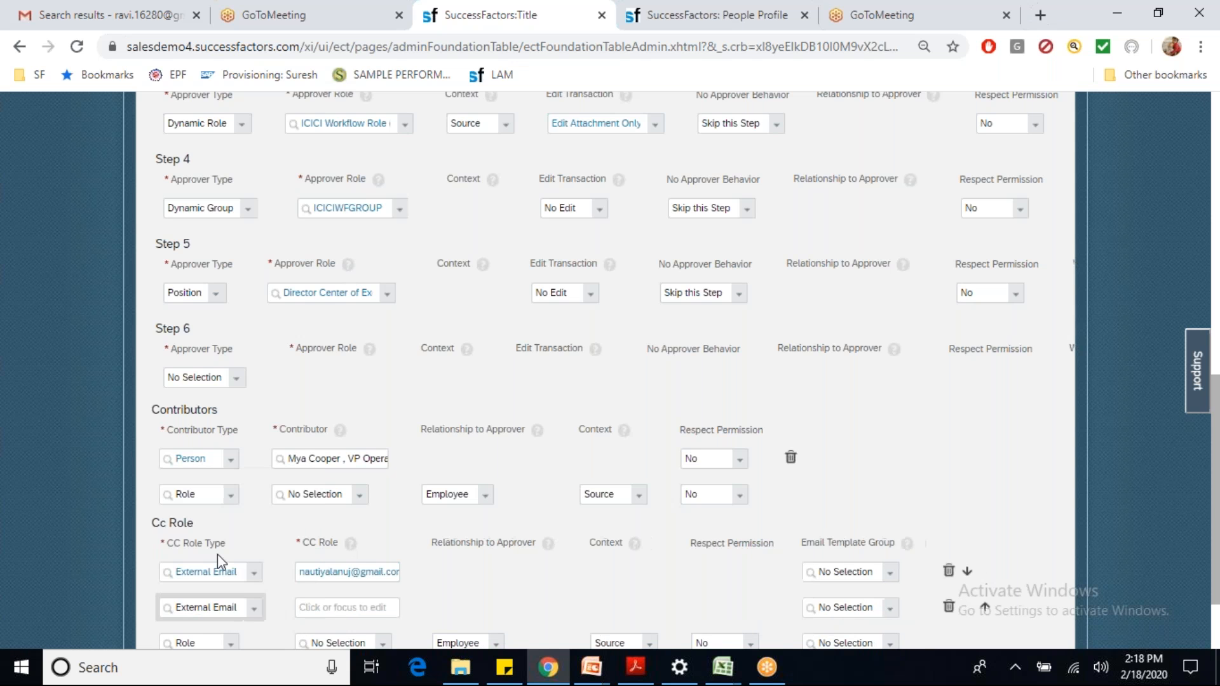
click(318, 610)
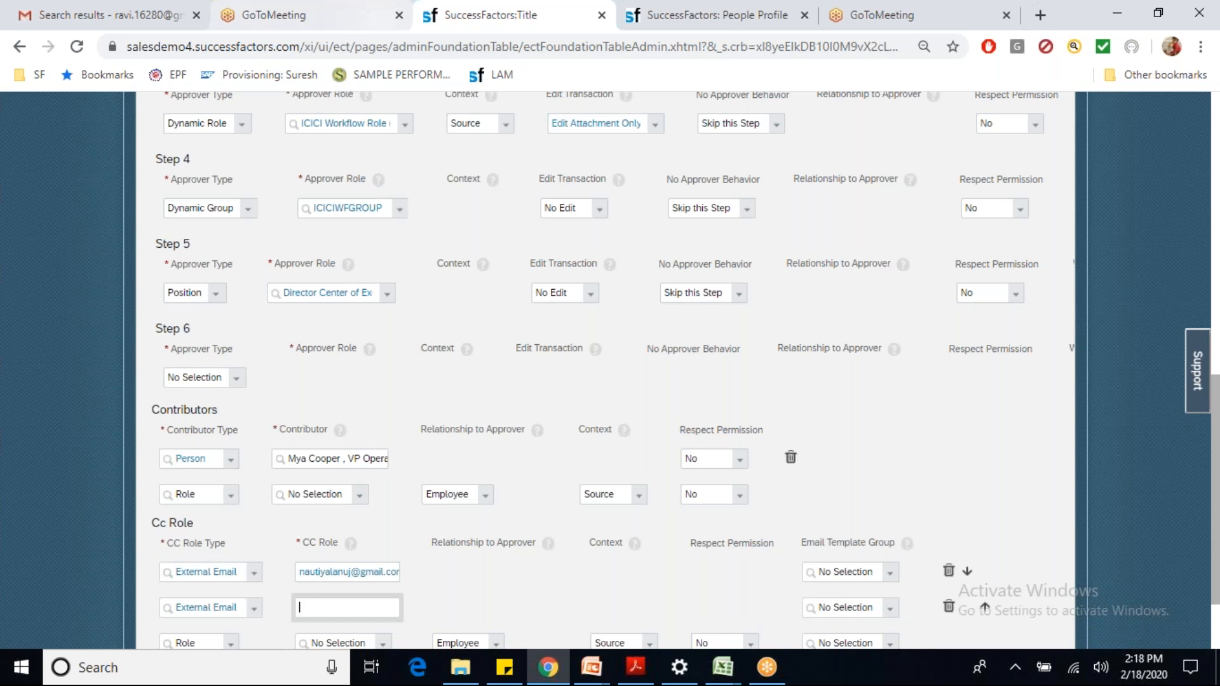
click(105, 14)
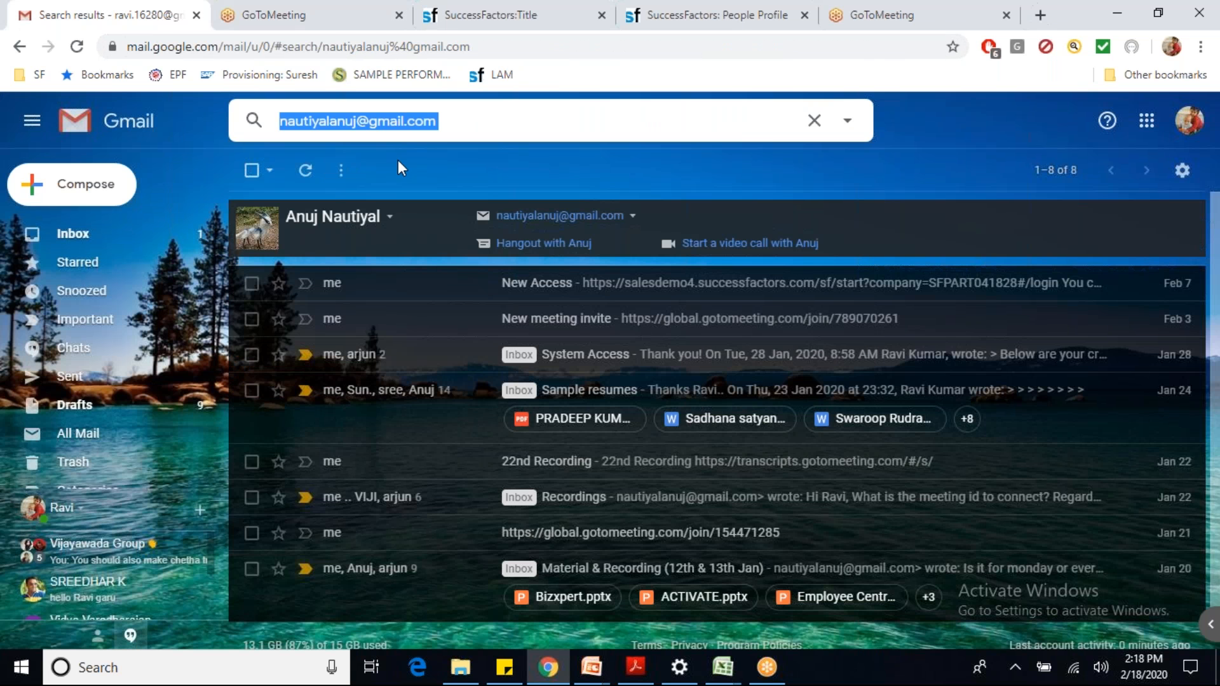
Step: Search Gmail for the second contact's address and copy it
text(lvi)
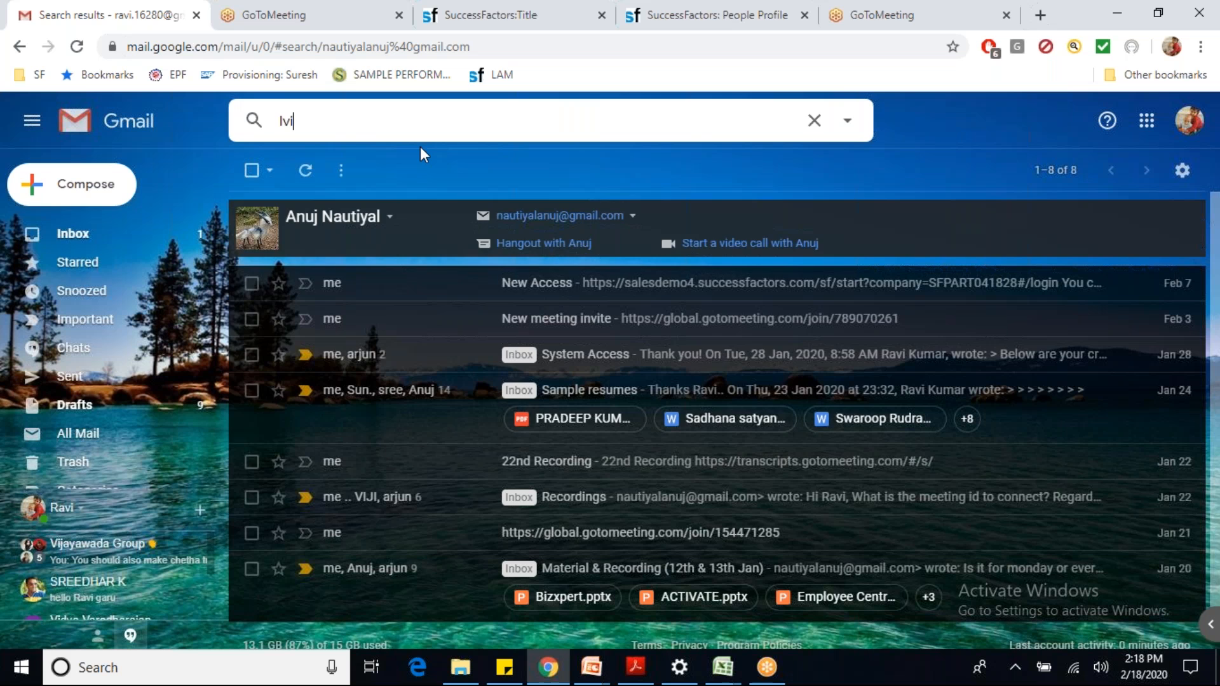
click(418, 156)
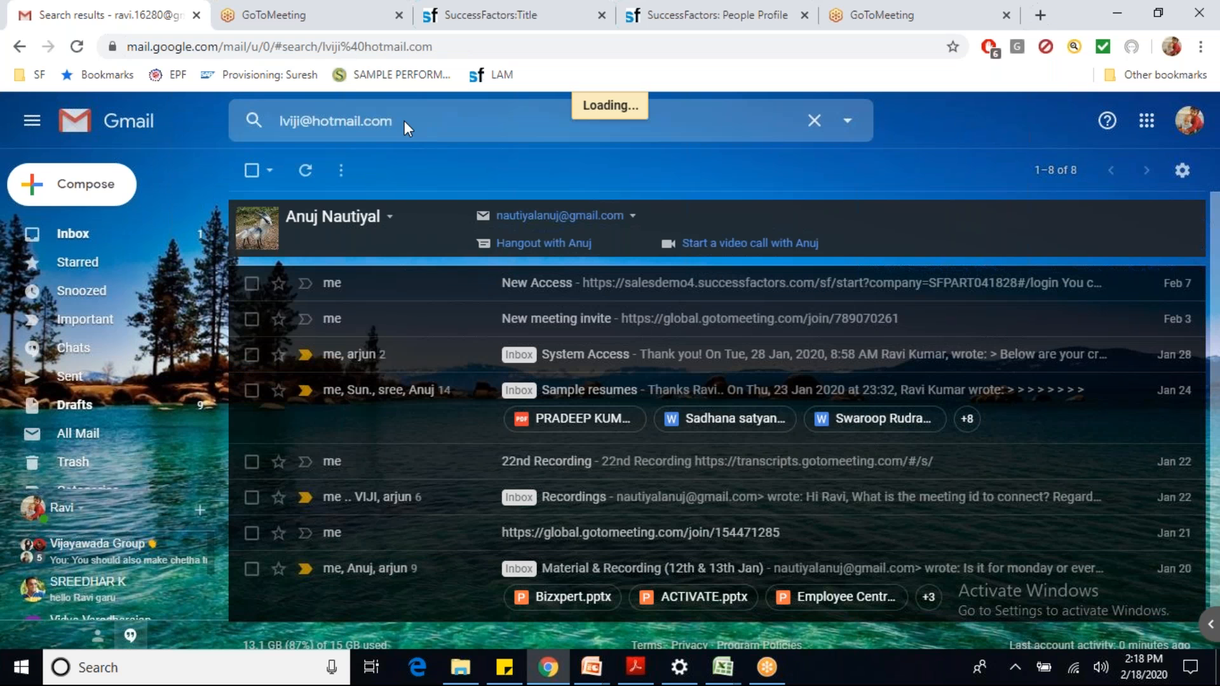
click(394, 120)
key(ctrl+c)
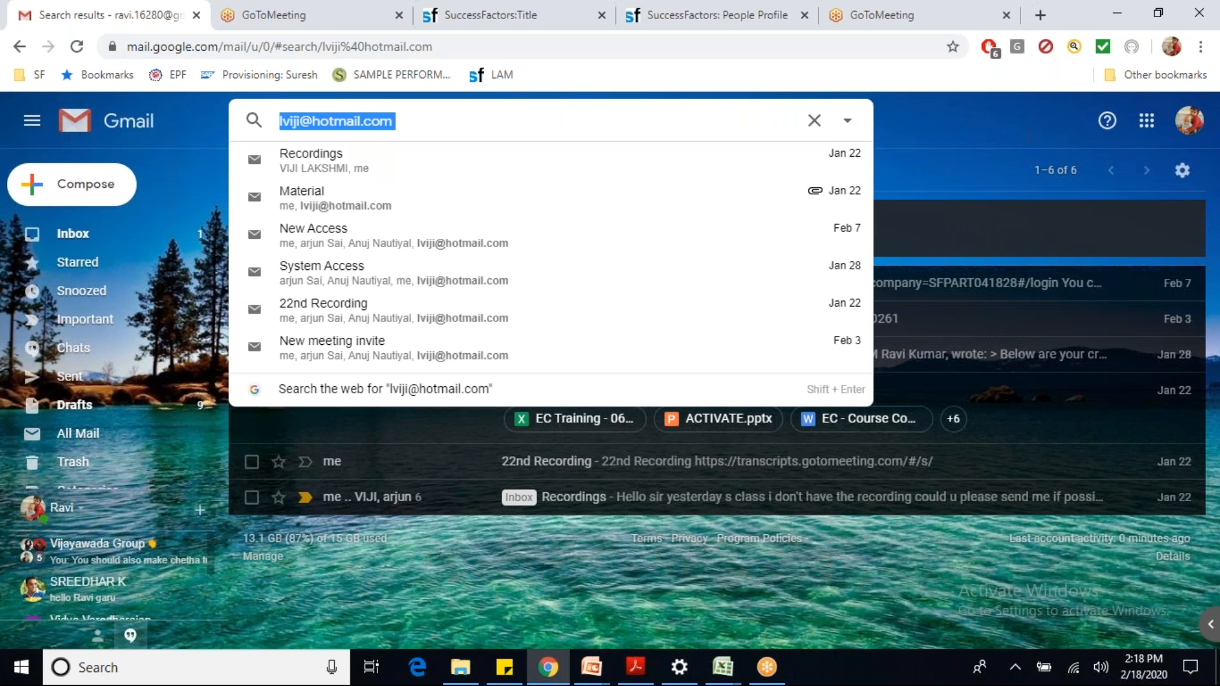
click(484, 15)
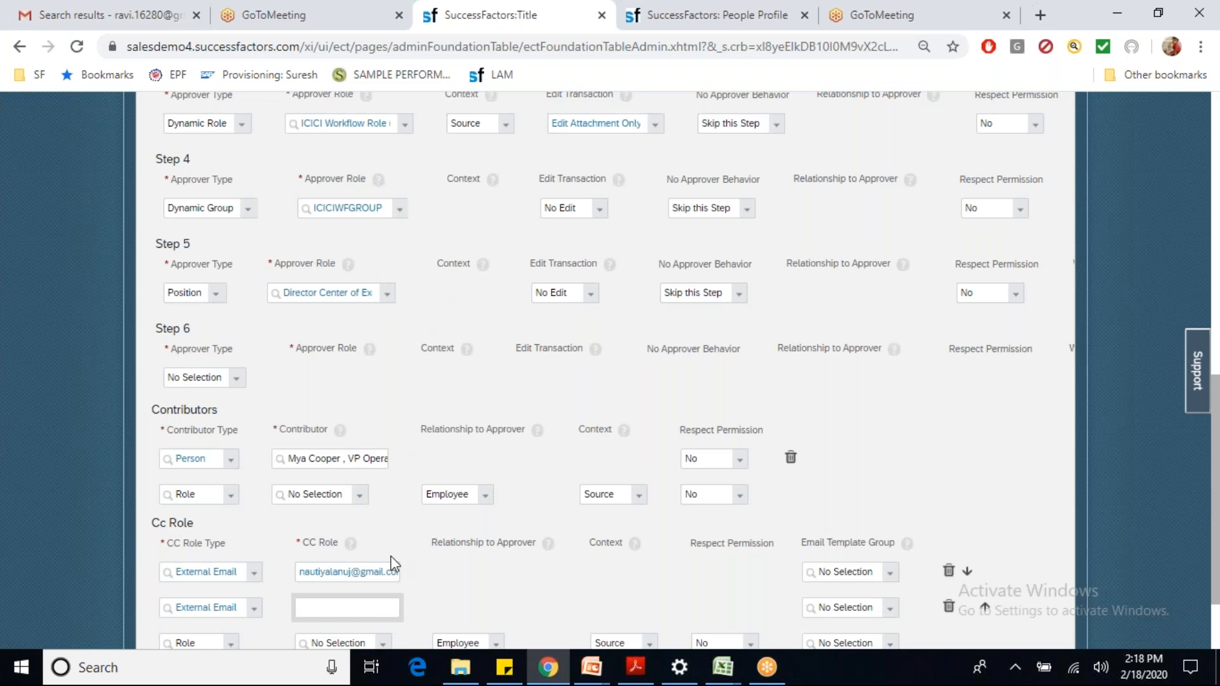
Step: Paste the second address into the second CC Role and save the ICICI Transfer workflow
key(ctrl+v)
drag(1215, 588, 1215, 601)
click(1051, 600)
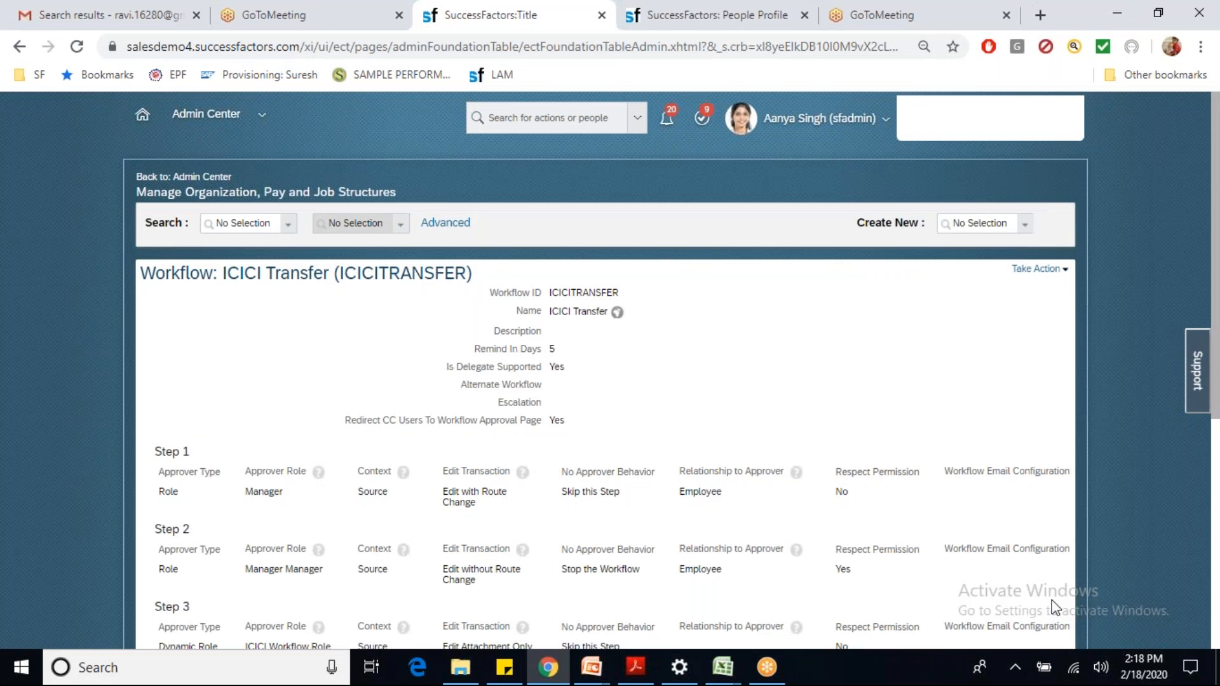
scroll(1051, 600, down, 5)
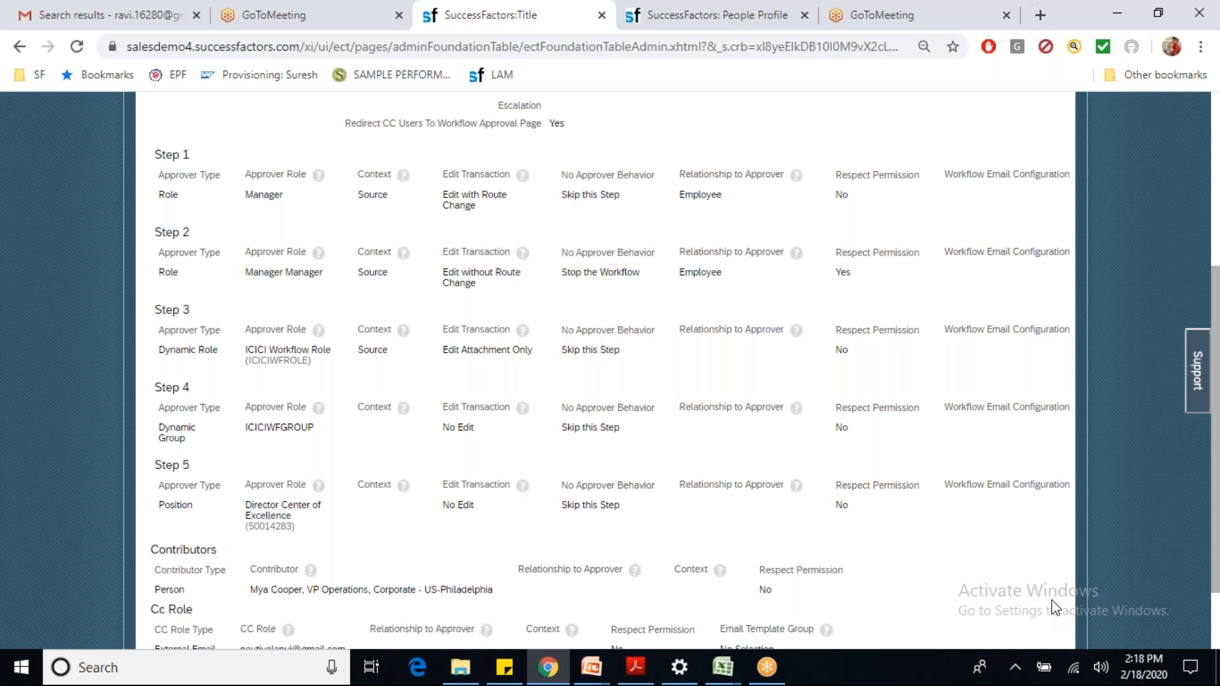
scroll(1051, 599, down, 3)
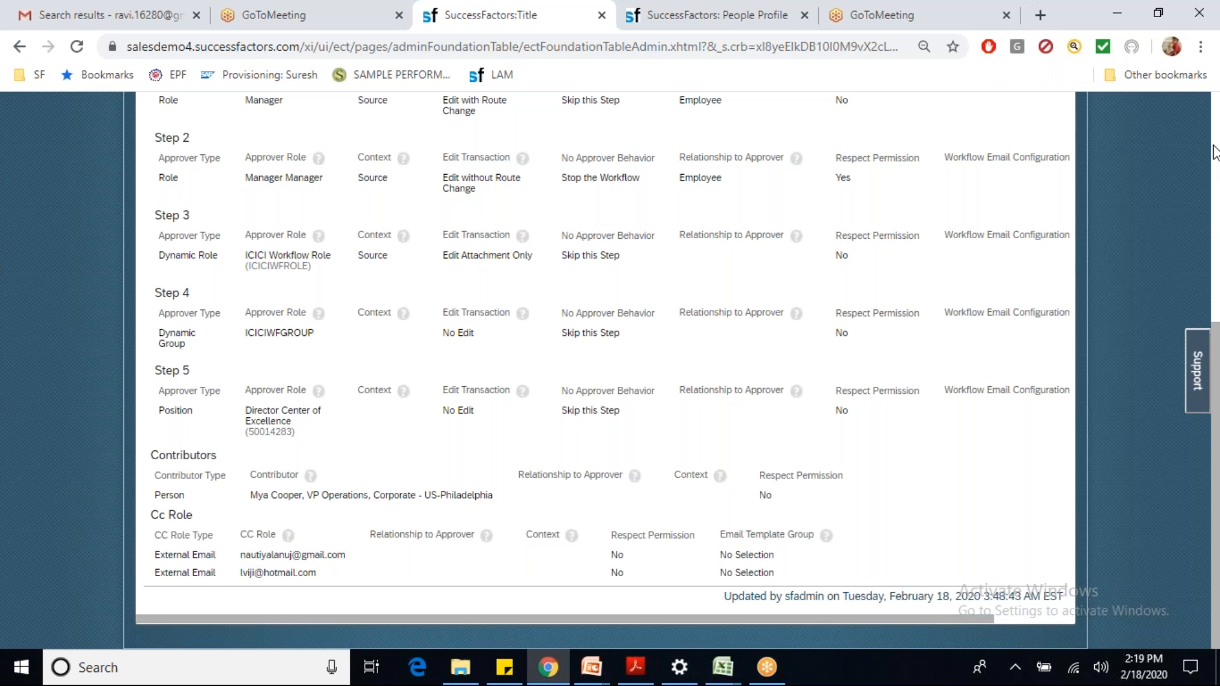
scroll(1213, 153, up, 3)
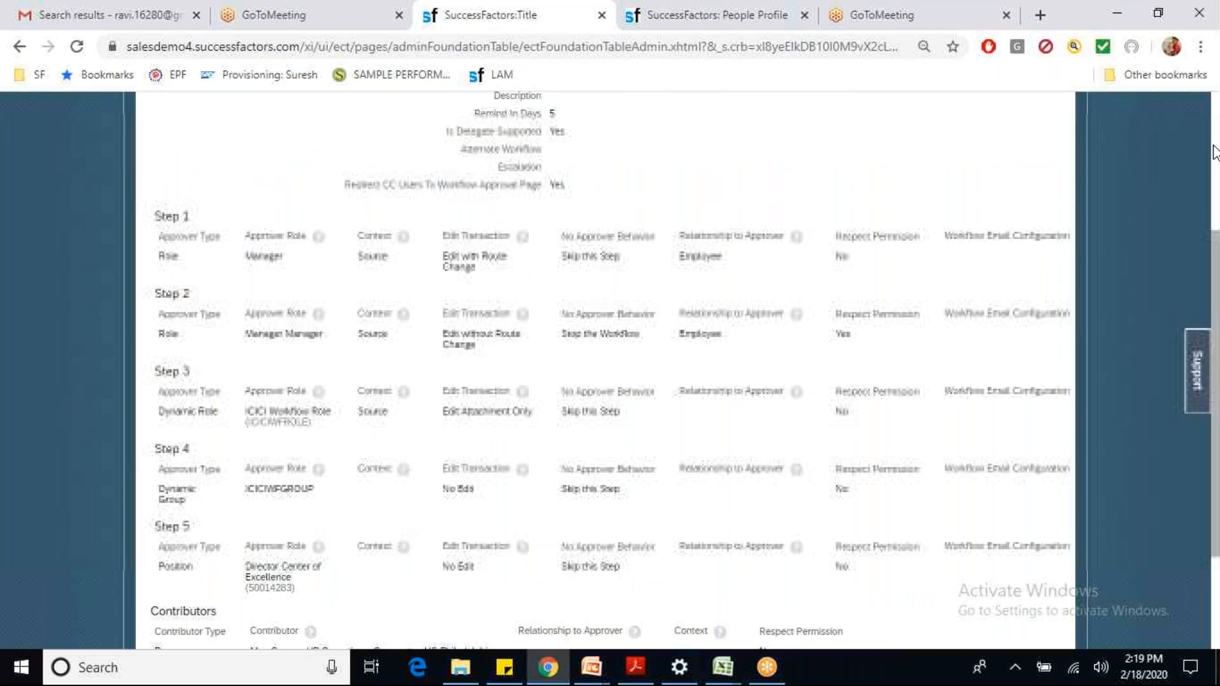
scroll(1214, 153, up, 4)
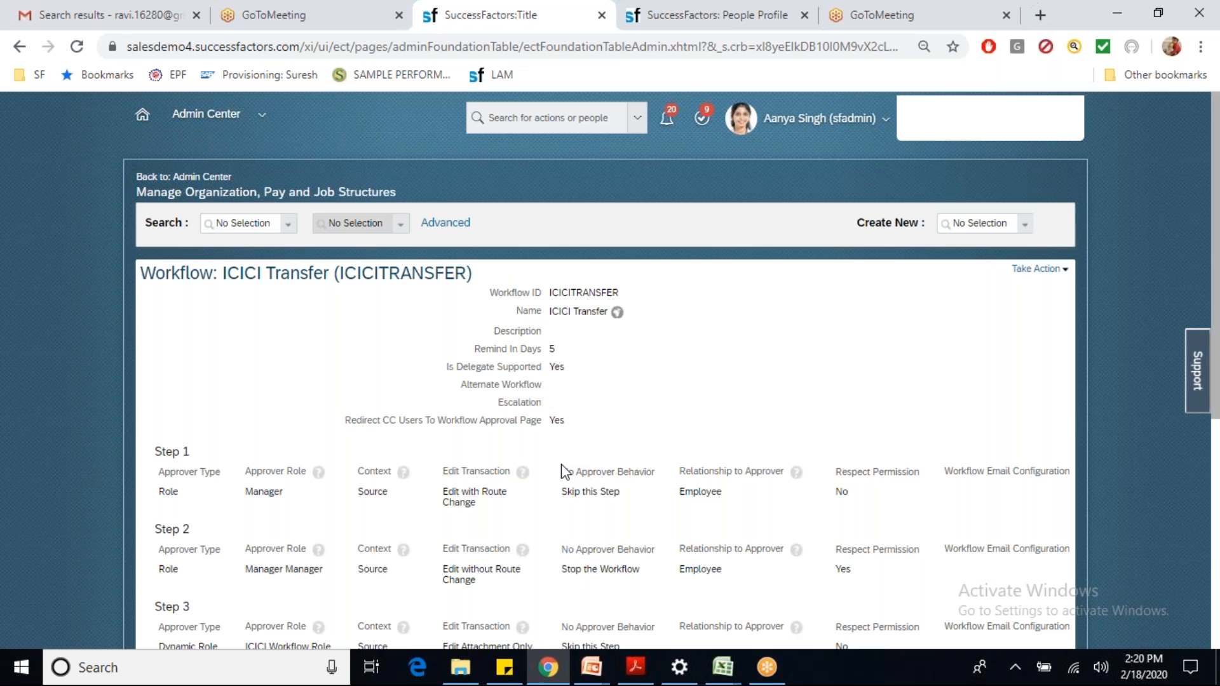
Step: Search people by the transferring employee's first name and open the matching profile
click(547, 118)
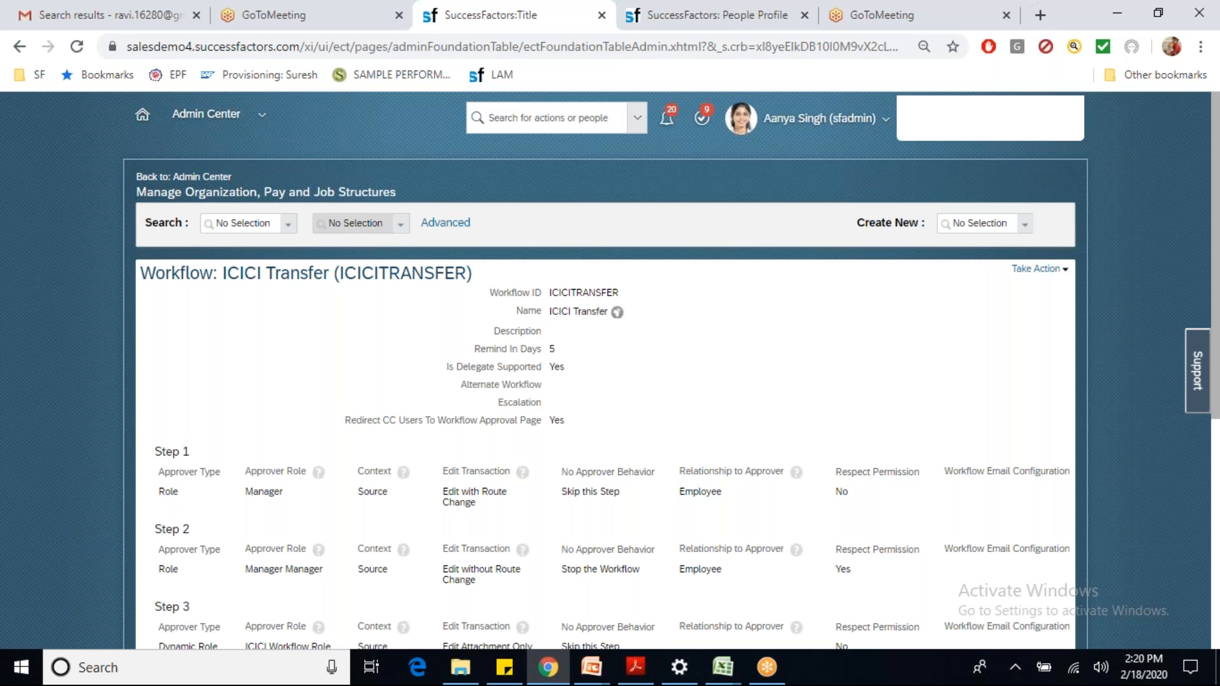
text(avinash)
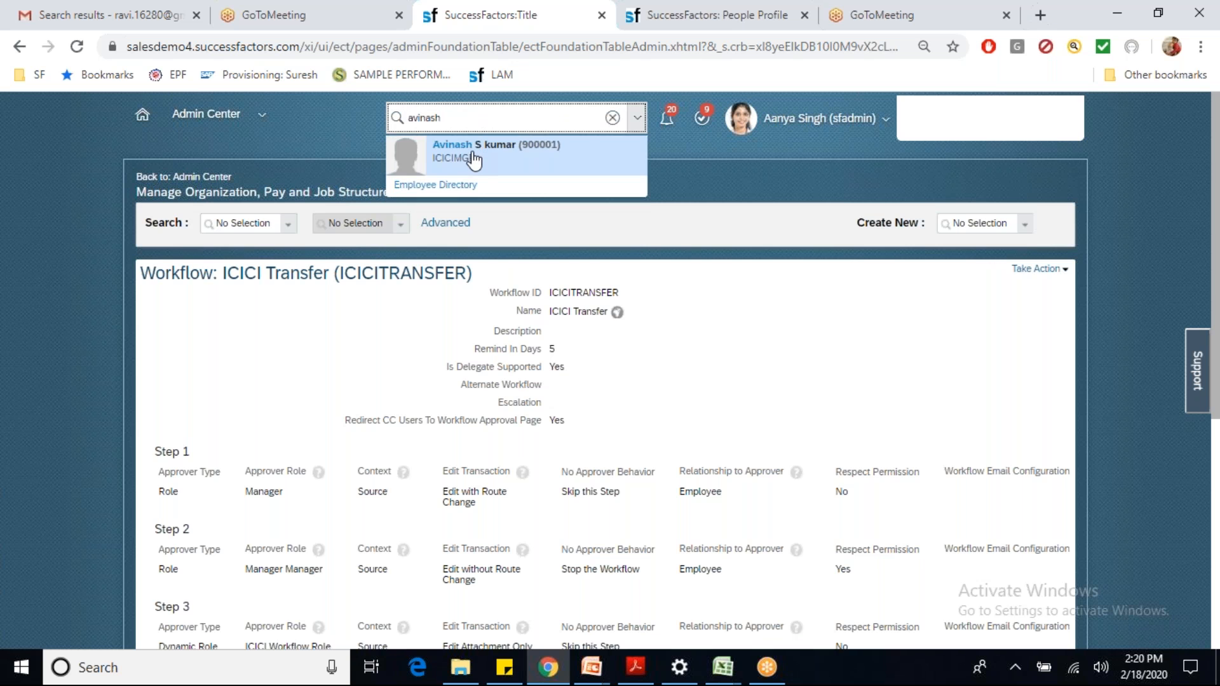
click(478, 157)
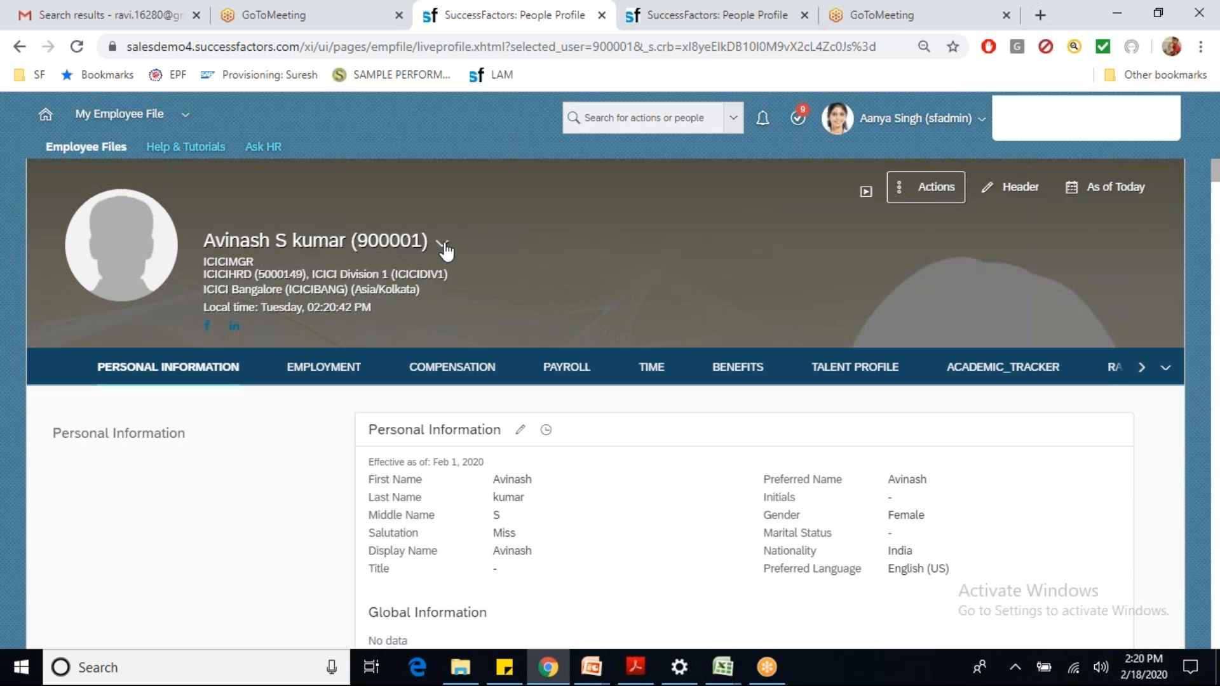
Step: Show the employee's Employment details and review the Bangalore hire record in the Job Information history
click(442, 244)
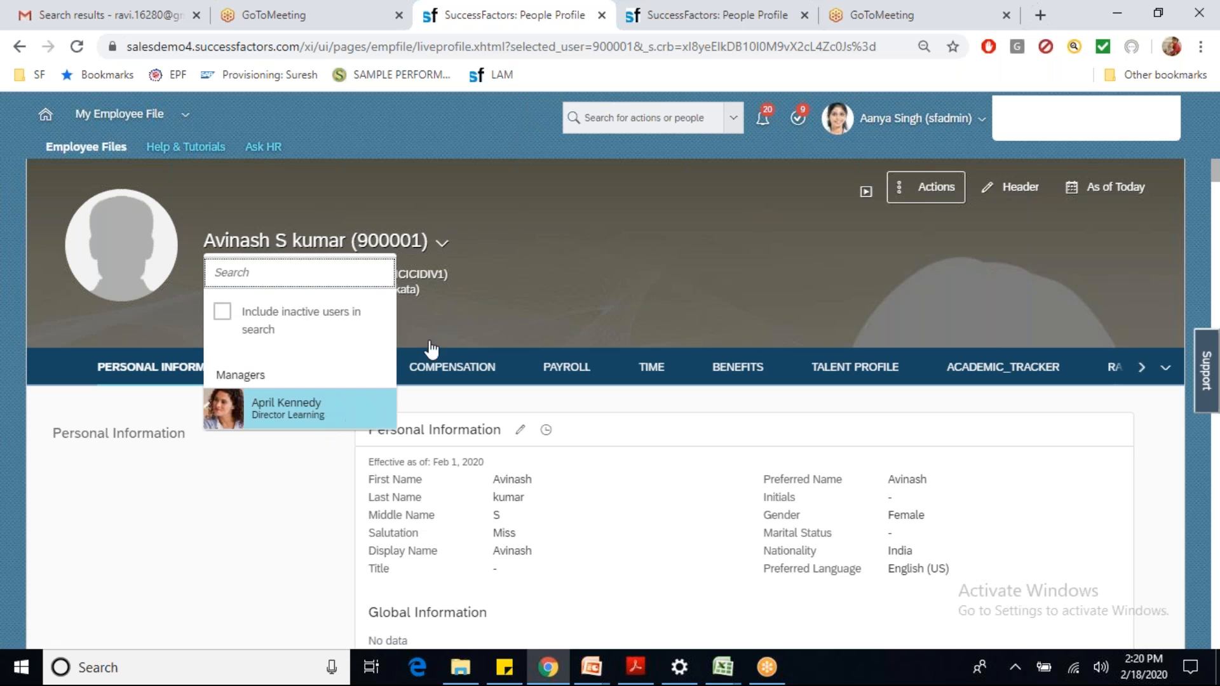
click(501, 278)
click(361, 373)
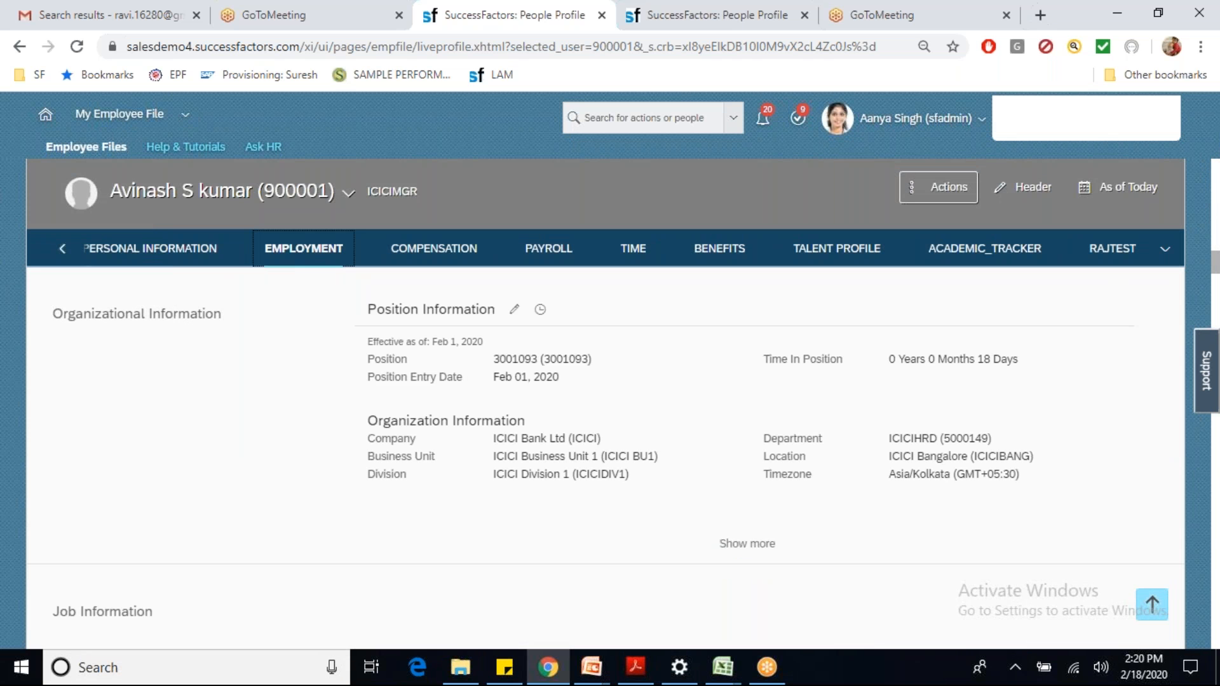
scroll(360, 371, down, 4)
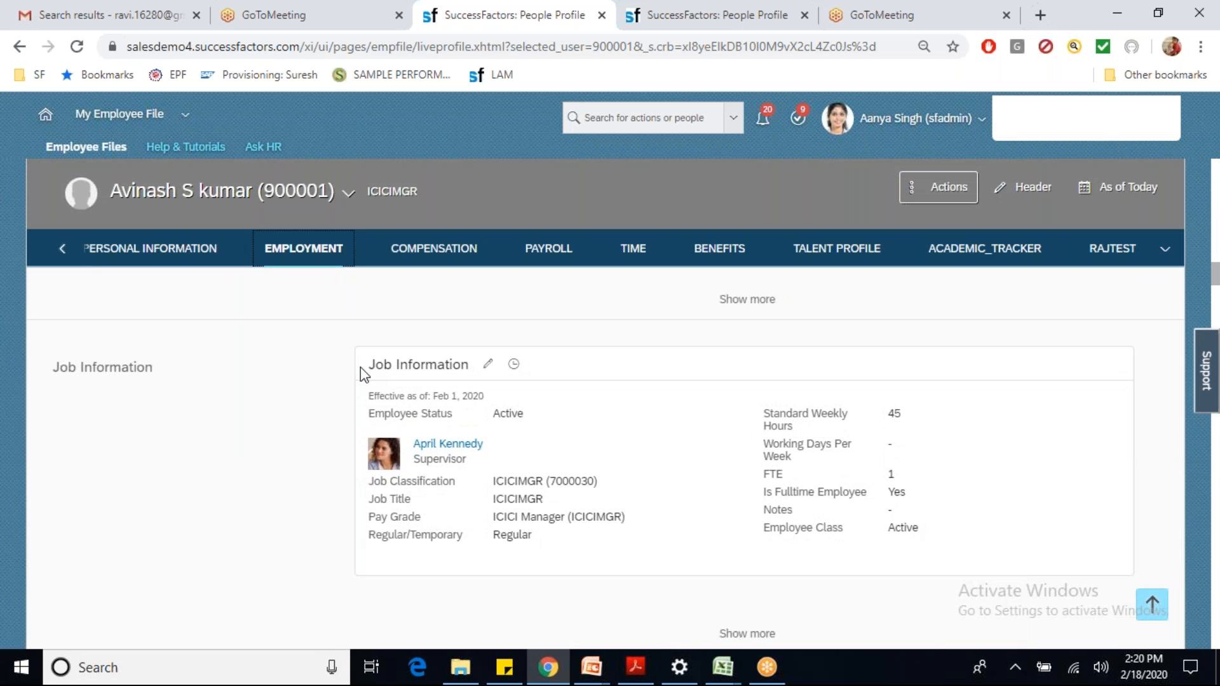
click(513, 364)
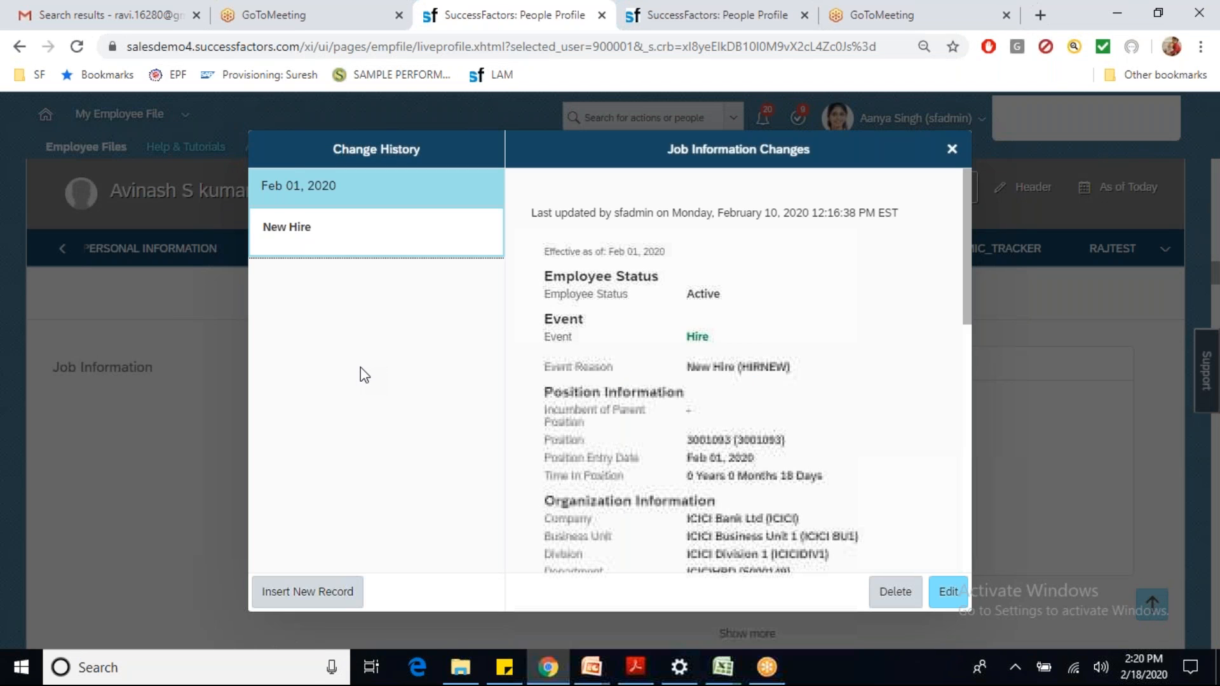
scroll(737, 368, down, 3)
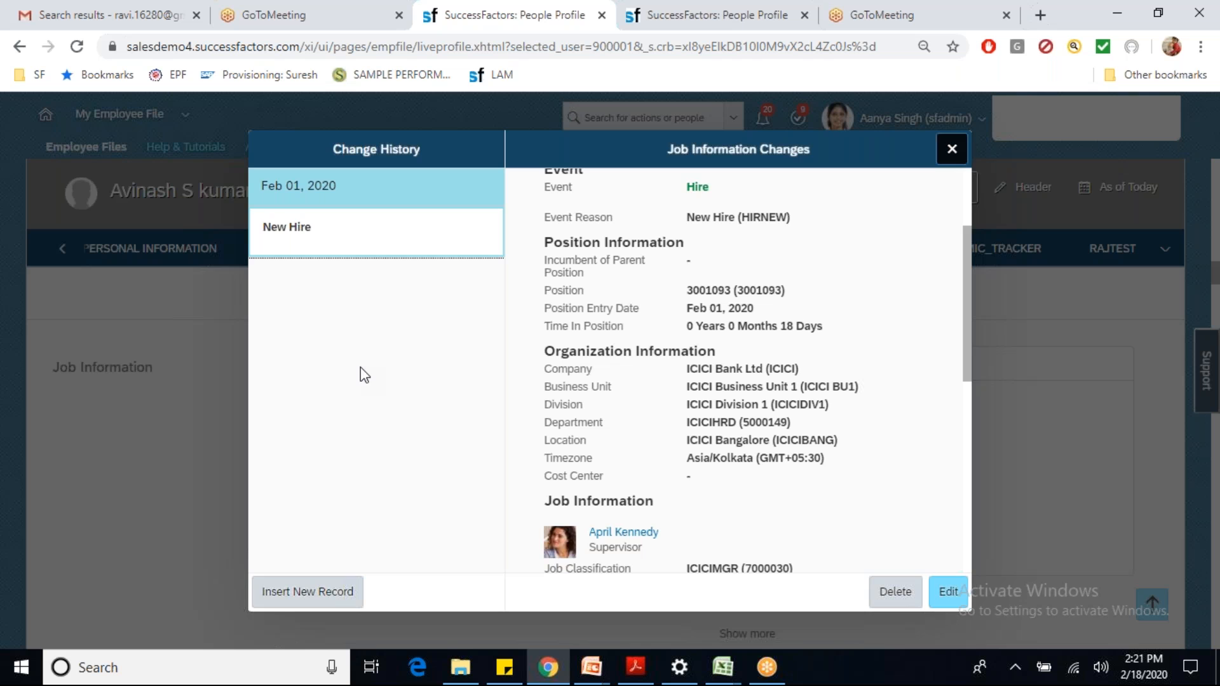
Step: Close the history and start Change Job and Compensation Info from the Actions menu
click(952, 149)
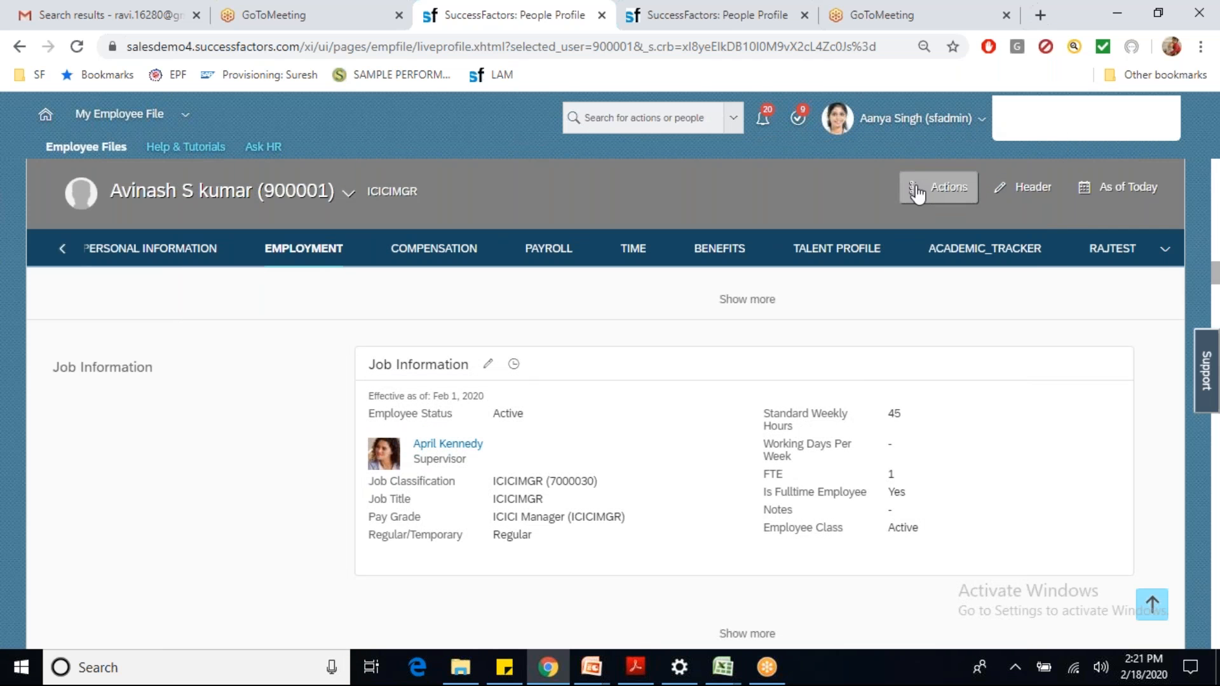
click(937, 191)
click(909, 253)
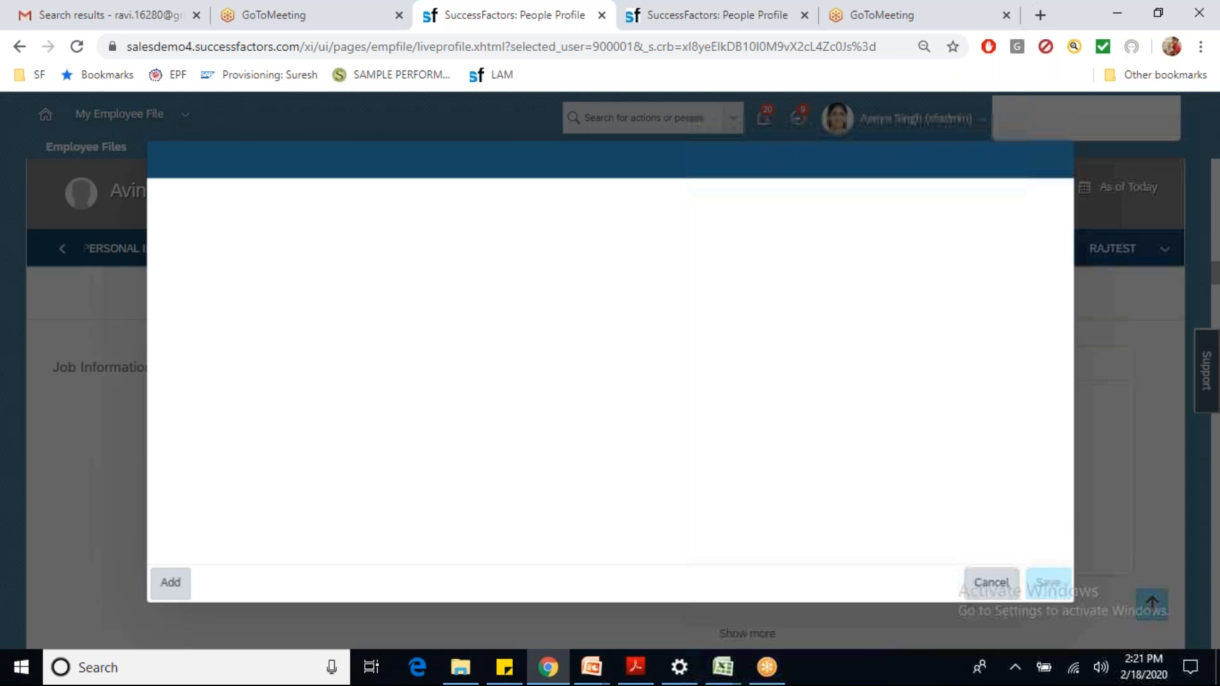
Step: Change Job Information effective Feb 10, 2020 to Location ICICI Hyderabad (ICICIHYD) and save
click(179, 237)
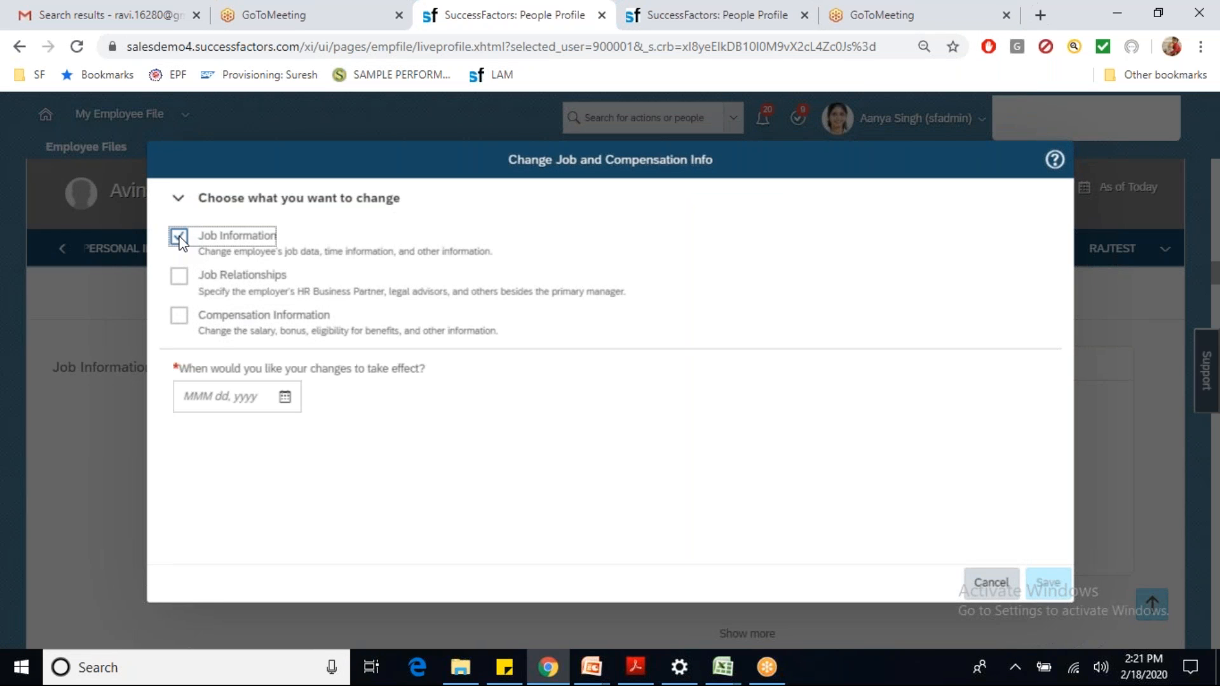
click(284, 397)
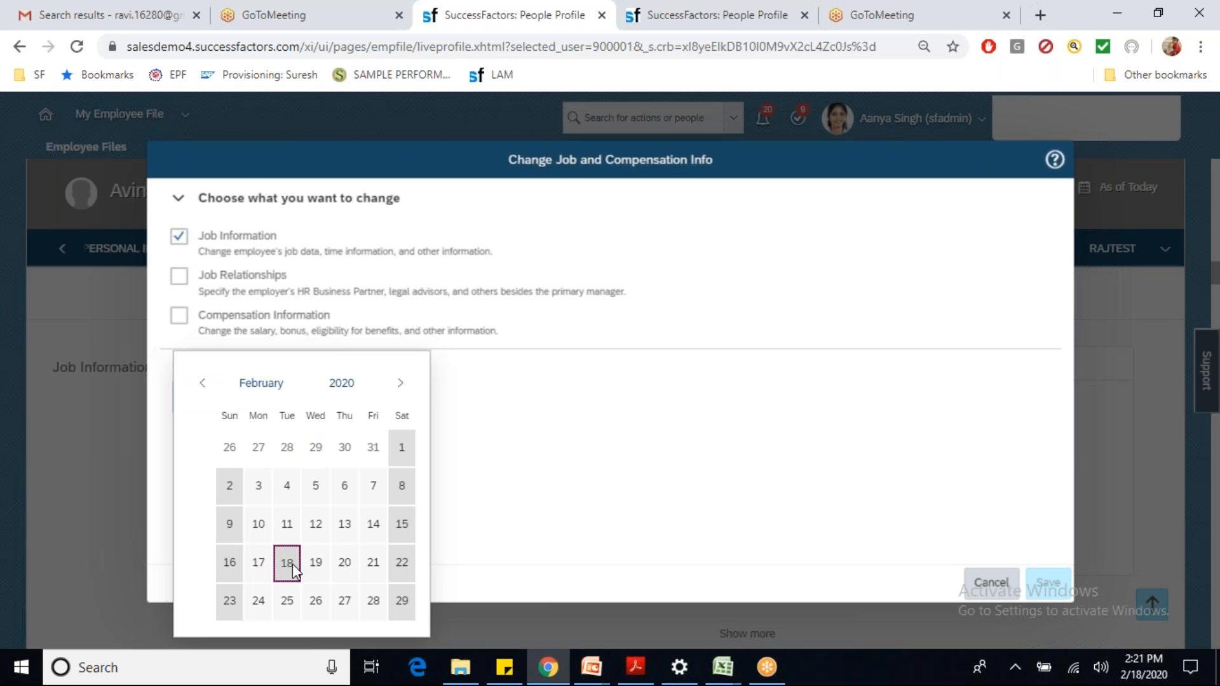
click(261, 524)
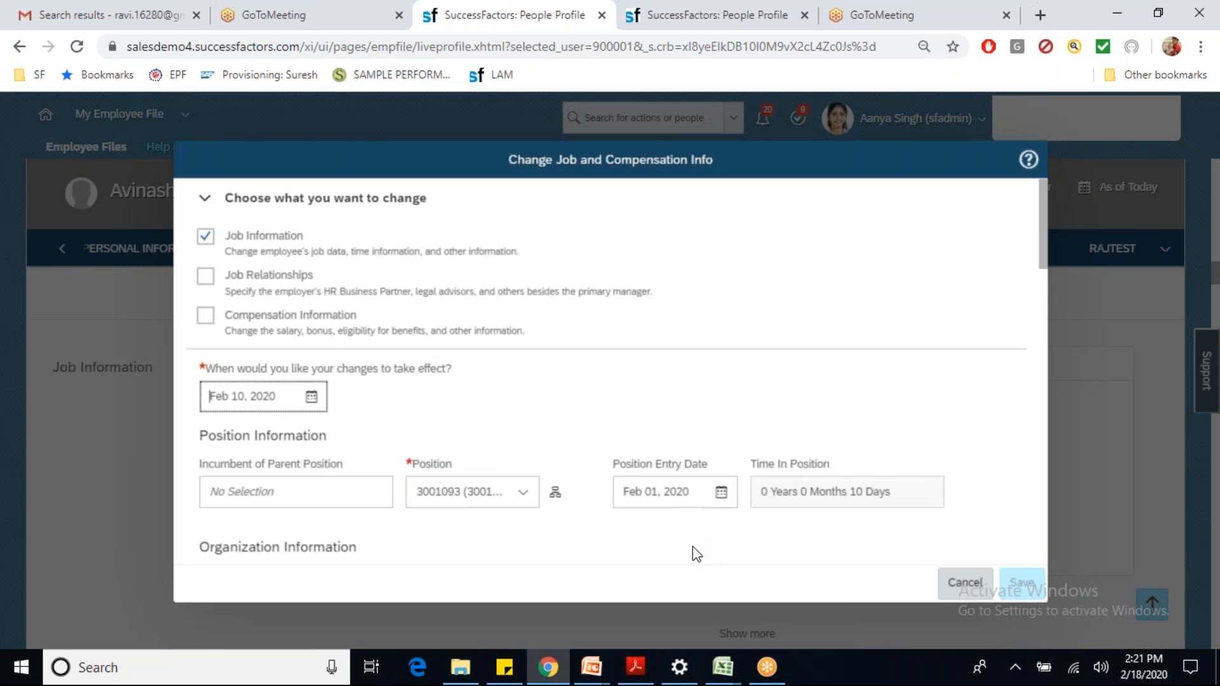
scroll(692, 540, down, 5)
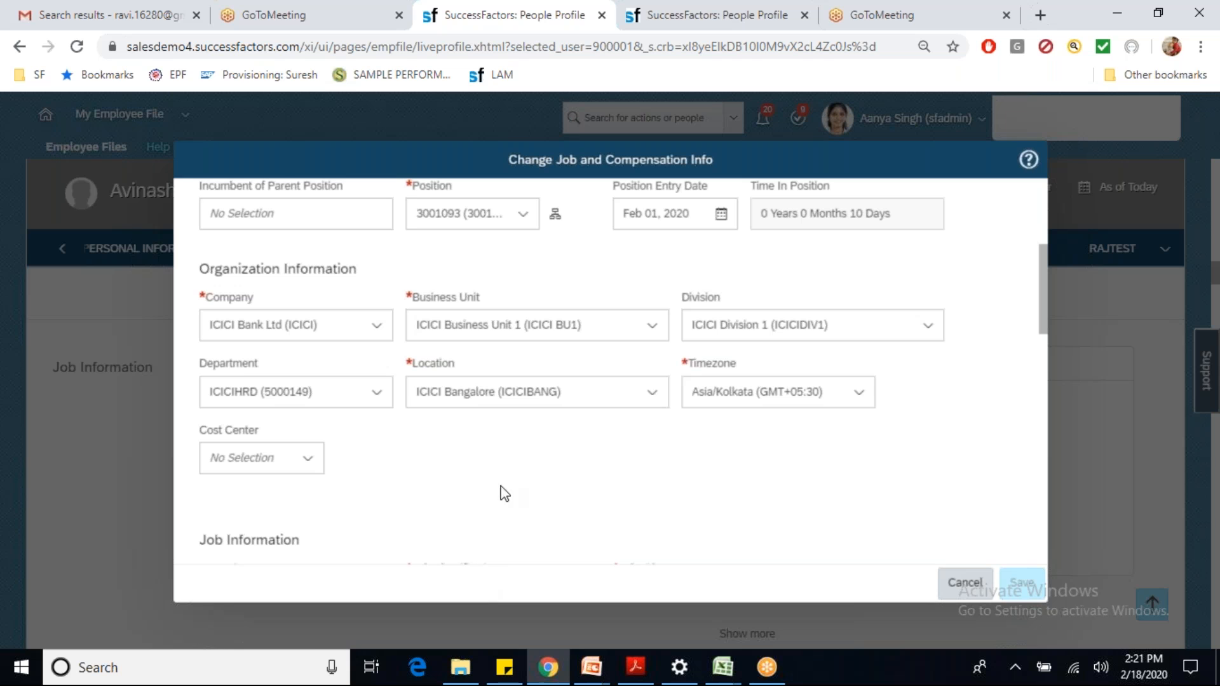
click(582, 387)
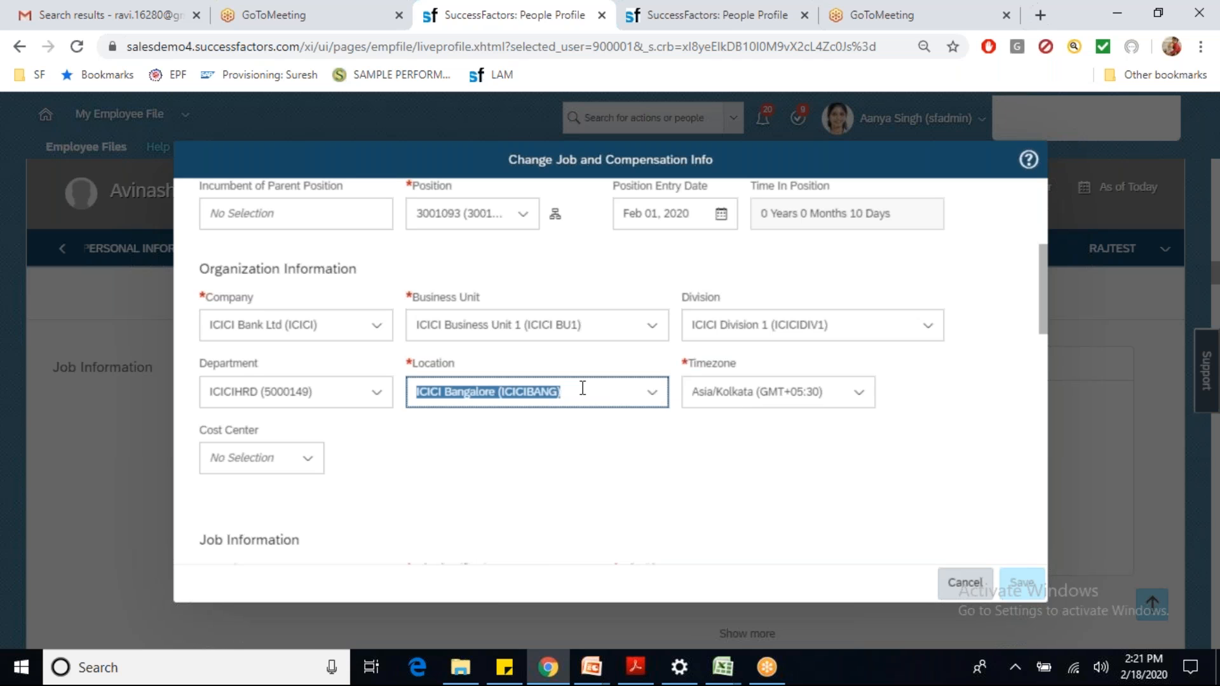
text(ici)
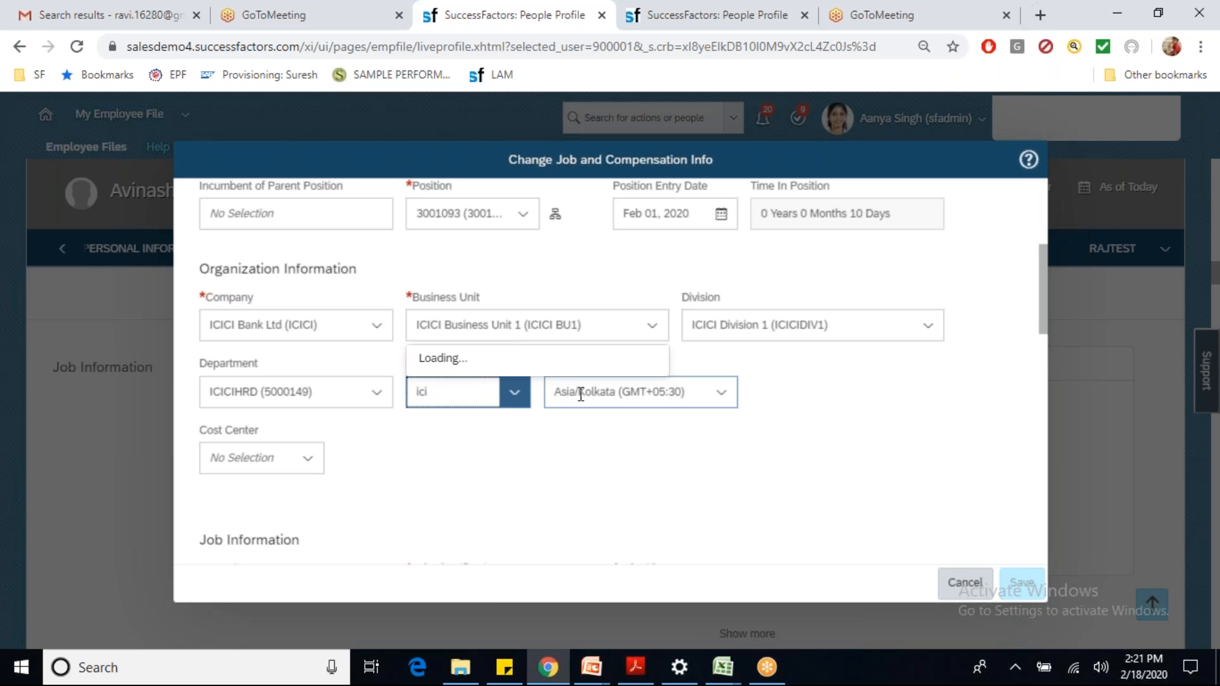
click(487, 340)
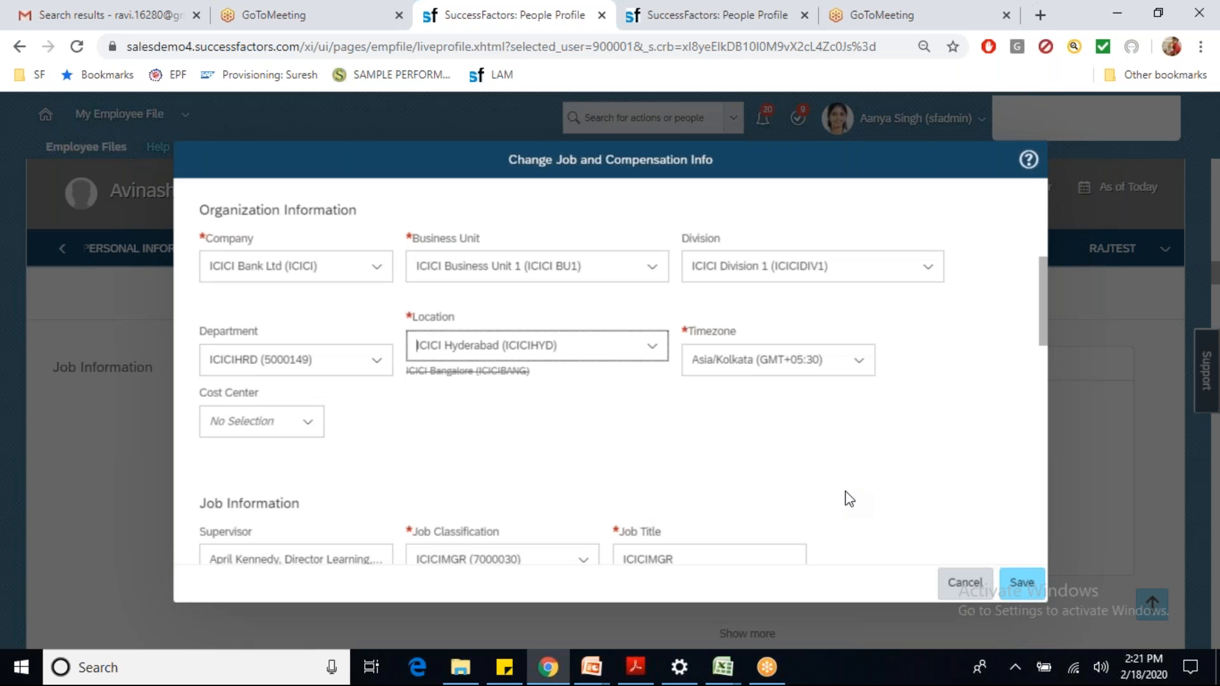
click(1014, 587)
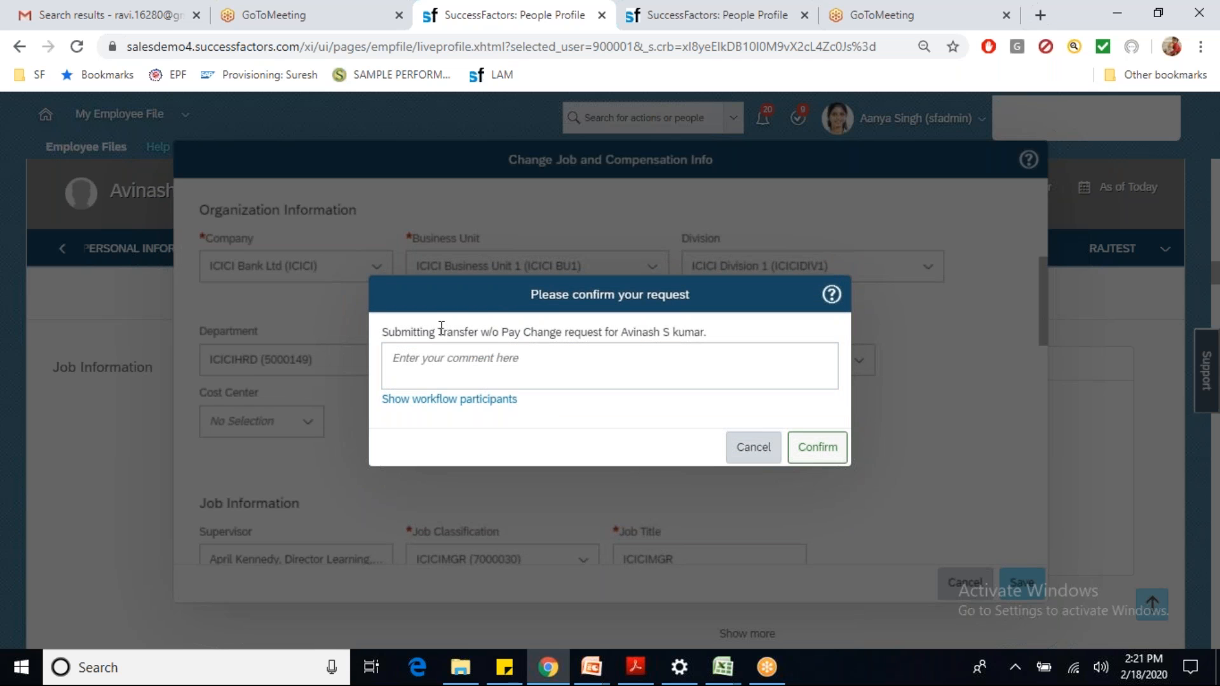
Step: Highlight 'Transfer w/o Pay Change' in the confirmation, then switch to the other People Profile tab
drag(441, 327, 533, 345)
mouse_move(570, 337)
mouse_down()
mouse_move(586, 336)
mouse_move(562, 337)
mouse_up()
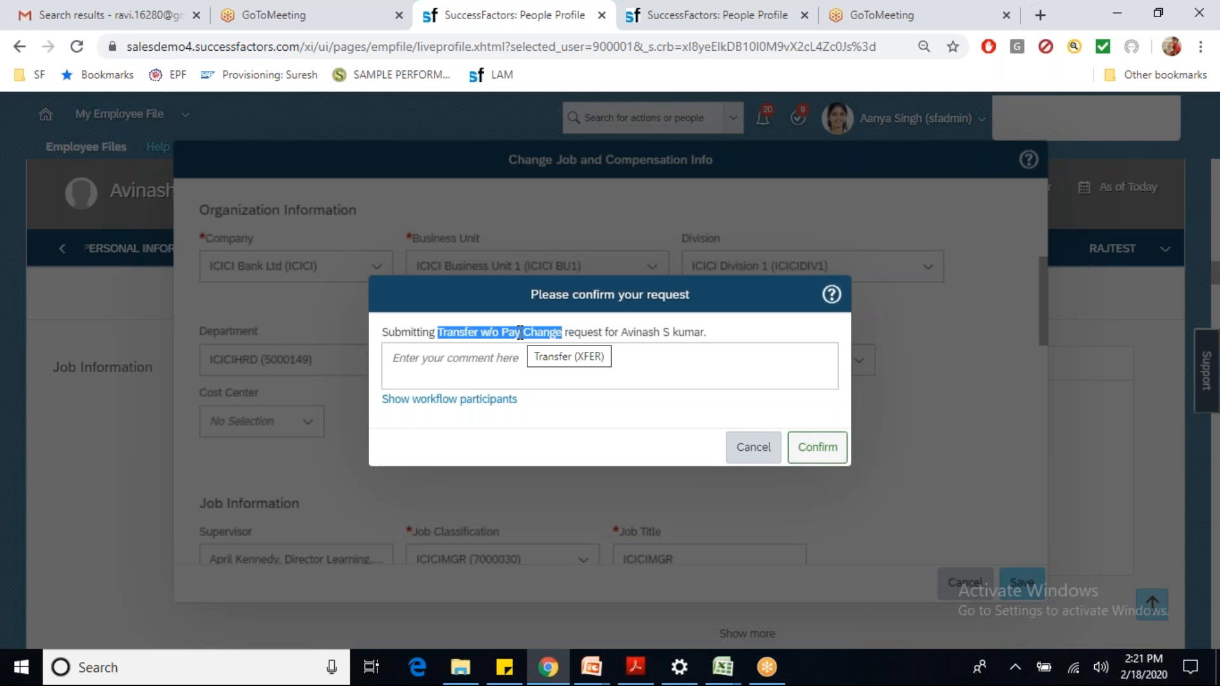
click(689, 24)
Step: Open Manage Organization, Pay and Job Structures via 'man org pay' and choose the Event Reason search type
click(604, 118)
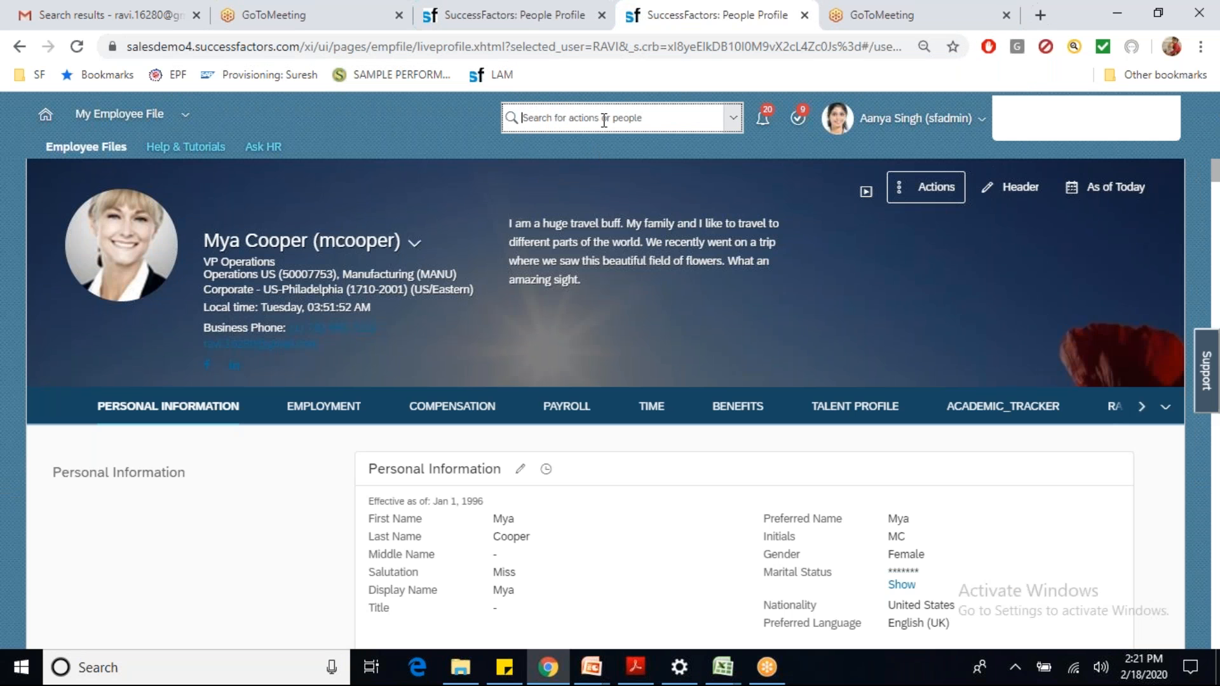
text(man org pay)
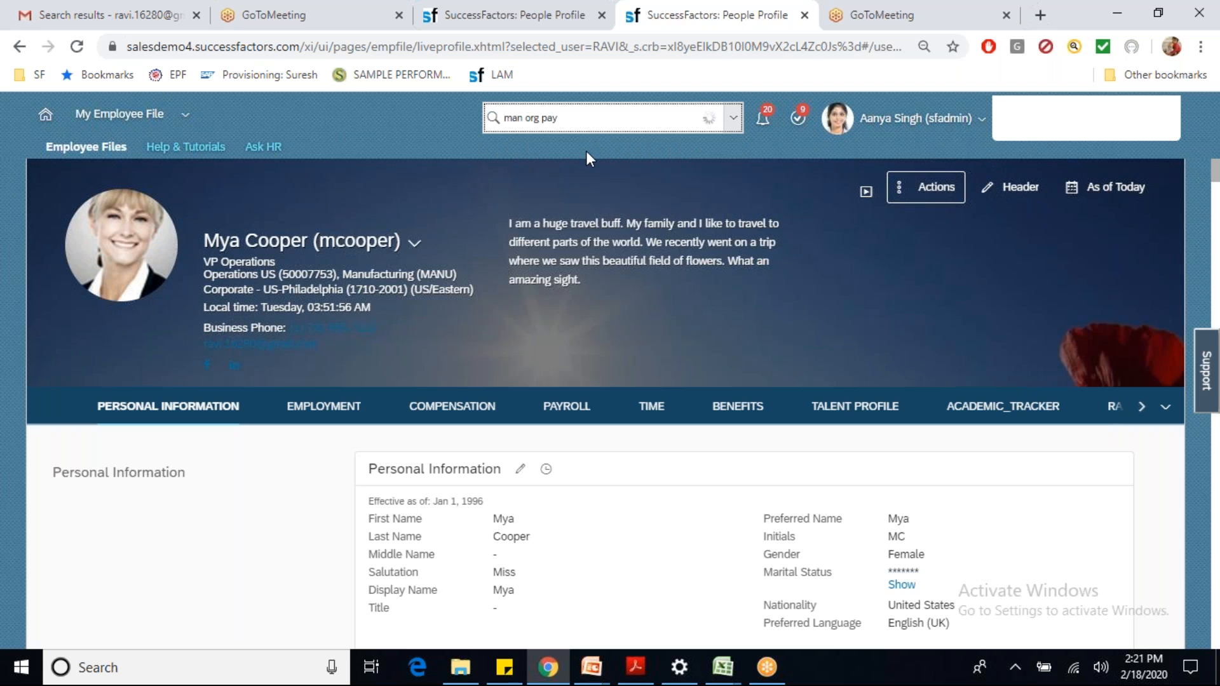
click(574, 157)
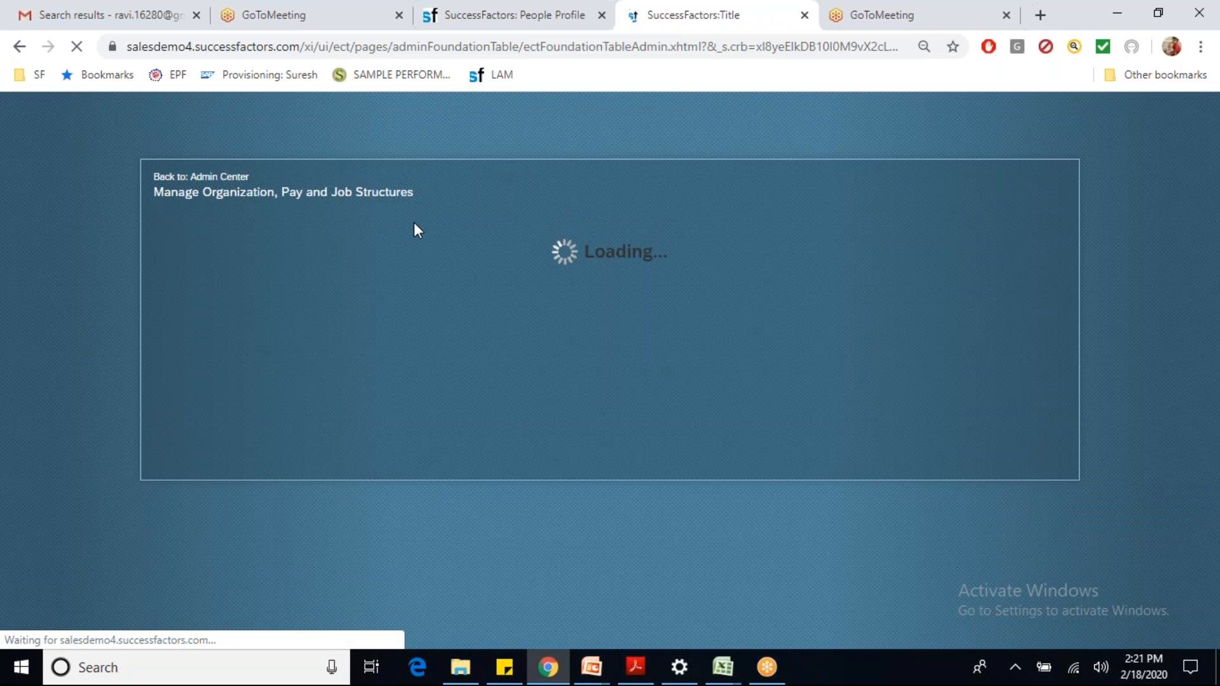
click(267, 227)
text(even)
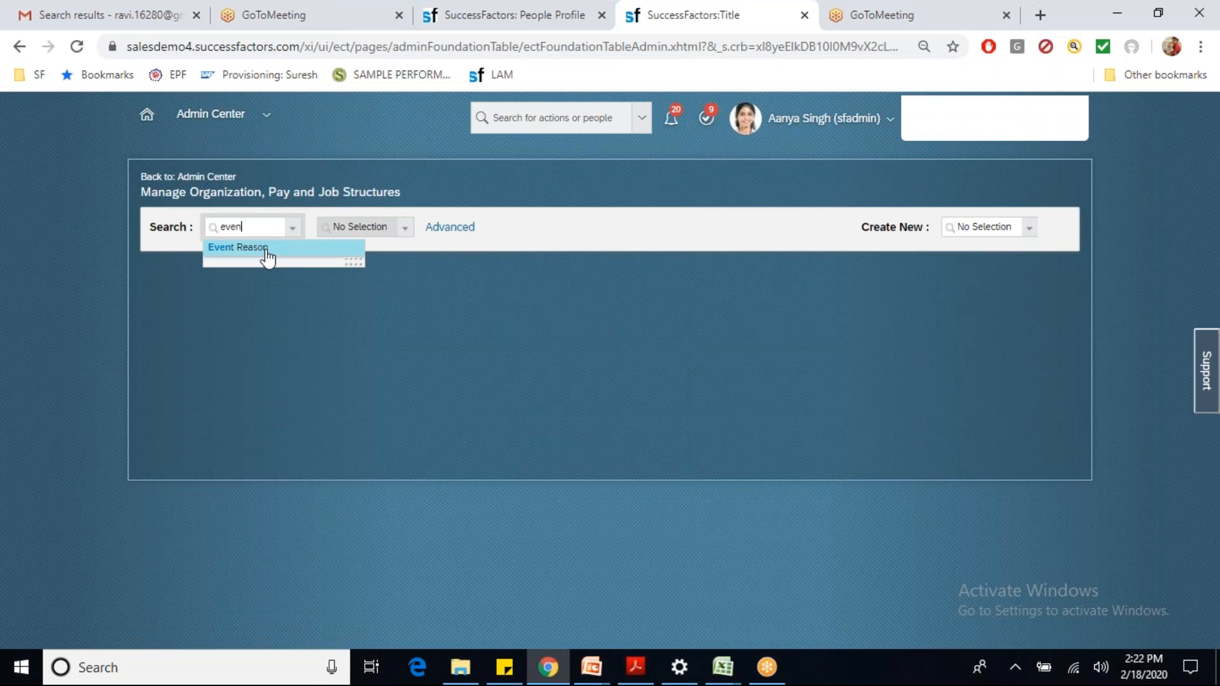
click(265, 251)
Step: Search Event Reasons for 'transfer' after 'xfer' finds nothing, checking the confirmation tab for comparison
click(354, 226)
text(xfer)
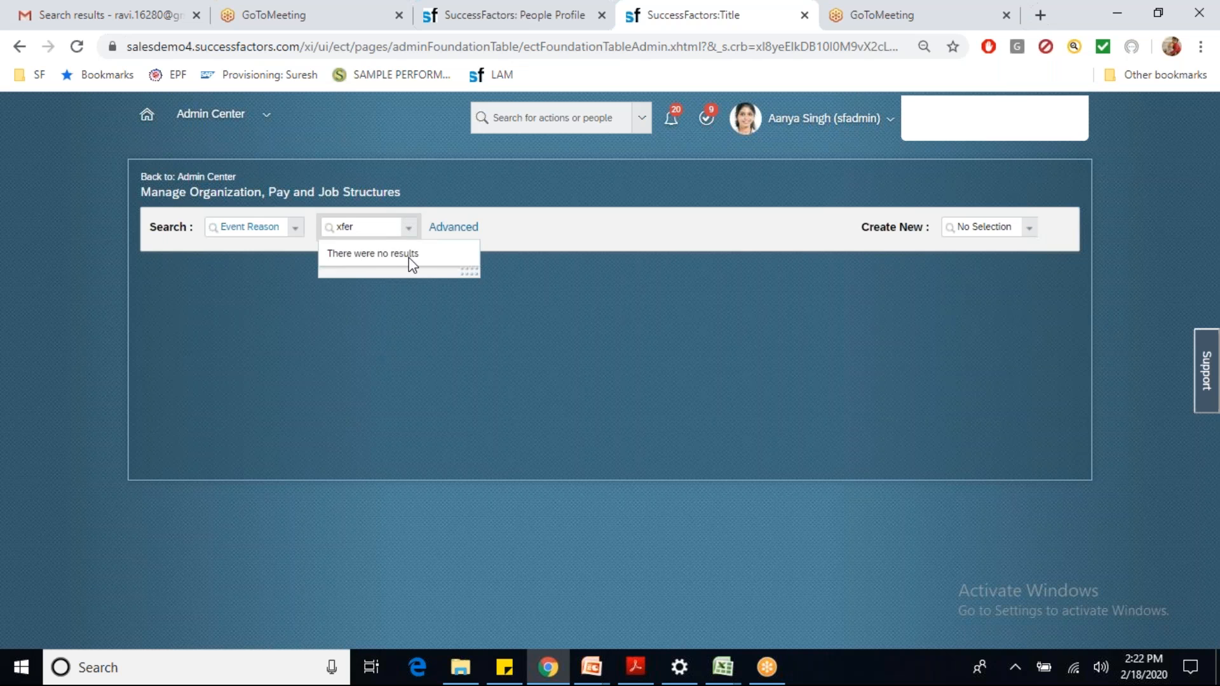
key(BackSpace)
key(BackSpace)
key(BackSpace)
key(BackSpace)
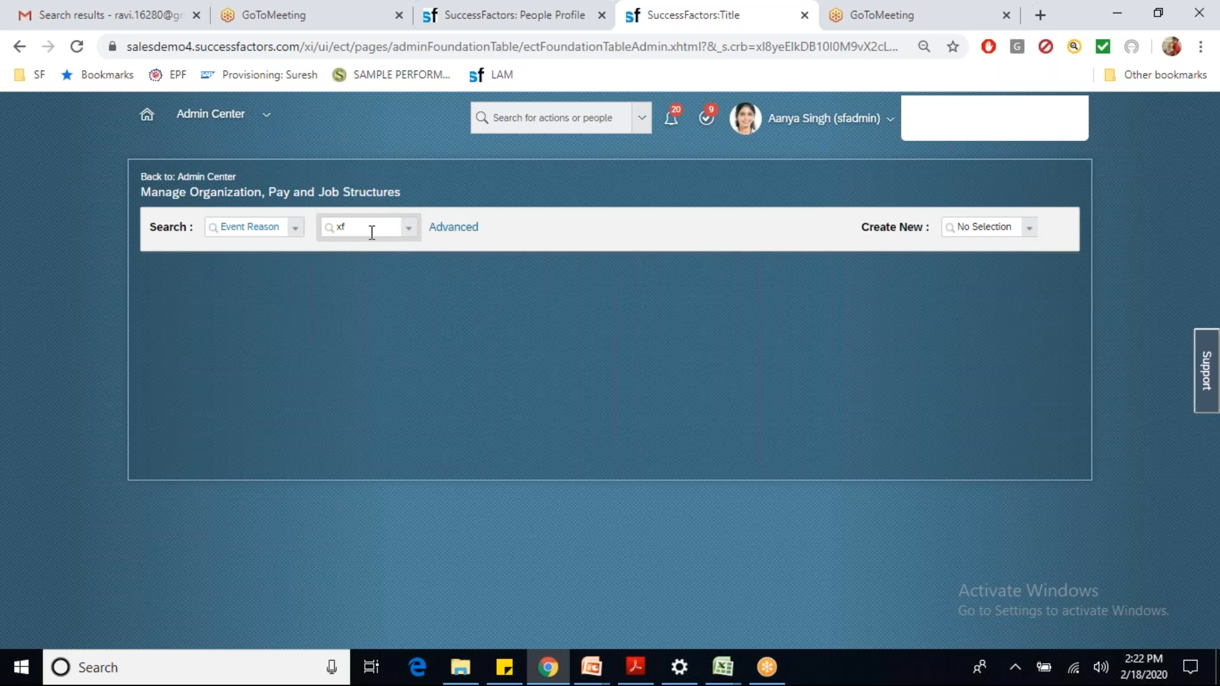
text(transfer)
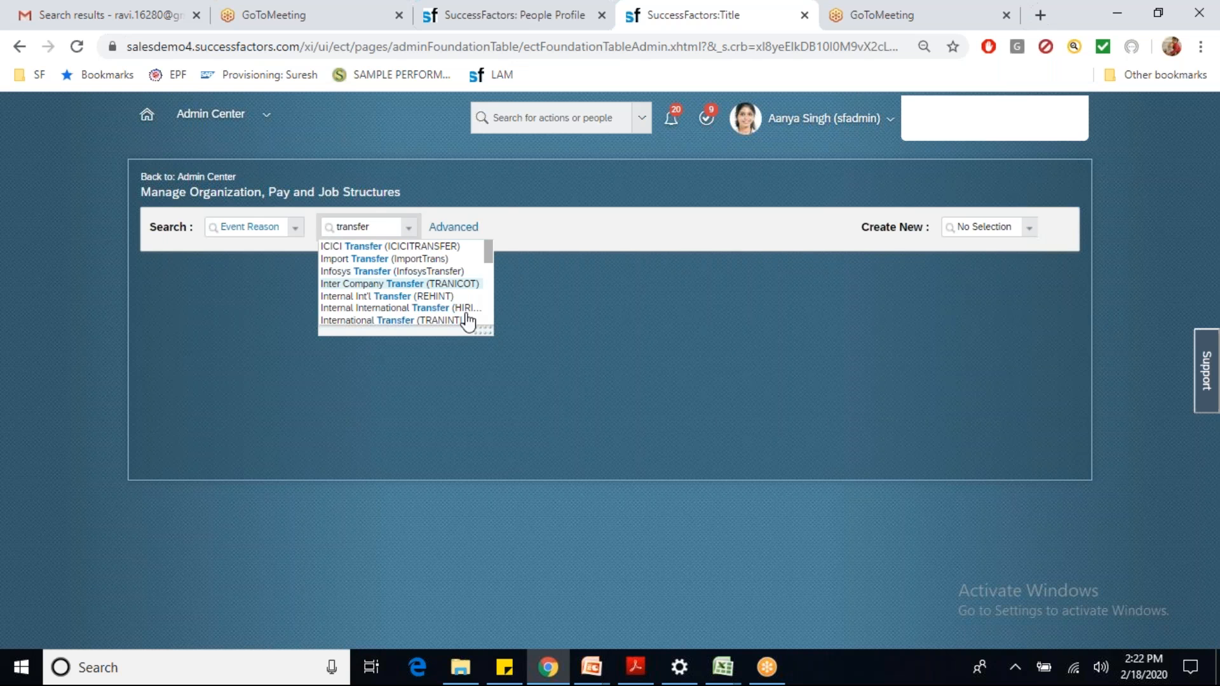
drag(484, 331, 543, 574)
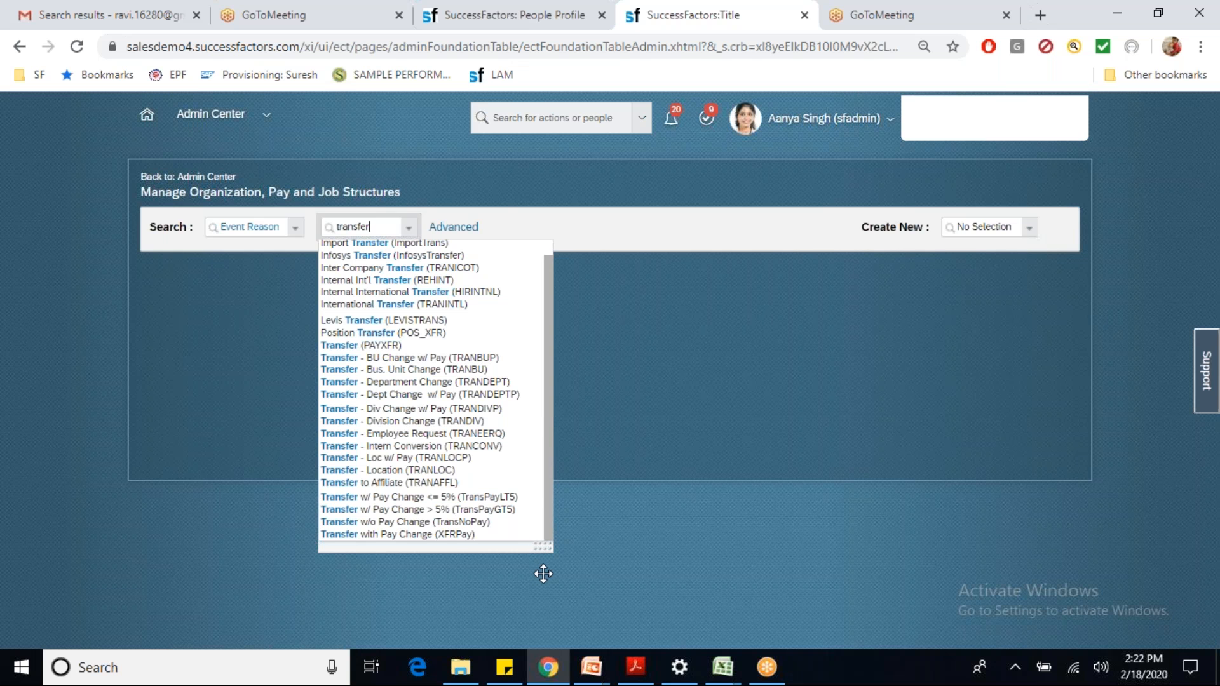
click(489, 28)
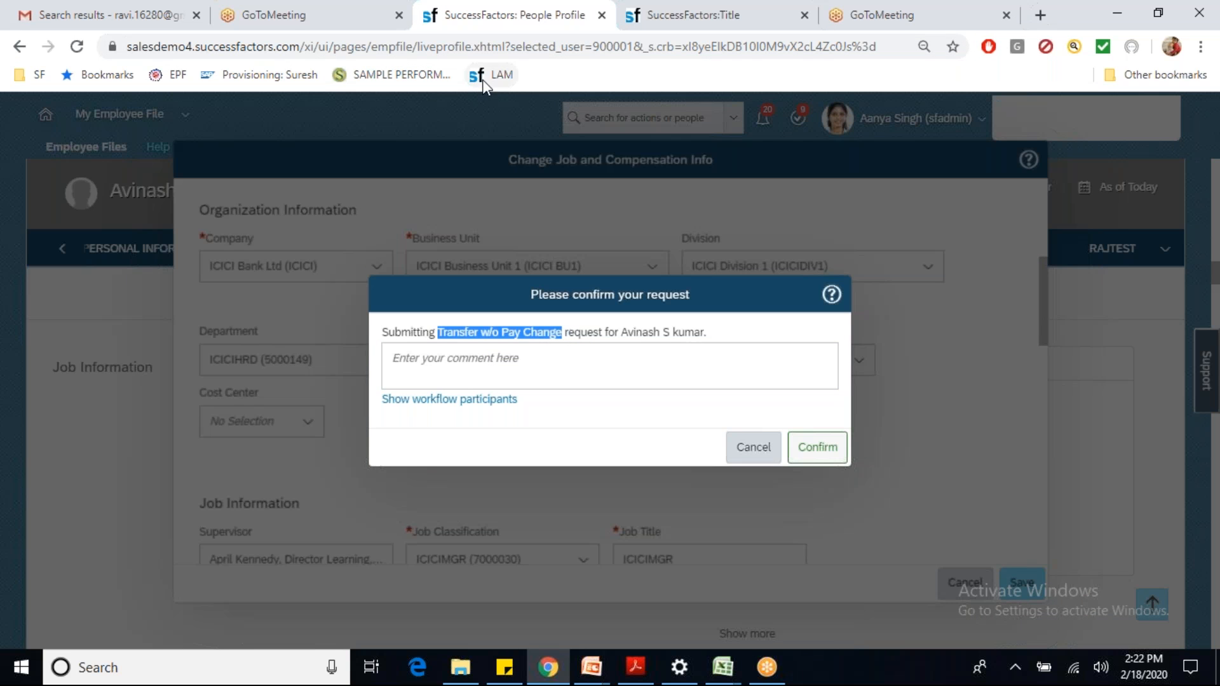
click(638, 26)
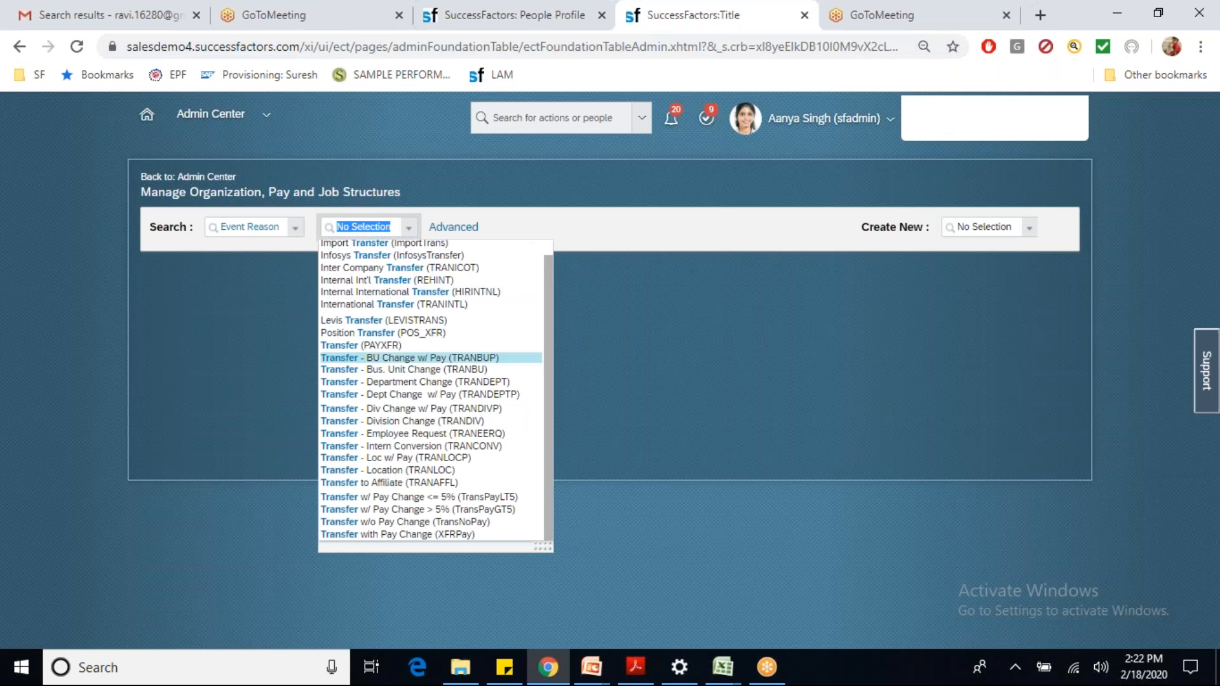
text(XFER)
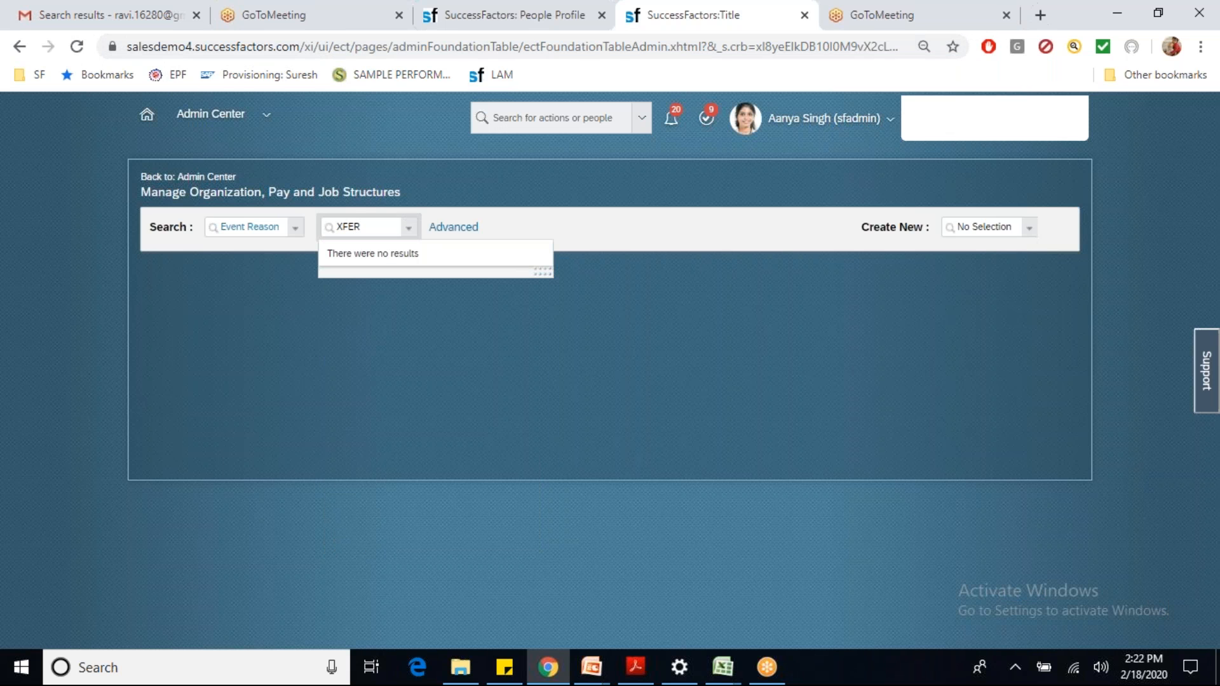
key(BackSpace)
key(BackSpace)
key(BackSpace)
key(BackSpace)
text(tra)
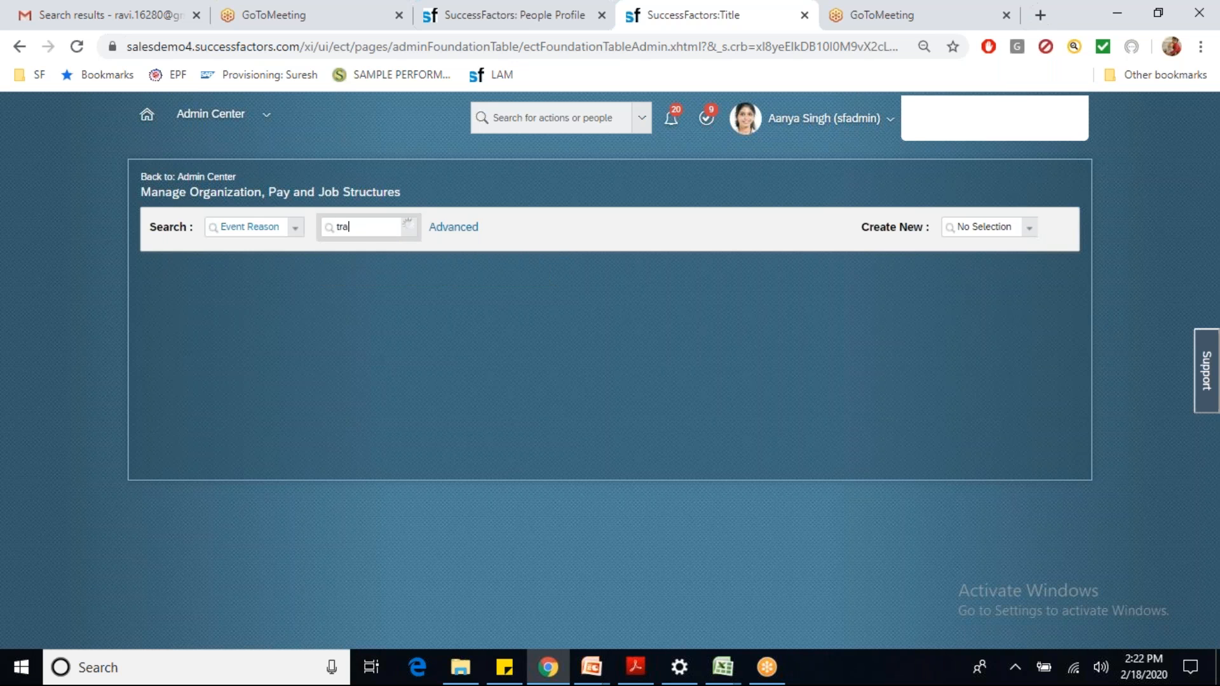
text(nsfer)
Step: Select Transfer w/o Pay Change (TransNoPay) from the enlarged list of Transfer event reasons
click(516, 18)
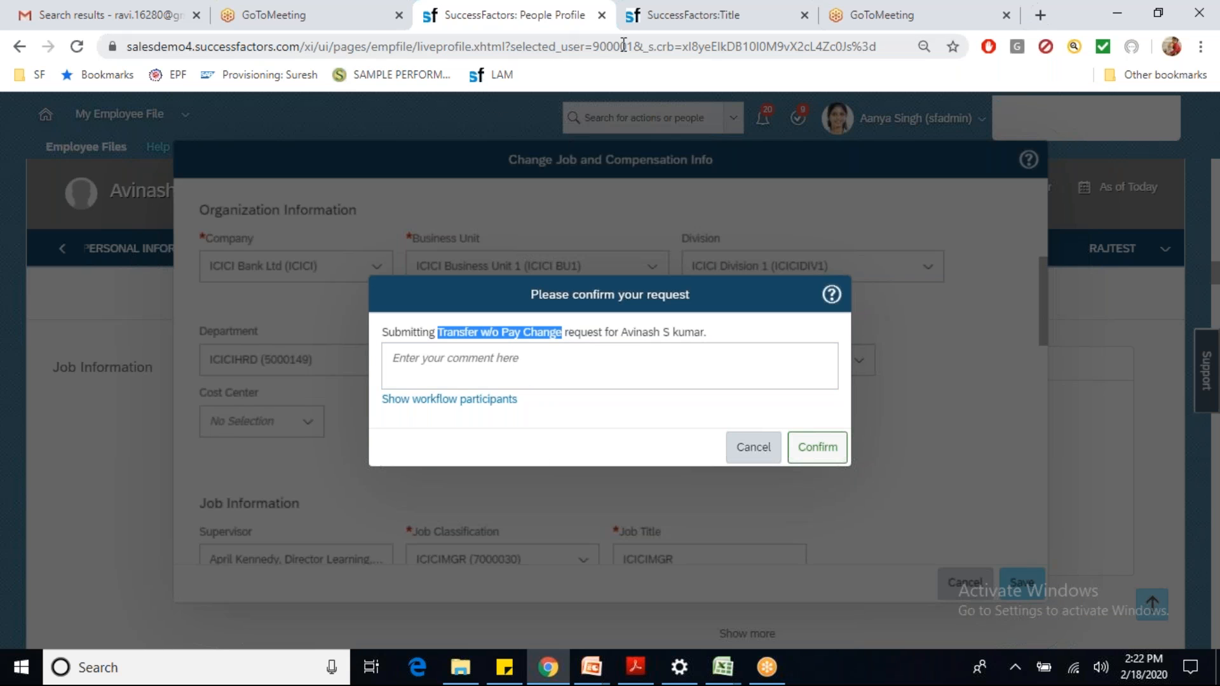
click(655, 24)
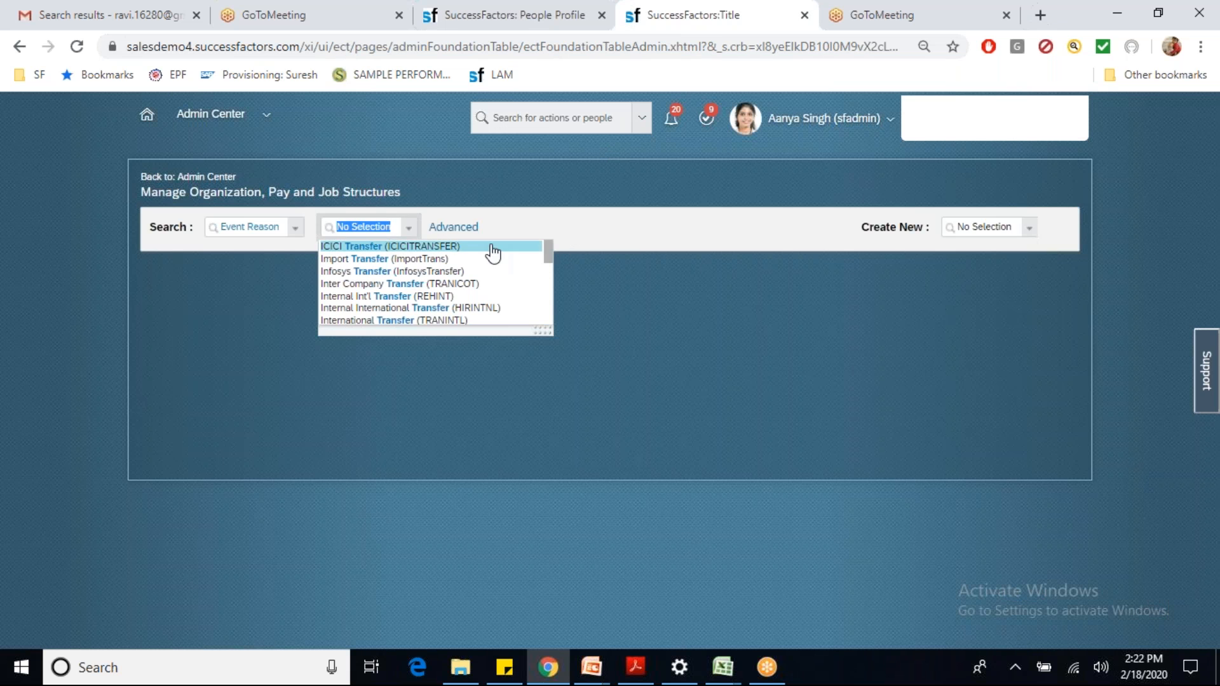
drag(548, 330, 616, 550)
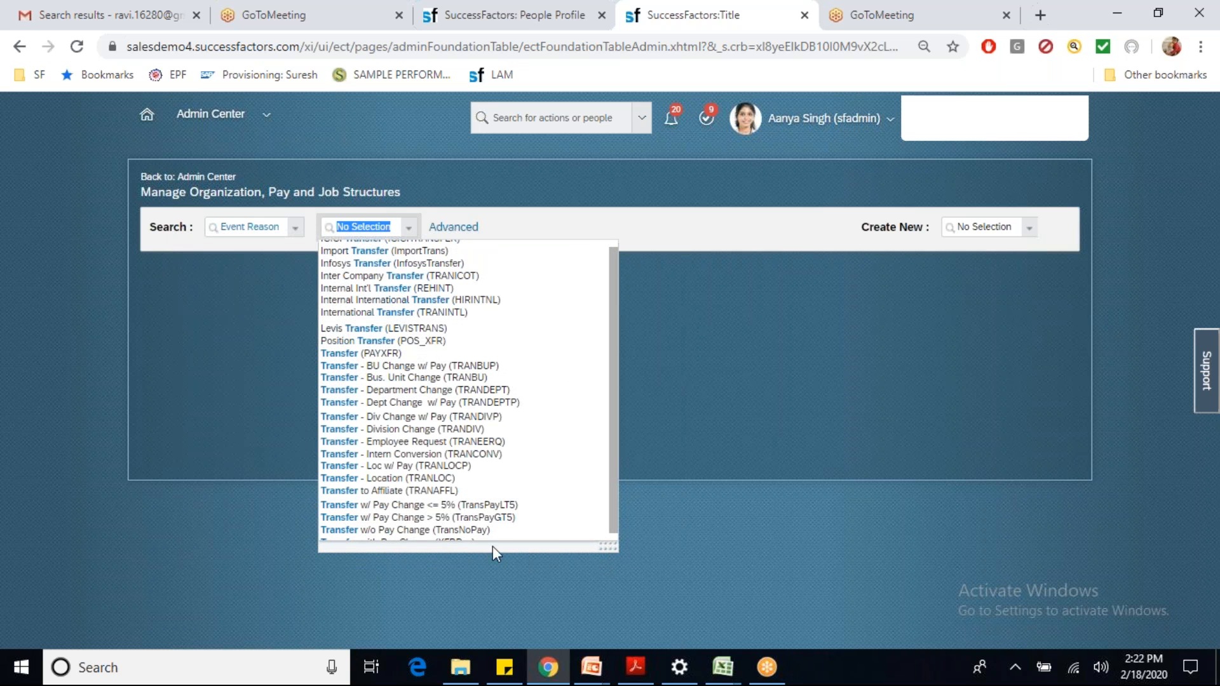
scroll(613, 525, down, 1)
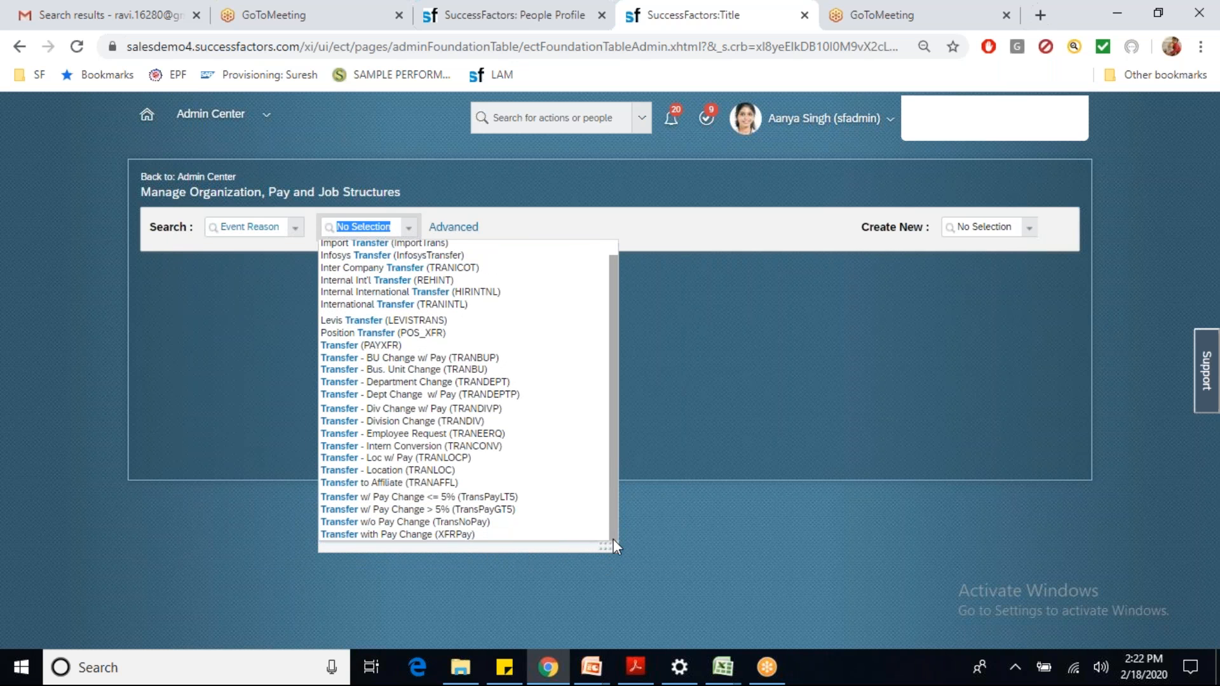
click(426, 523)
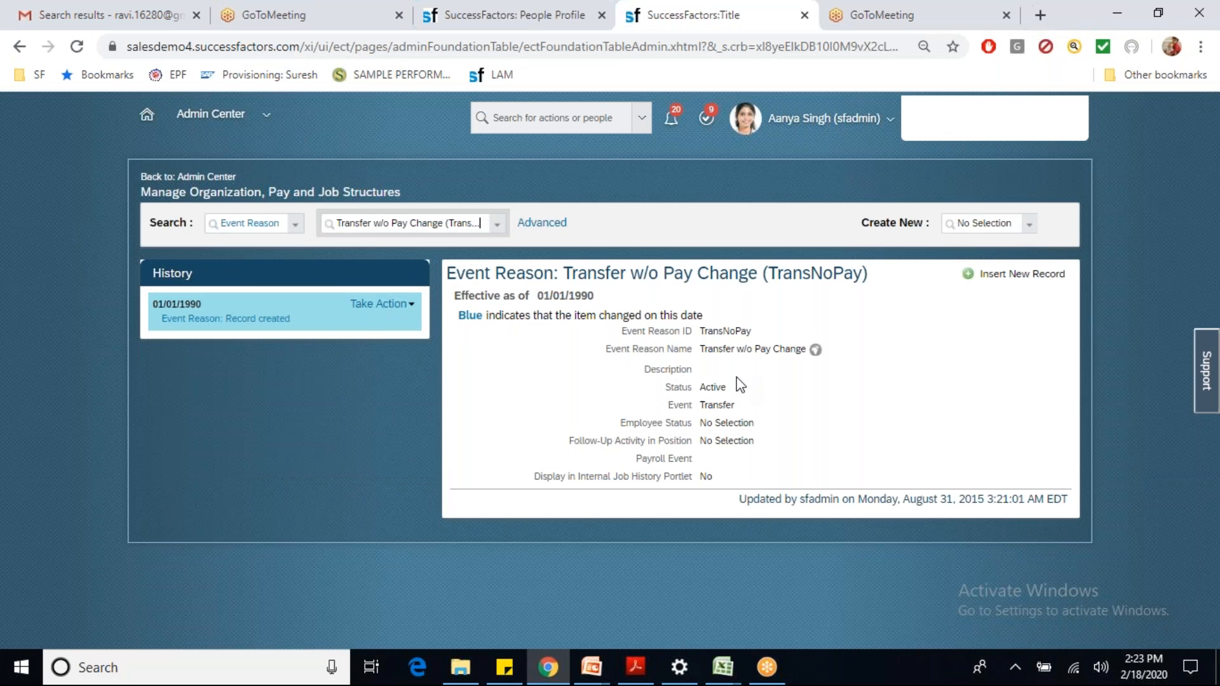
Step: Mark the event reason name and compare it against the pending confirmation request
drag(700, 349, 804, 349)
click(513, 17)
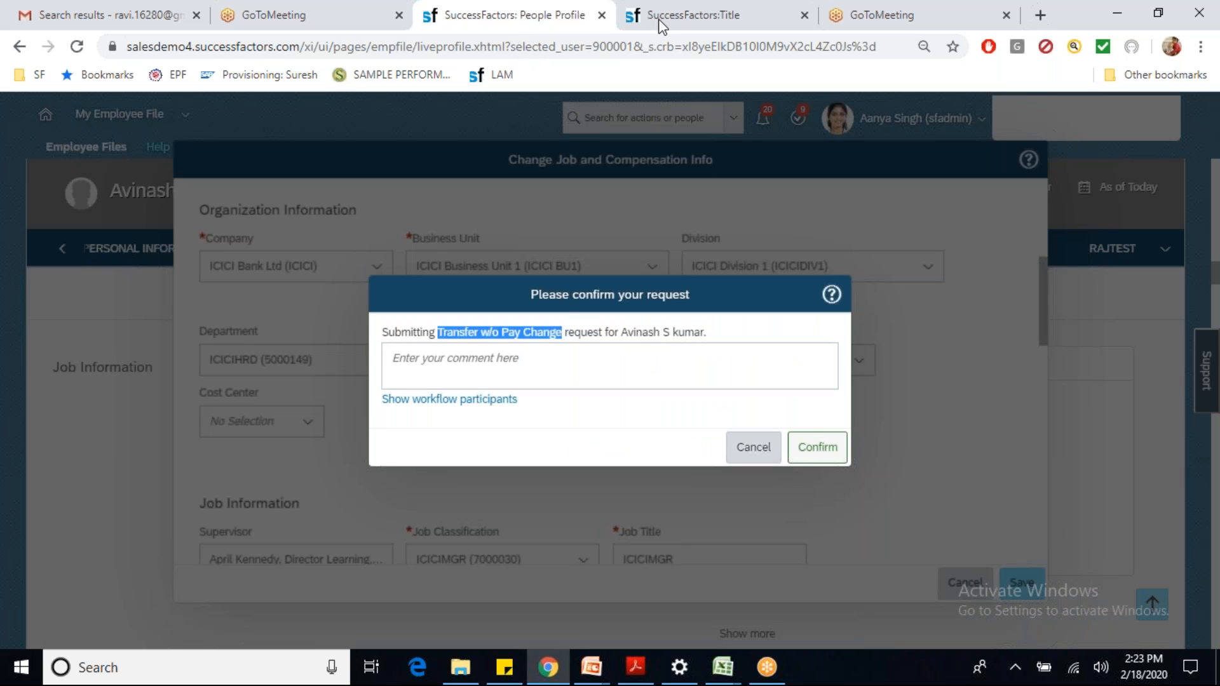
click(693, 15)
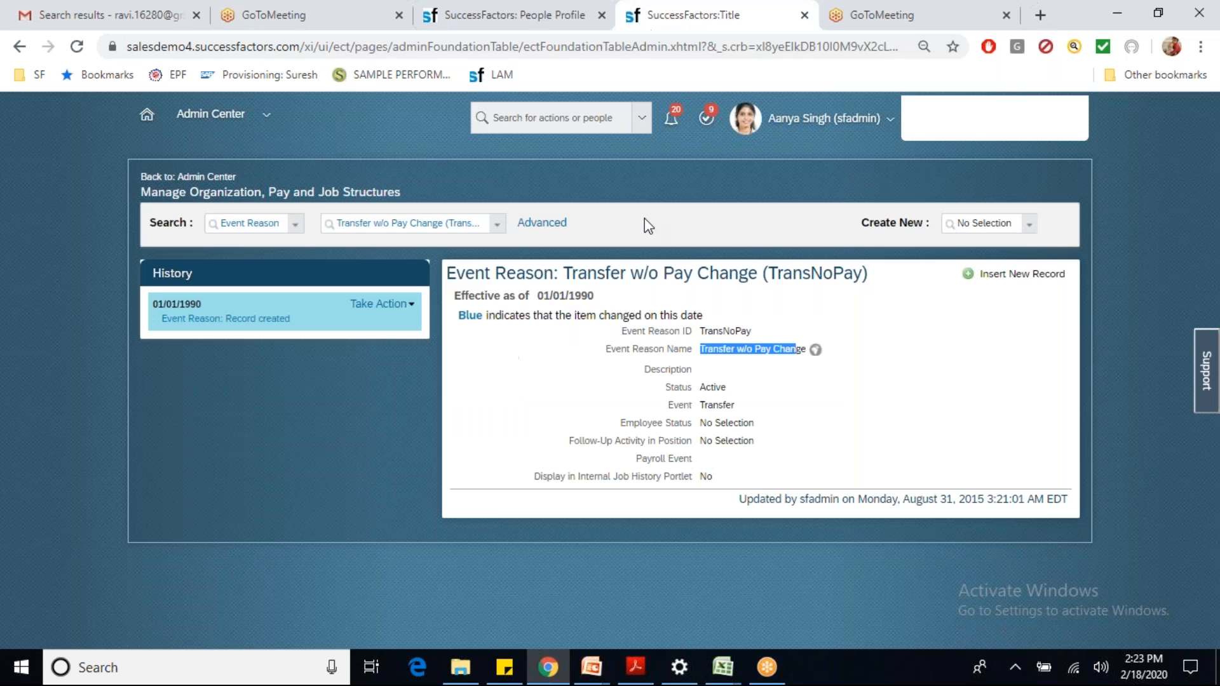
Step: Look up the Transfer (XFER) workflow under the Workflow search type, then return to the confirmation
click(255, 217)
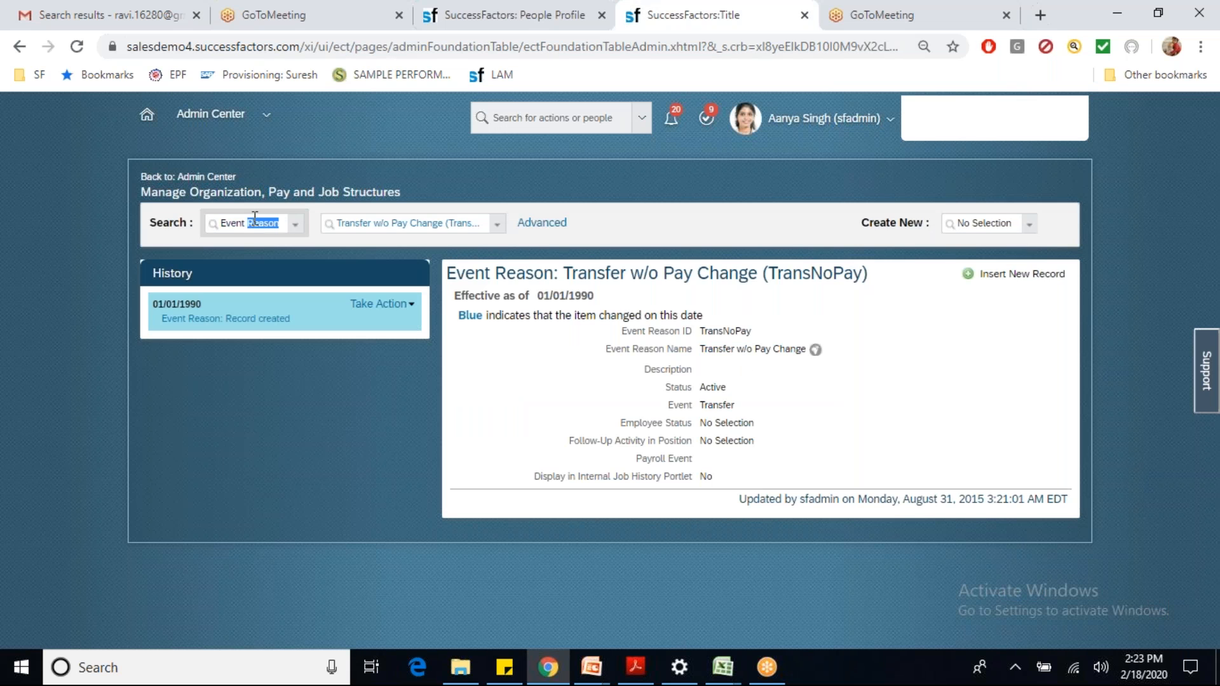
text(work)
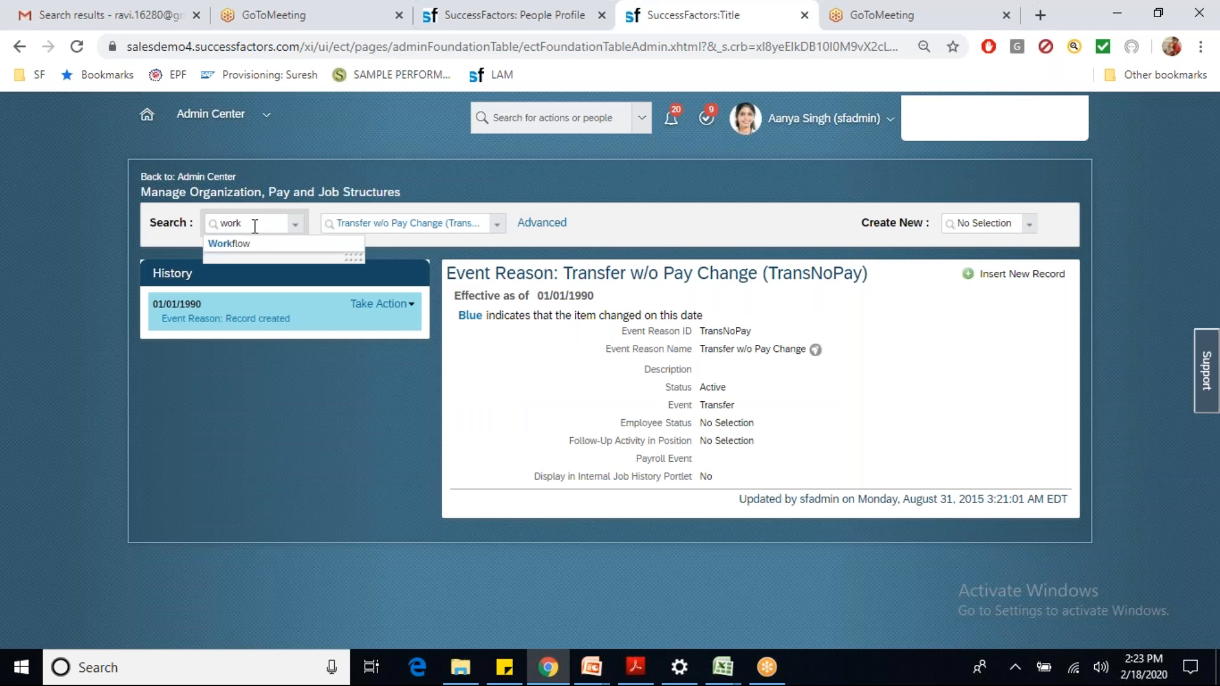
click(253, 244)
click(336, 228)
text(S)
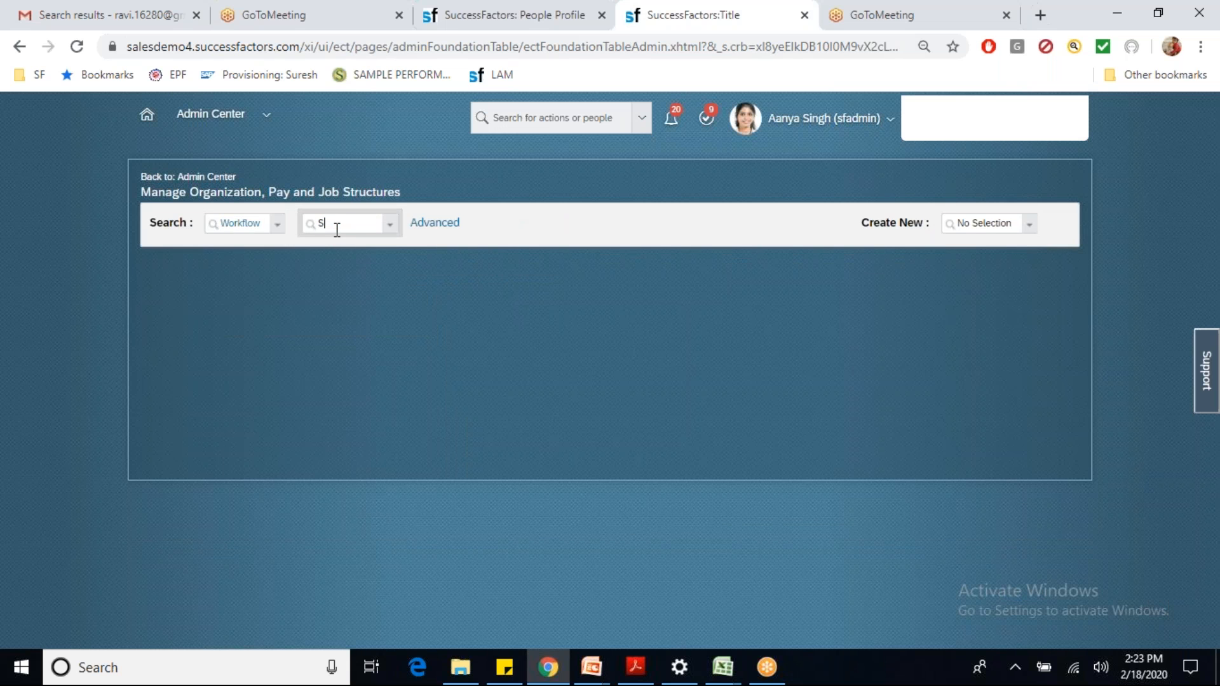
key(BackSpace)
text(XFER)
click(342, 247)
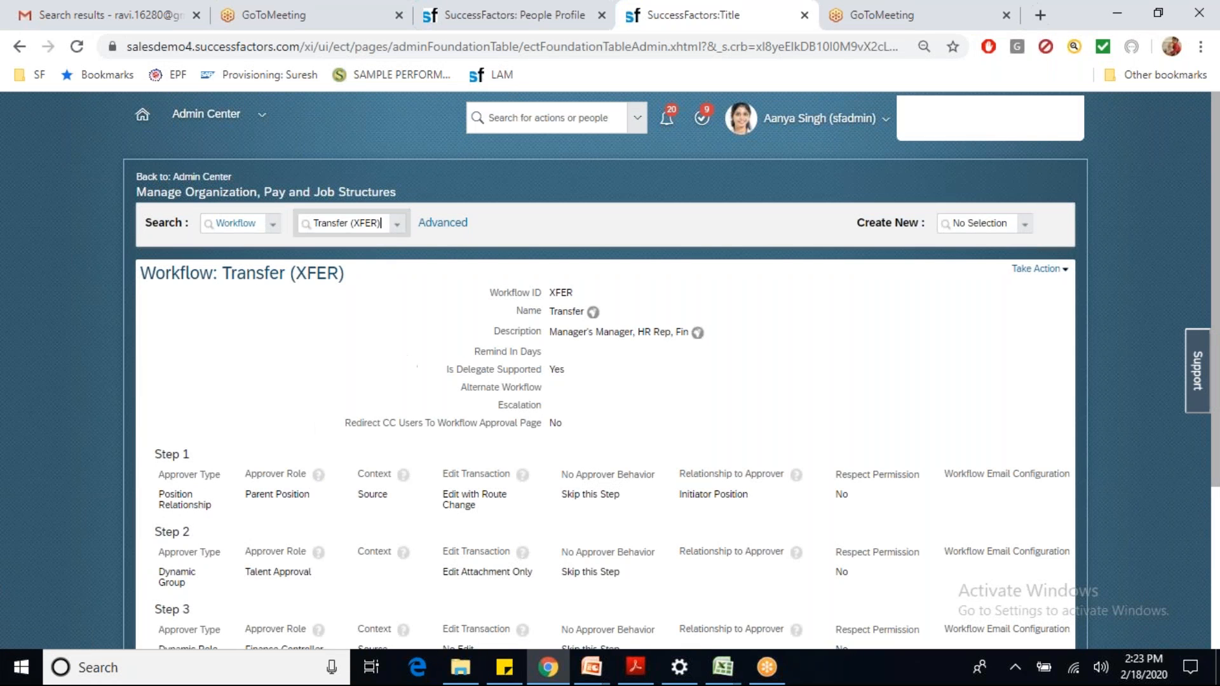
click(486, 29)
Step: Show the workflow participants (three approvers, one contributor), then cancel the confirmation without submitting
click(493, 401)
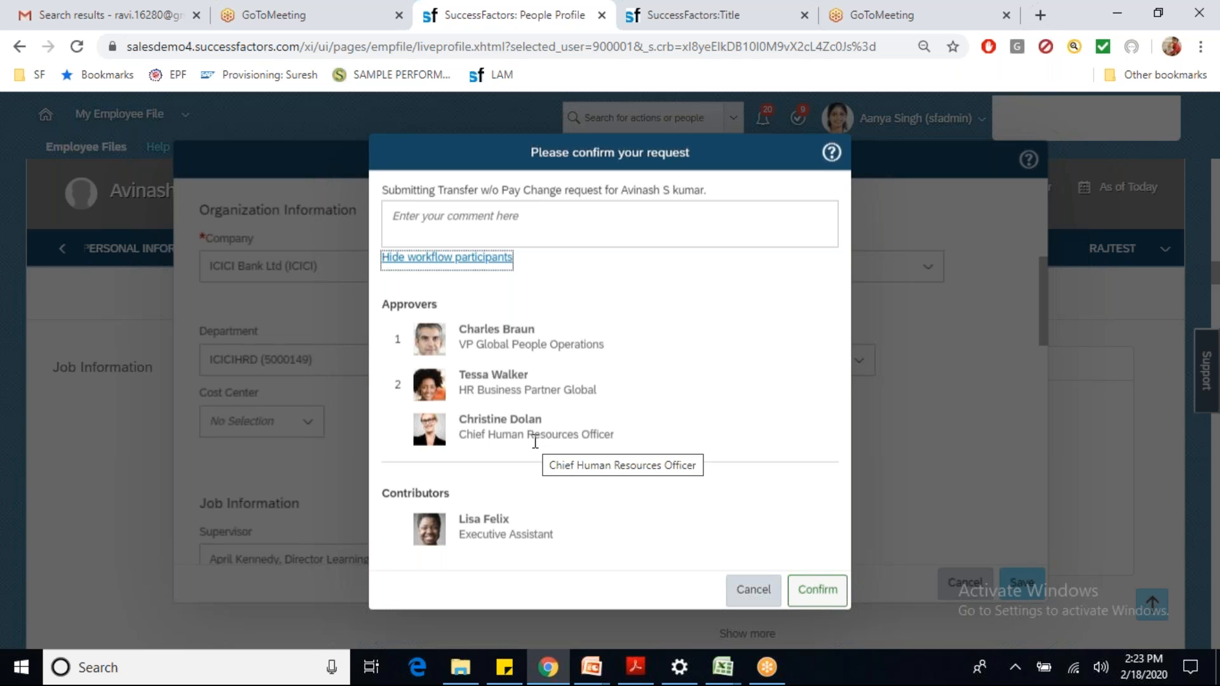
click(755, 590)
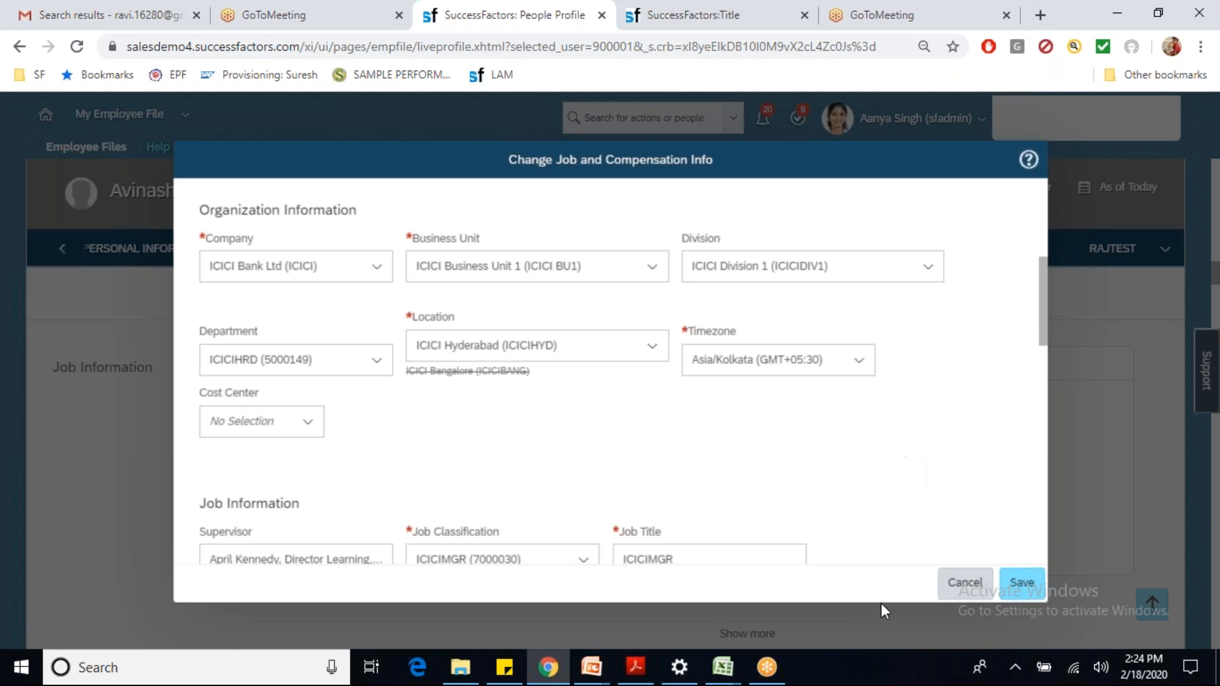
click(965, 582)
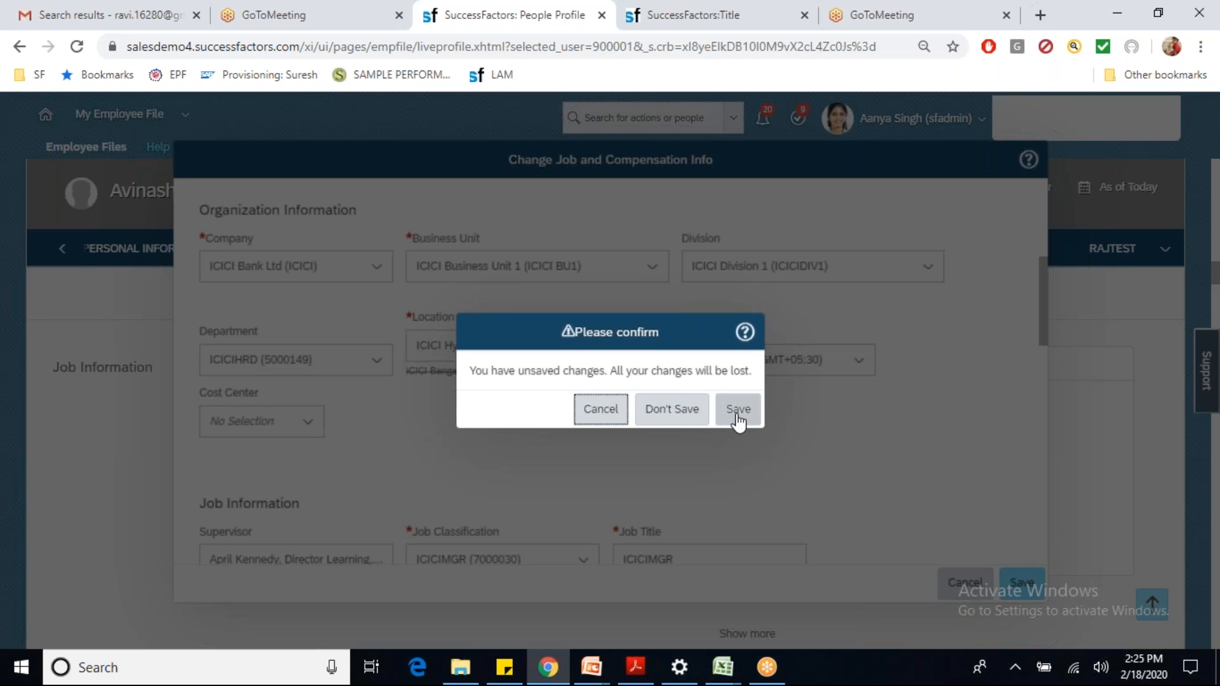
click(594, 413)
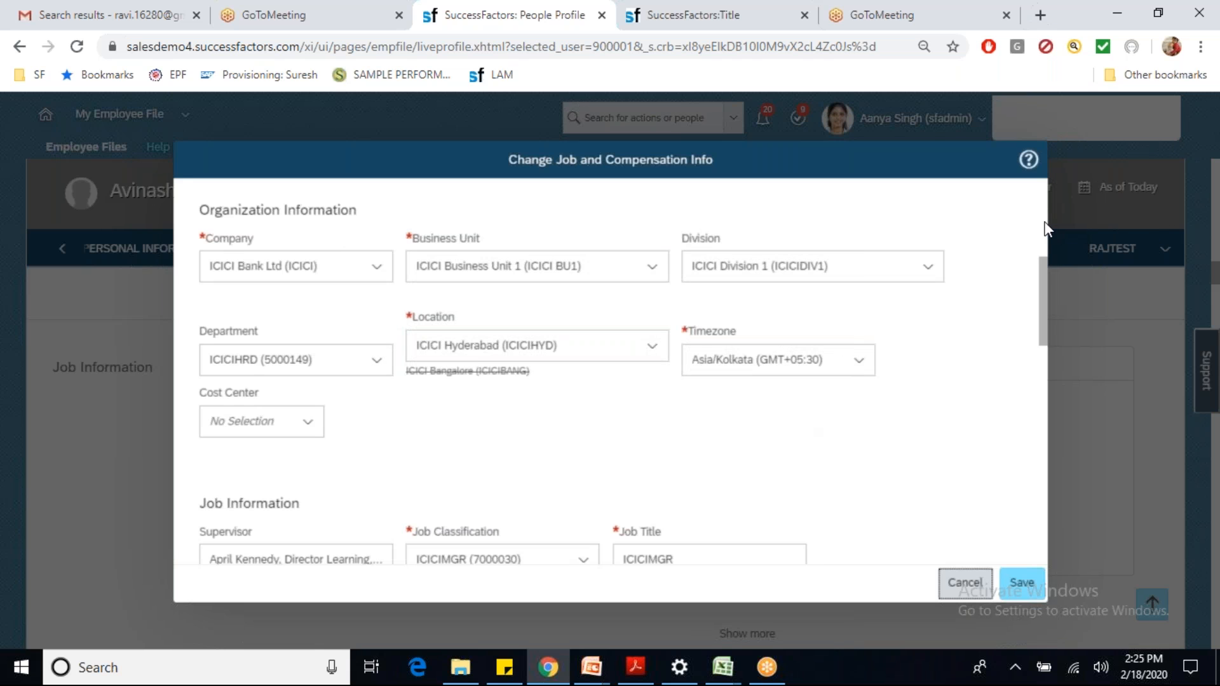
scroll(1043, 223, up, 5)
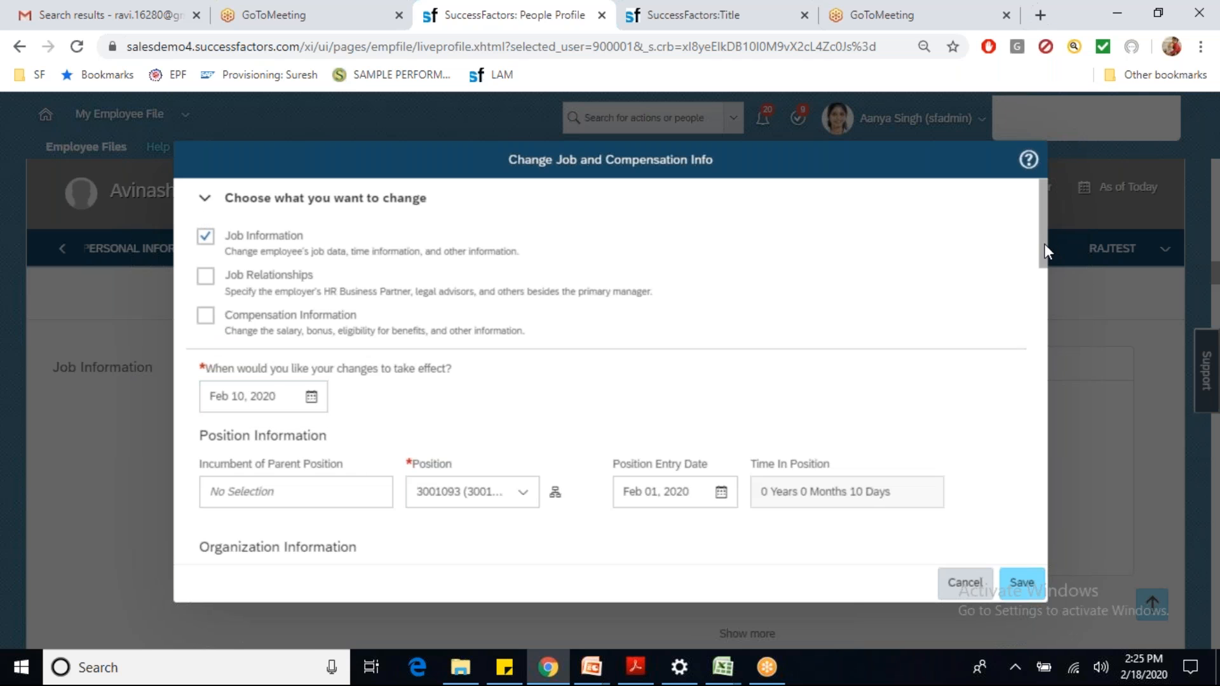
scroll(1044, 244, down, 8)
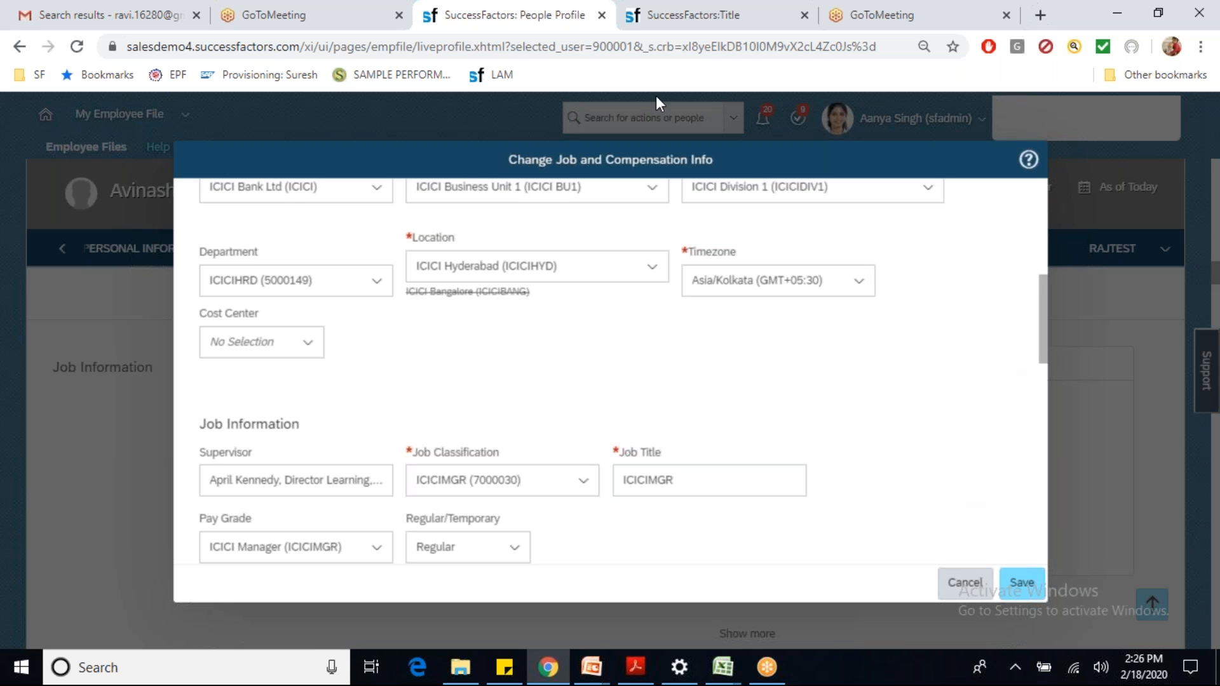
Step: From the admin tab, search 'don bus rul' and open Configure Business Rules
click(668, 29)
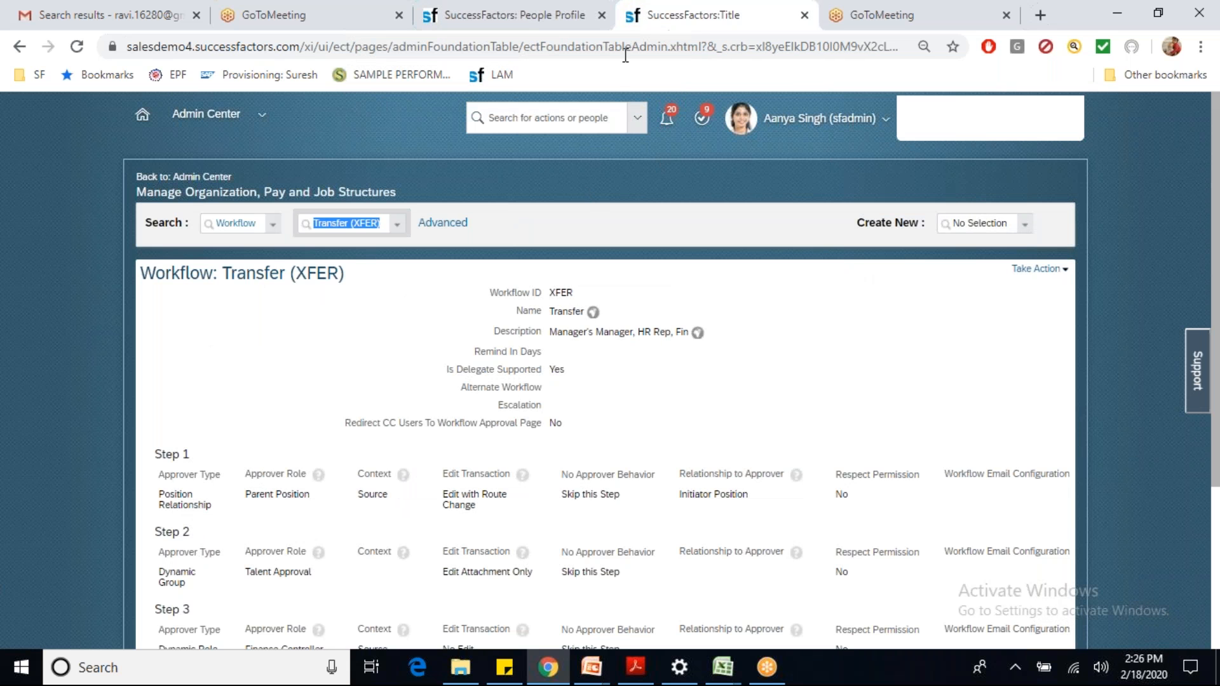
click(559, 119)
text(don bus r)
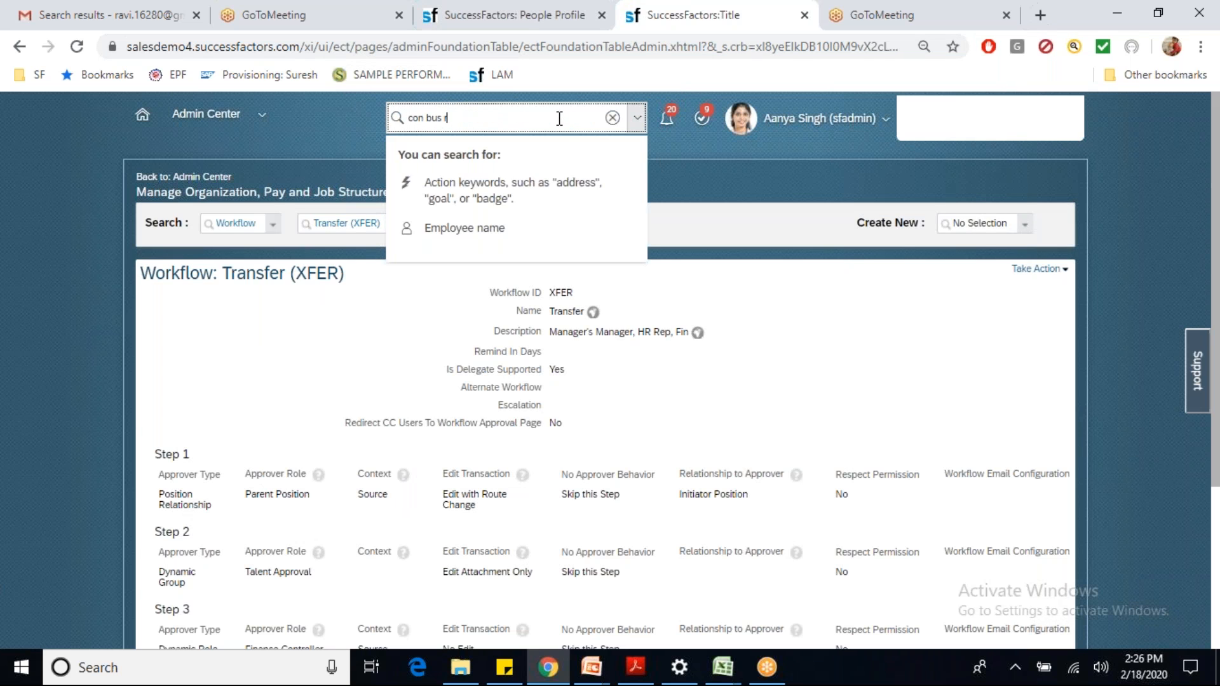
text(ul)
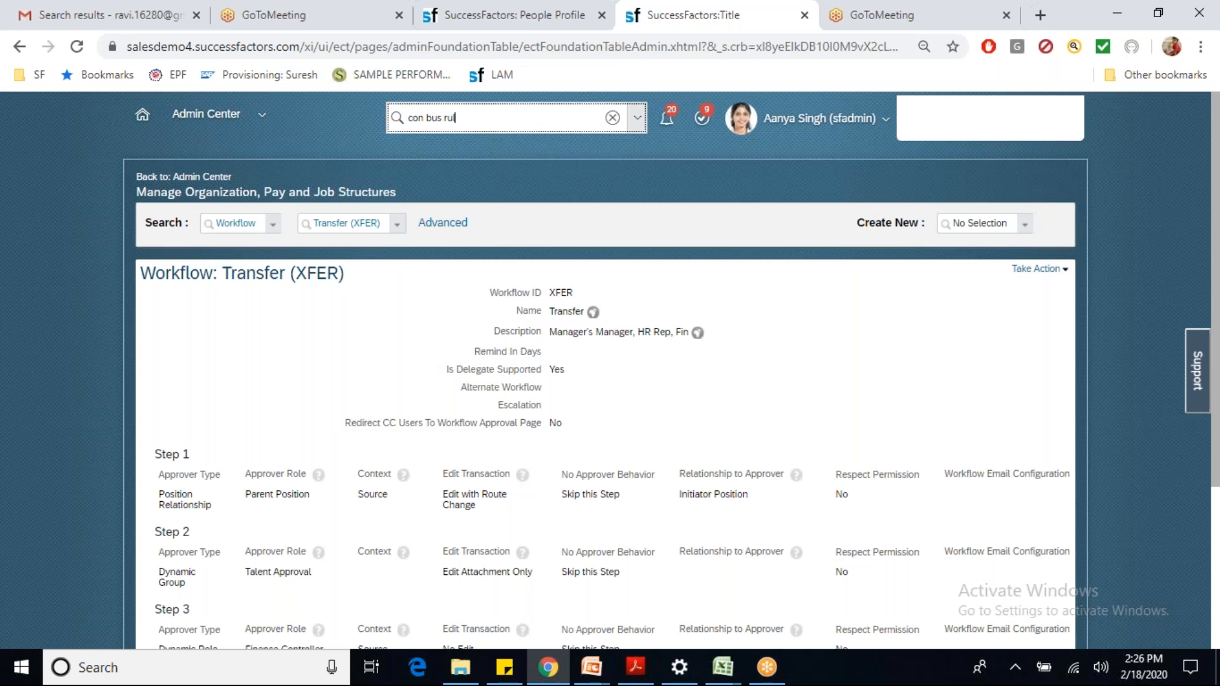
key(Return)
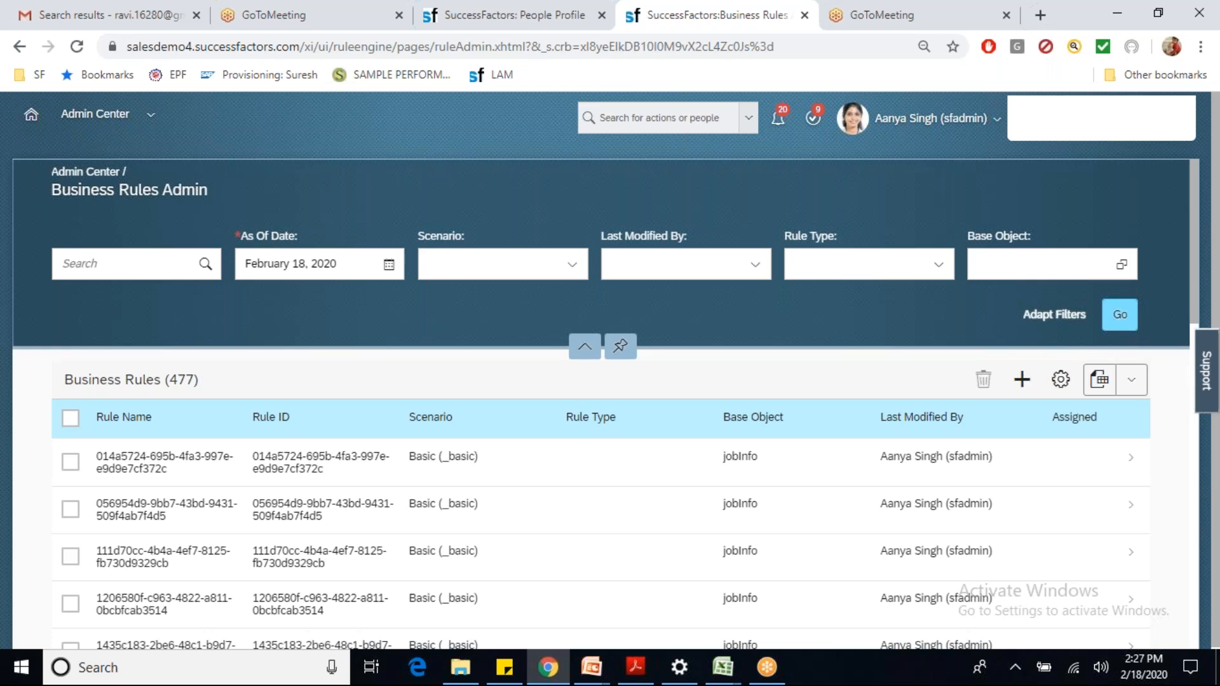
Step: Start a new business rule with the Basic scenario selected, then return to the job change form
click(1018, 385)
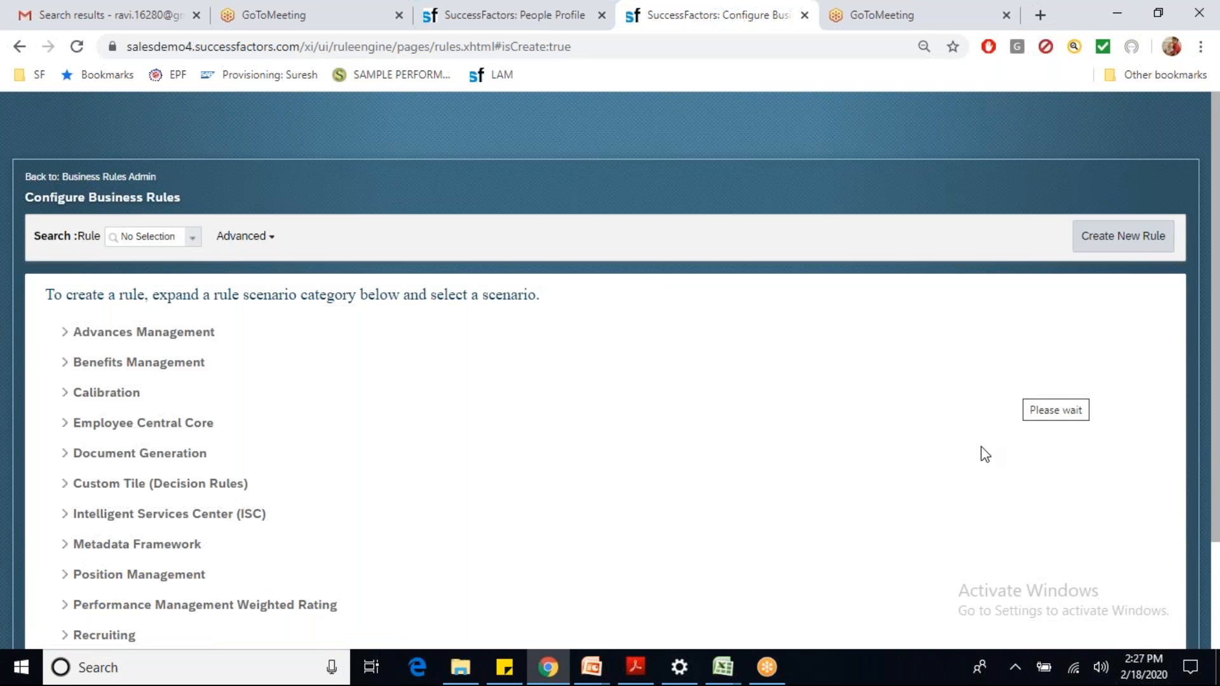
drag(1214, 331, 1218, 499)
click(64, 593)
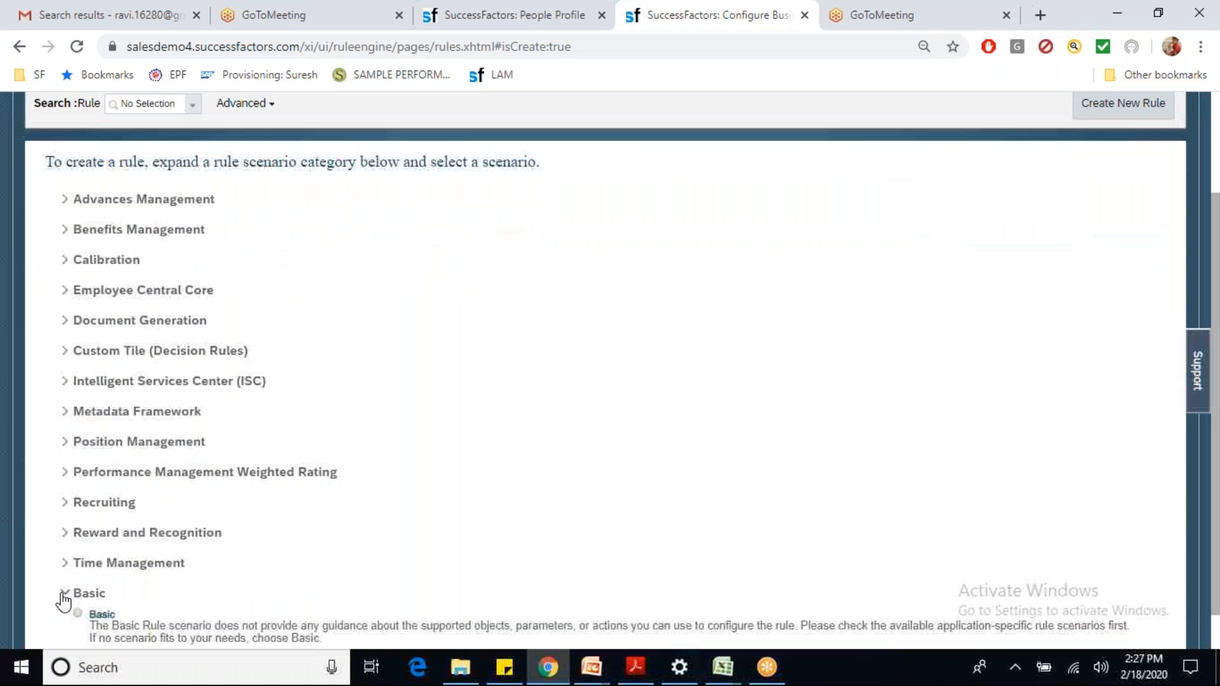
click(77, 614)
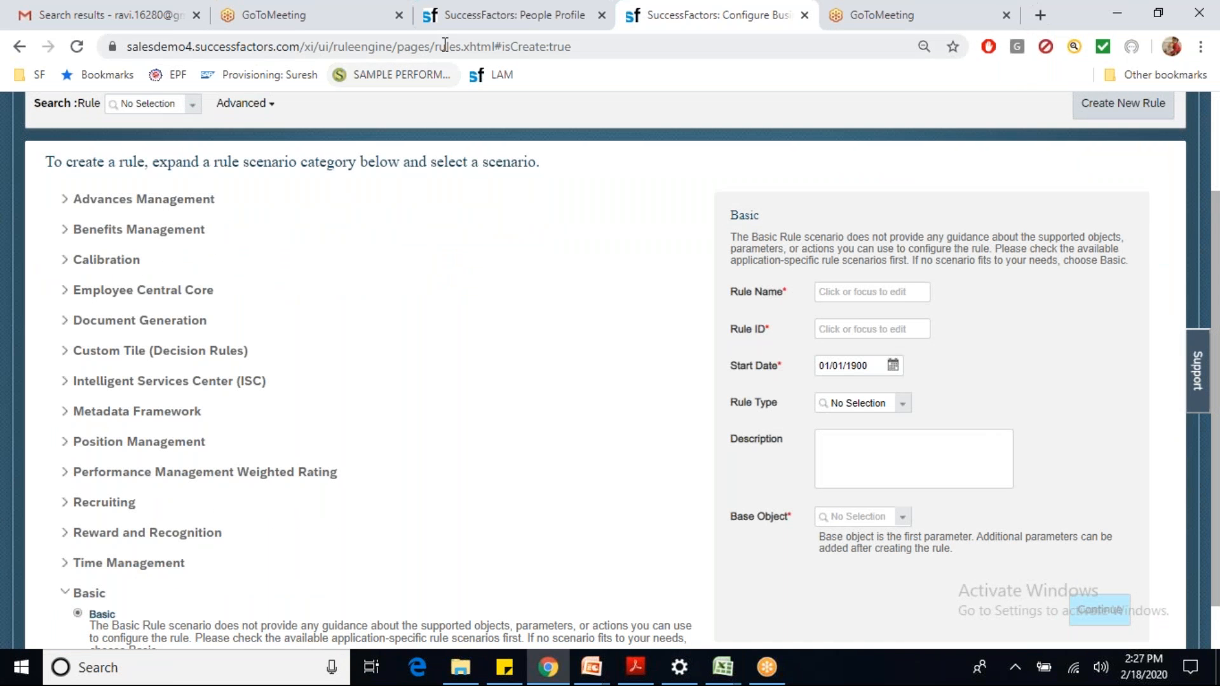
click(502, 15)
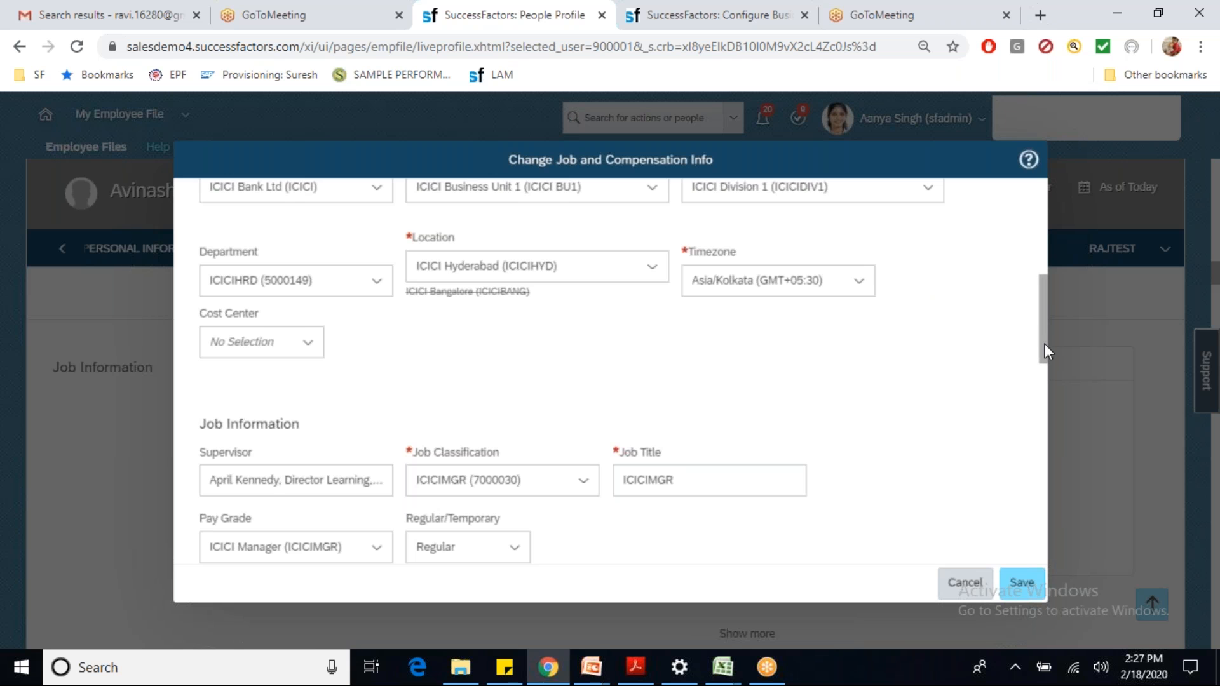
Step: Switch Location between ICICI Bangalore and ICICI Hyderabad, ending on ICICI Bangalore (ICICIBANG)
drag(1045, 343, 1034, 238)
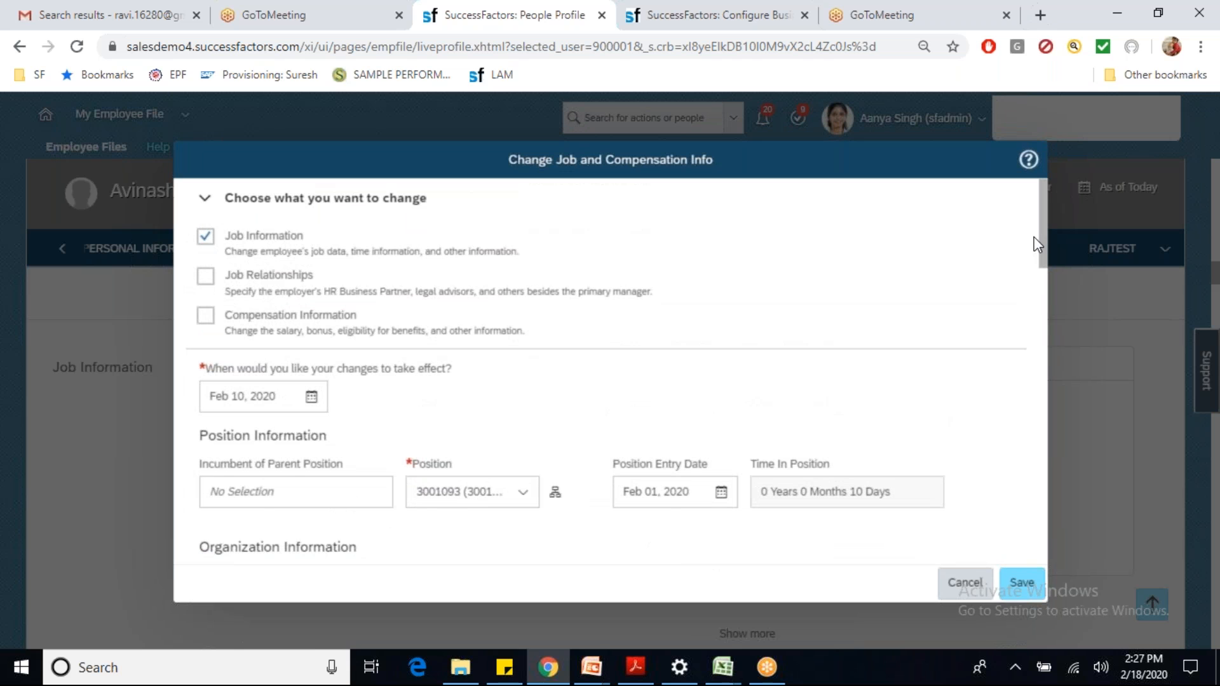
drag(1046, 250, 1049, 333)
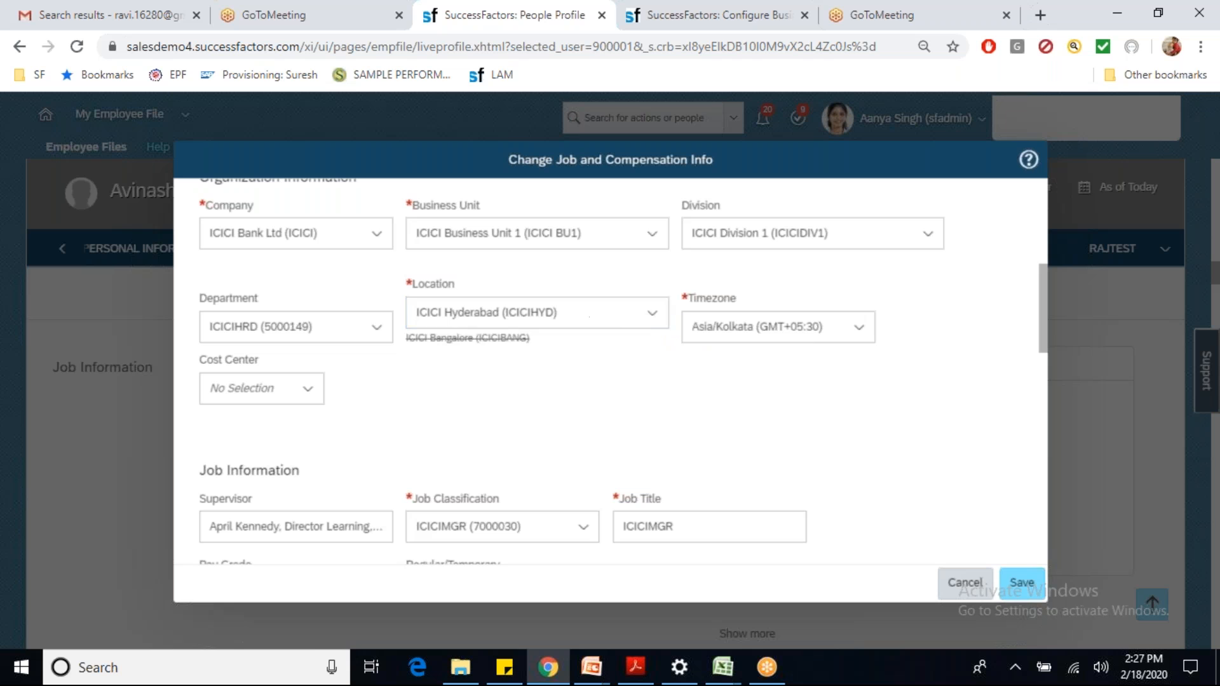
click(654, 315)
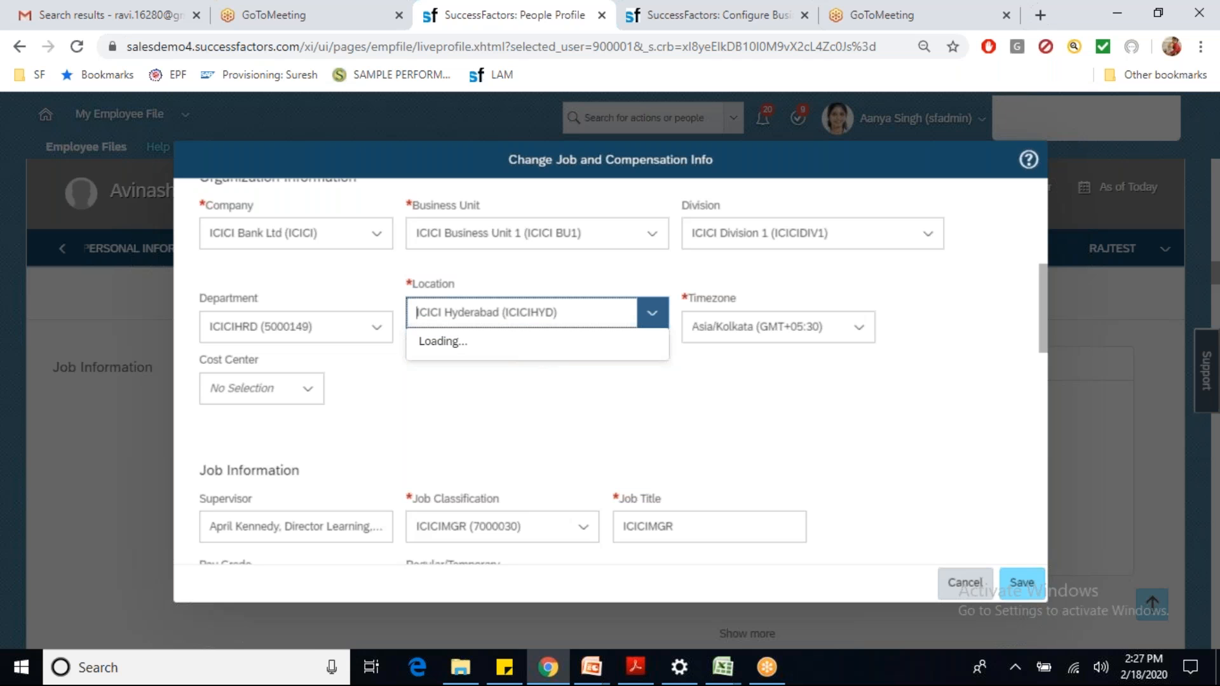
click(515, 375)
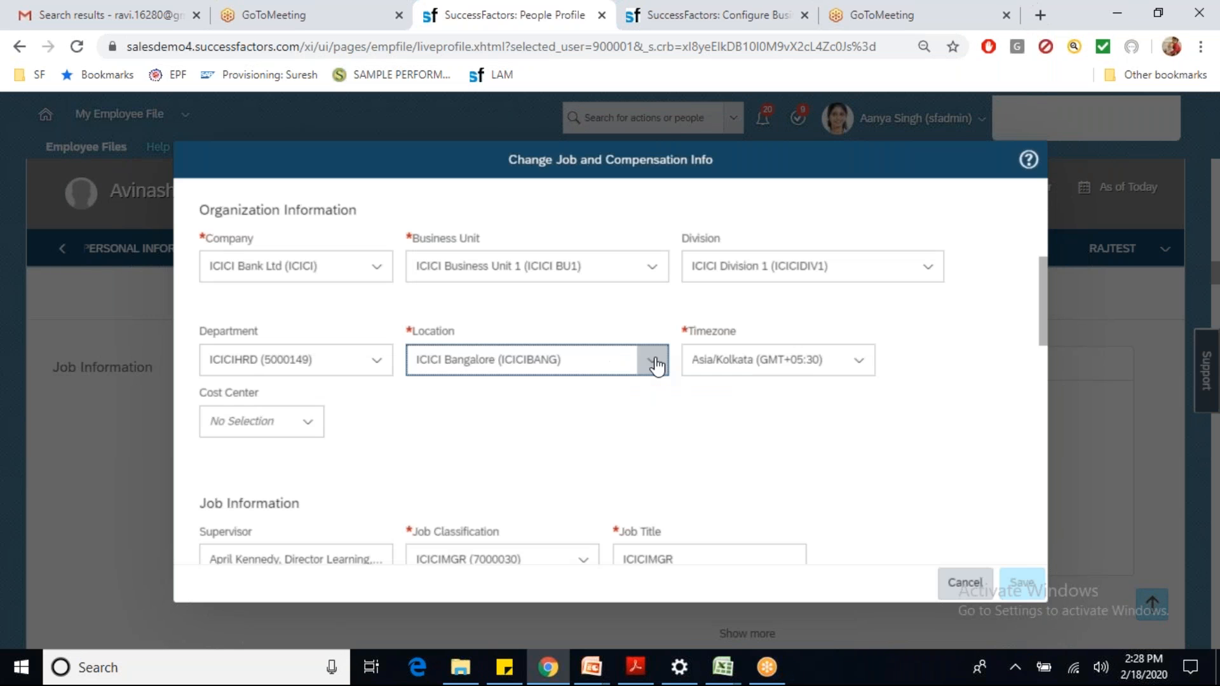
click(654, 363)
click(544, 448)
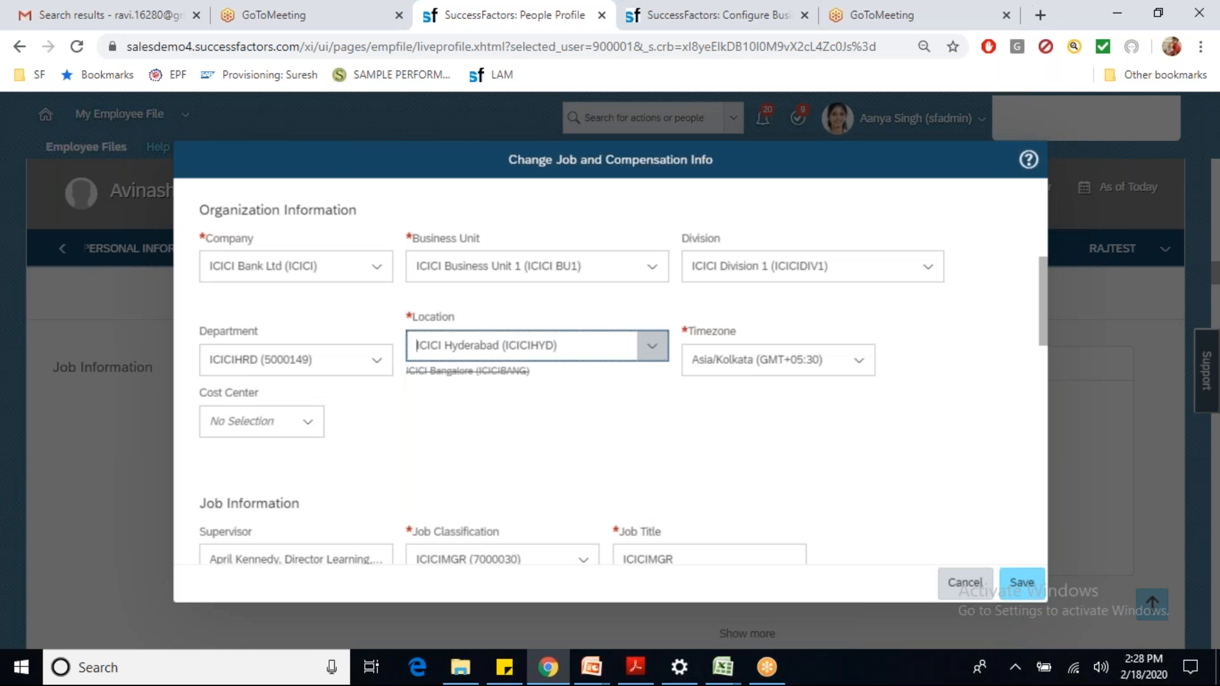
click(648, 347)
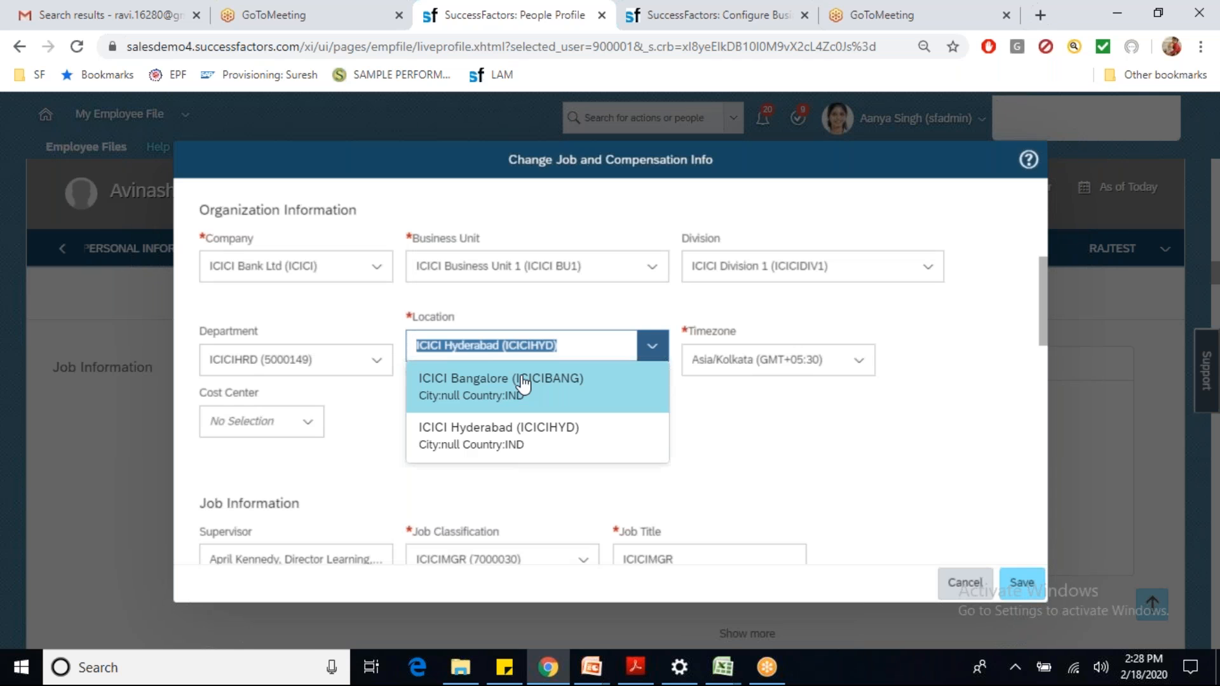
click(507, 398)
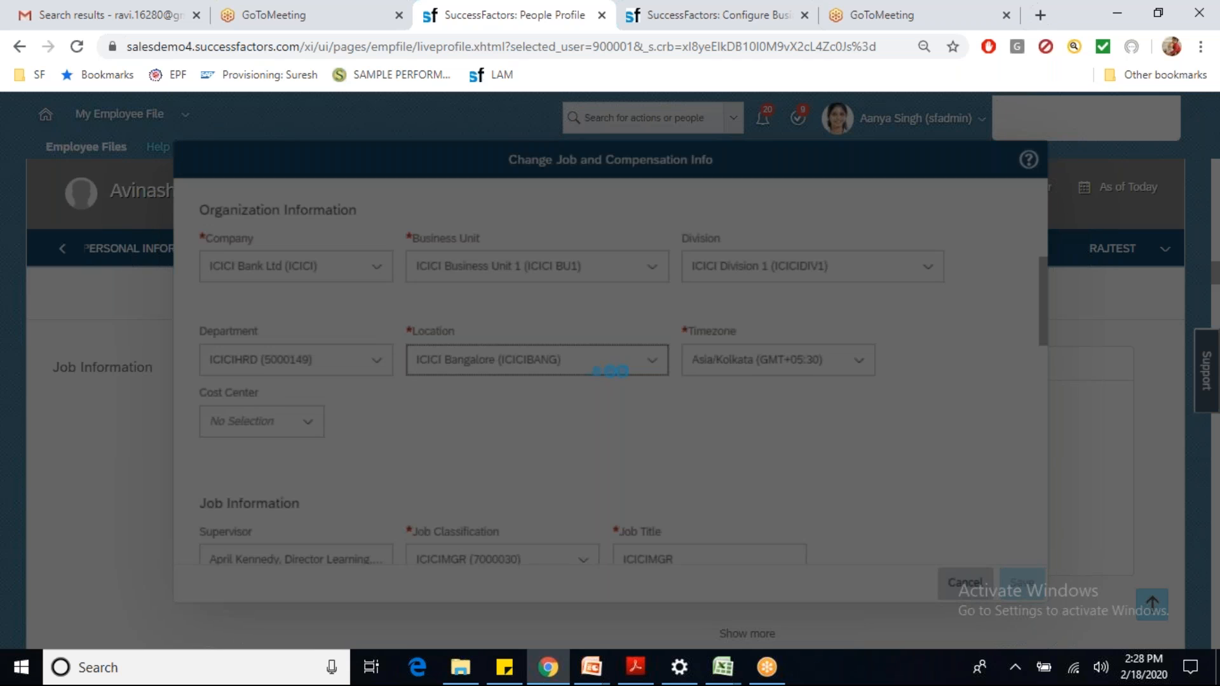
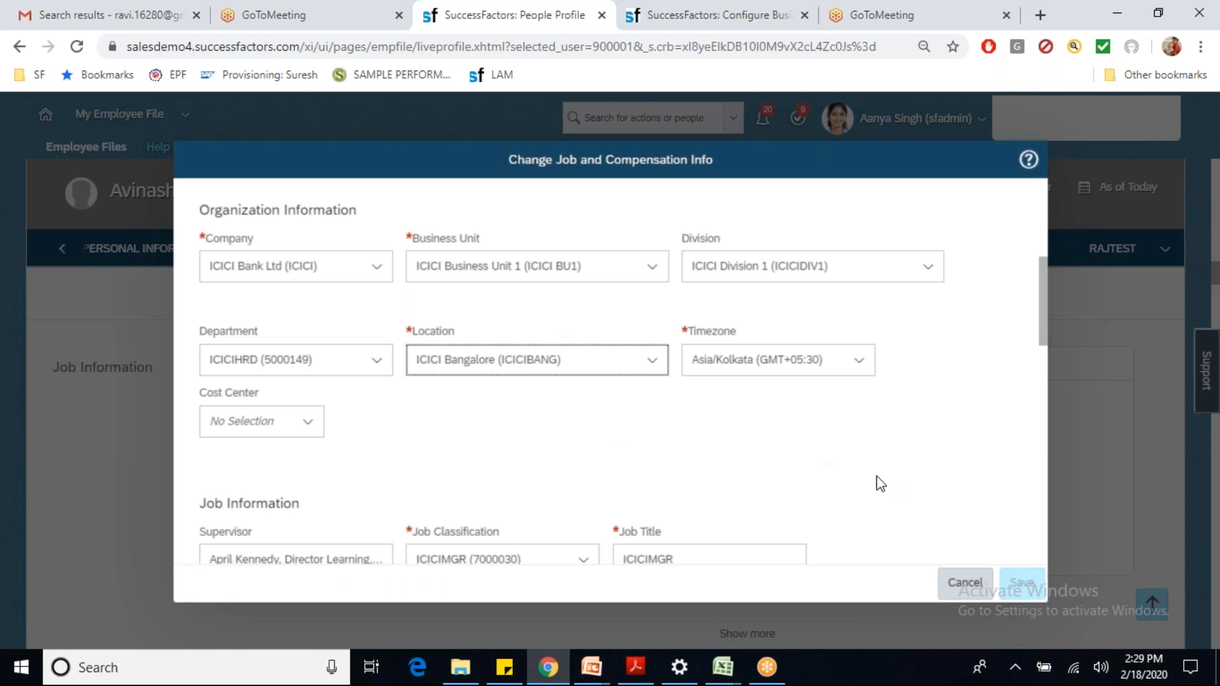
Step: Discard the job and compensation change and return to the Configure Business Rules page
click(959, 586)
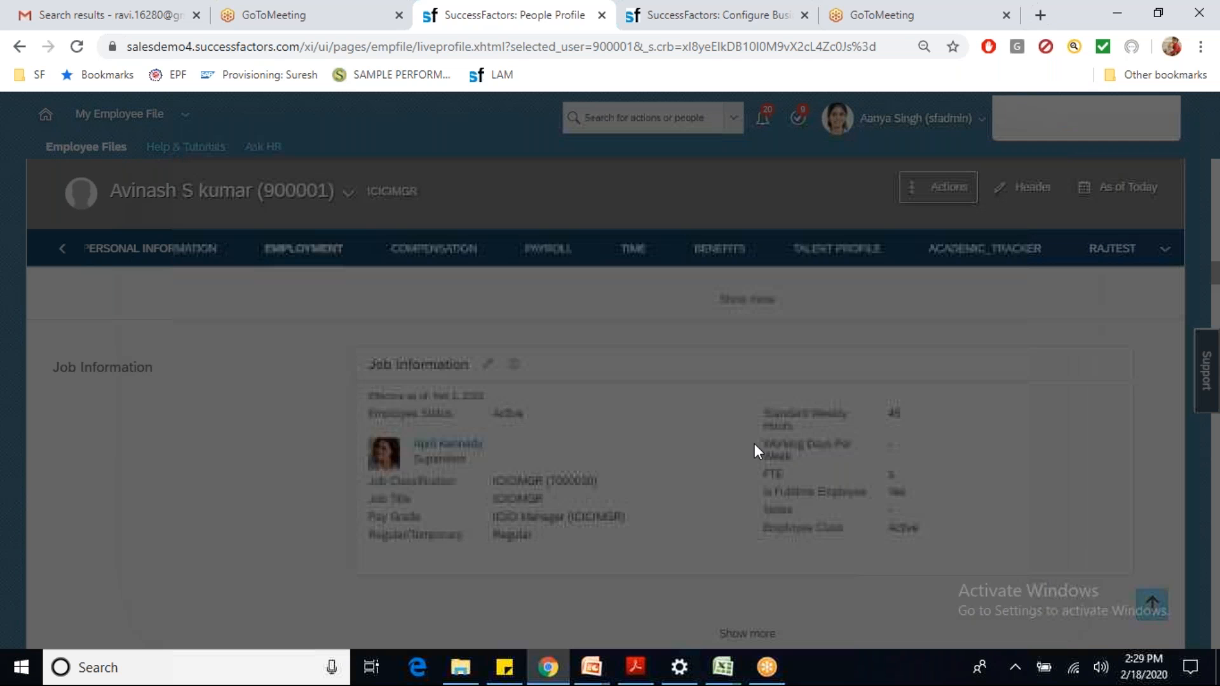
click(661, 16)
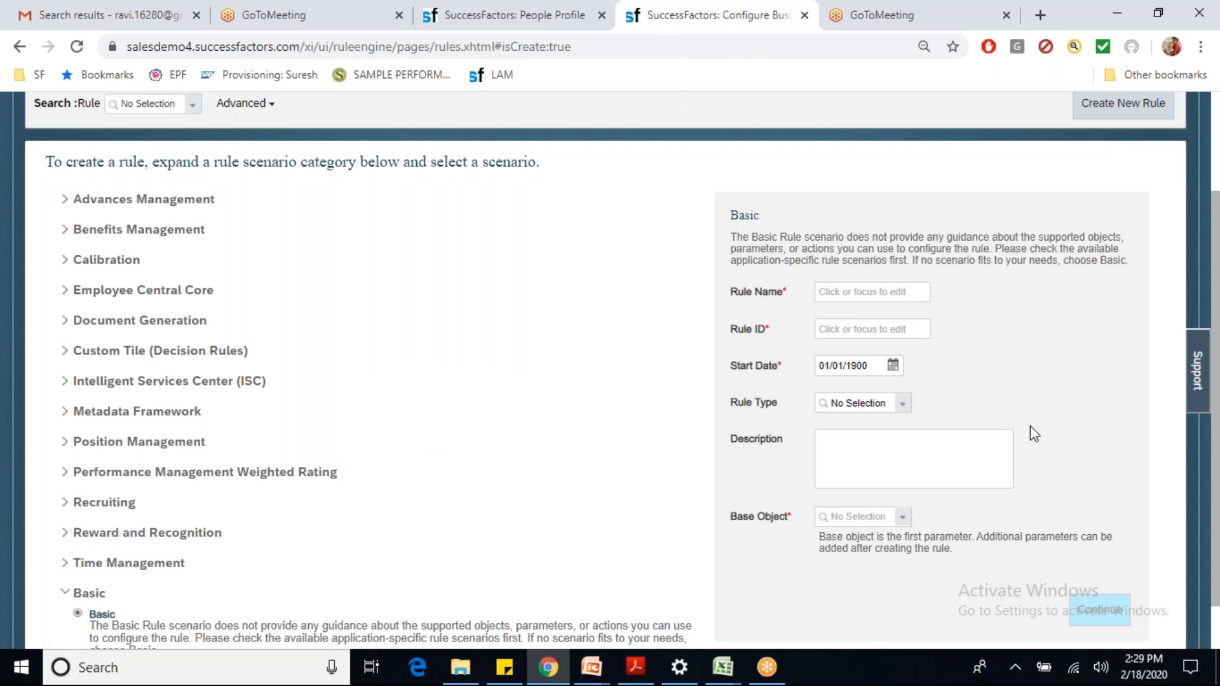
Step: Create Basic rule ICICITRANSFER (Rule ID ICICITRANSFER) with base object Job Information Model
click(854, 297)
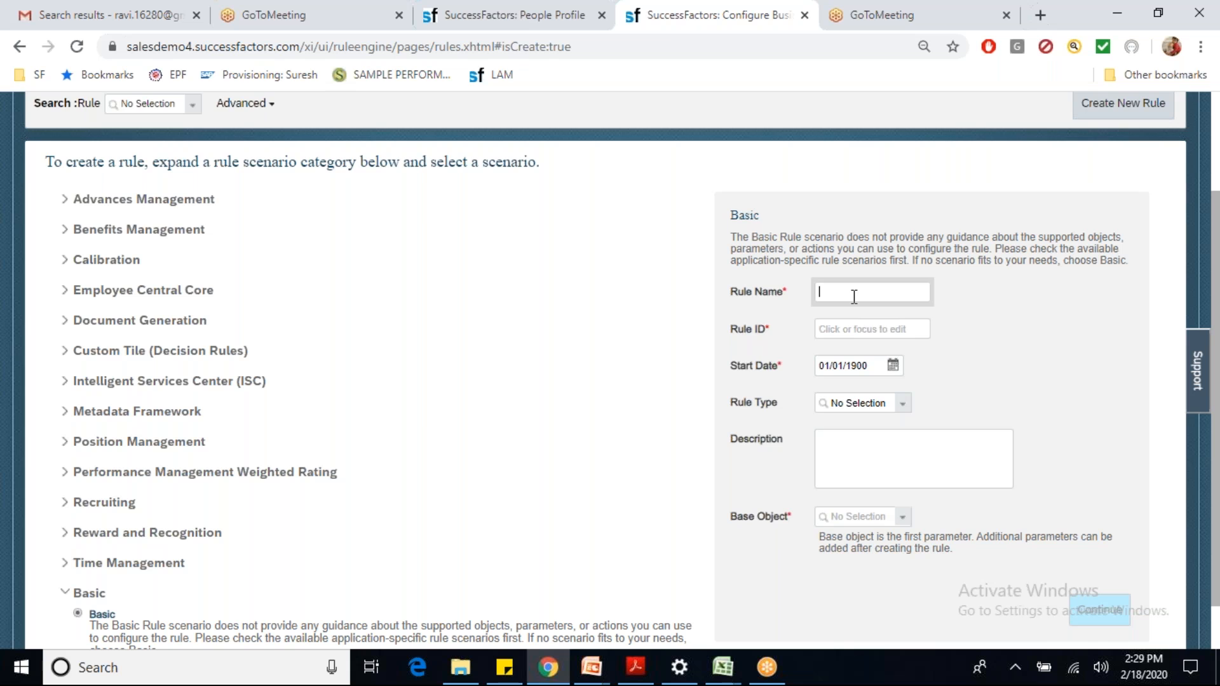
text(ICICITRANSFER)
key(Tab)
key(Tab)
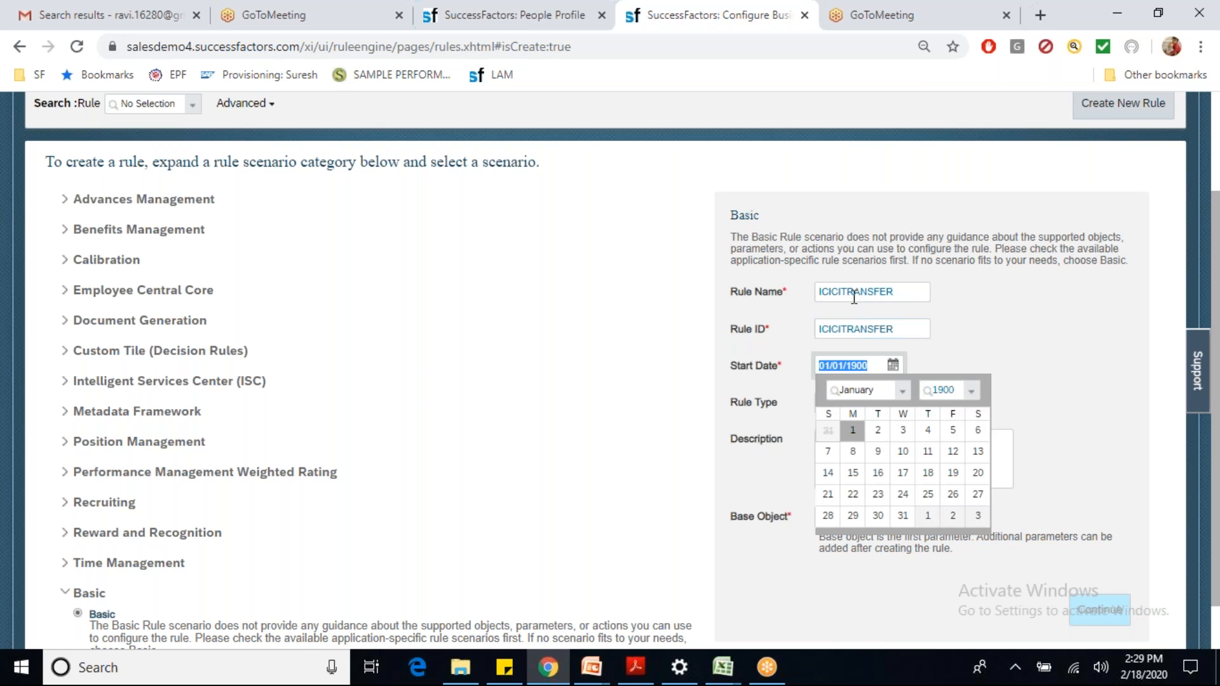
key(Tab)
key(Tab)
key(Tab)
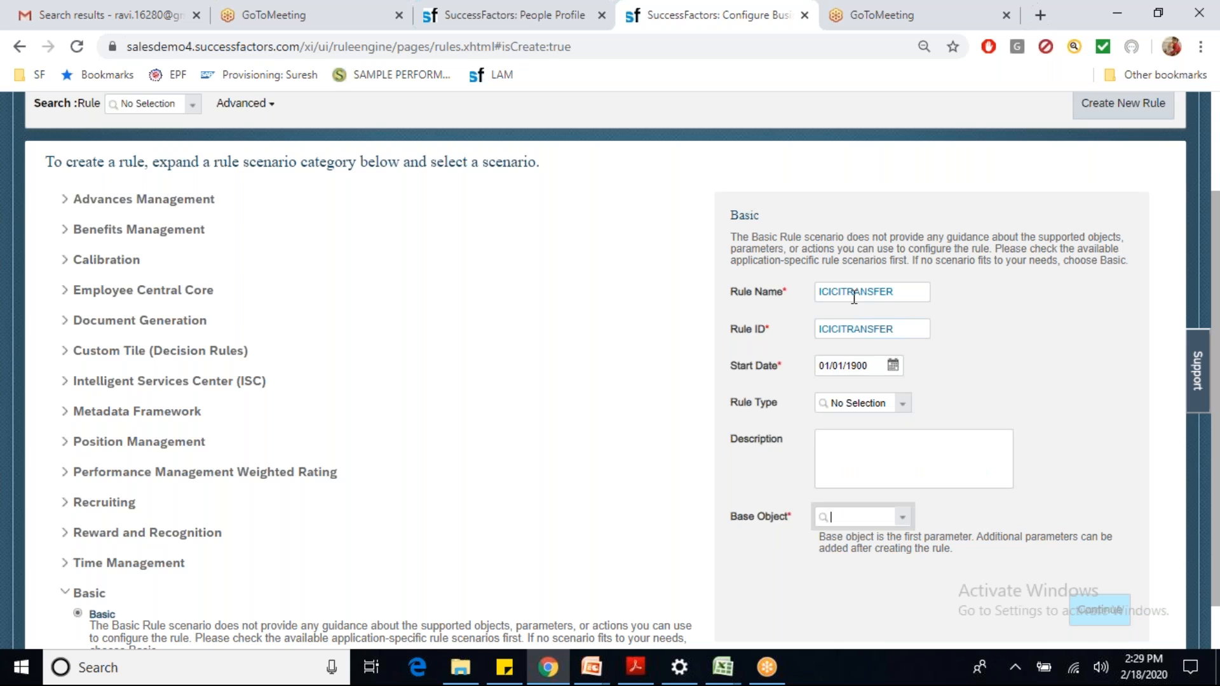
text(job inform)
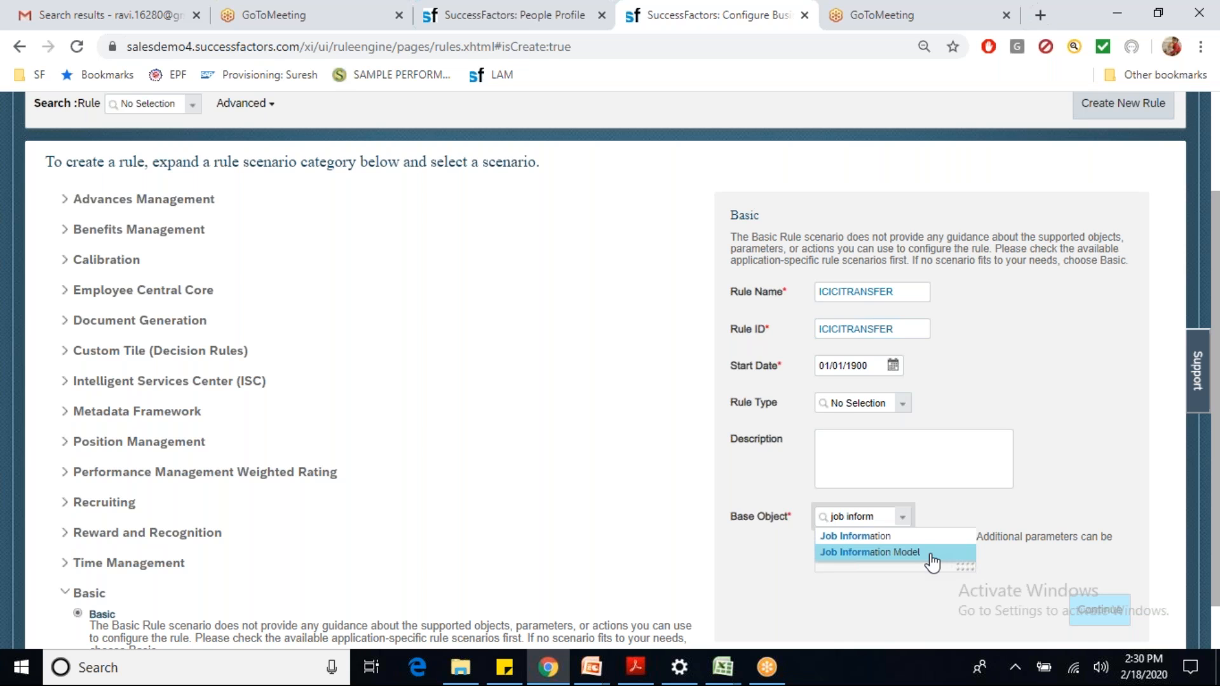
click(902, 537)
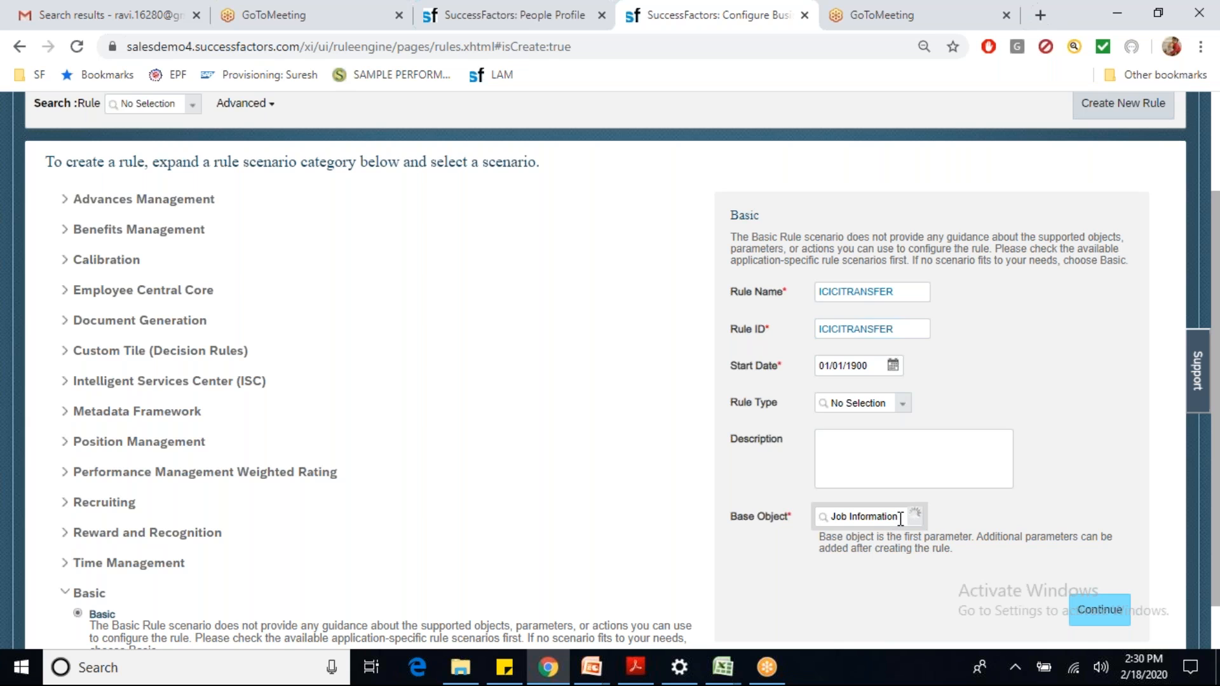
click(901, 519)
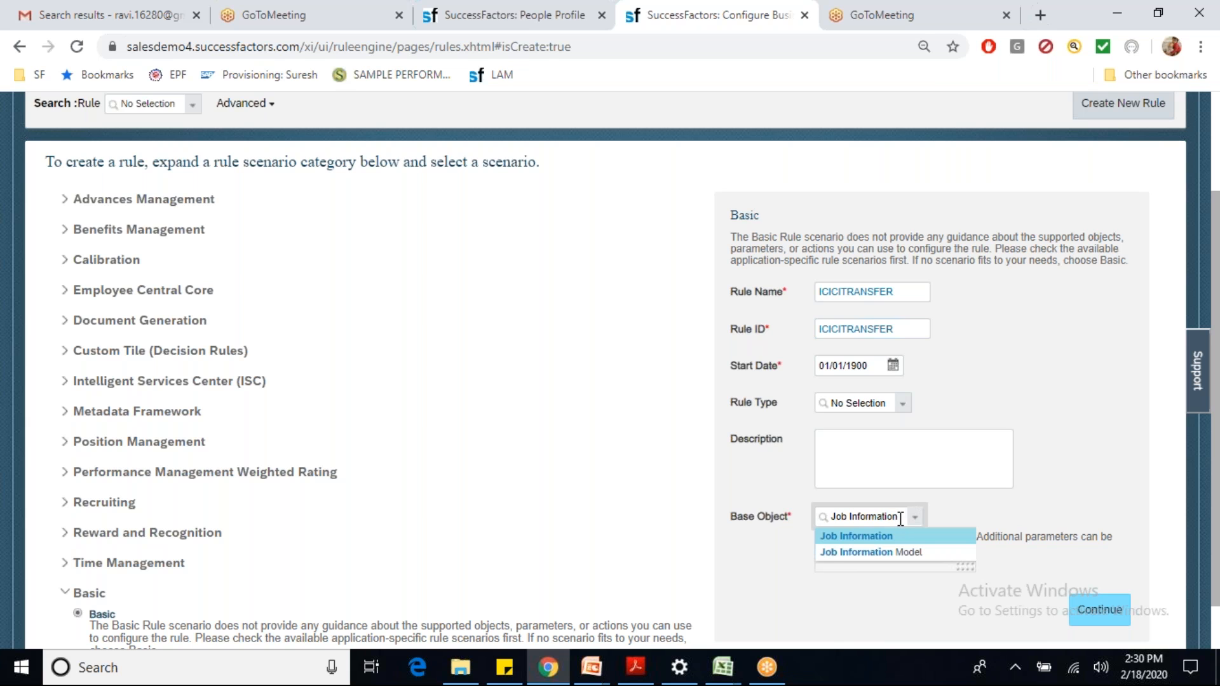
click(907, 552)
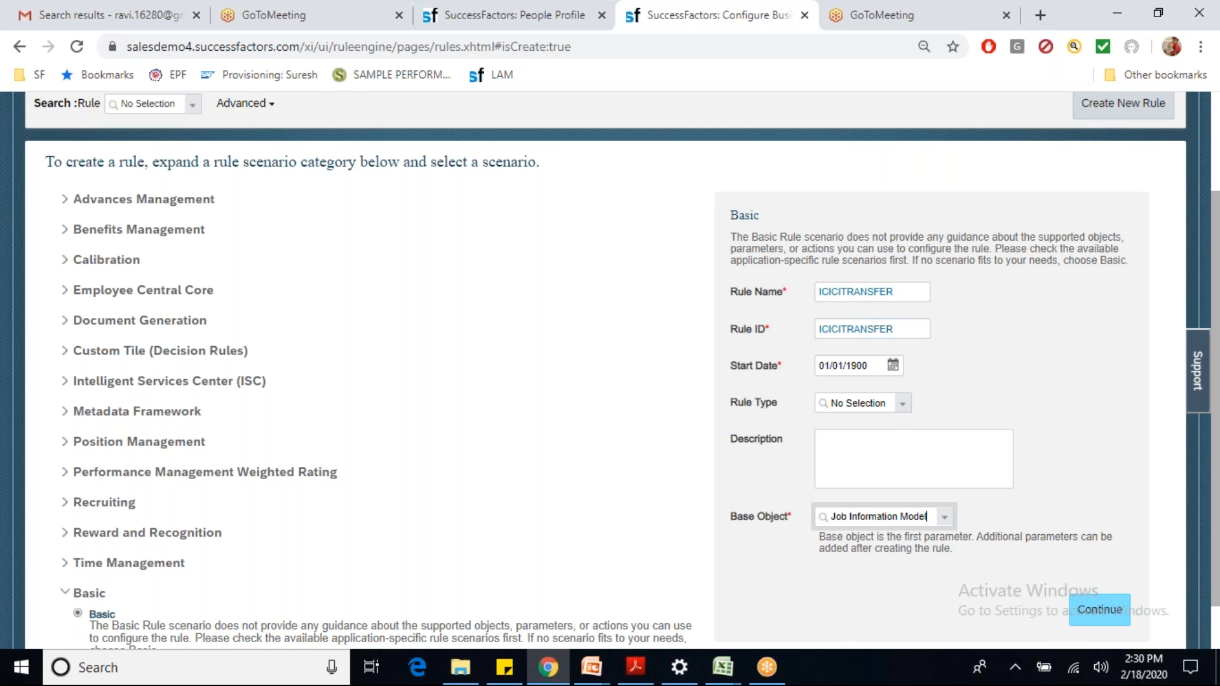
click(1090, 615)
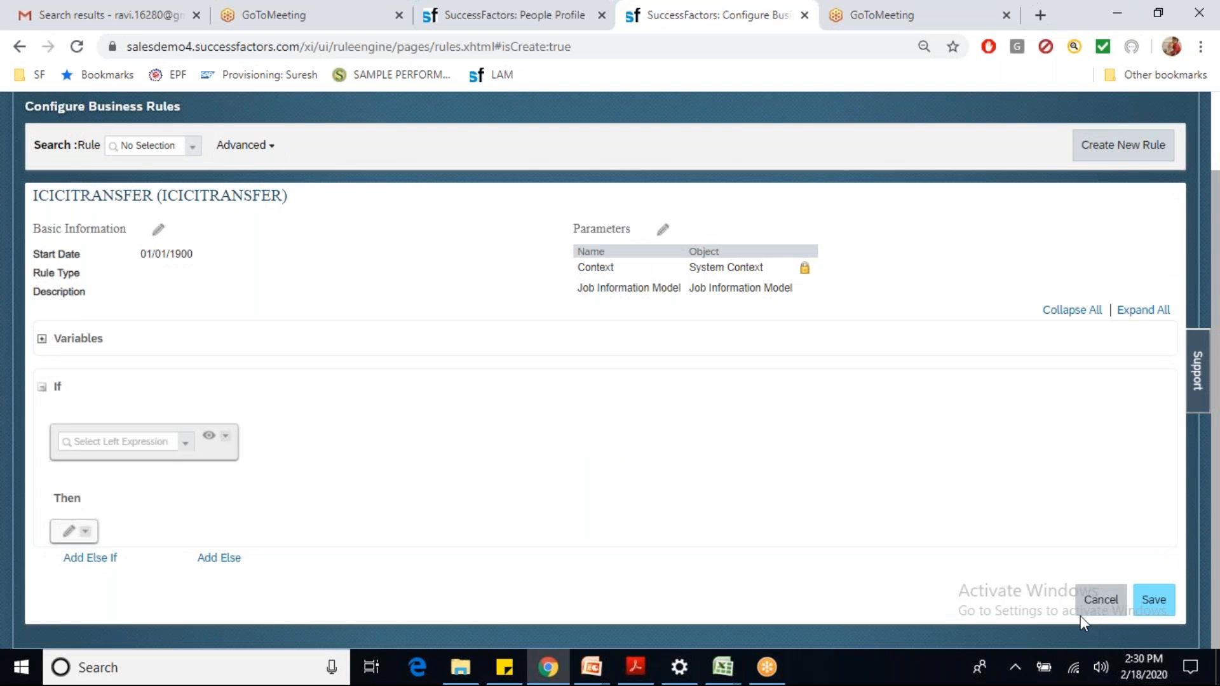
Step: Inspect the Job Information Model > Company fields in the left-expression list without choosing one
click(185, 450)
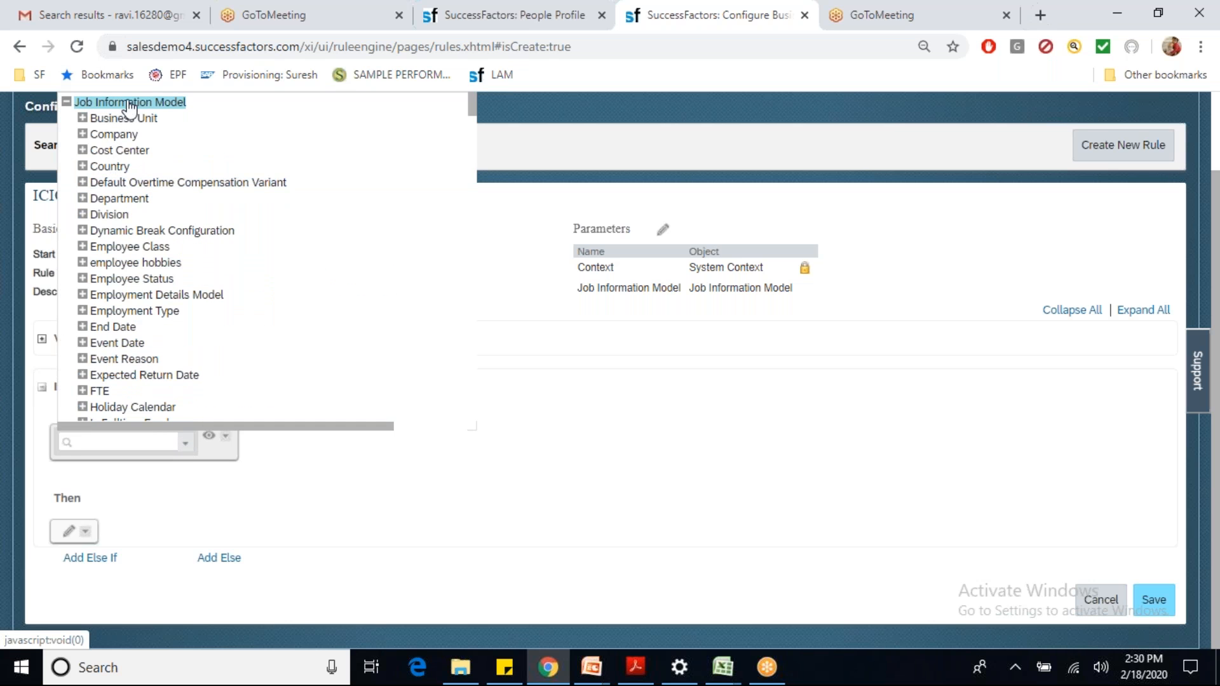
click(83, 135)
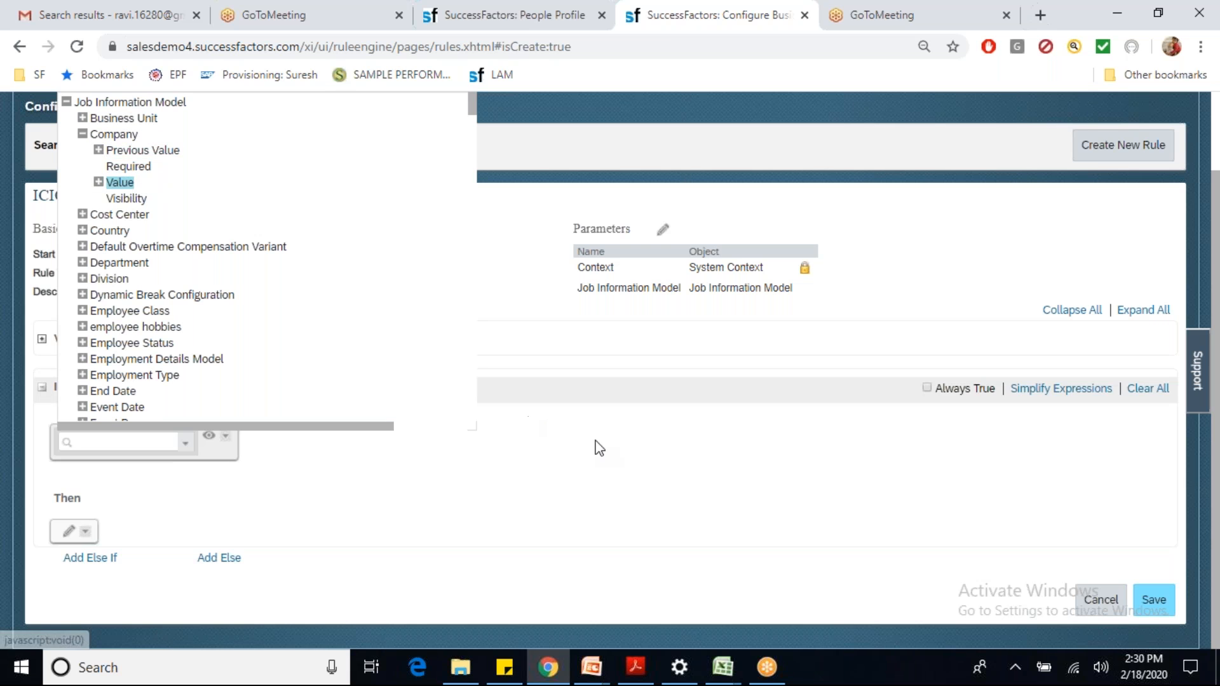
click(532, 425)
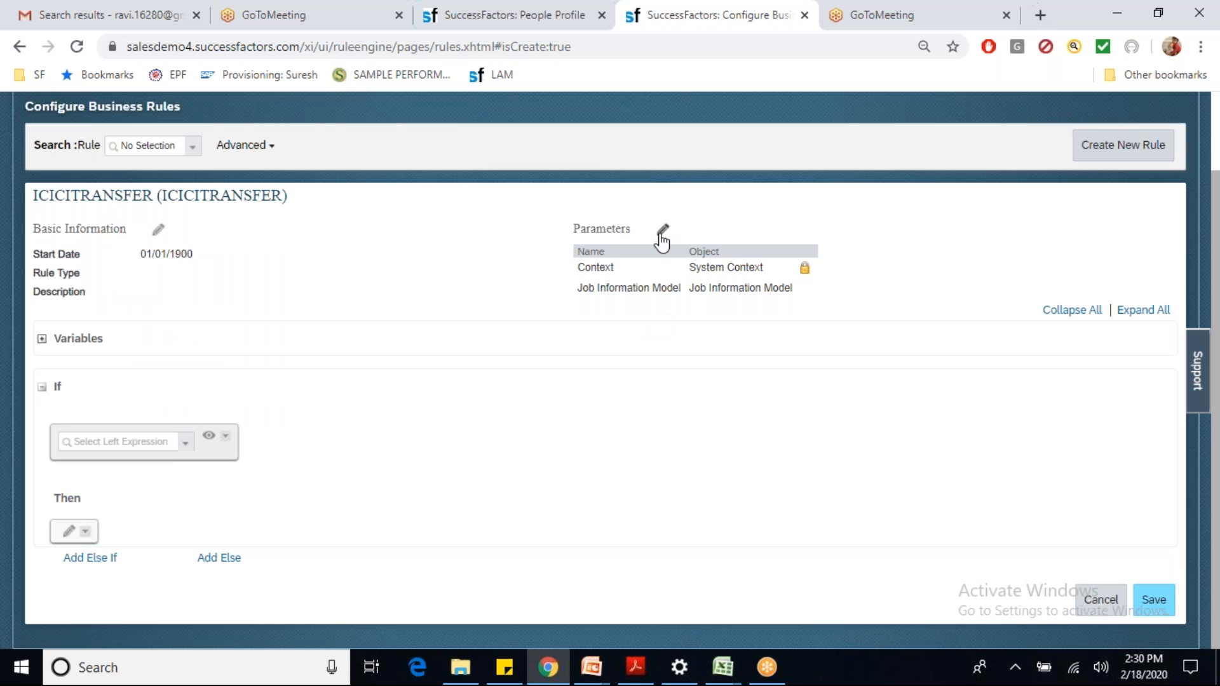
Step: Add a new rule parameter row with object Job Information
click(662, 230)
click(591, 293)
click(870, 293)
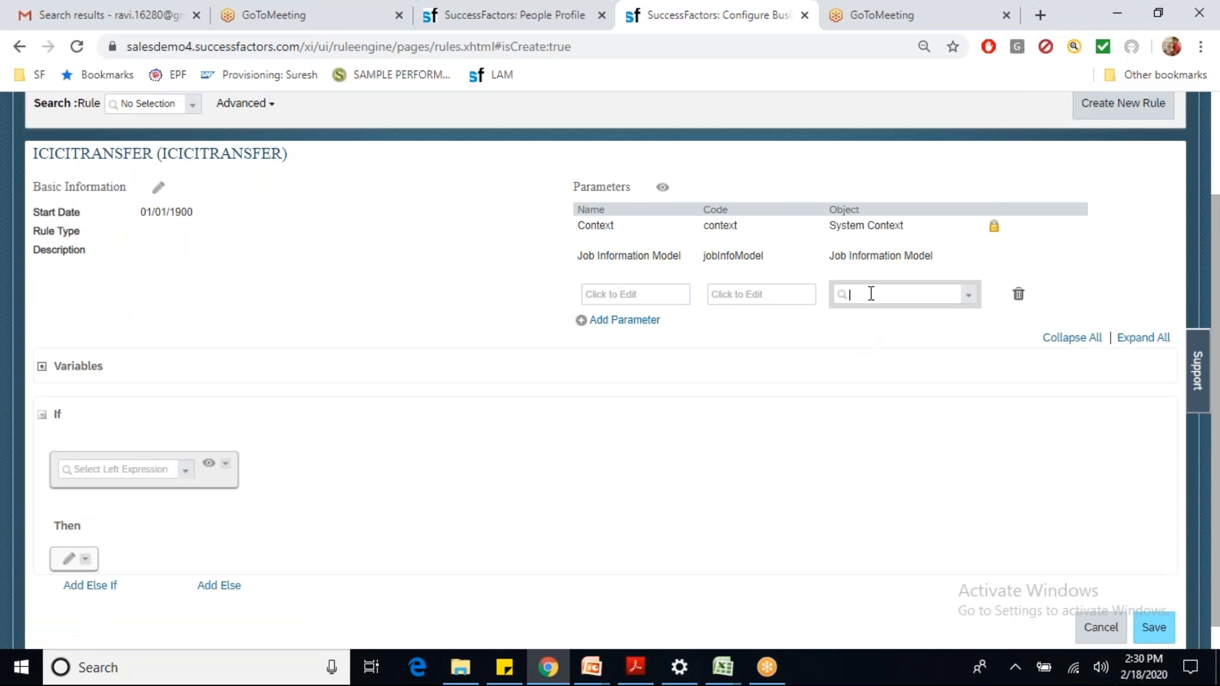
text(job inform)
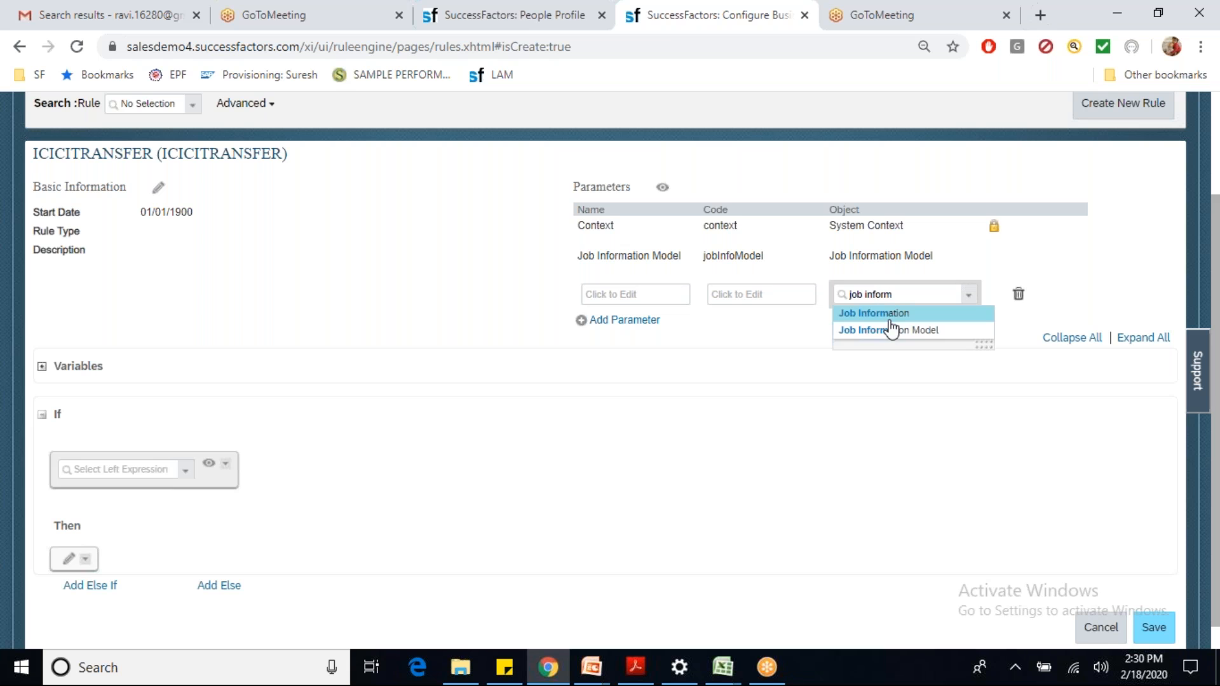
click(890, 313)
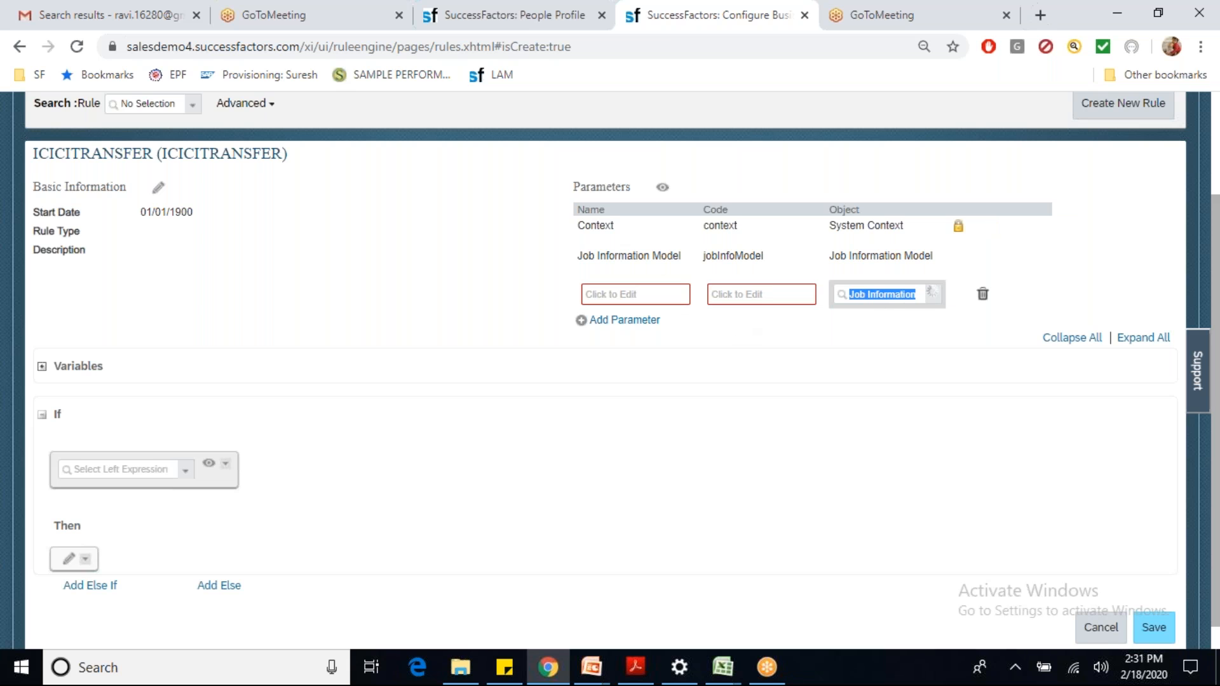
Step: Give the parameter code JobInformation and name Job Information, then finish editing
click(737, 295)
text(Job Information)
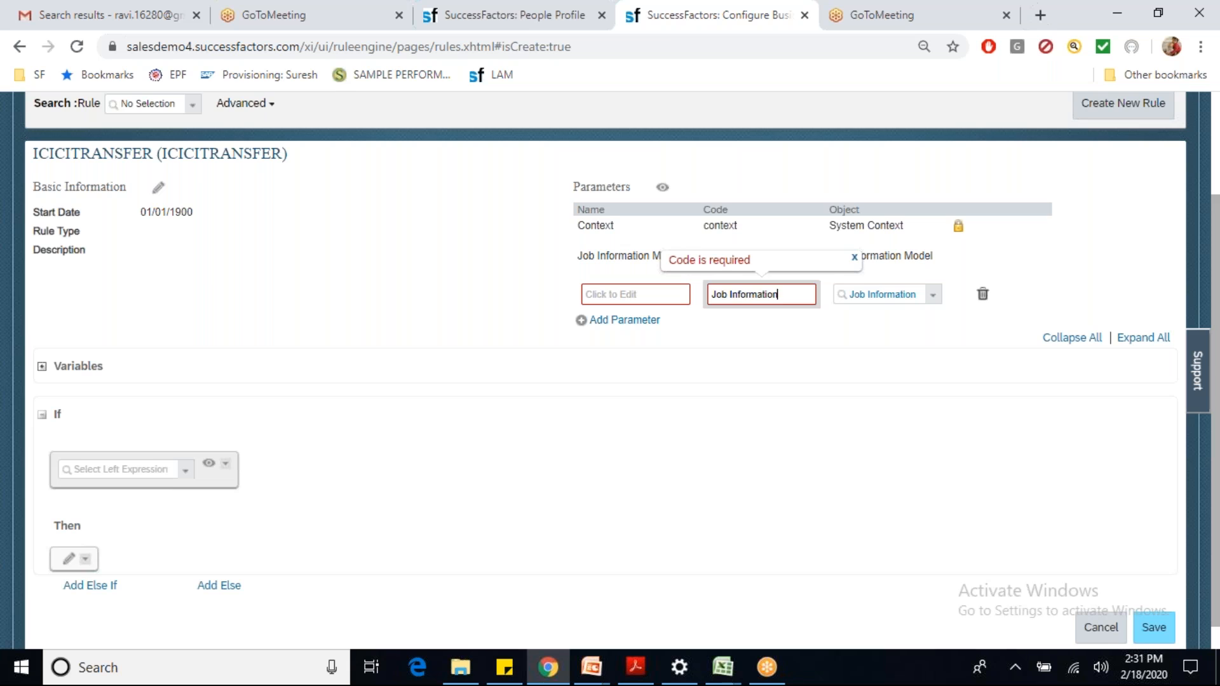
click(733, 294)
key(BackSpace)
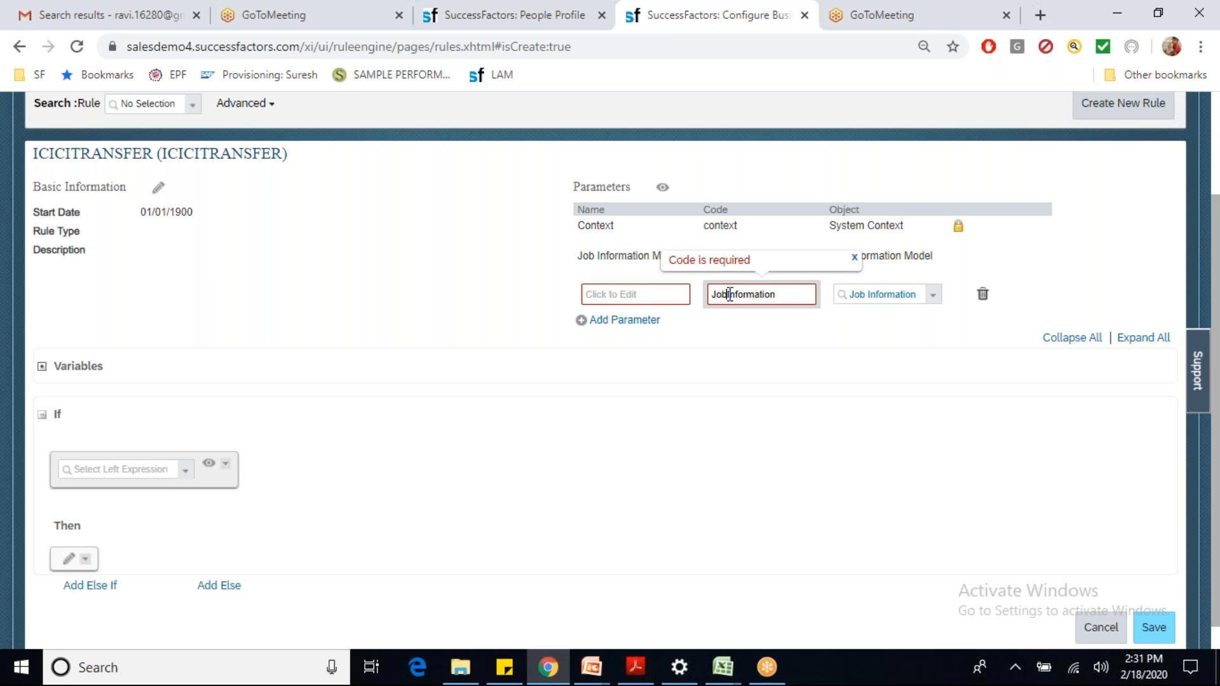
click(648, 295)
text(Job Information)
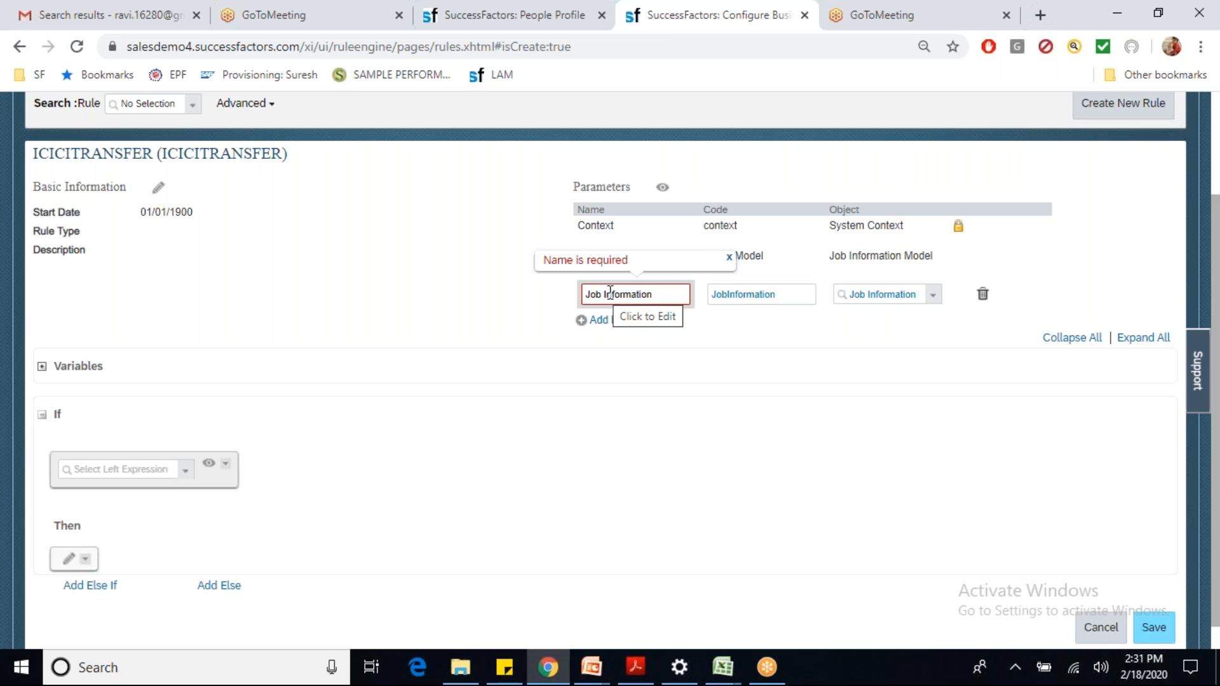
click(1043, 302)
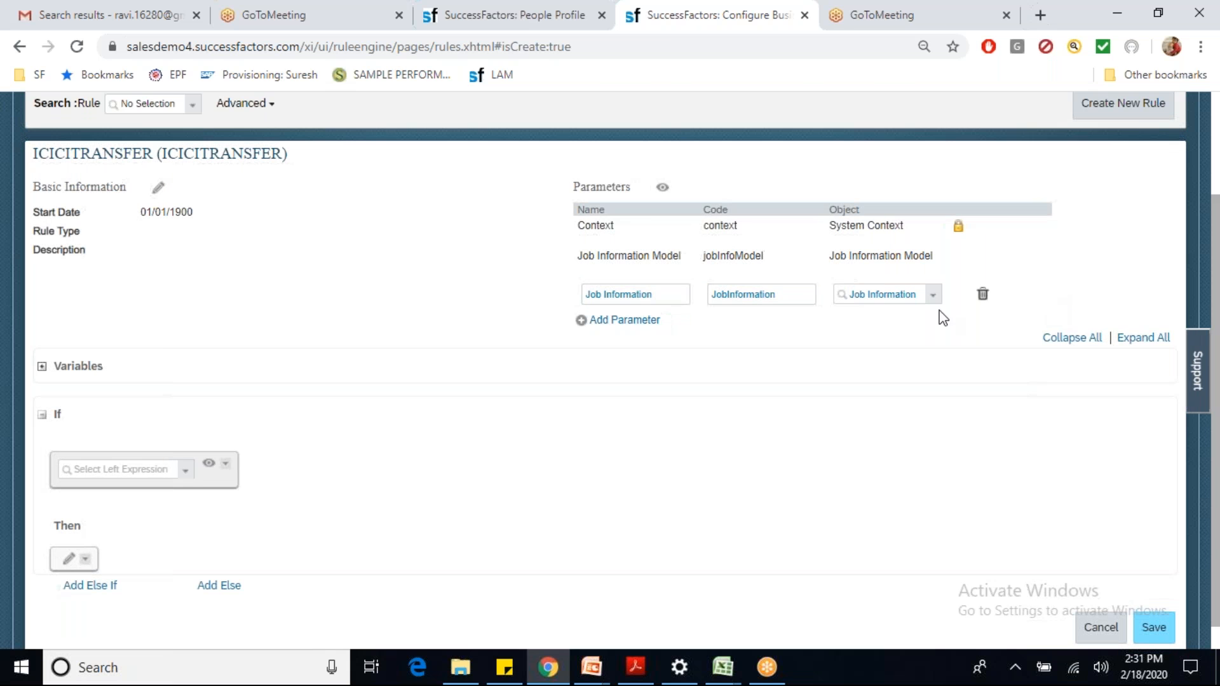
click(664, 191)
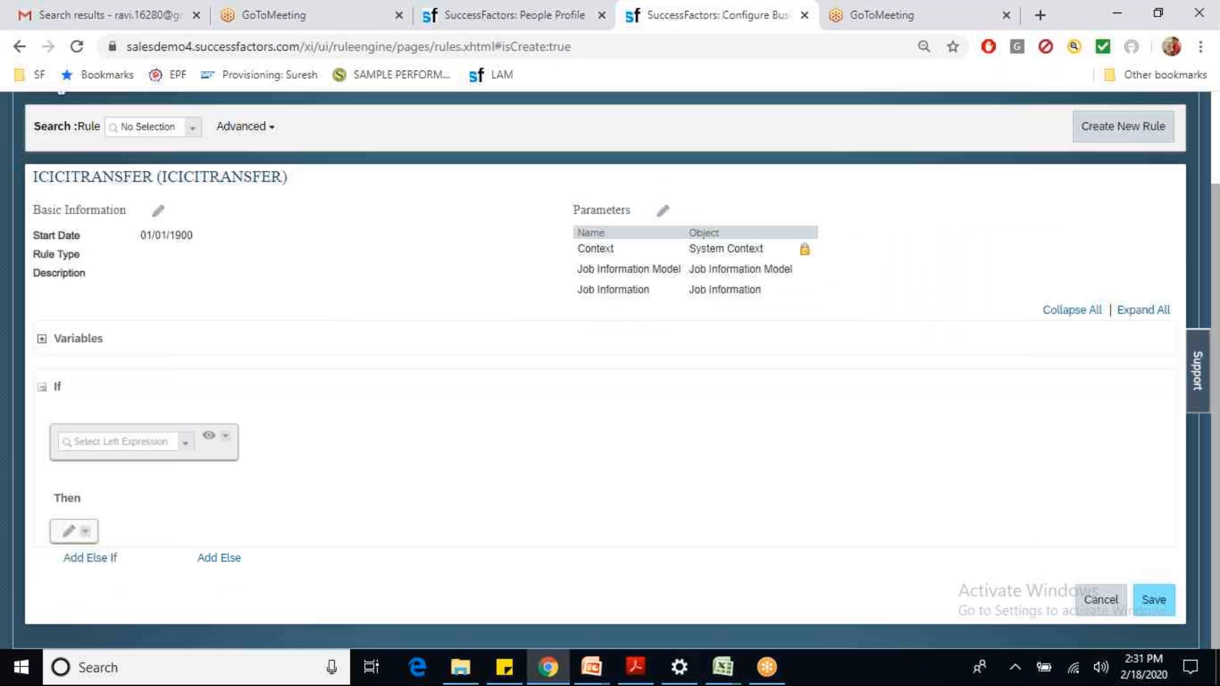
Step: Compare the two parameters, browsing Job Information's Company and Department fields
drag(581, 268, 799, 276)
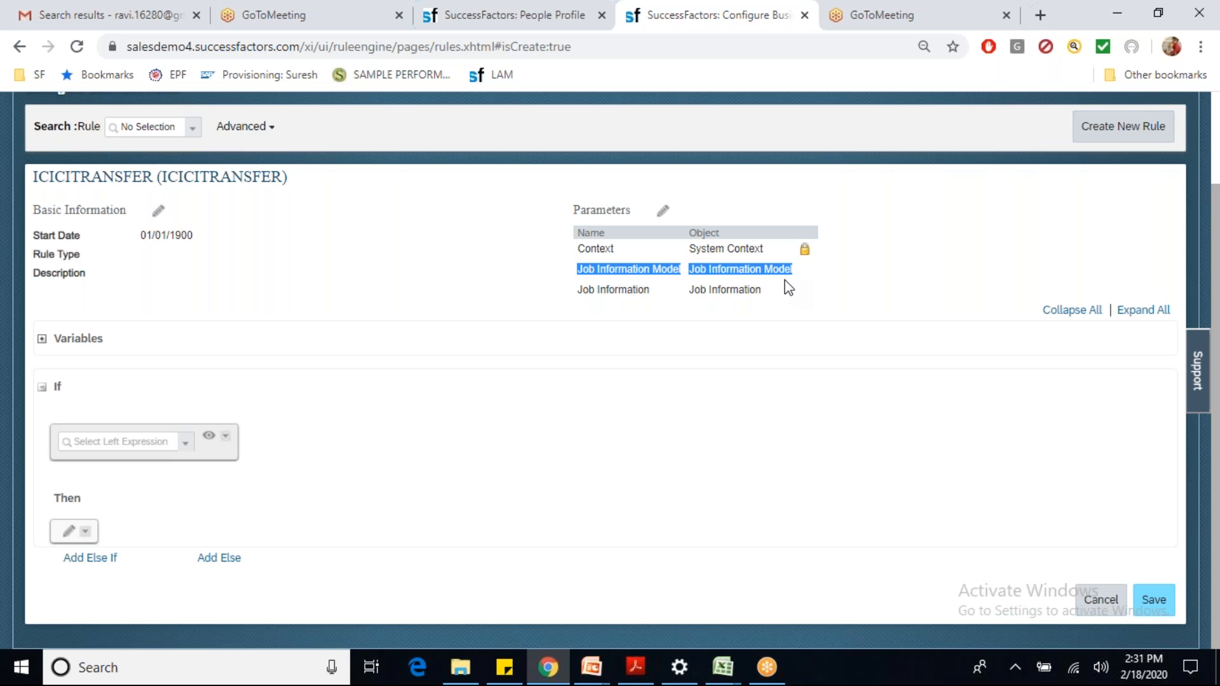
drag(578, 299, 766, 293)
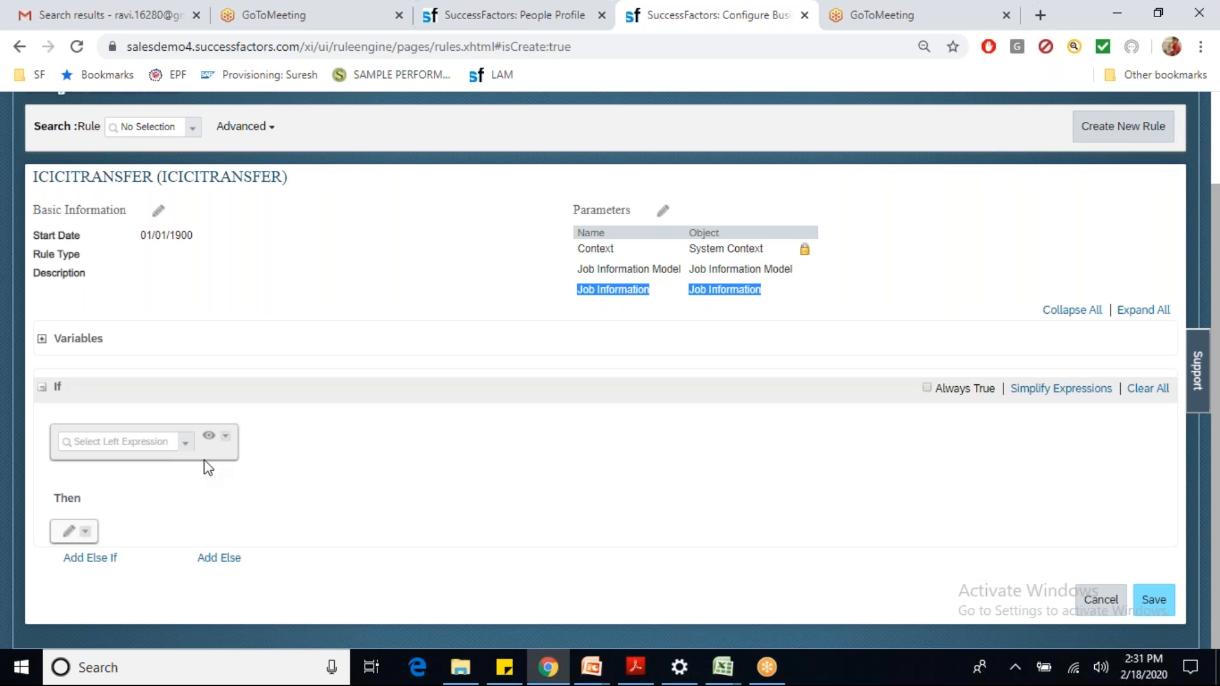
click(185, 445)
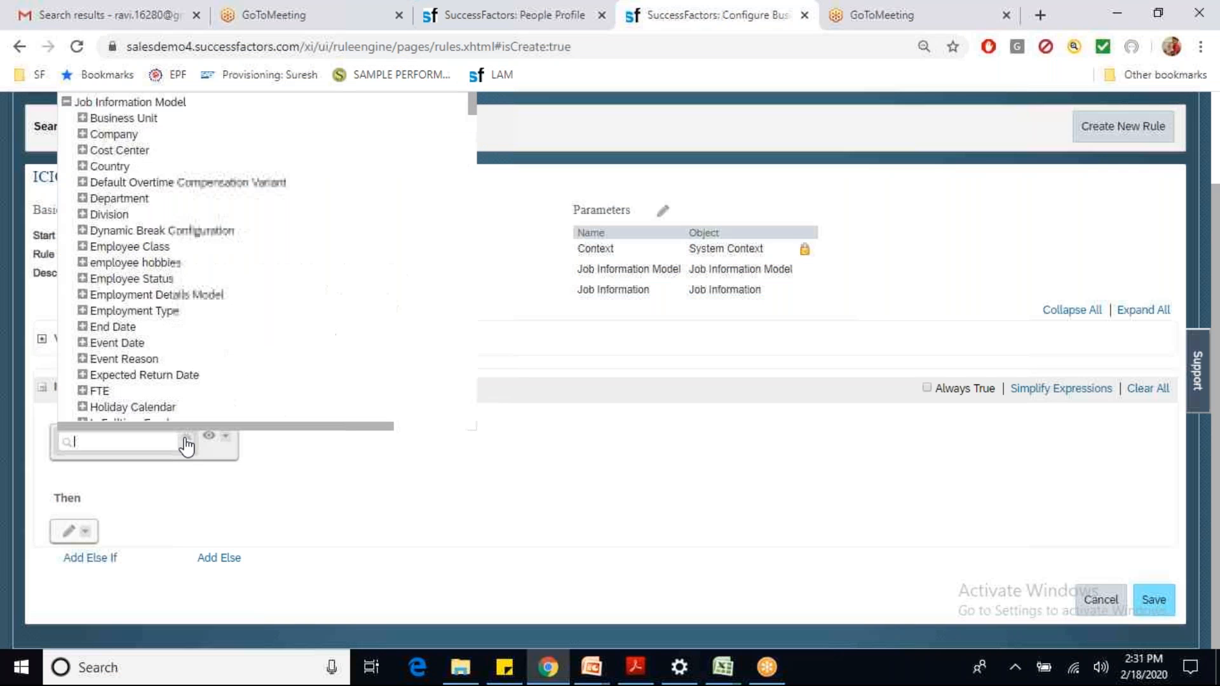
click(66, 101)
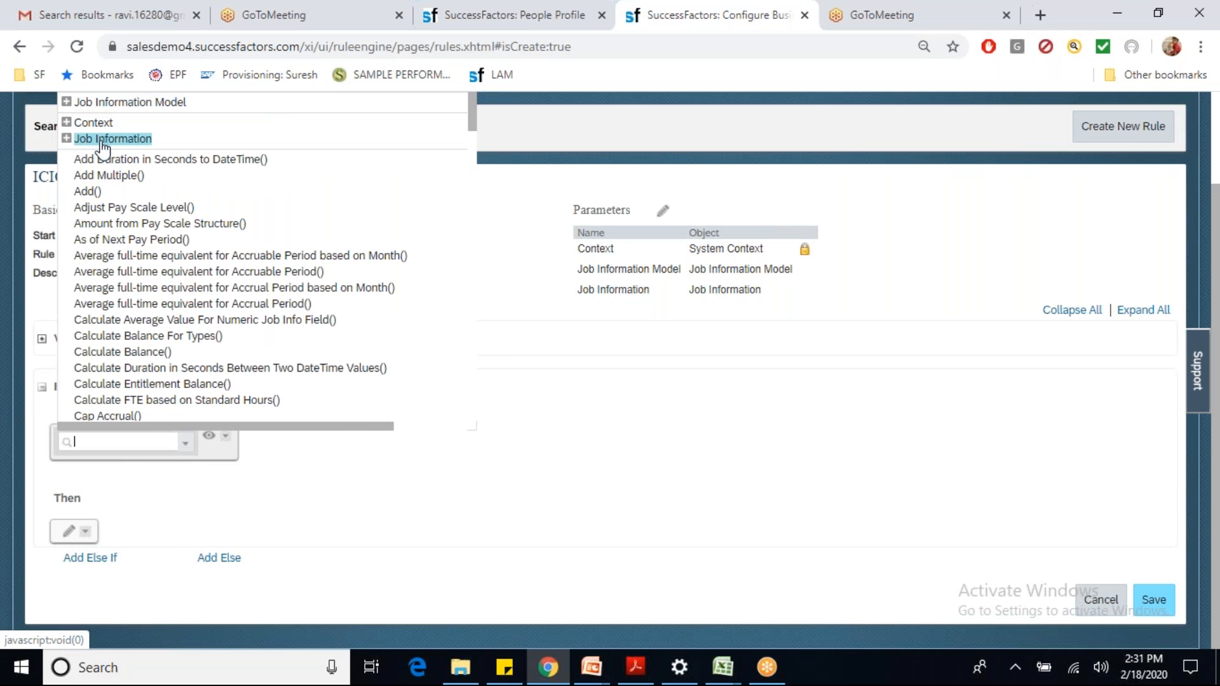
click(66, 139)
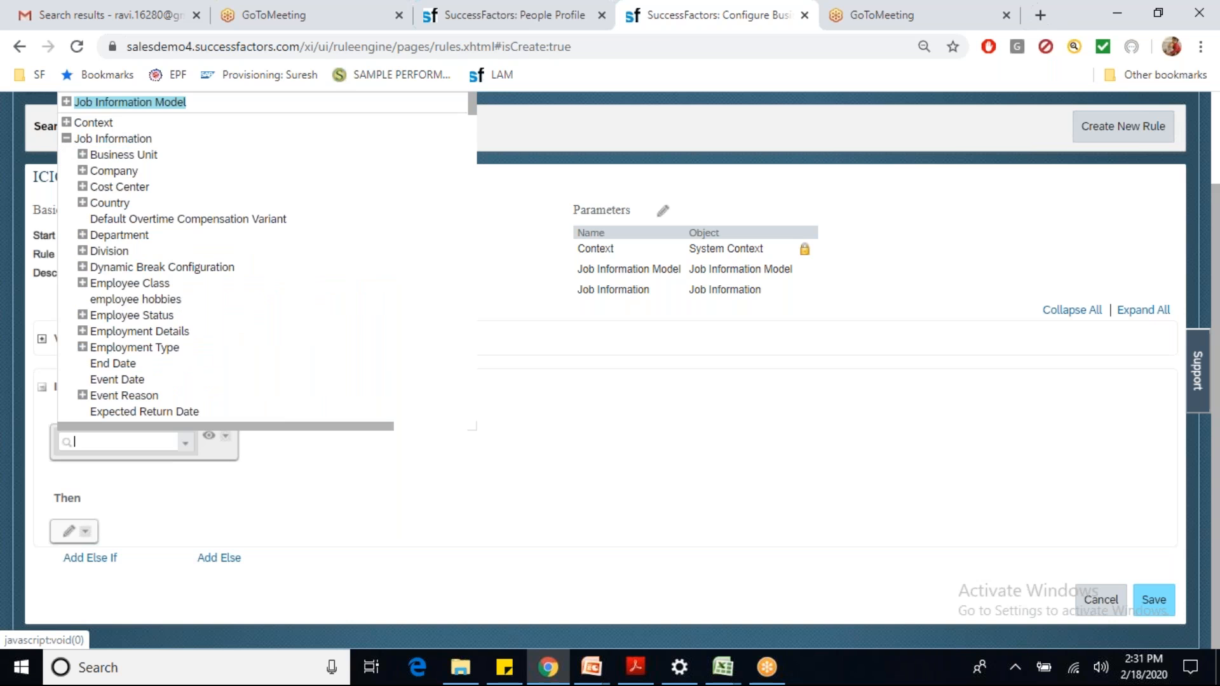
double_click(113, 171)
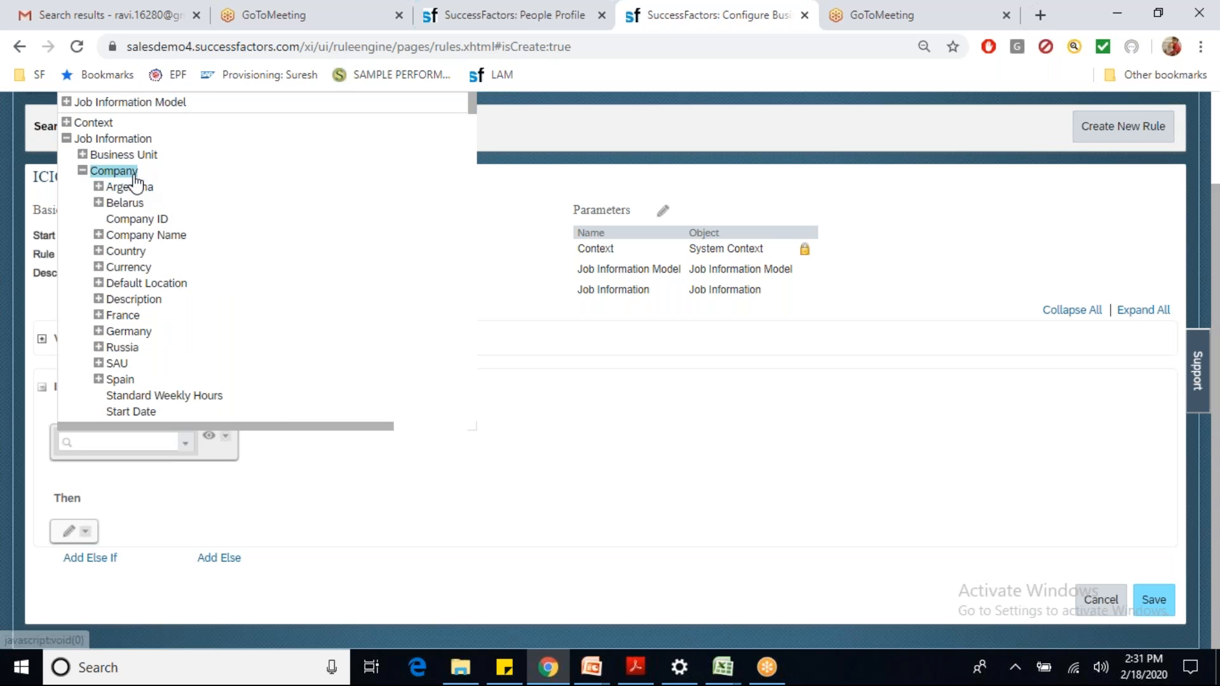
click(83, 171)
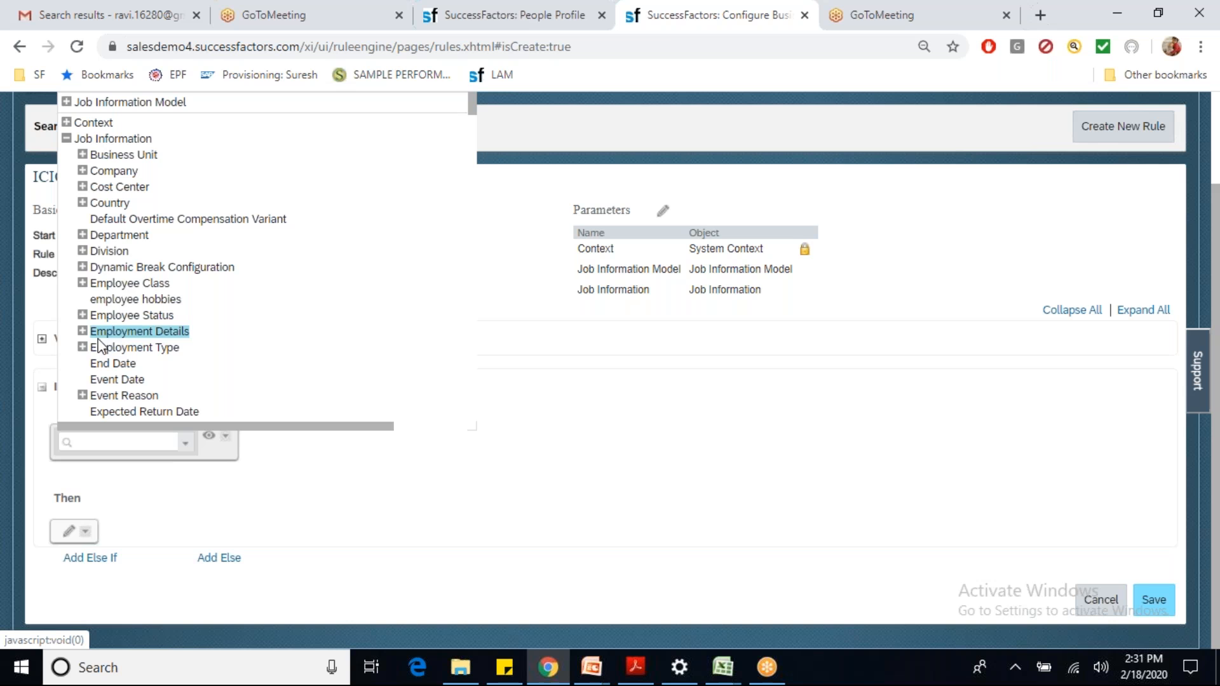
click(82, 235)
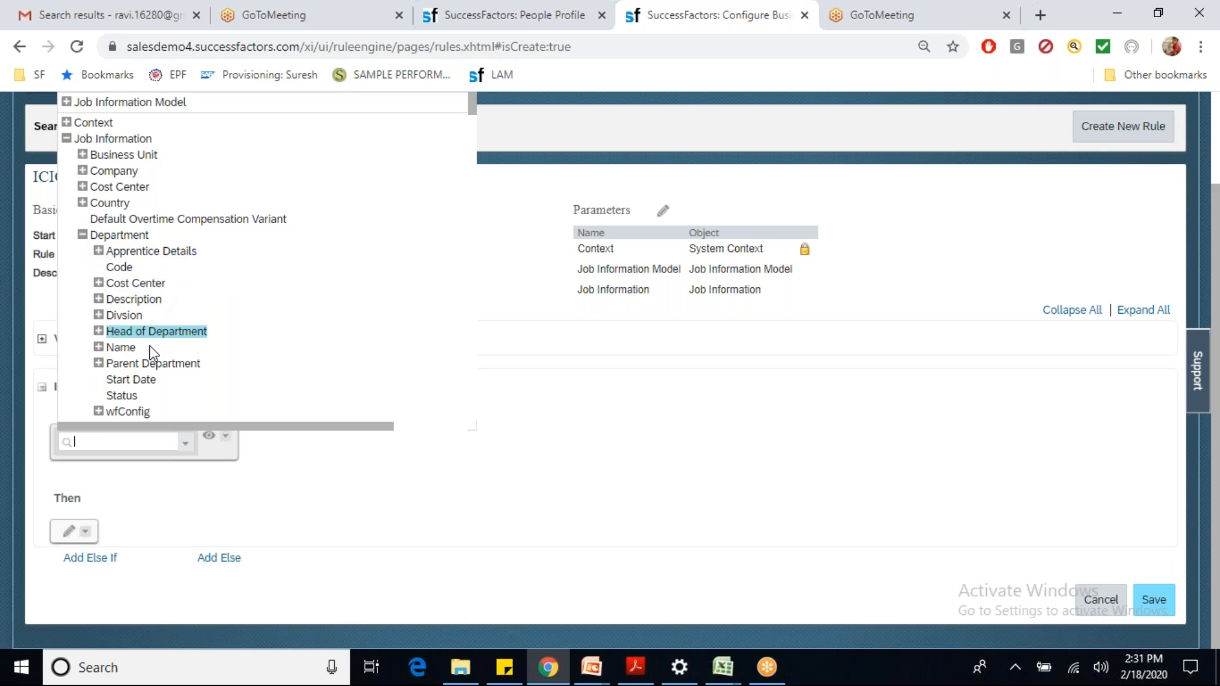
click(82, 235)
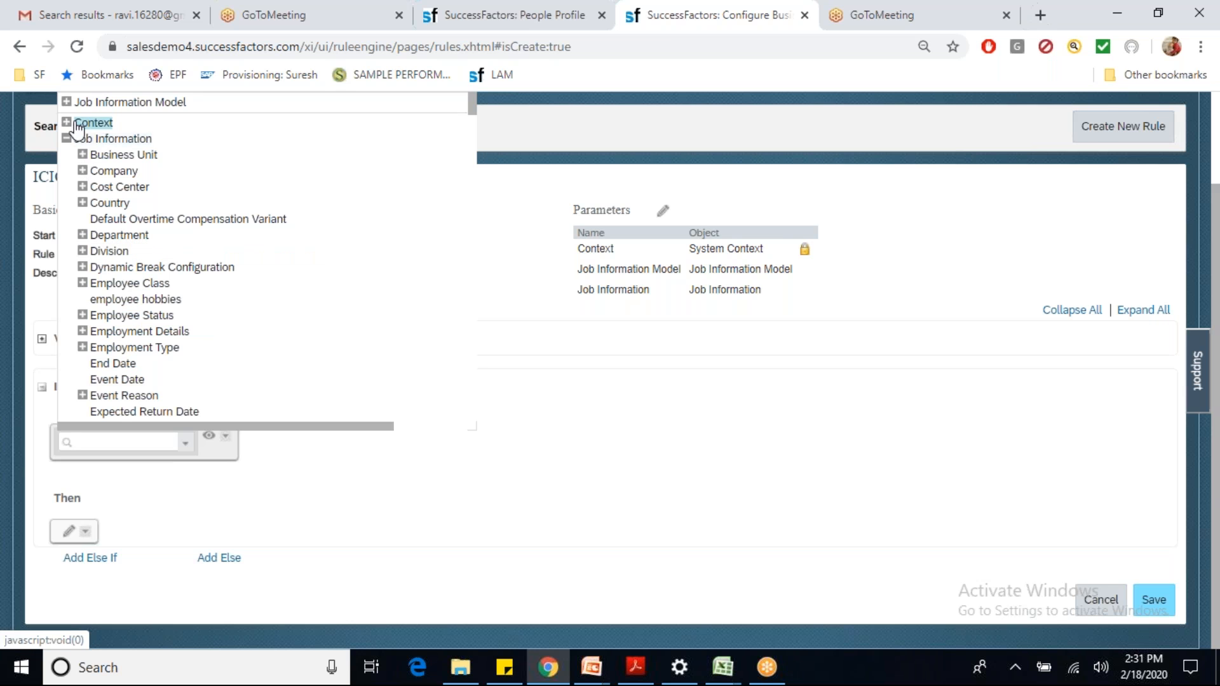
Step: Browse Job Information Model's Company and Division fields, then make the parameters editable
click(66, 101)
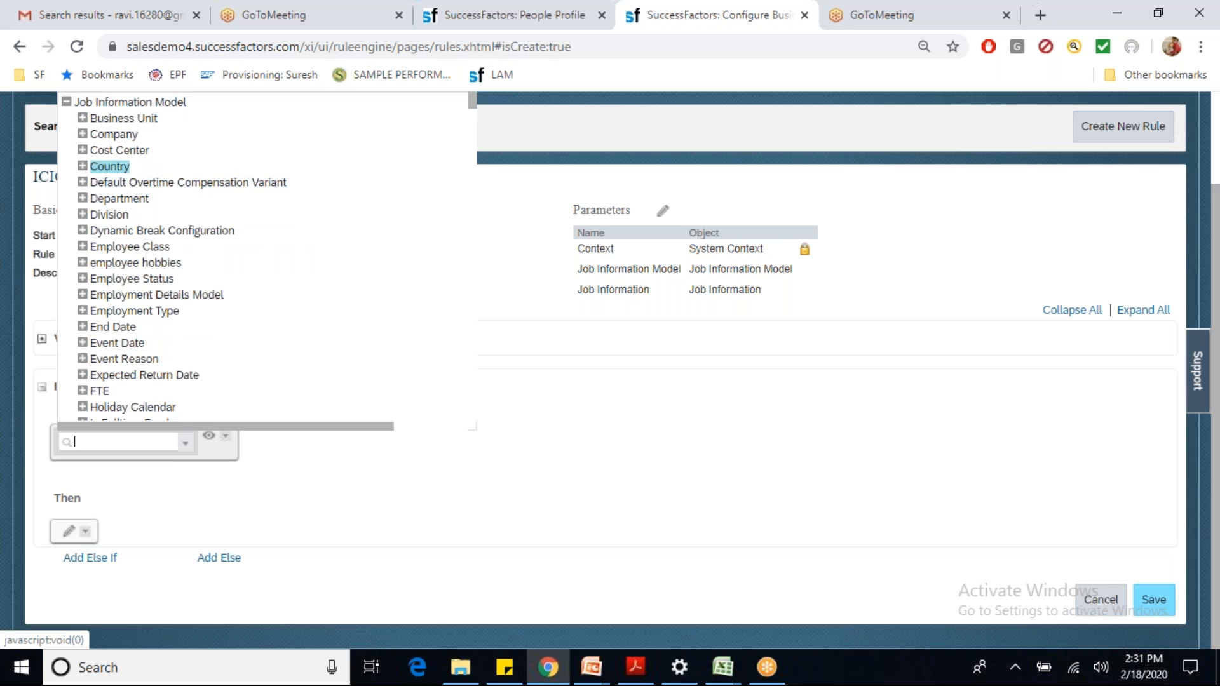
click(83, 134)
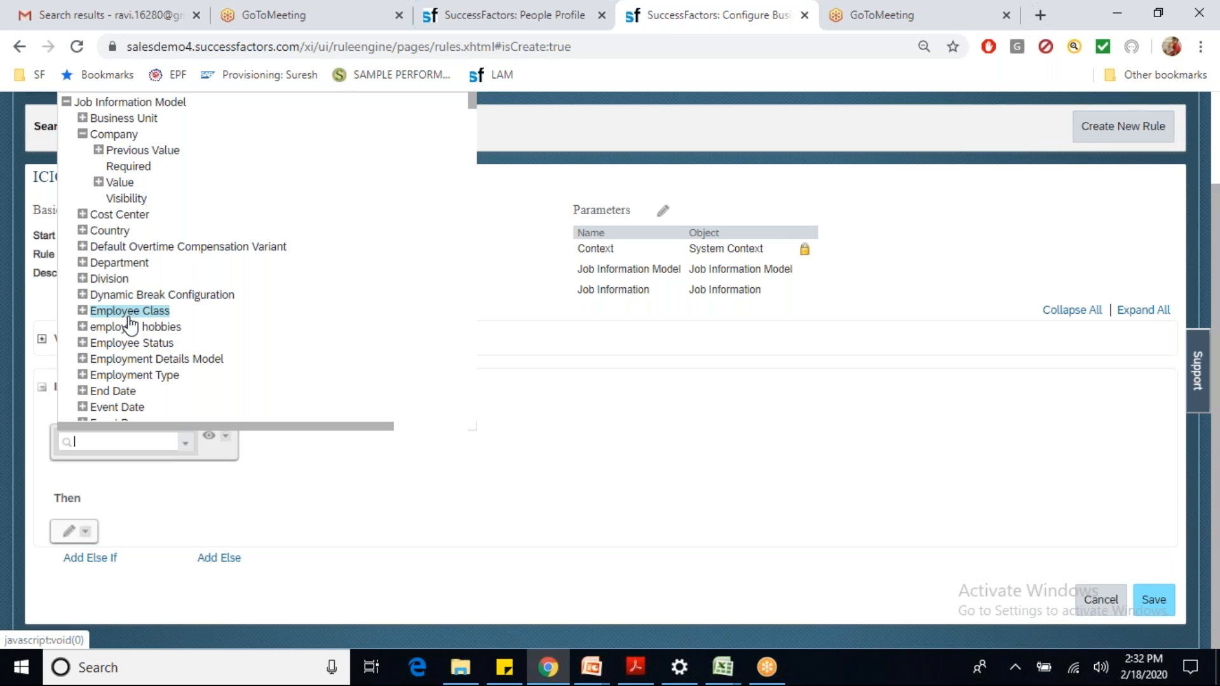
click(84, 281)
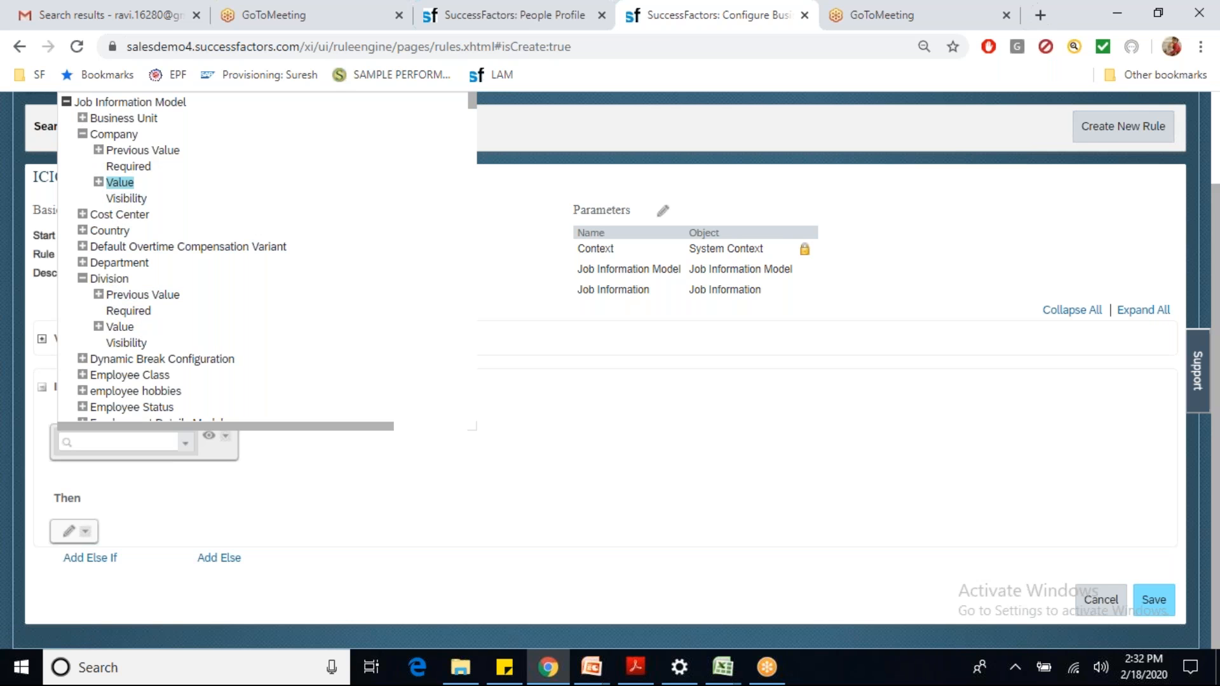
click(127, 101)
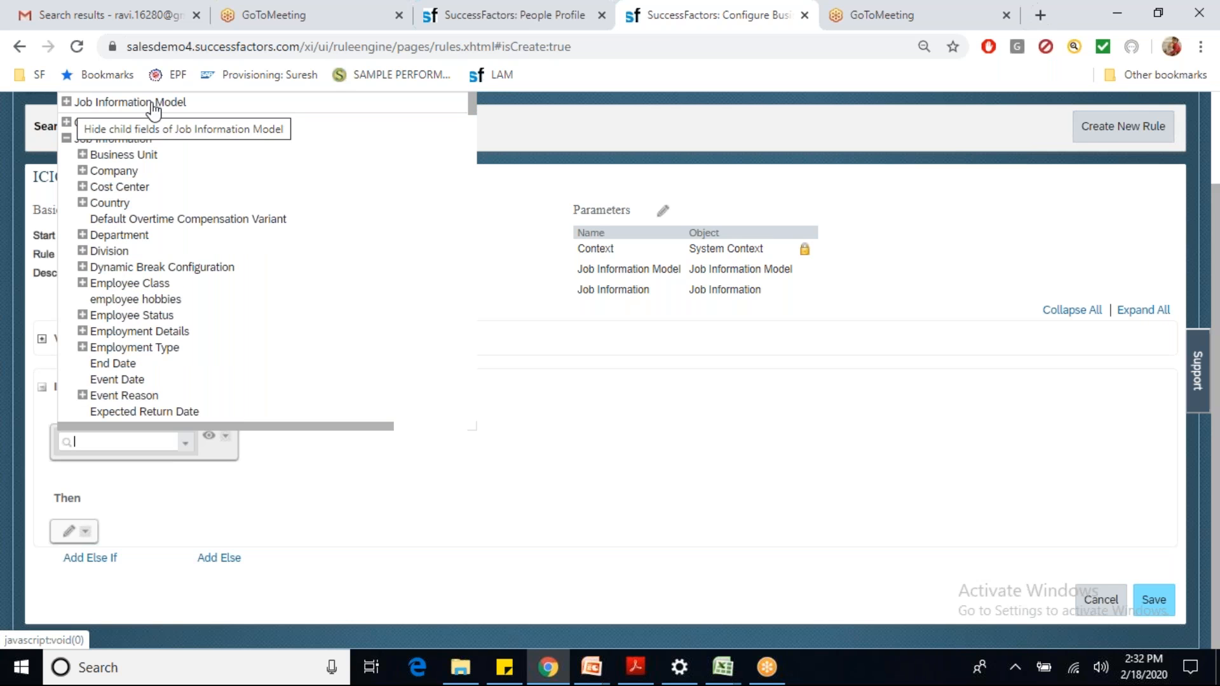
click(581, 372)
click(663, 210)
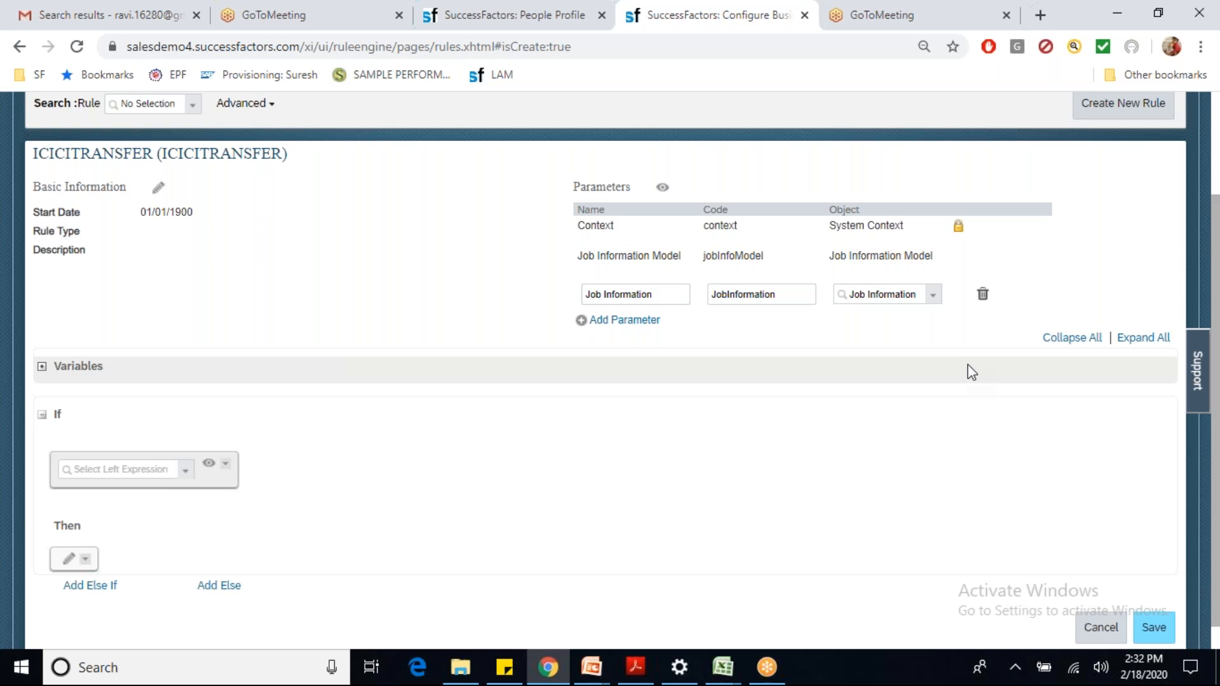
Step: Delete the Job Information parameter and bring the Excel workbook Book1 forward
click(981, 295)
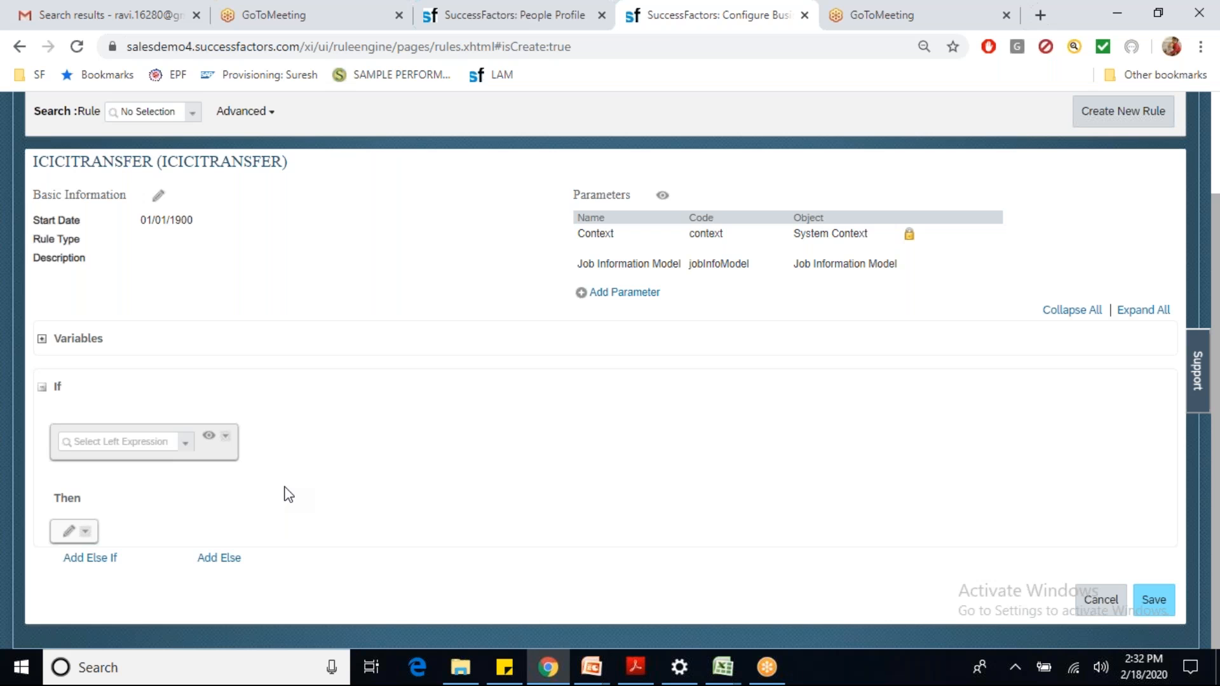
click(712, 664)
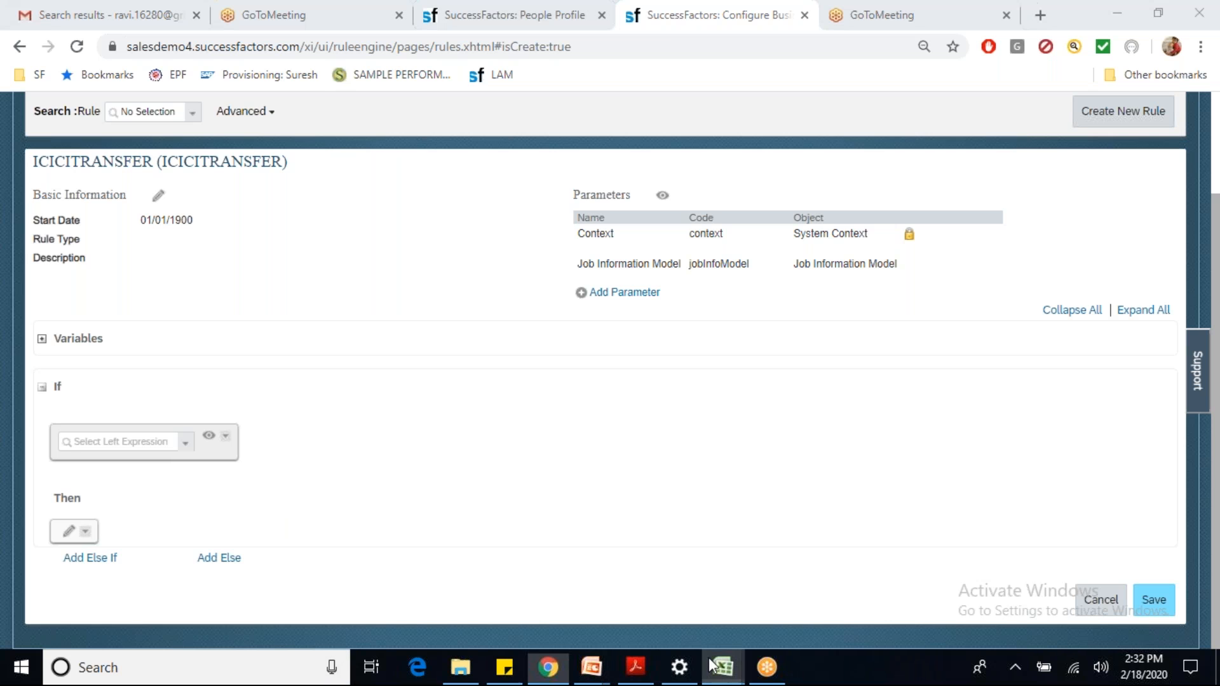
click(604, 610)
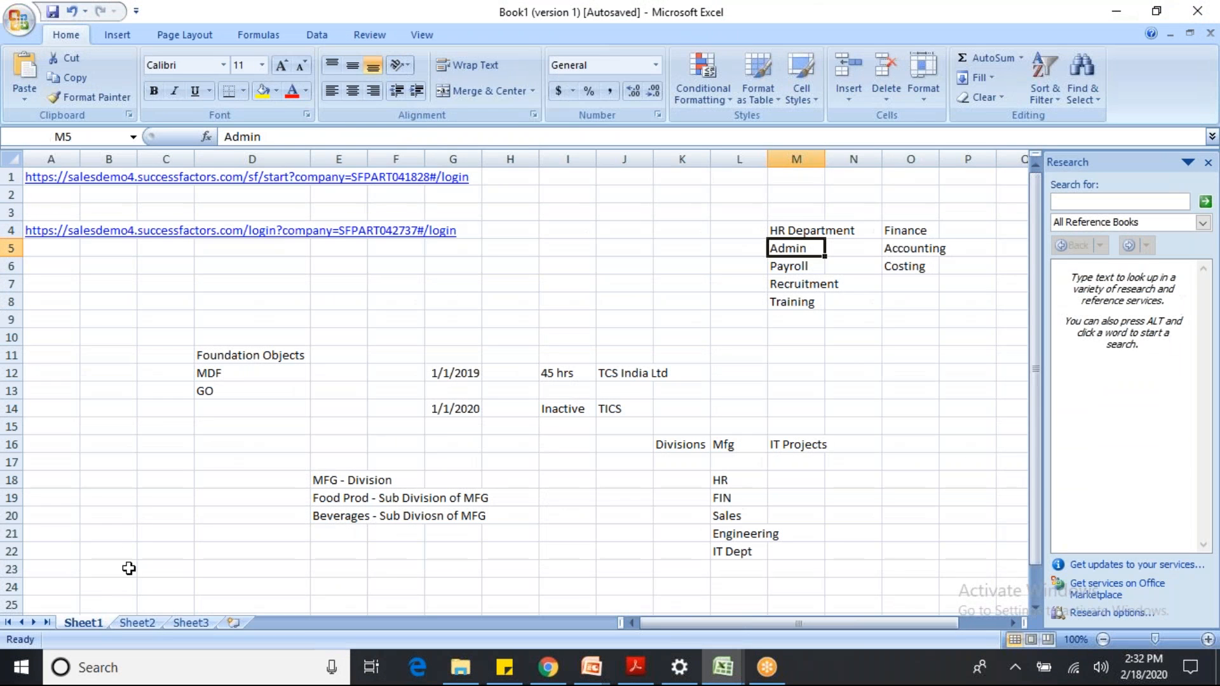
Step: Note ICICI Transfer – Event Reason and ICICI Transfer – Workflow in rows 21–22
click(107, 533)
text(IIC)
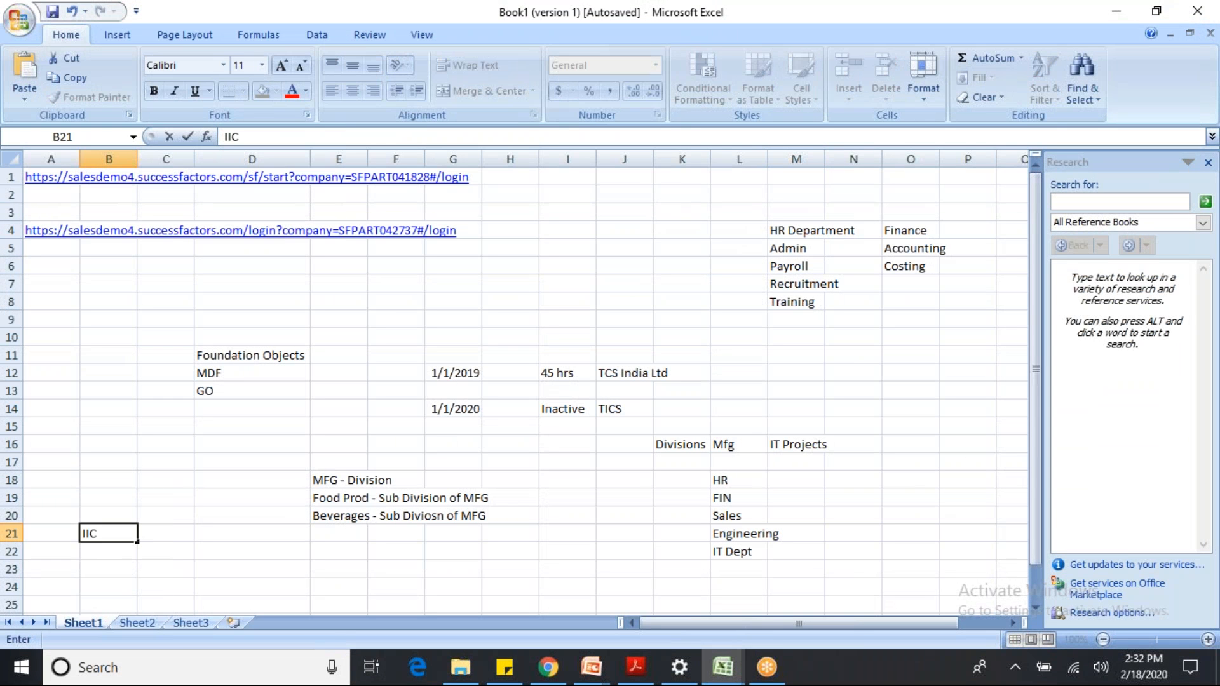
key(BackSpace)
key(BackSpace)
text(CICI Transfer)
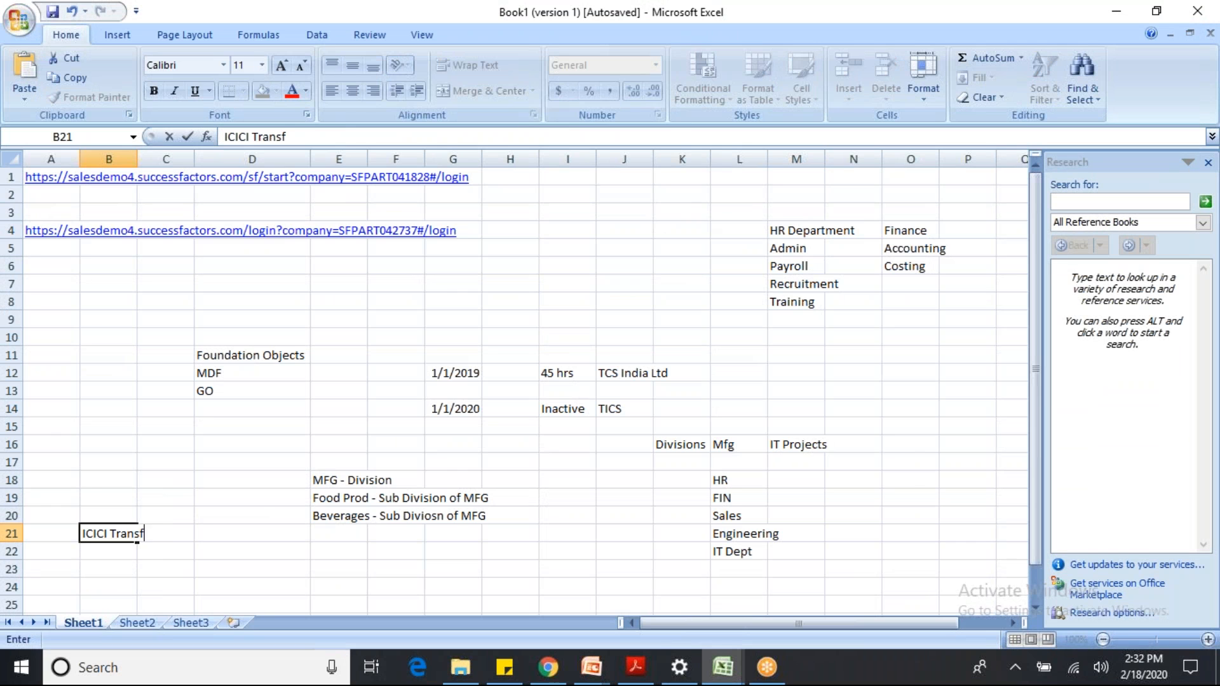
click(185, 535)
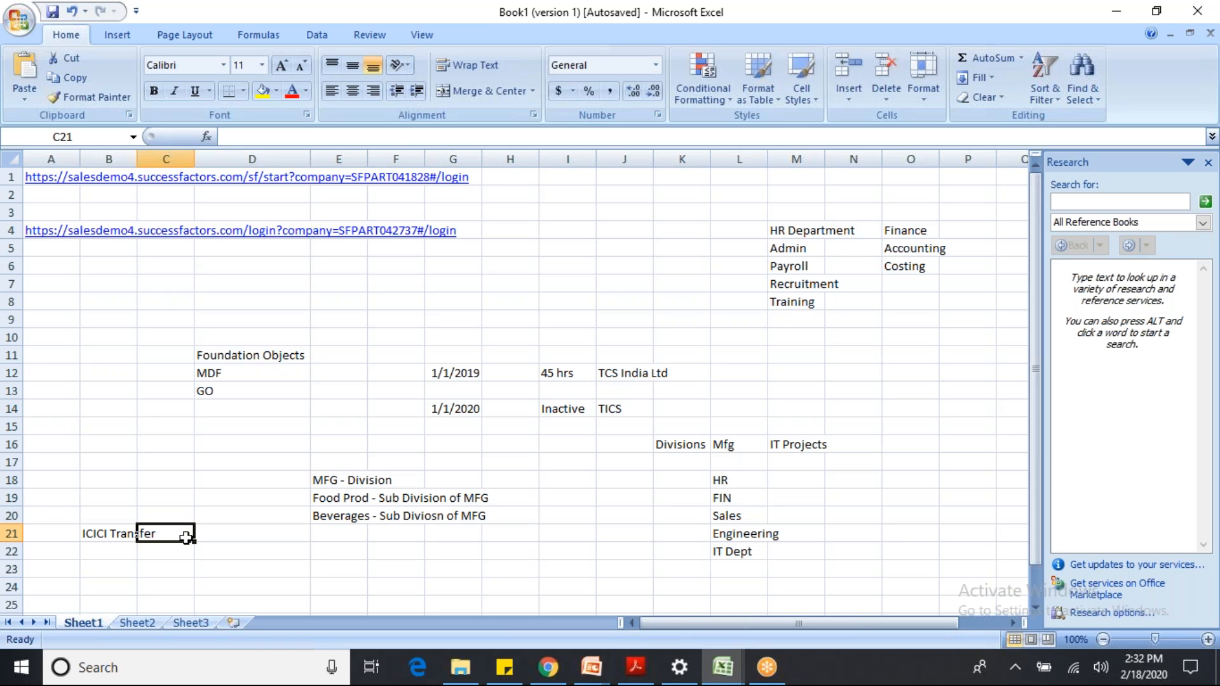
text(Event Reason)
key(Return)
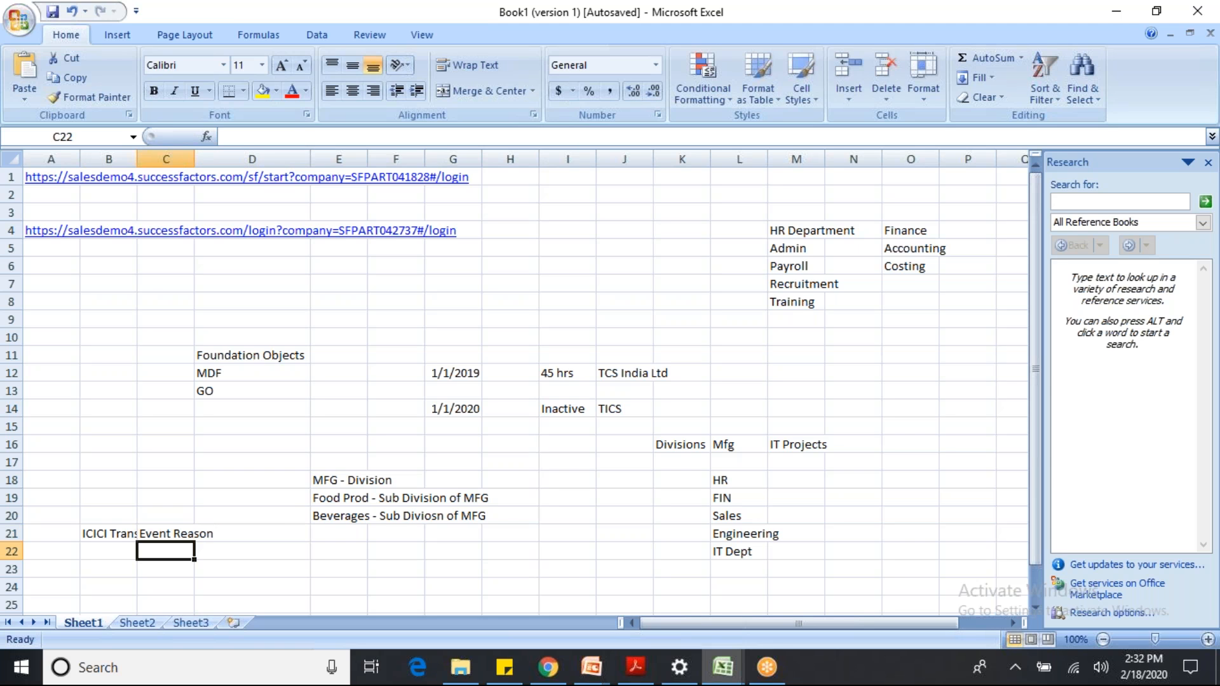
key(Left)
text(ICICI)
key(Tab)
text(Wor)
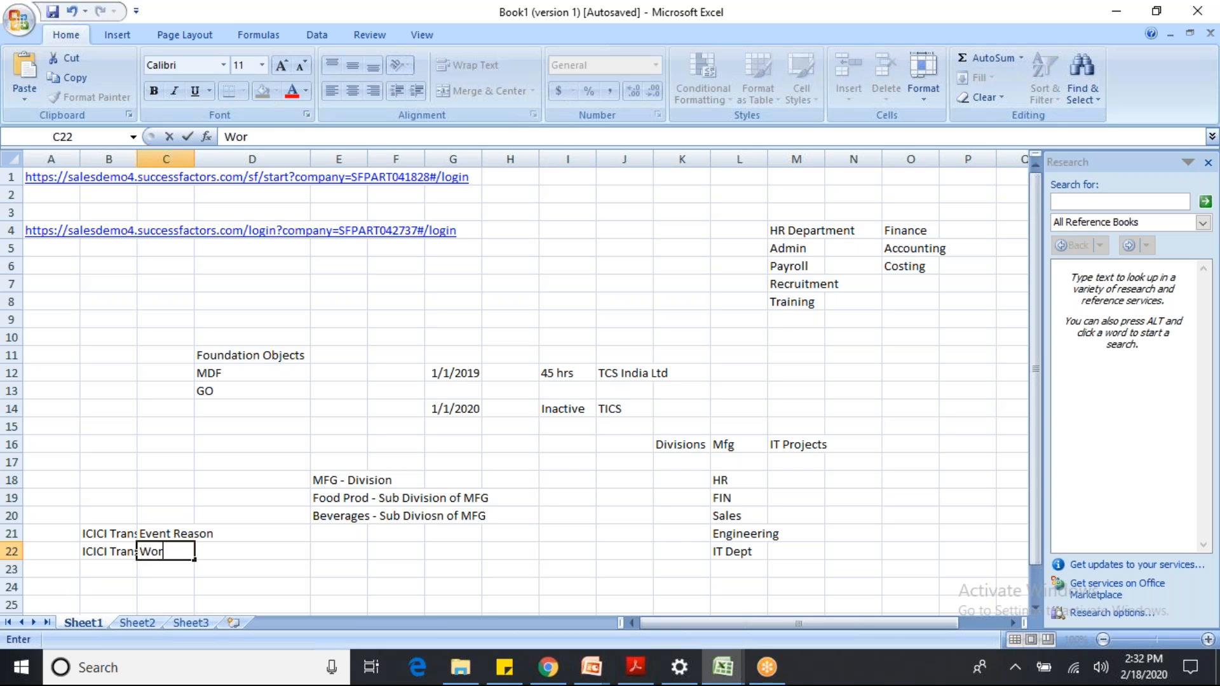
text(kflow)
key(Return)
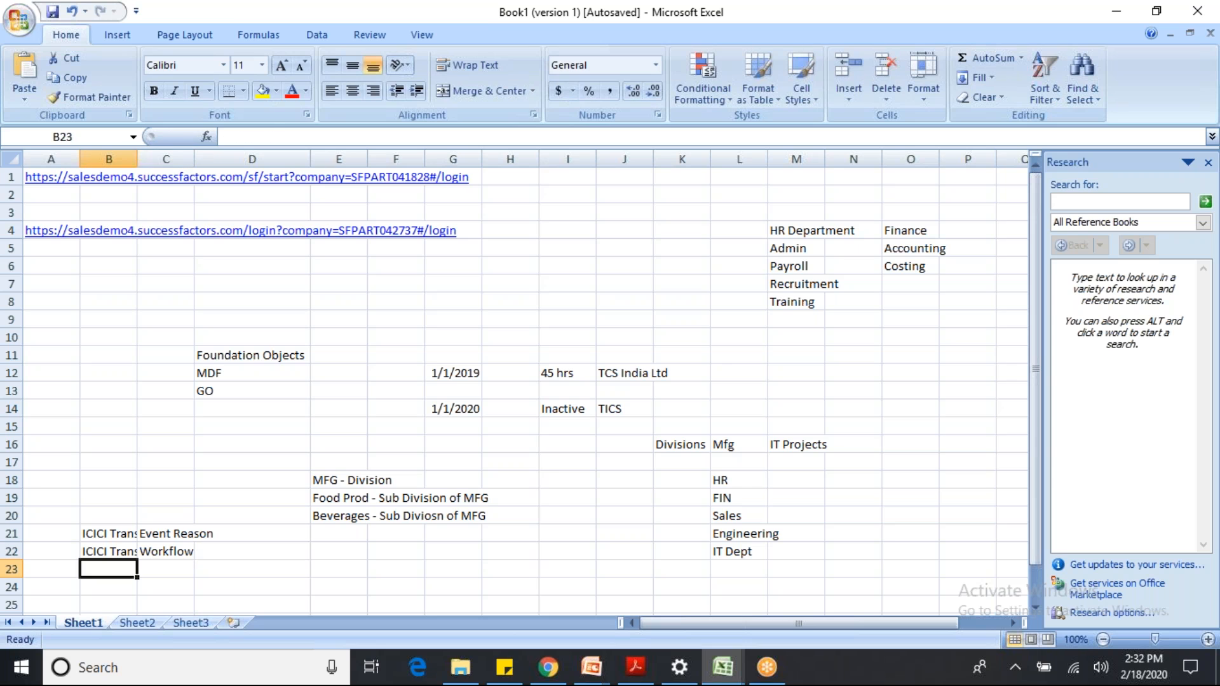
Step: Autofit column B and note Company – ICICI in row 24
double_click(137, 159)
click(140, 535)
click(186, 555)
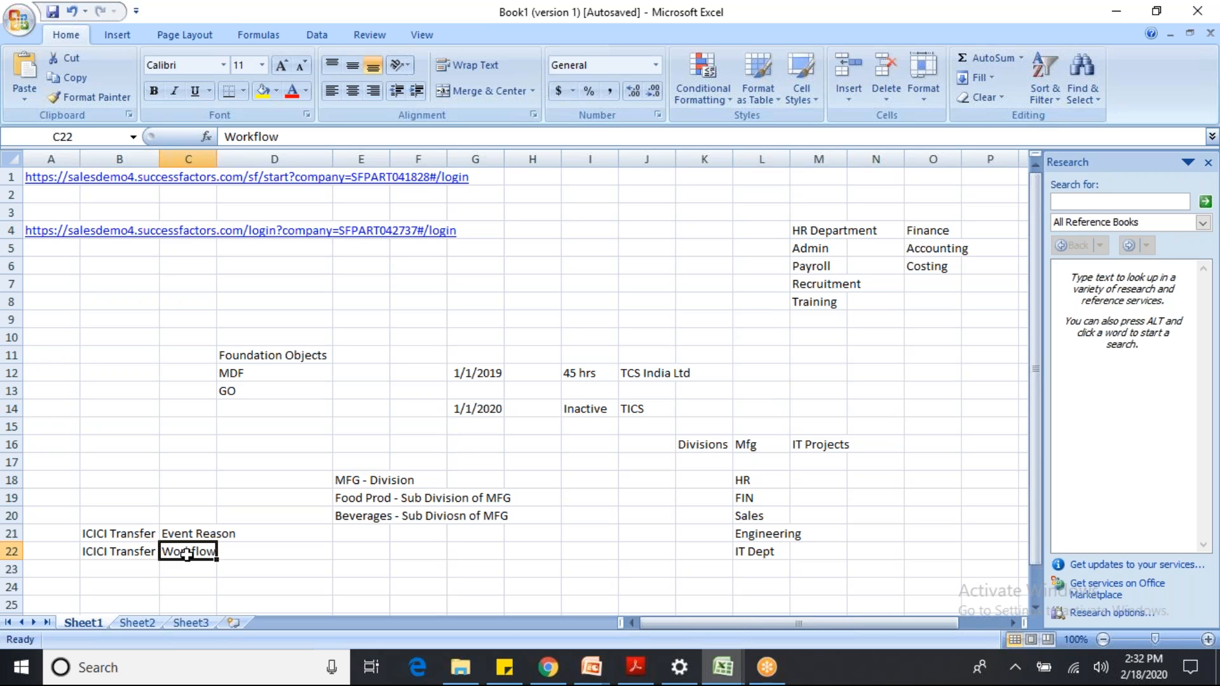
click(128, 582)
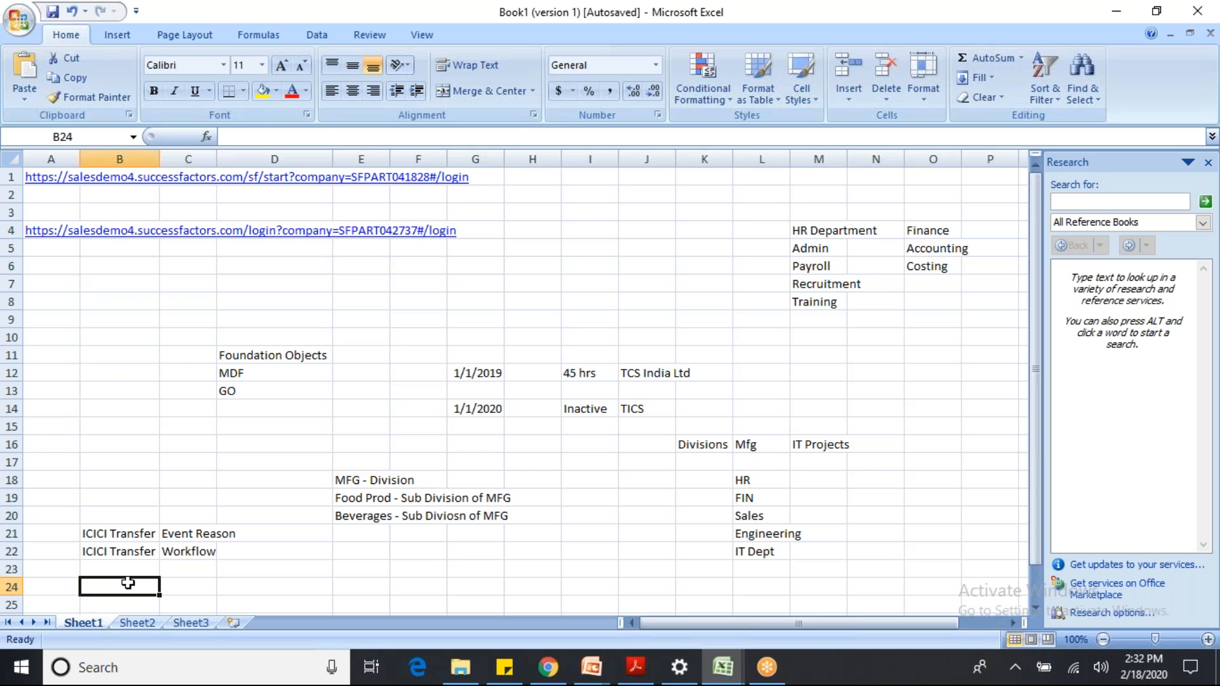
text(Company)
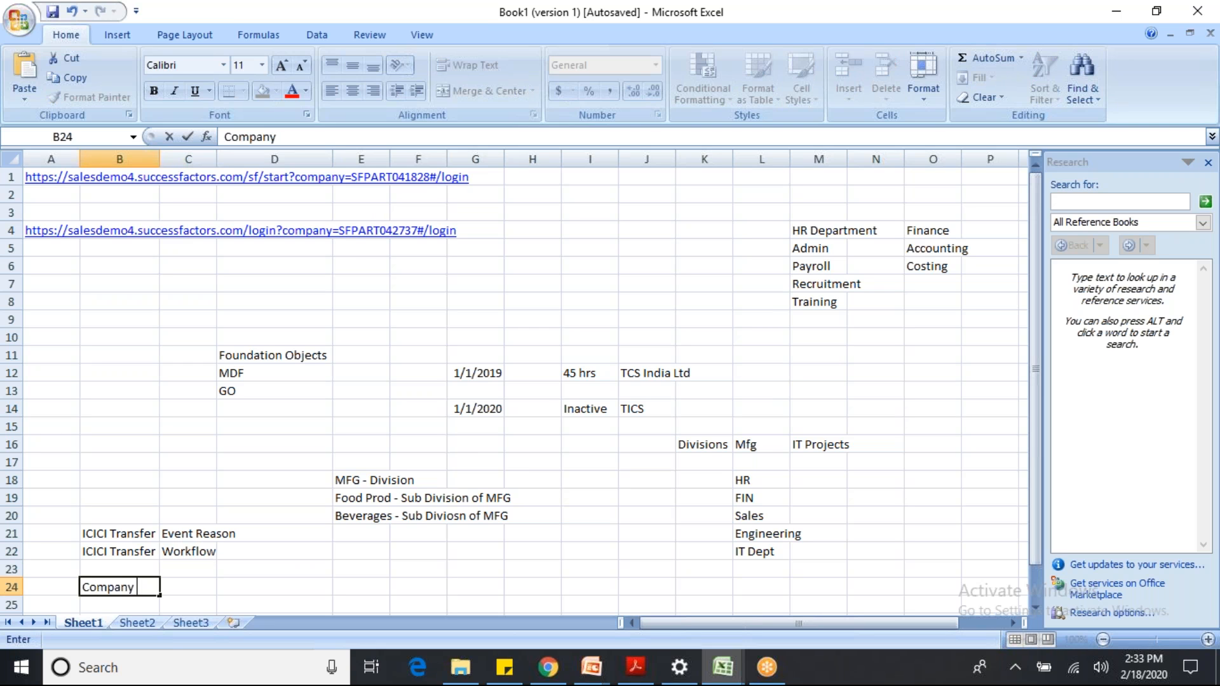
key(Tab)
text(ICIC)
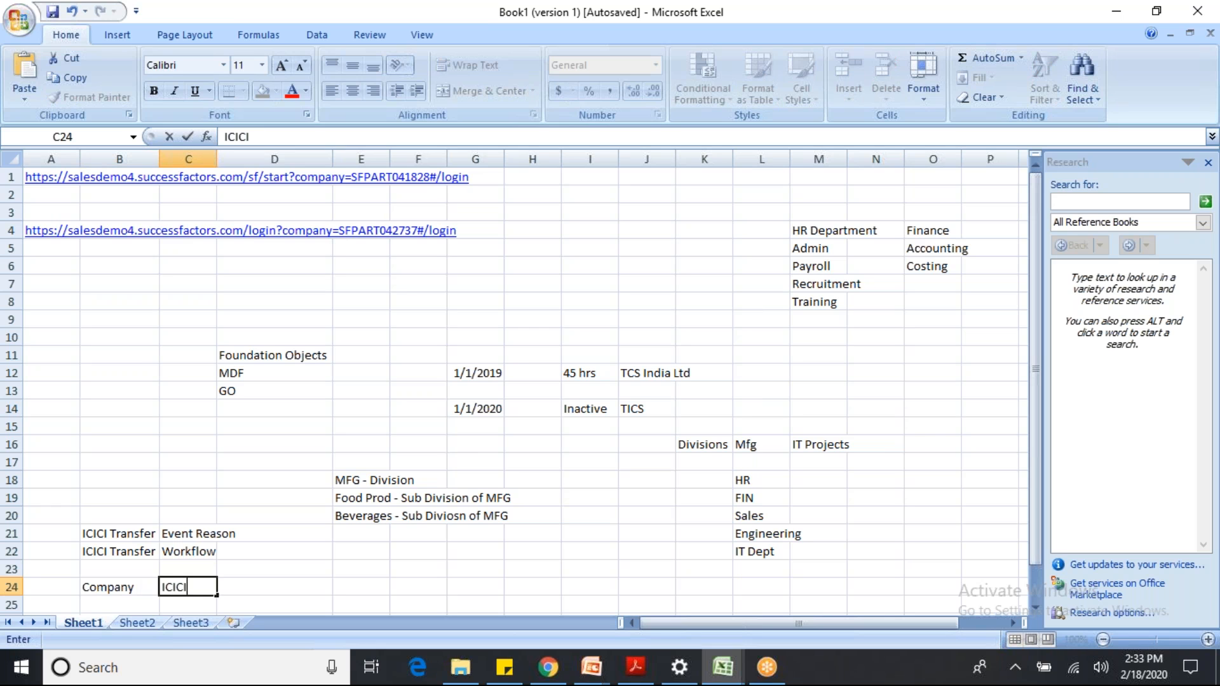
text(I)
key(Tab)
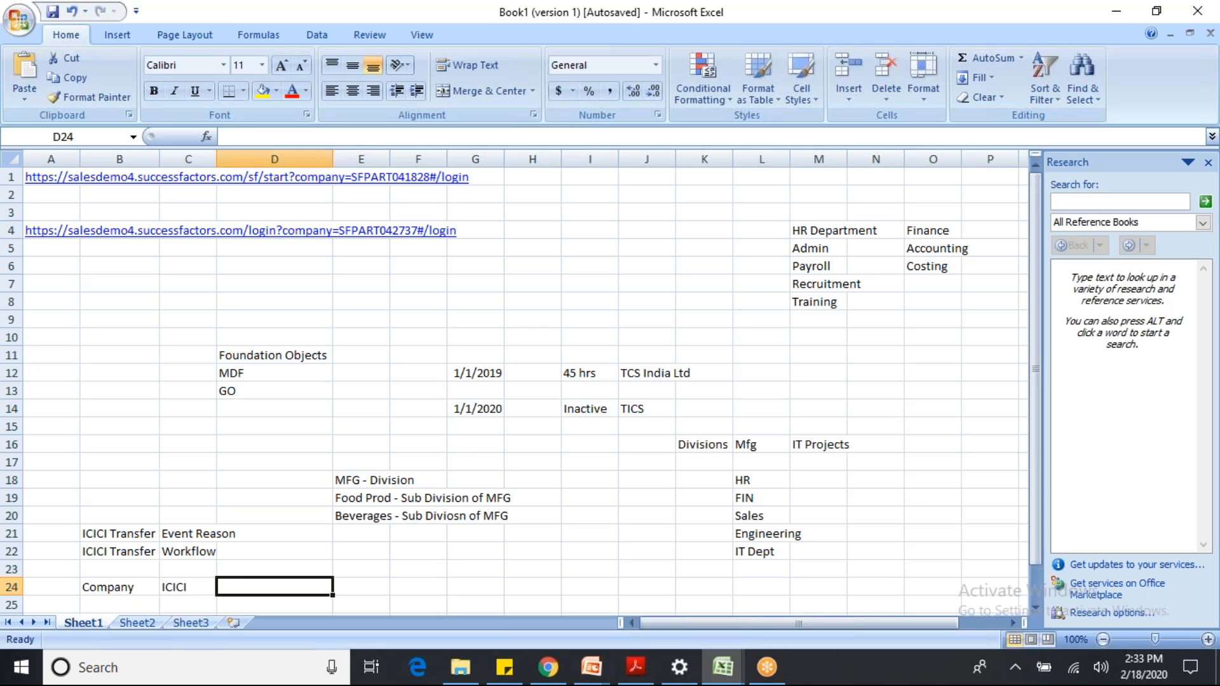
click(174, 590)
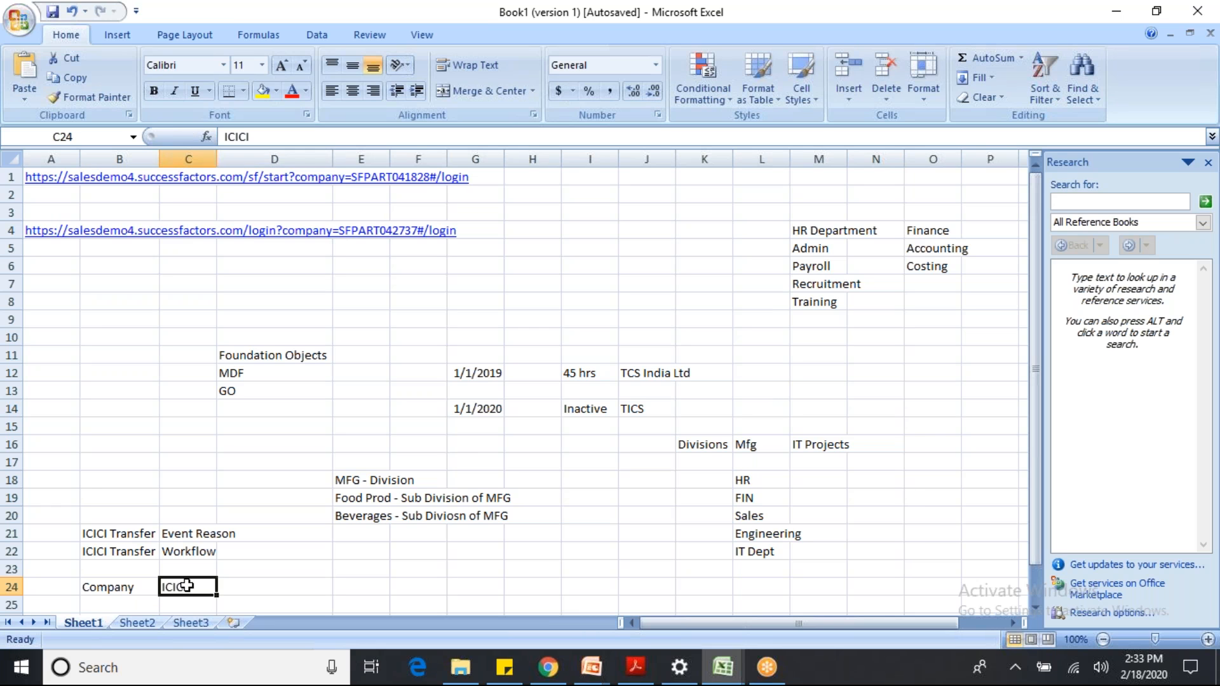
click(157, 535)
click(183, 553)
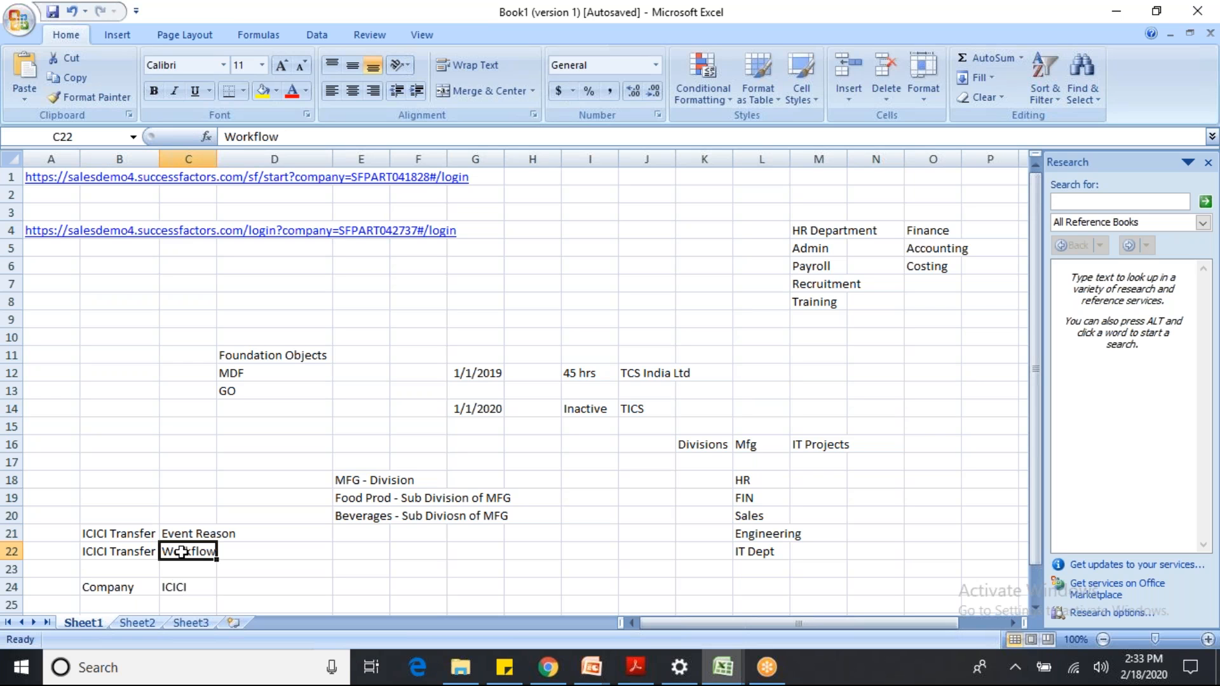
click(184, 585)
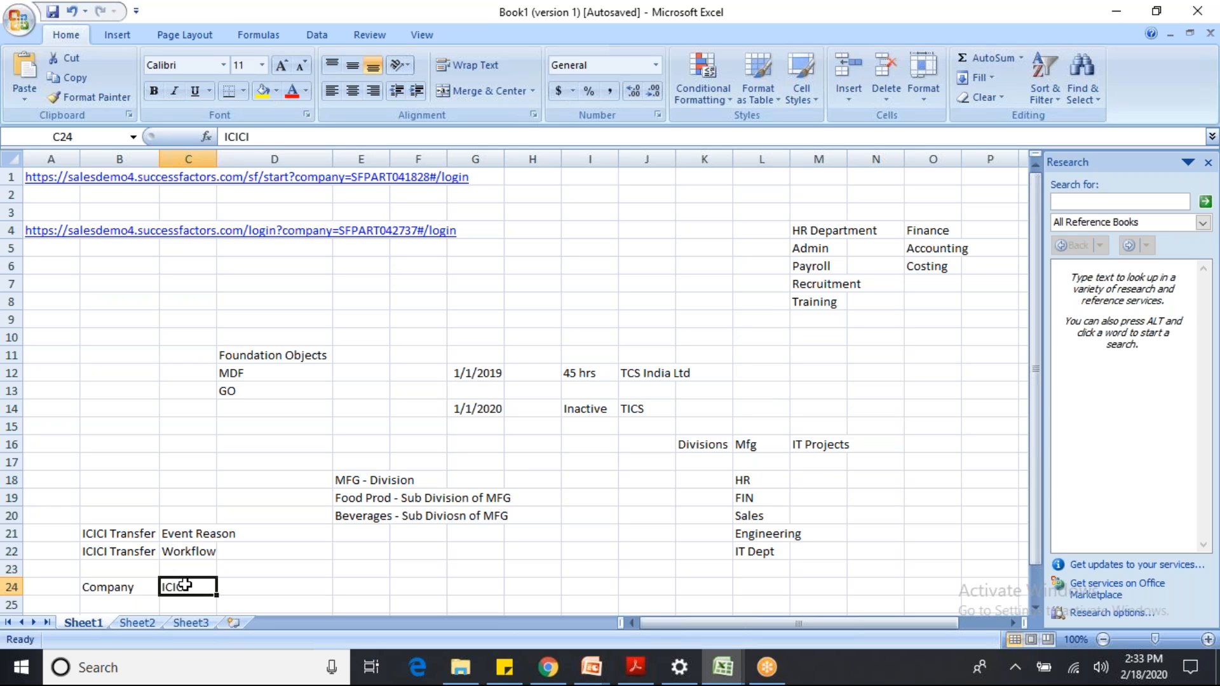
key(alt+Tab)
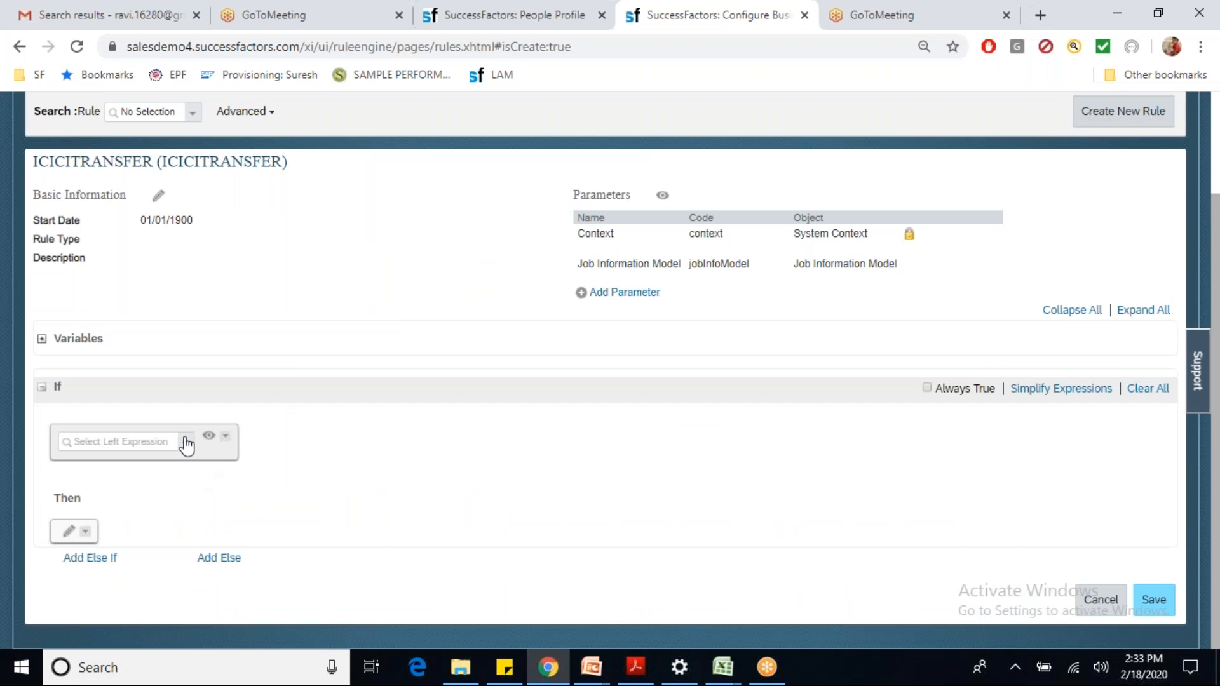
Step: Set the If condition to Job Information Model.Company.Value equal to ICICI Bank Ltd (ICICI)
click(186, 443)
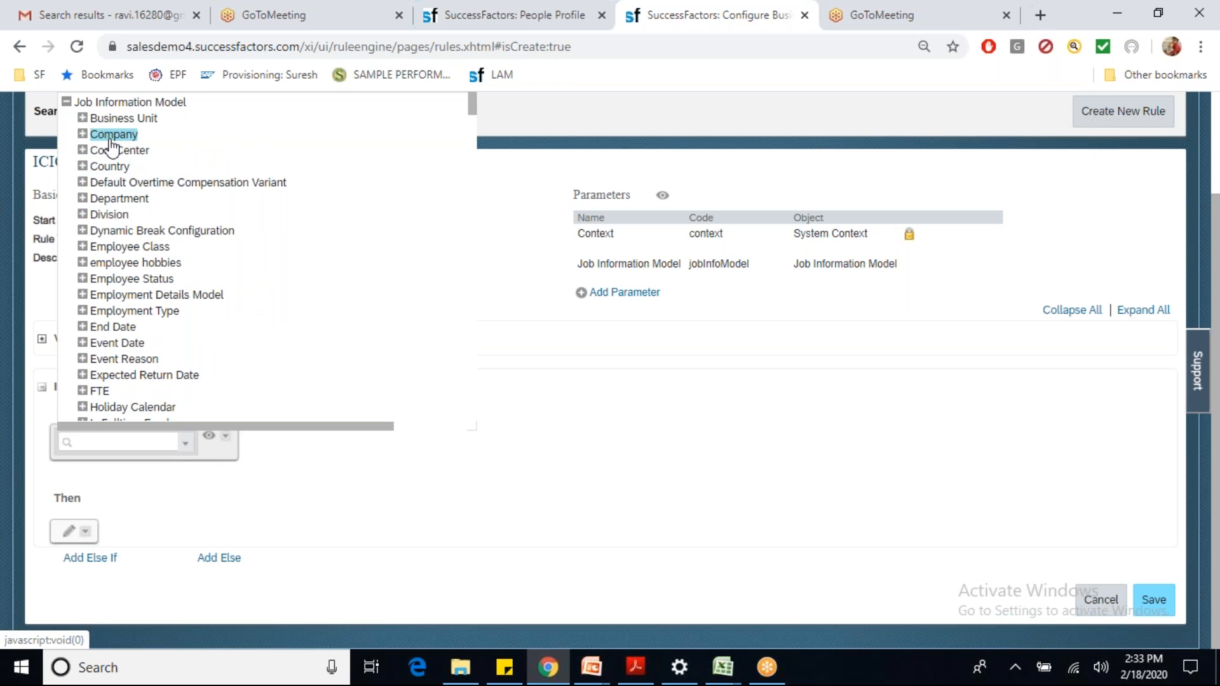
click(82, 134)
click(122, 182)
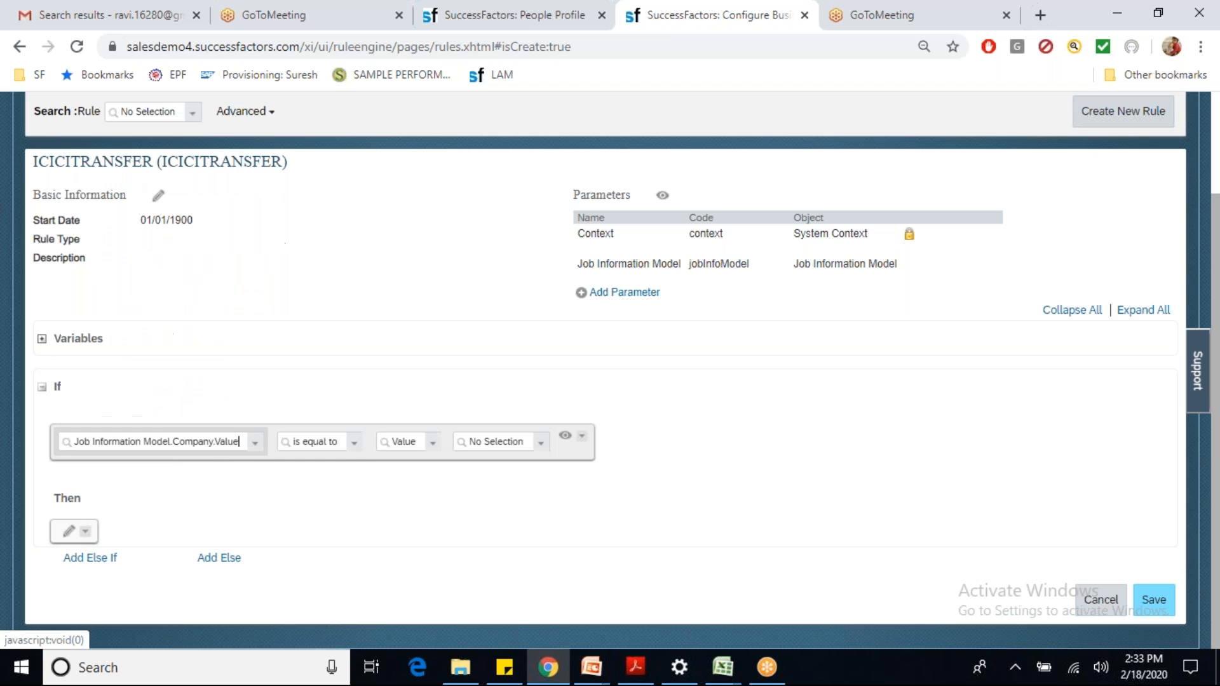
click(485, 444)
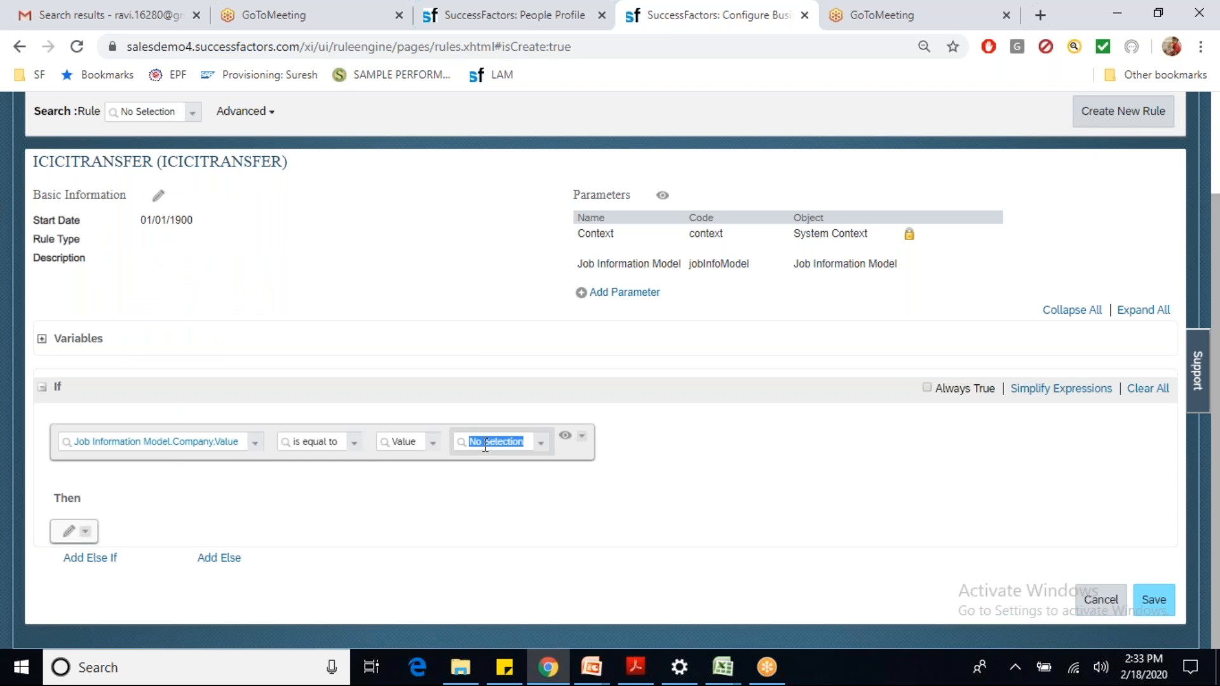
text(ici)
click(498, 466)
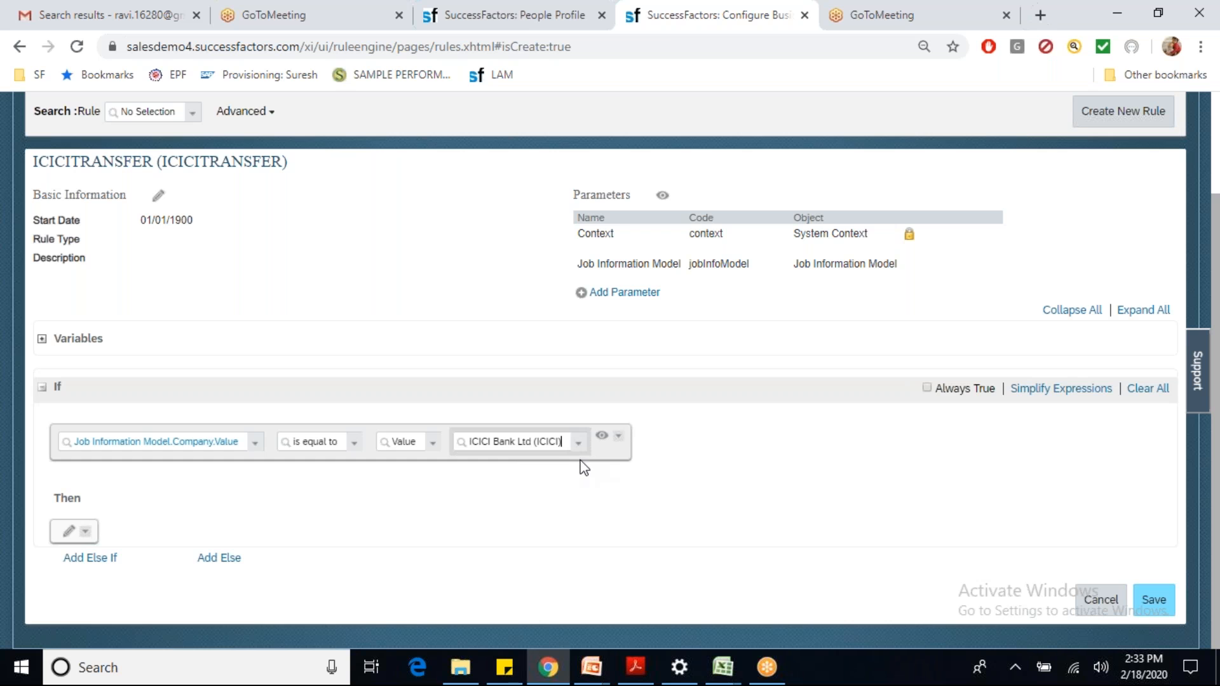
key(alt+Tab)
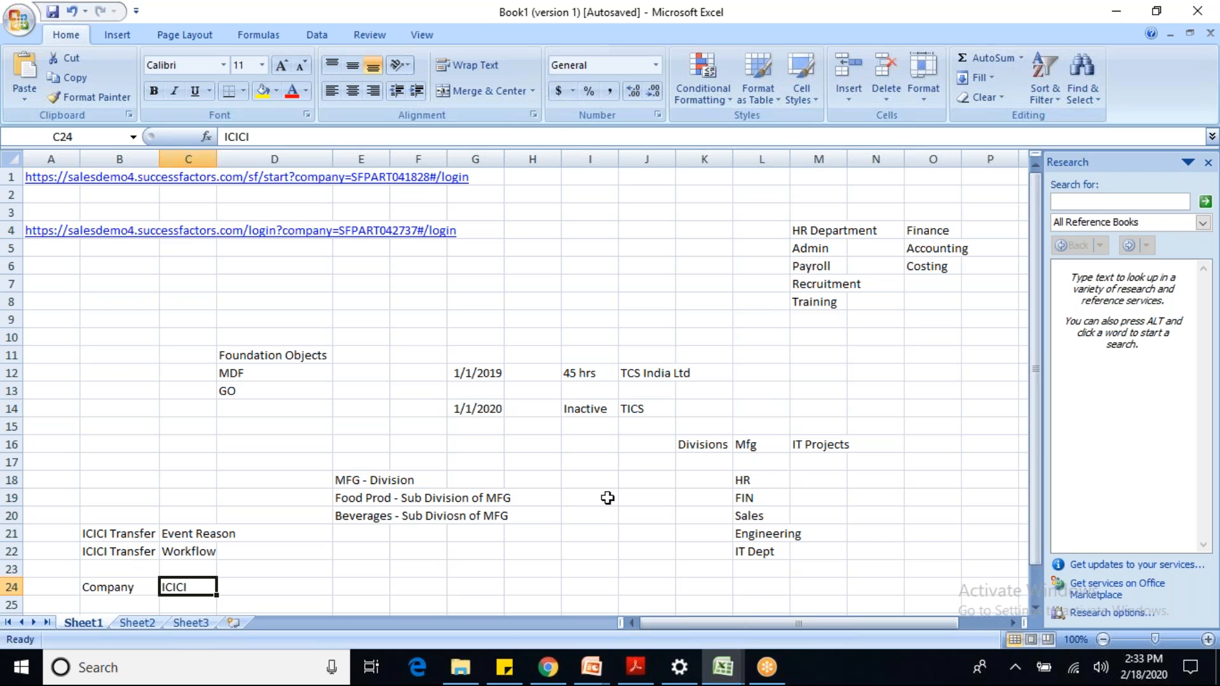
Step: Note 'location previous value is not equal to current value' in cell B25
click(1036, 608)
click(132, 514)
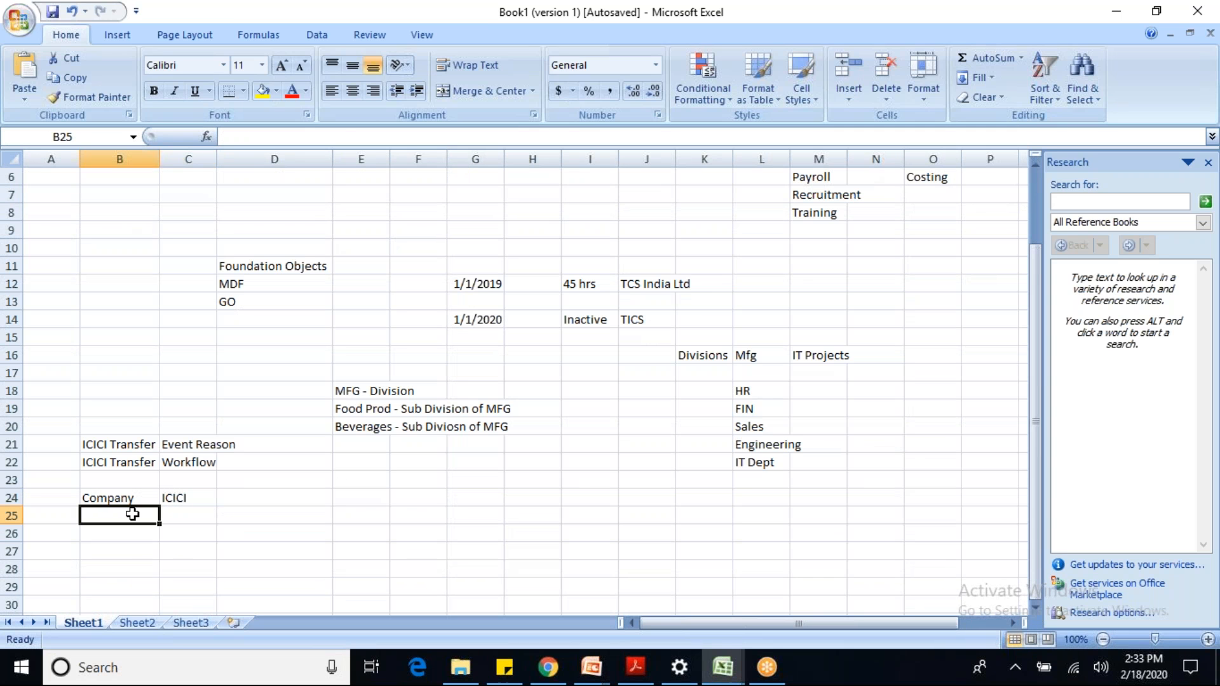
text(location)
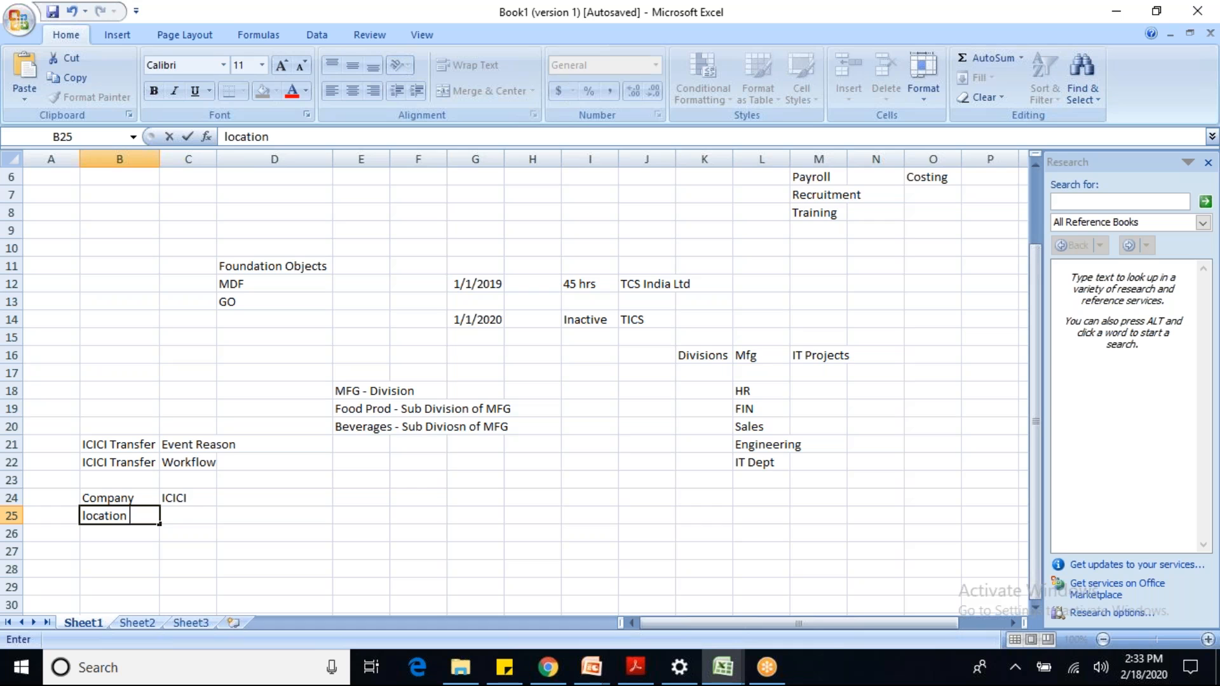
text( previous v)
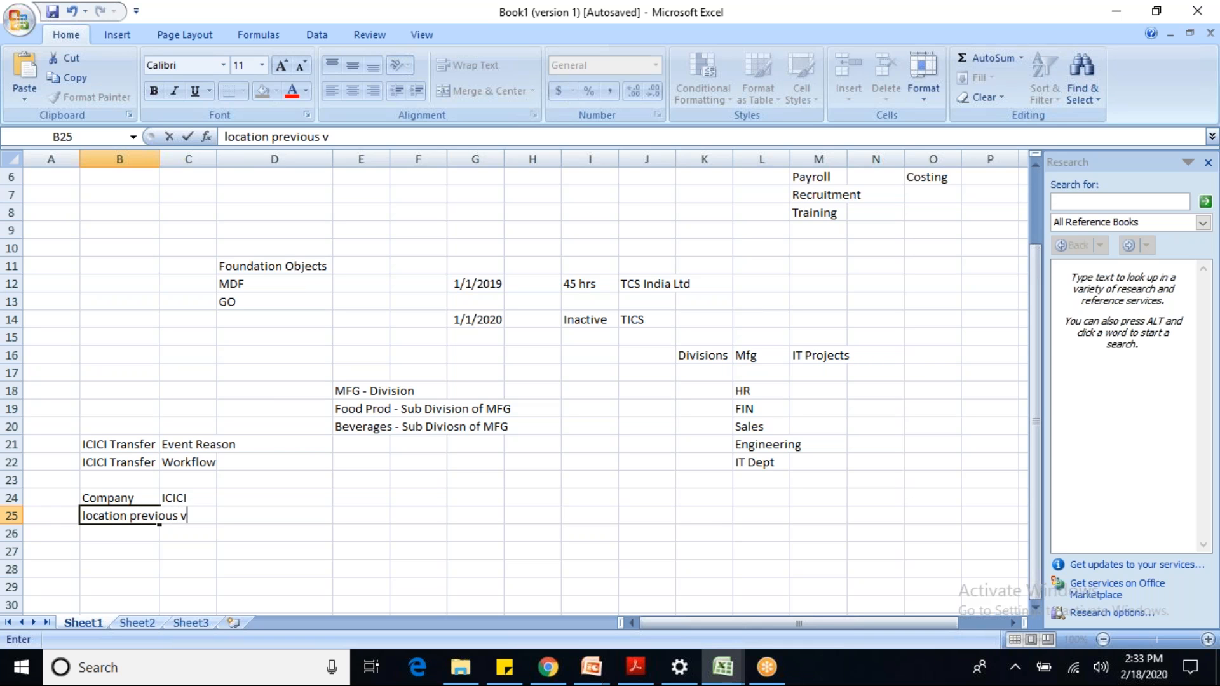
text(alue i s not eq)
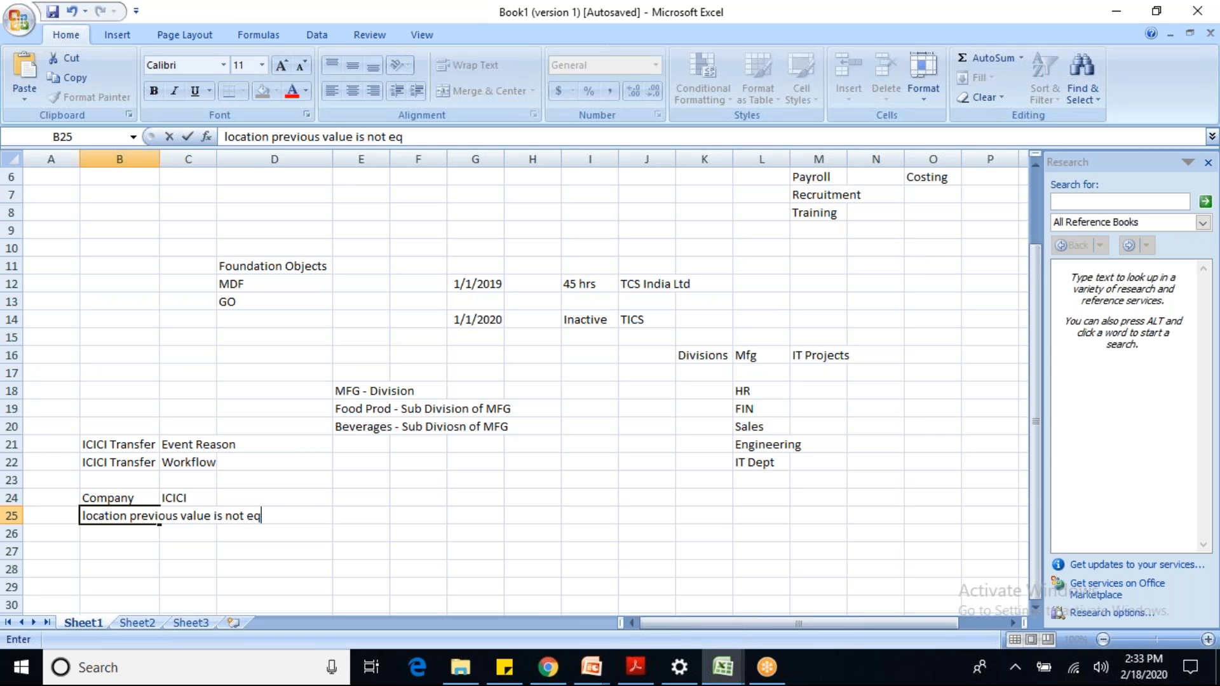
text(ual to current value)
key(Return)
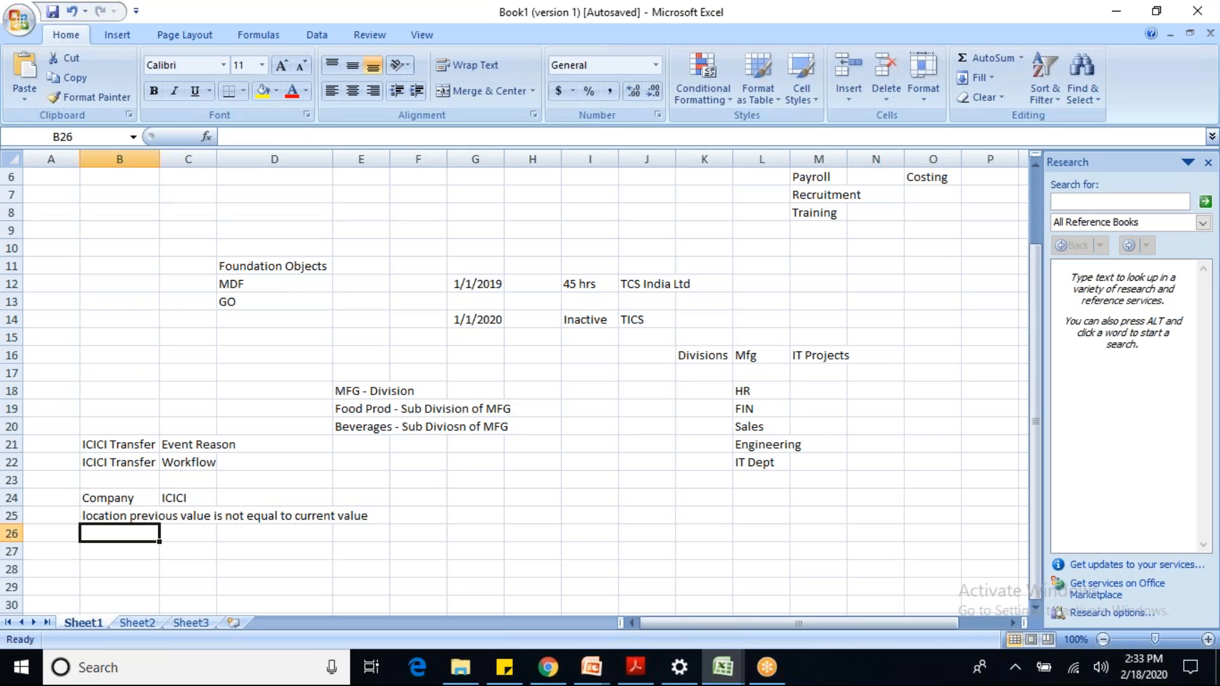
click(128, 517)
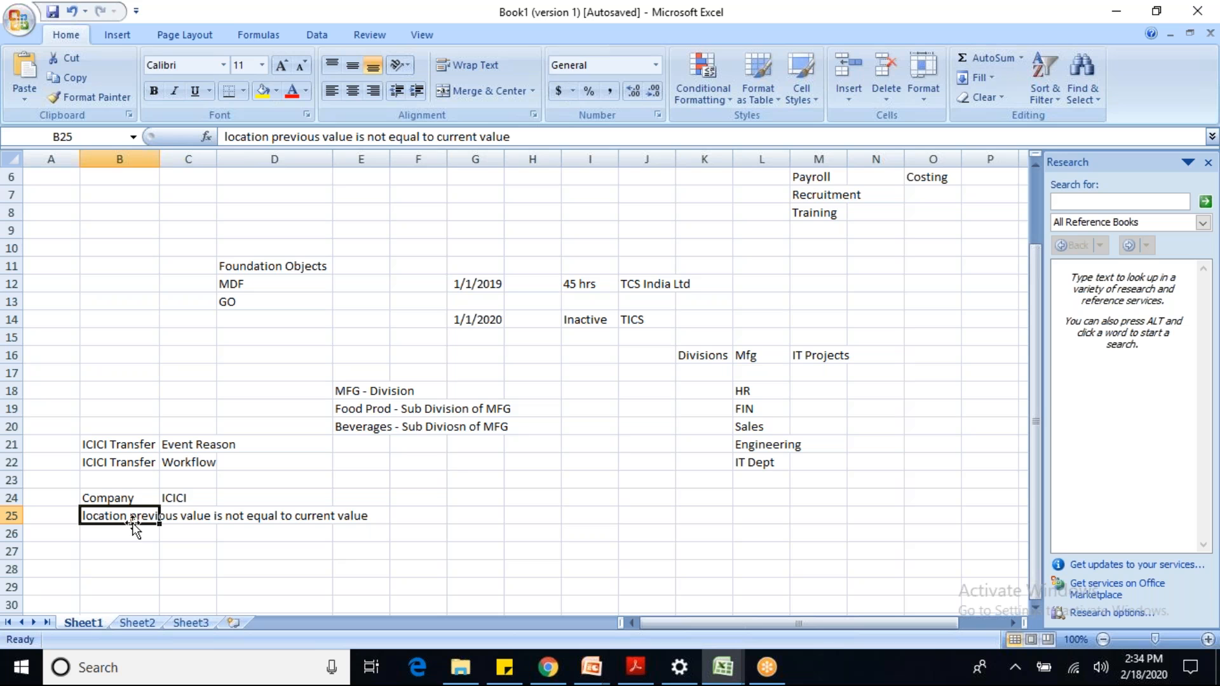
key(alt+Tab)
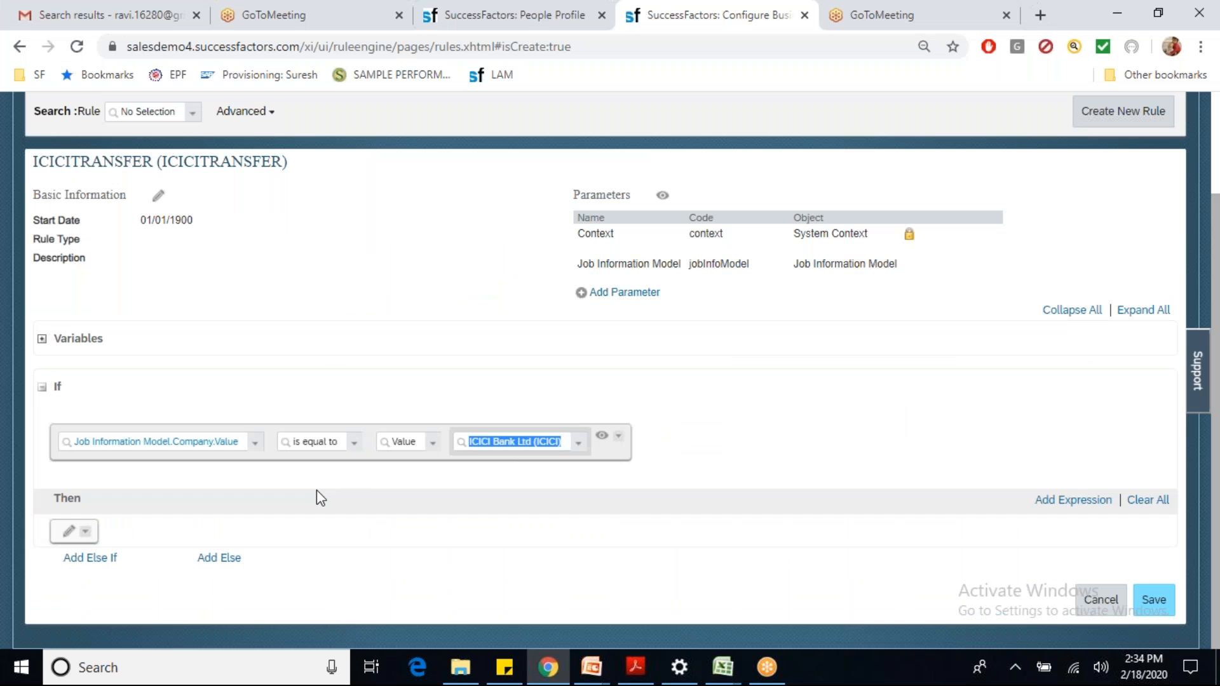
Step: Add an AND expression with left side Job Information Model.Location.Previous Value
click(618, 436)
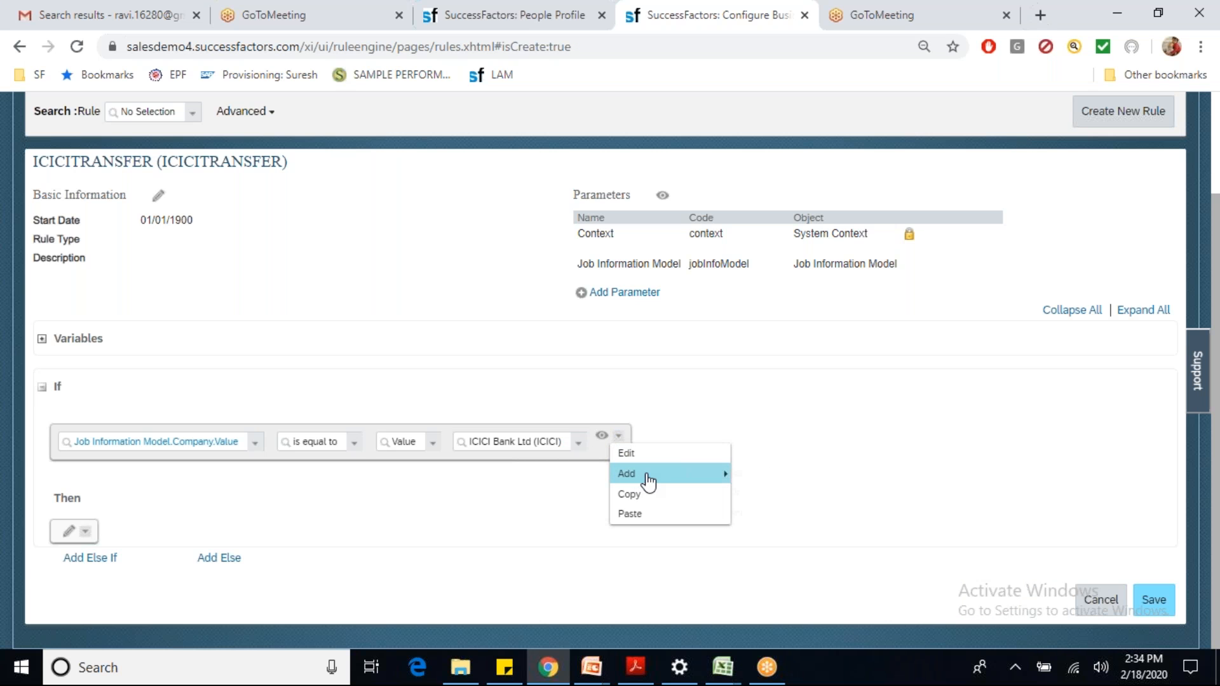
mouse_move(648, 481)
click(751, 475)
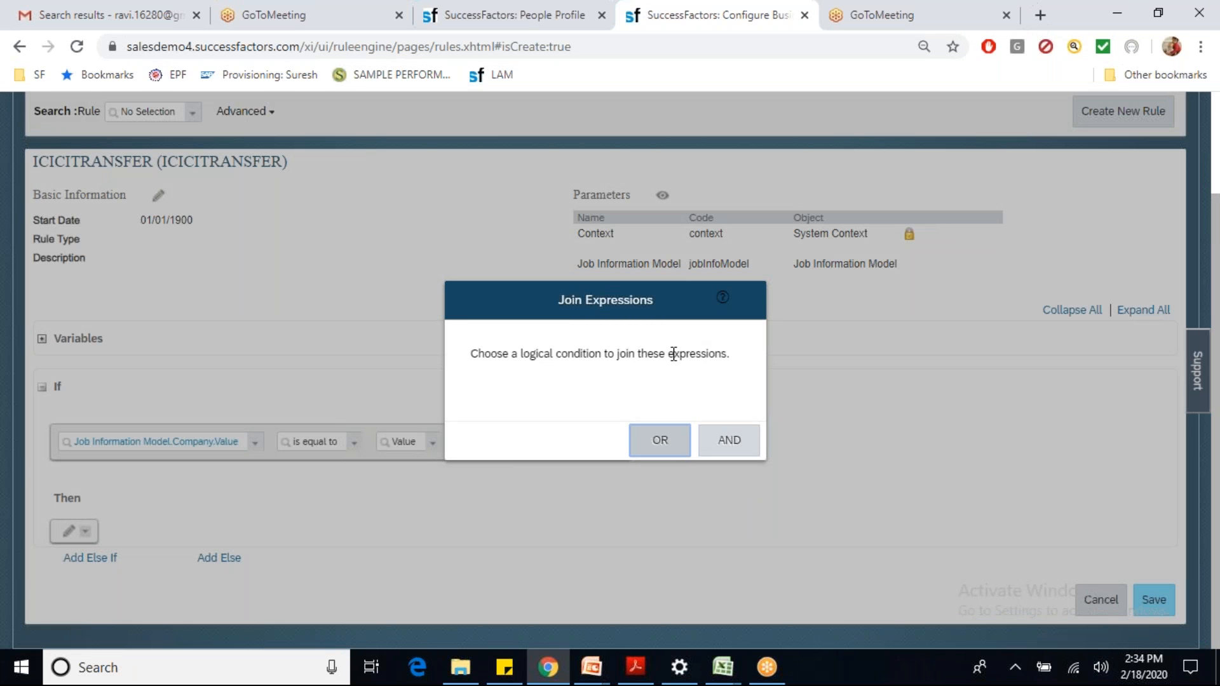
click(741, 438)
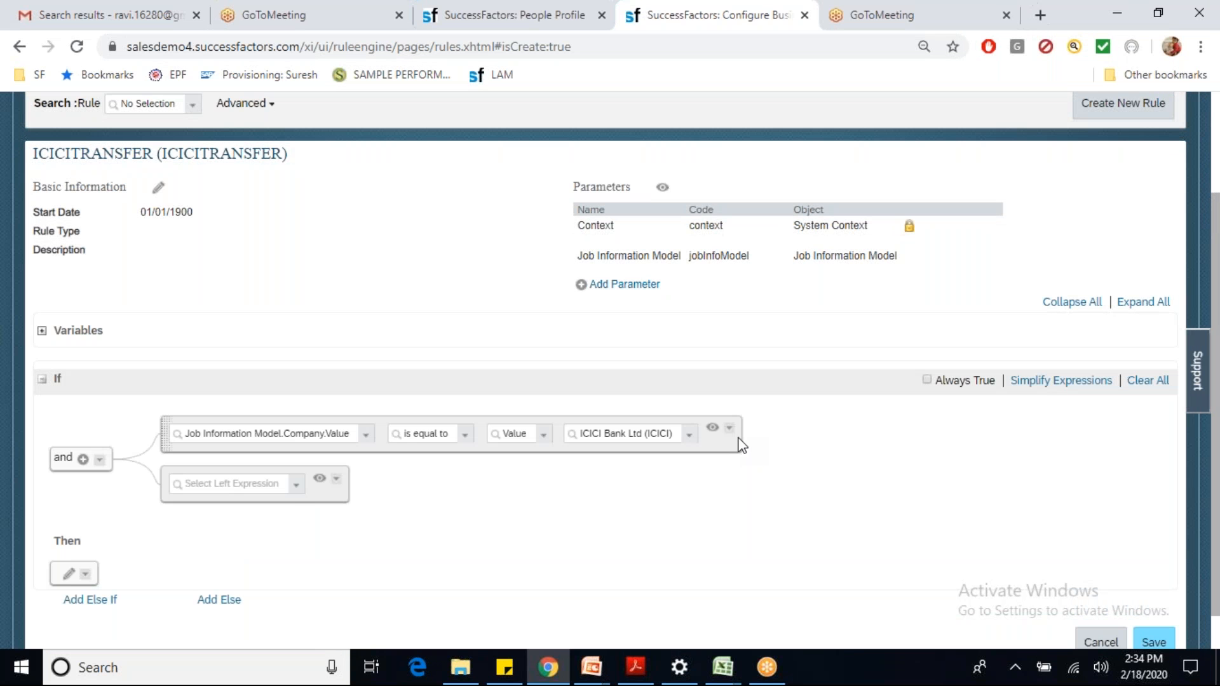
click(297, 486)
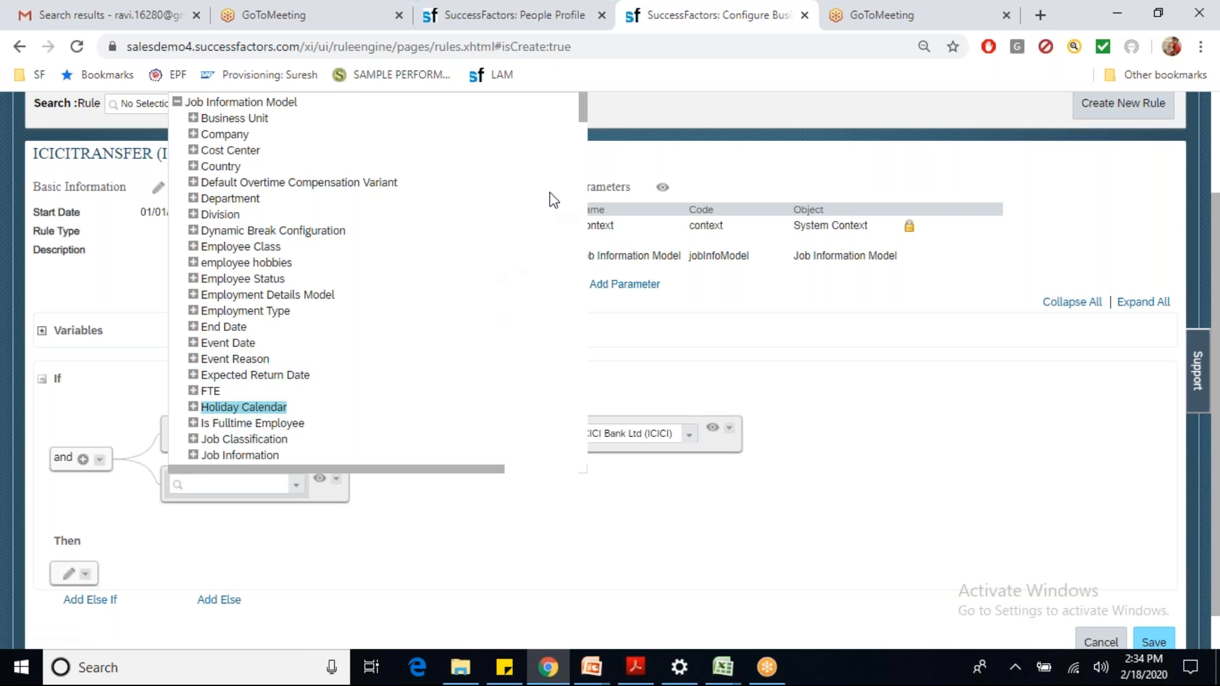
drag(584, 118, 588, 140)
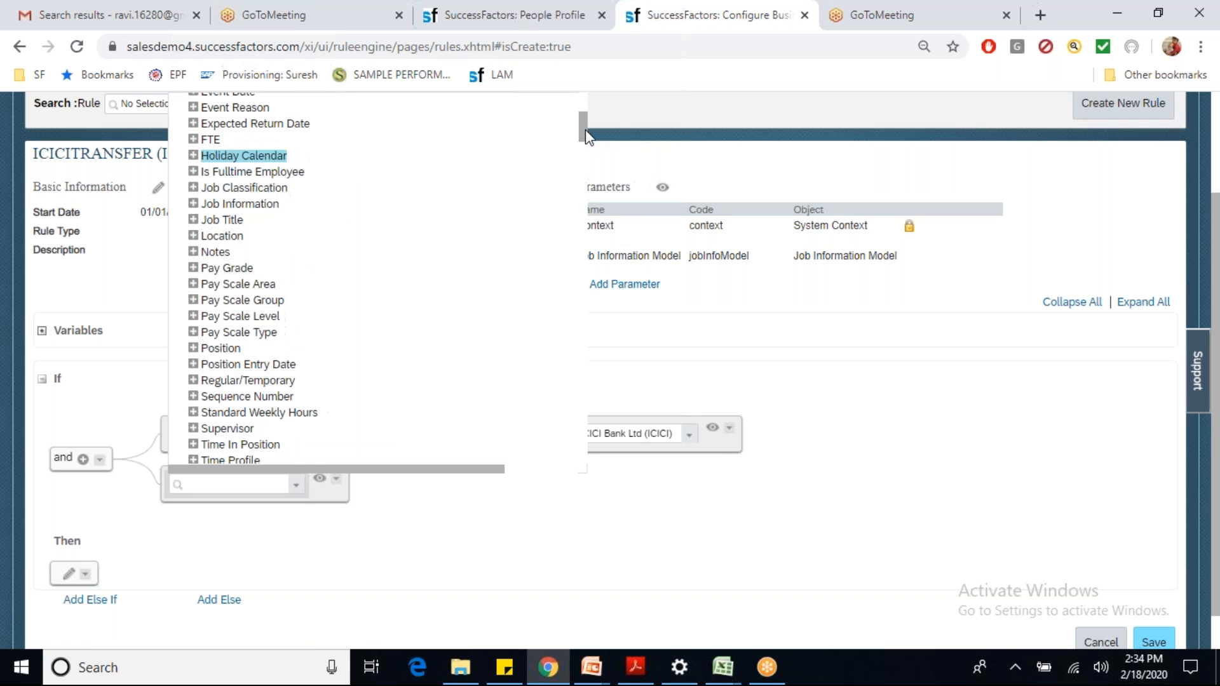
click(193, 236)
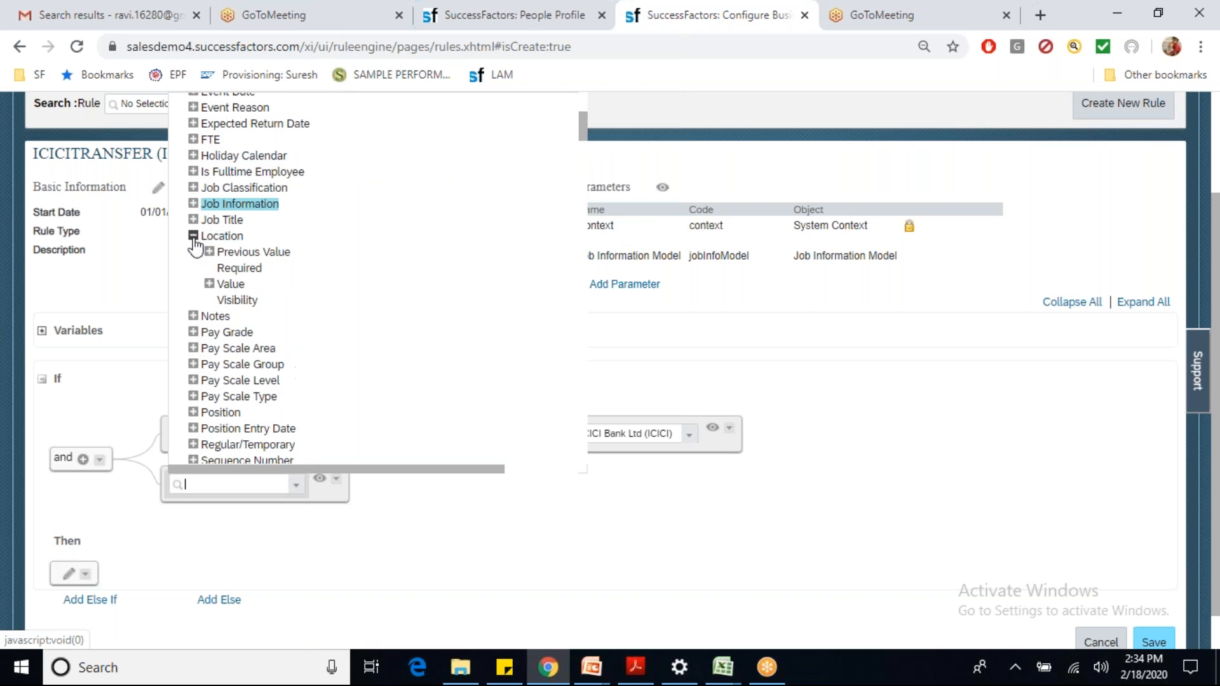
click(253, 252)
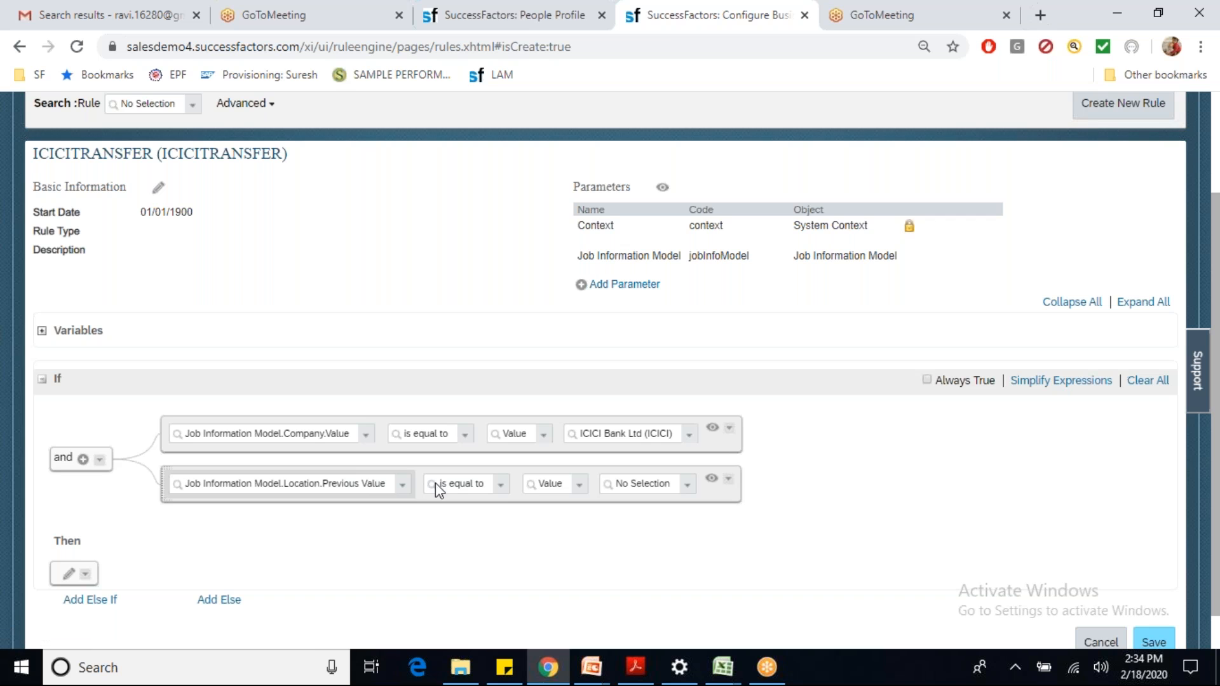
Step: Make it 'is not equal to' Location.Value and collapse both conditions to readable text
click(504, 489)
click(480, 522)
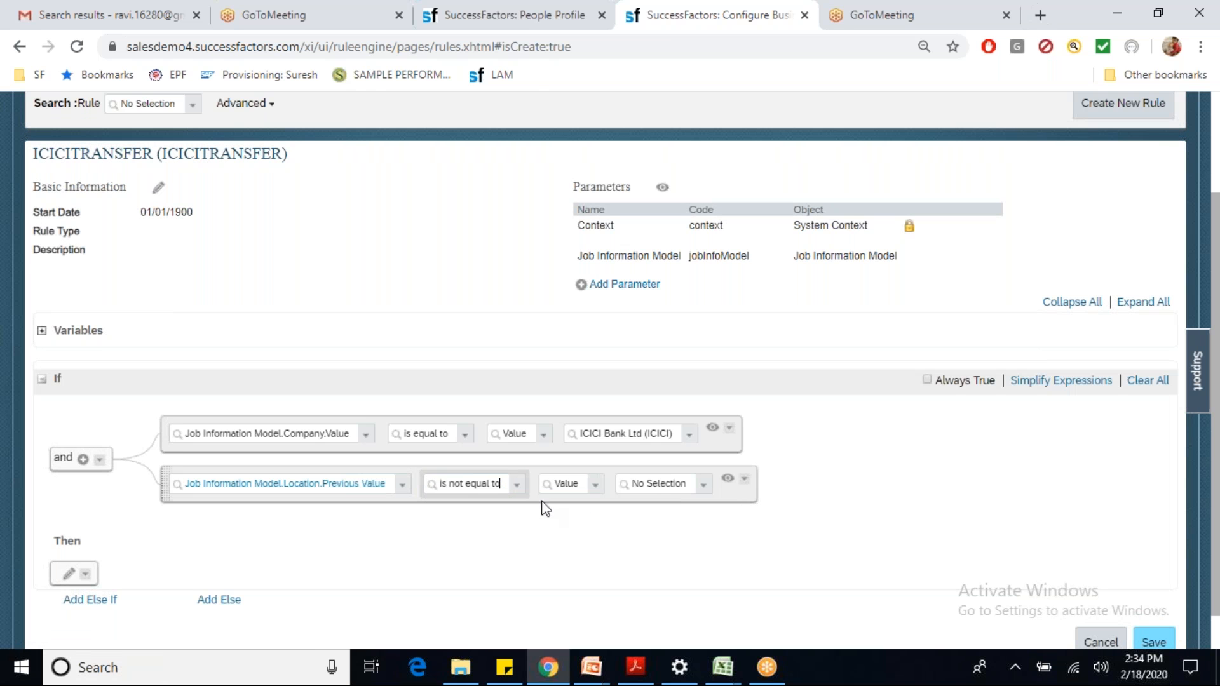
click(596, 488)
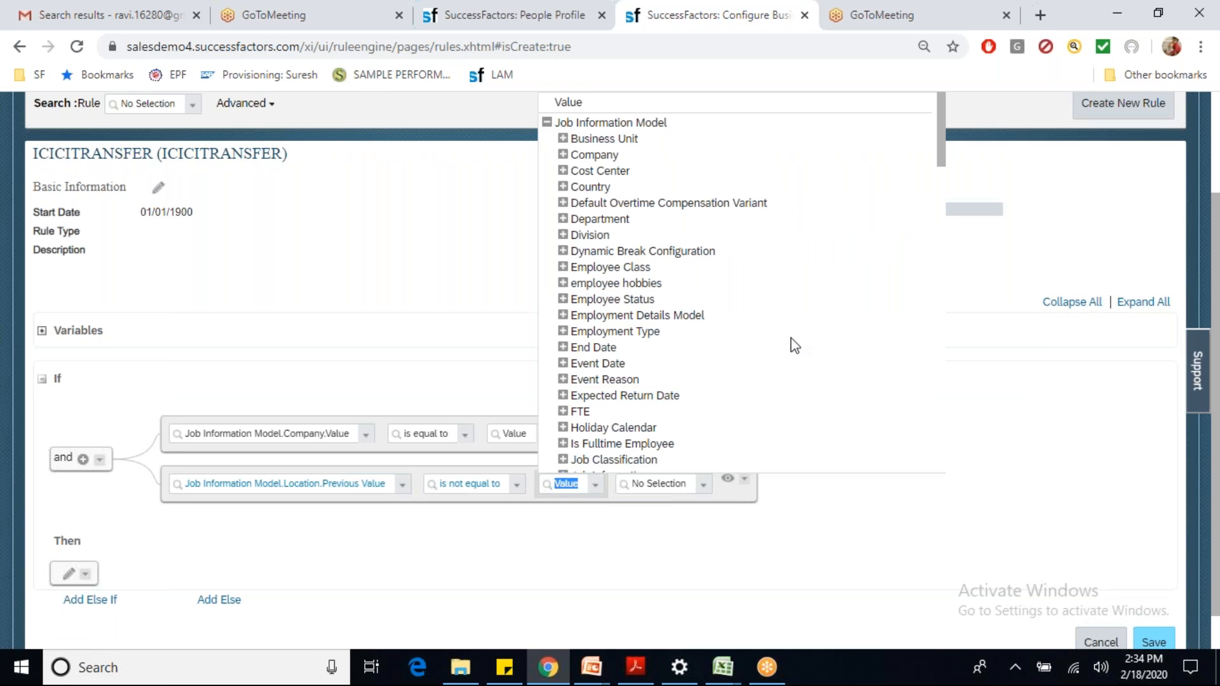
drag(940, 150, 940, 208)
click(562, 236)
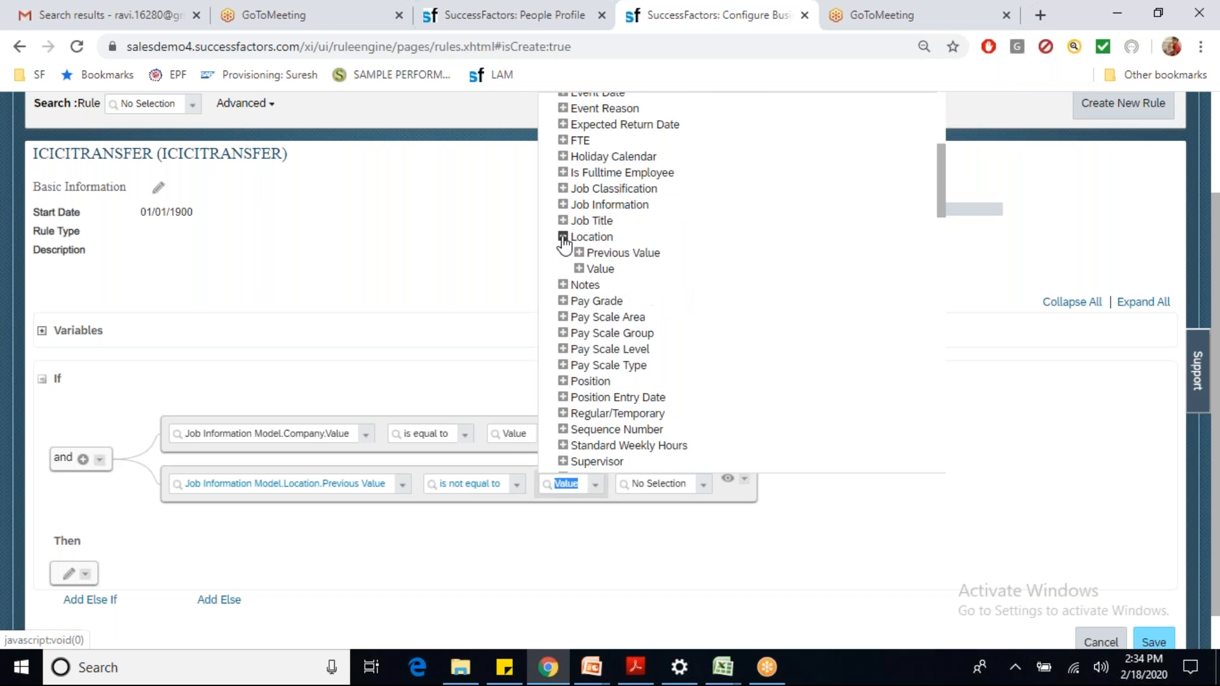
click(588, 269)
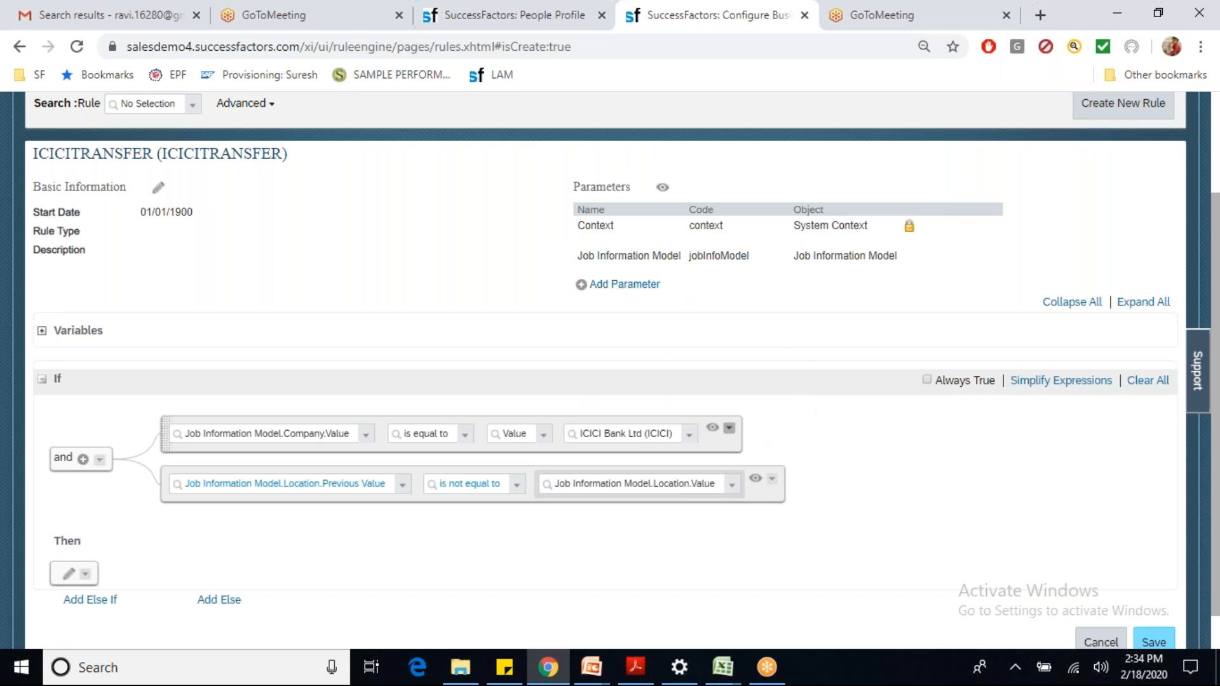
click(713, 428)
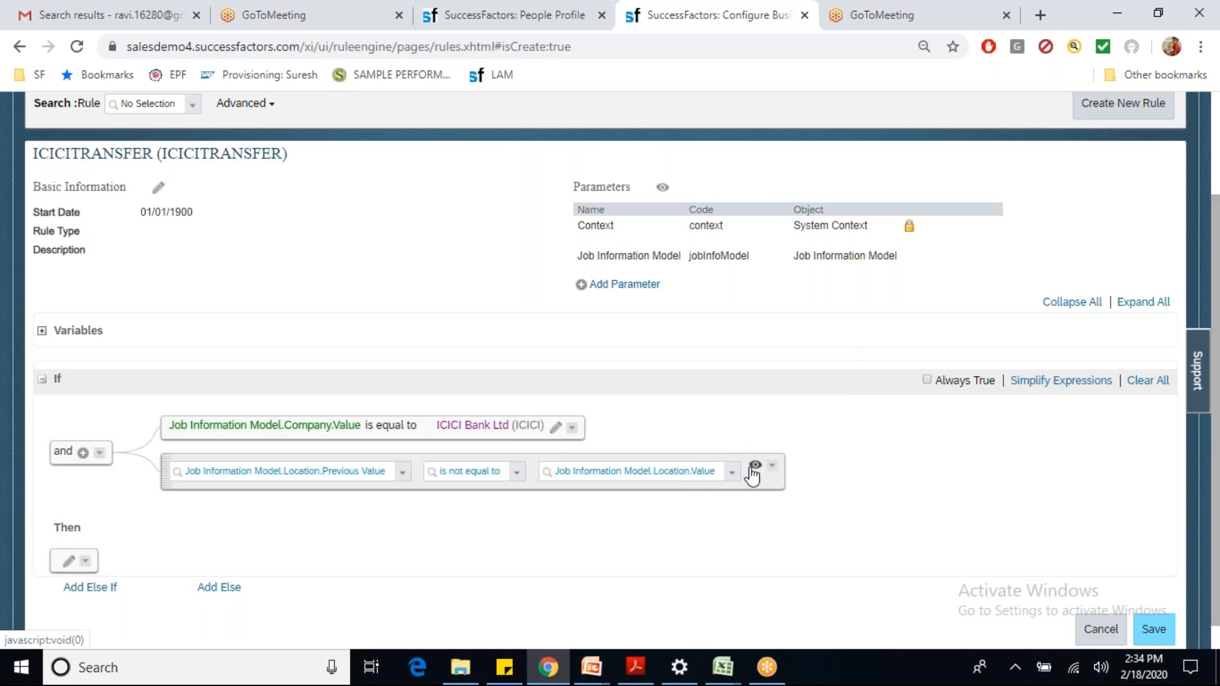
click(755, 465)
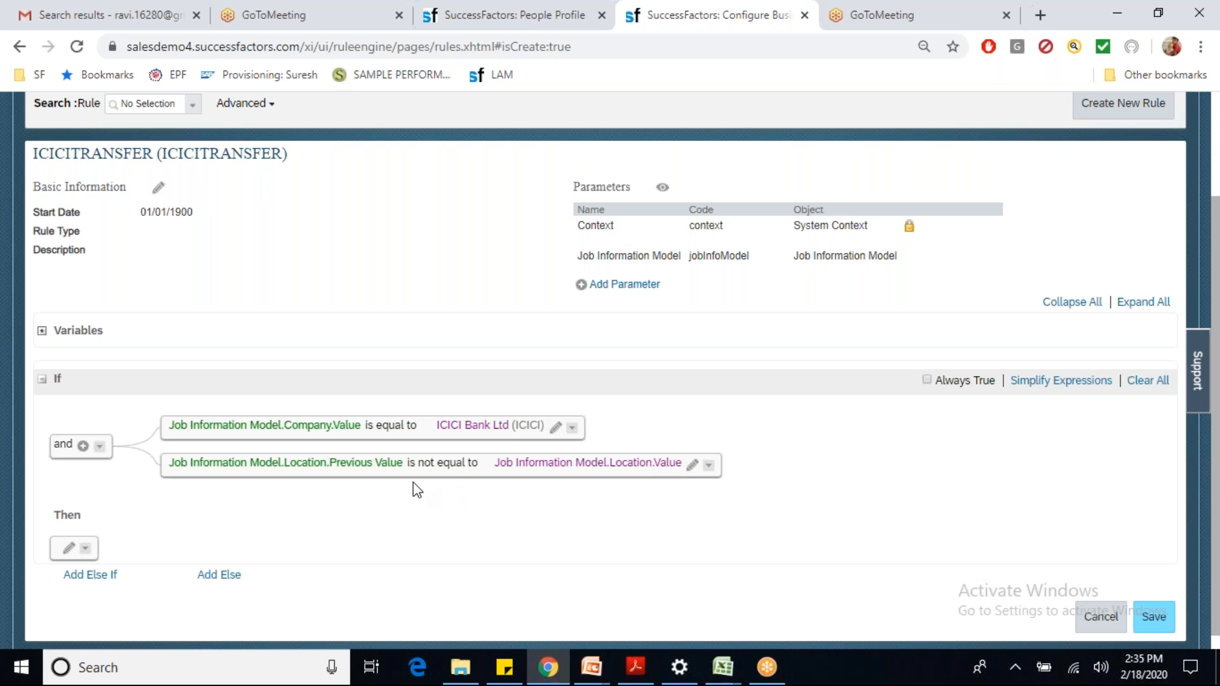
Step: Wrap the location condition in an OR group and add a new expression after it
click(709, 465)
mouse_move(717, 502)
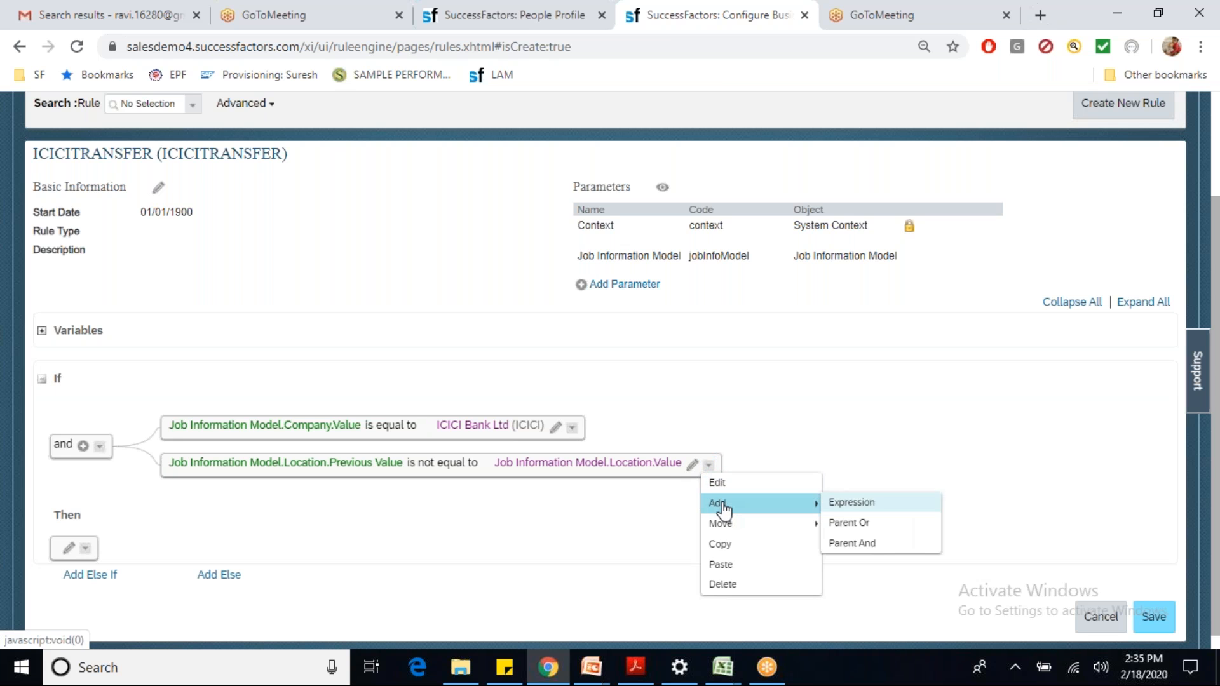
click(868, 528)
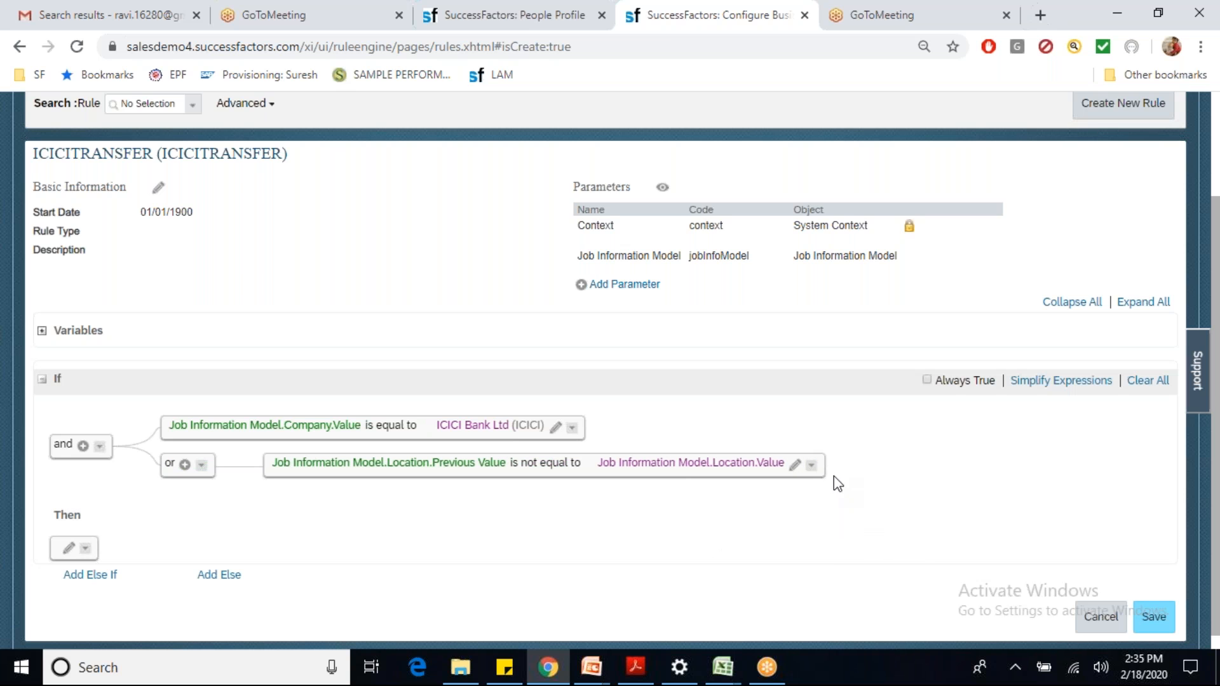
click(813, 467)
mouse_move(835, 503)
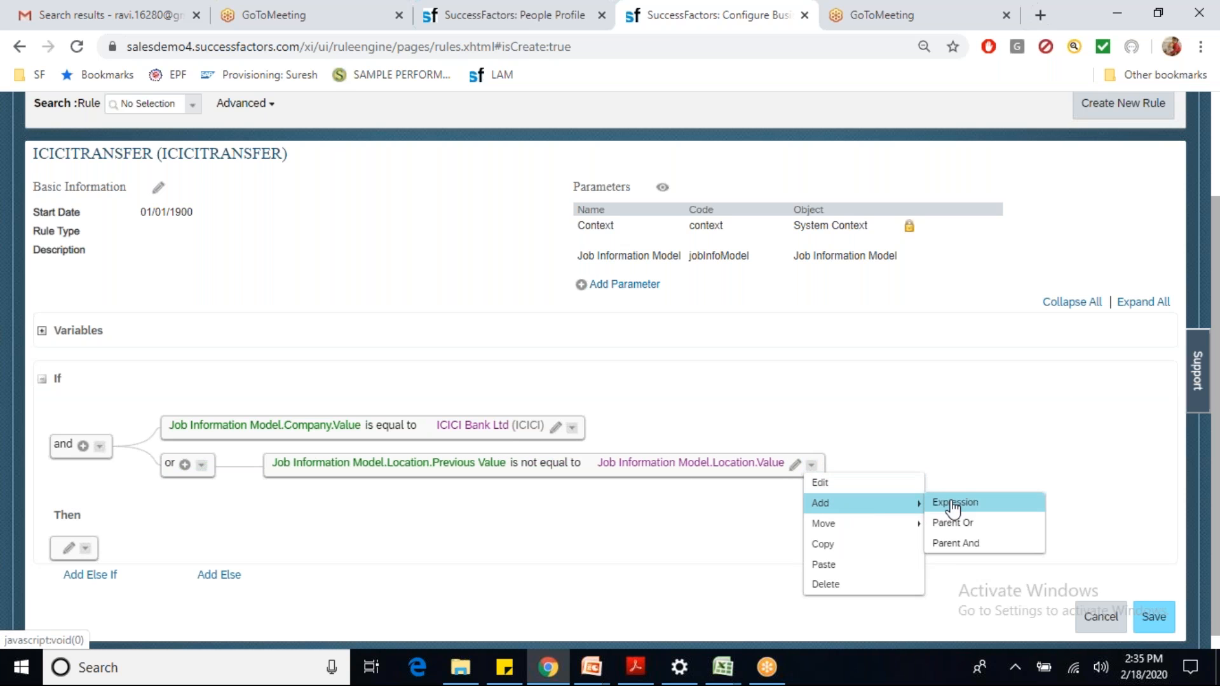
click(953, 502)
click(589, 436)
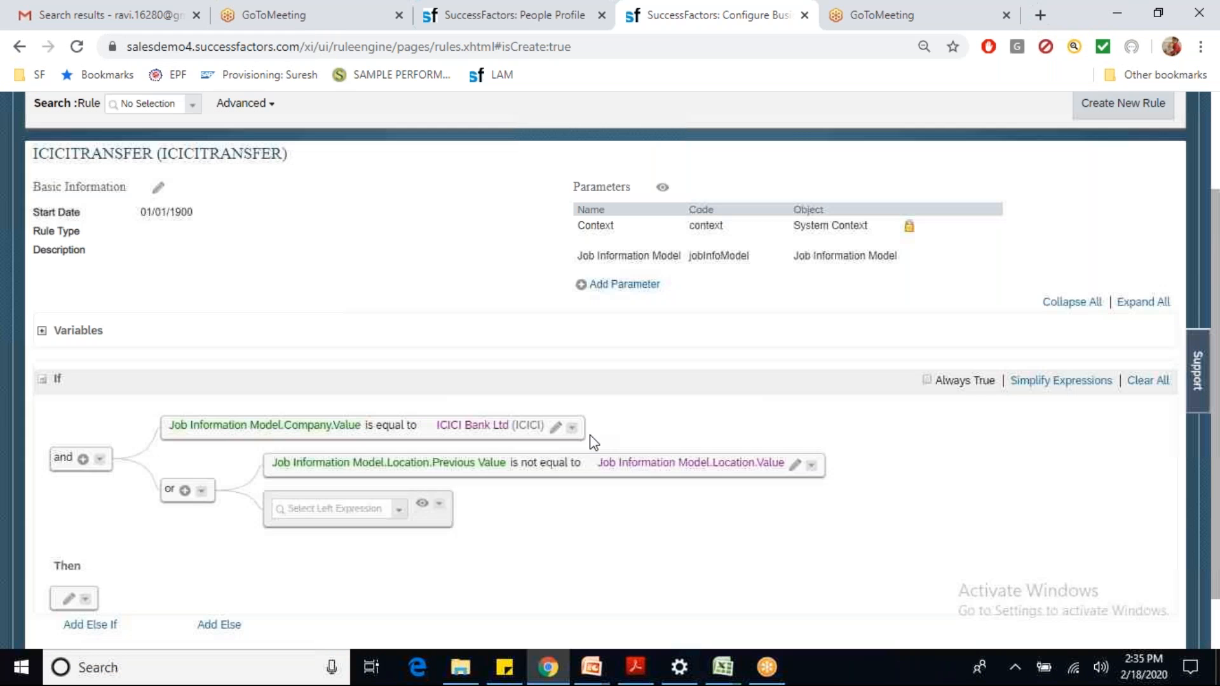
Step: Set the new row to Division.Previous Value is not equal to Division.Value
click(398, 510)
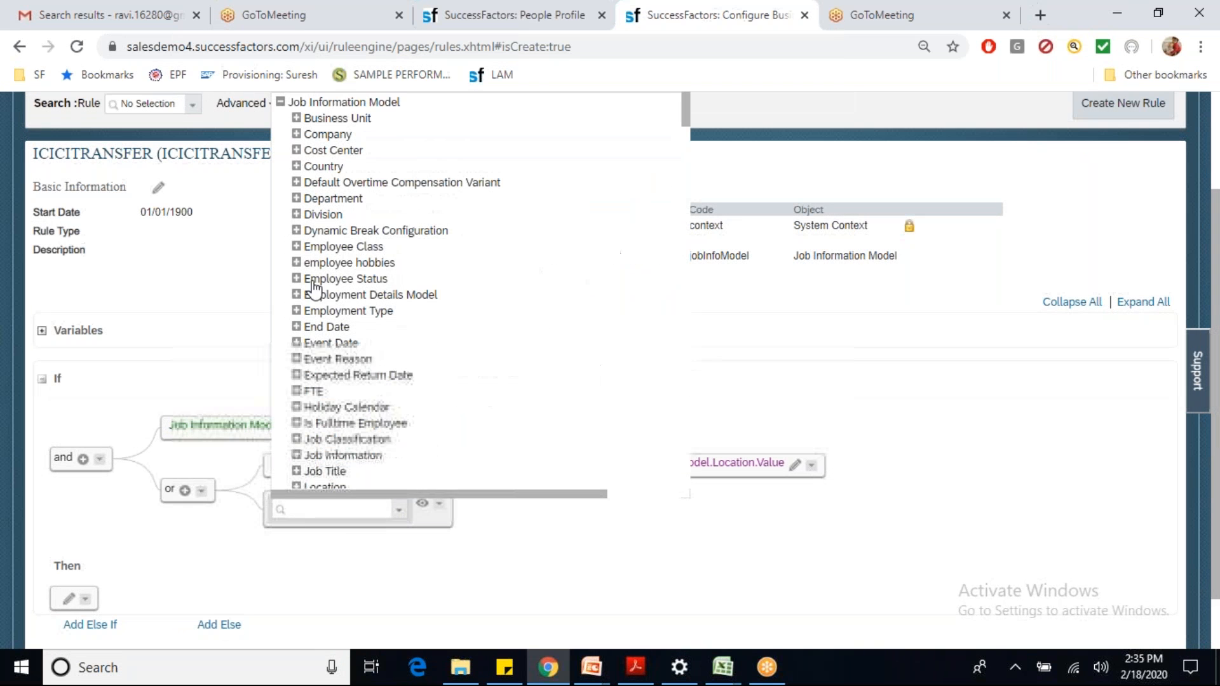
click(296, 214)
click(344, 230)
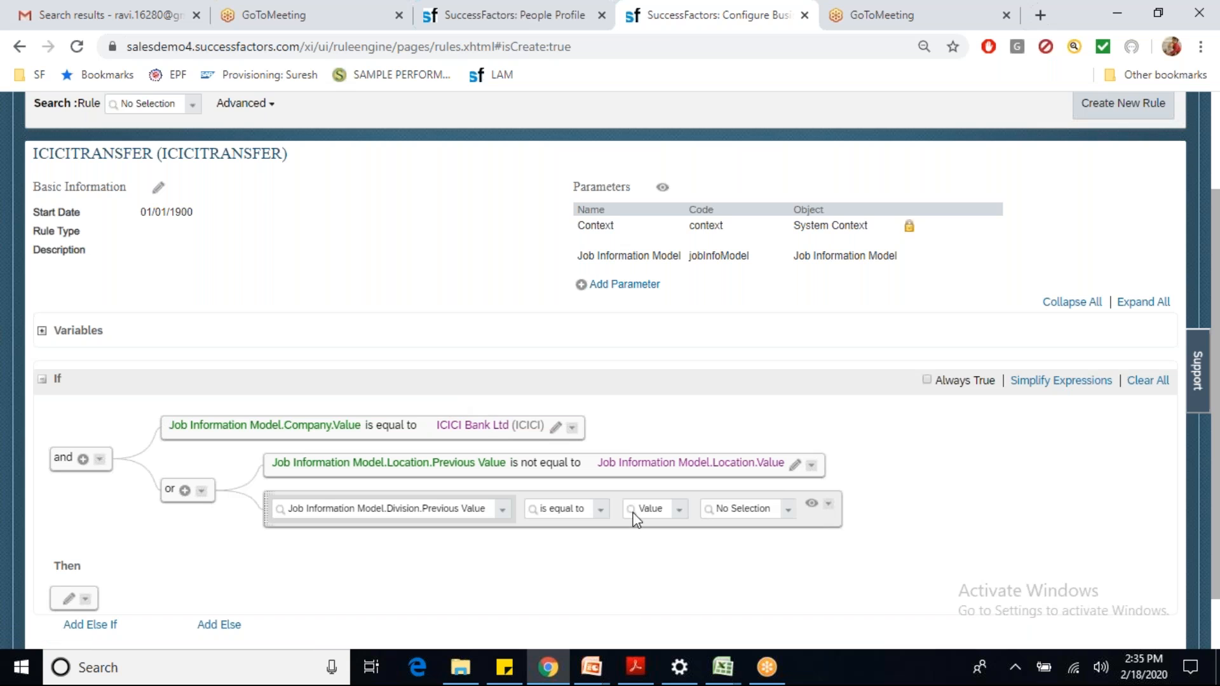
click(600, 509)
click(583, 545)
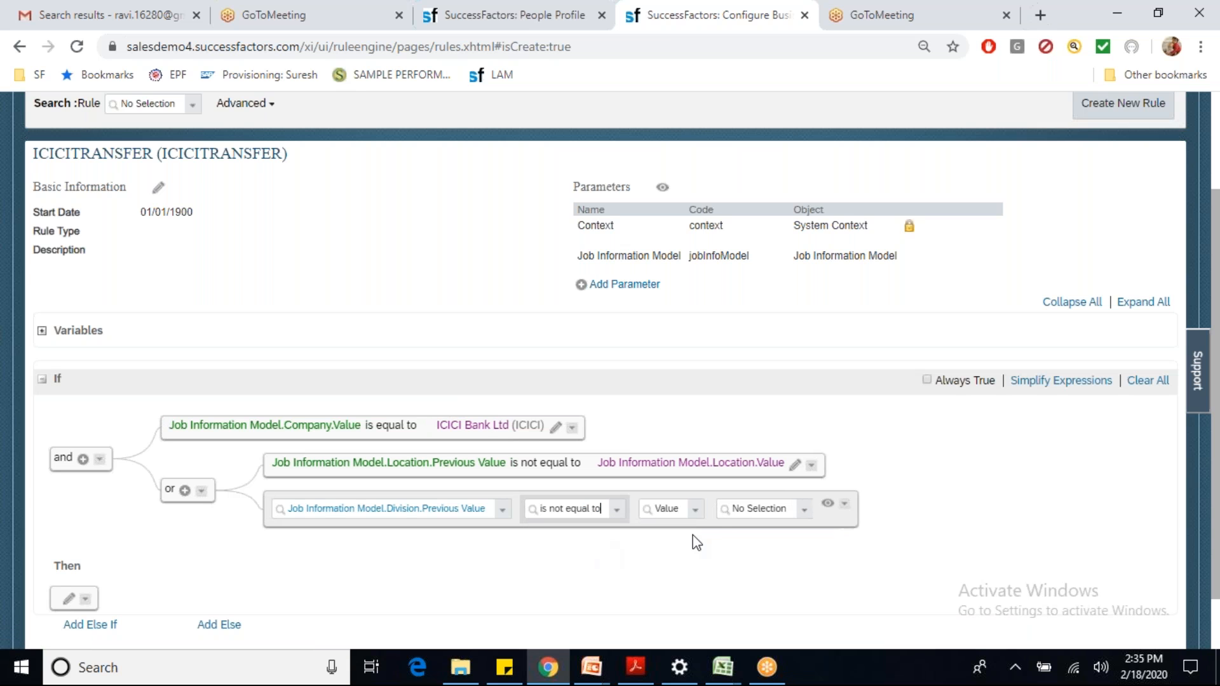
click(693, 513)
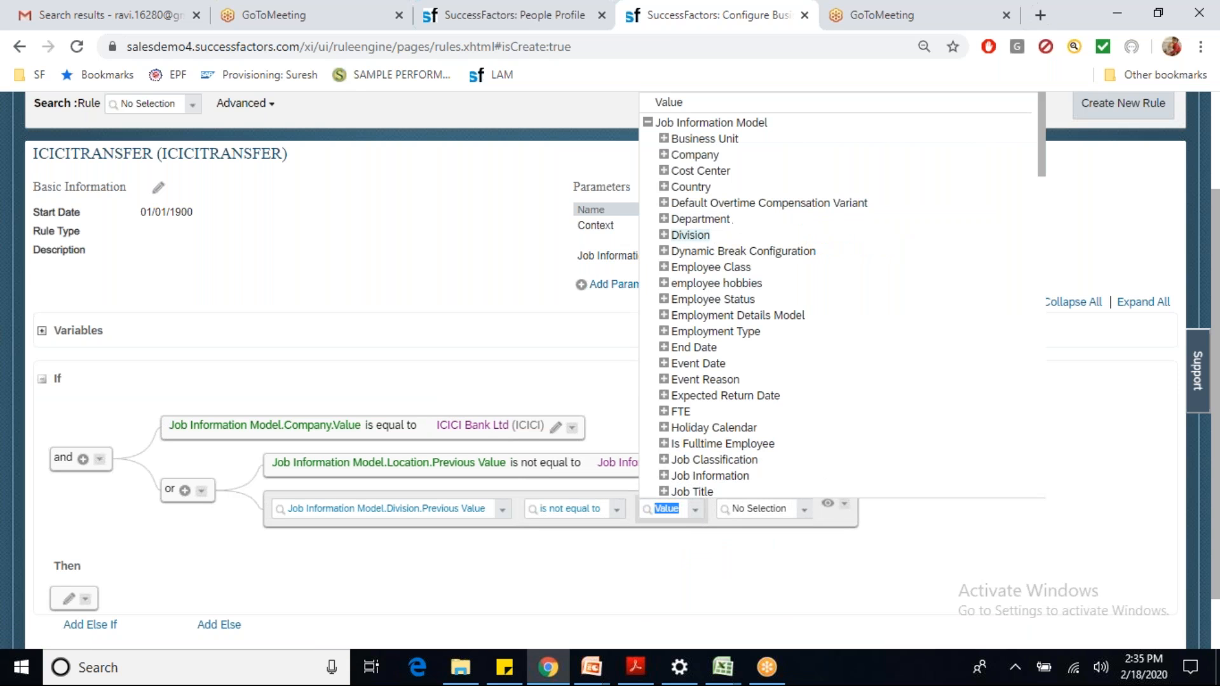
click(664, 235)
click(699, 268)
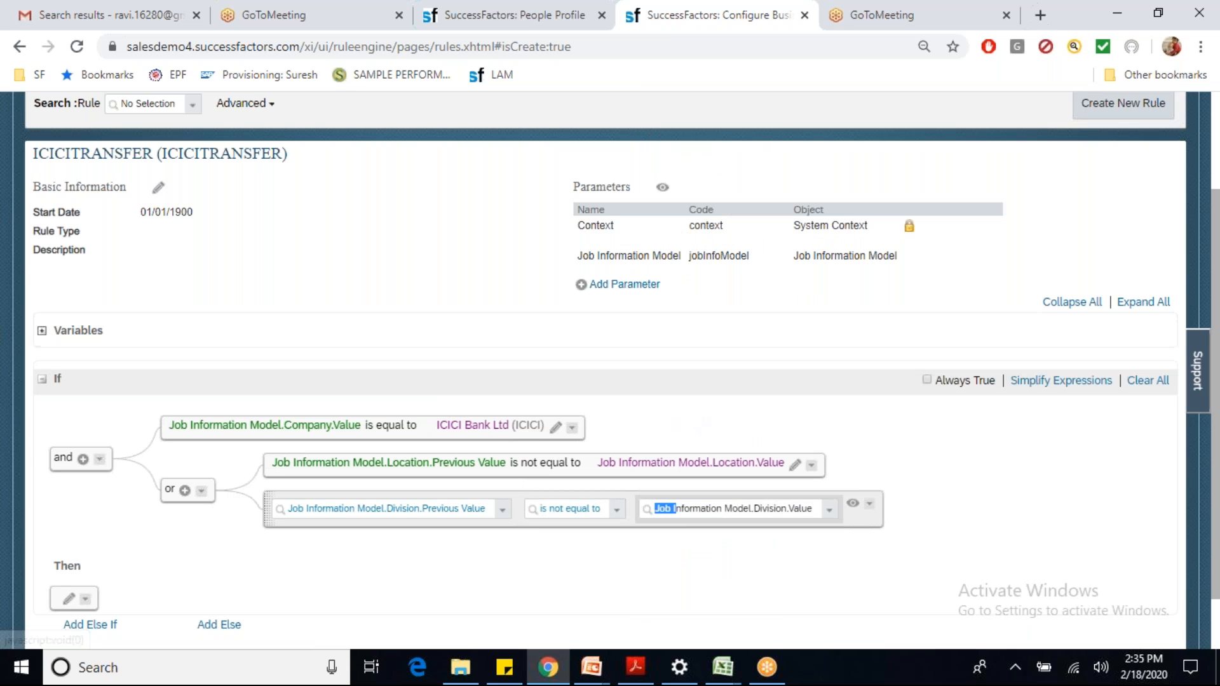
Step: Copy the Division row below itself and change it to Department.Previous Value not equal to Department.Value
click(870, 504)
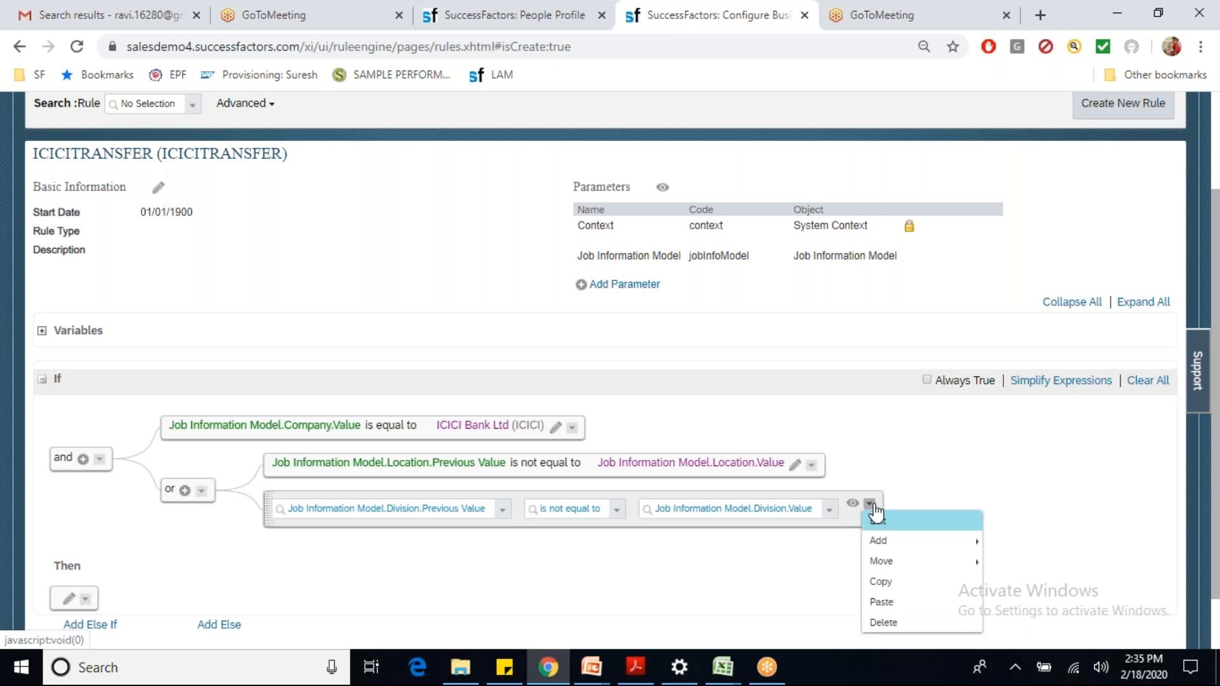
click(890, 591)
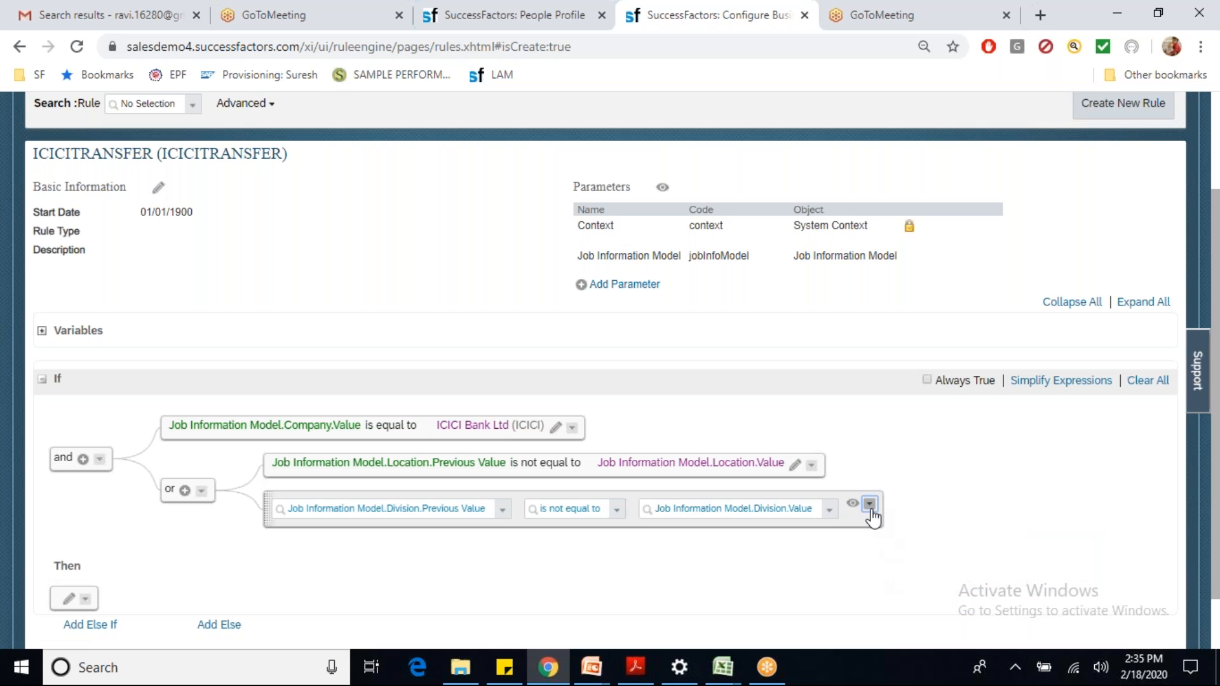
click(869, 504)
click(881, 601)
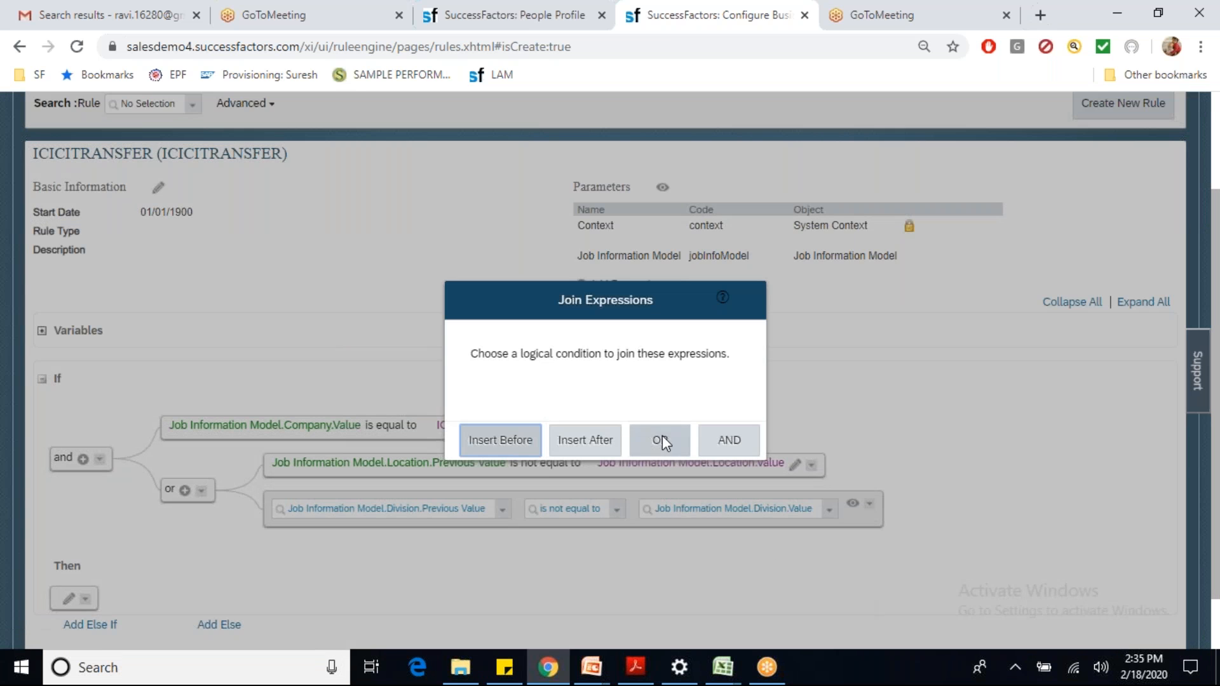
click(616, 443)
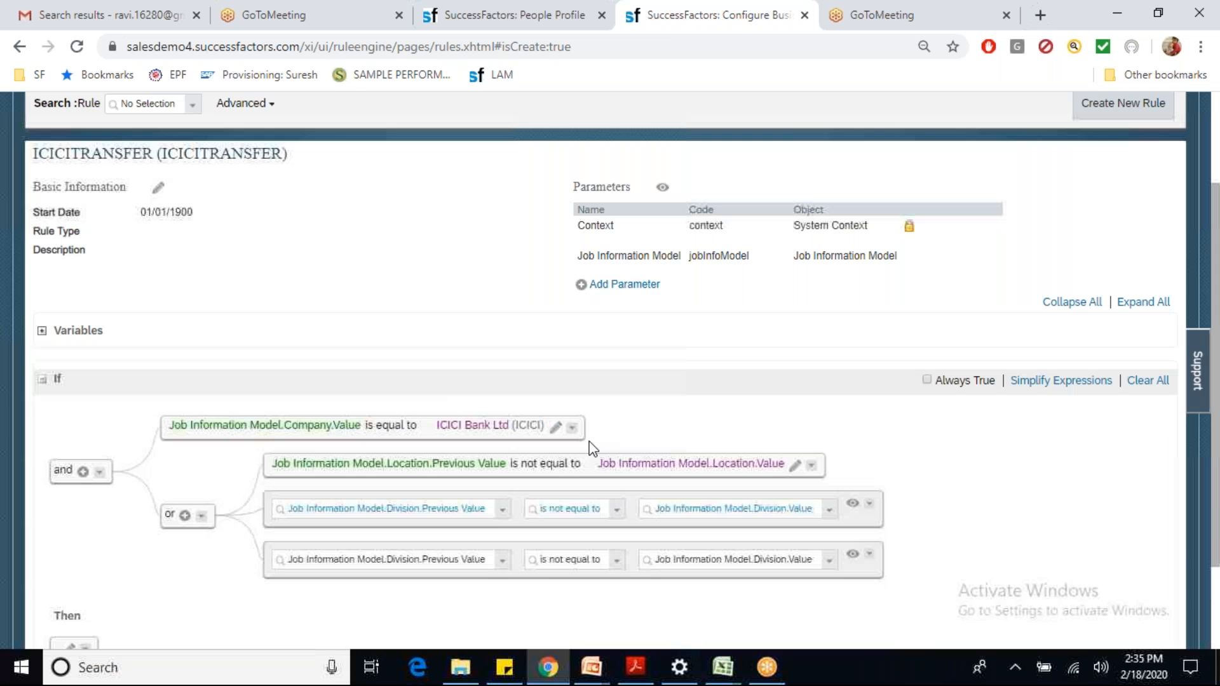
click(502, 561)
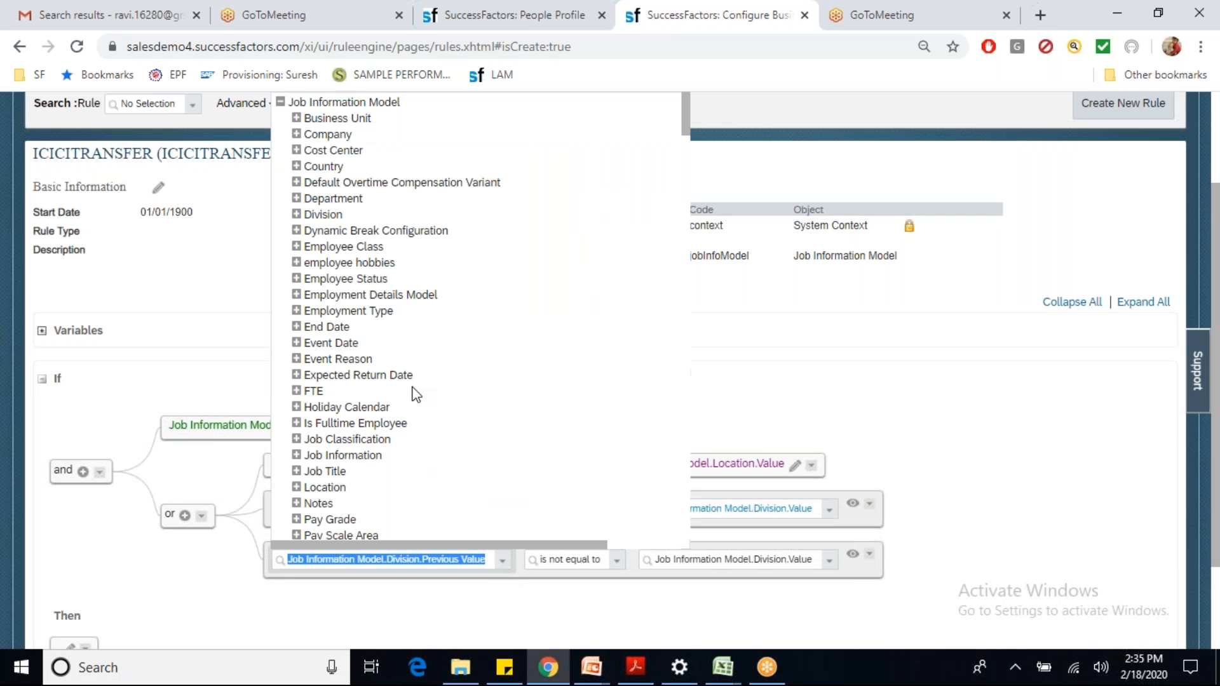
click(296, 198)
click(340, 213)
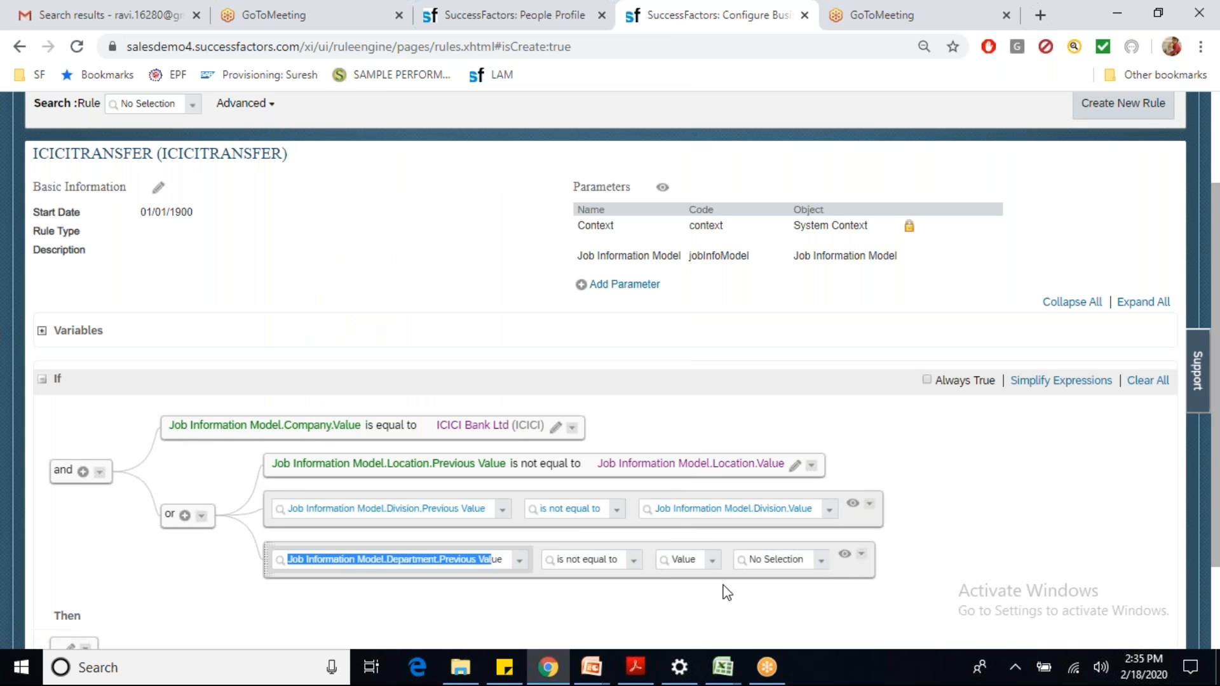
click(814, 562)
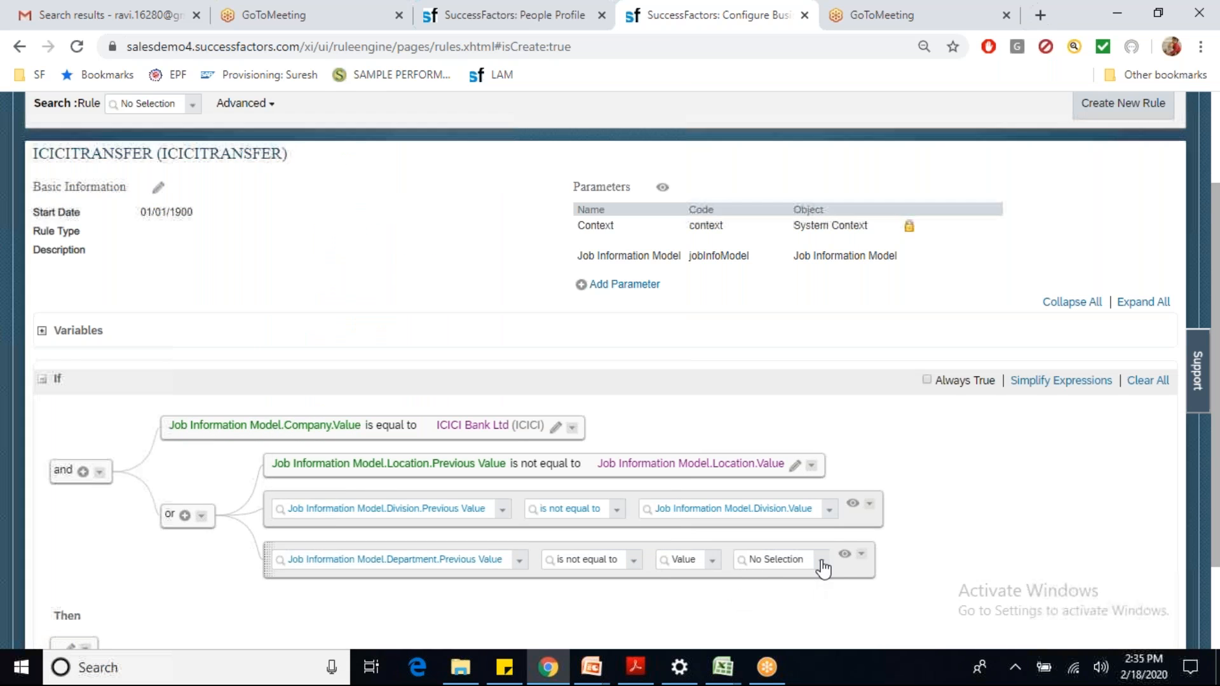
click(713, 560)
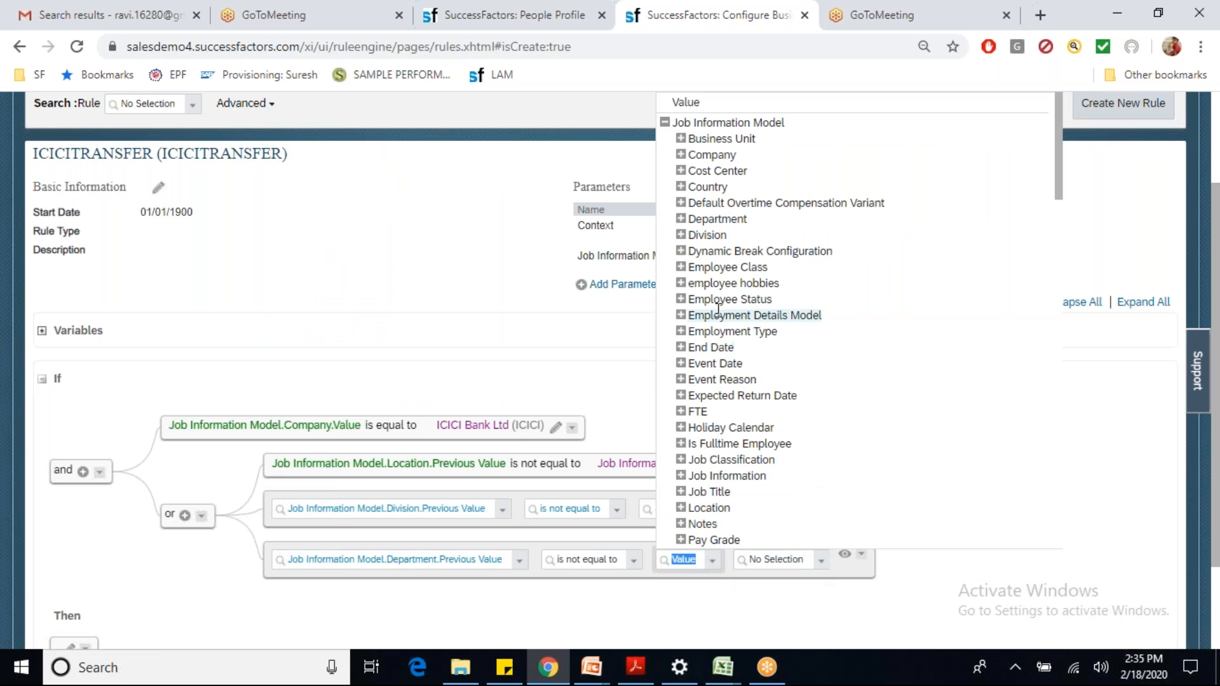
click(680, 219)
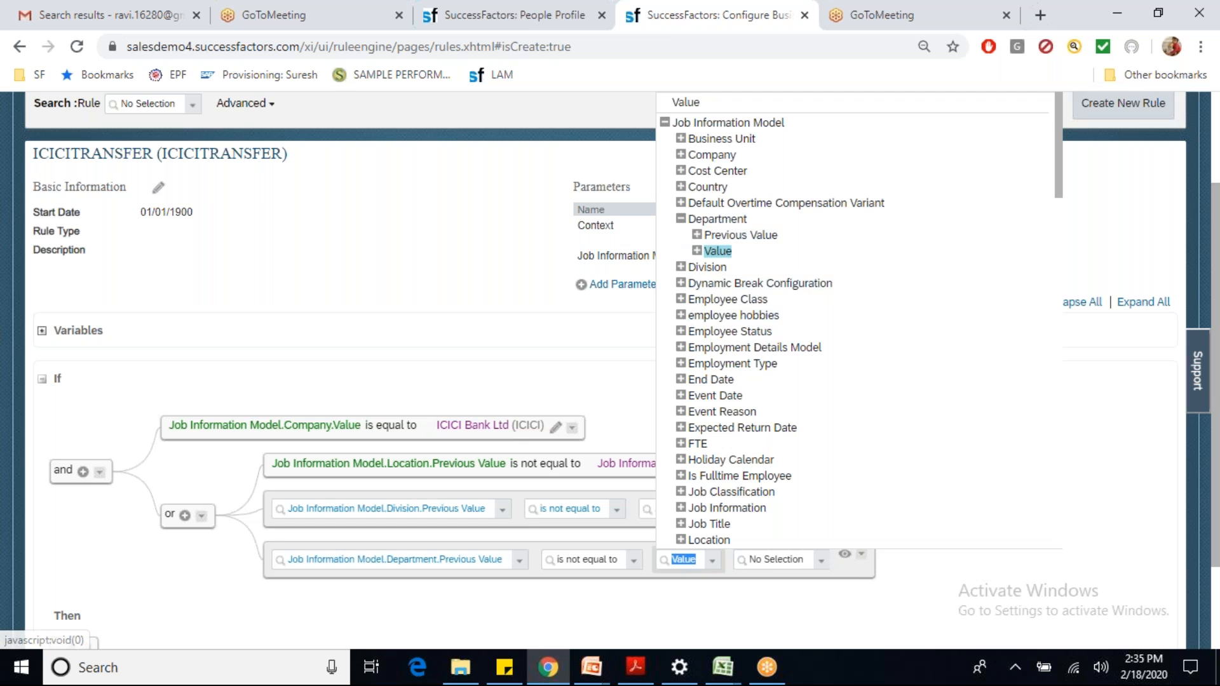
click(718, 251)
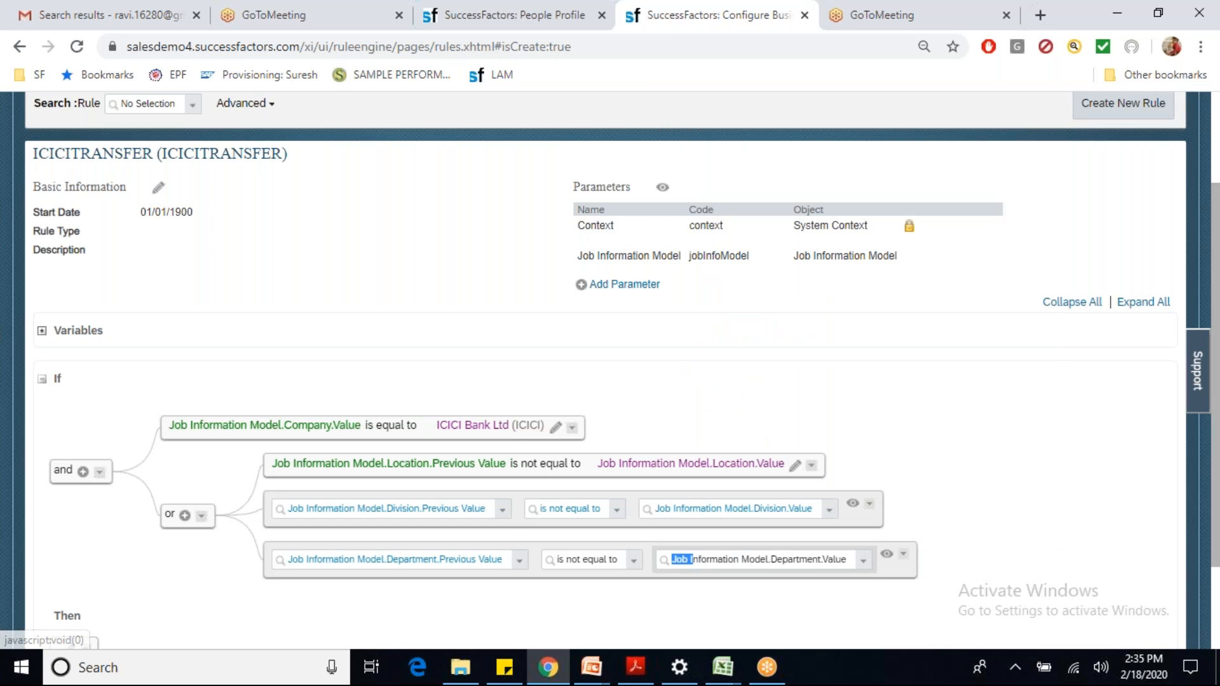
Step: Paste another row and change it to Company.Previous Value not equal to Company.Value
click(904, 555)
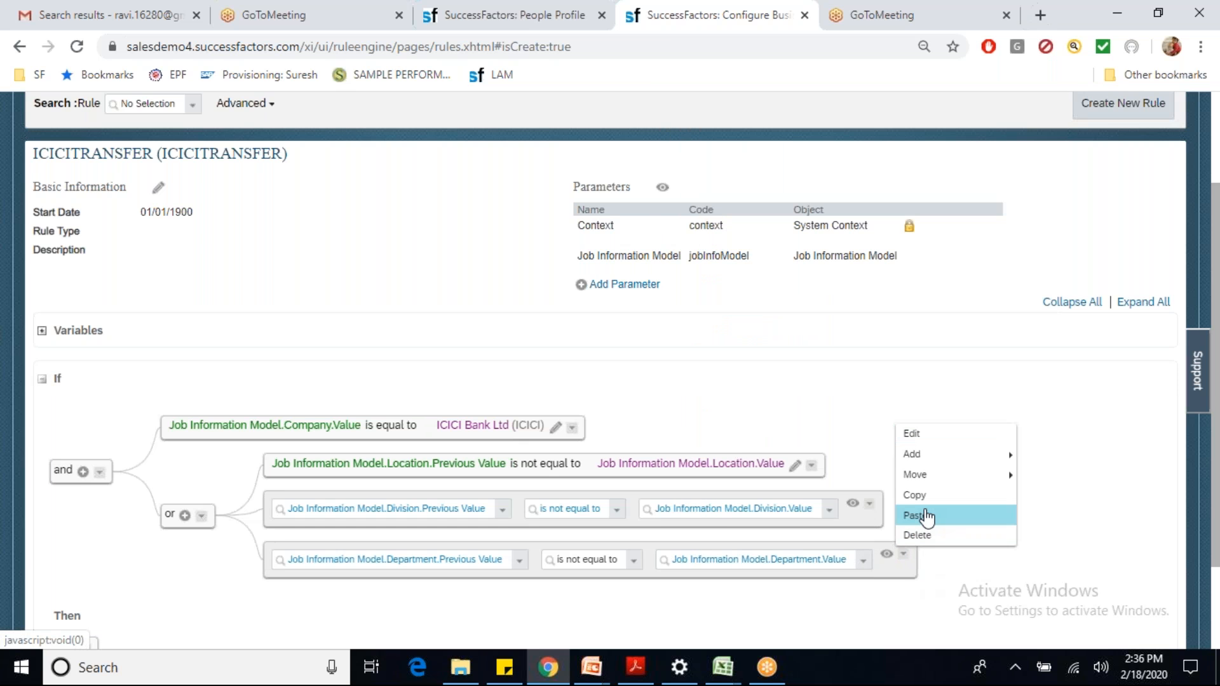
click(926, 518)
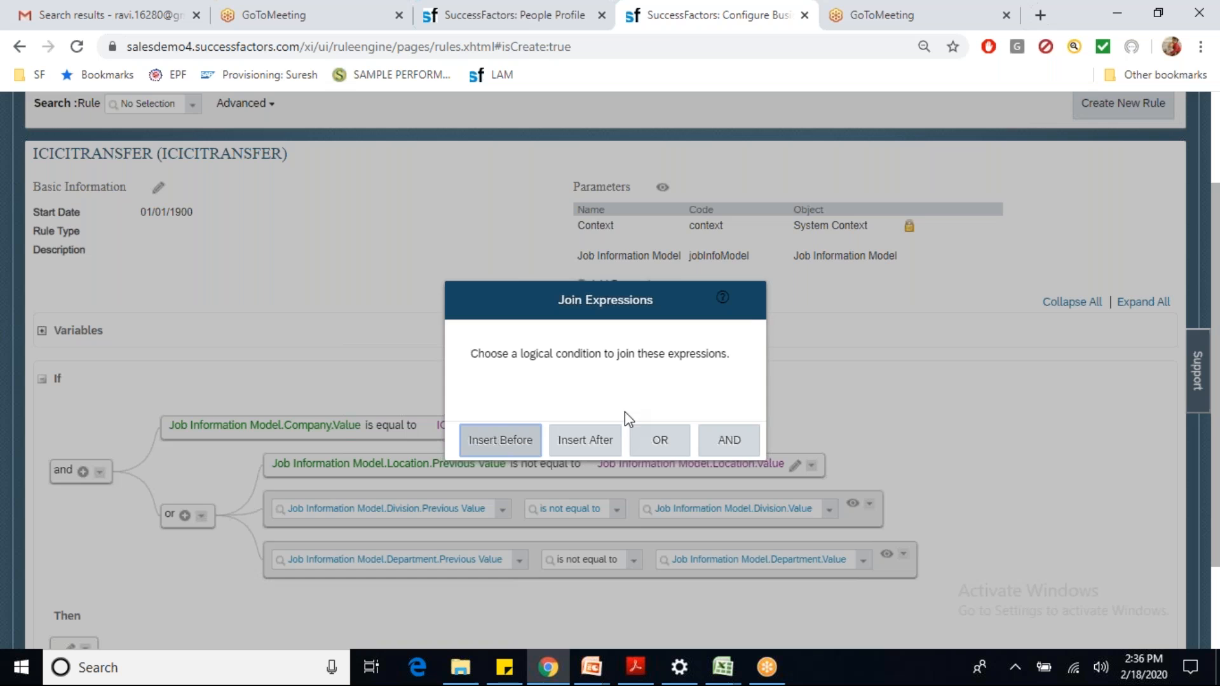
click(595, 434)
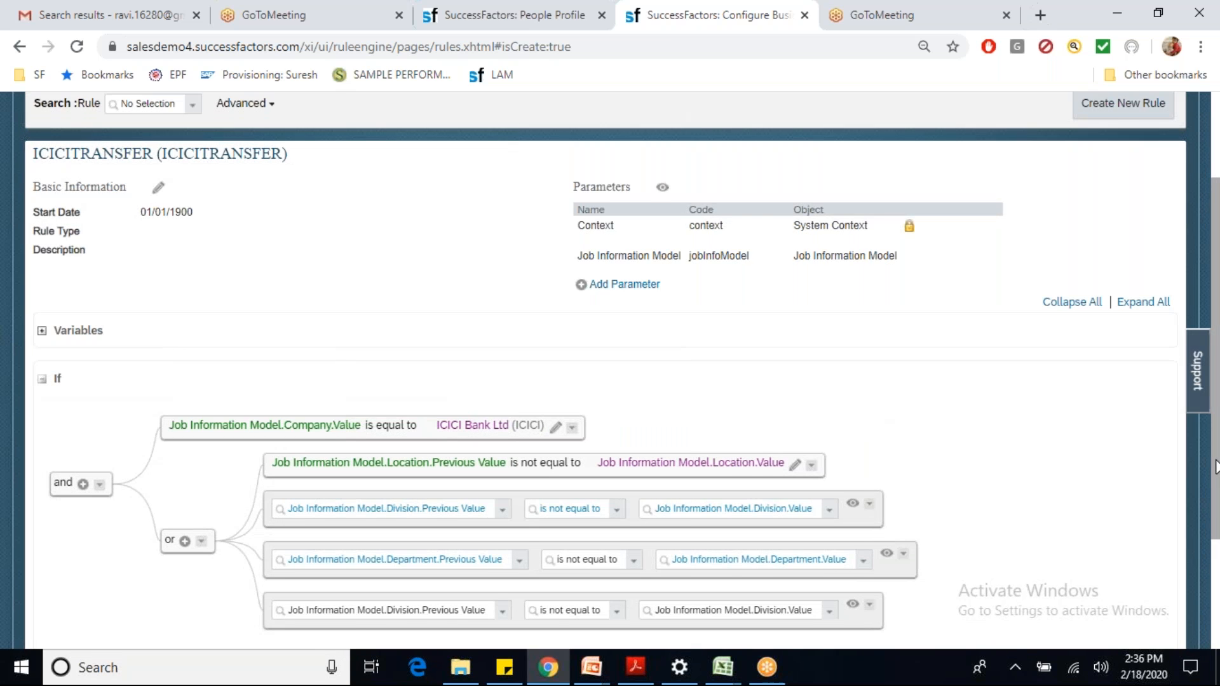
scroll(1216, 467, down, 2)
click(502, 485)
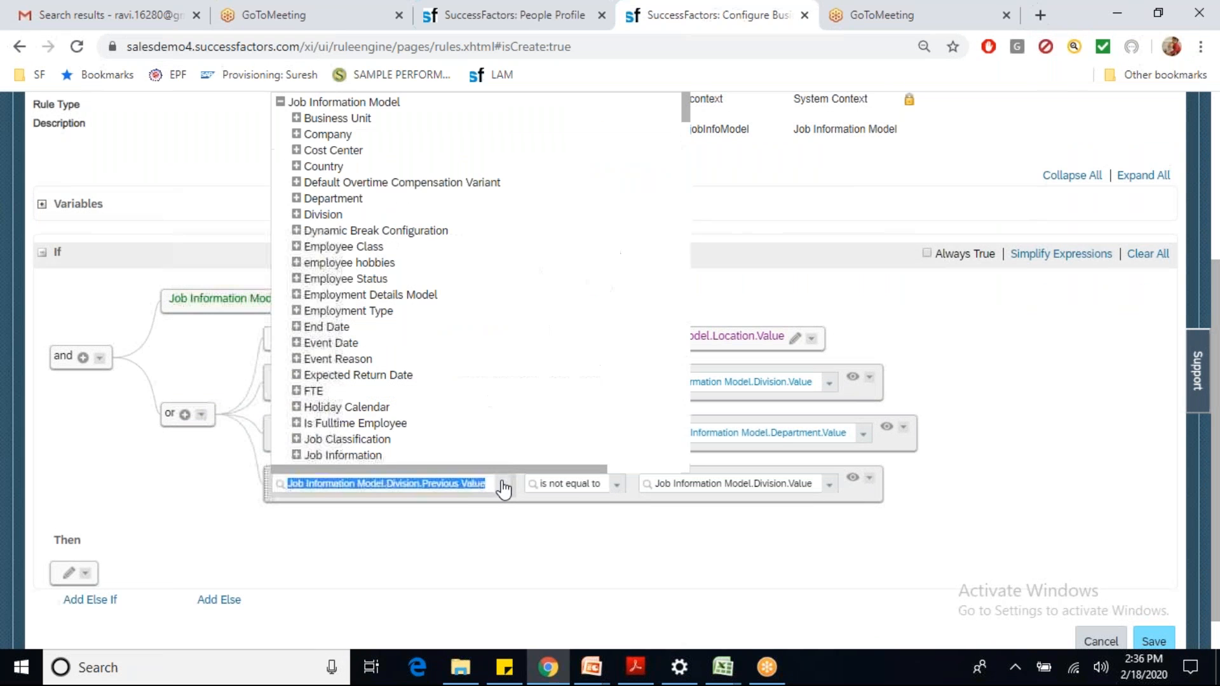
click(297, 167)
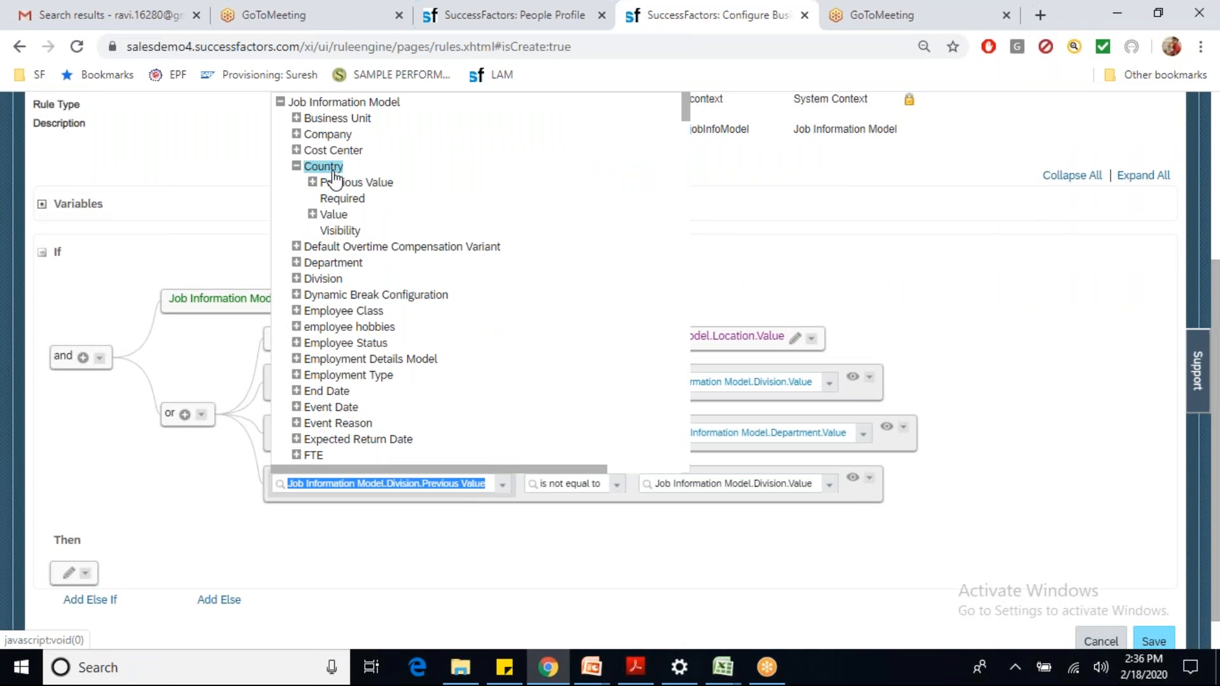
click(295, 165)
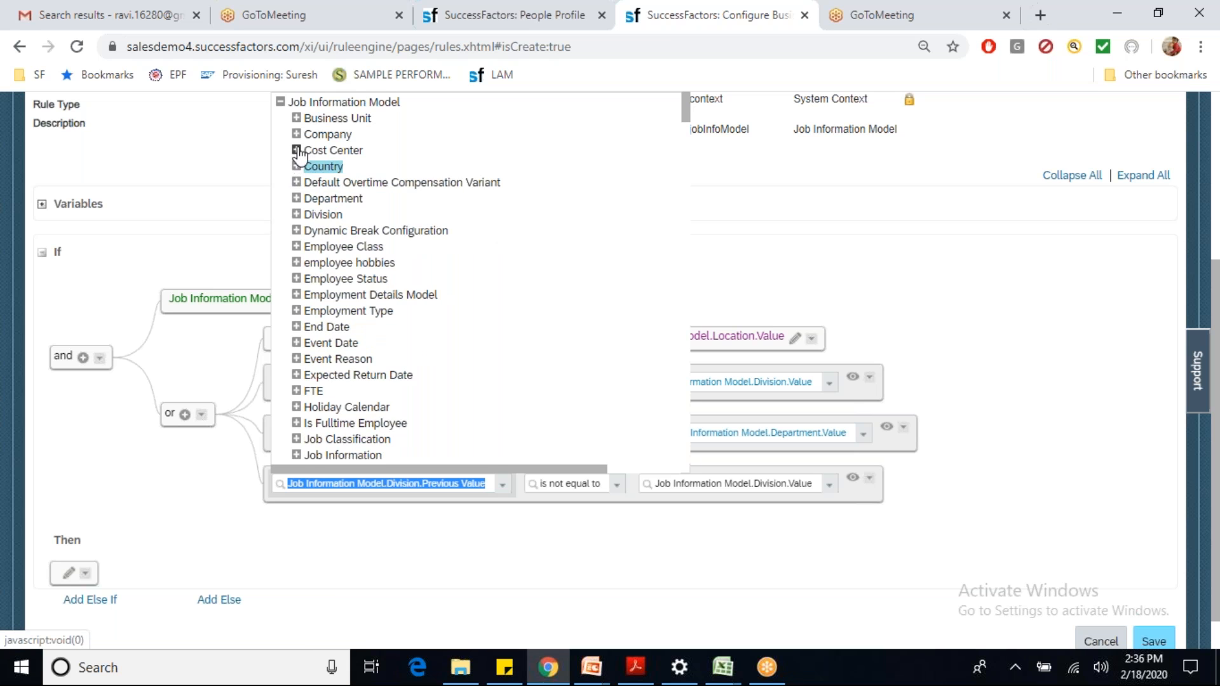
click(297, 134)
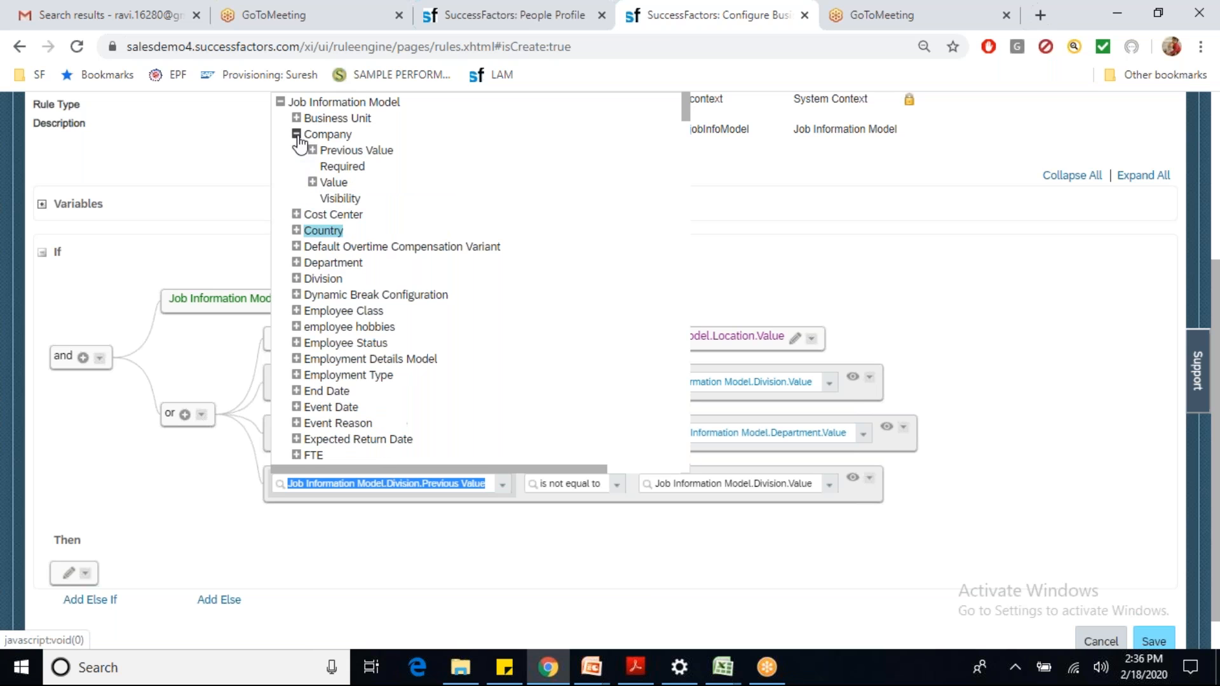
click(341, 152)
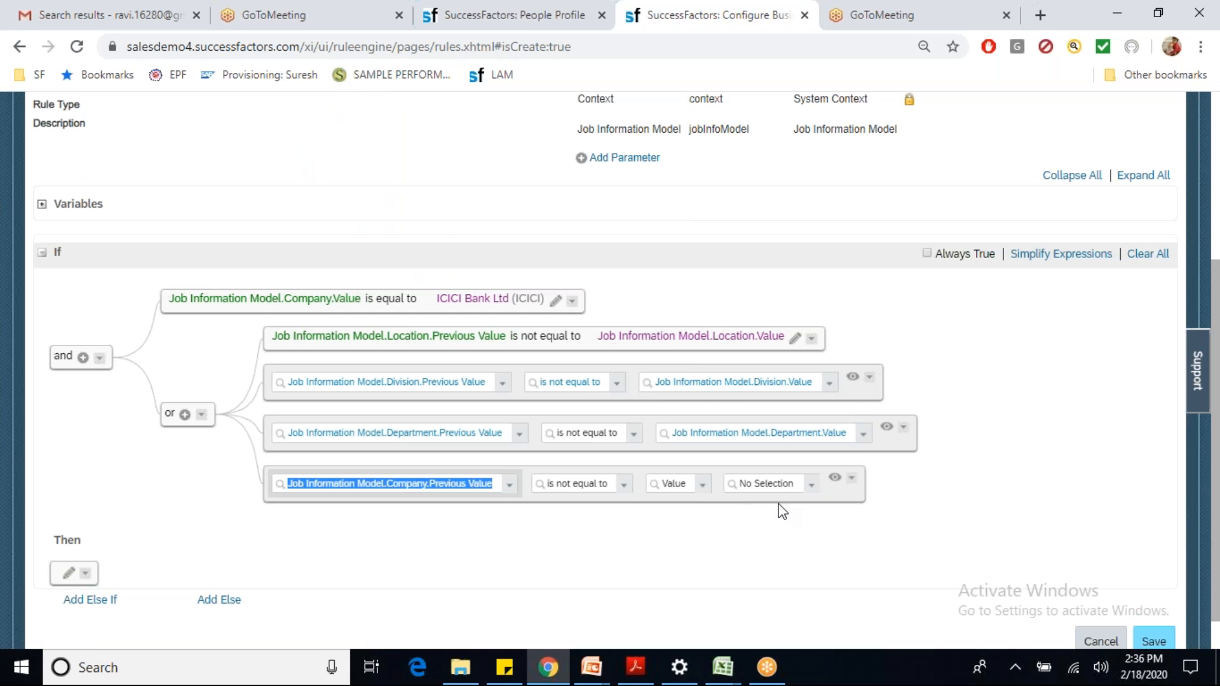
click(703, 485)
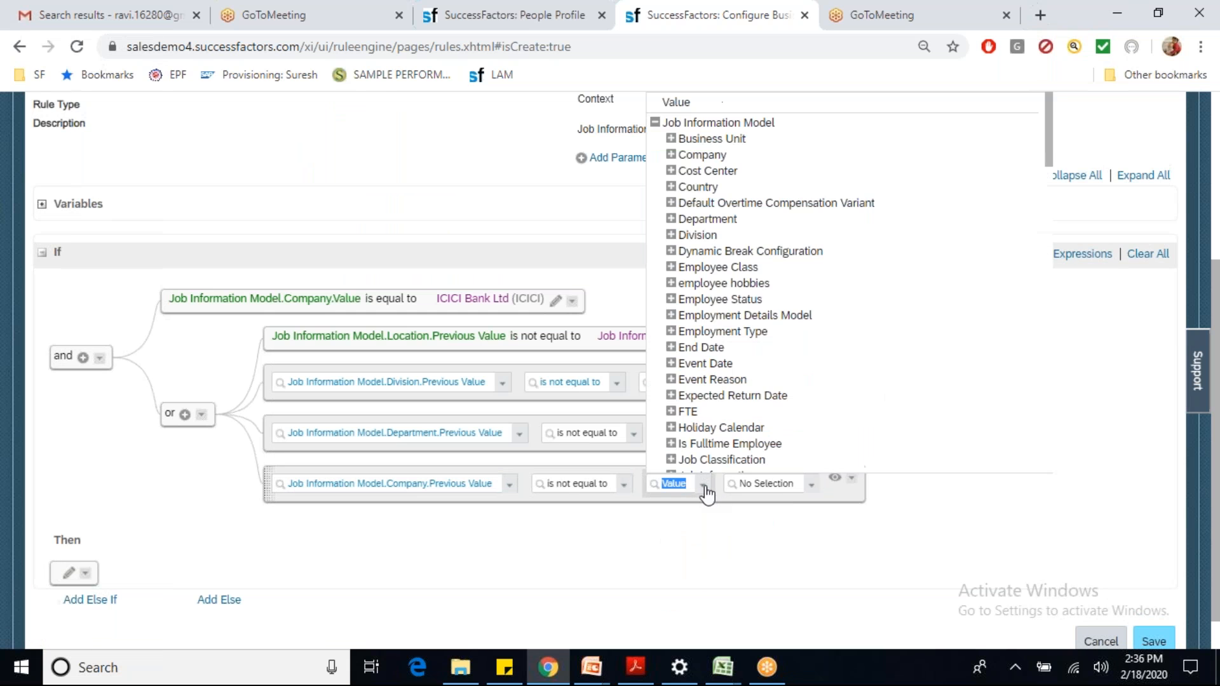
click(671, 155)
click(701, 188)
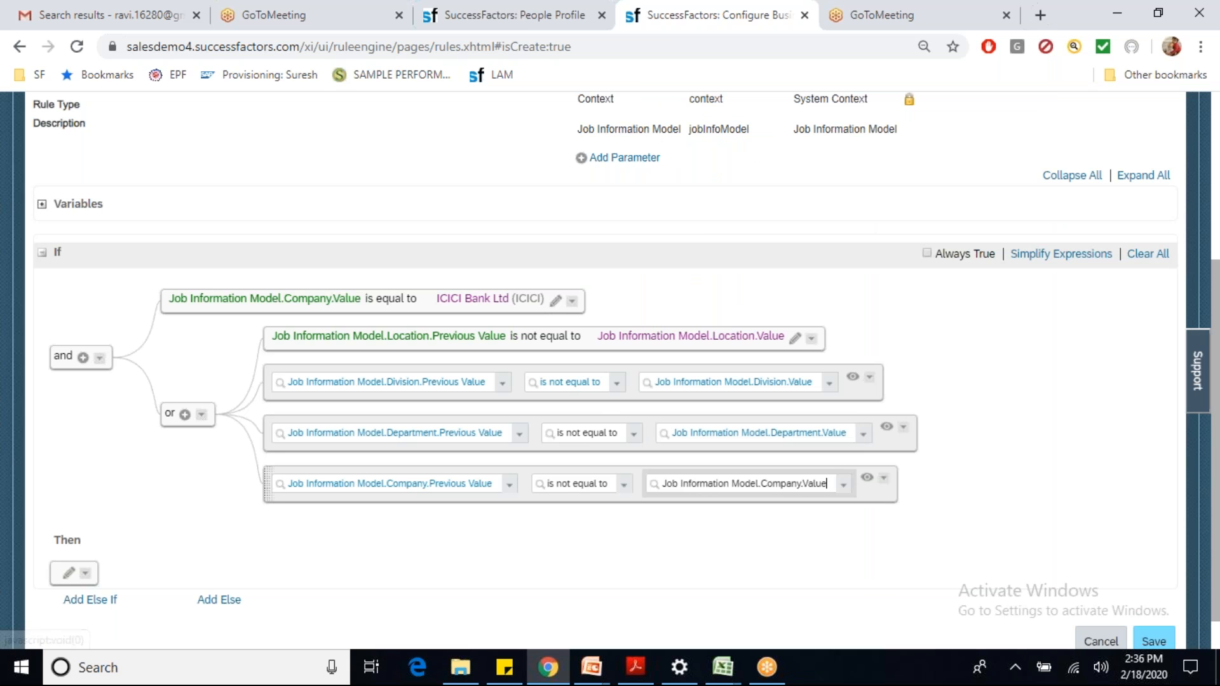
Step: Paste a row after Company and start it with Business Unit.Previous Value
click(884, 478)
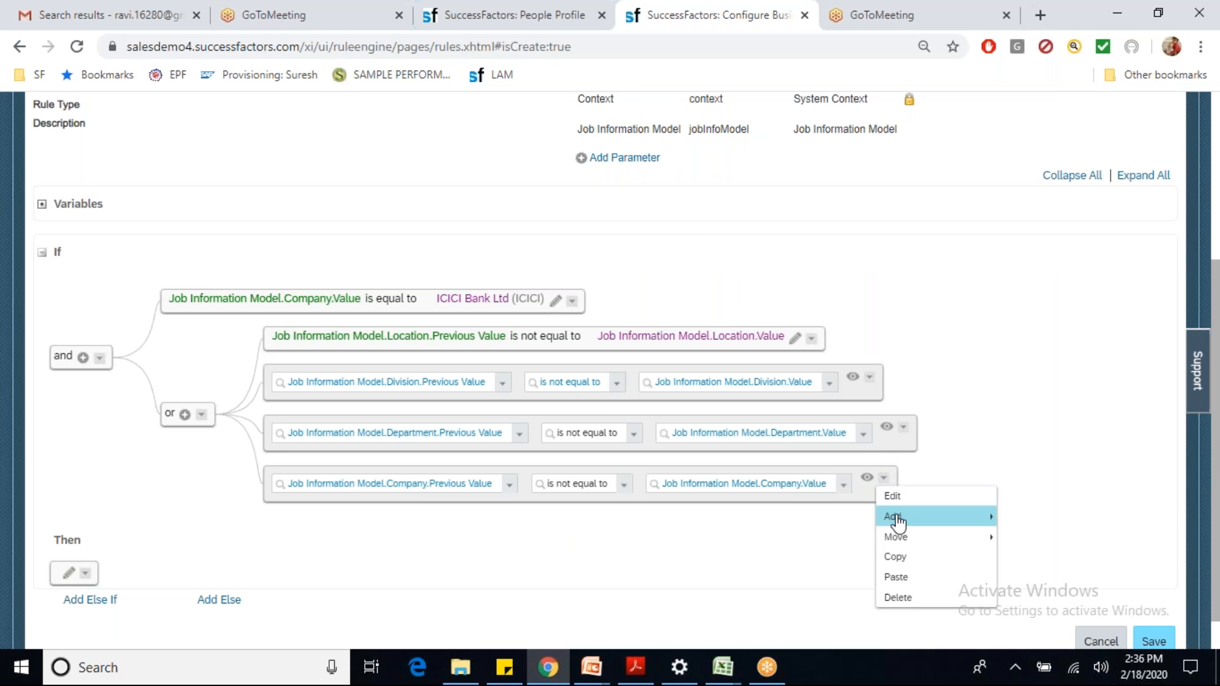
mouse_move(897, 521)
click(922, 577)
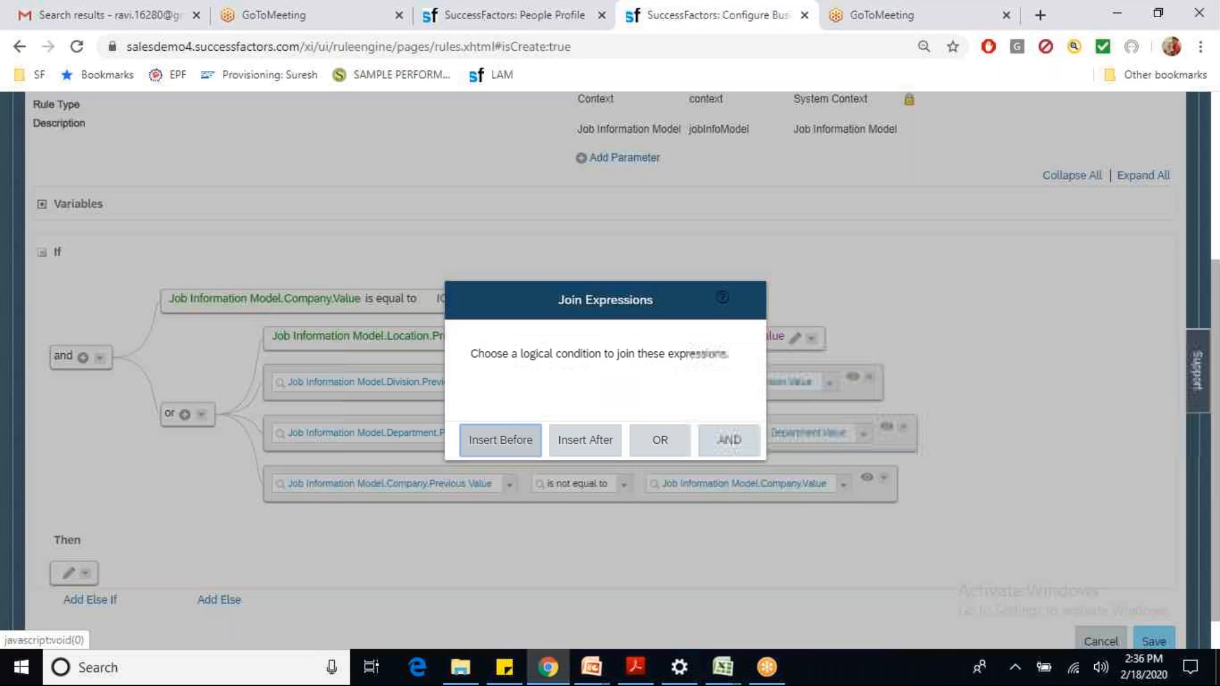
click(605, 448)
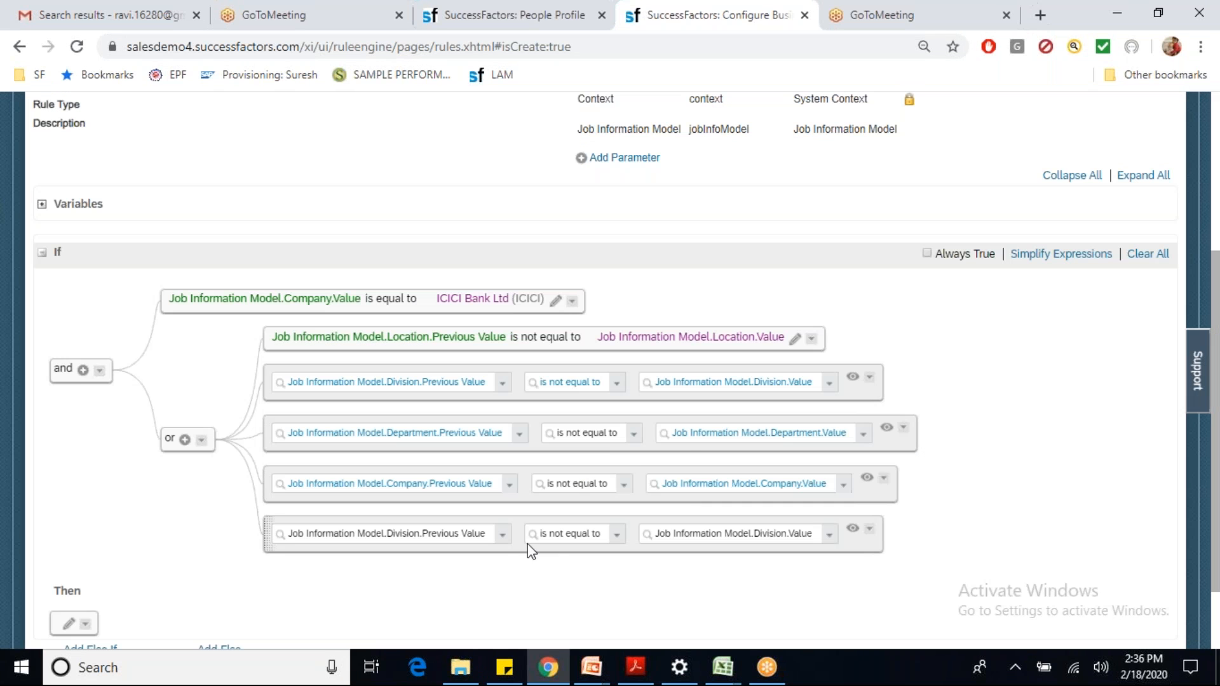
click(503, 534)
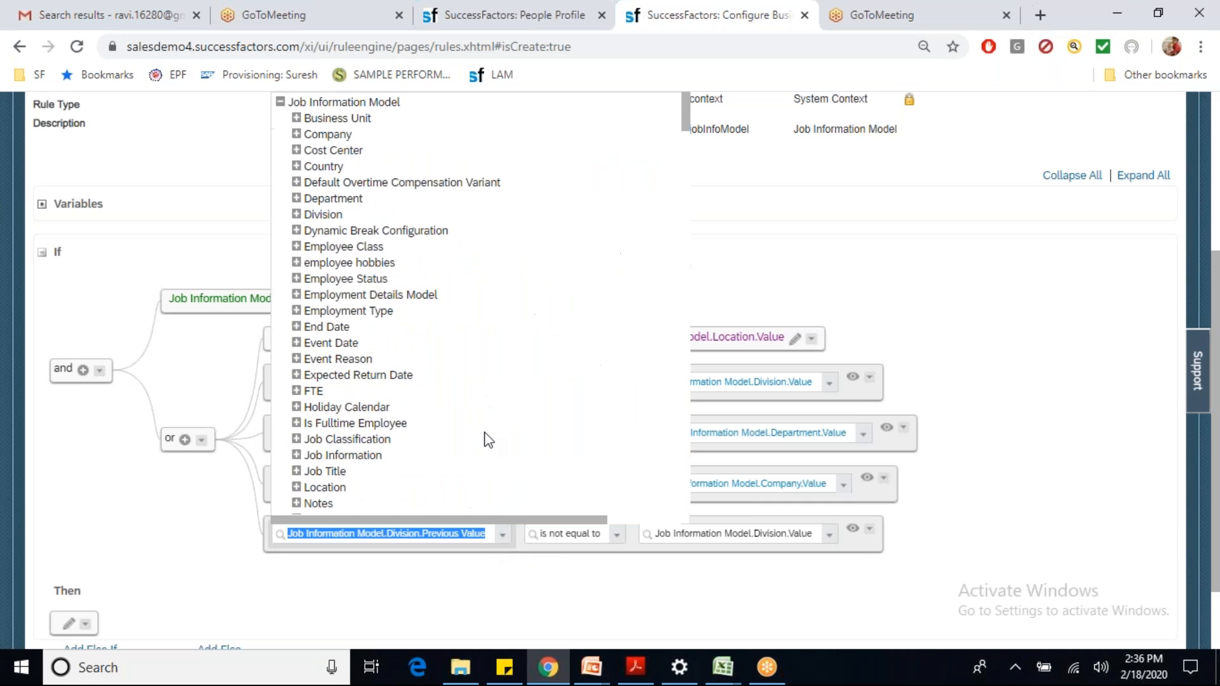
click(296, 118)
click(356, 135)
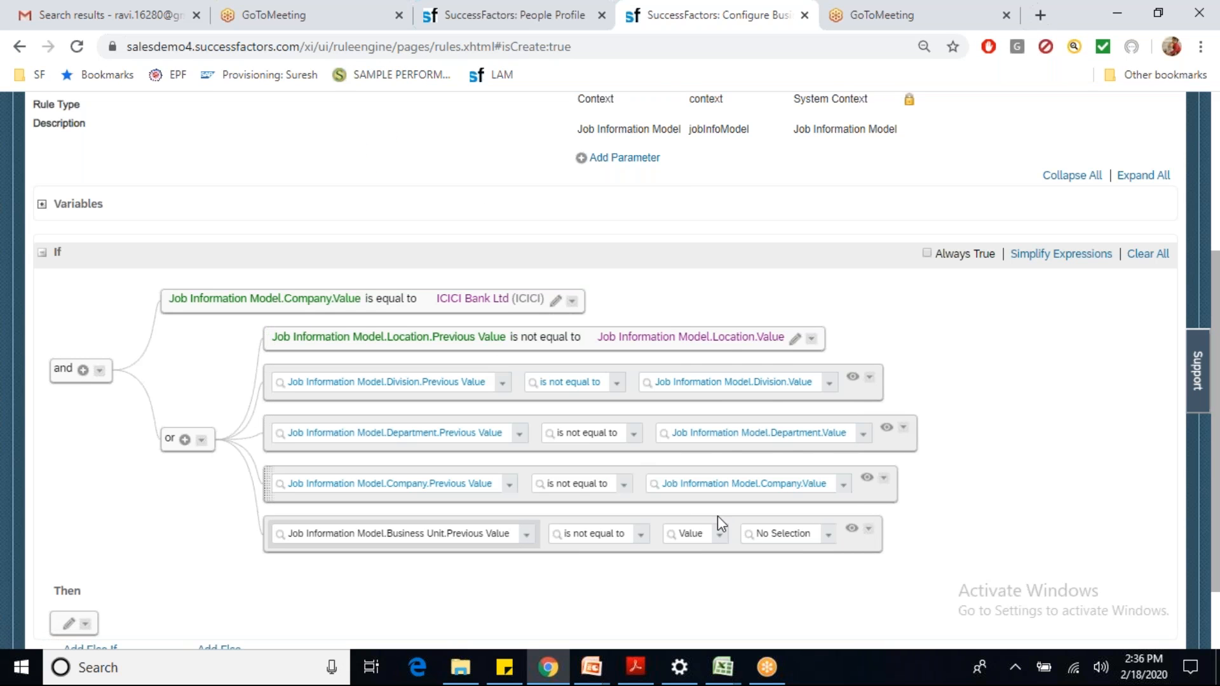
Step: Compare Business Unit.Previous Value against the current Business Unit.Value
click(720, 534)
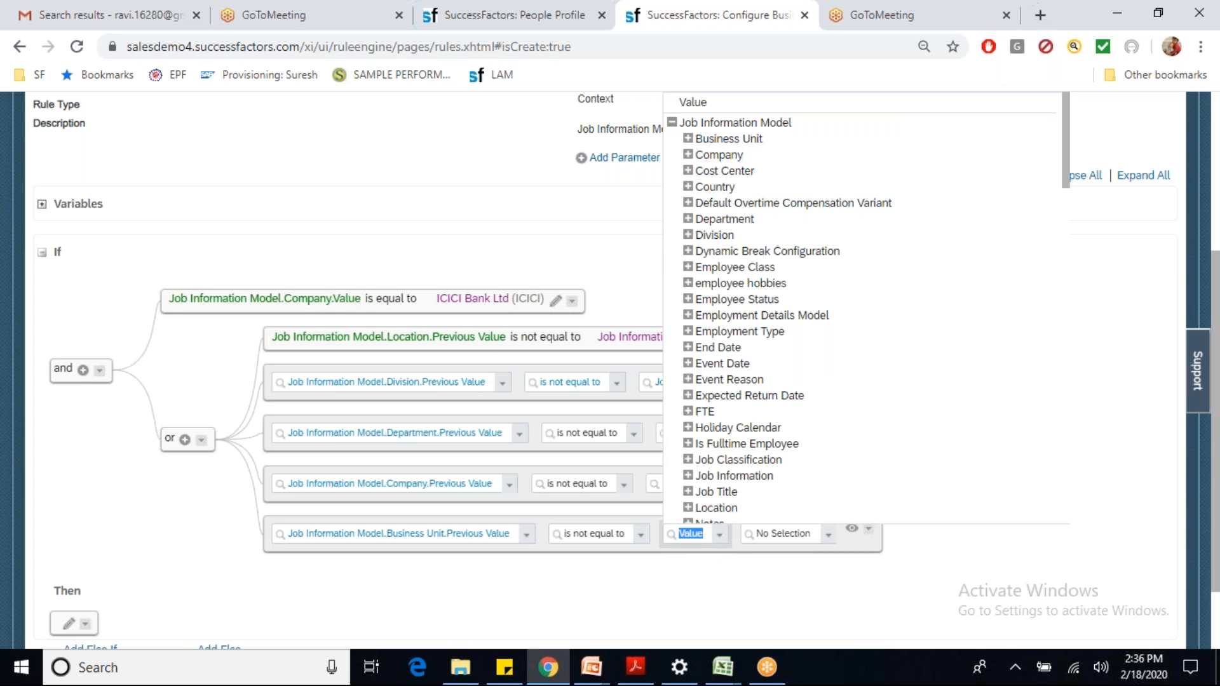
click(729, 139)
click(718, 170)
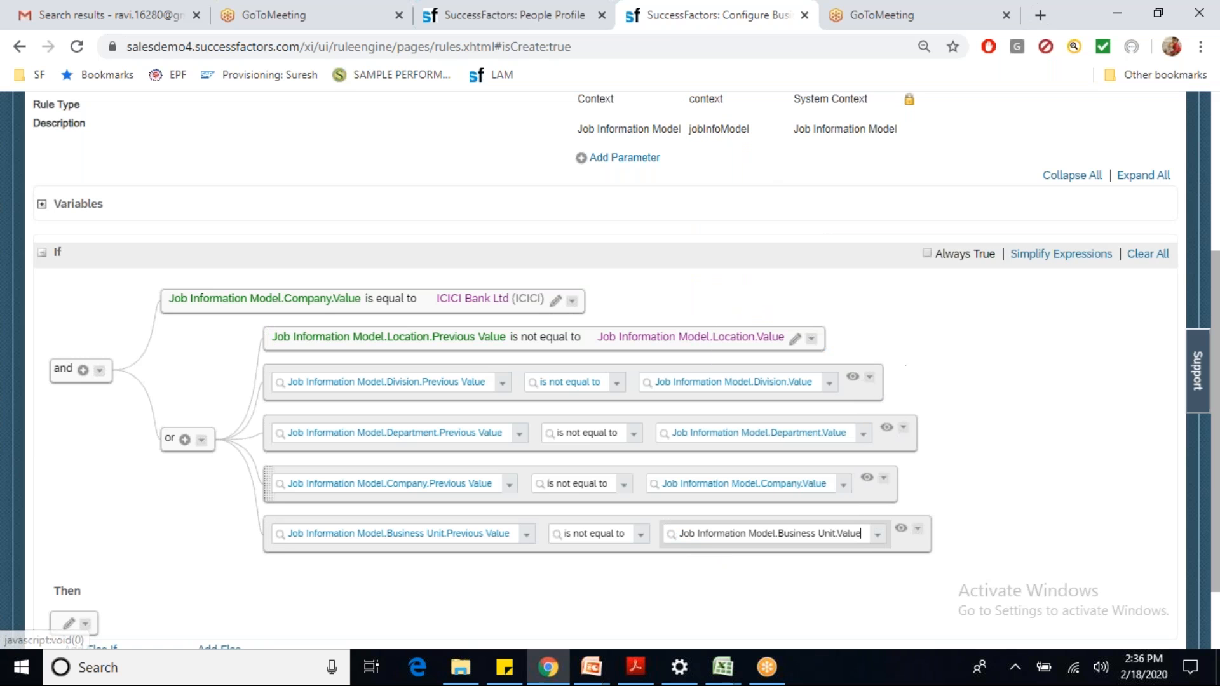
Step: Paste a row after Business Unit and set Supervisor.Previous Value not equal to Supervisor.Value
click(918, 531)
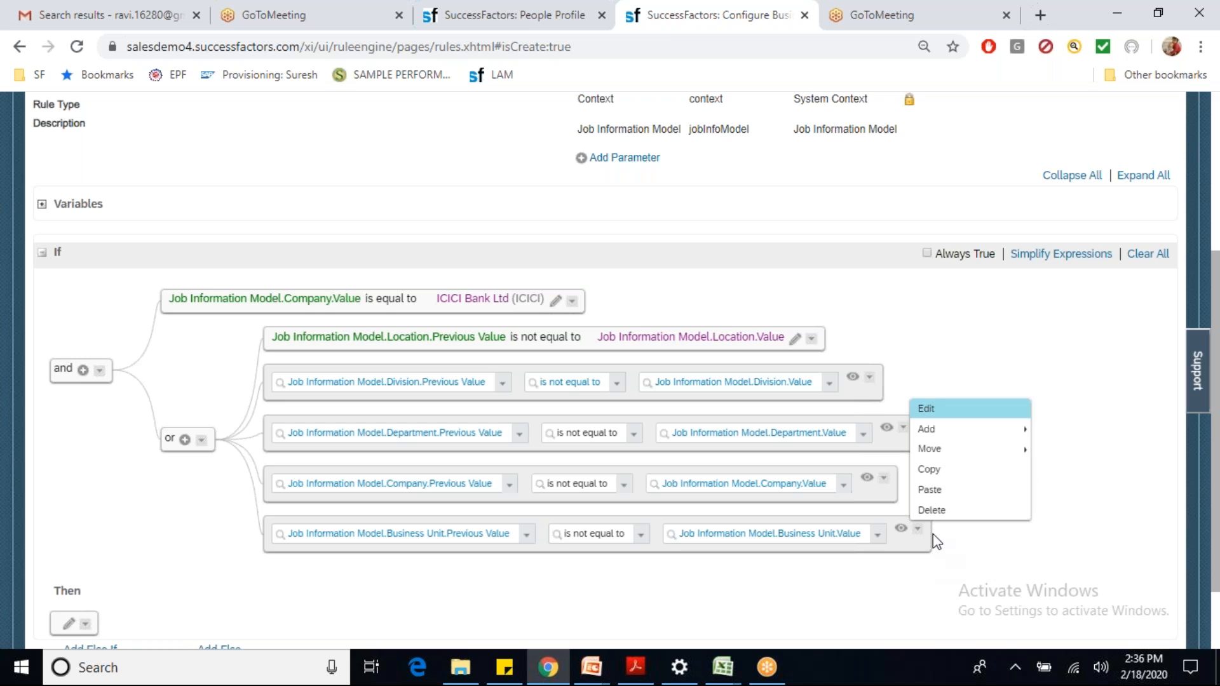
click(929, 489)
click(596, 442)
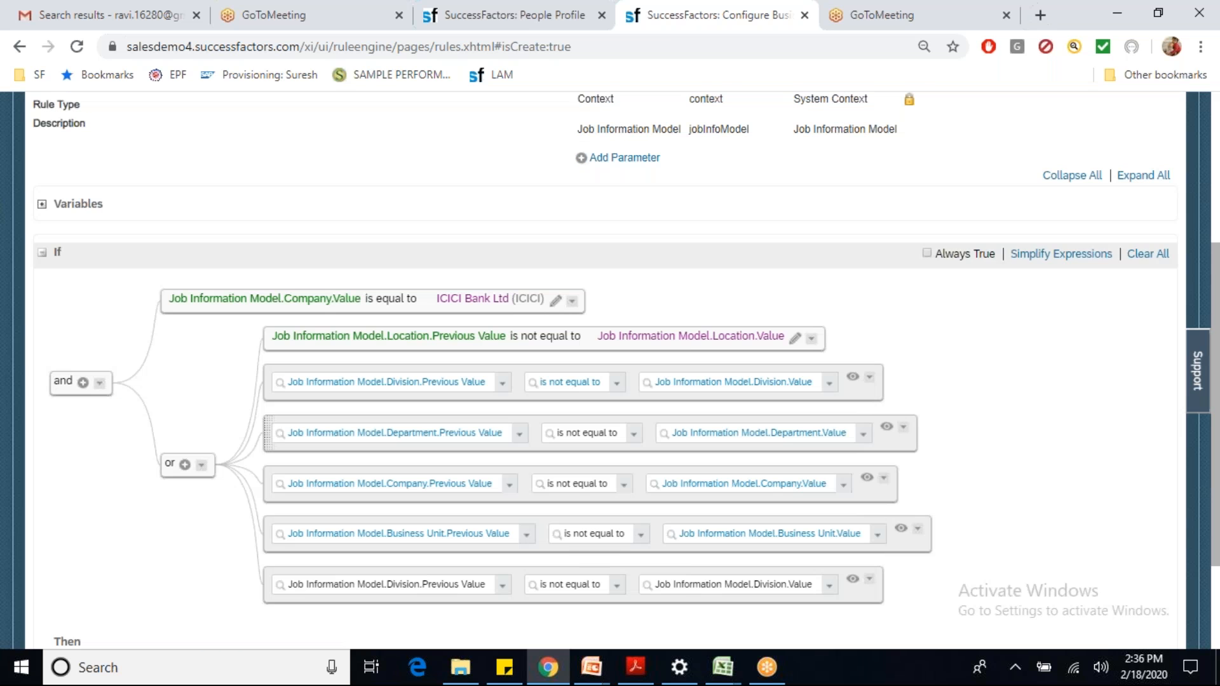
click(503, 590)
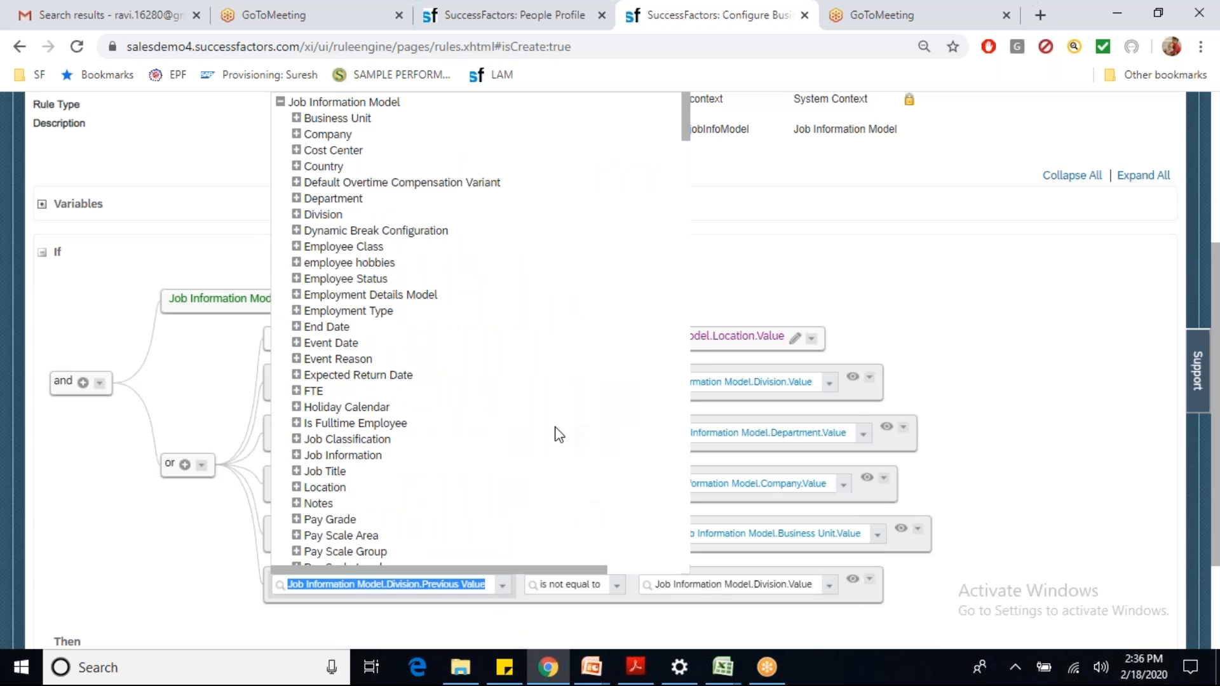
drag(685, 136, 692, 179)
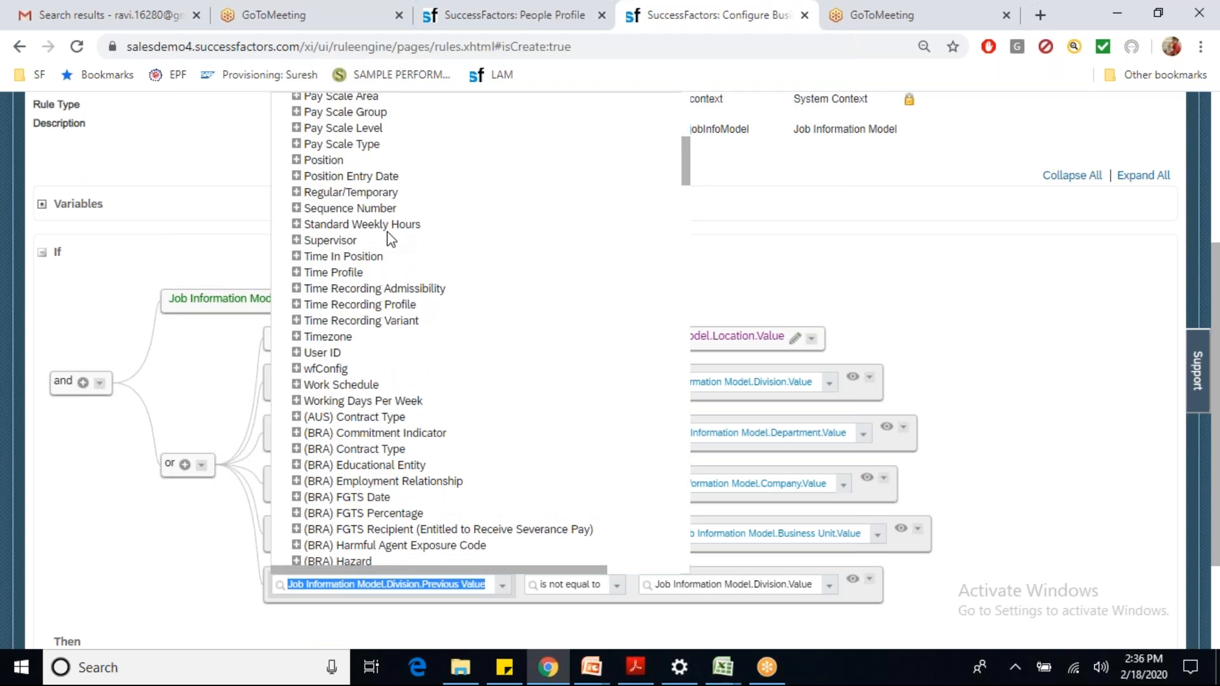
click(297, 241)
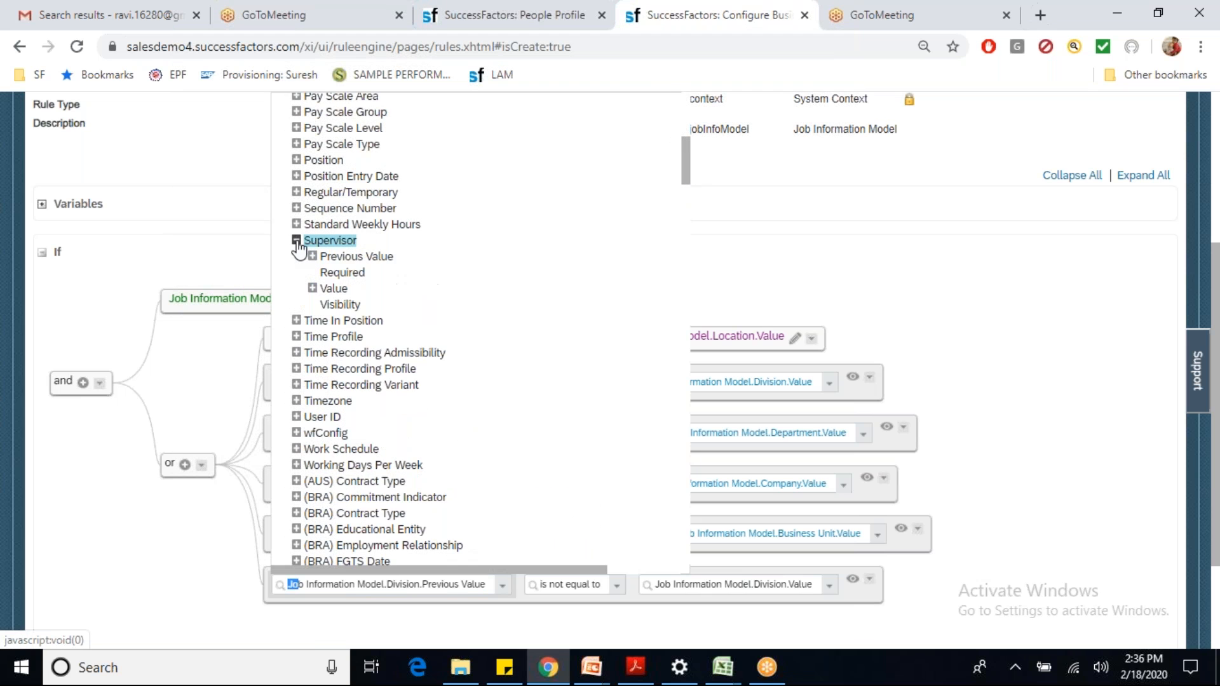
click(336, 256)
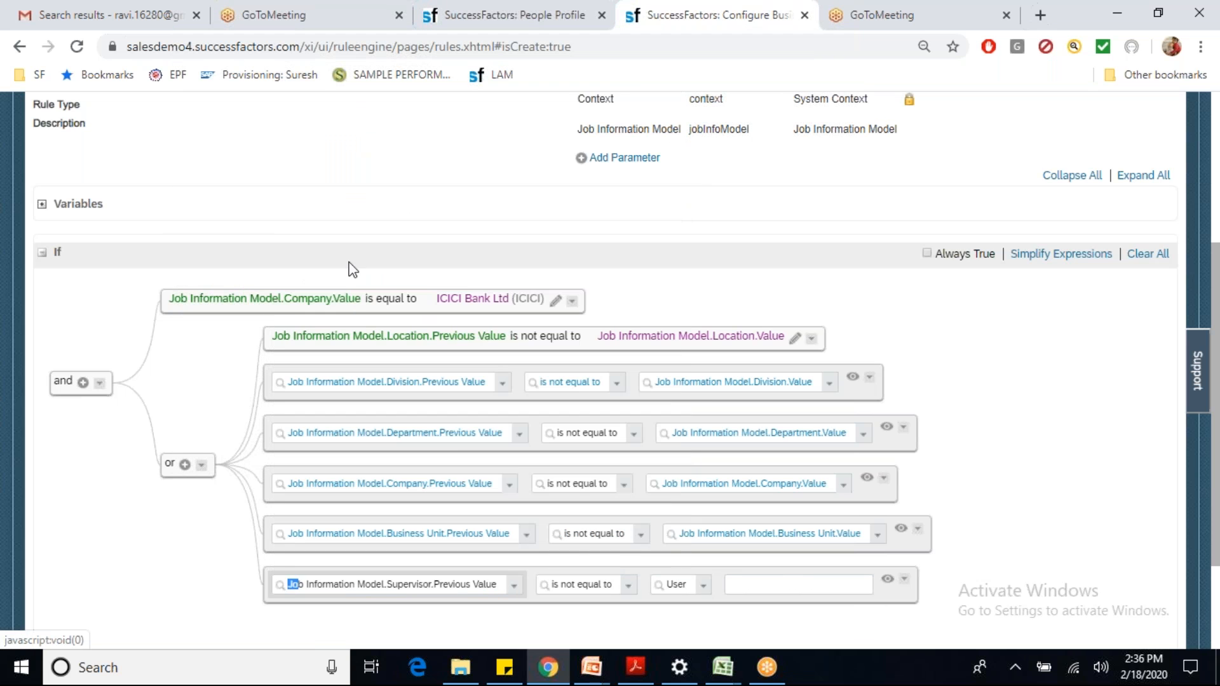
click(704, 585)
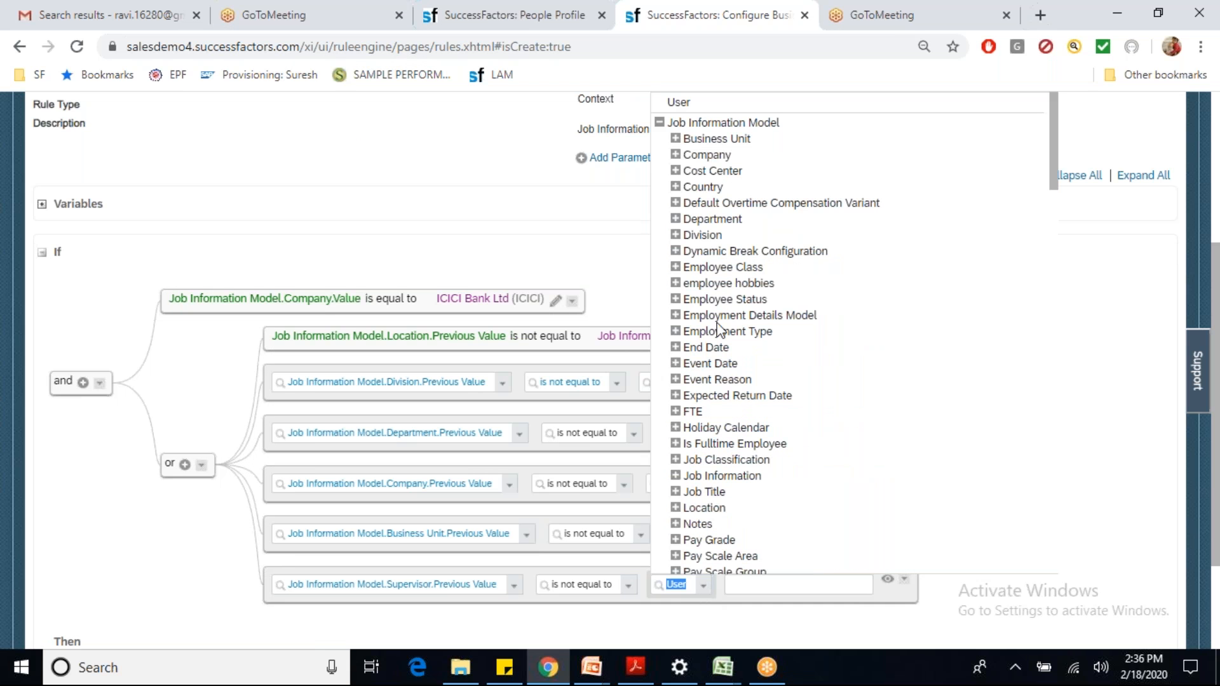
drag(1057, 183, 1060, 242)
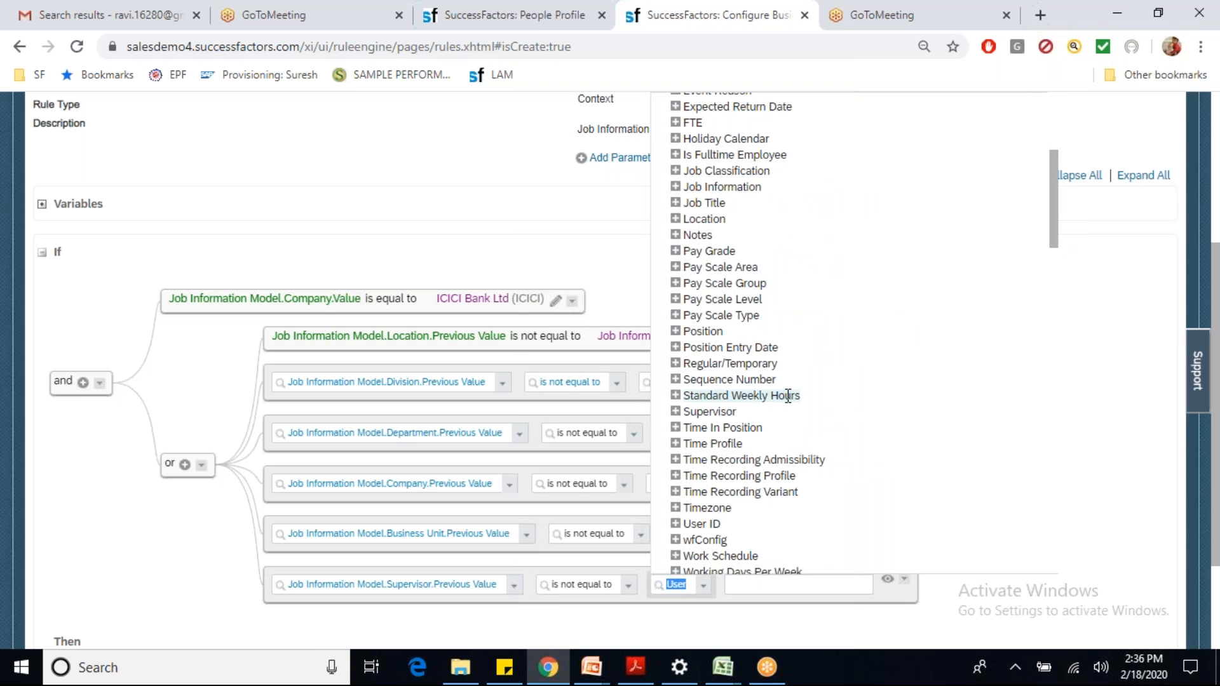
click(675, 412)
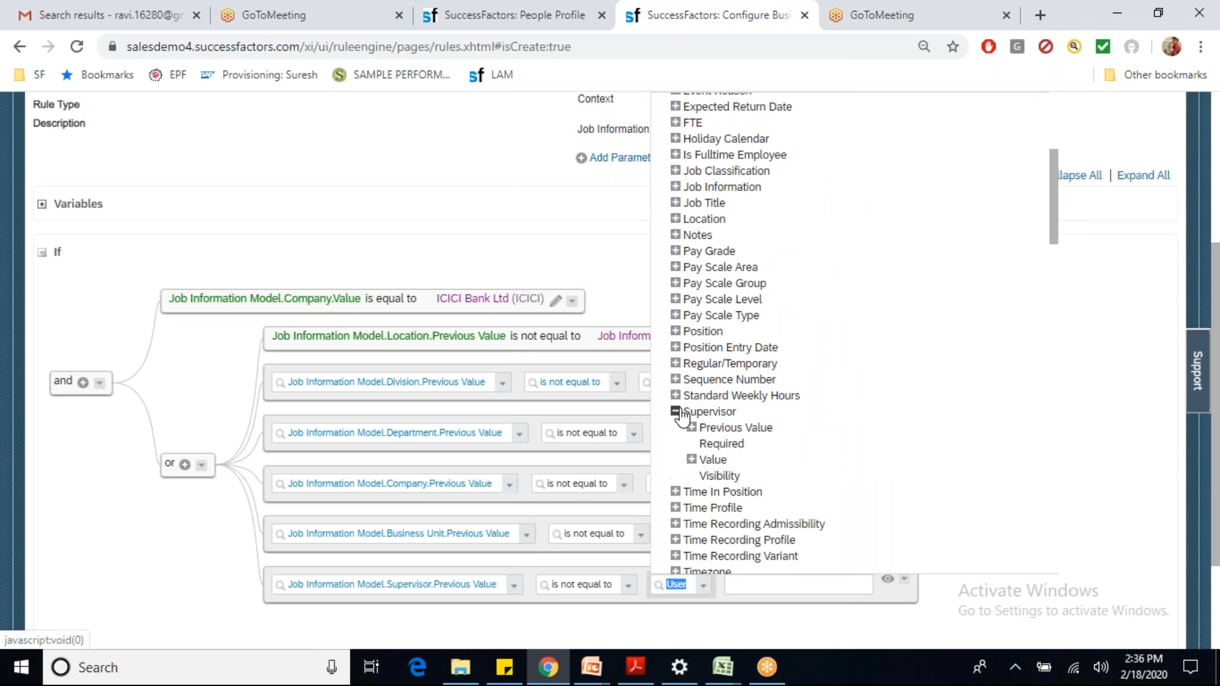
click(713, 460)
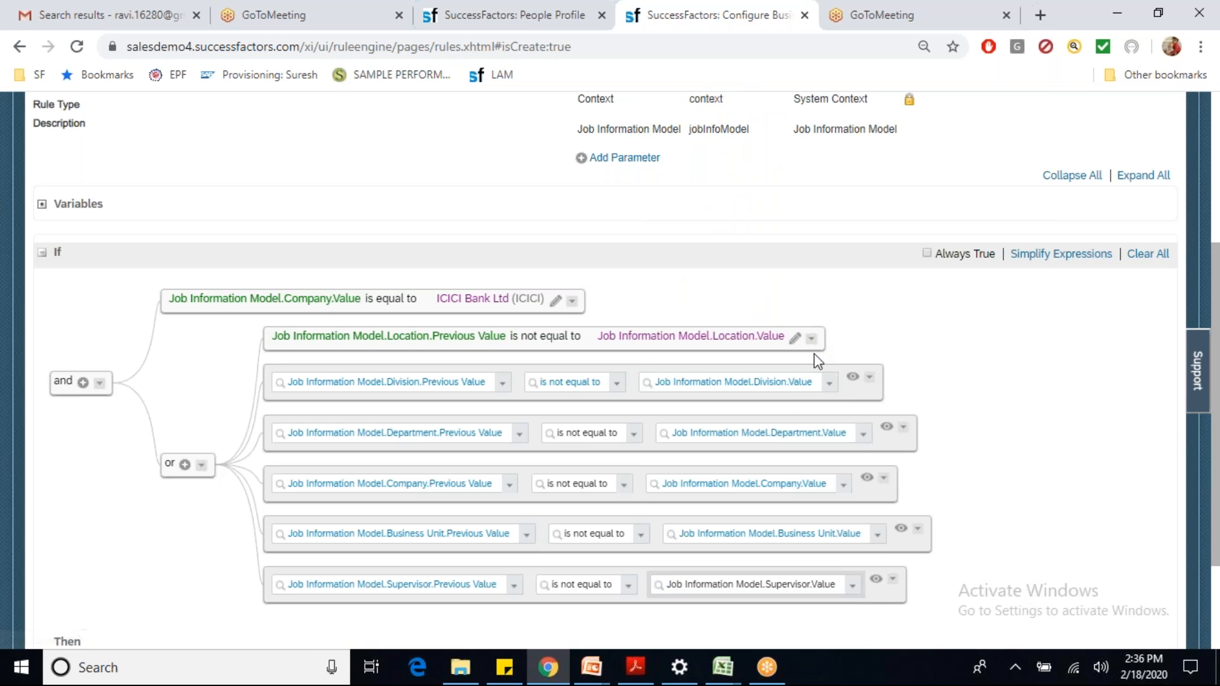
Step: Finish editing the Division, Department, Company, Business Unit and Supervisor rows
click(855, 383)
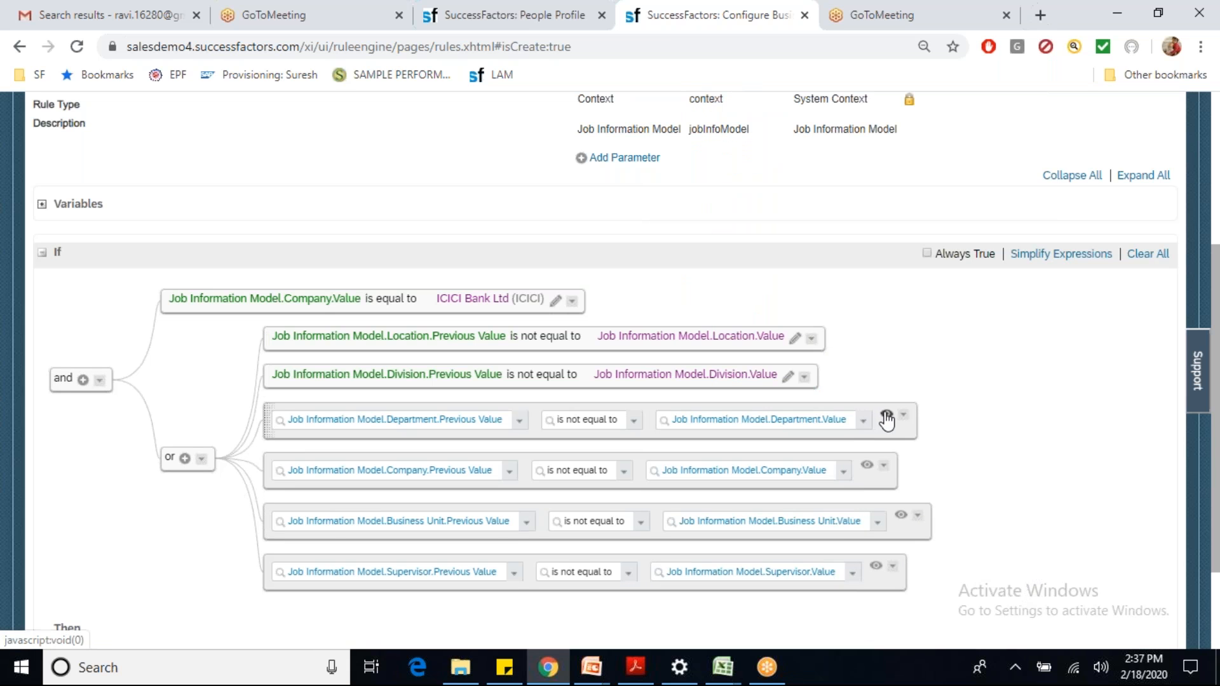
click(886, 417)
click(869, 454)
click(900, 491)
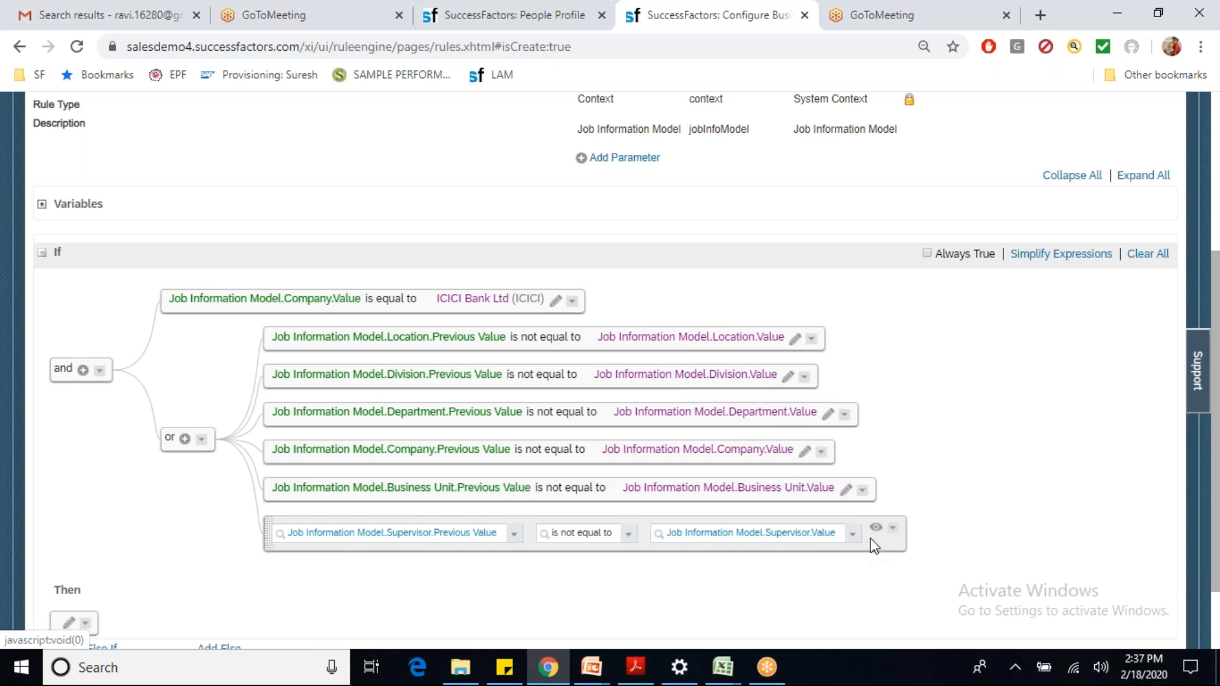
click(875, 539)
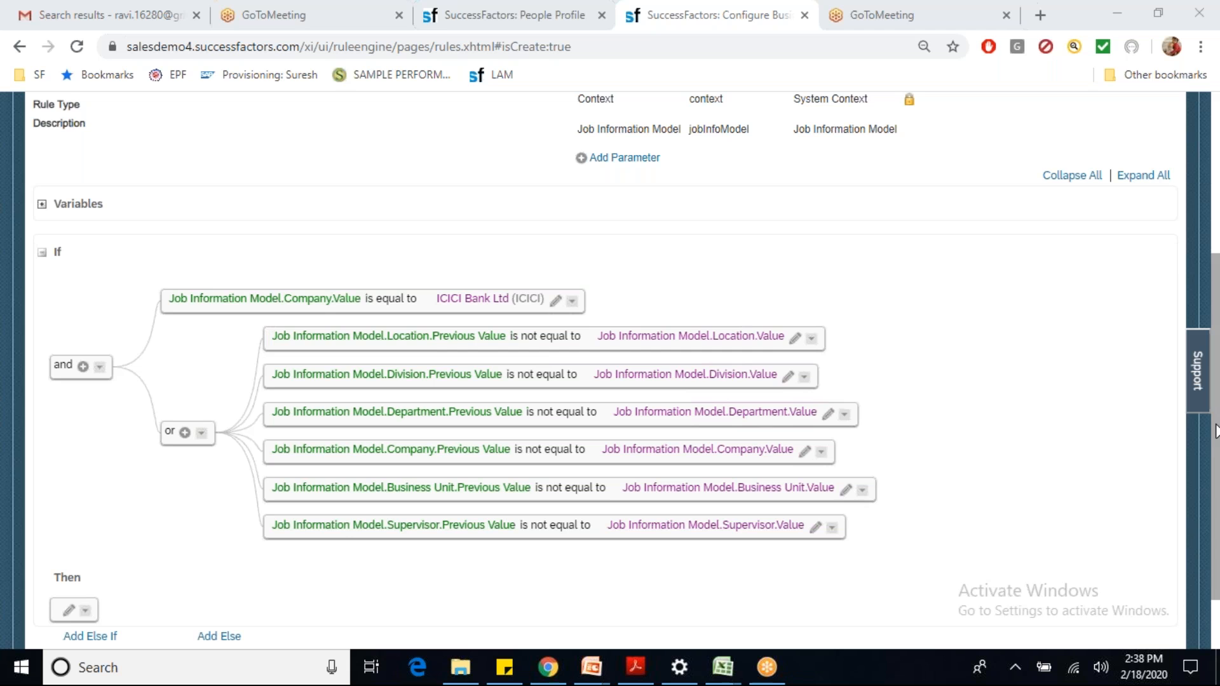
Step: Scroll down to review the If condition with its six OR-joined change checks
scroll(506, 206, down, 1)
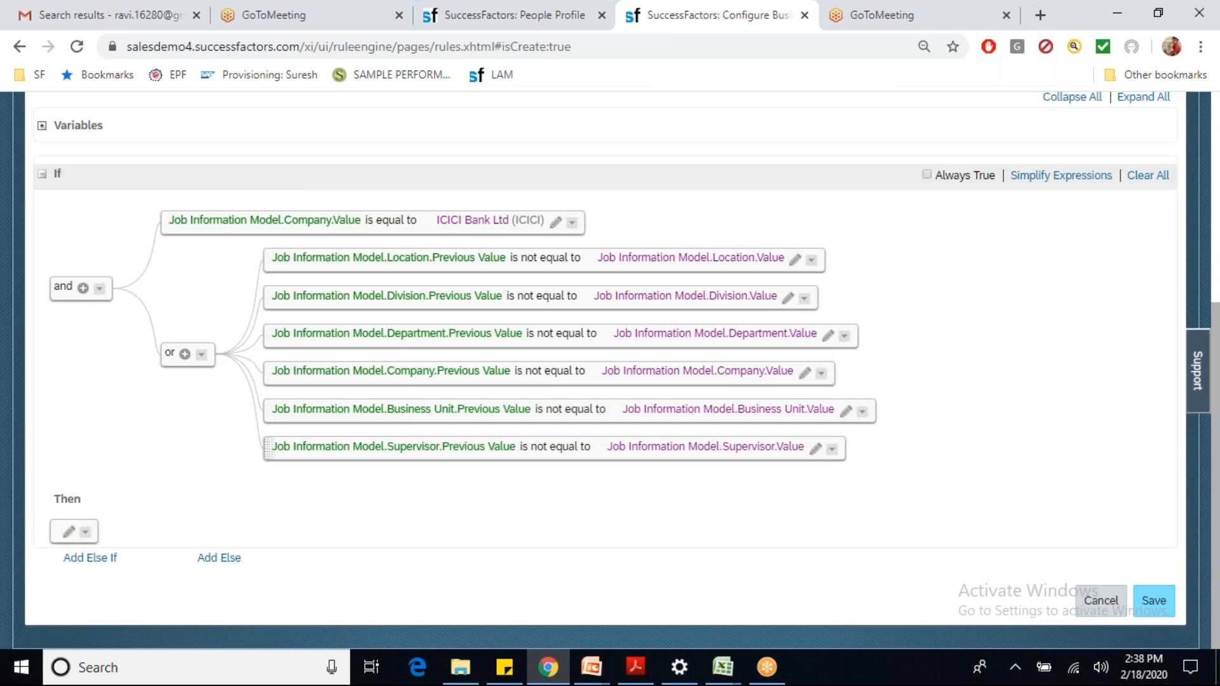
Step: Make the Then action Set Job Information Model.Event Reason.Value to ICICI Transfer (ICICITRANSFER)
click(69, 532)
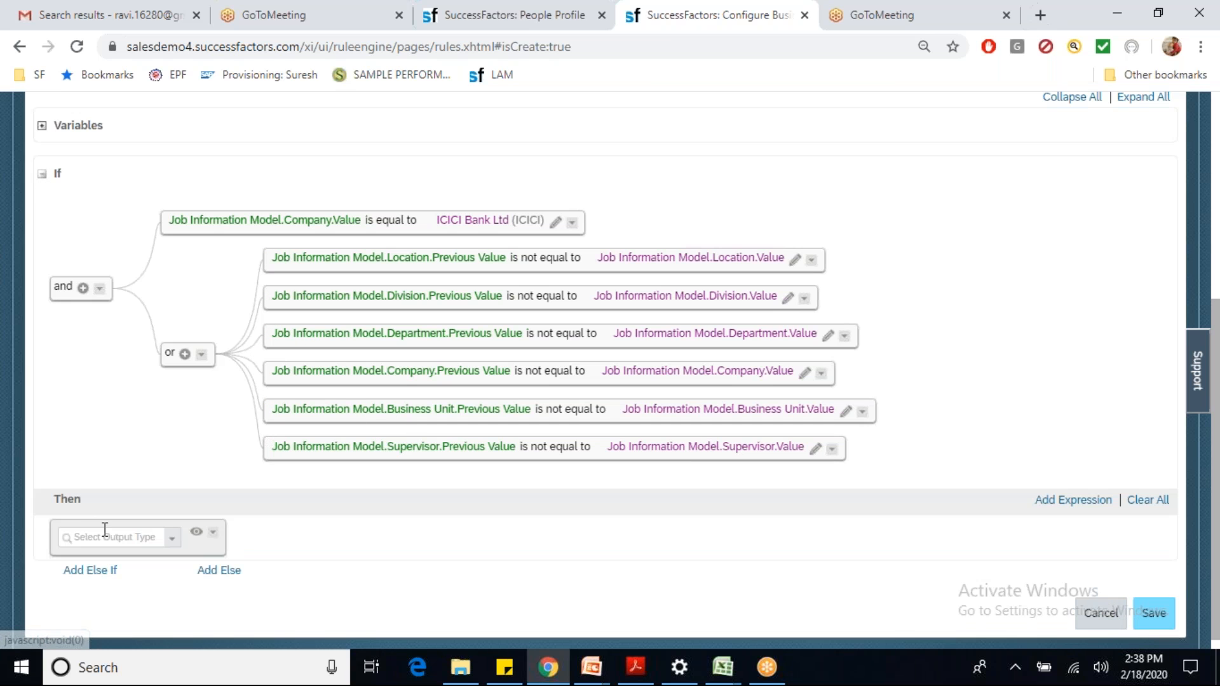
click(171, 539)
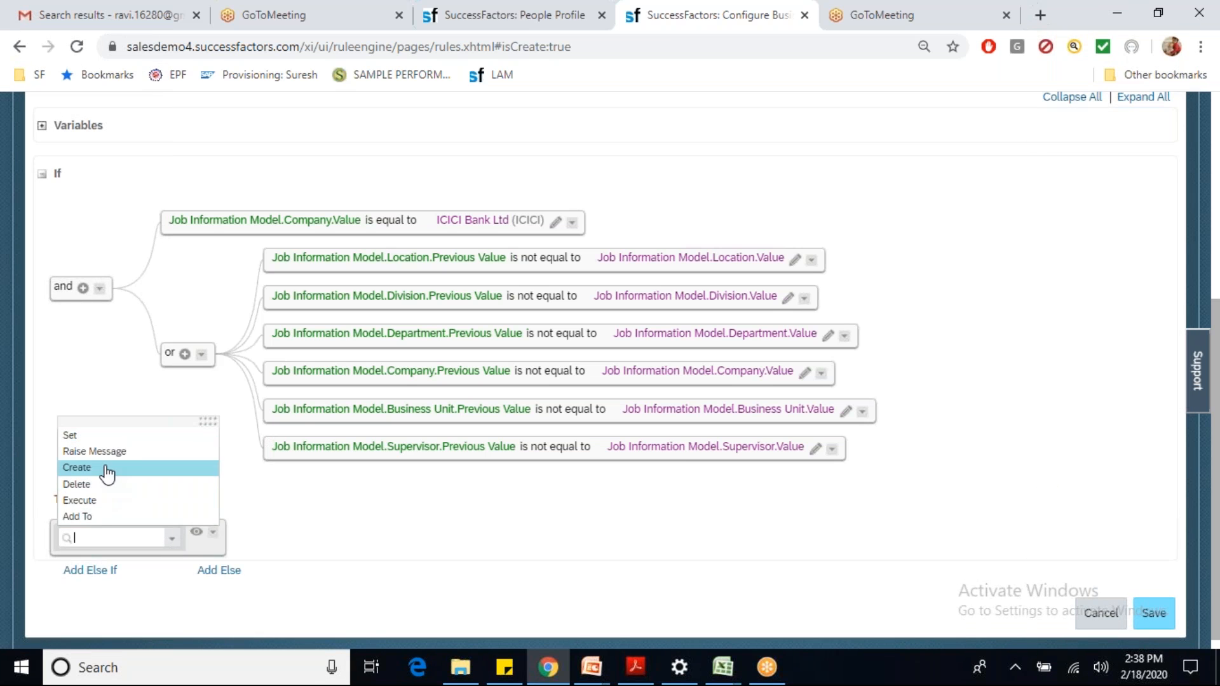
click(70, 436)
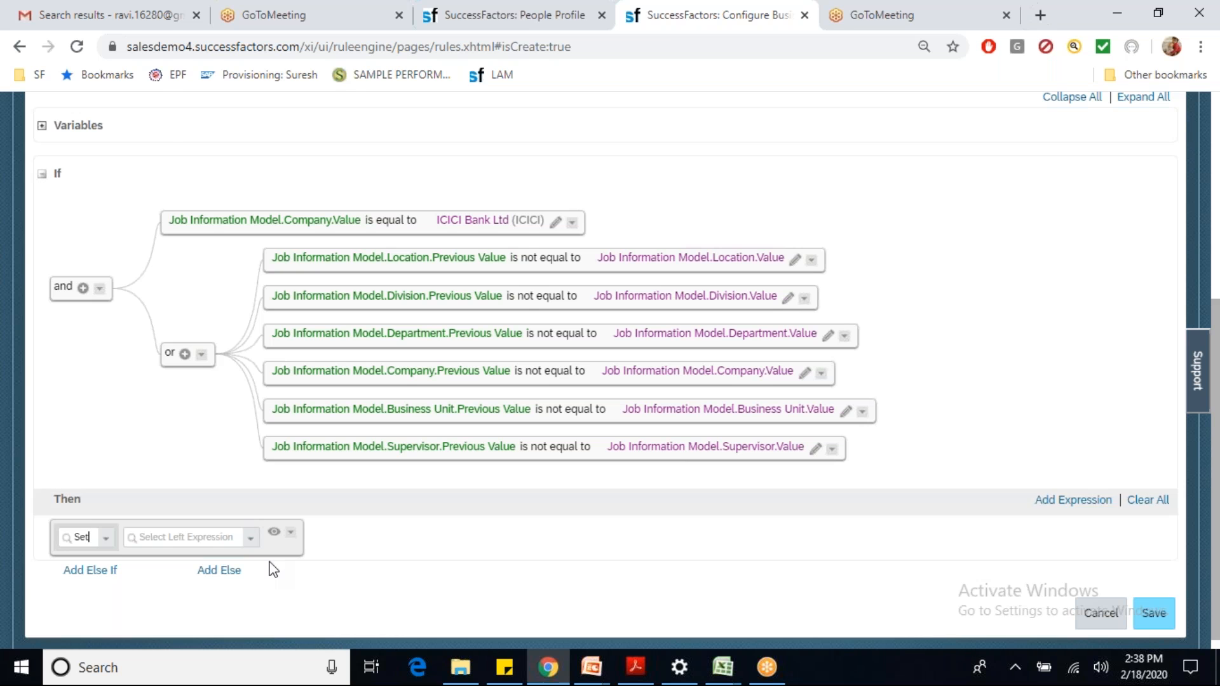
click(253, 542)
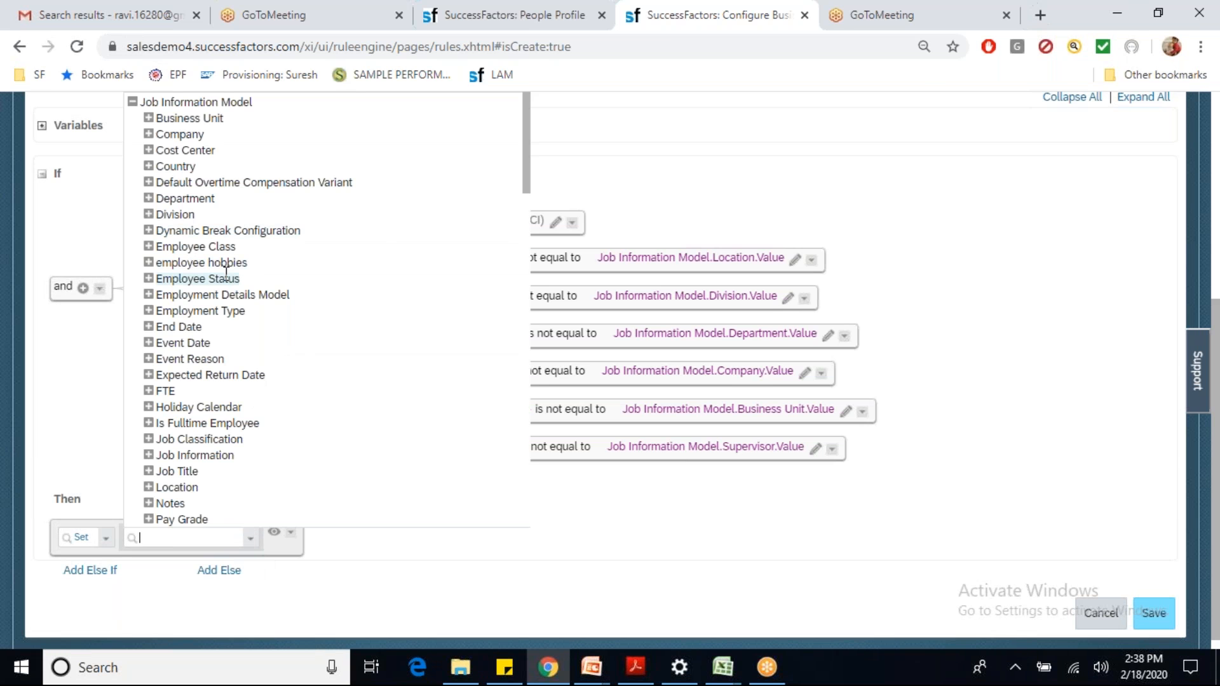
click(148, 358)
click(185, 391)
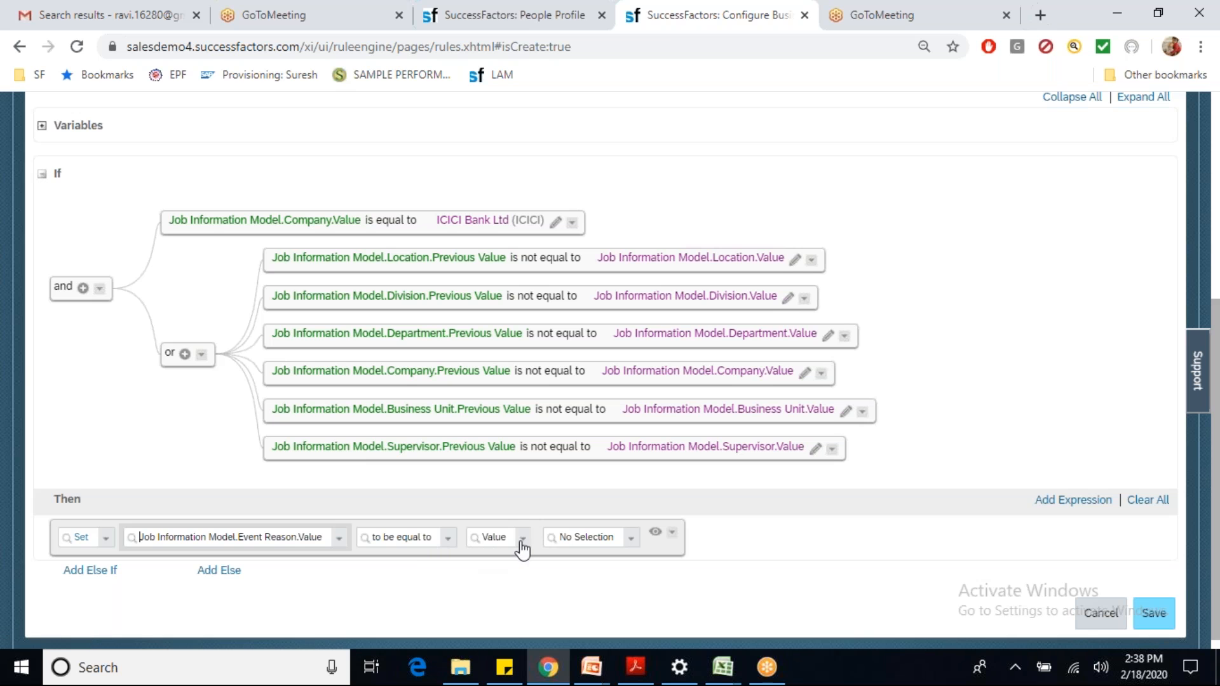
click(589, 542)
text(ici)
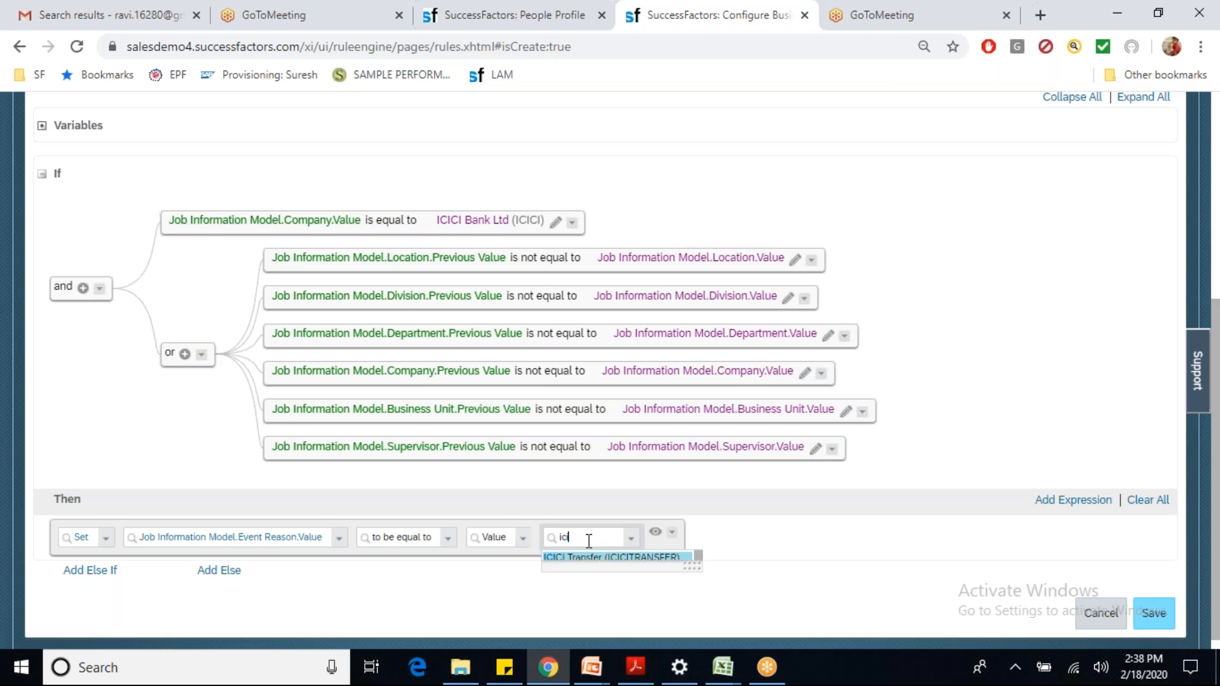
click(588, 556)
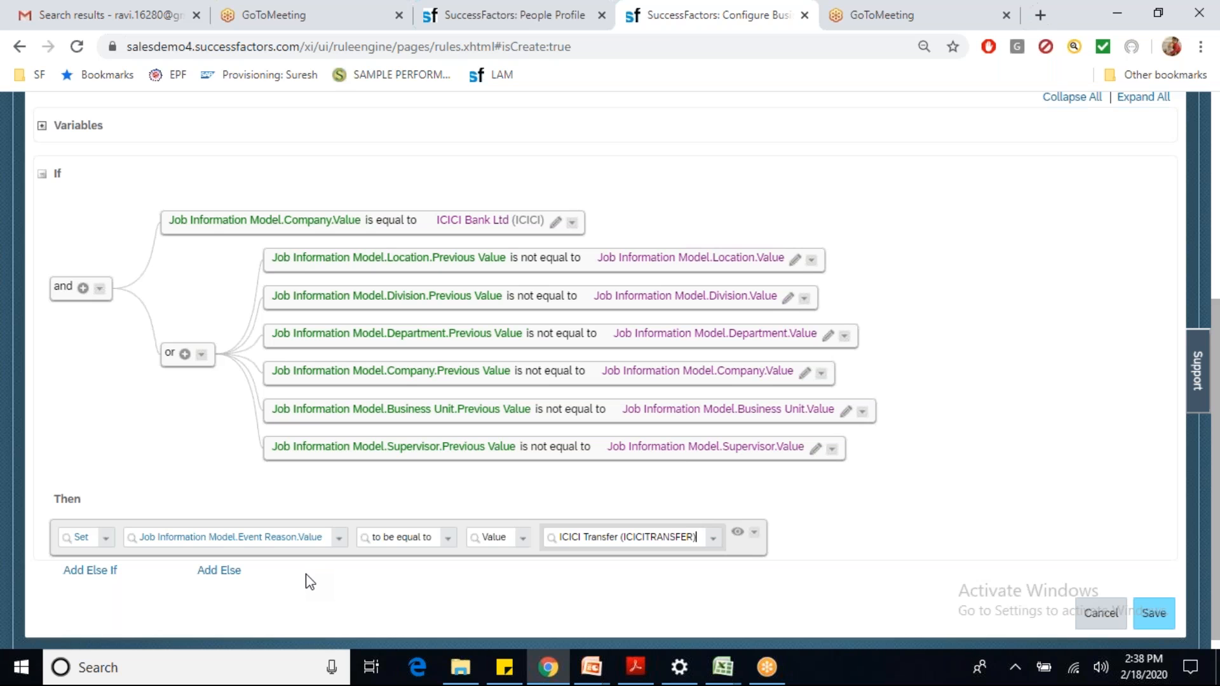
Step: On the employee profile, start a Job Information change effective Feb 10, 2020
click(457, 24)
click(934, 187)
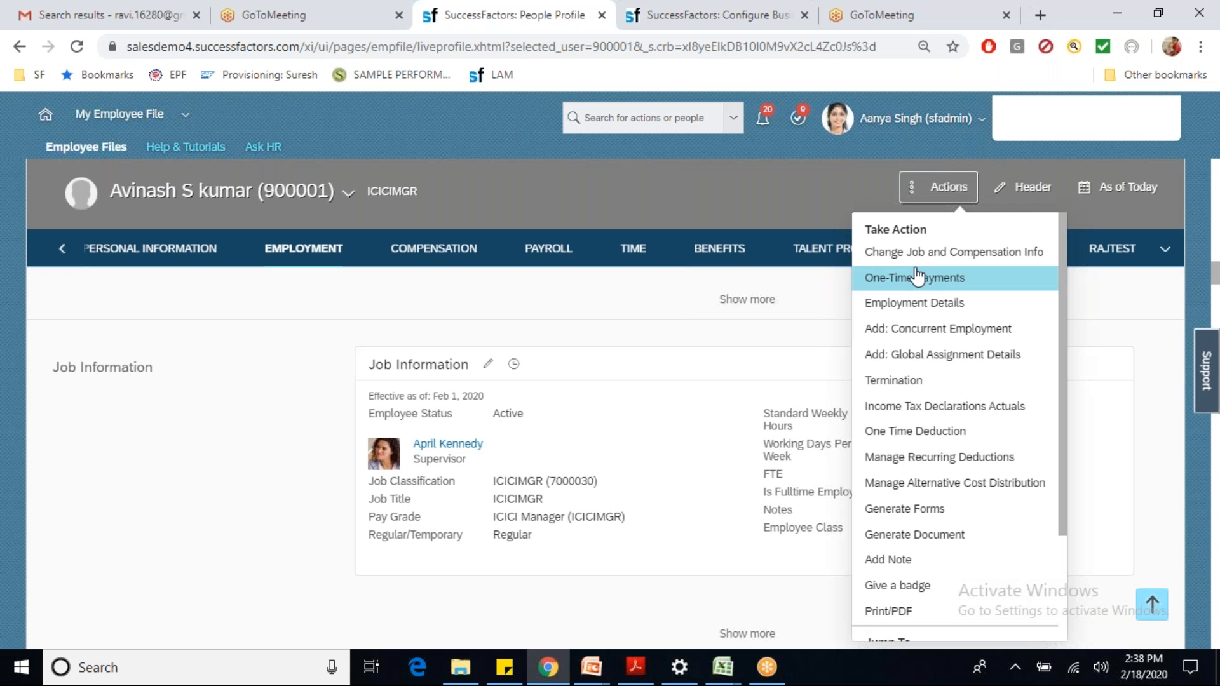
click(918, 252)
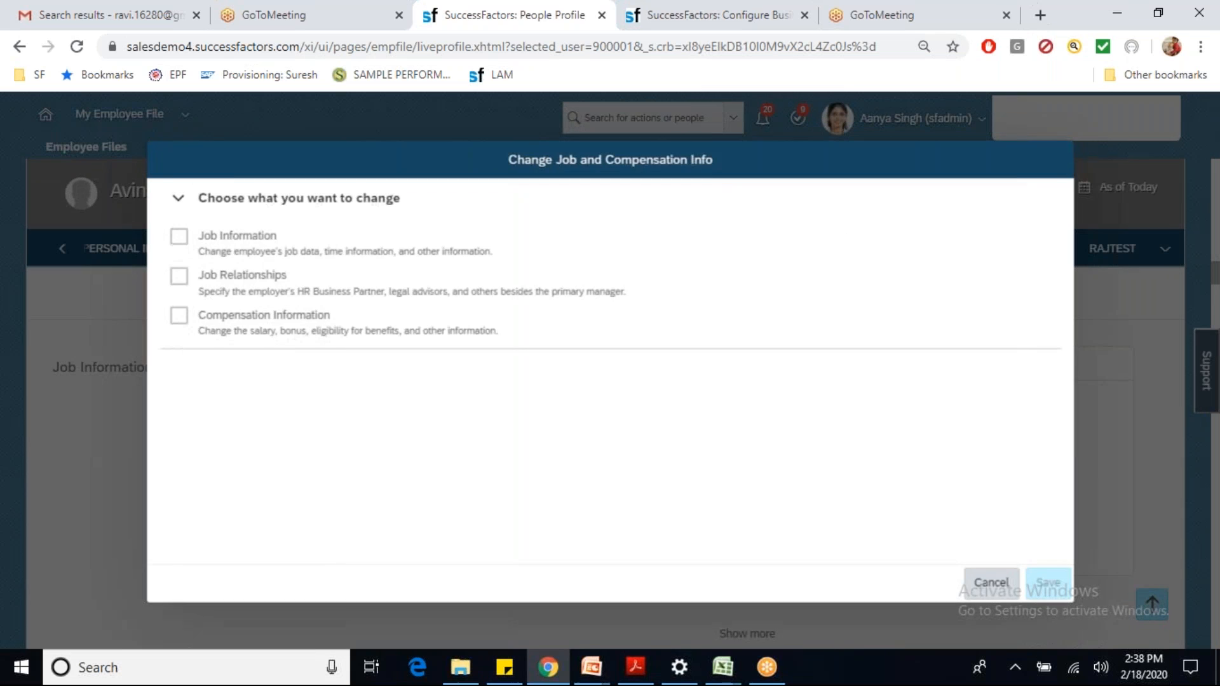
click(179, 237)
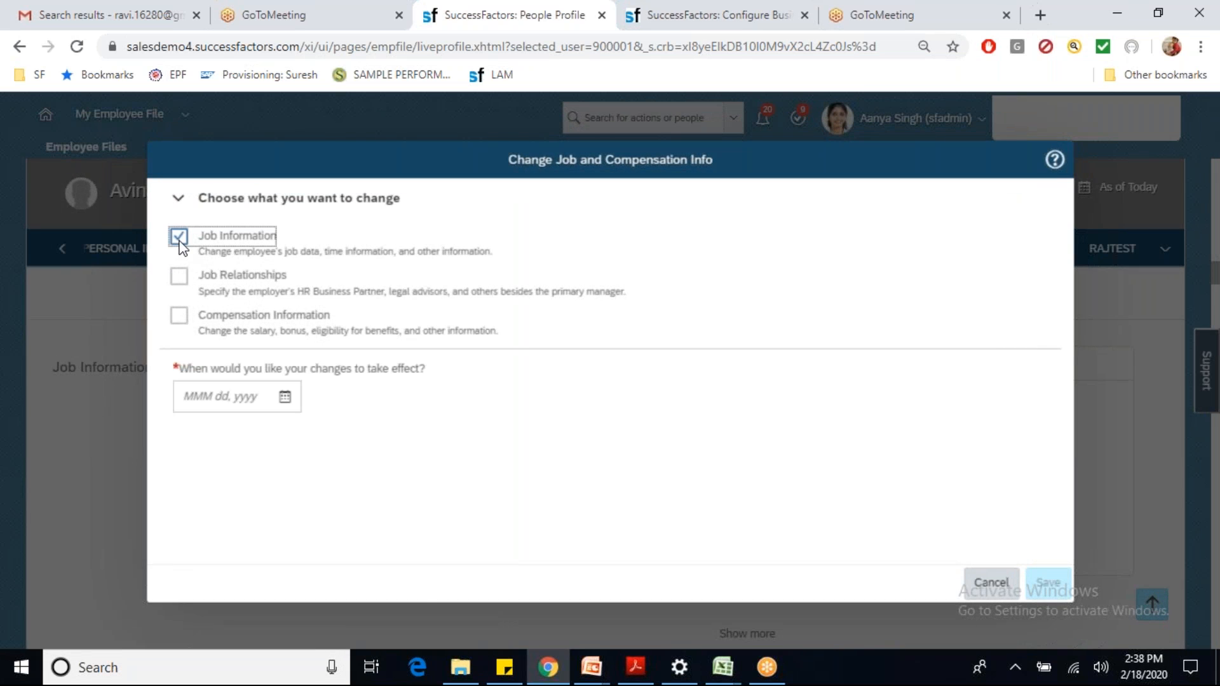
click(285, 397)
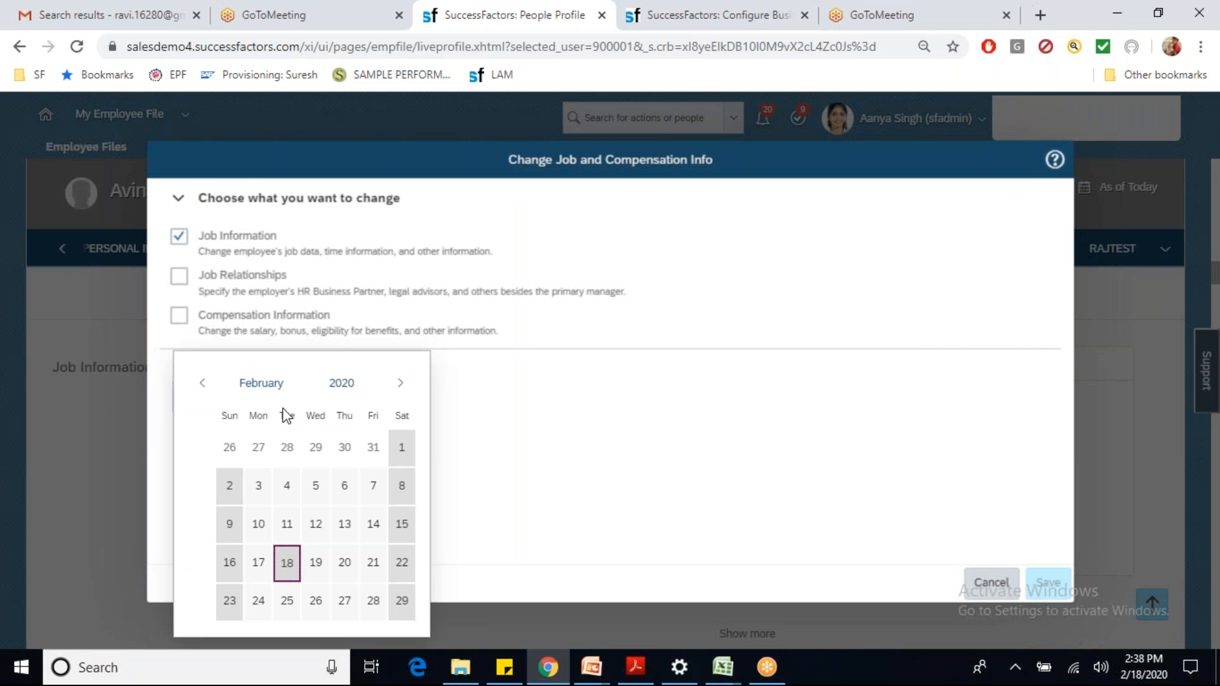
click(258, 525)
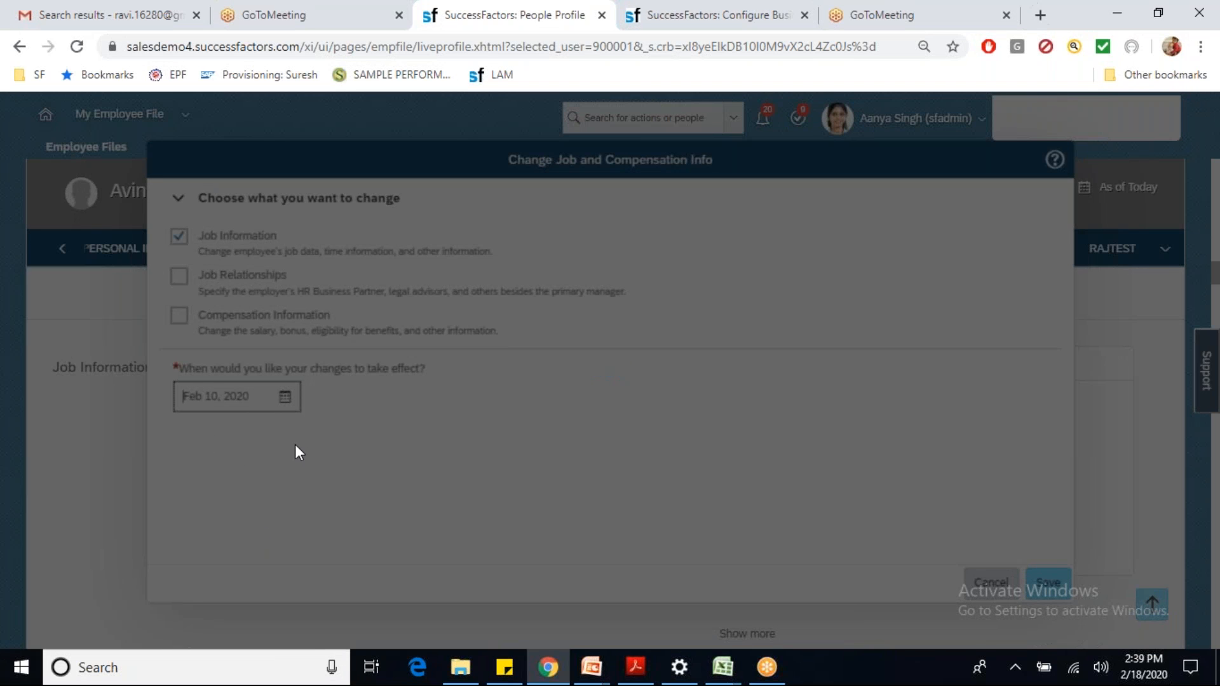
Step: Review the Location value, then return to the business rule editor
scroll(298, 438, down, 5)
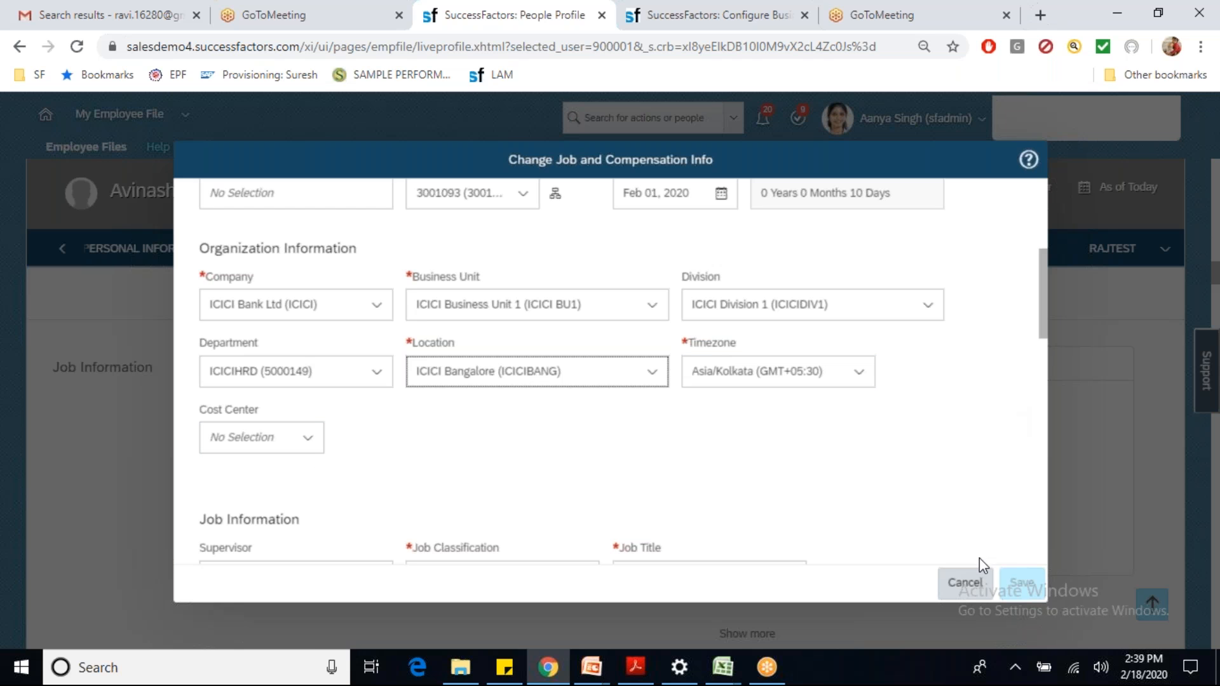
triple_click(590, 371)
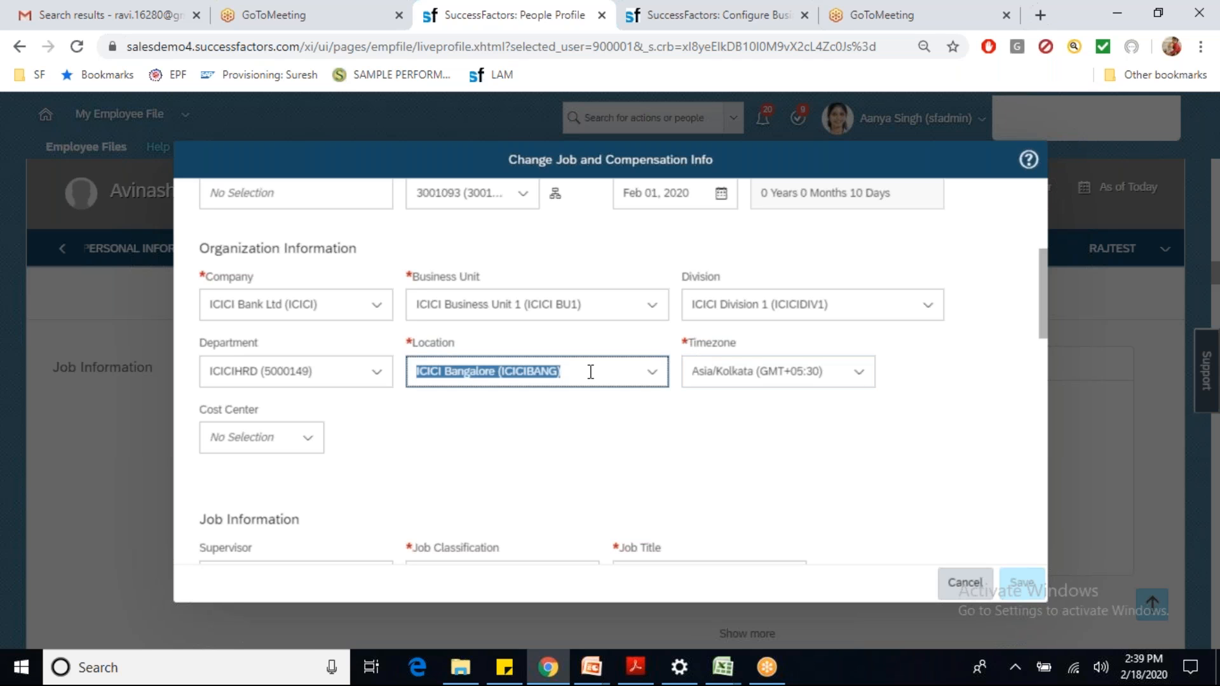
click(691, 22)
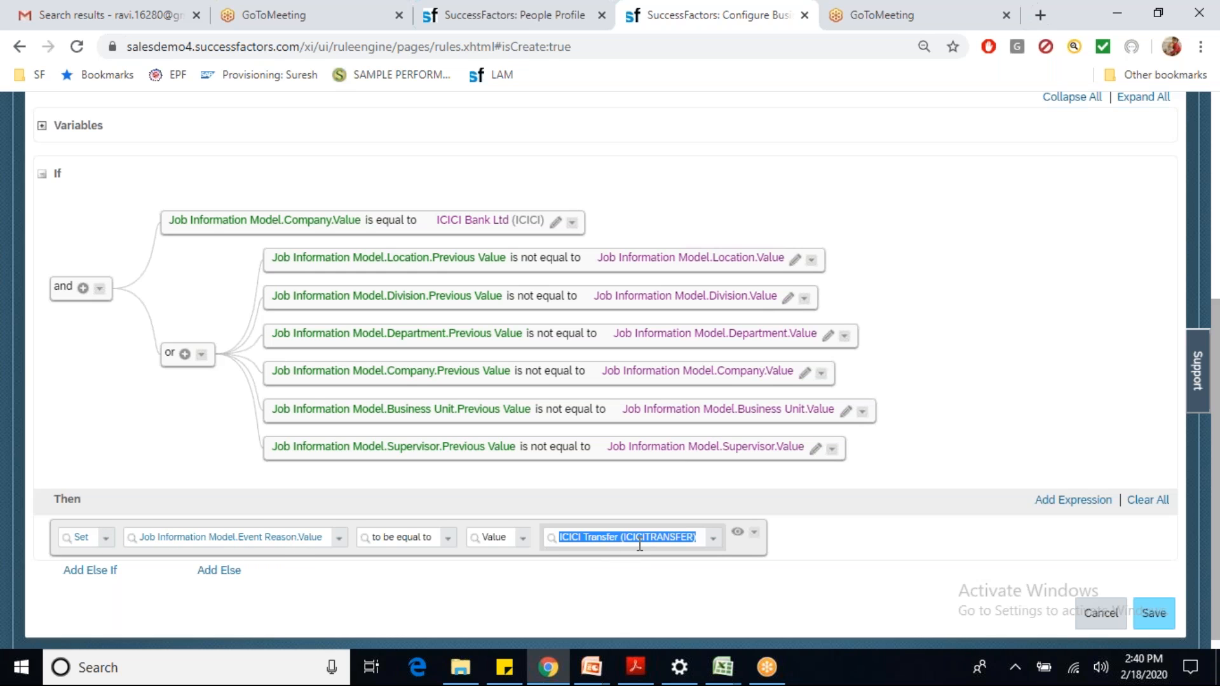
Step: Add a new Set action above, making Event Reason.Value equal to ICICI Transfer
click(754, 532)
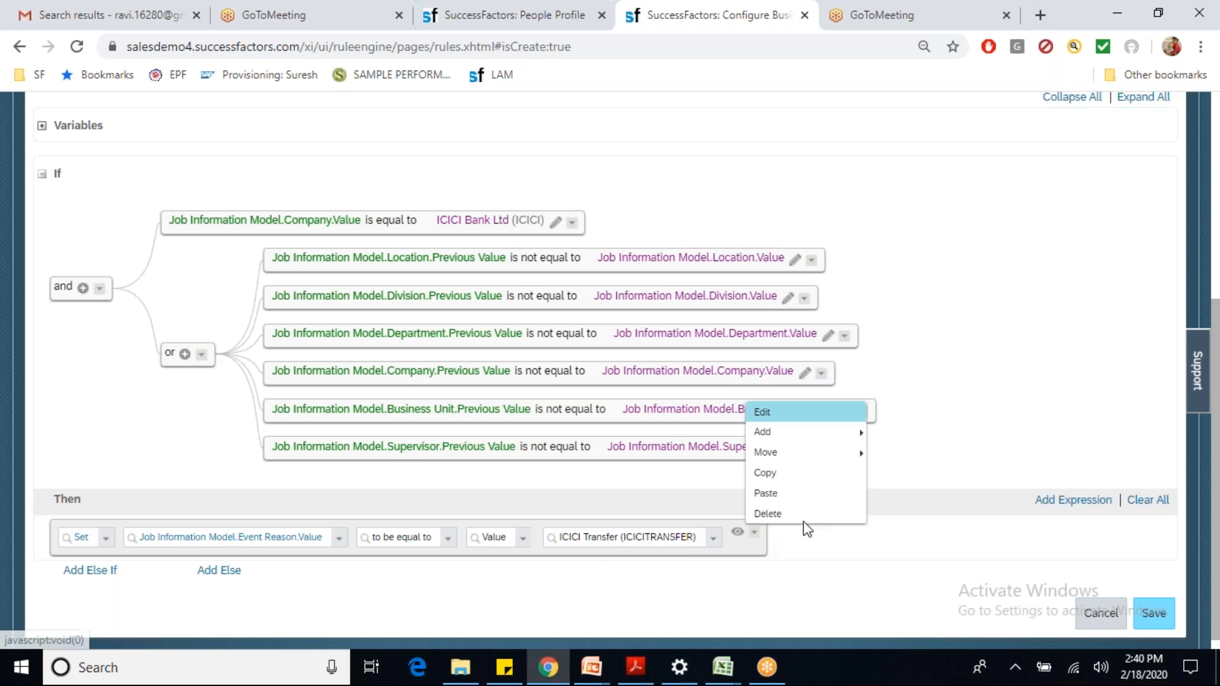
mouse_move(805, 431)
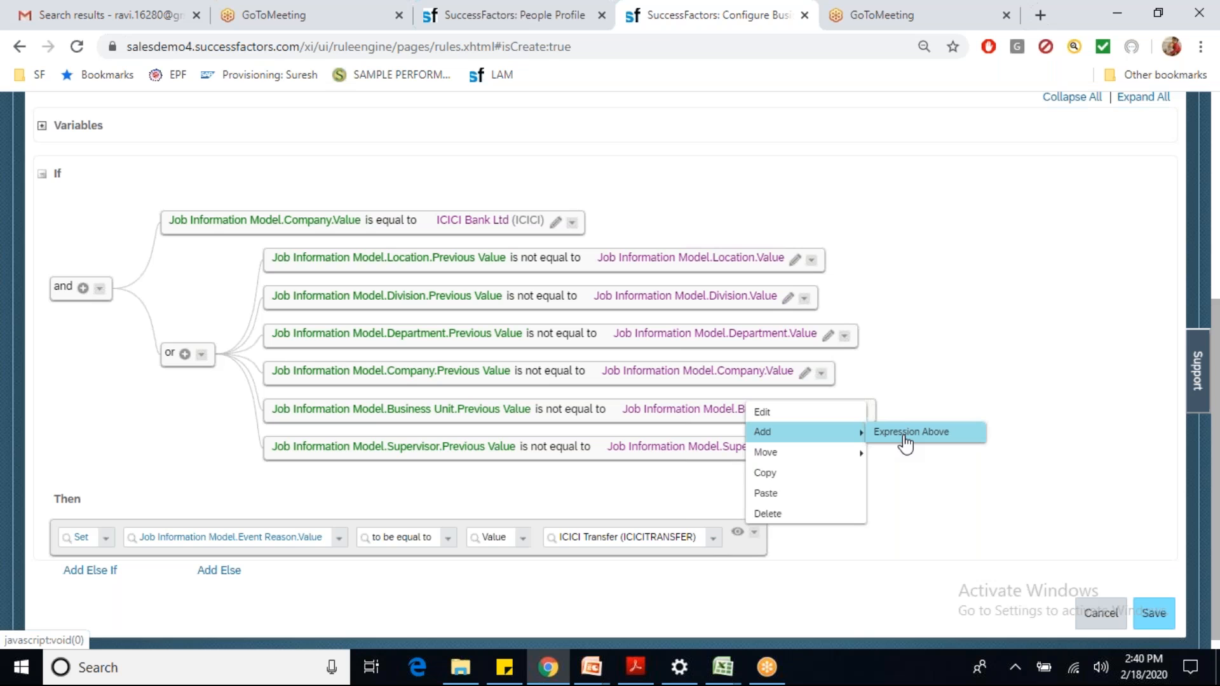
click(904, 433)
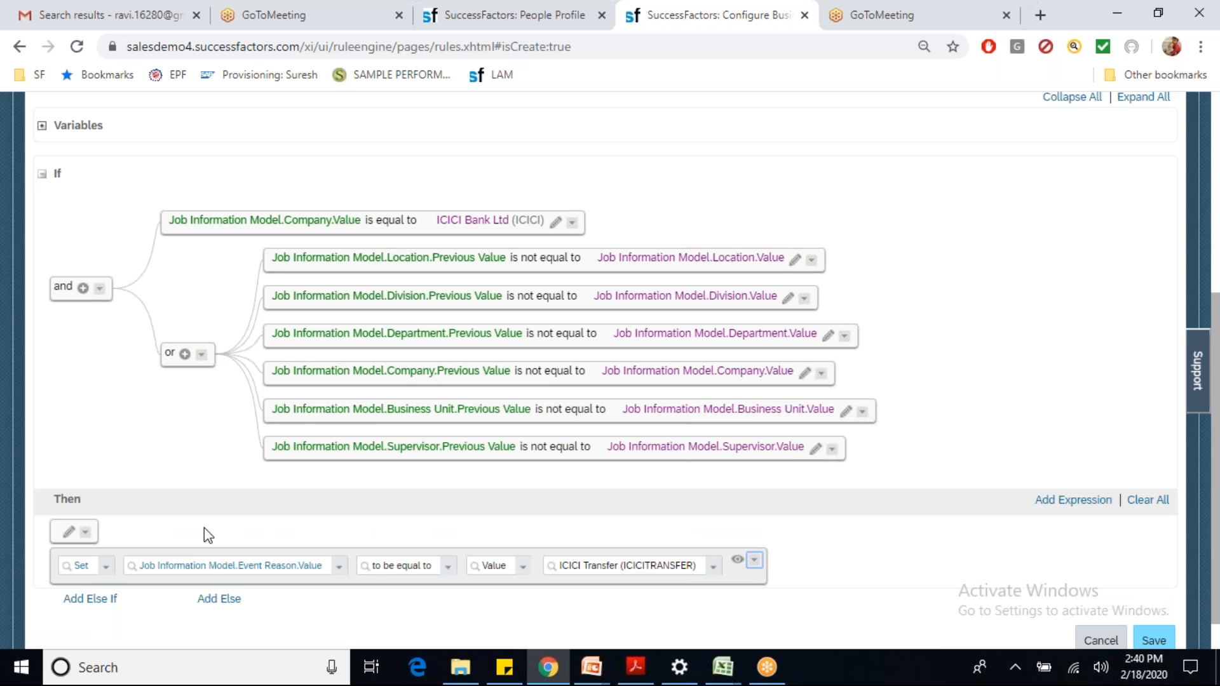
click(85, 538)
click(68, 532)
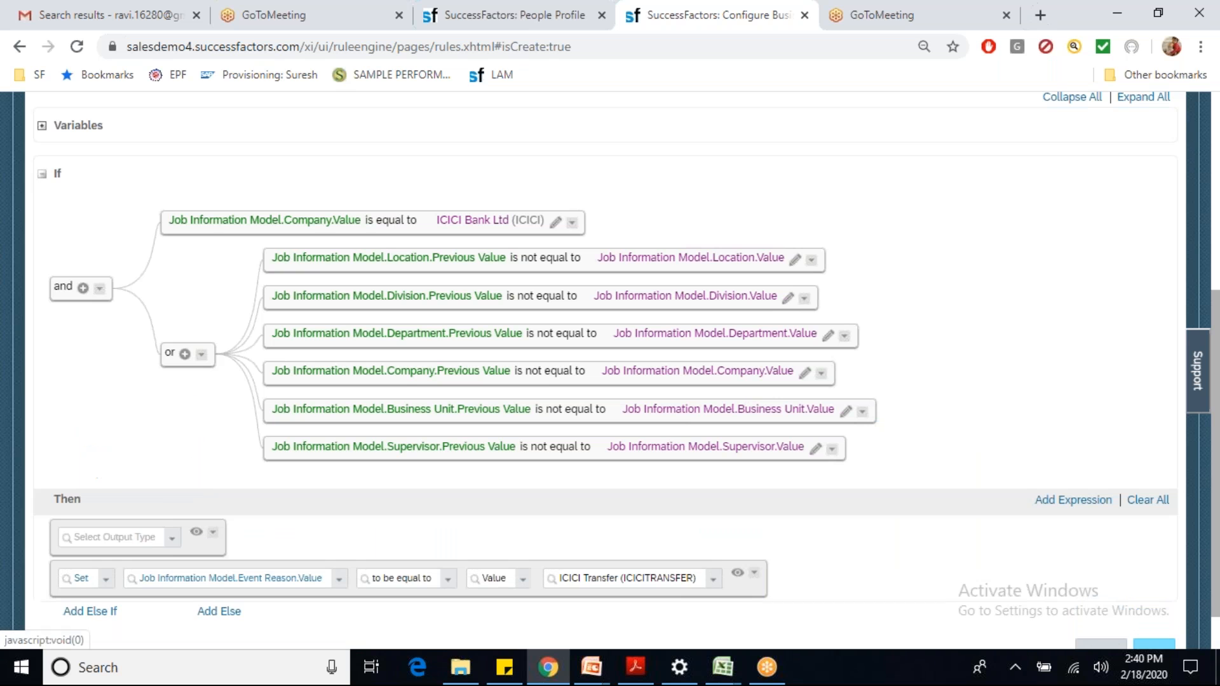
click(174, 548)
click(95, 441)
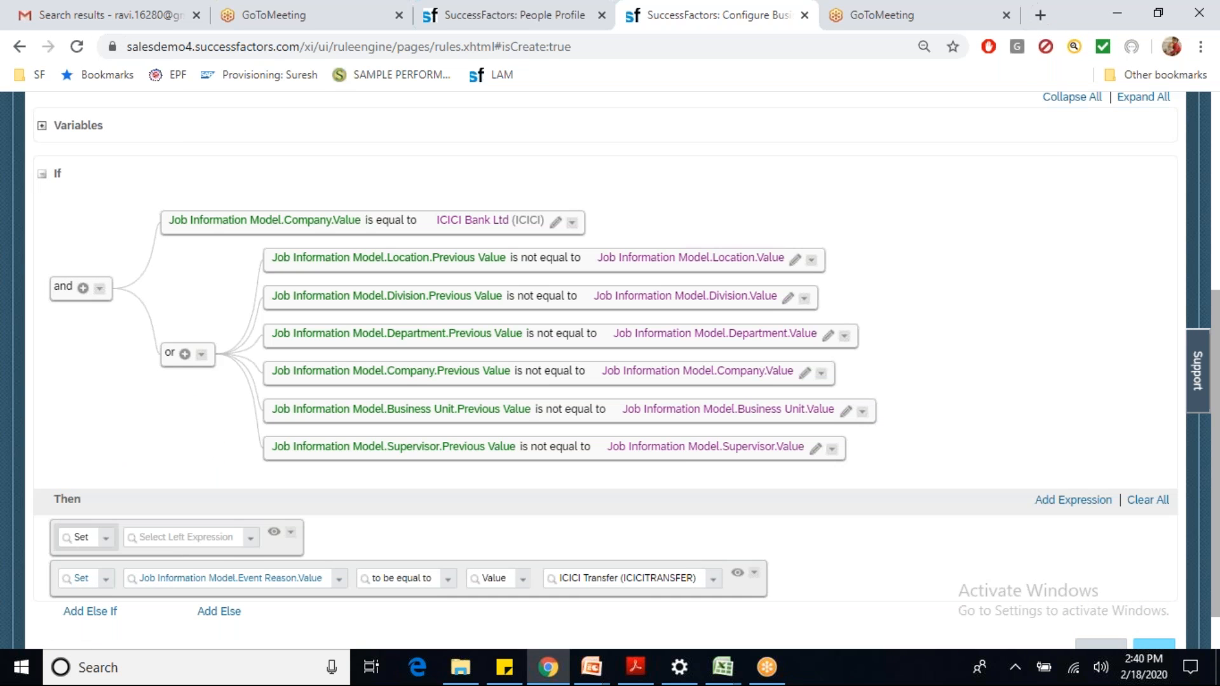
click(251, 539)
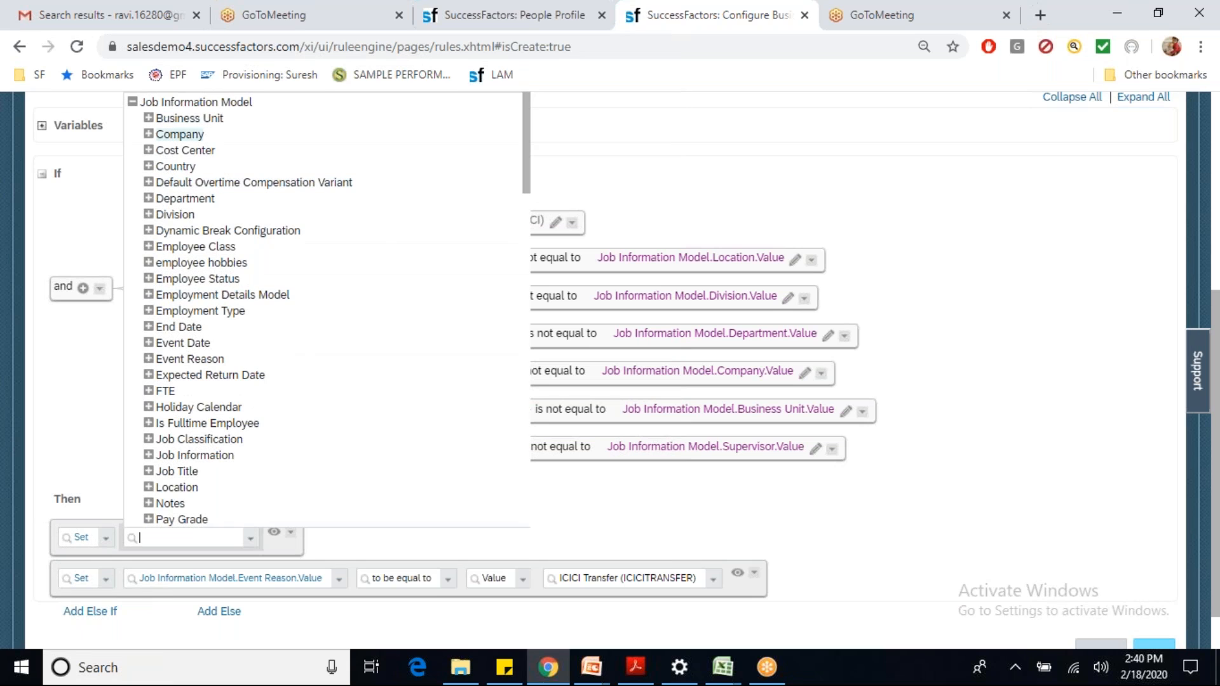
click(148, 359)
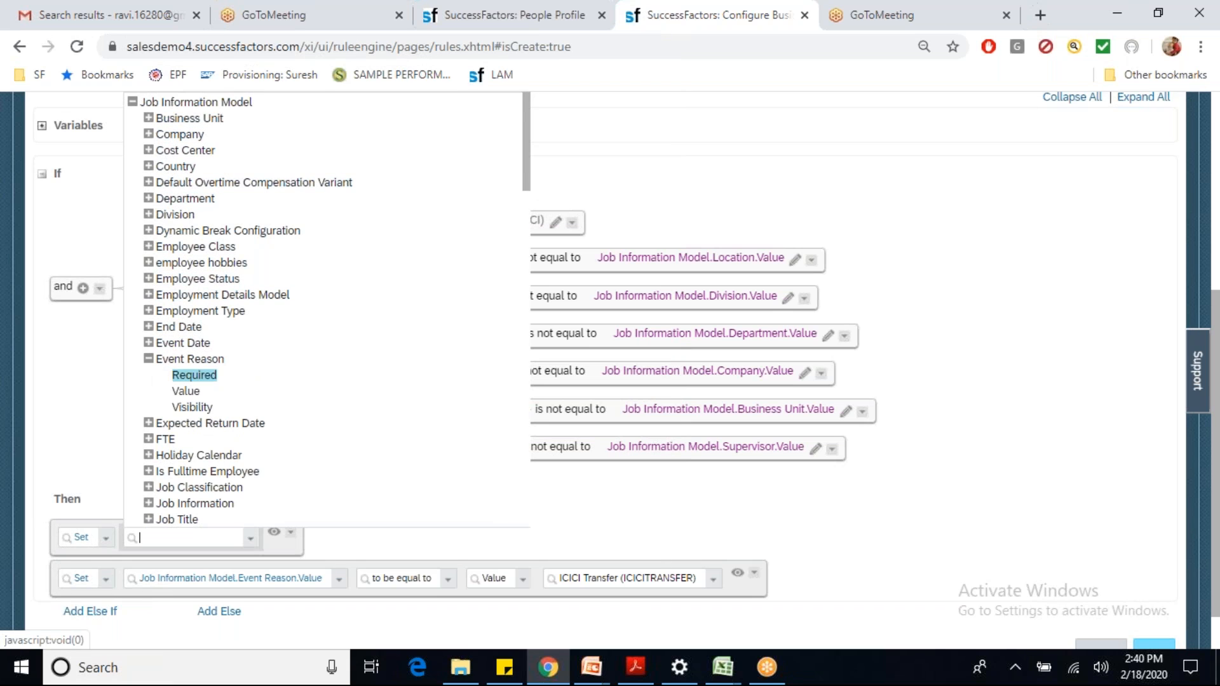
click(190, 392)
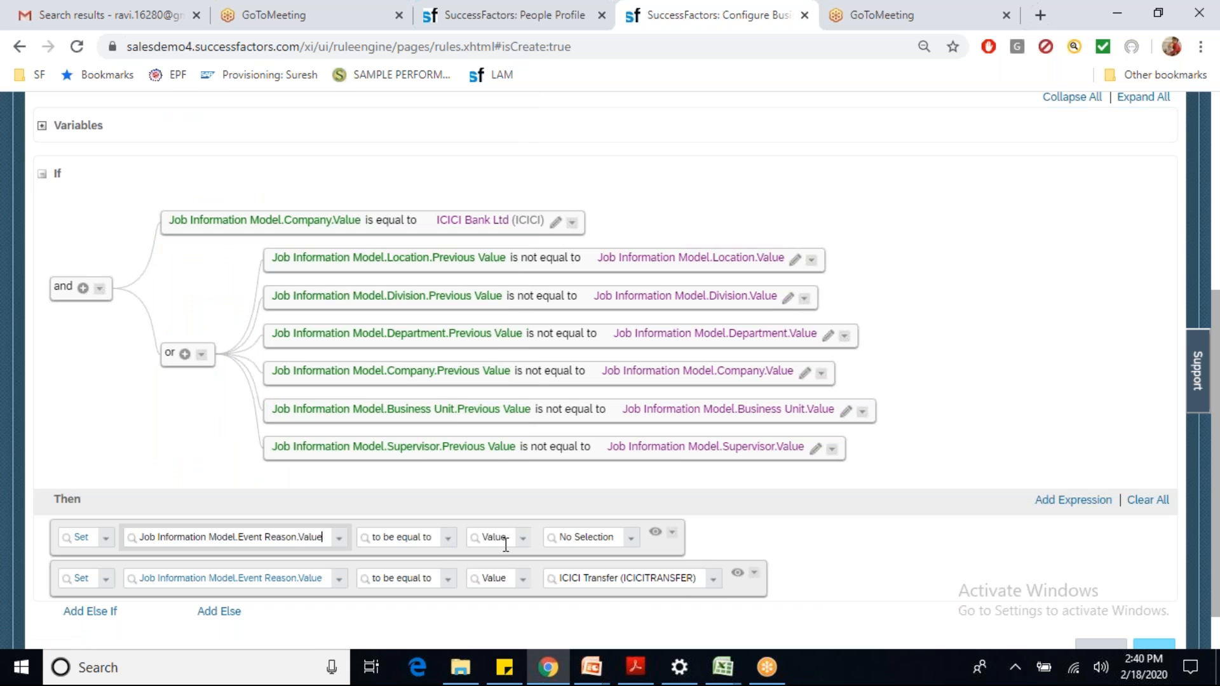
click(580, 539)
text(icic)
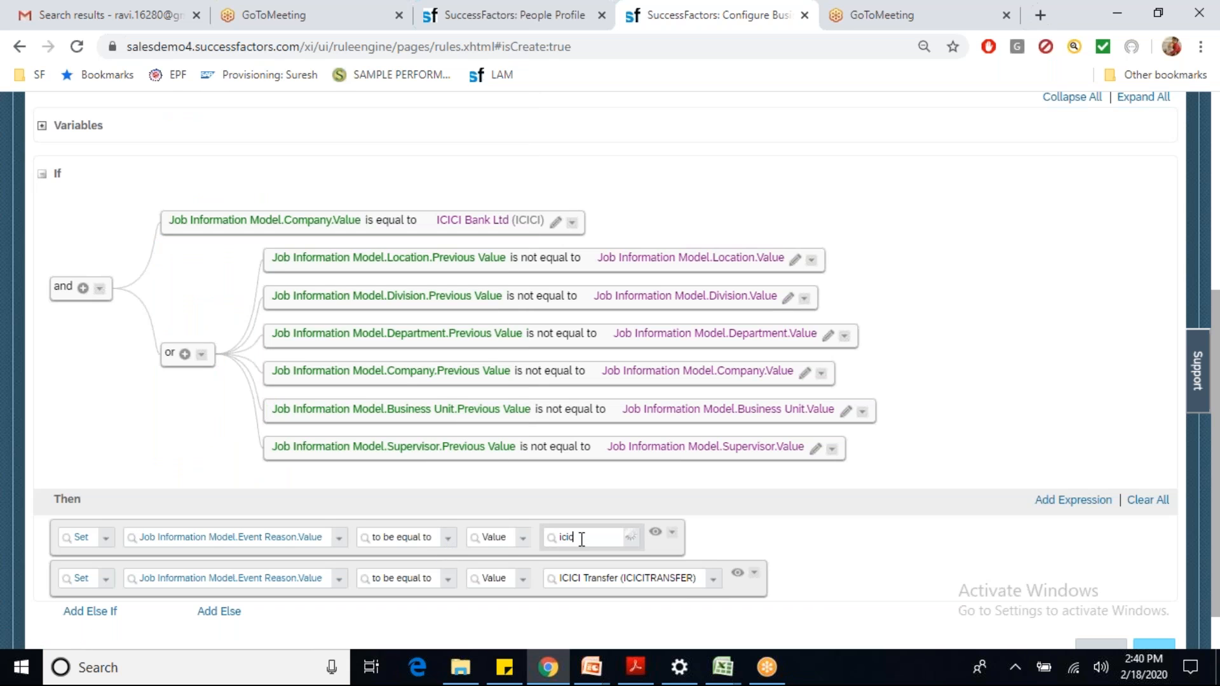
click(574, 559)
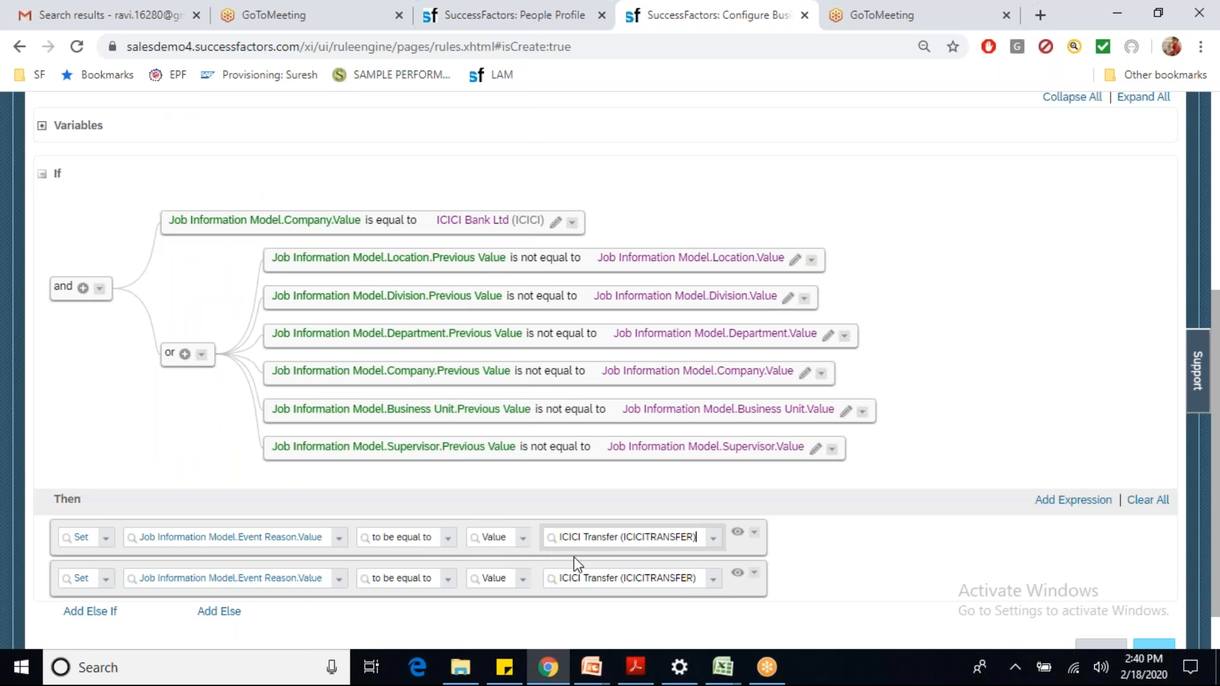
Step: Change the second action to set wfConfig.Value to ICICI Transfer (ICICITRANSFER)
click(337, 578)
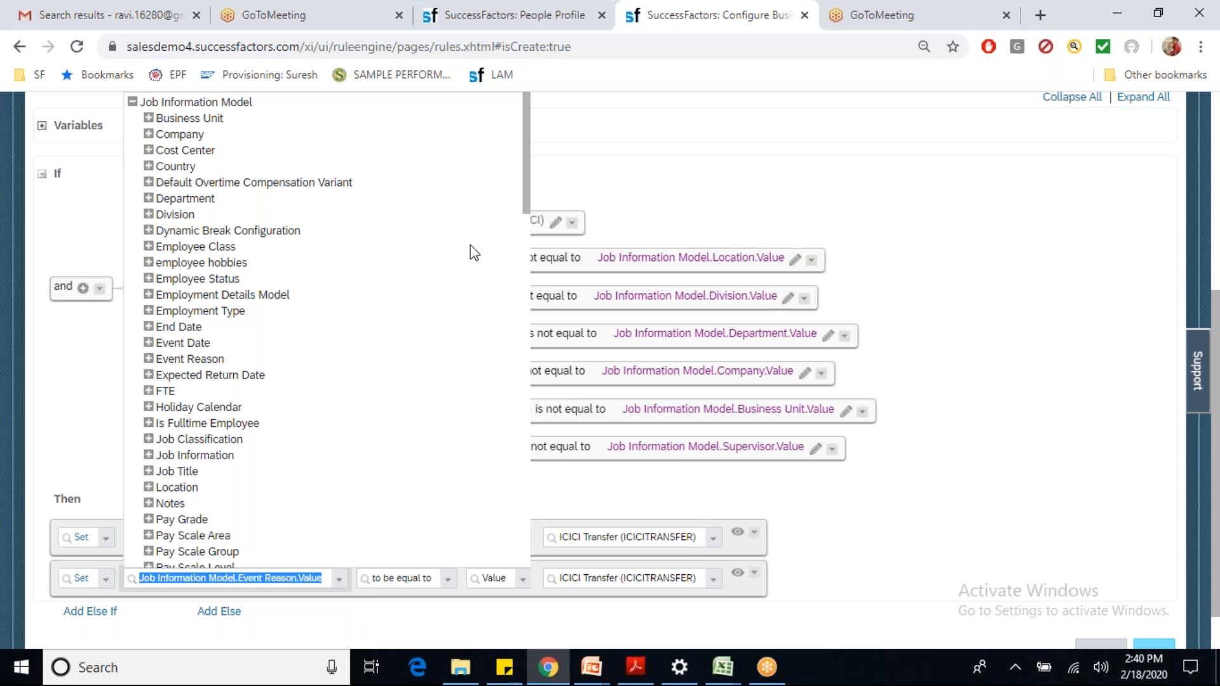
drag(527, 202, 530, 318)
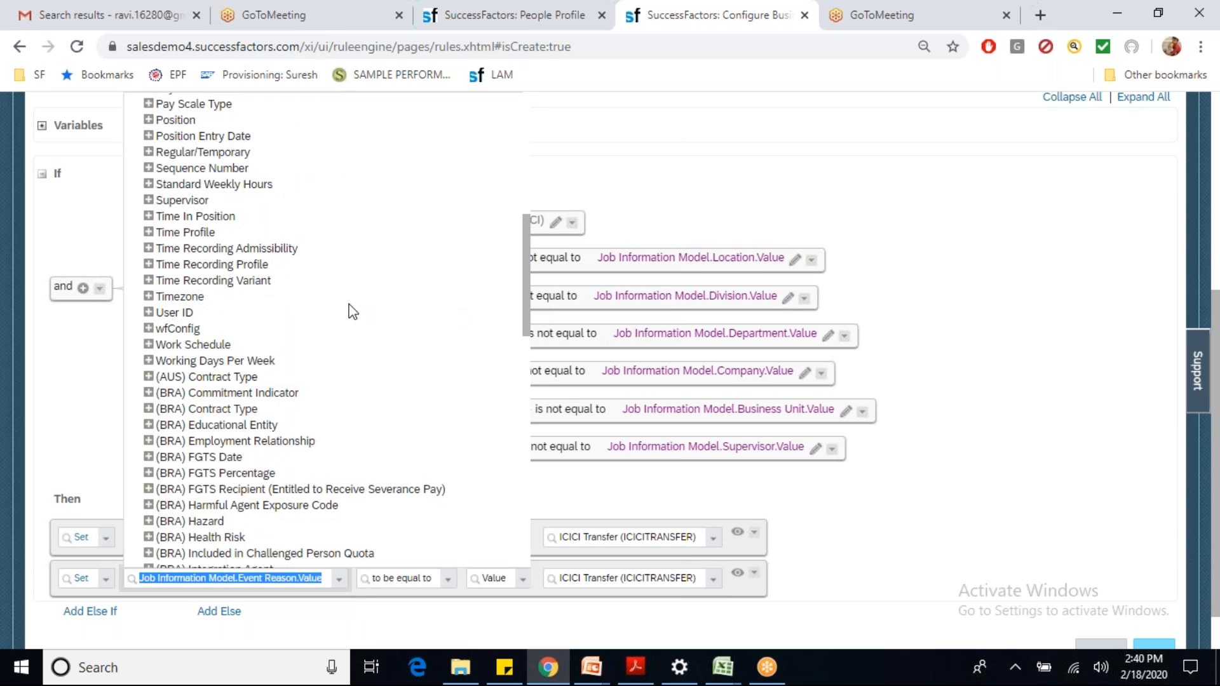
click(148, 329)
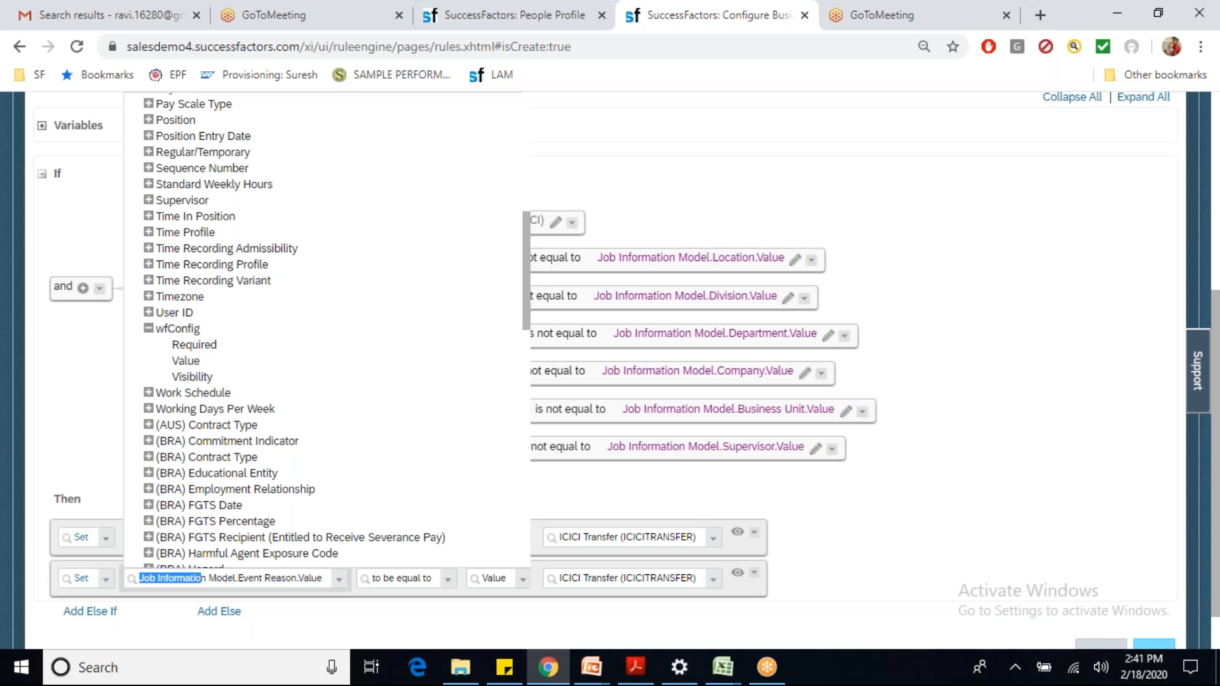
click(186, 361)
click(550, 580)
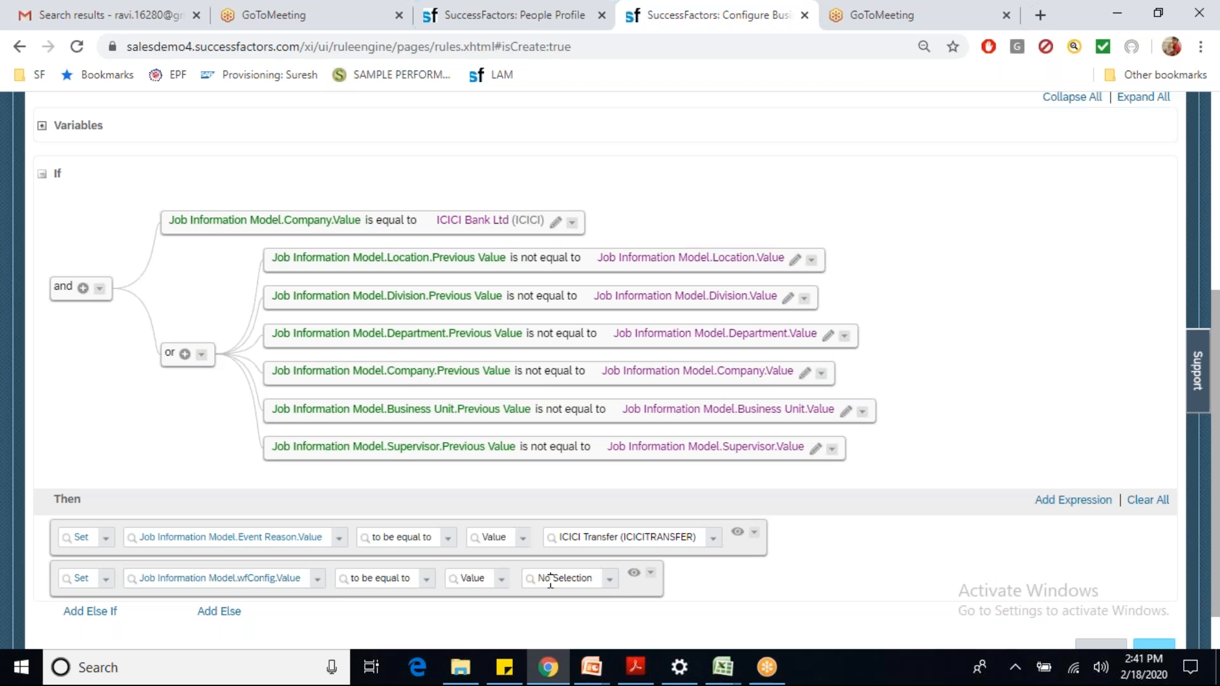
text(ici)
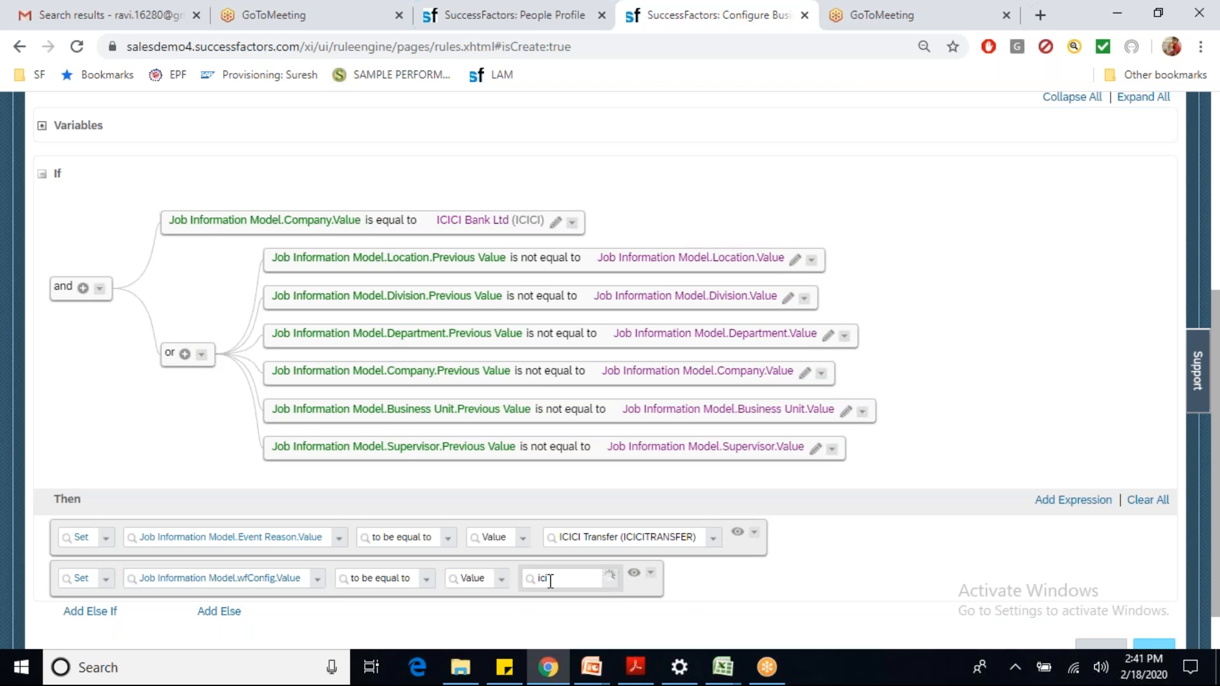
click(559, 603)
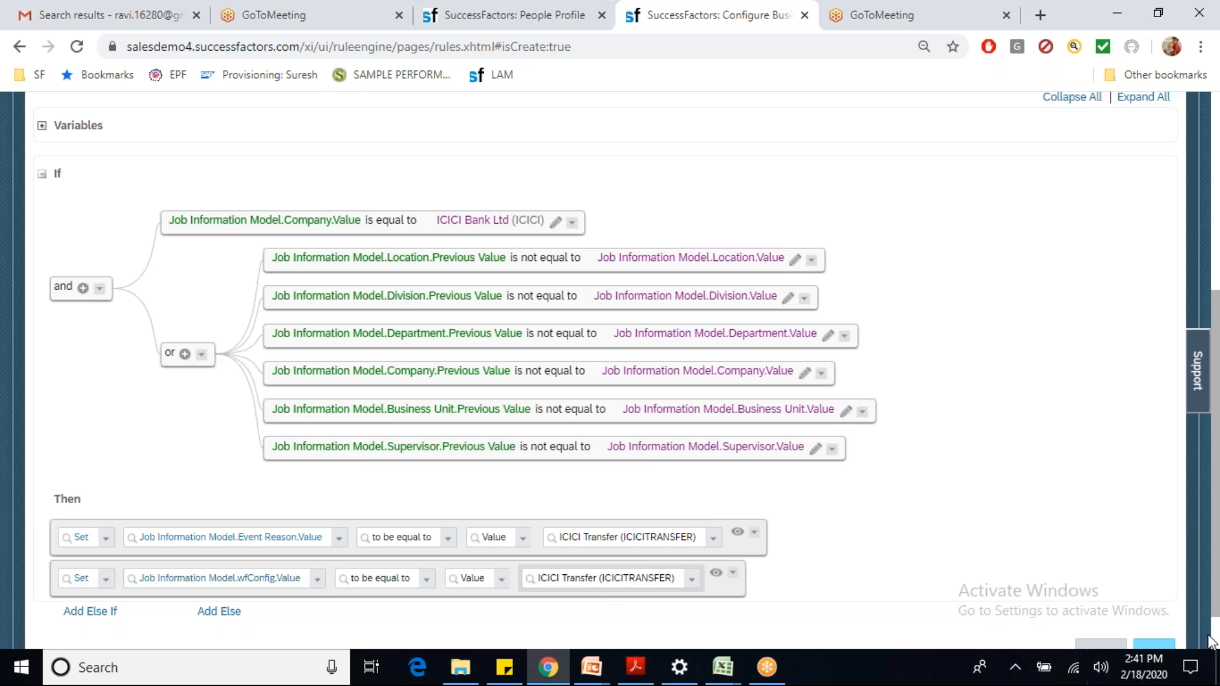
scroll(1215, 636, down, 1)
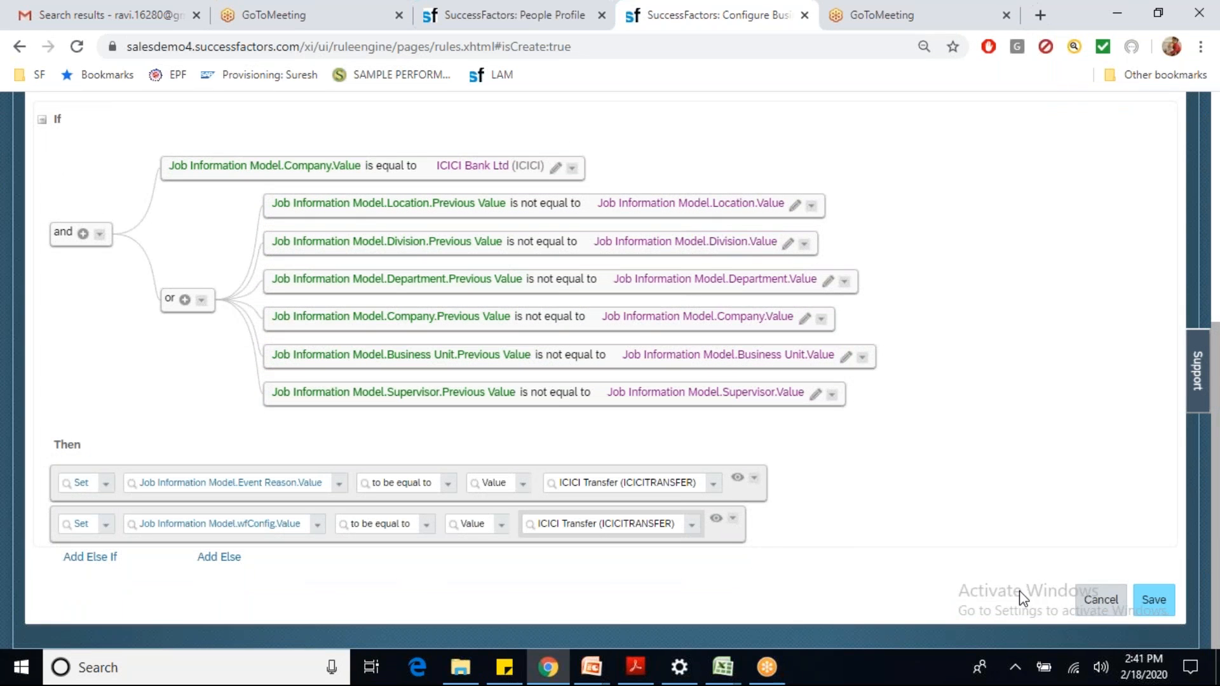
click(716, 520)
Step: Collapse the second Then action and save the ICICITRANSFER rule
click(737, 490)
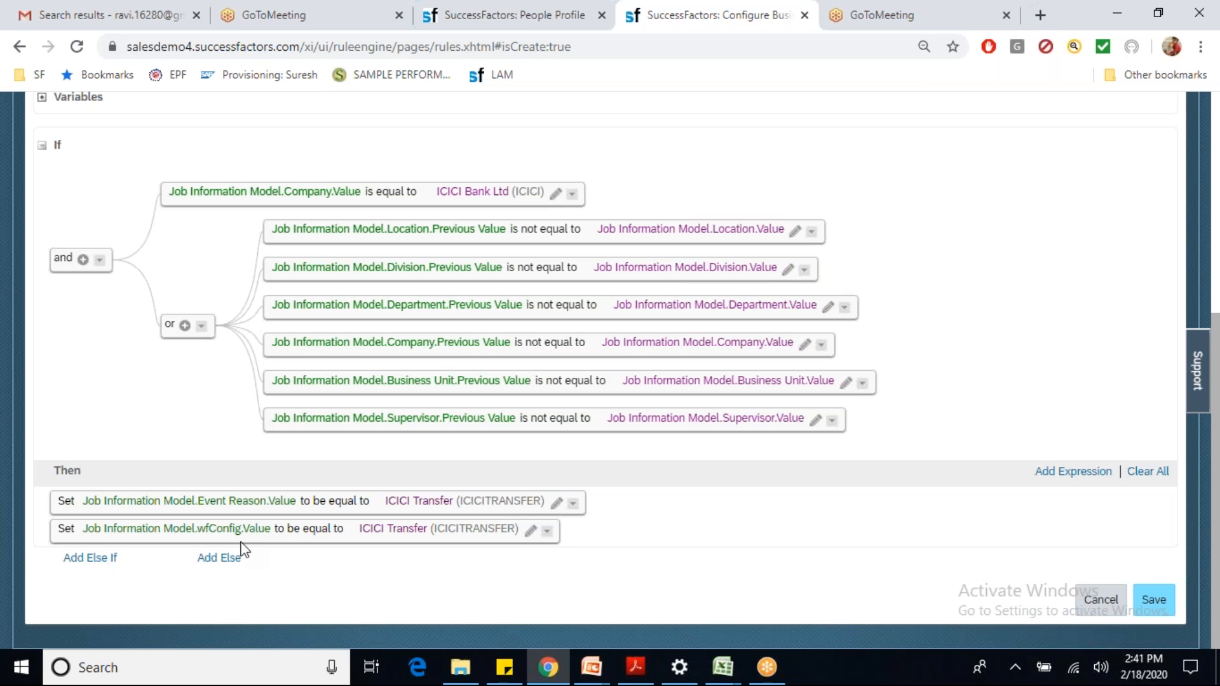
click(1157, 609)
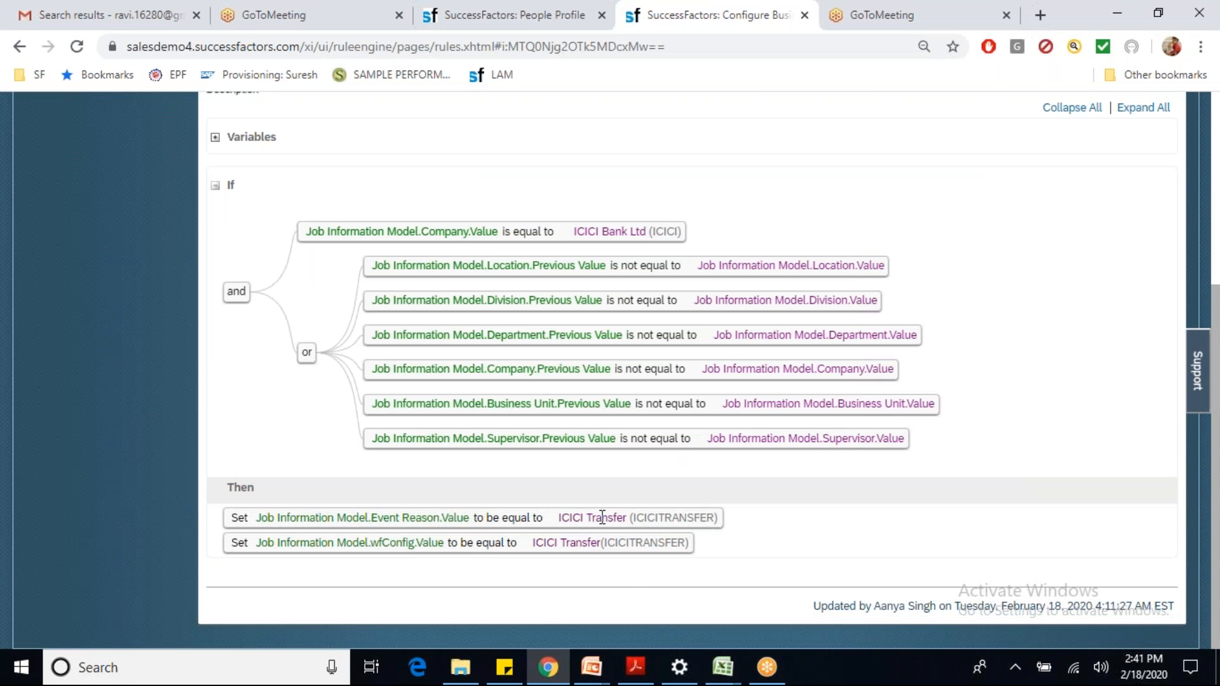
drag(633, 517, 717, 517)
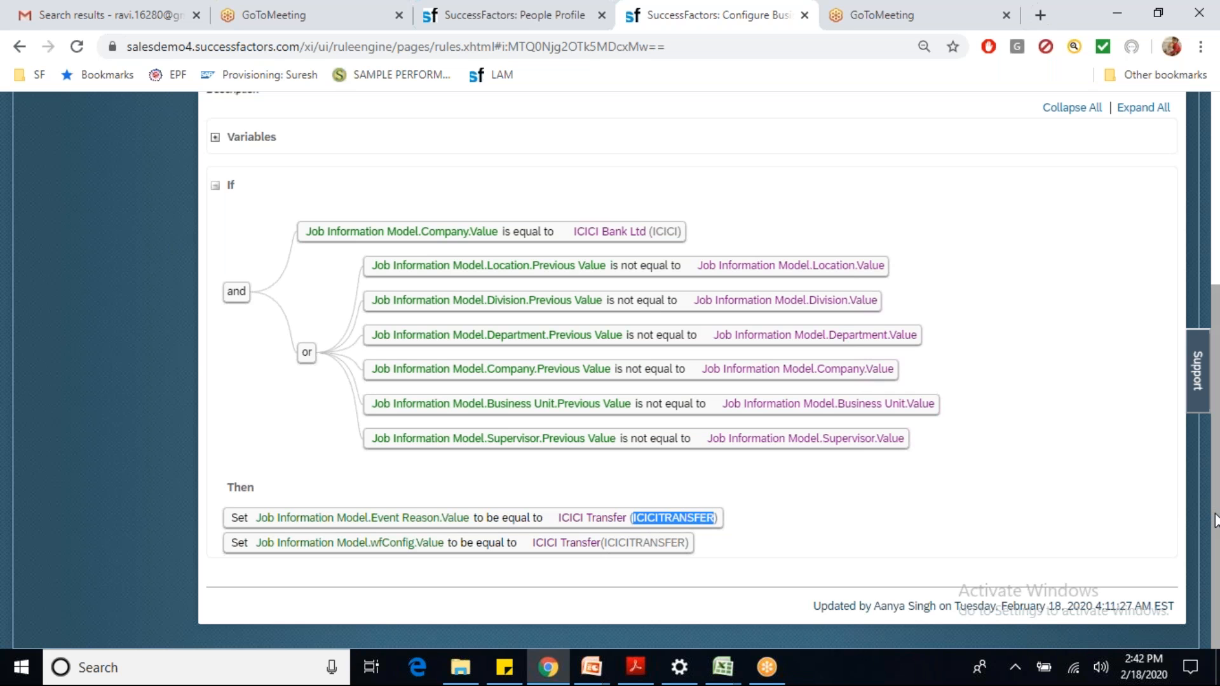
Step: Scroll through the saved rule back up to the top
scroll(1215, 502, up, 3)
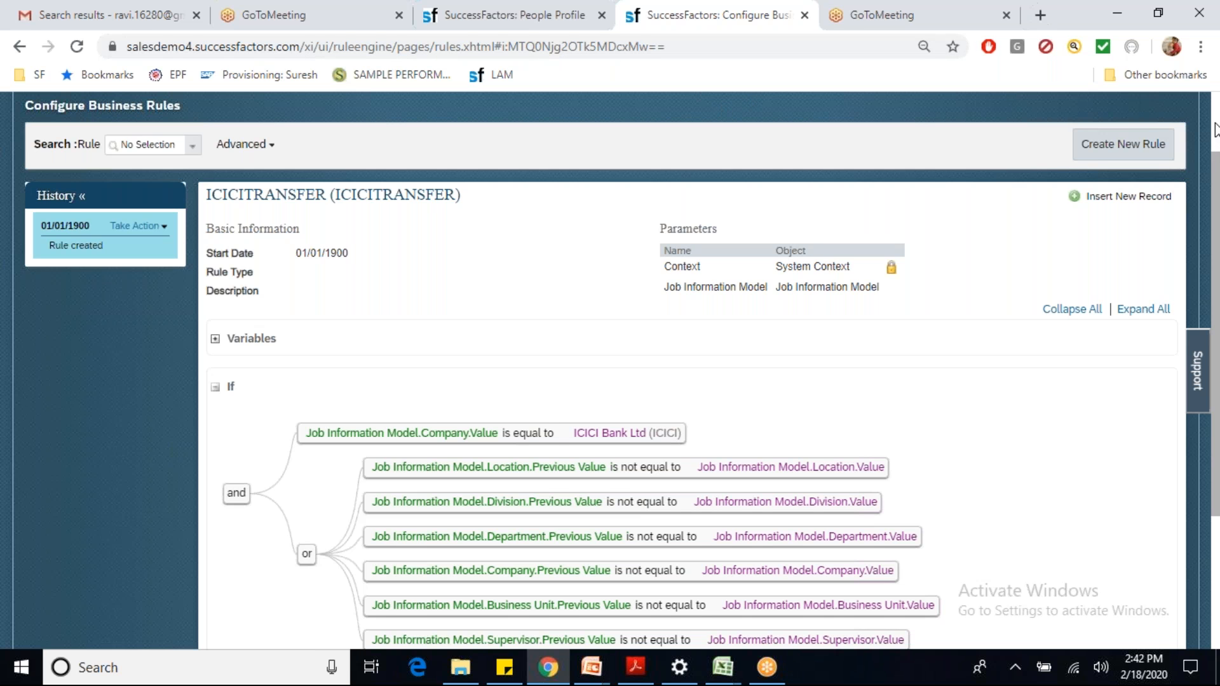
scroll(1215, 130, up, 2)
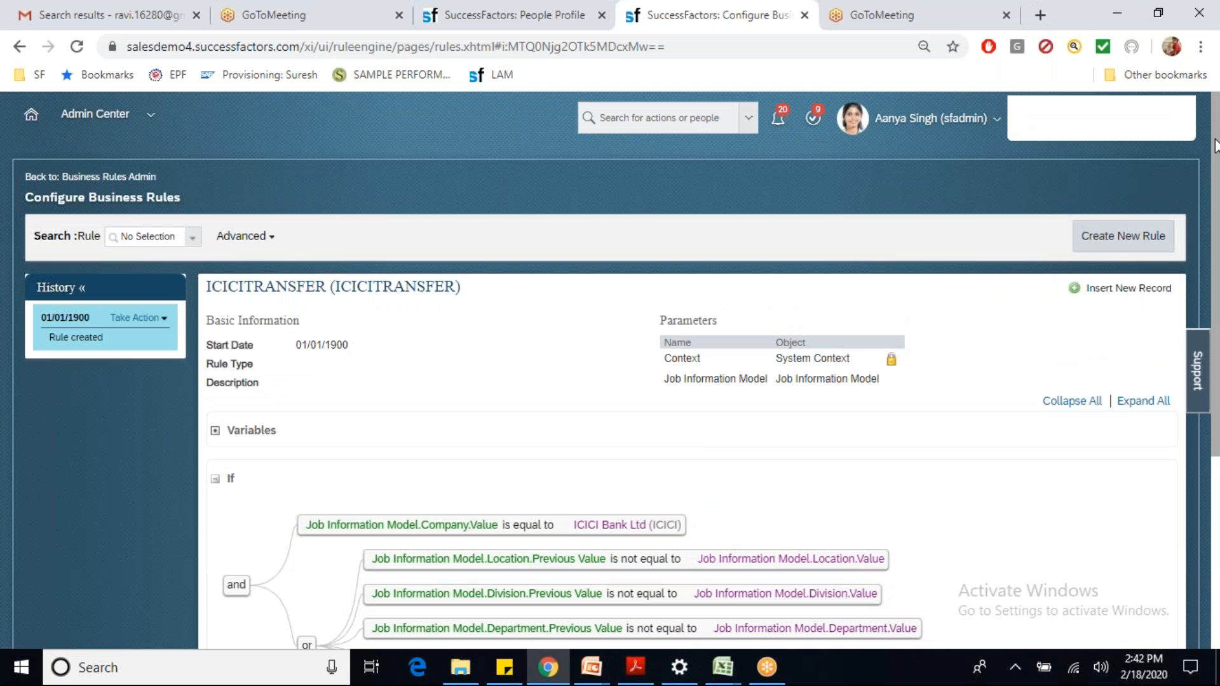
drag(1215, 147, 1218, 340)
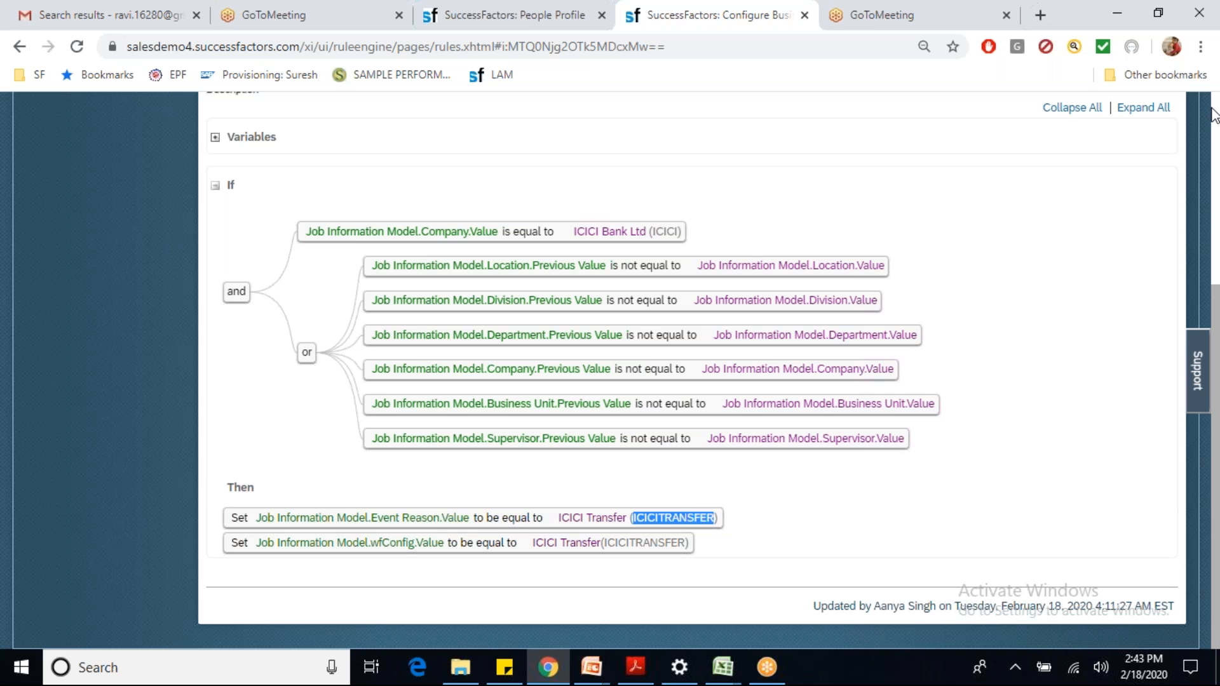
scroll(1213, 116, up, 2)
scroll(1213, 116, up, 3)
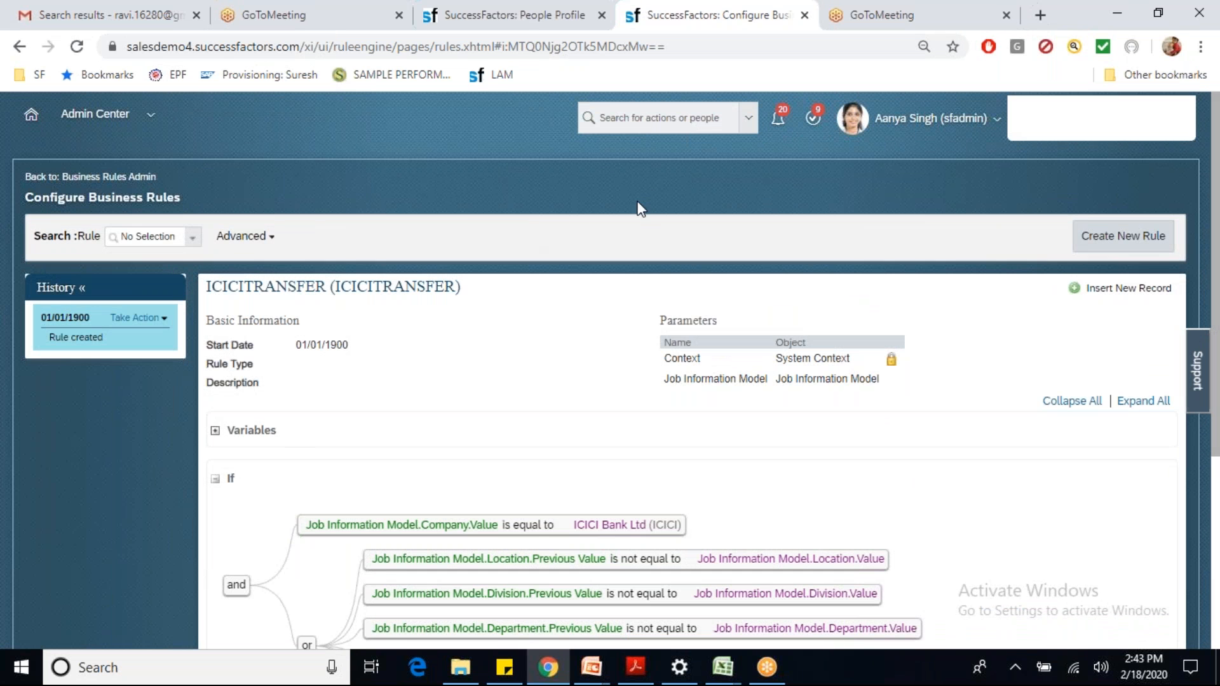
Step: Open Manage Business Configuration via 'man bus con', then jobInfo's trigger rule rows
click(621, 118)
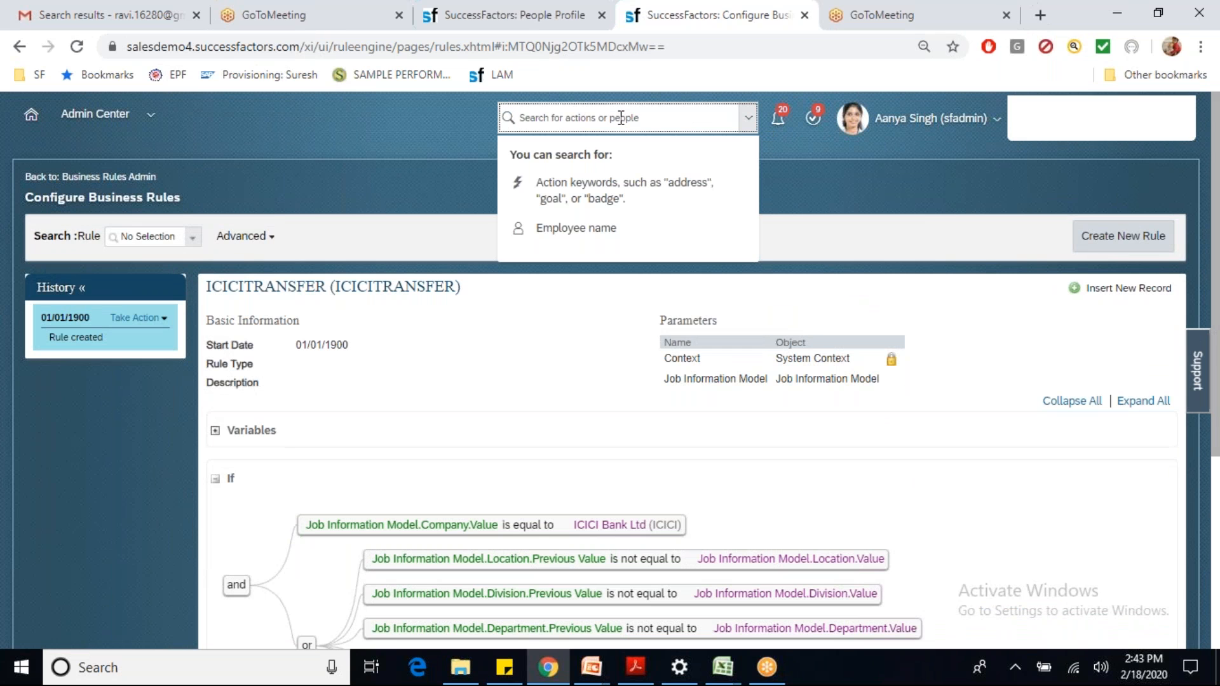
text(man bus con)
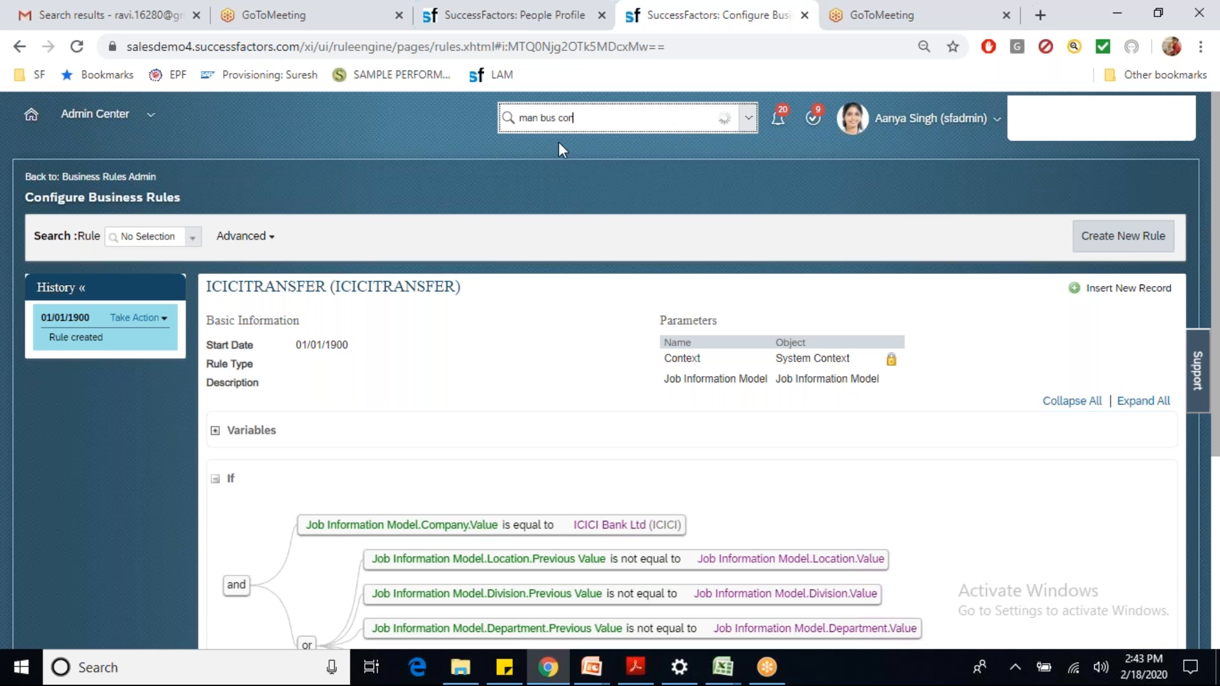
click(557, 184)
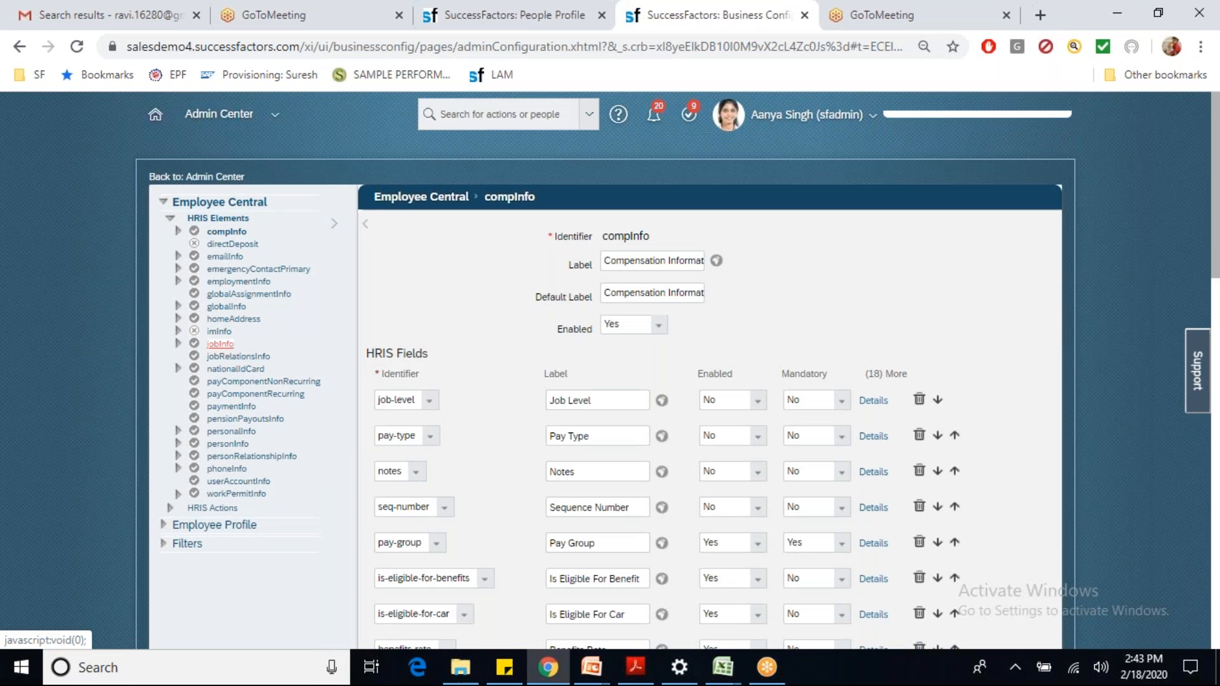
click(220, 344)
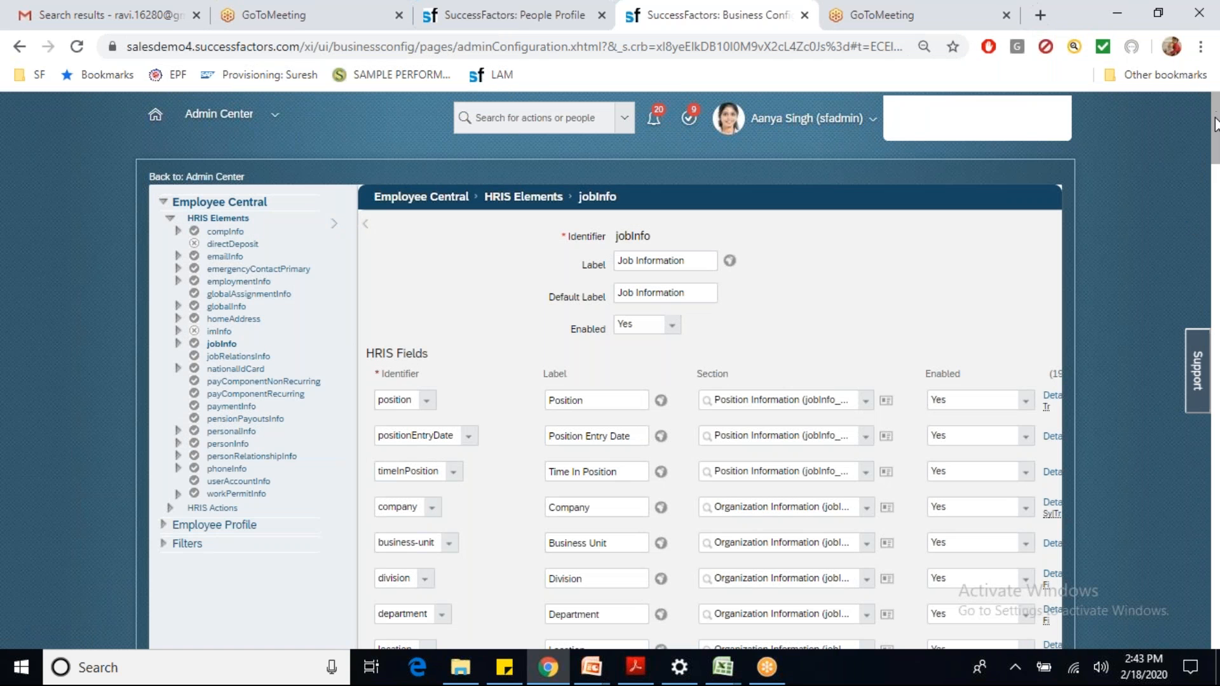
drag(1216, 127, 1218, 393)
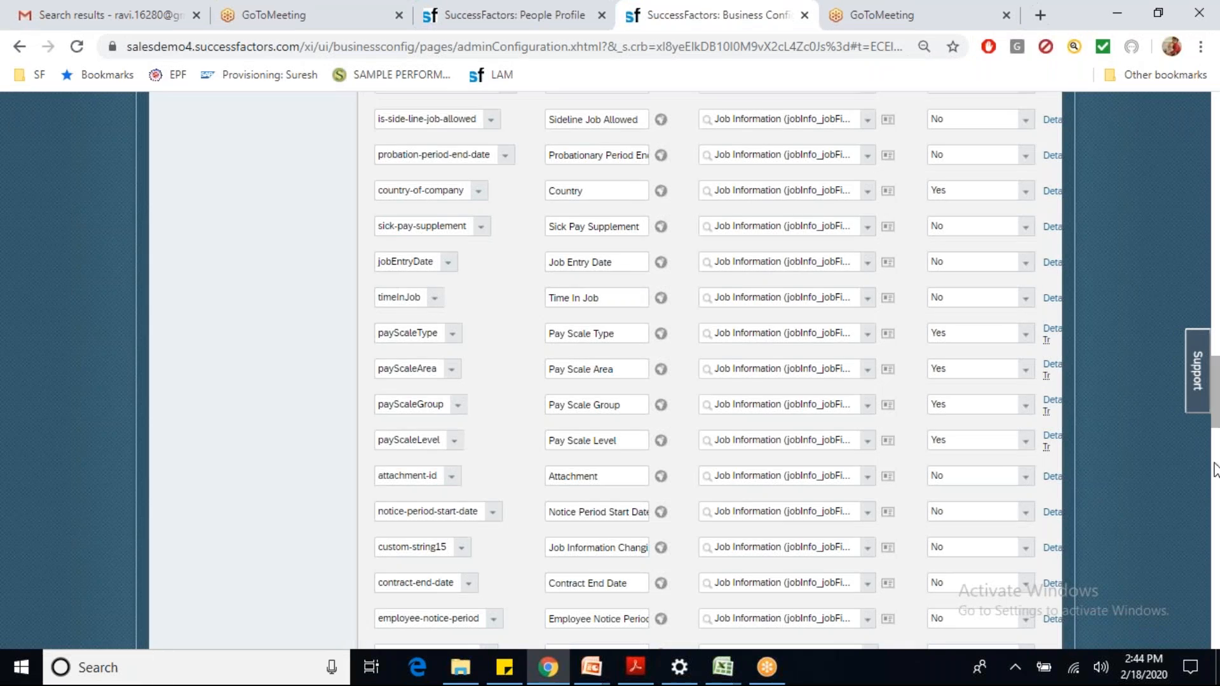
drag(1216, 473, 1215, 638)
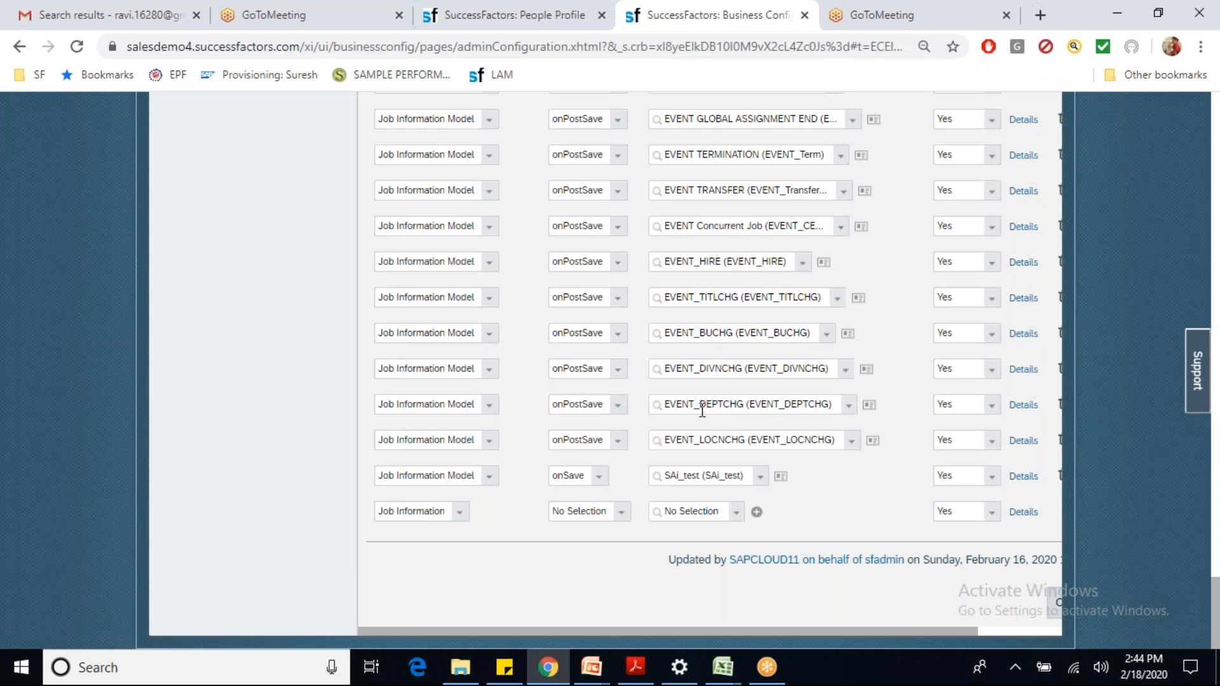
Step: Fill the empty trigger row: Job Information Model, onSave, rule ICICITRANSFER
click(459, 514)
click(465, 545)
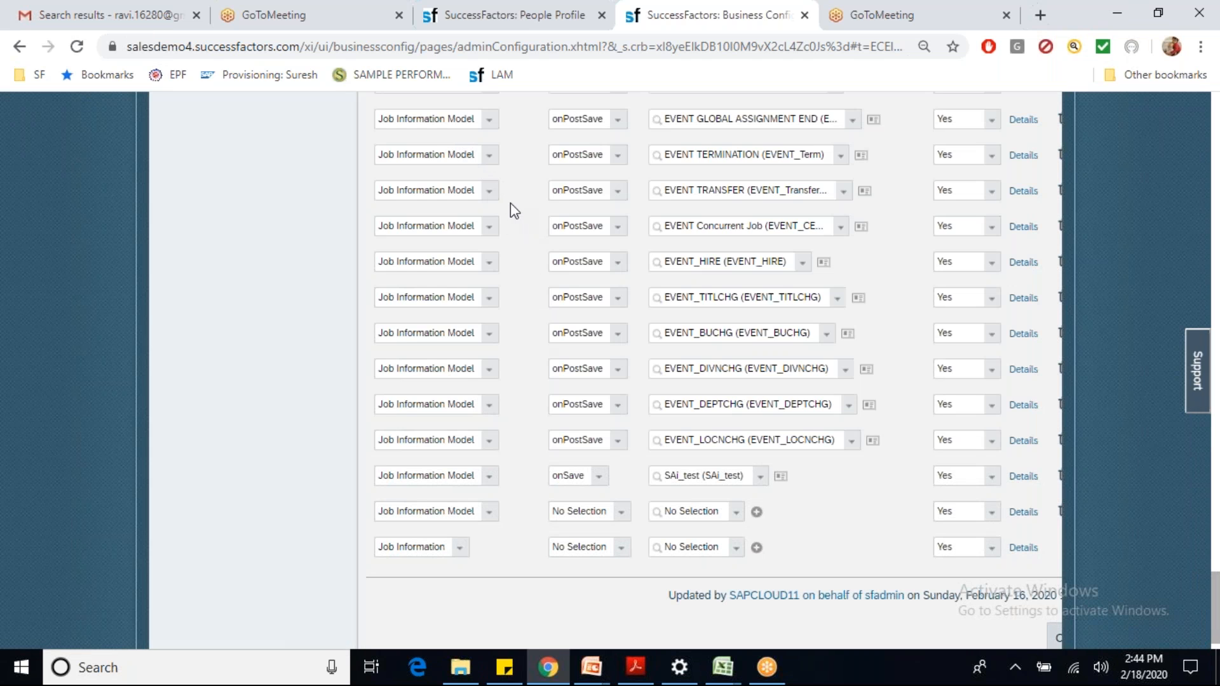
click(620, 512)
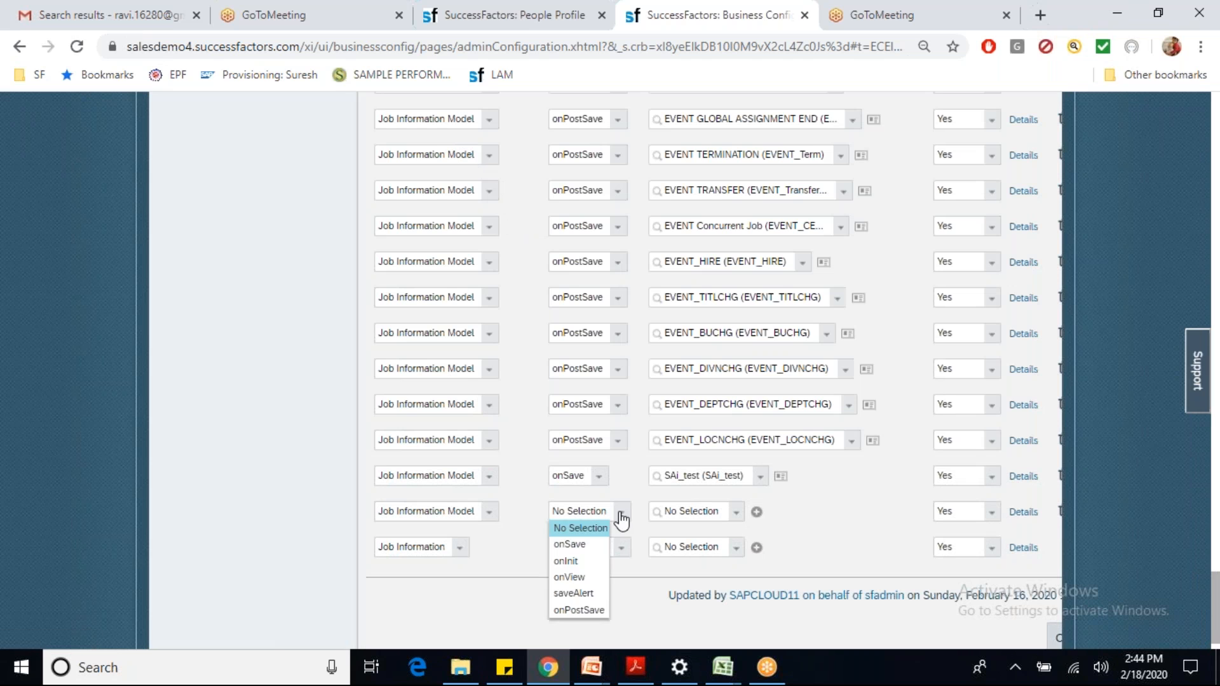
click(597, 547)
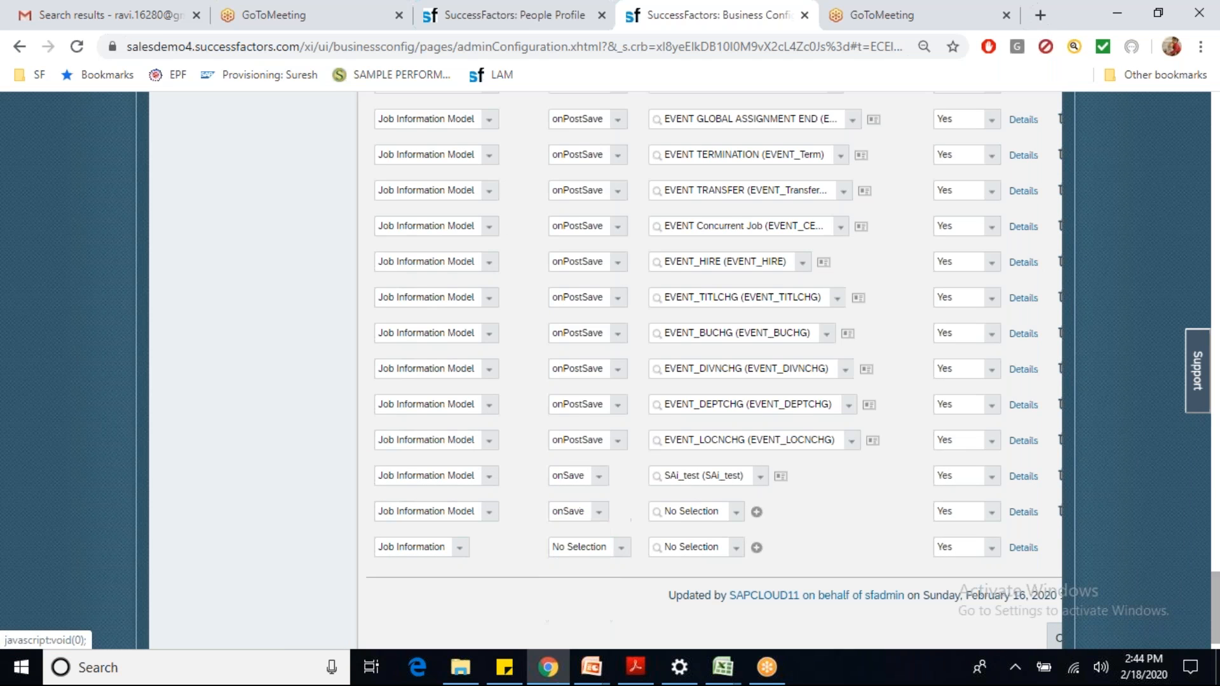
click(699, 511)
text(ici)
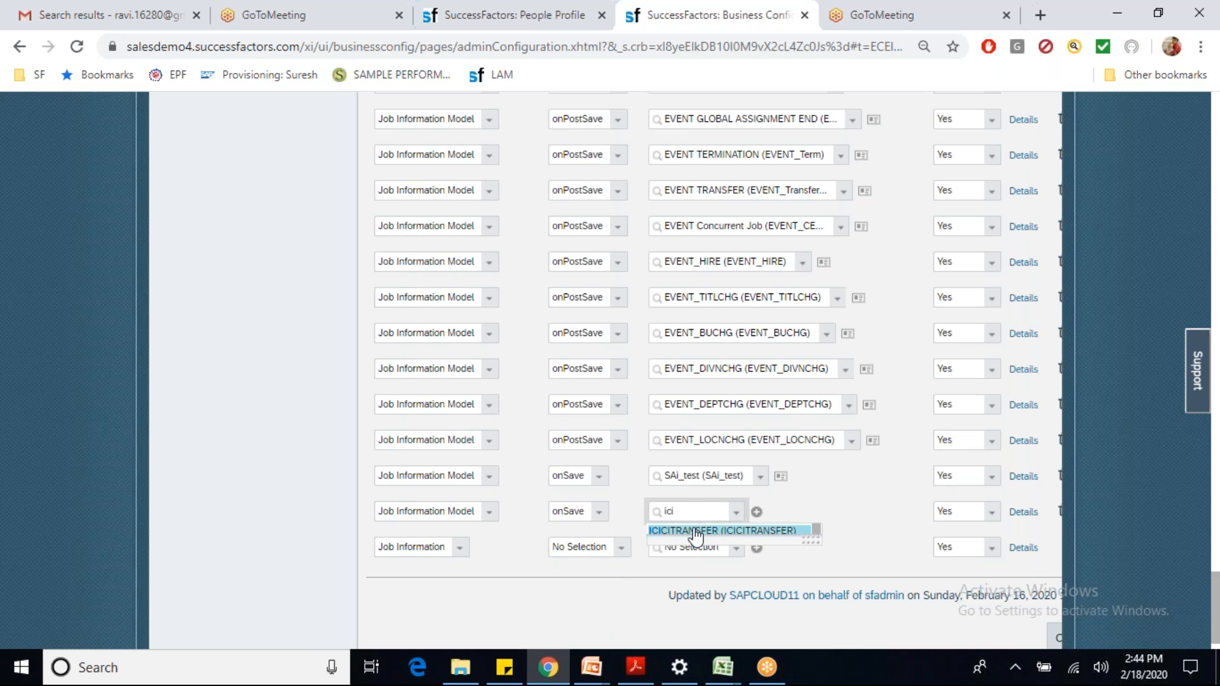
click(699, 531)
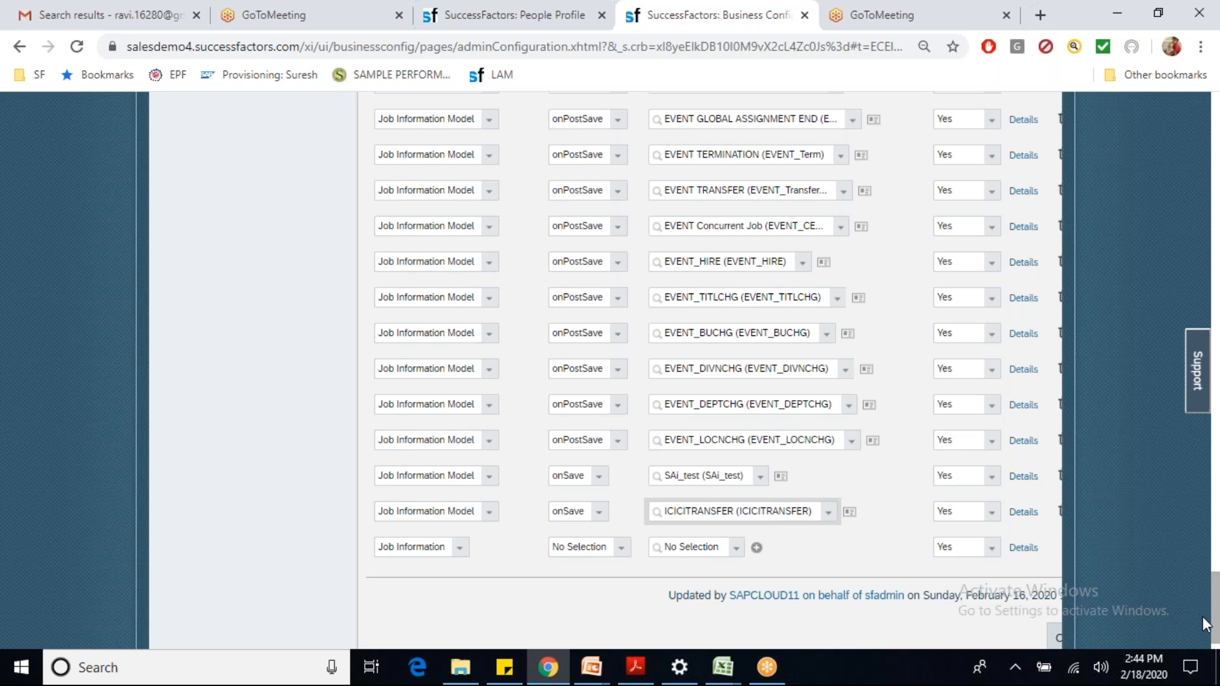
Step: Save the jobInfo configuration and confirm with Yes
scroll(1215, 619, down, 1)
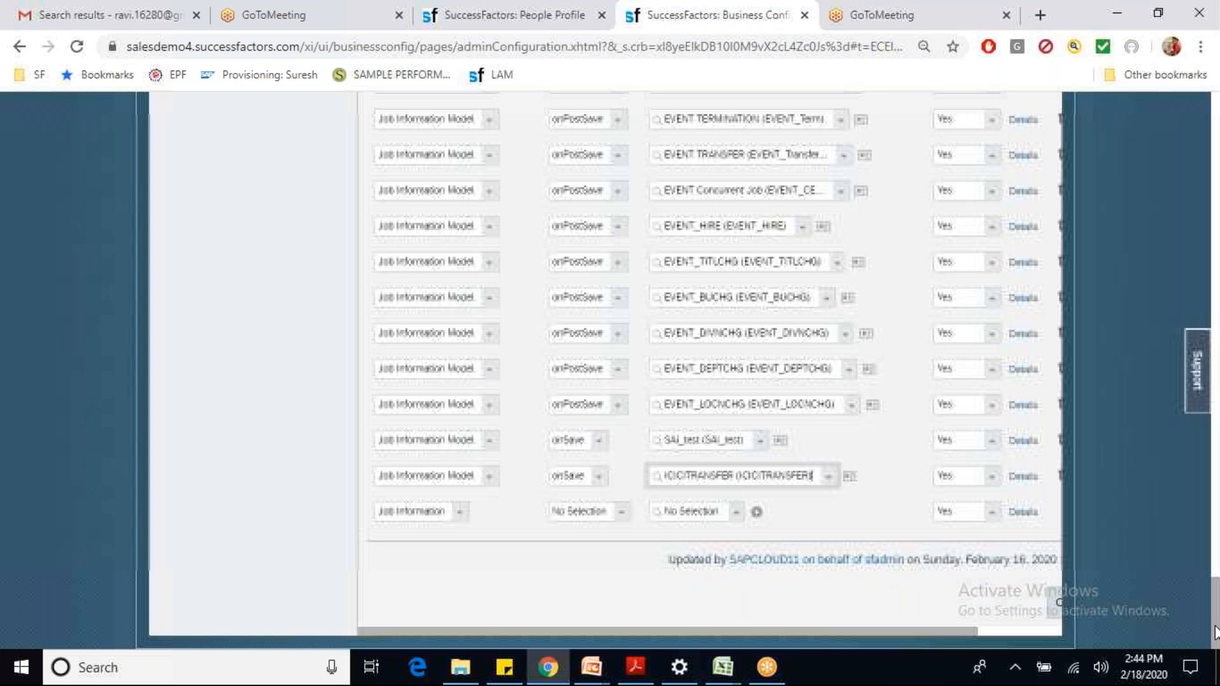
click(1043, 629)
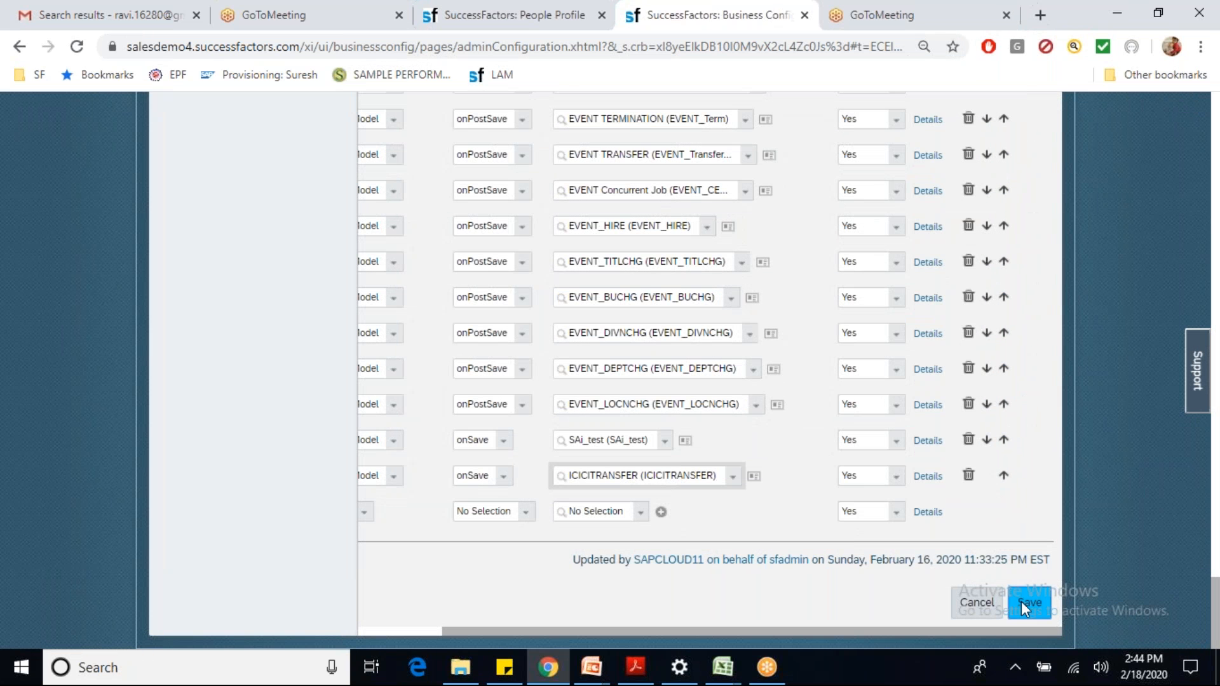
click(1021, 601)
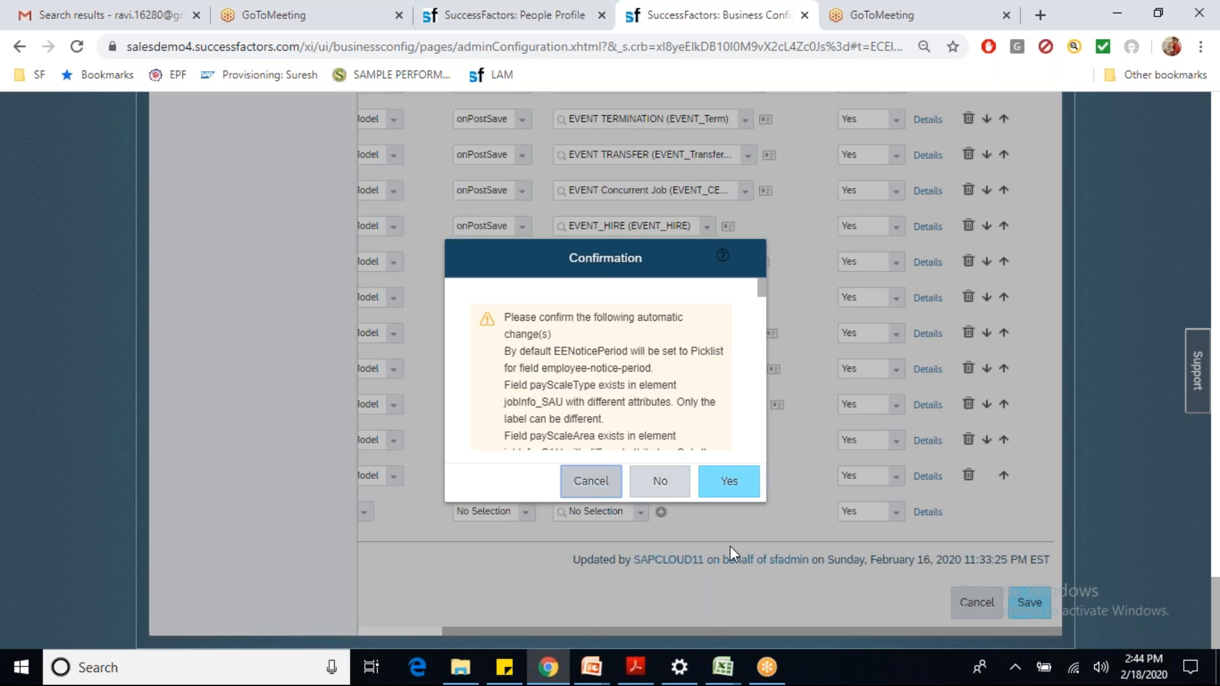
click(733, 486)
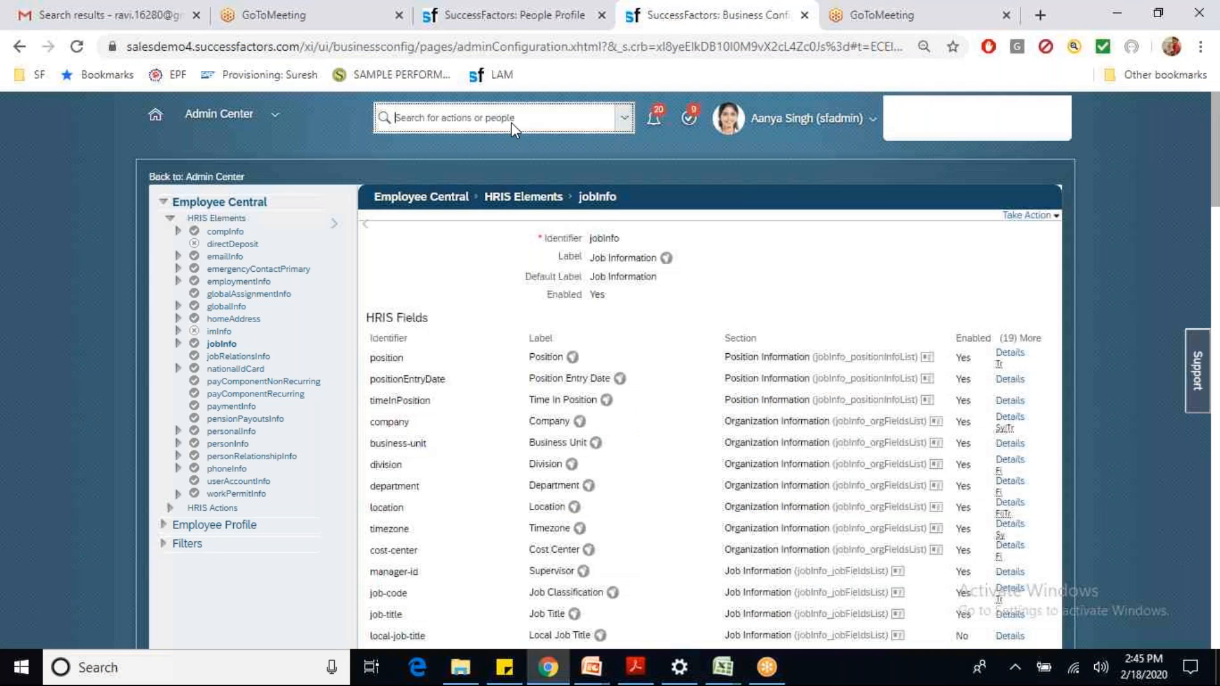
Step: Find the employee 'avinash' and start Change Job and Compensation Info from his actions
click(494, 119)
text(avinash)
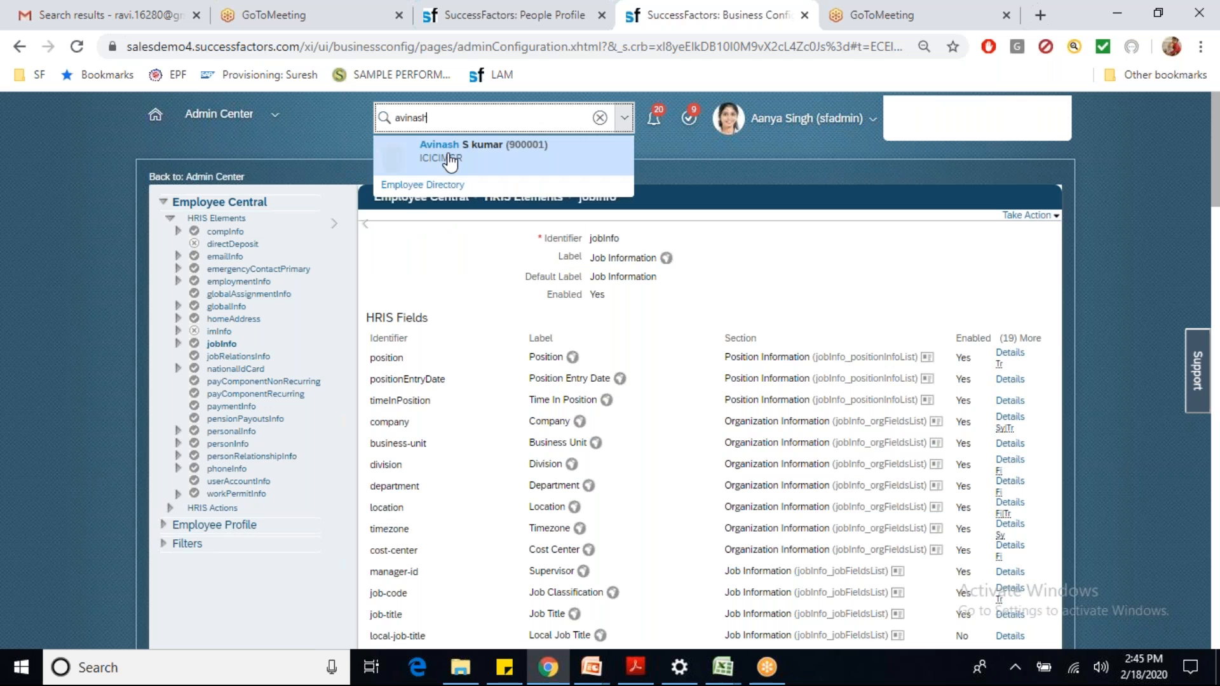
click(444, 158)
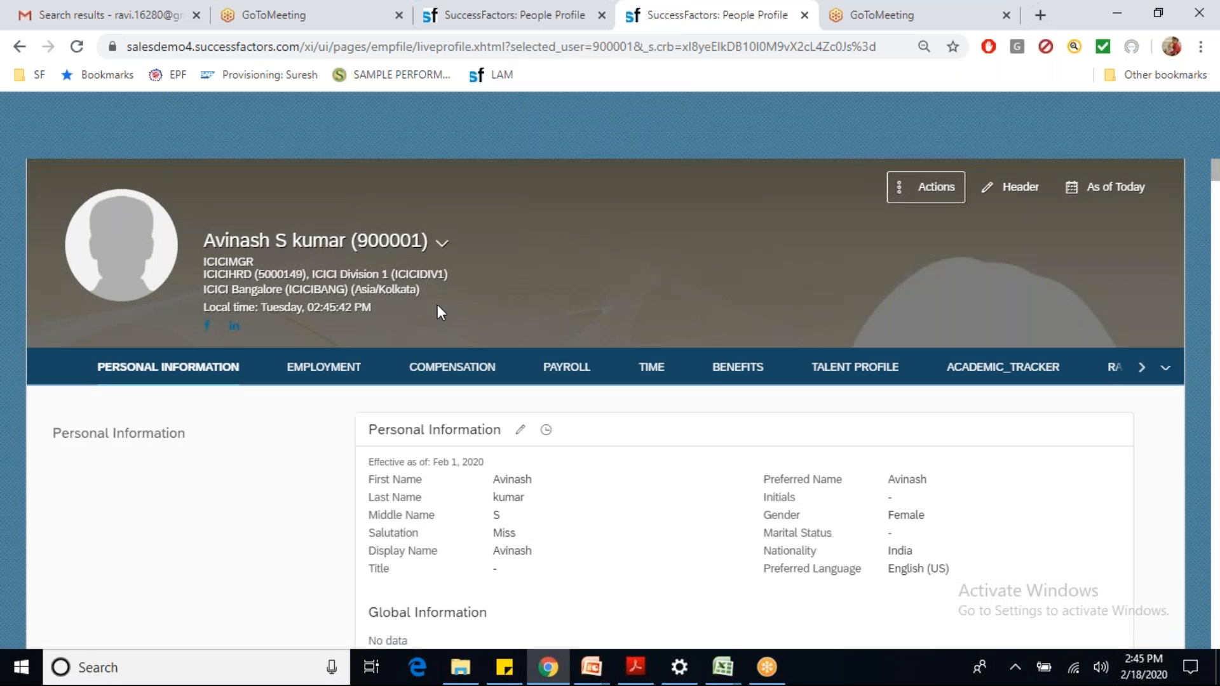
click(901, 191)
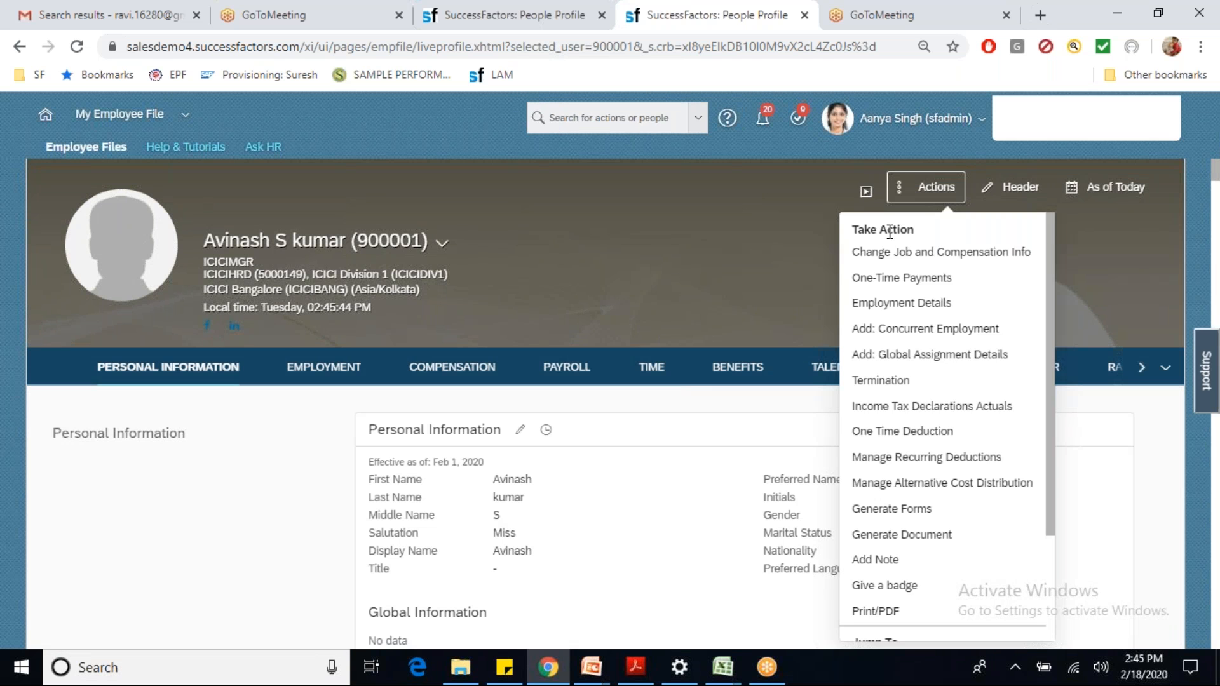
click(889, 262)
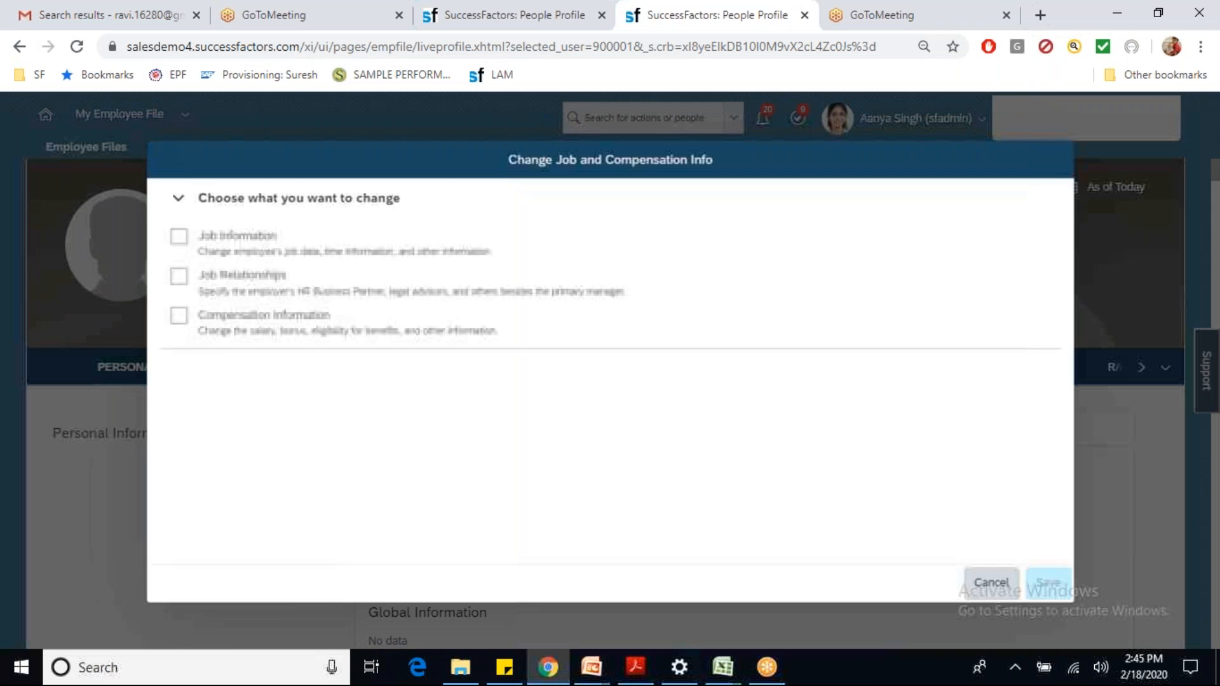
Step: Change Job Information effective Feb 17, 2020 to location ICICI Hyderabad (ICICIHYD) and save
click(180, 238)
click(284, 397)
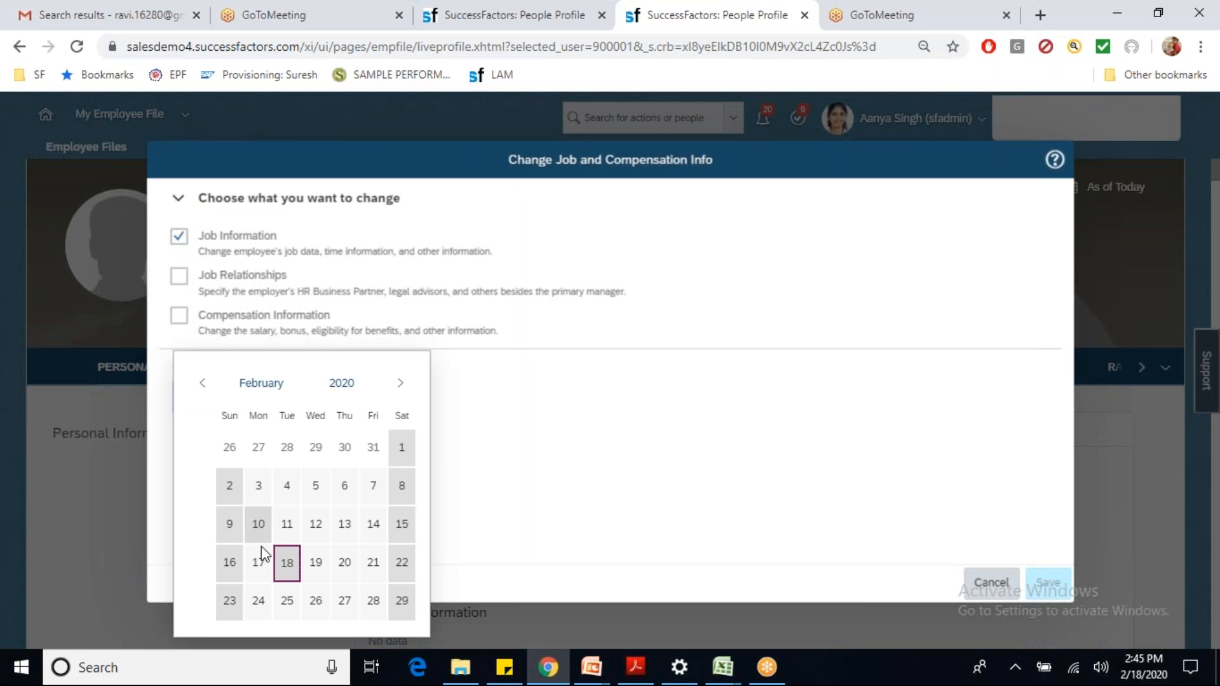
click(258, 562)
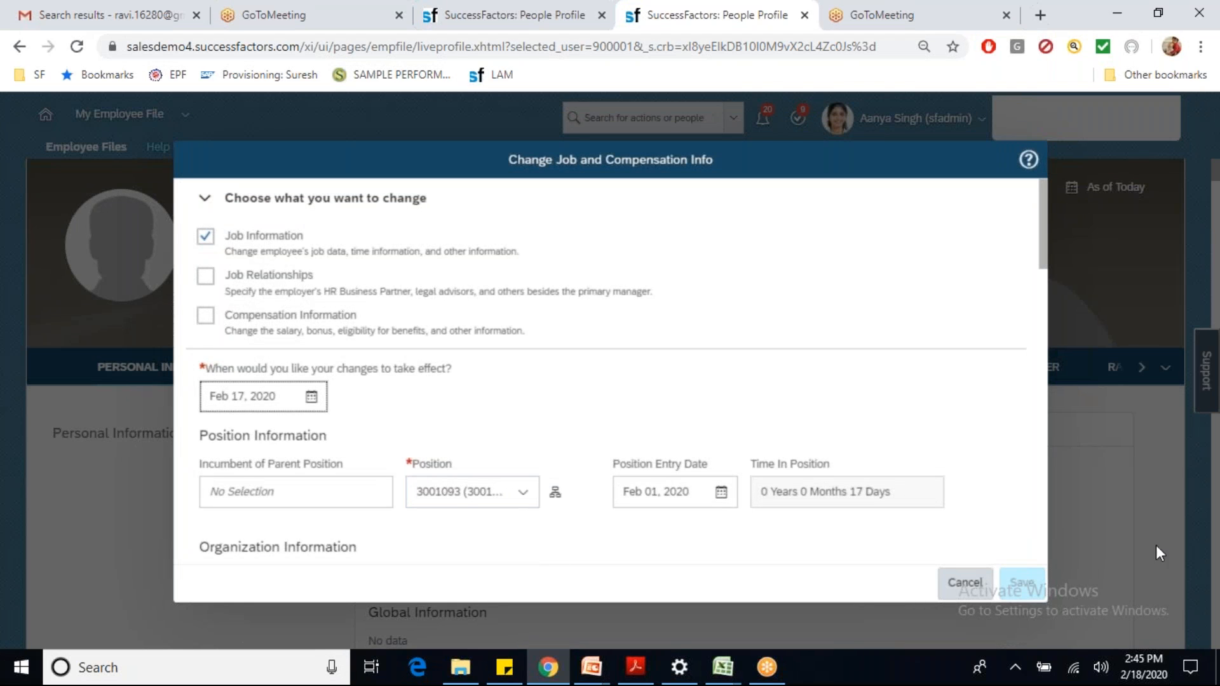
click(1040, 543)
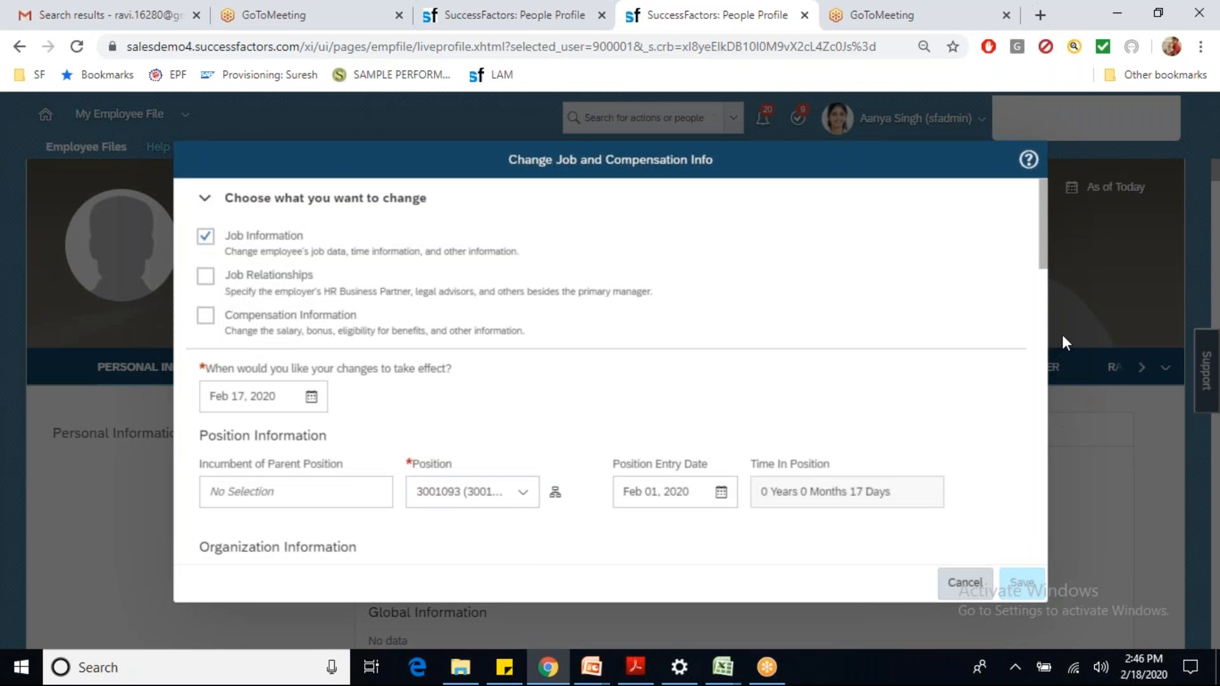
scroll(1047, 307, down, 5)
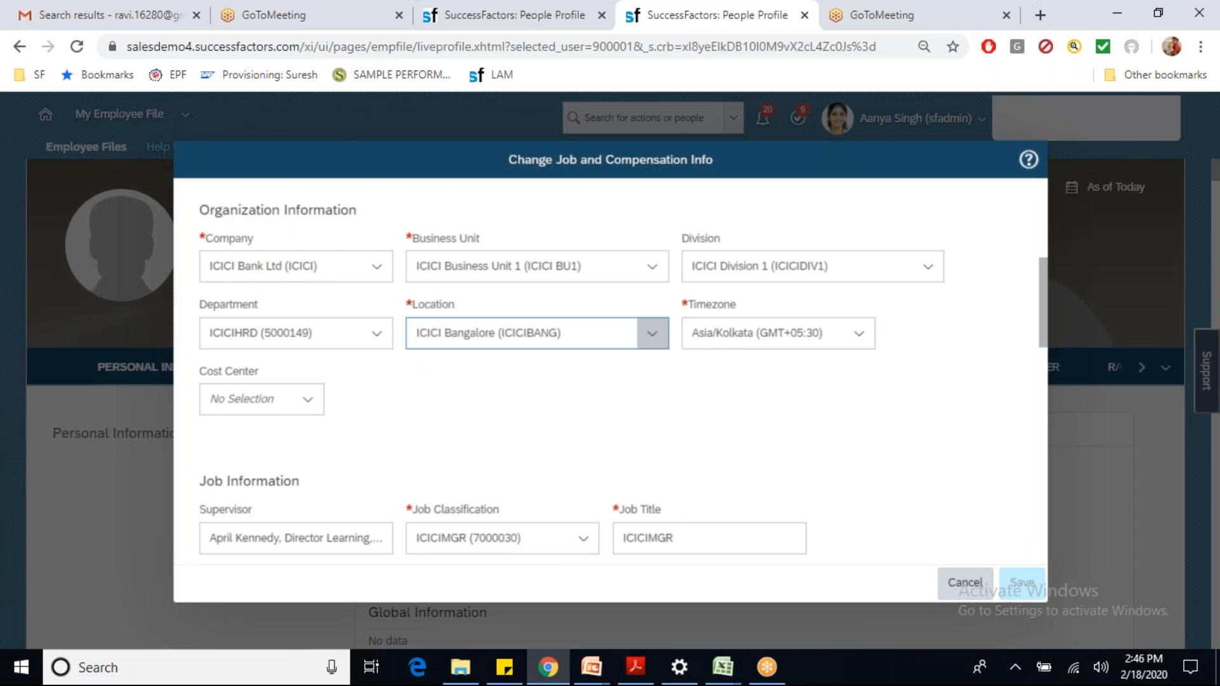
click(584, 329)
text(ici)
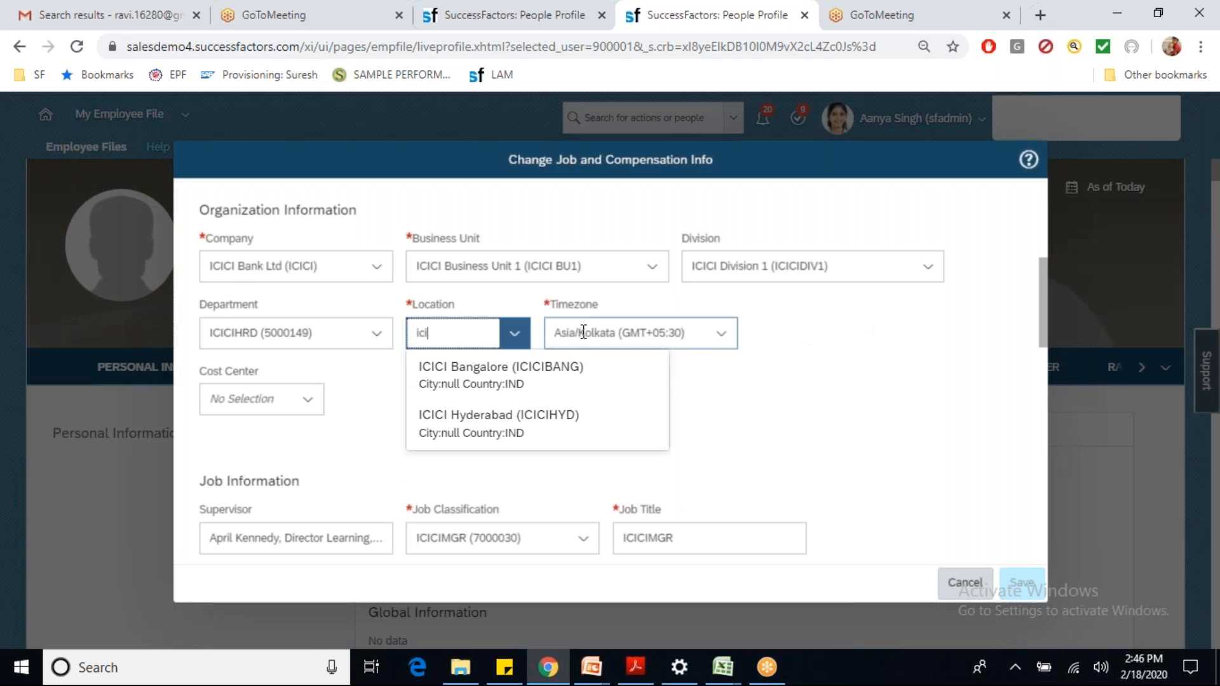
click(525, 412)
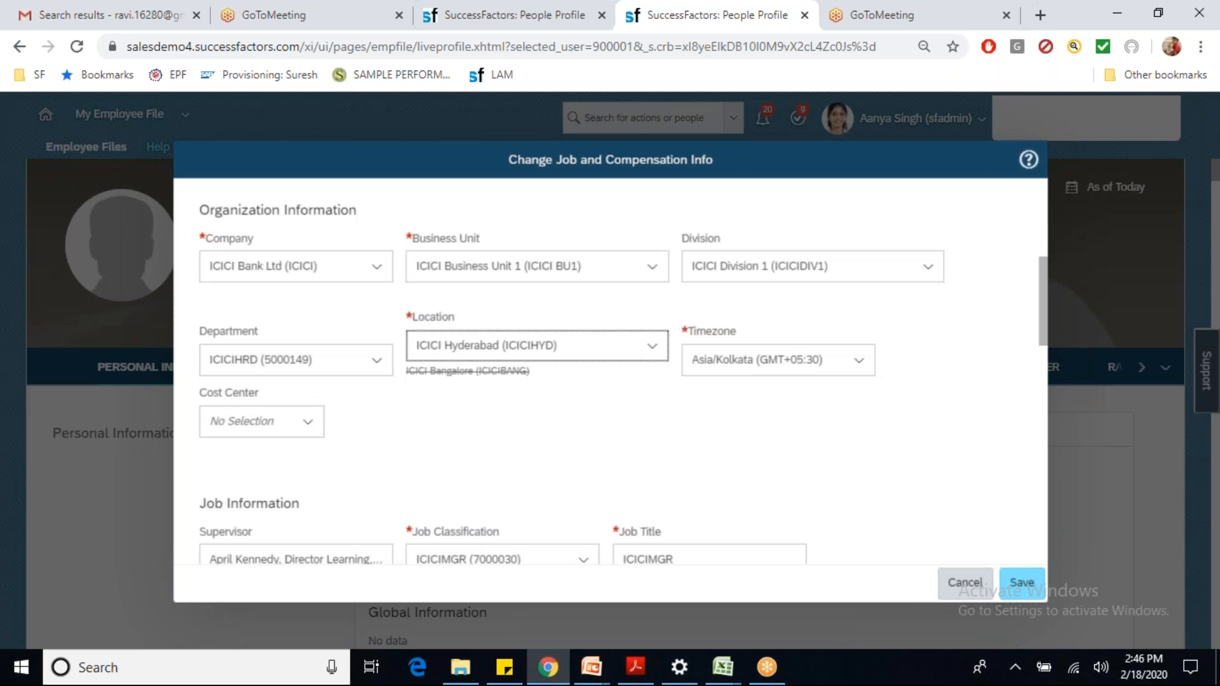
click(1022, 584)
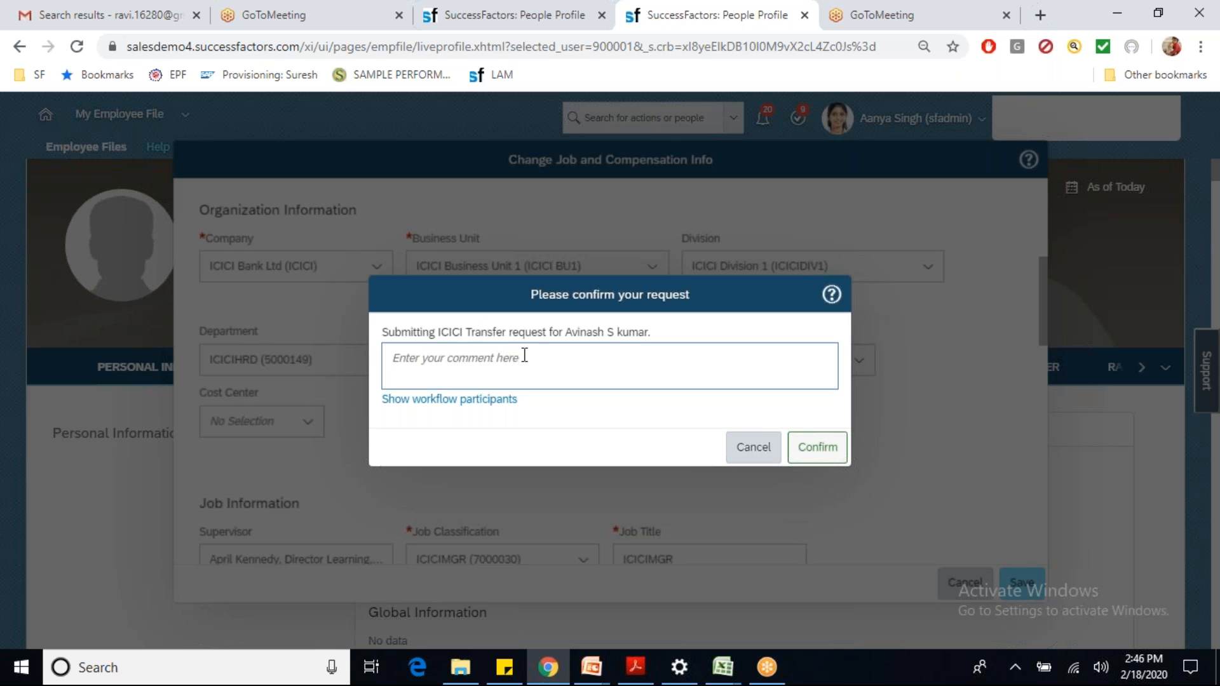
Step: Show the transfer request's workflow participants, then cancel the leftover job change in the other tab
click(460, 401)
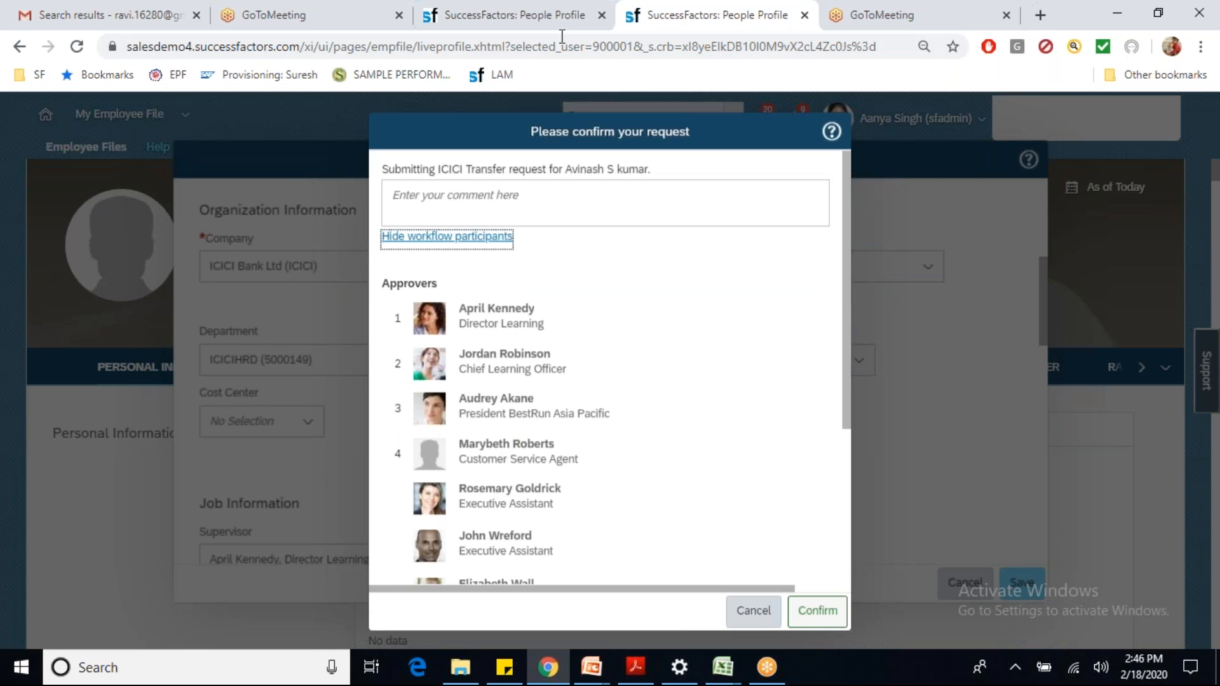
click(518, 15)
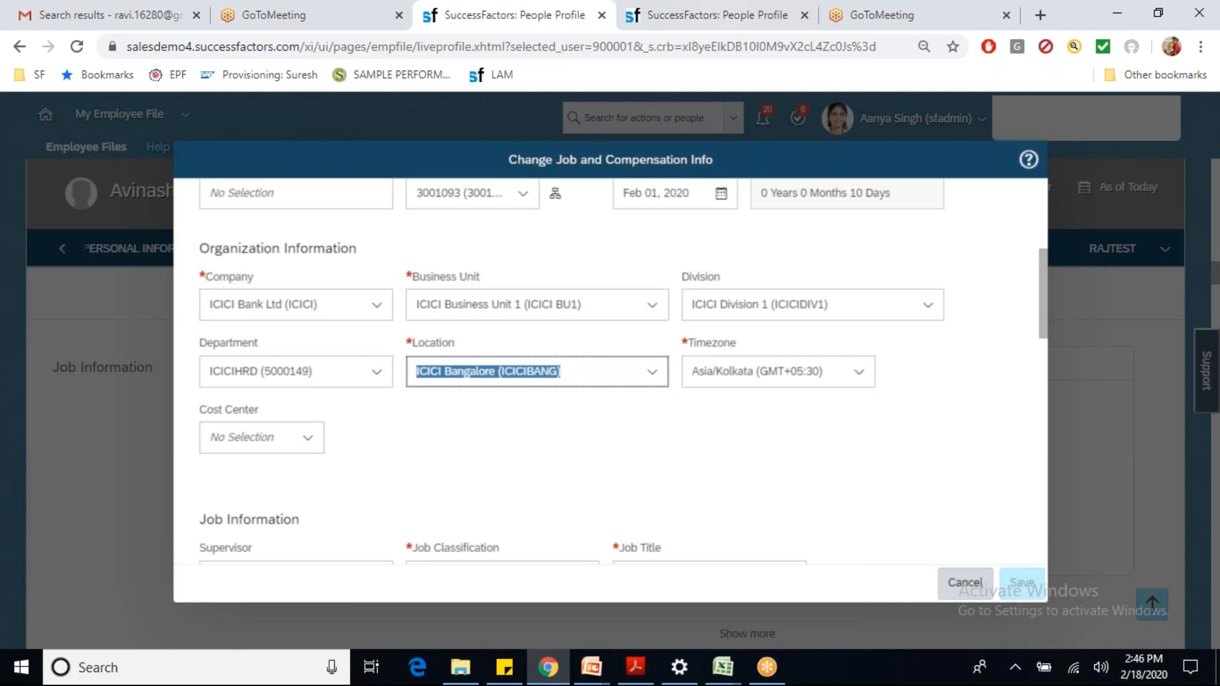
click(705, 15)
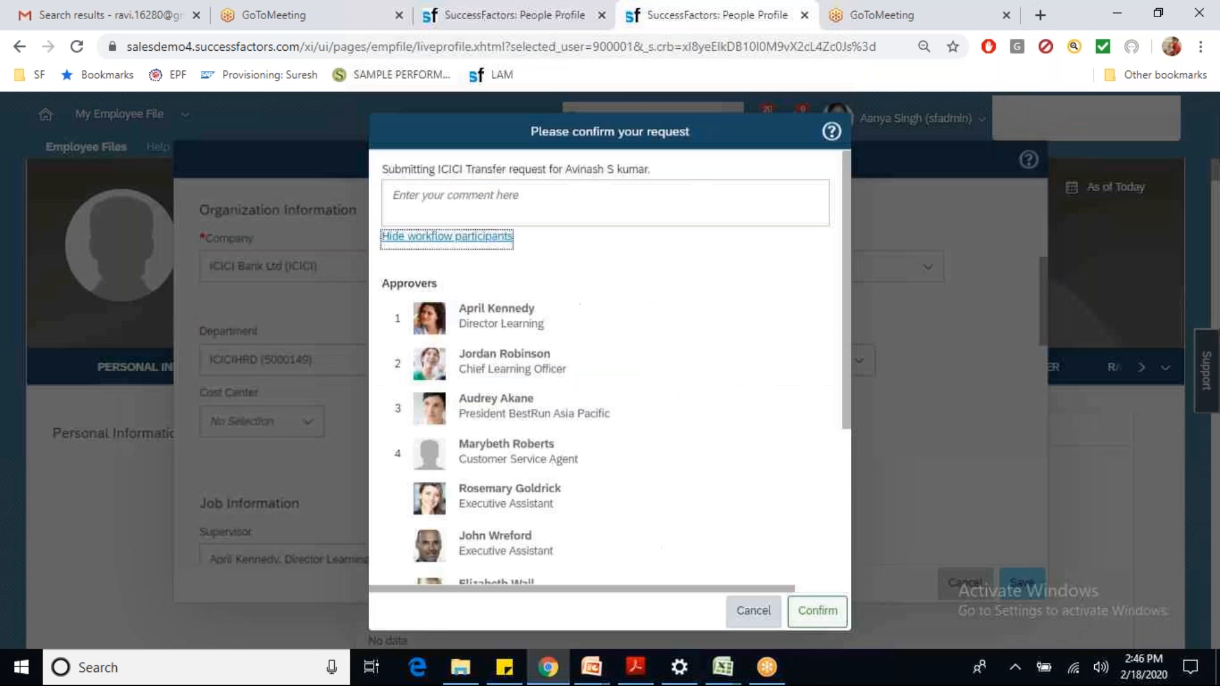
click(538, 26)
click(963, 582)
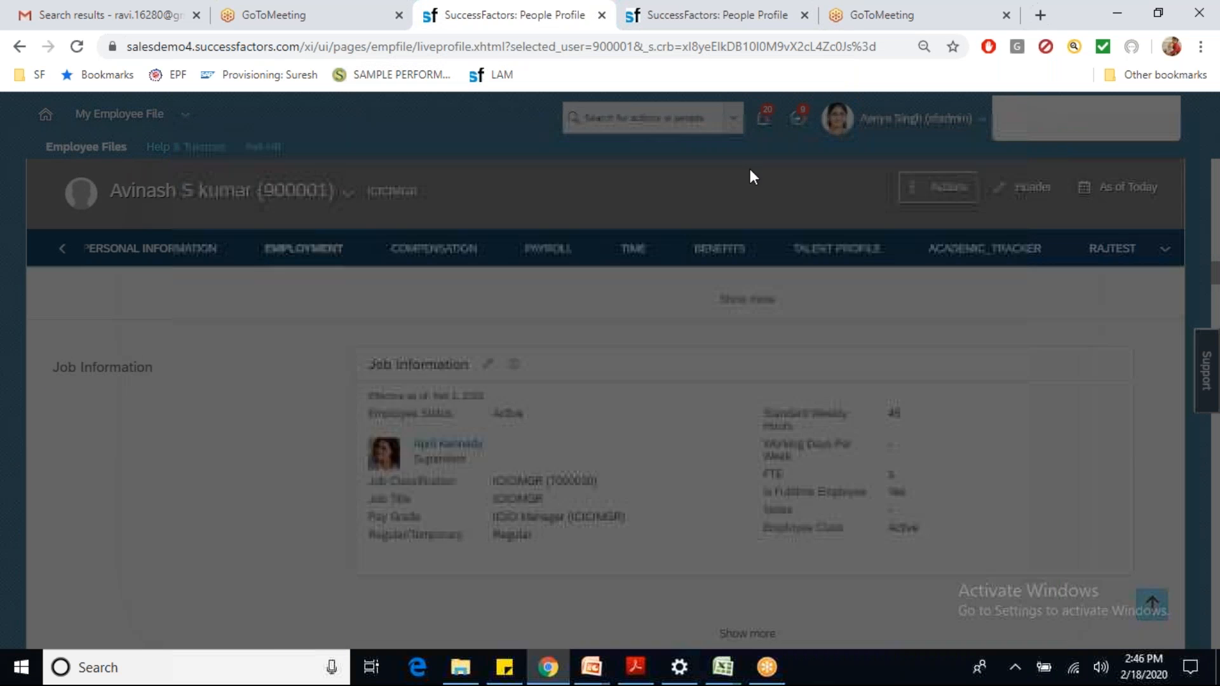
click(629, 110)
Step: In Manage Organization, Pay and Job Structures, display the Workflow ICICI Transfer (ICICITRANSFER)
text(ma)
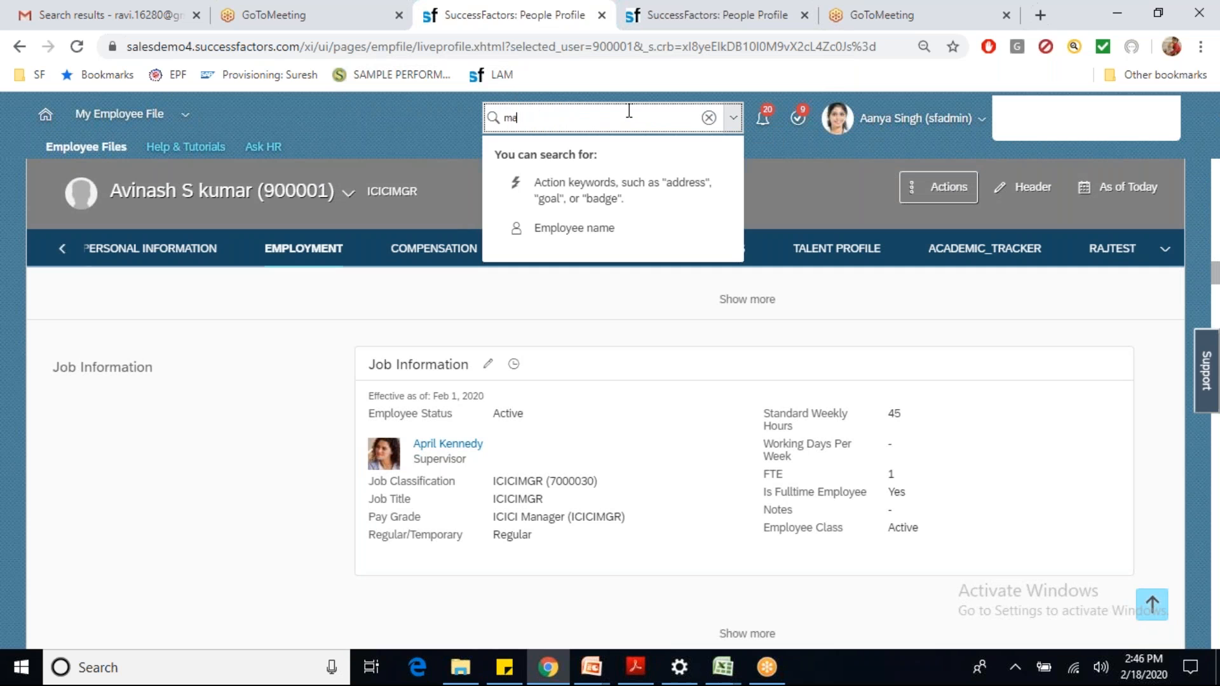
text(r ort)
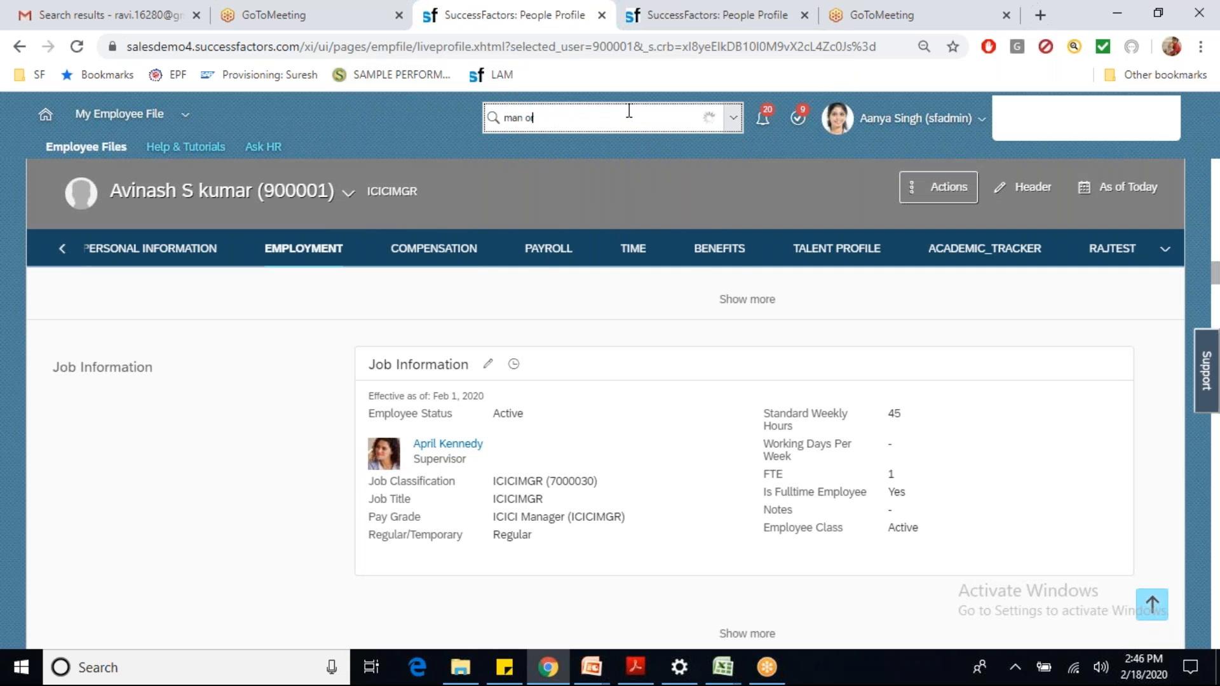
text( pay)
click(565, 150)
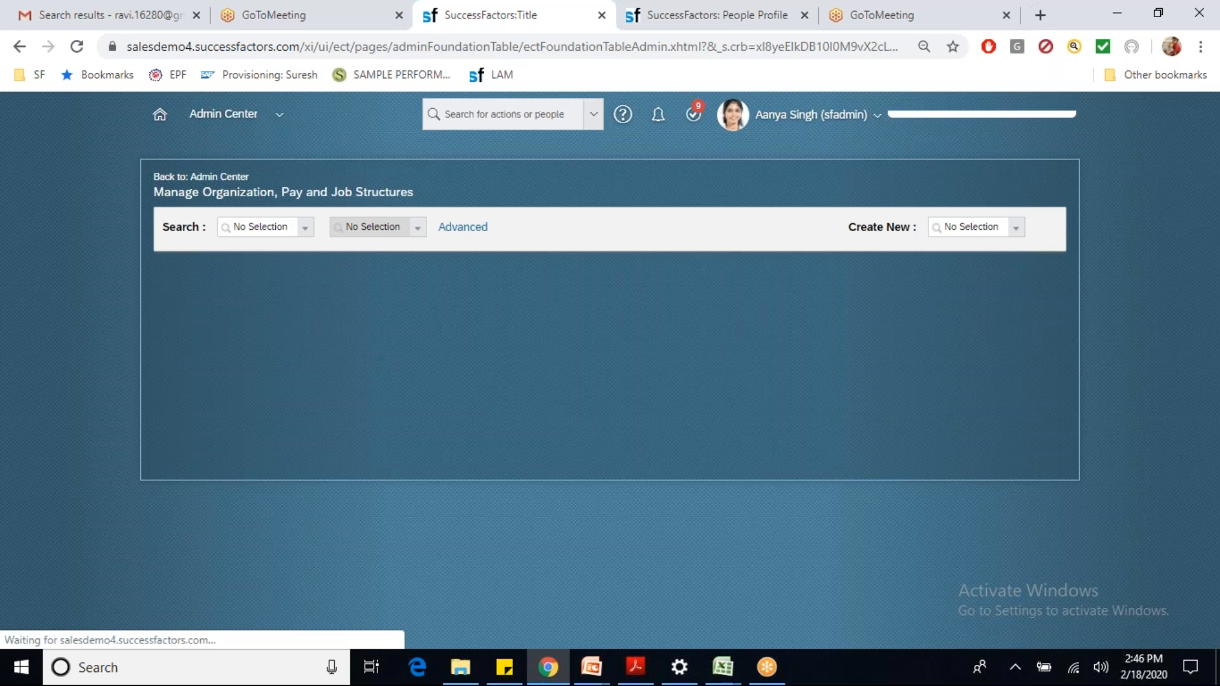
text(work)
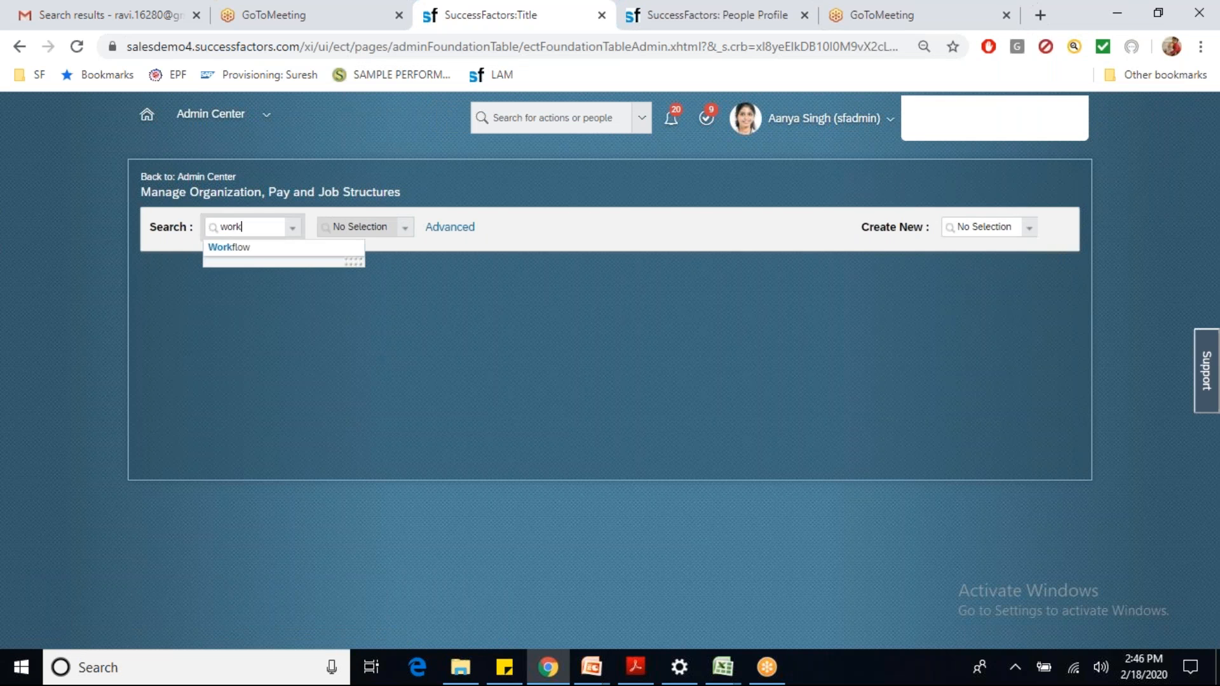
click(265, 254)
click(343, 226)
text(ici)
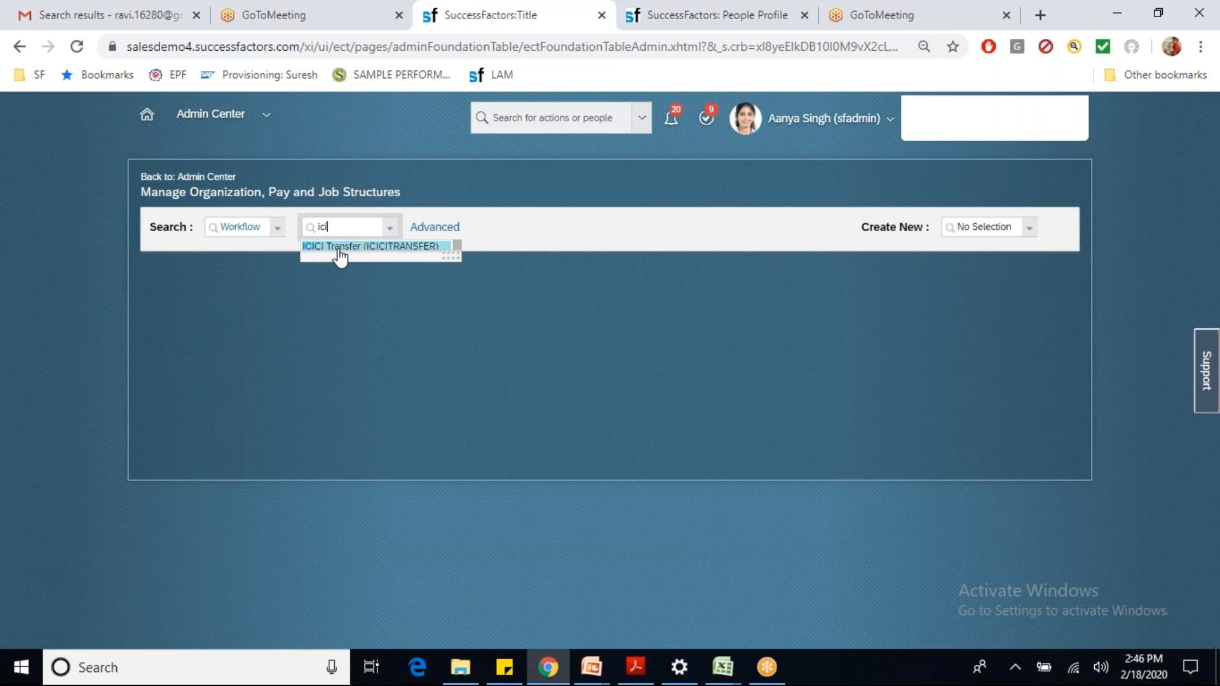
click(337, 248)
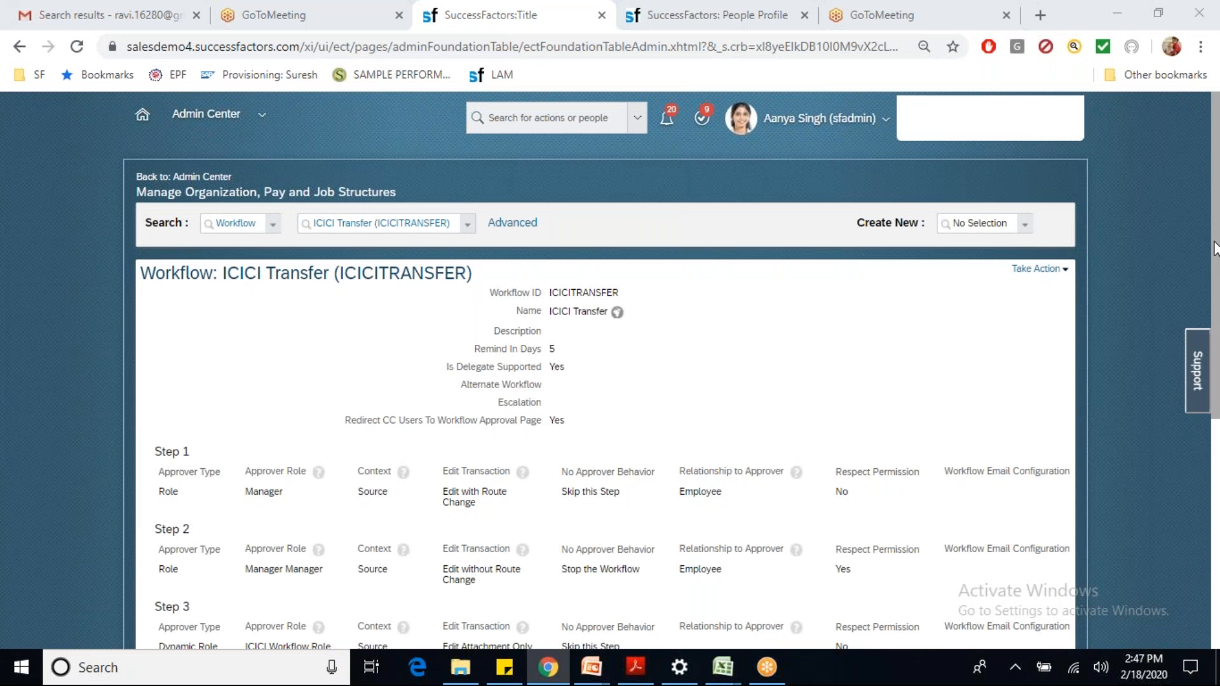
Step: Compare Step 1's Manager role with the first approver named in the transfer confirmation
scroll(1132, 326, down, 3)
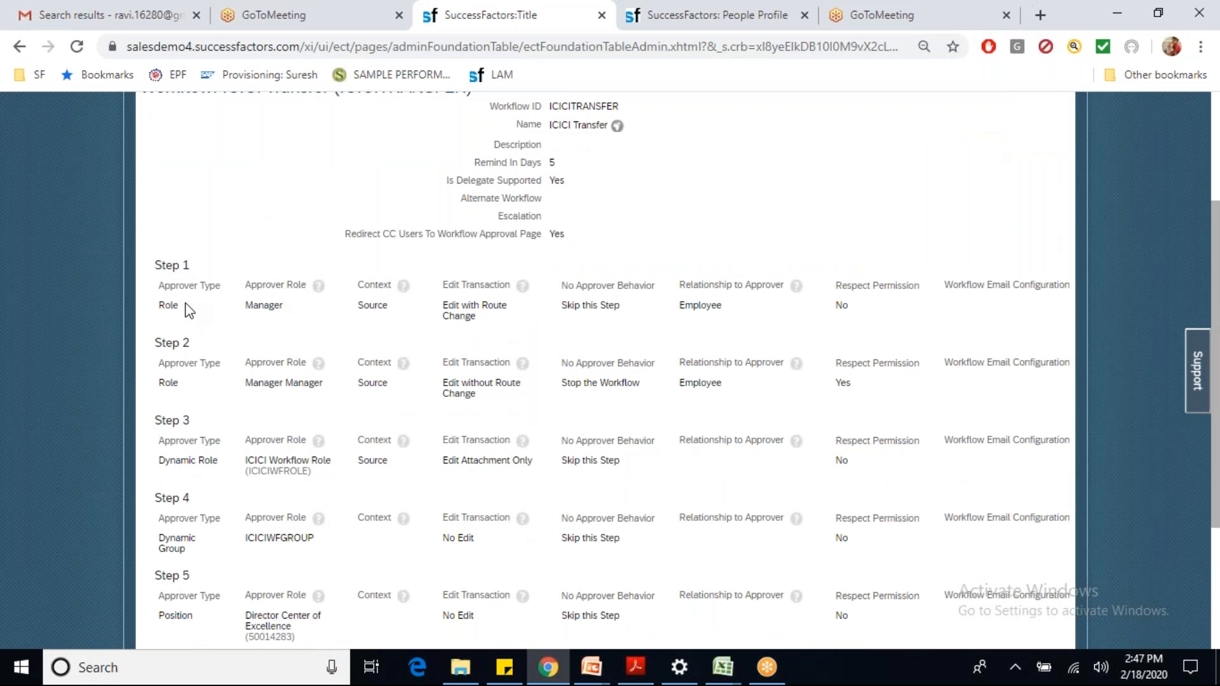
drag(158, 306, 280, 305)
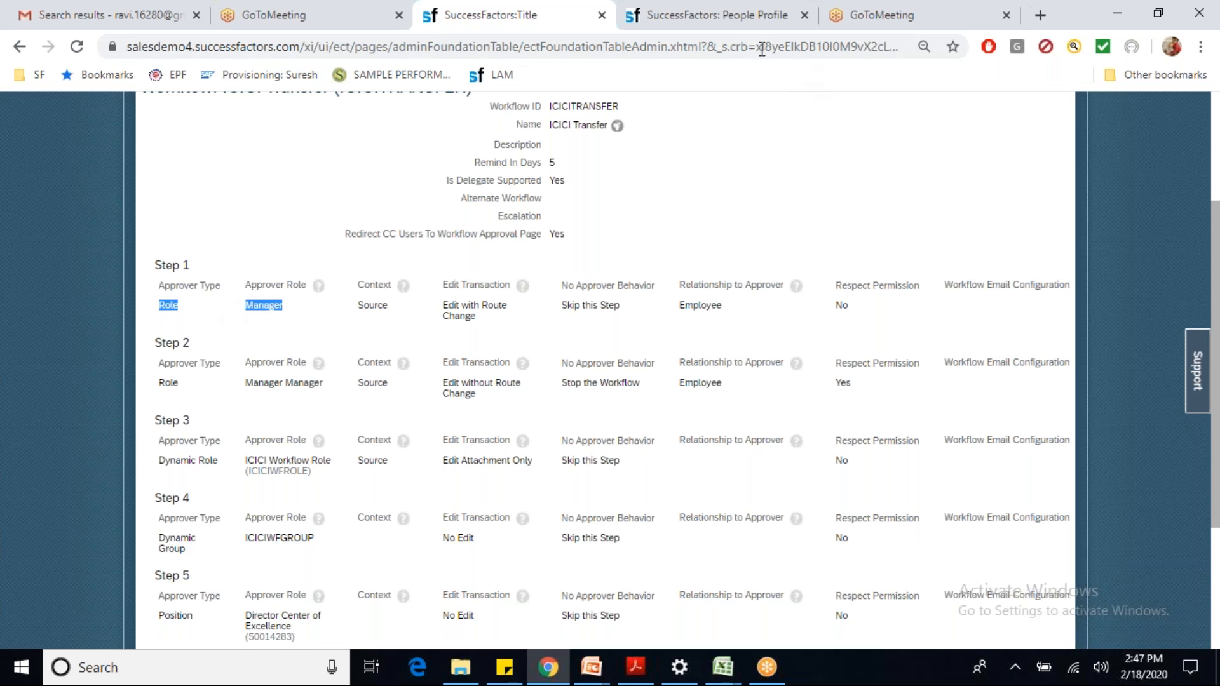
click(723, 25)
drag(485, 305, 558, 315)
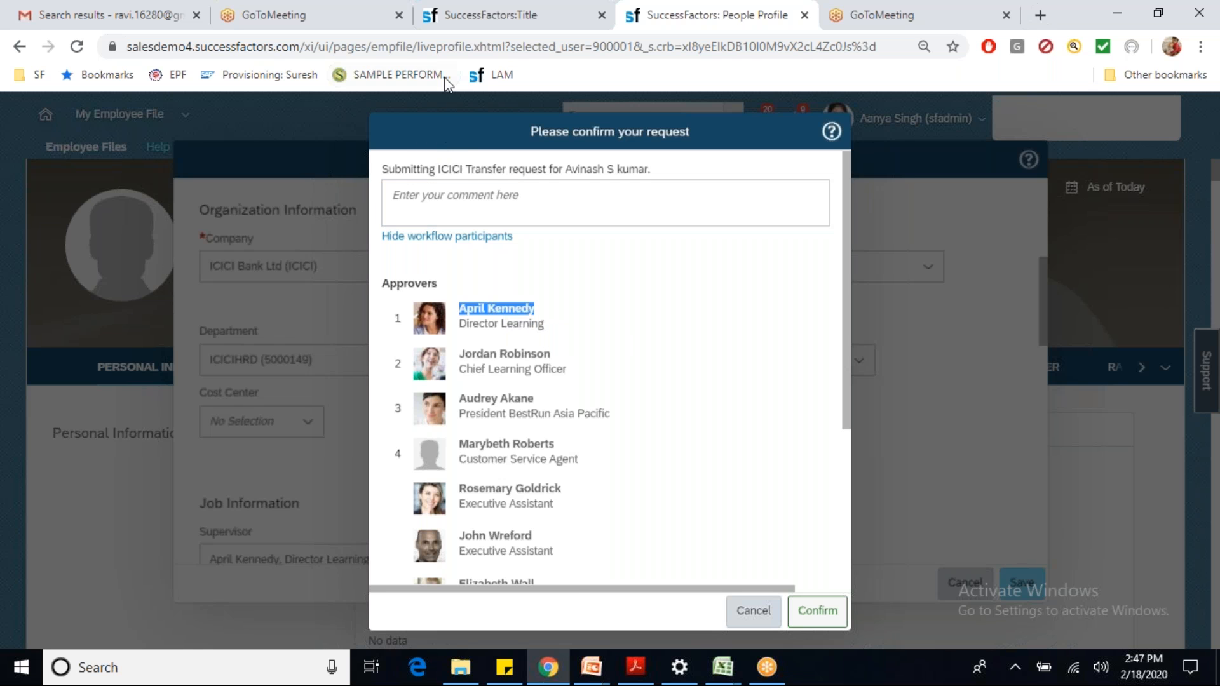
Step: Duplicate the employee's People Profile tab
click(486, 15)
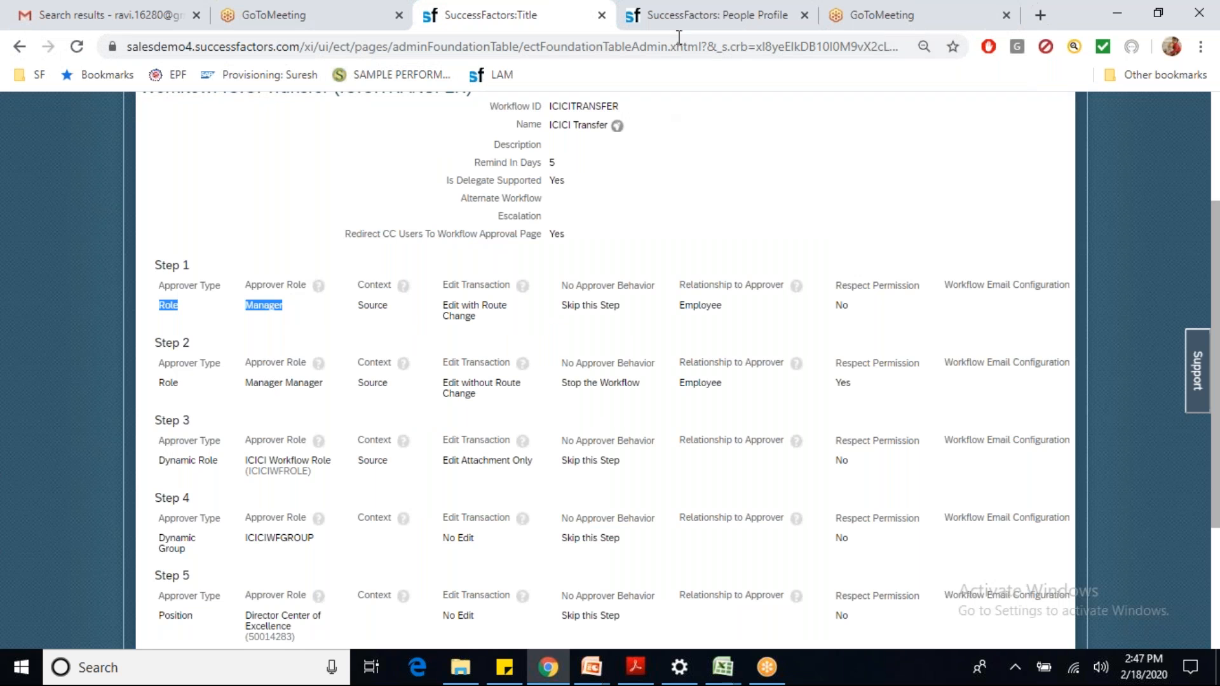
click(699, 15)
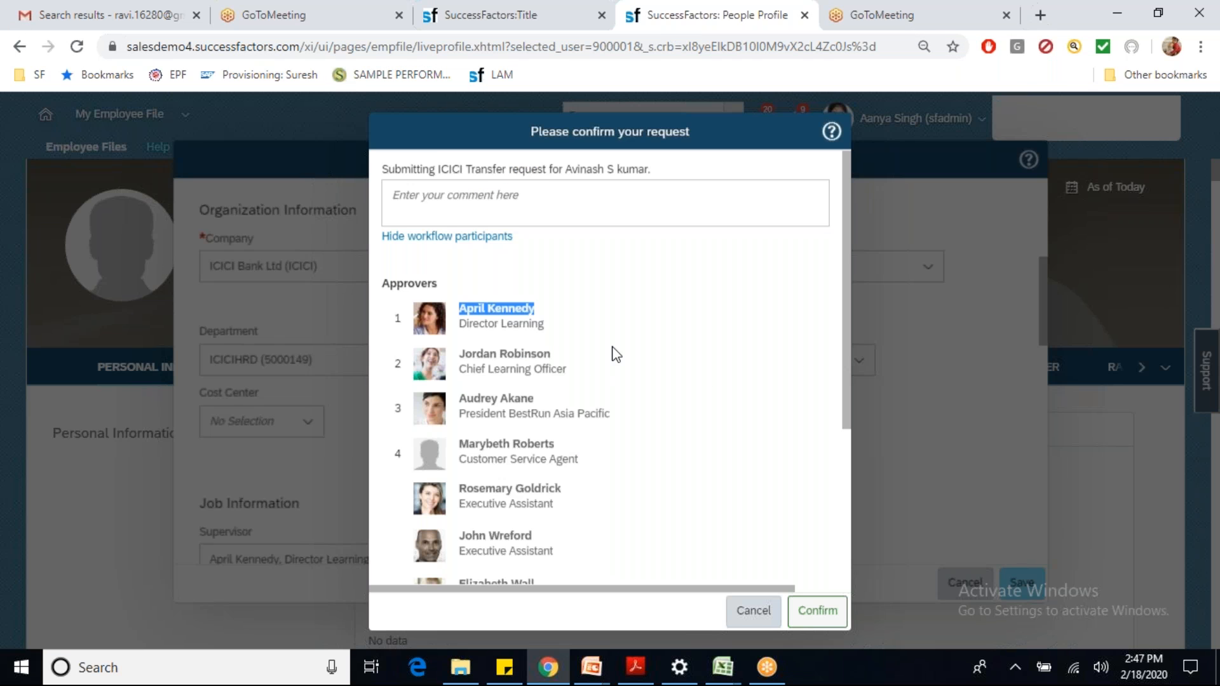
right_click(661, 29)
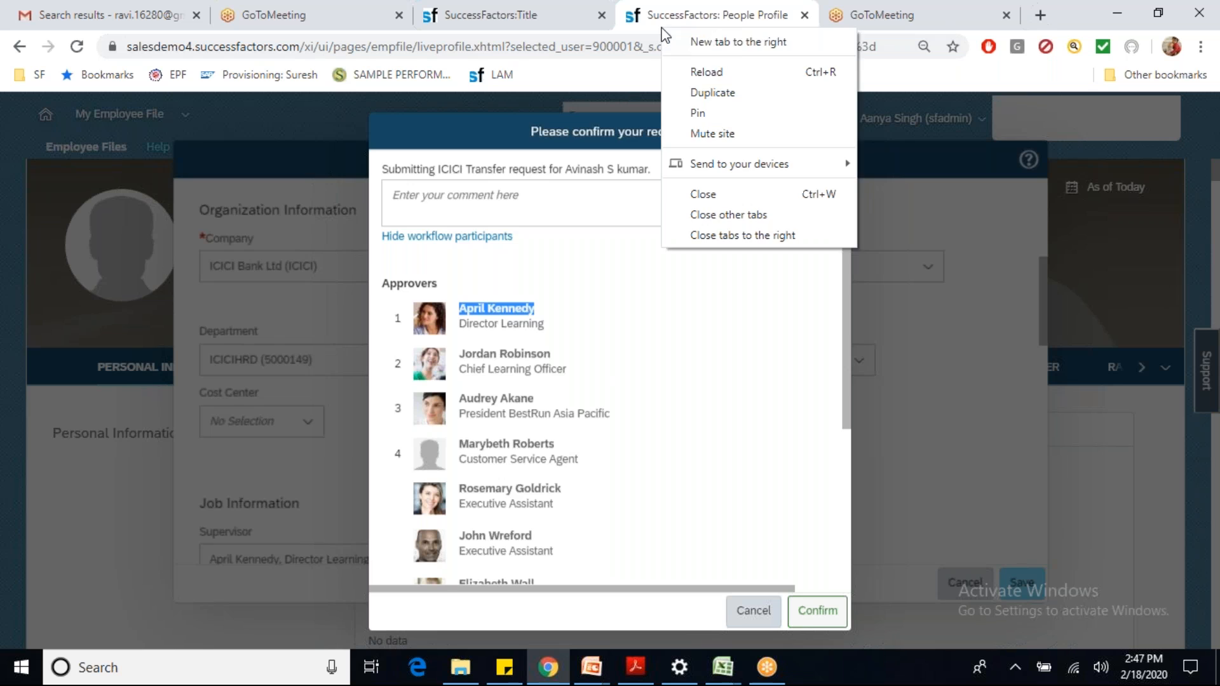
click(693, 90)
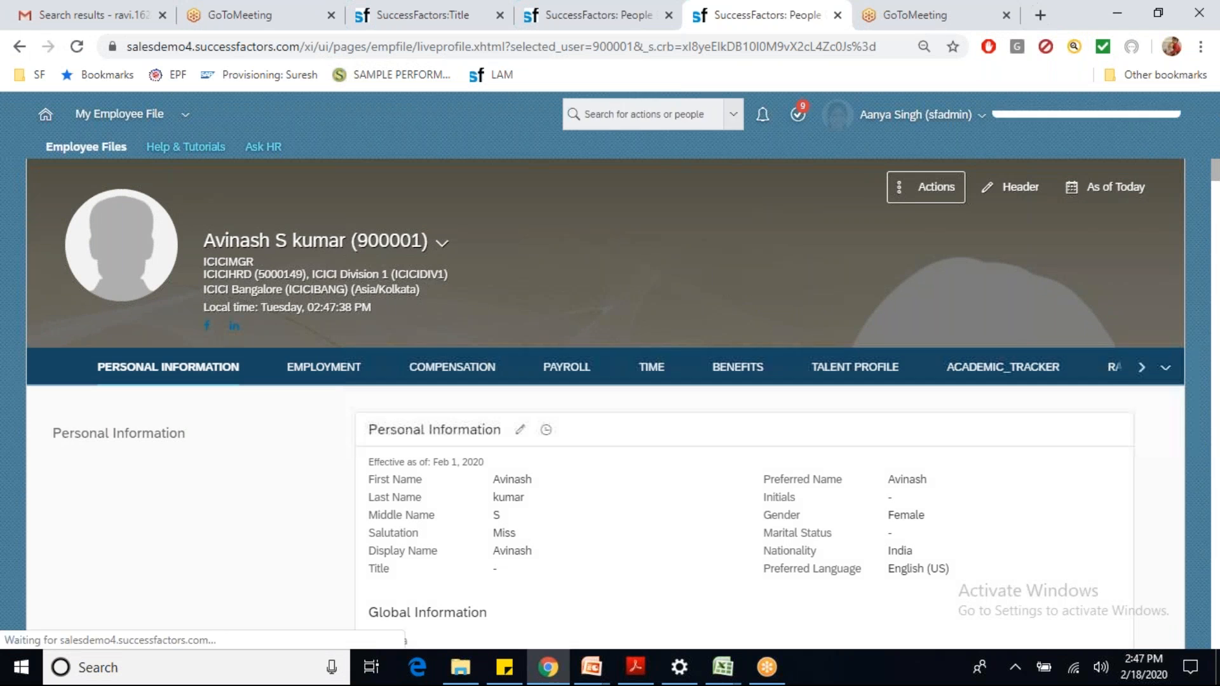
Step: Open the employee's manager's profile and view her Job Information on the Employment tab
click(443, 246)
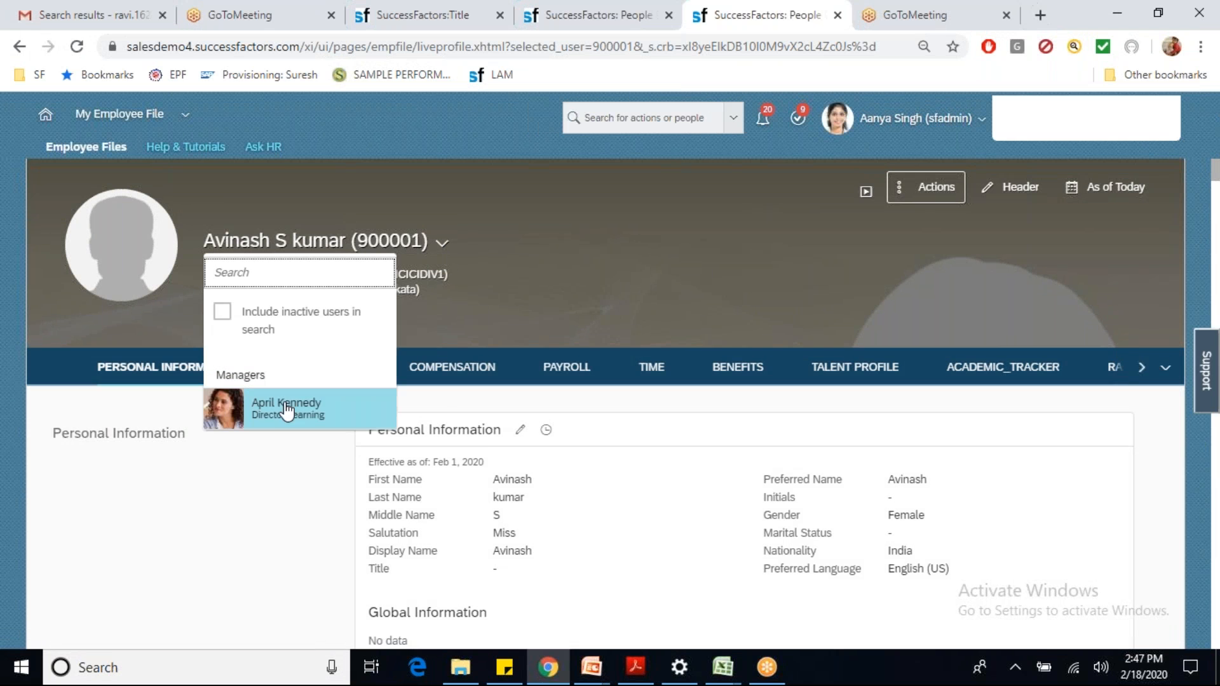
click(282, 420)
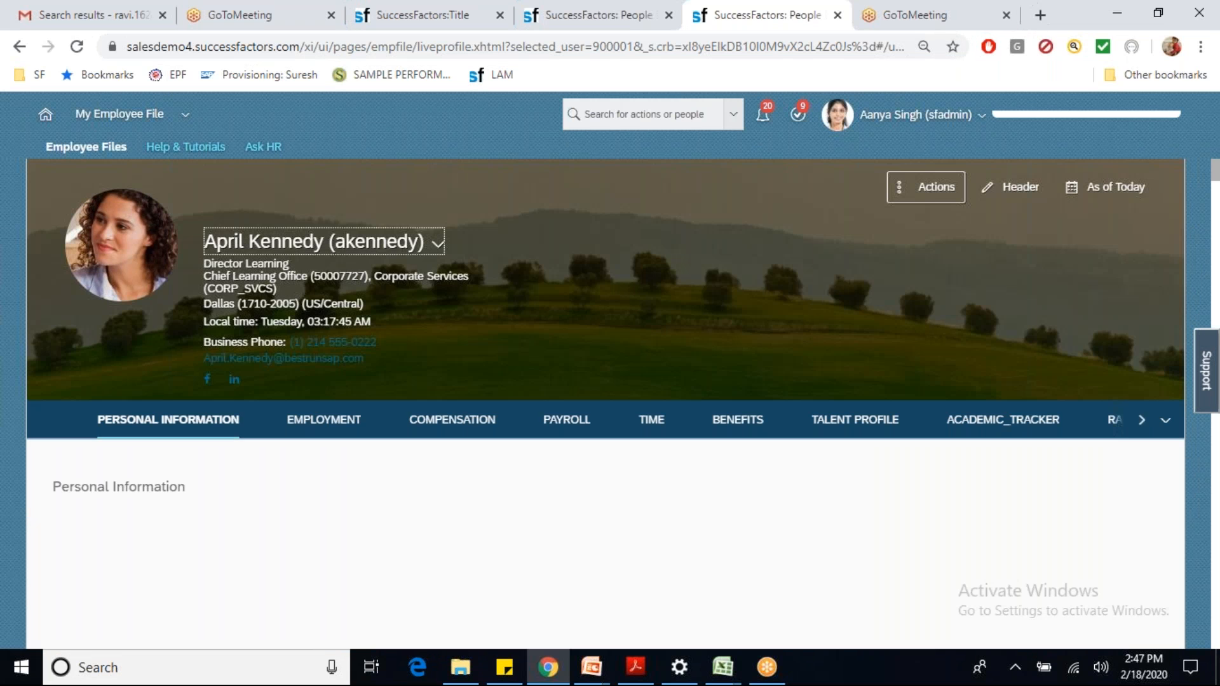
click(445, 246)
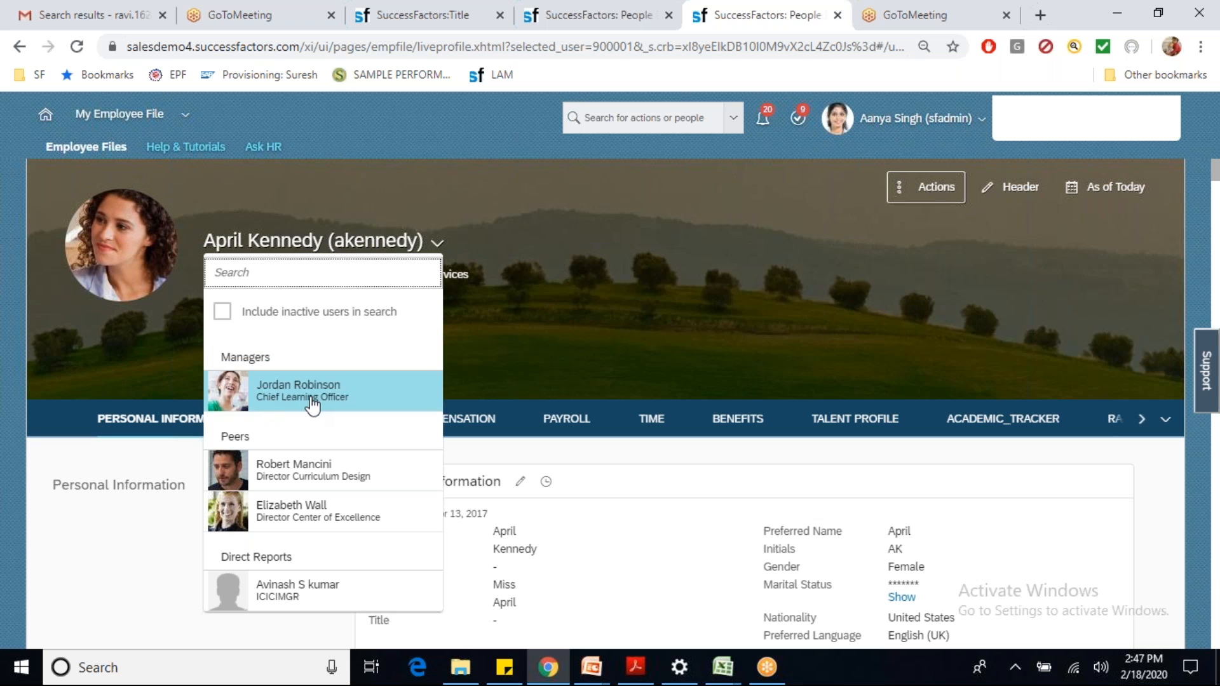
click(497, 356)
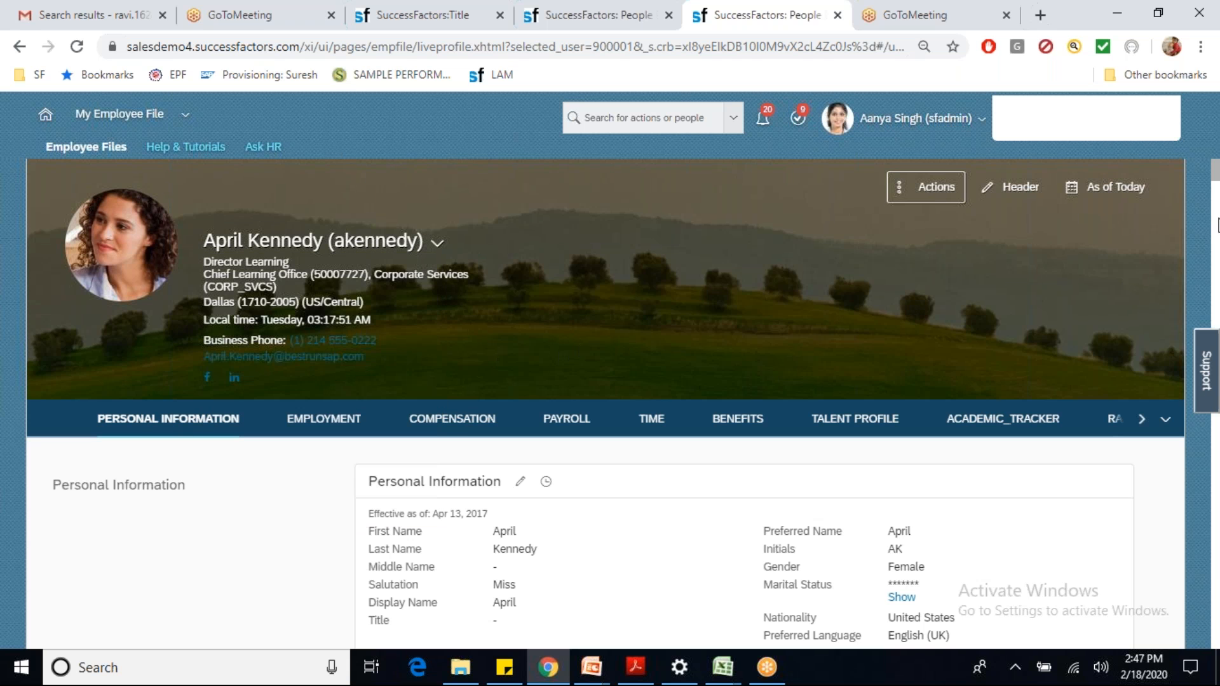
drag(1215, 173, 1215, 226)
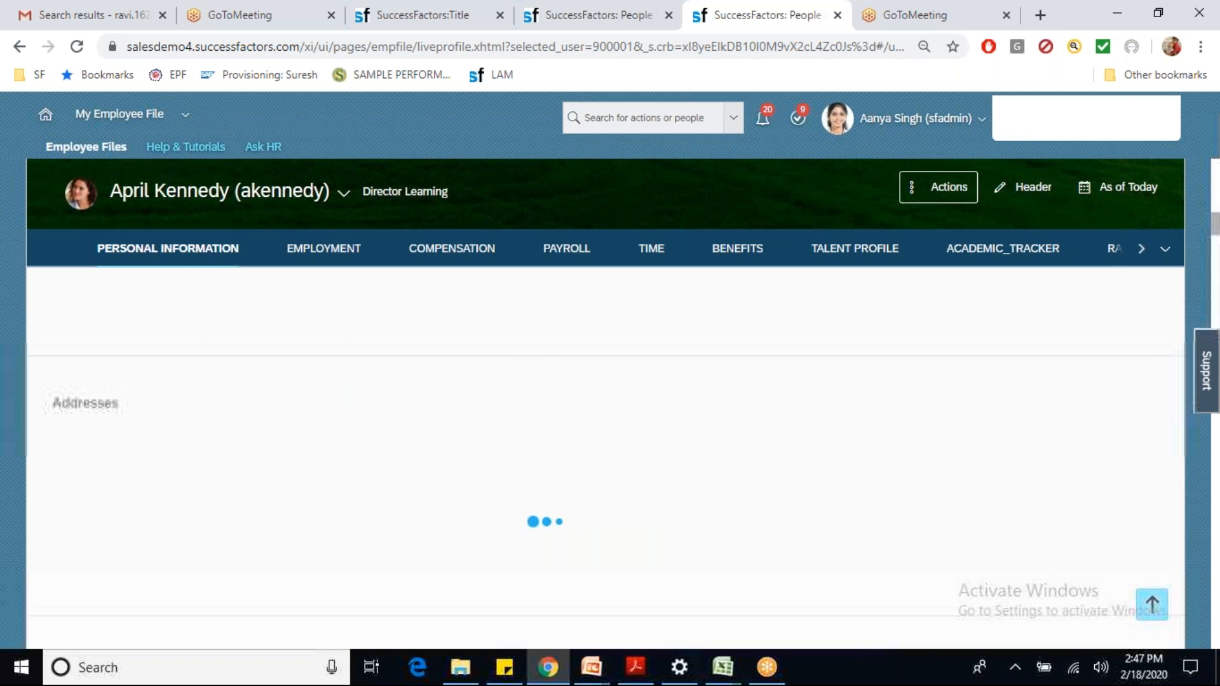
click(323, 248)
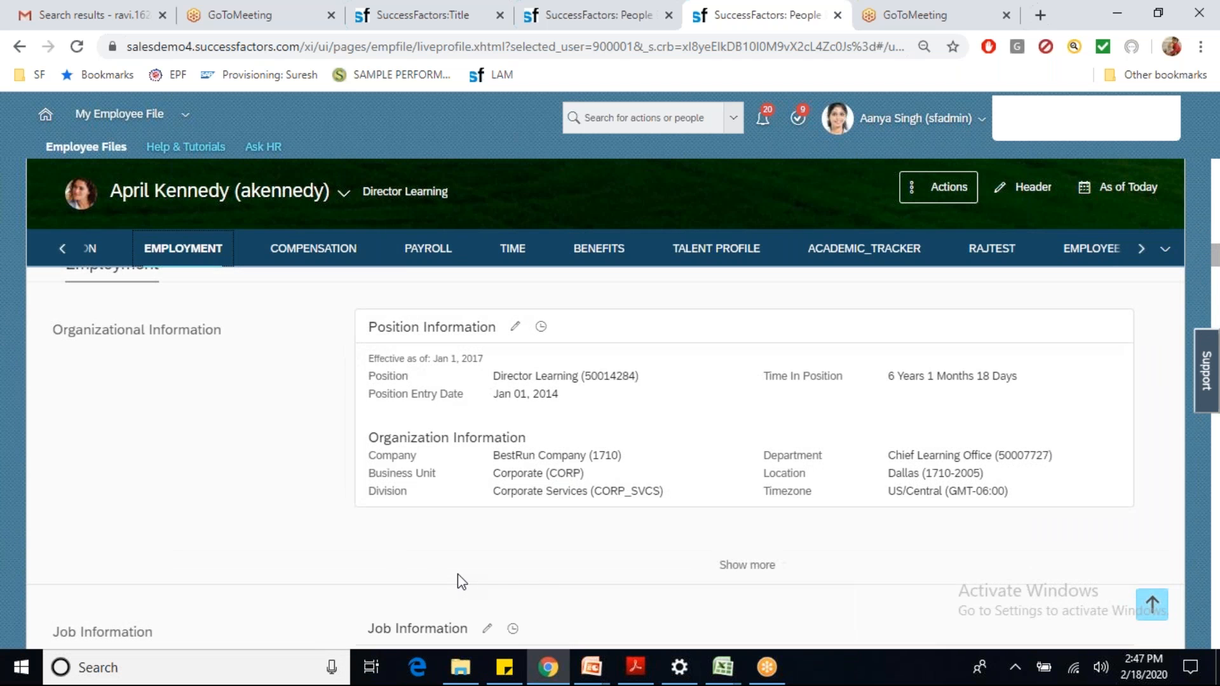
scroll(462, 582, up, 1)
scroll(461, 582, down, 3)
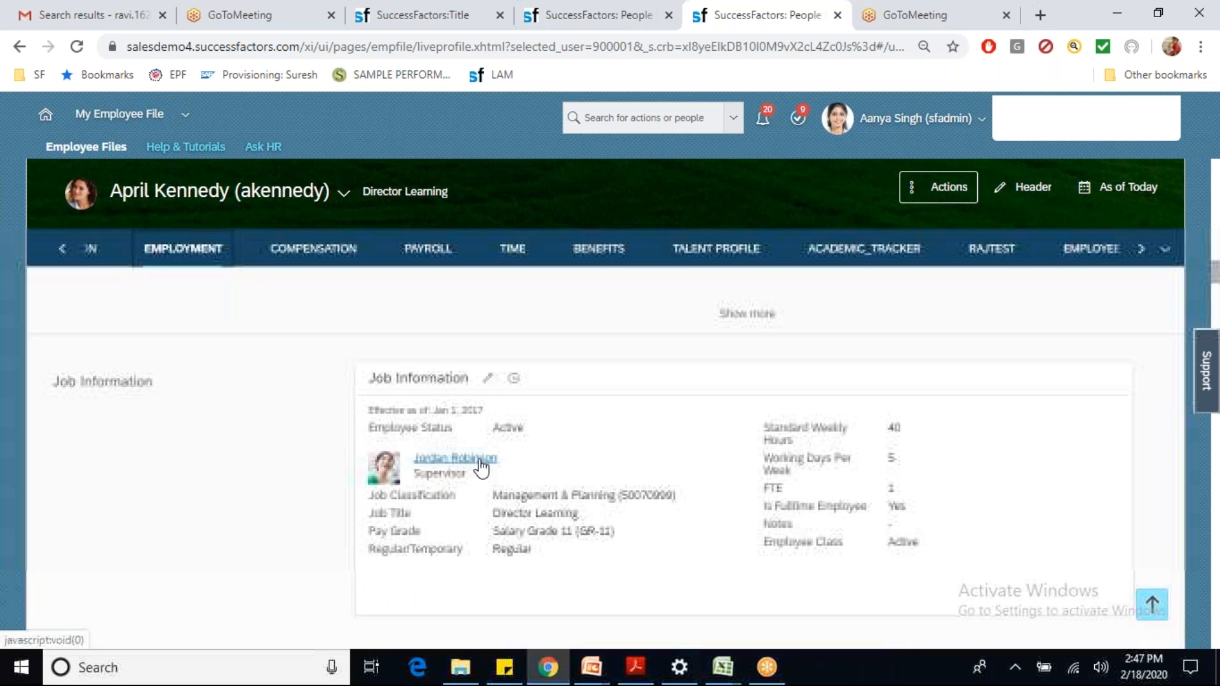
Step: Match the second approver to the manager's supervisor and the third to Step 3's ICICIWFROLE
click(563, 25)
drag(460, 354, 552, 359)
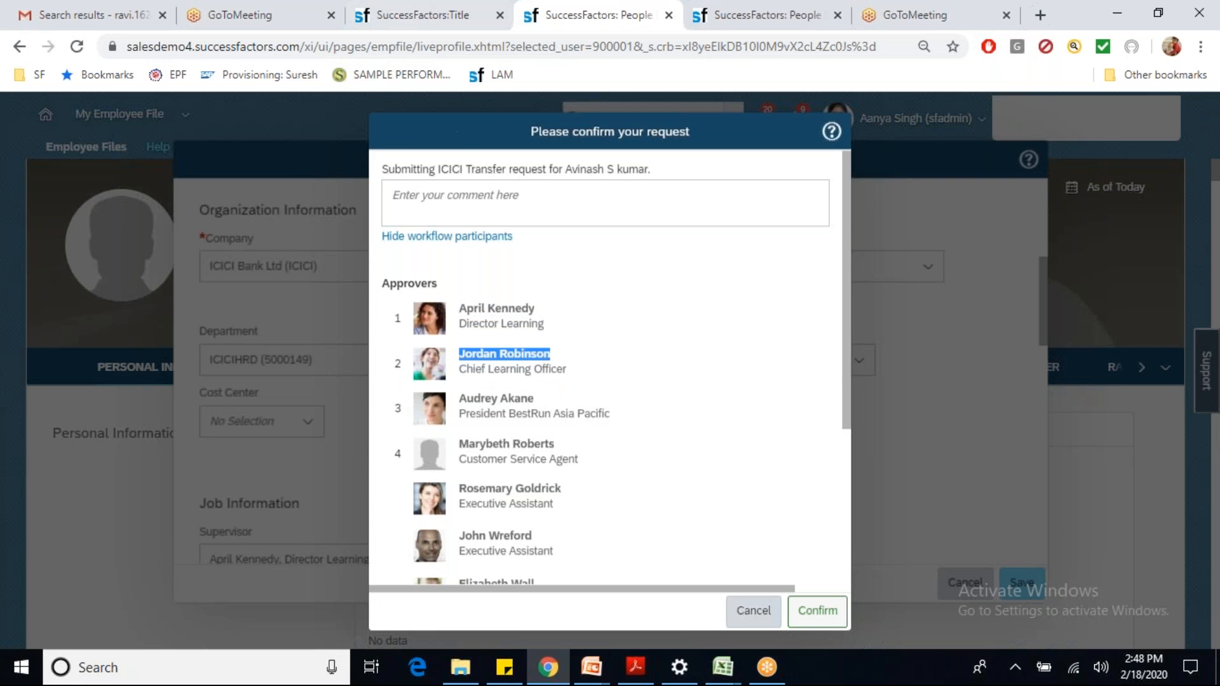
click(382, 15)
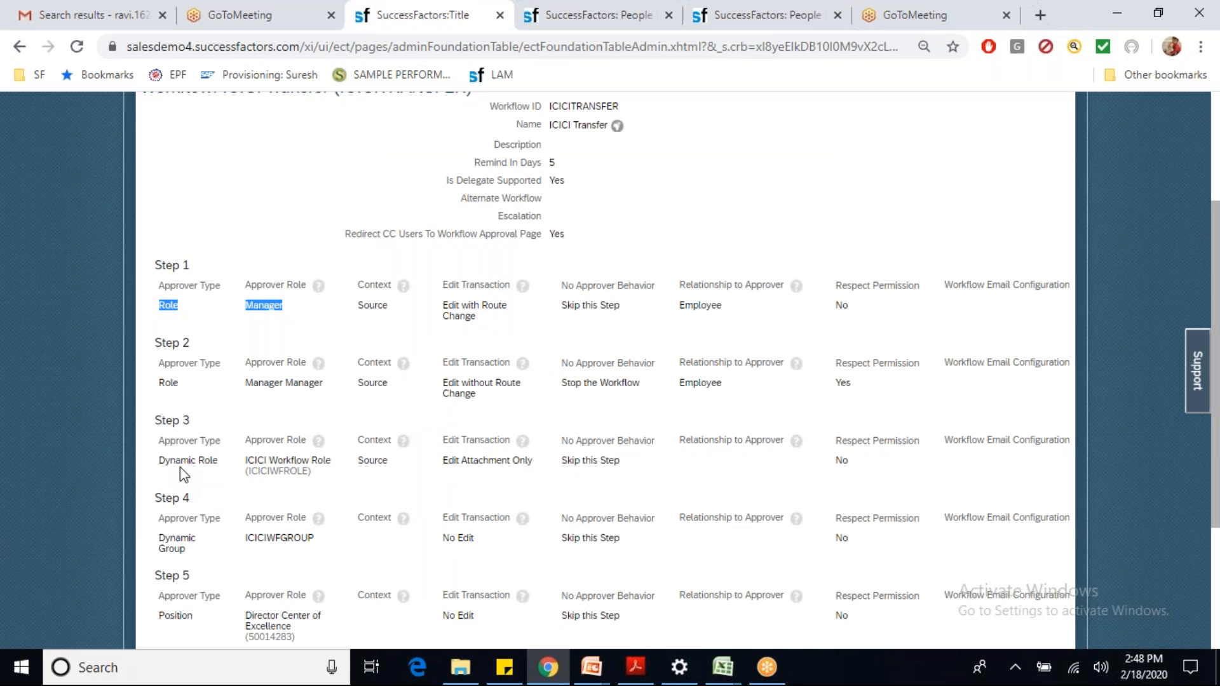
drag(243, 463, 340, 463)
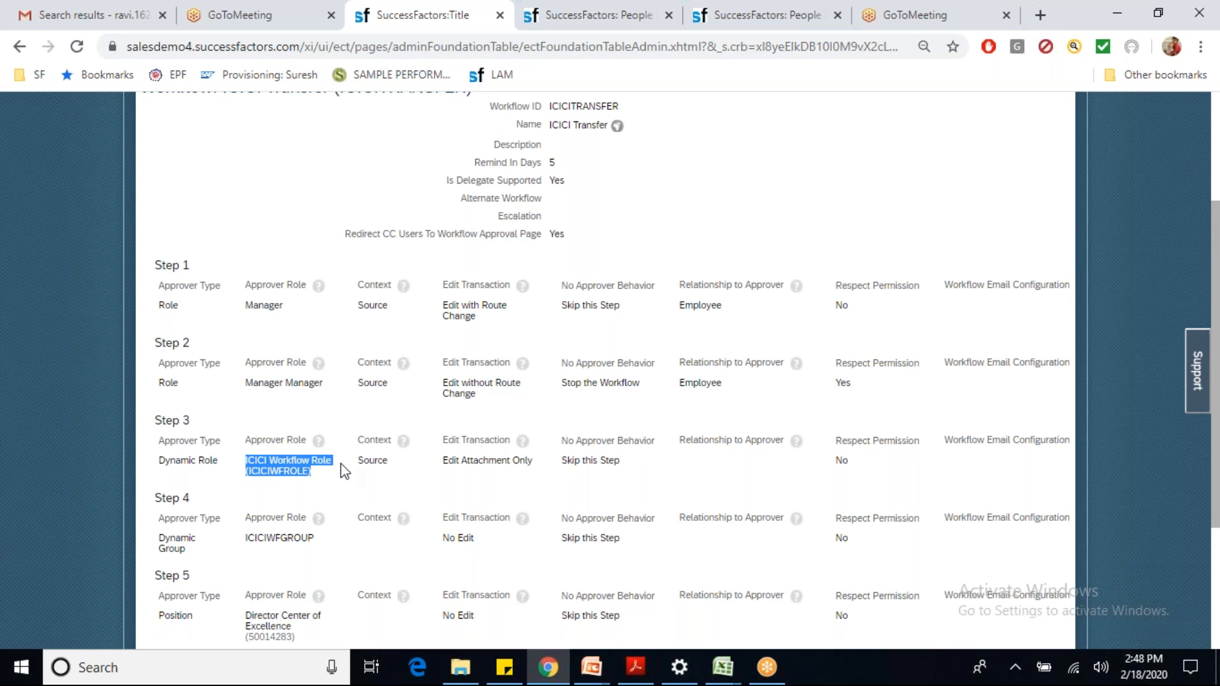
click(573, 19)
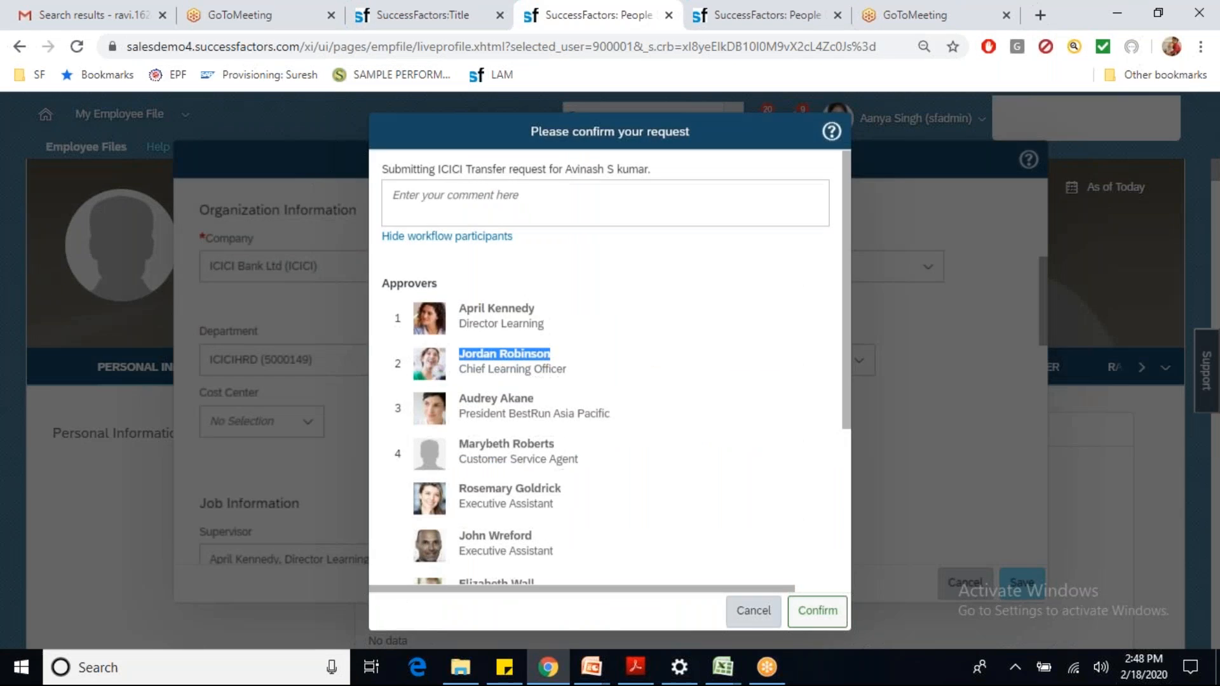
drag(460, 403, 545, 403)
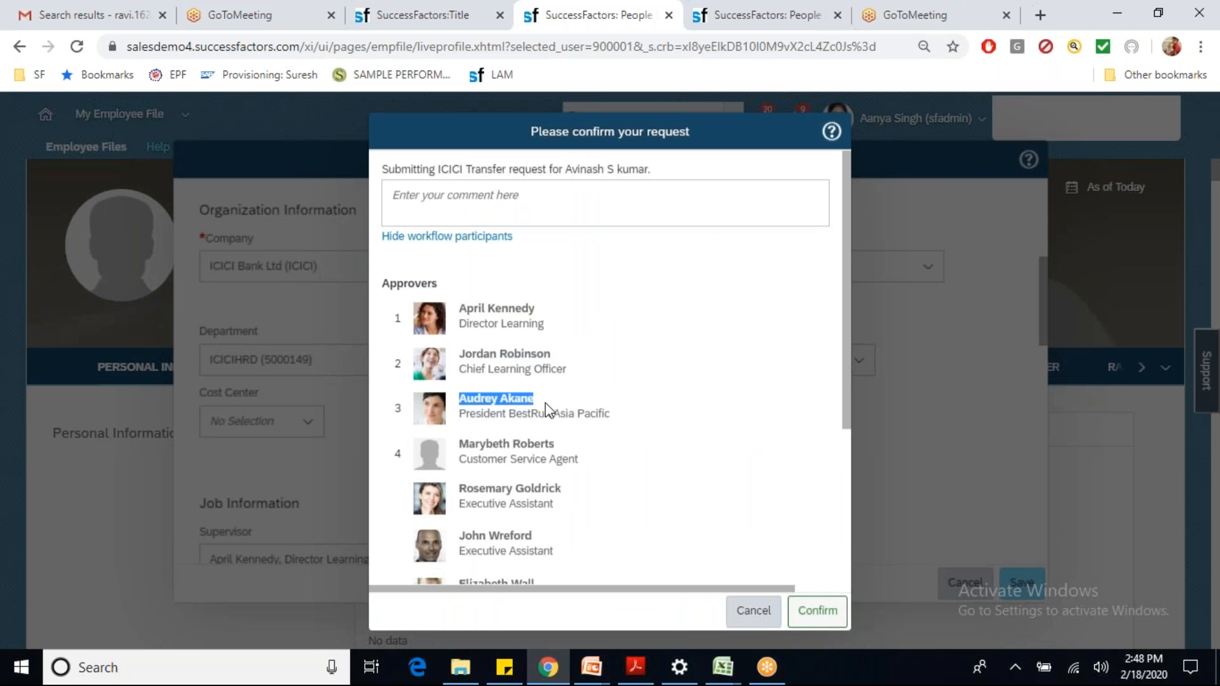
click(818, 24)
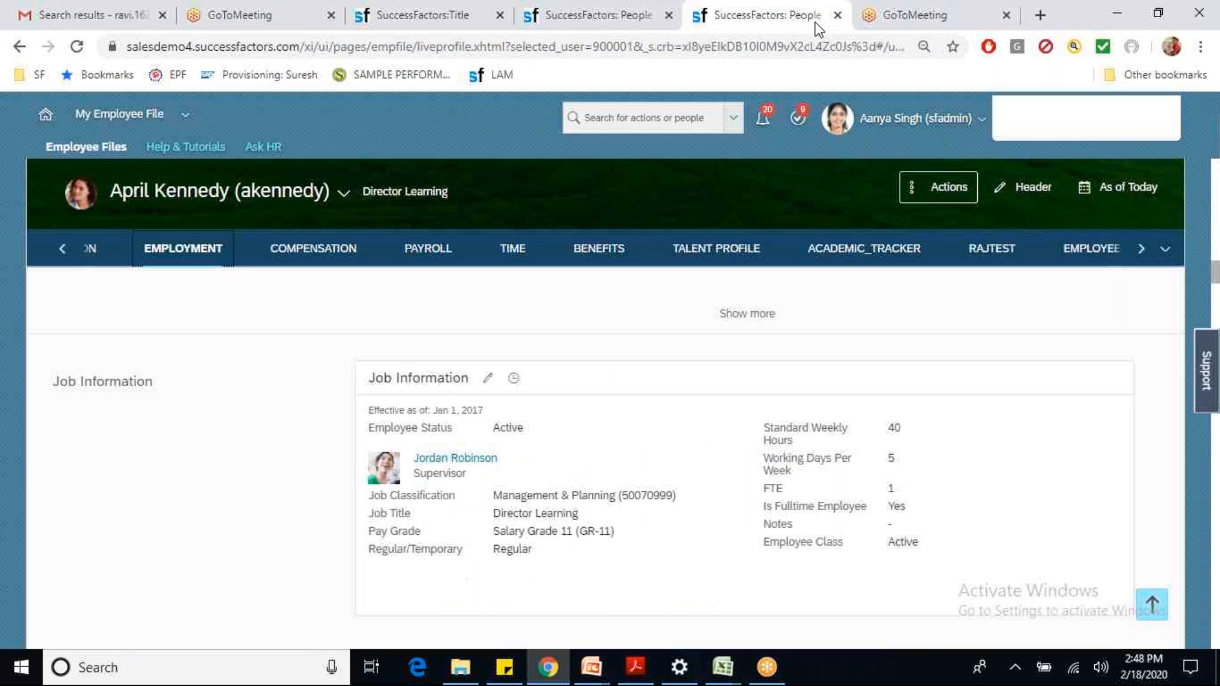
Step: Open Manage Organization, Pay and Job Structures from the action search
click(676, 109)
text(man orgpa)
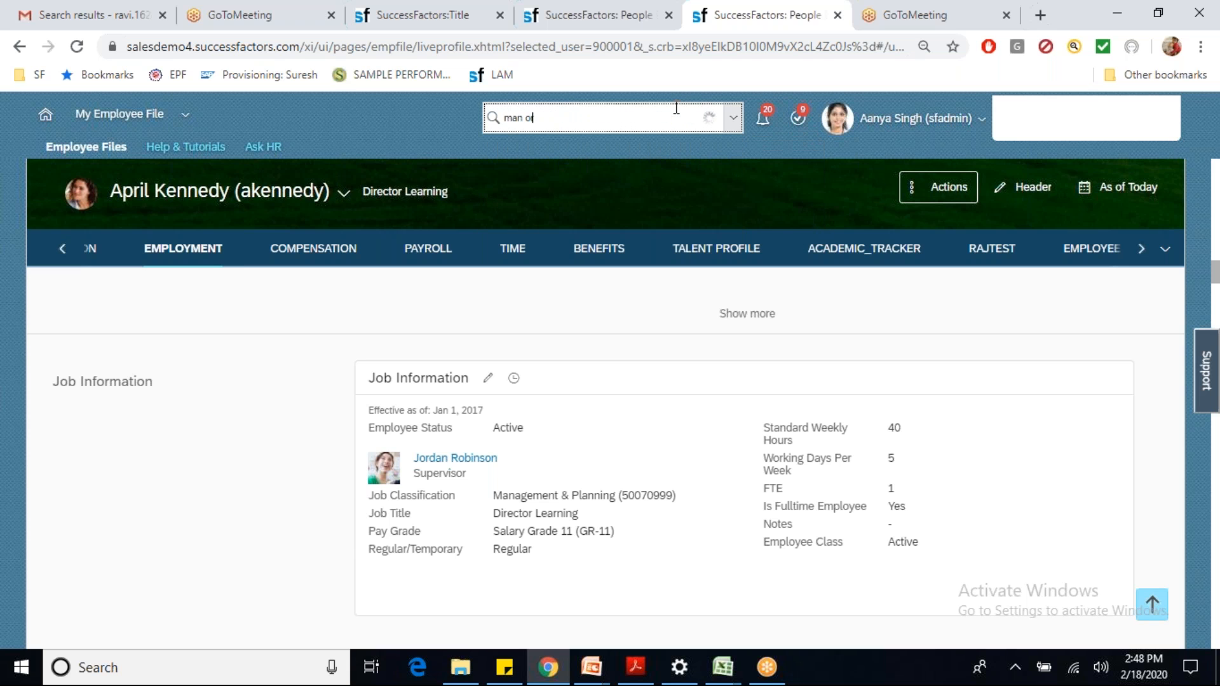
key(BackSpace)
key(BackSpace)
text(y)
key(Return)
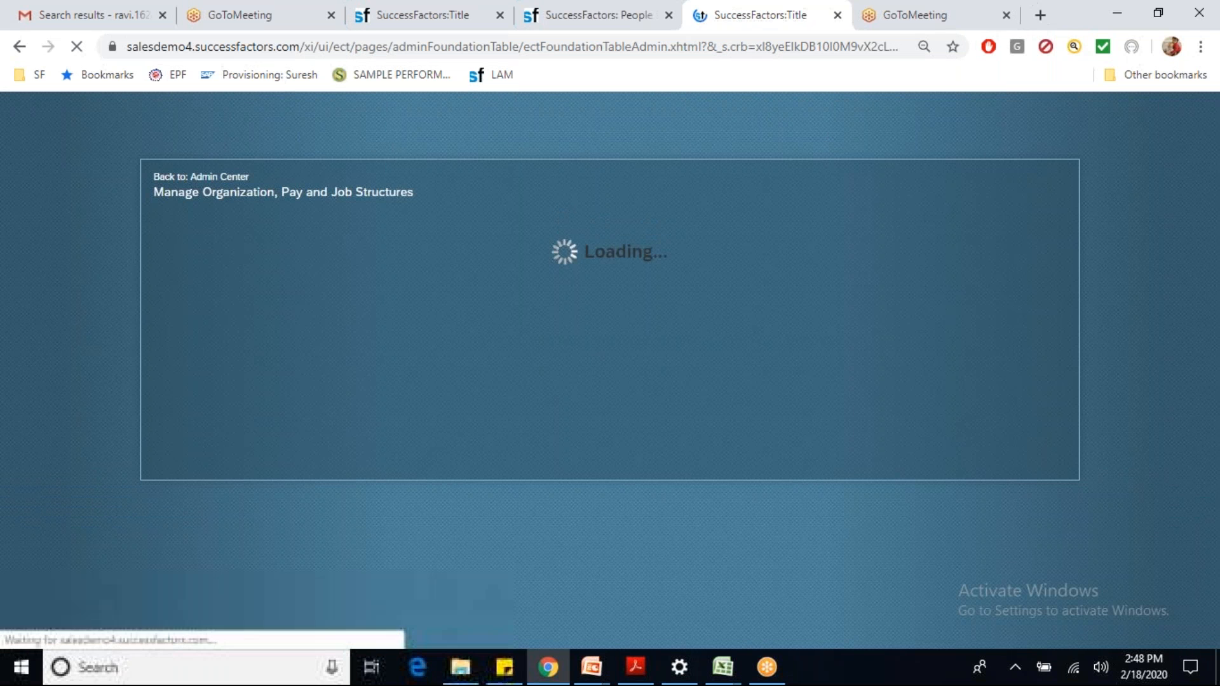
Step: Display the Dynamic Role ICICI Workflow Role
click(267, 226)
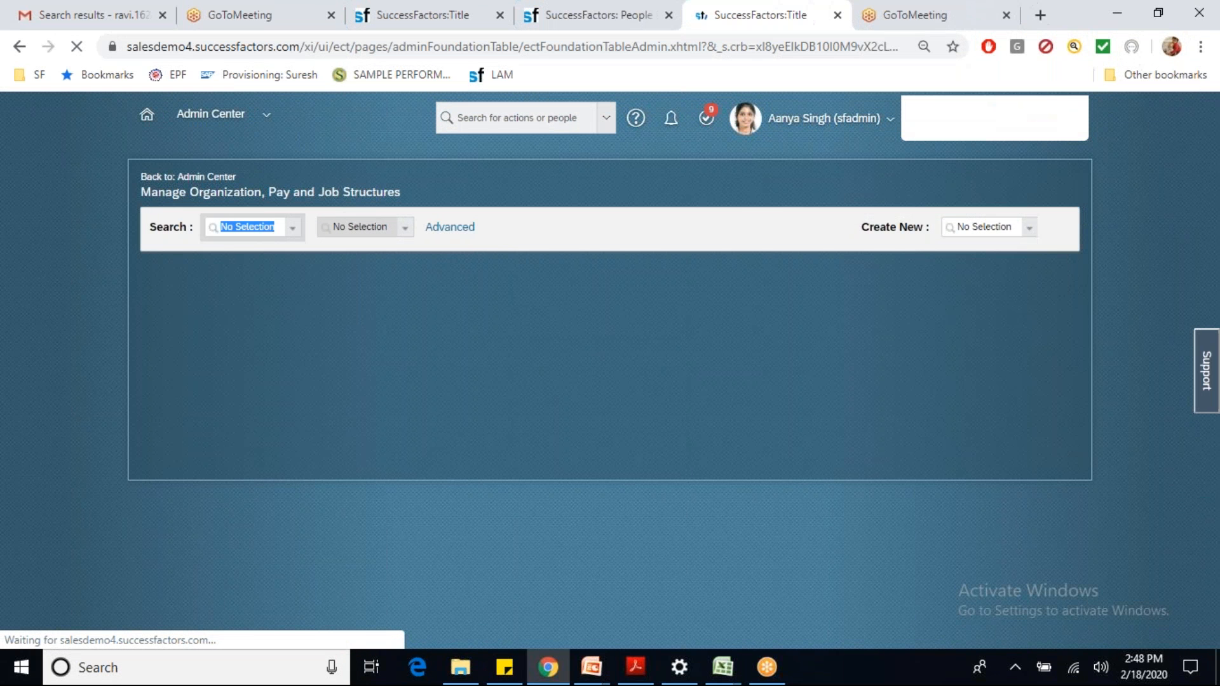
text(dyn)
click(265, 254)
click(345, 230)
key(BackSpace)
text(ici)
click(350, 248)
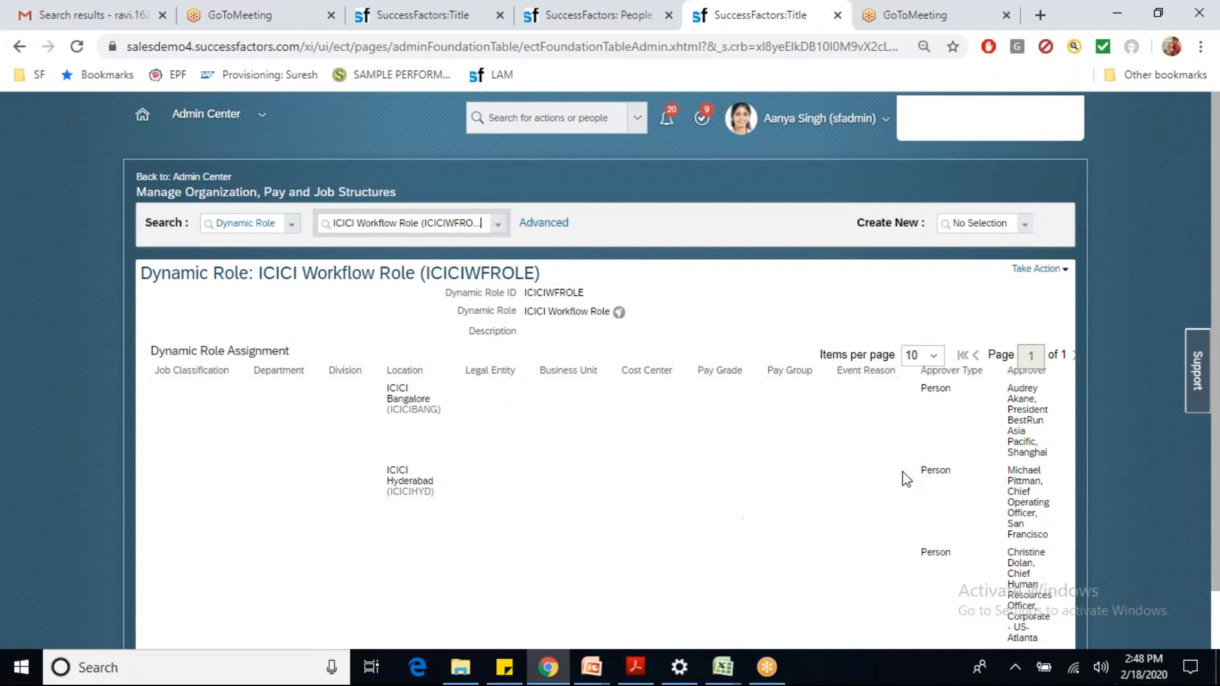
Step: Review the role's approvers assigned to ICICI Bangalore and ICICI Hyderabad
drag(387, 388, 435, 408)
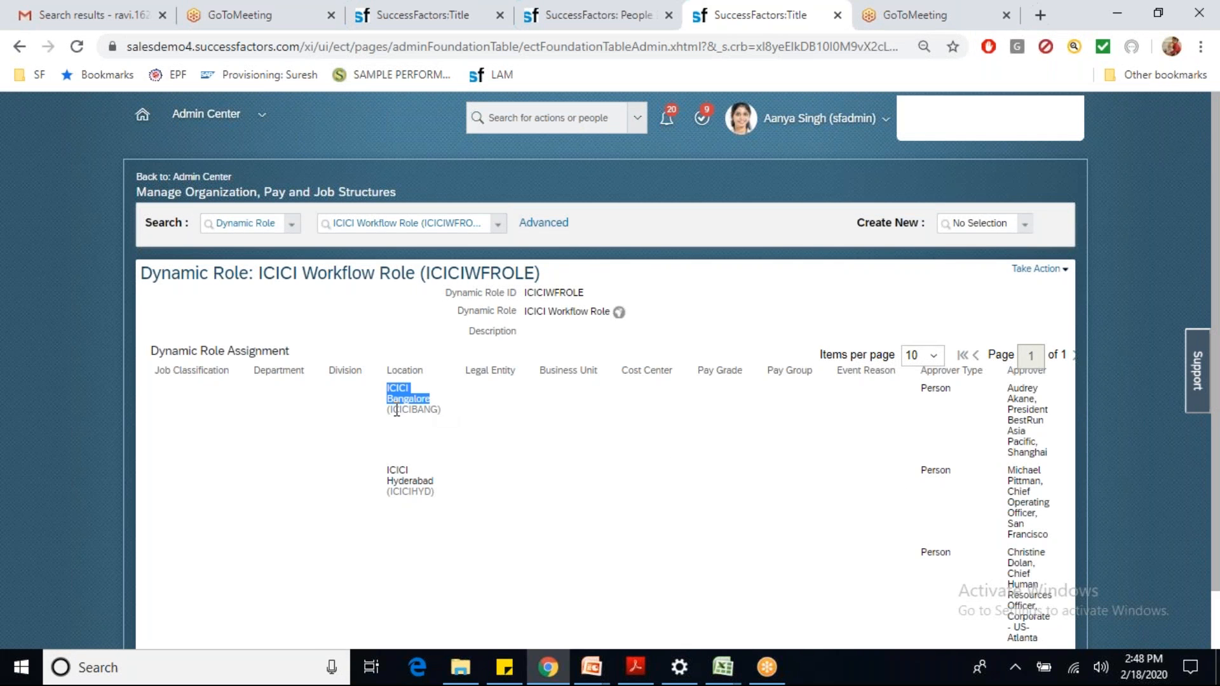
drag(1009, 383, 1045, 412)
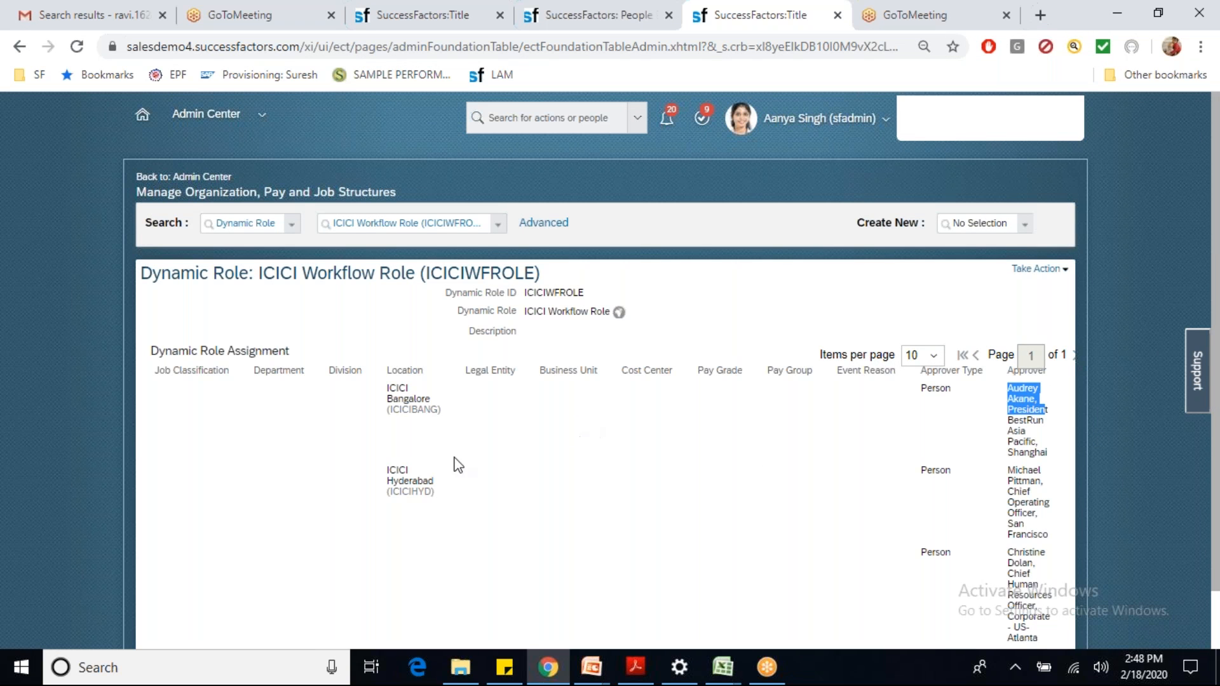
drag(383, 470, 434, 483)
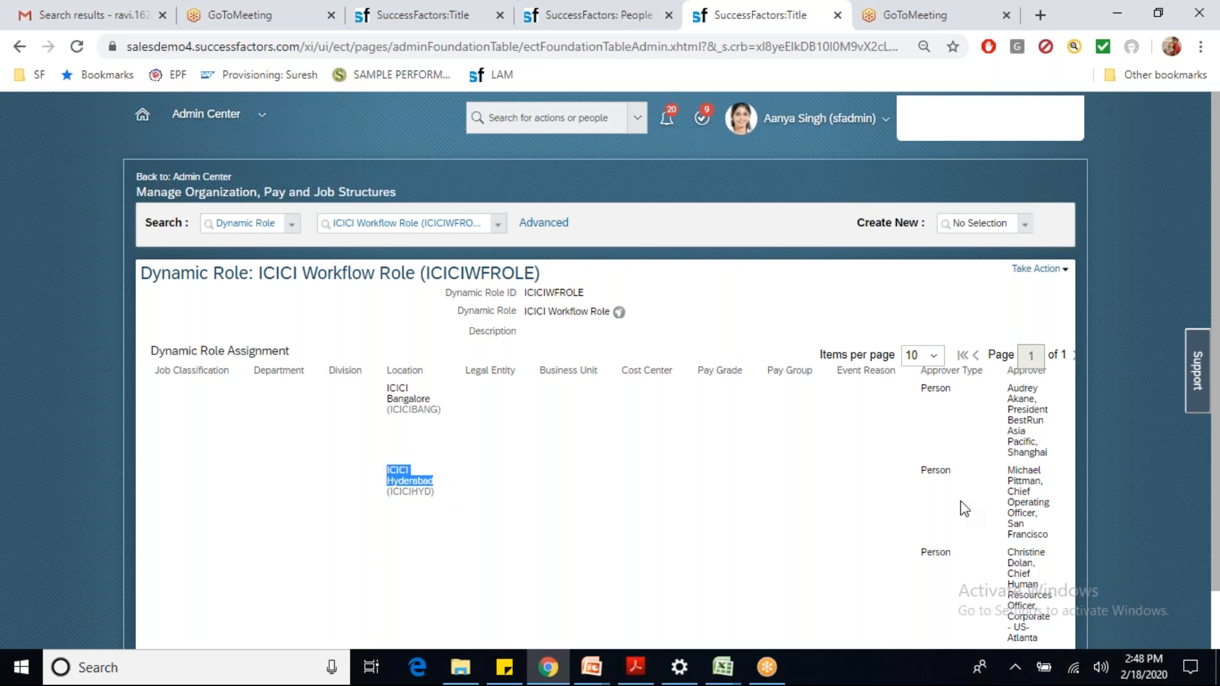
drag(1009, 471, 1049, 496)
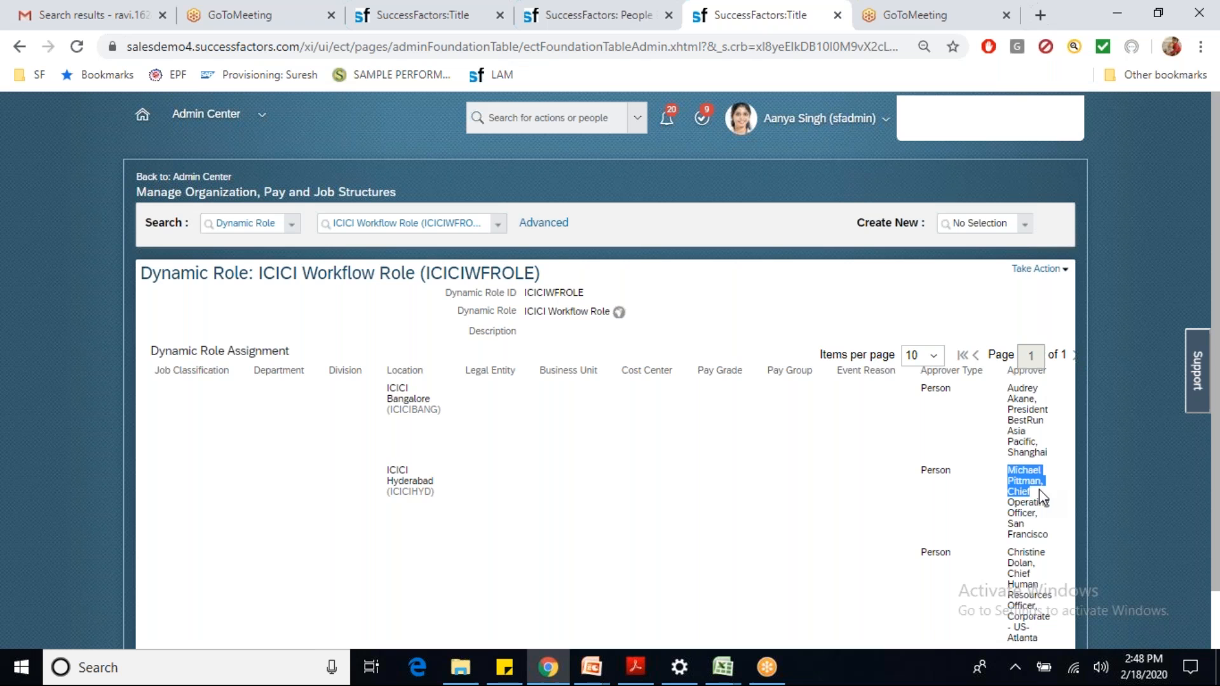
drag(385, 384, 436, 407)
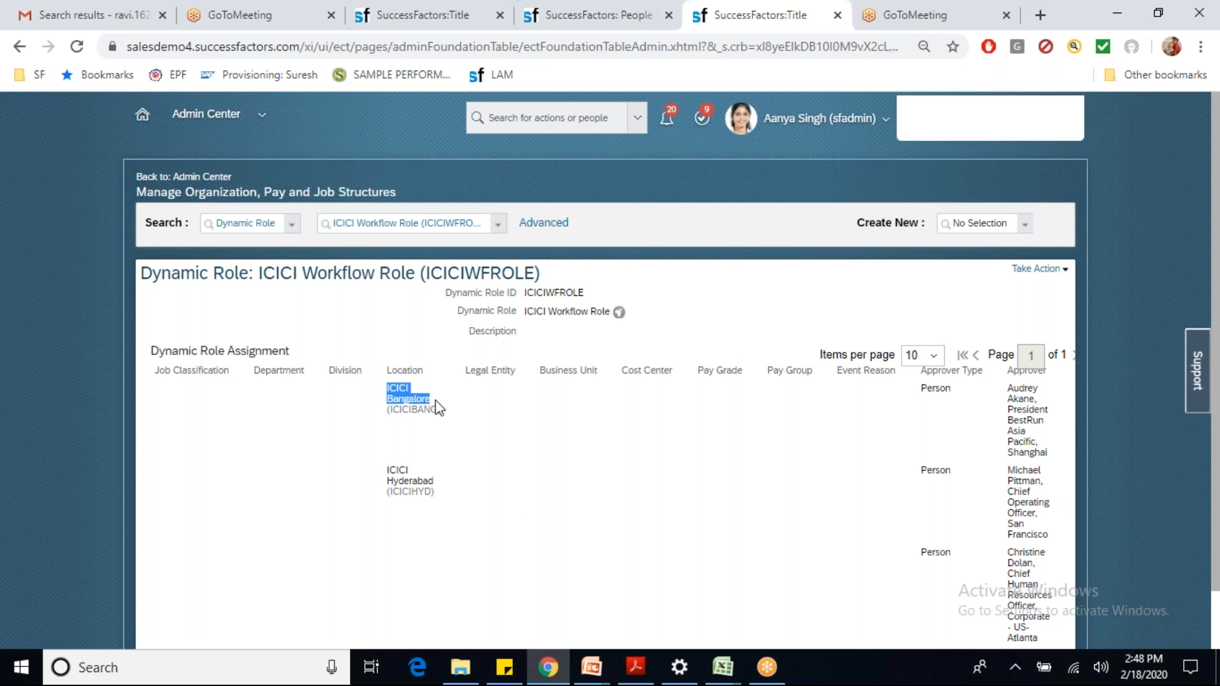
drag(1006, 389, 1042, 390)
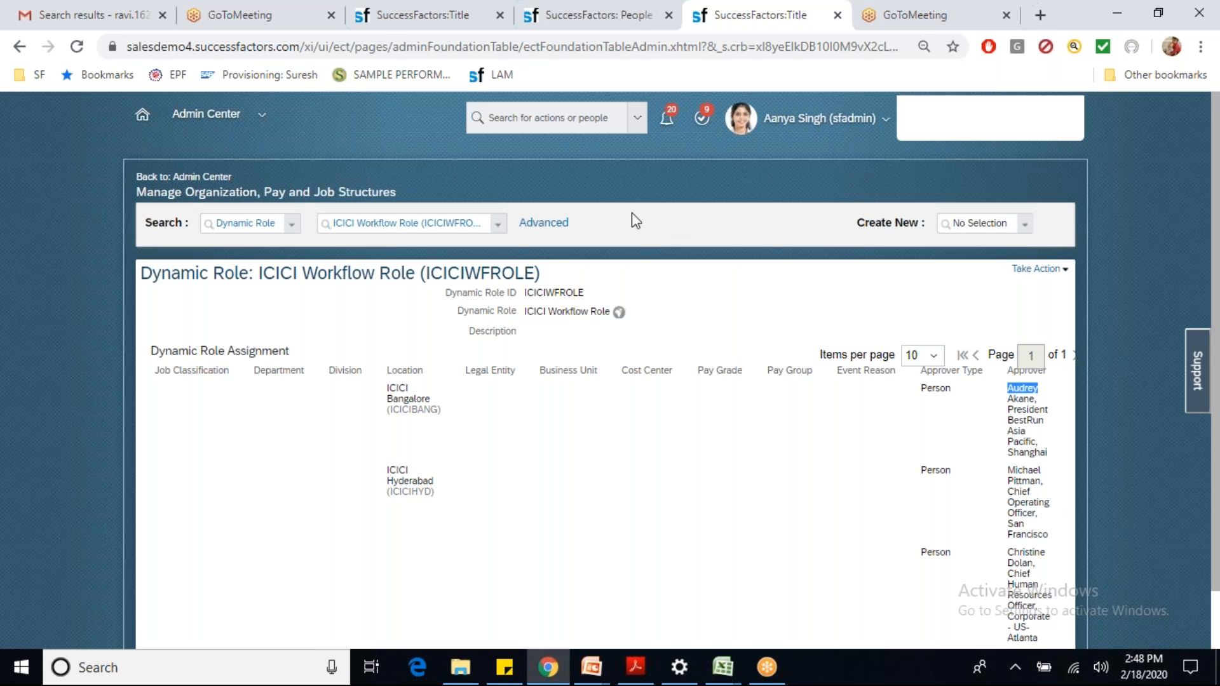
click(384, 19)
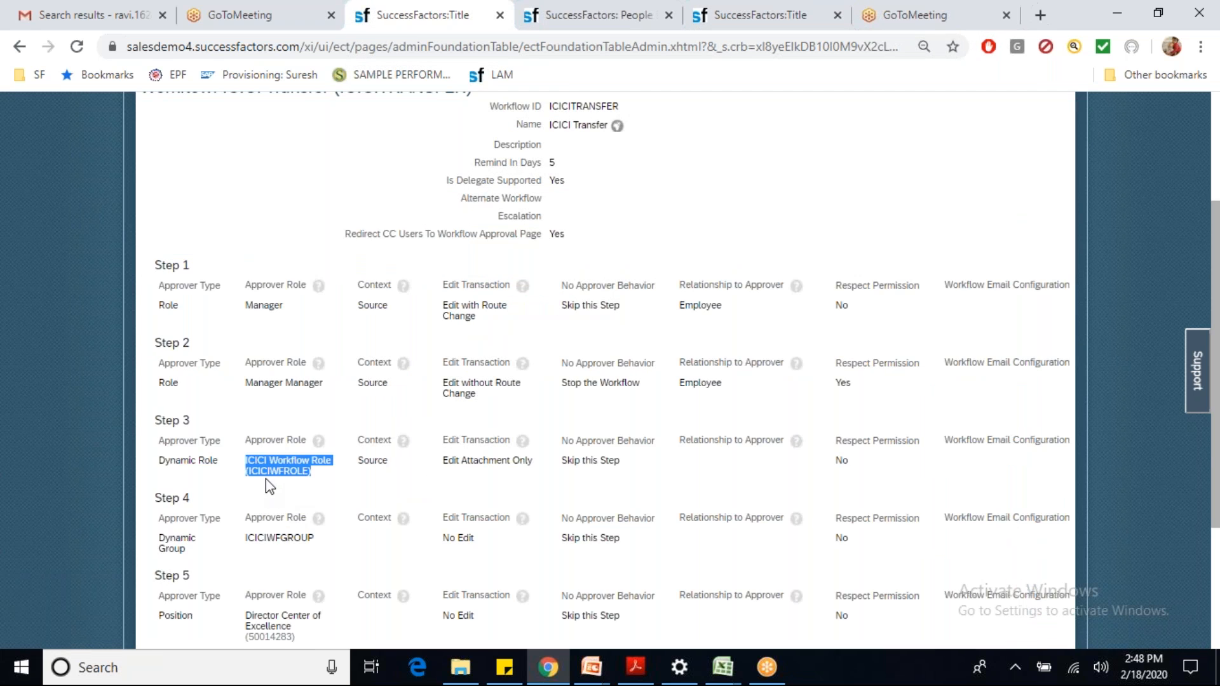
Step: Match the fourth approver and executive assistant against Step 4's ICICIWFGROUP approver
click(557, 28)
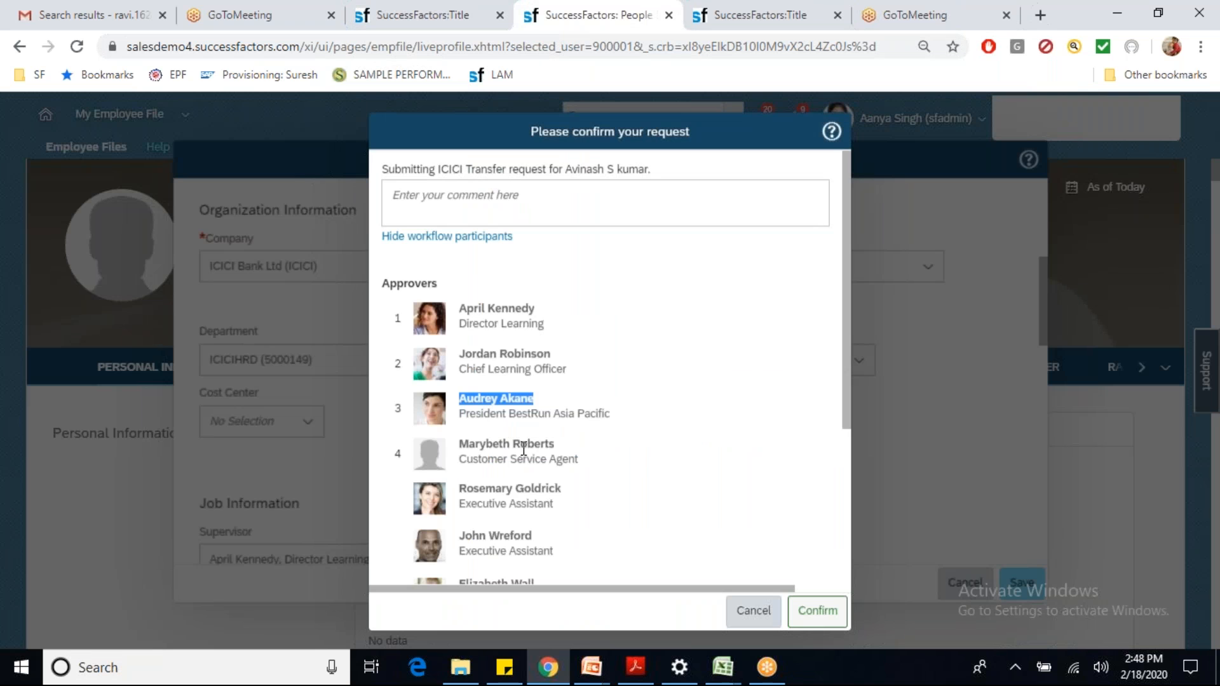
drag(848, 416, 851, 491)
drag(458, 327, 534, 333)
drag(461, 364, 494, 411)
click(493, 412)
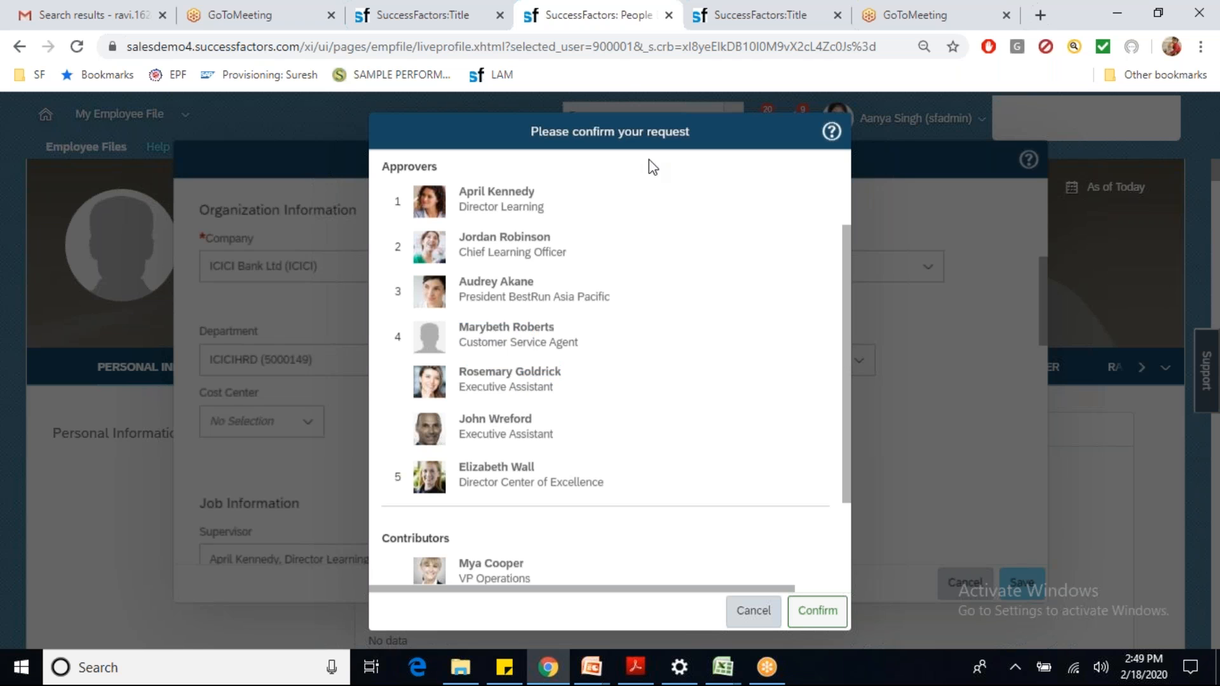
click(389, 27)
drag(245, 539, 339, 551)
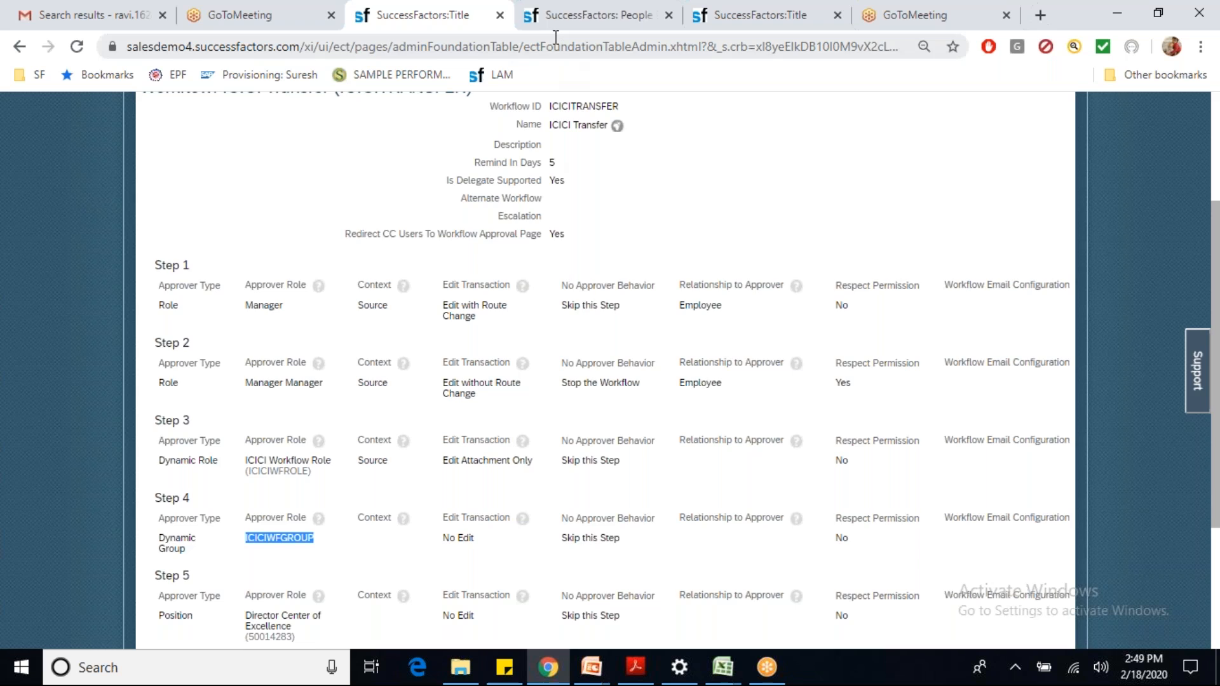
Step: Review the CC list and confirm the ICICI Transfer request
click(544, 20)
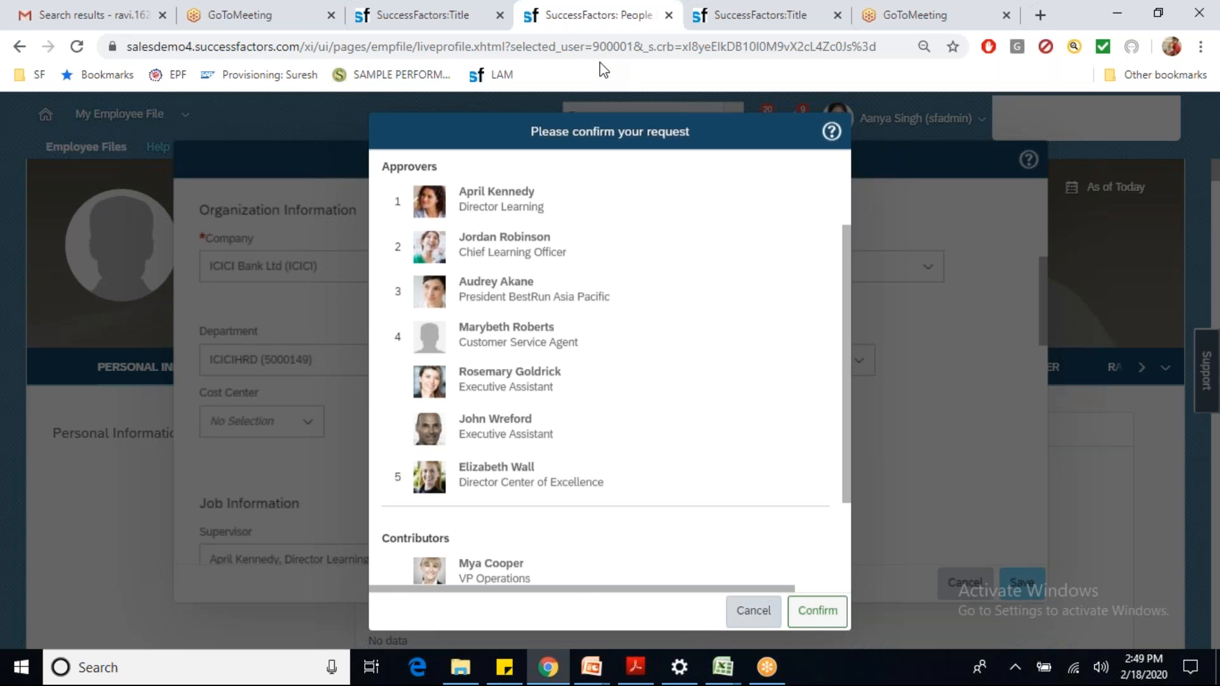
click(397, 22)
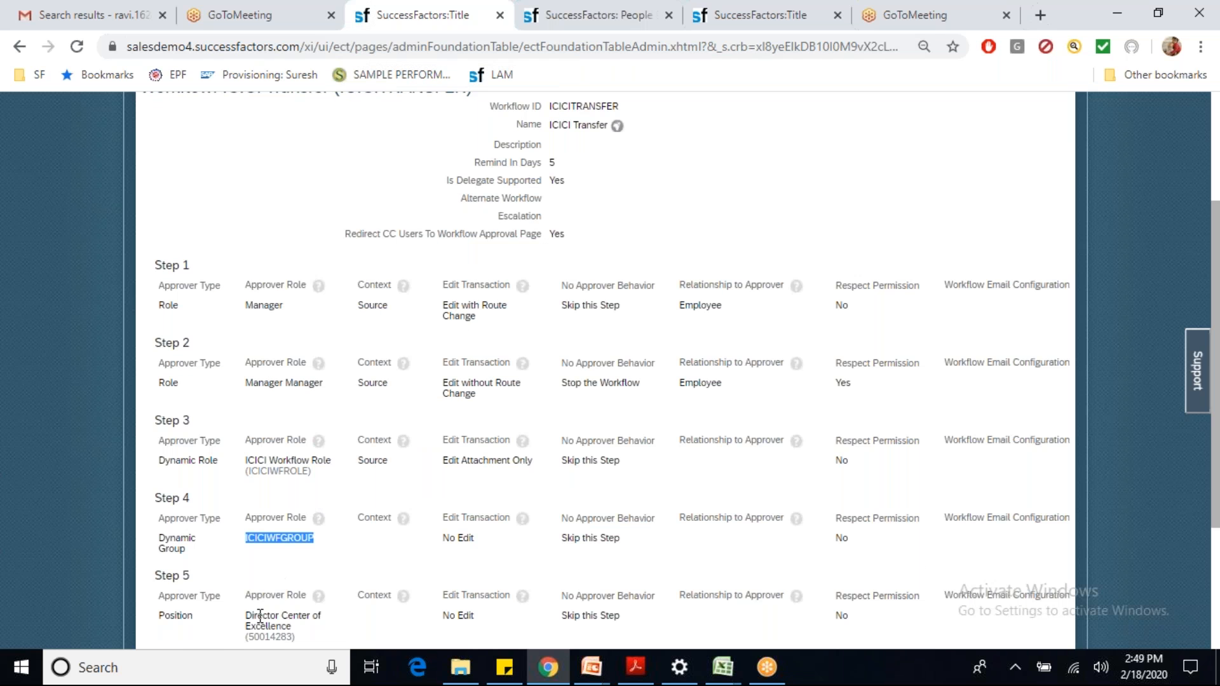
click(563, 27)
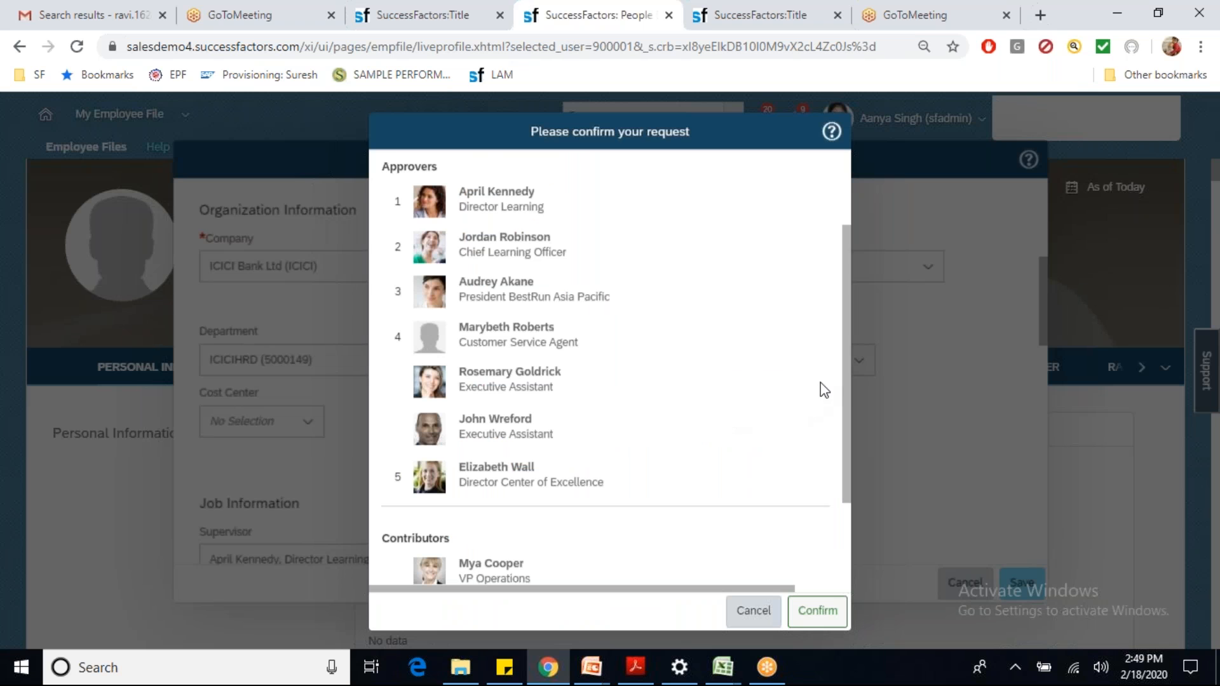
drag(846, 392, 853, 483)
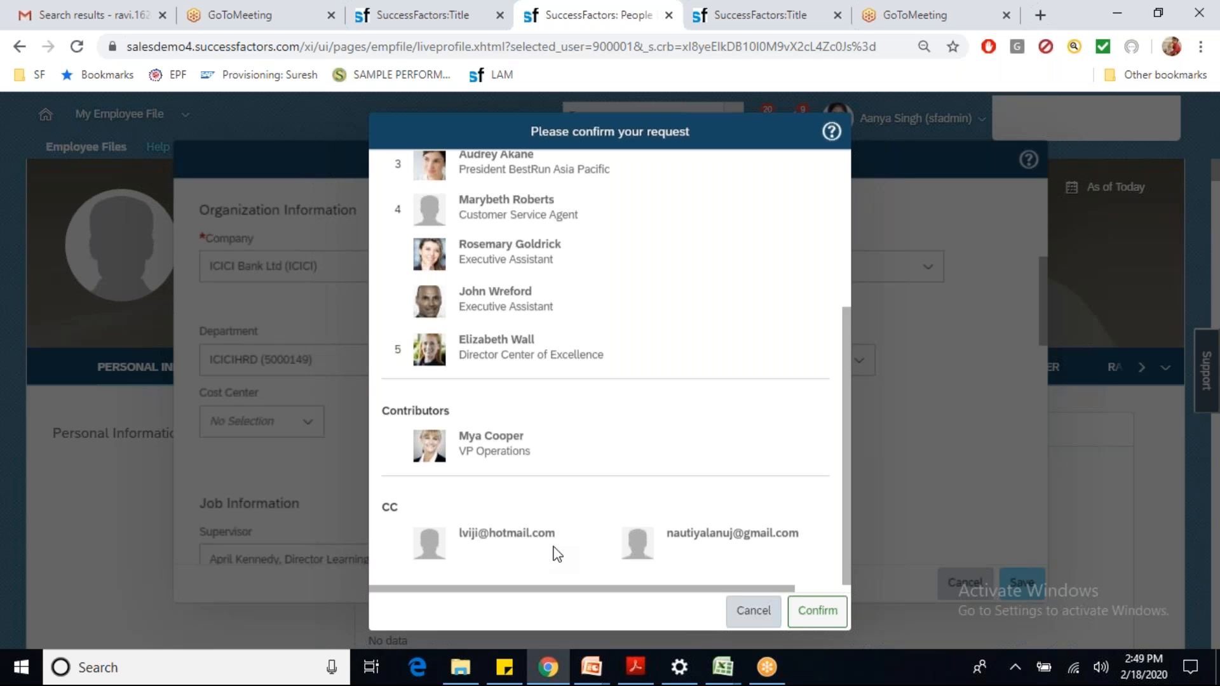
click(807, 617)
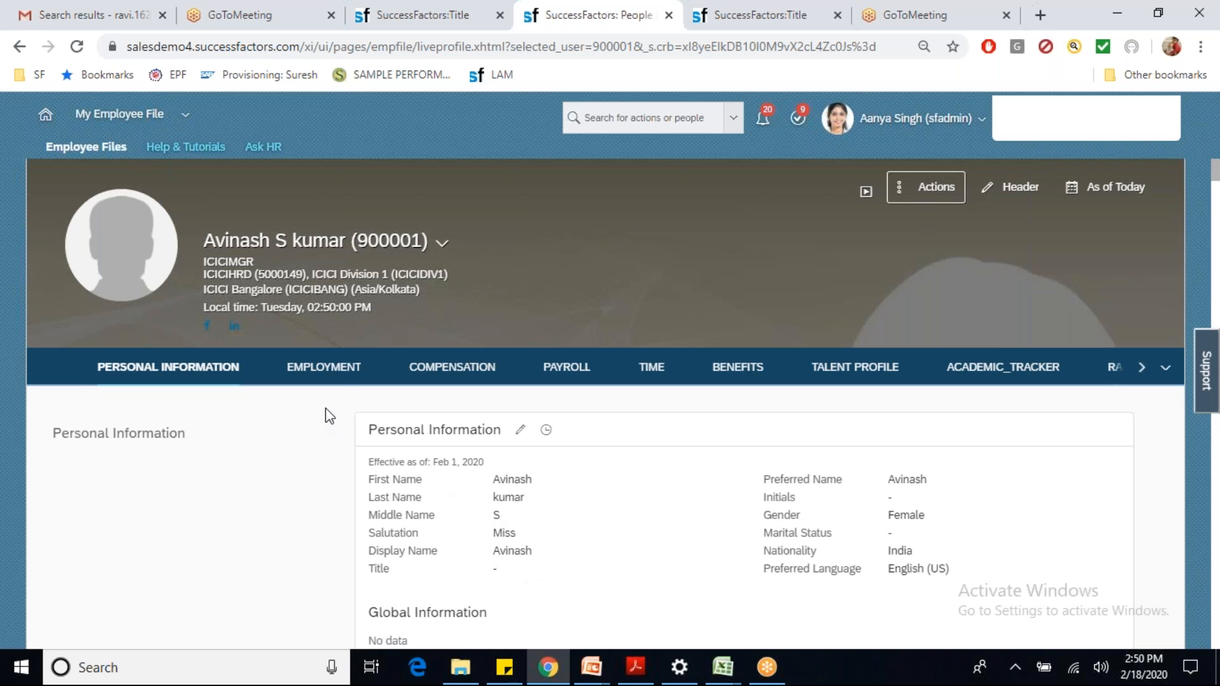
Step: Check the Employment section's Feb 1, 2020 effective date and the Job Information supervisor
click(334, 370)
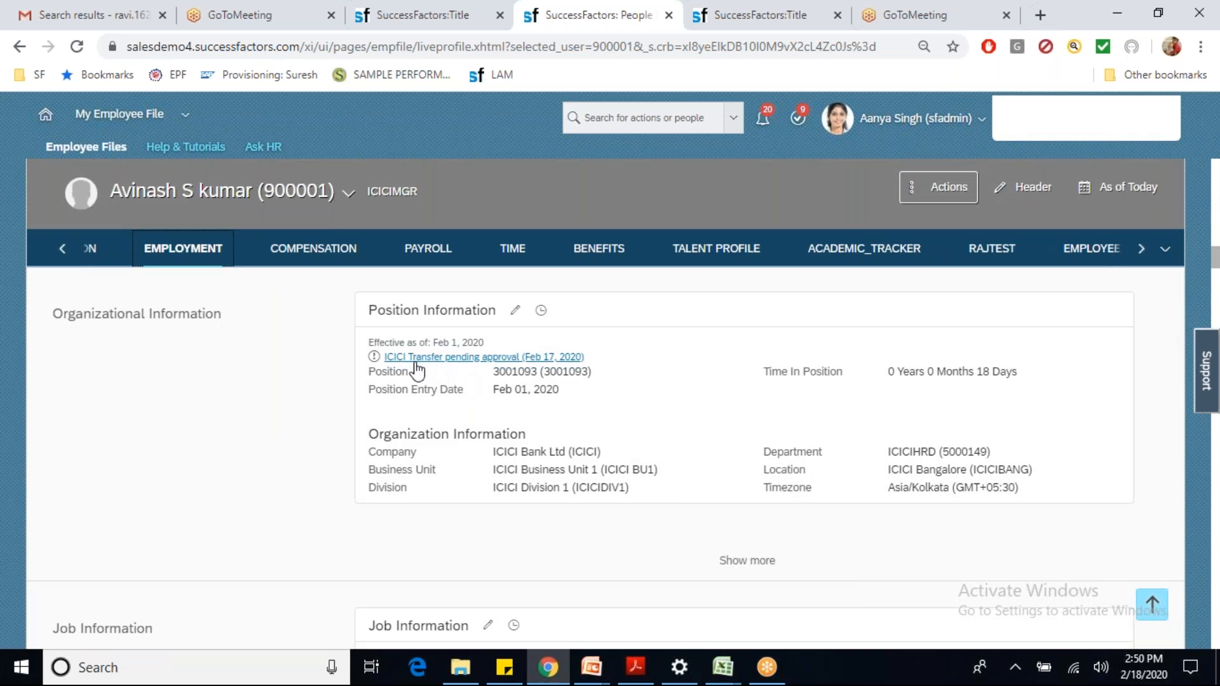
drag(370, 342, 485, 344)
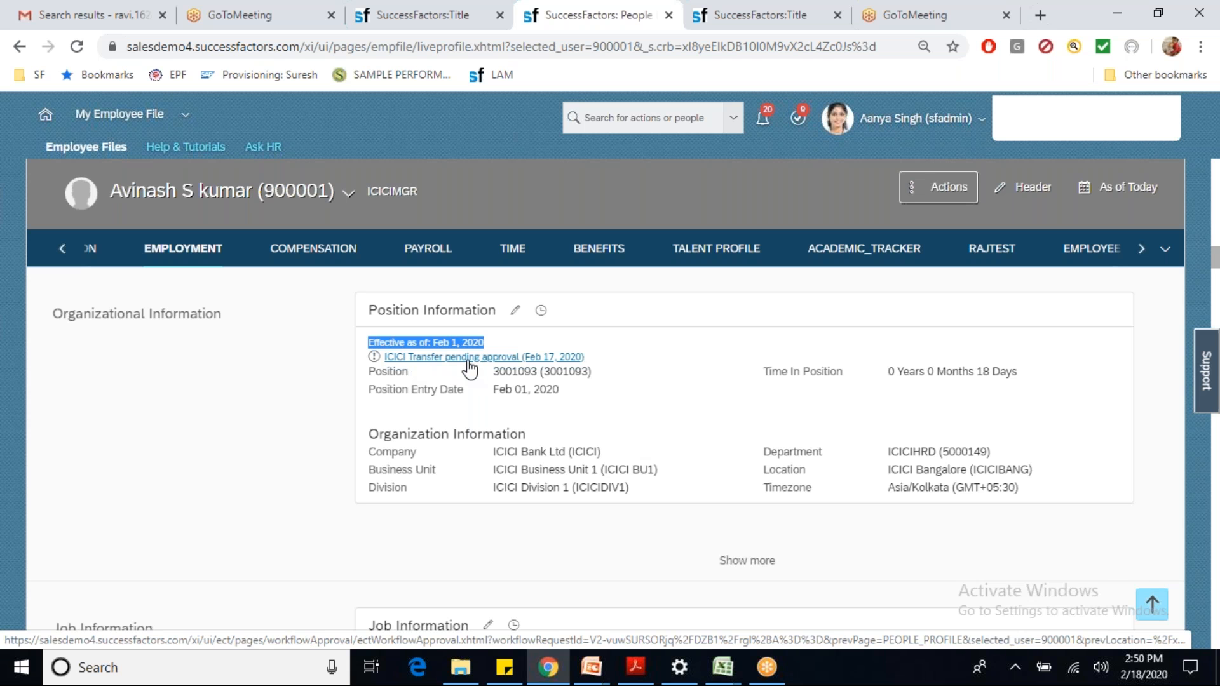
drag(1216, 262, 1217, 256)
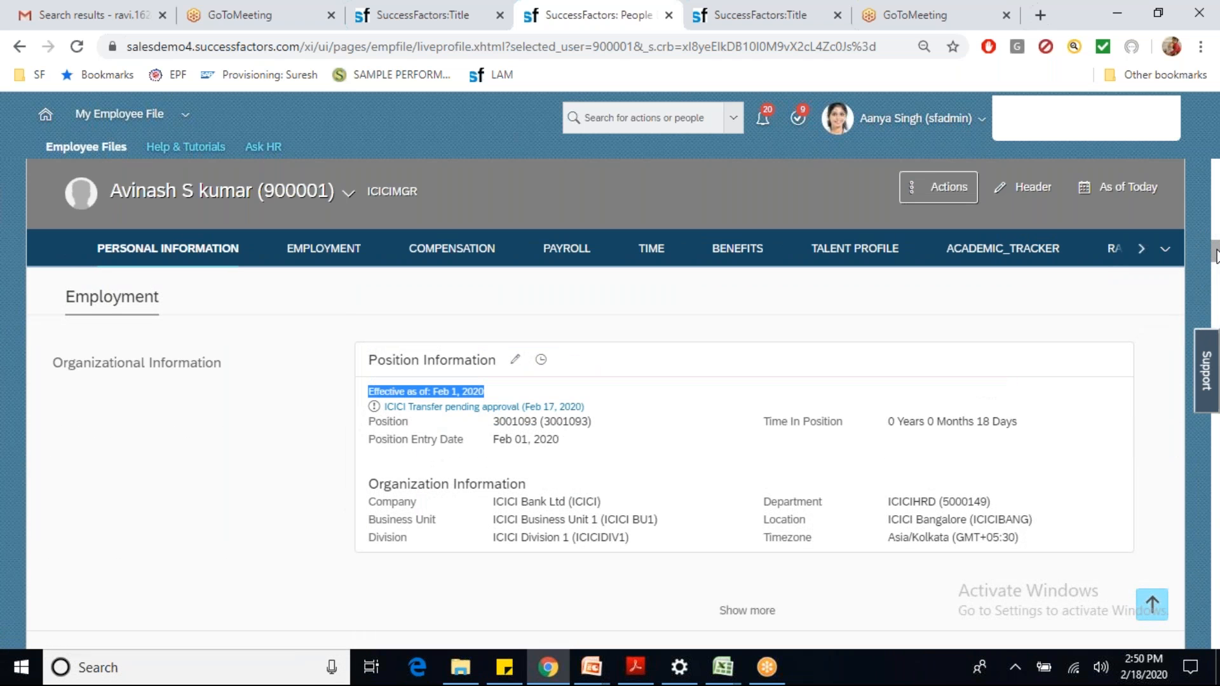
drag(1216, 255, 1216, 251)
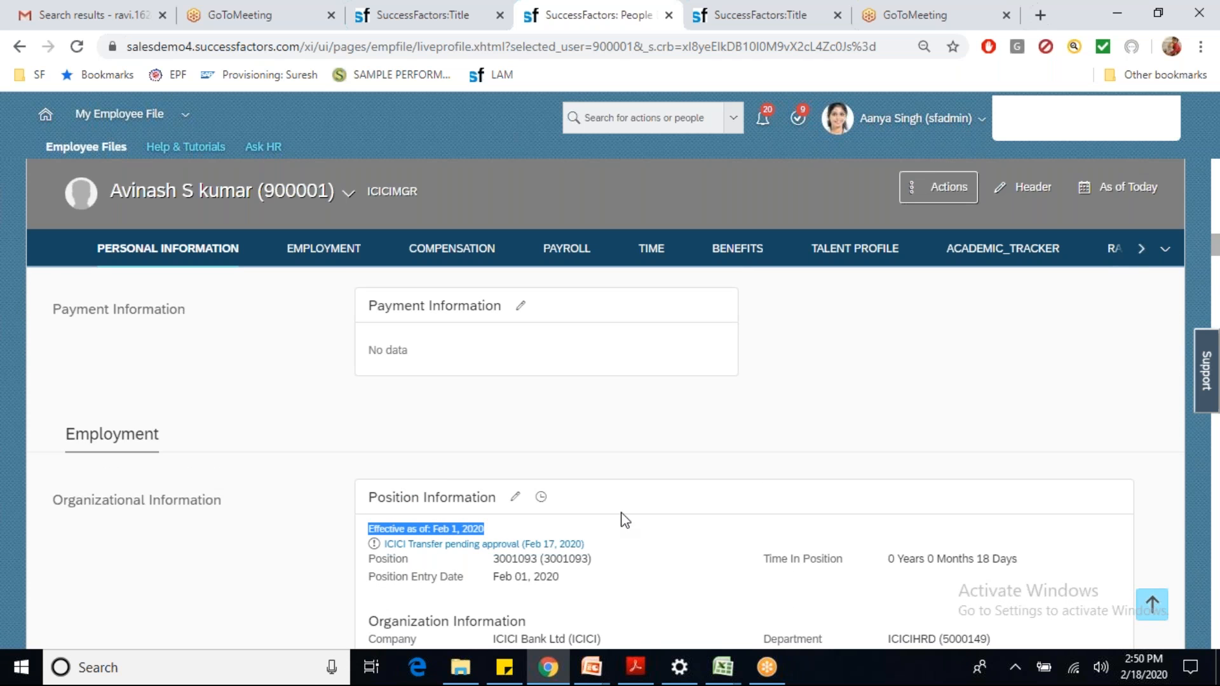
click(1215, 280)
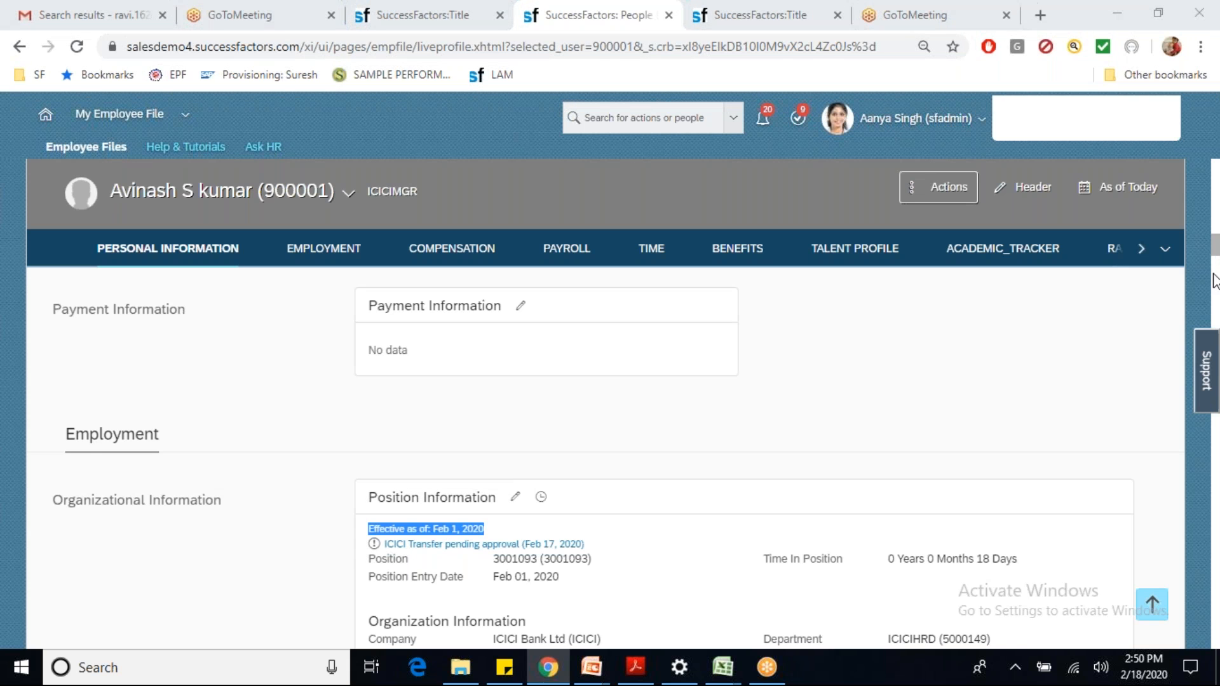
drag(487, 477, 410, 477)
key(ctrl+c)
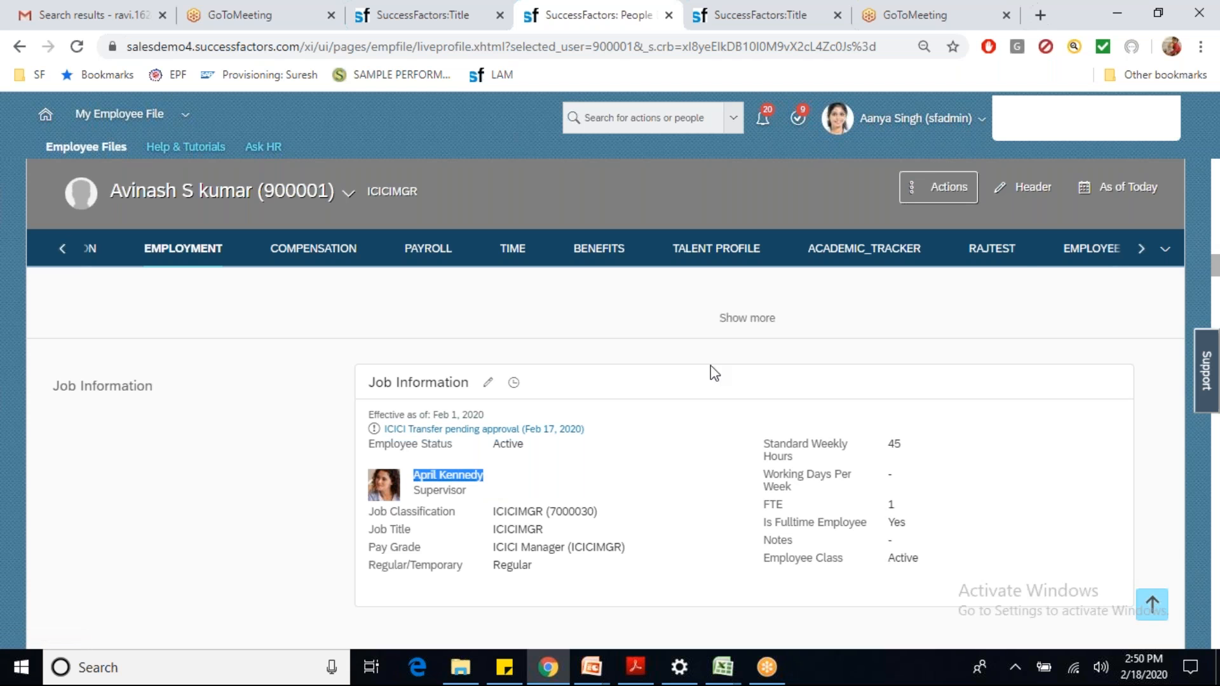
click(903, 116)
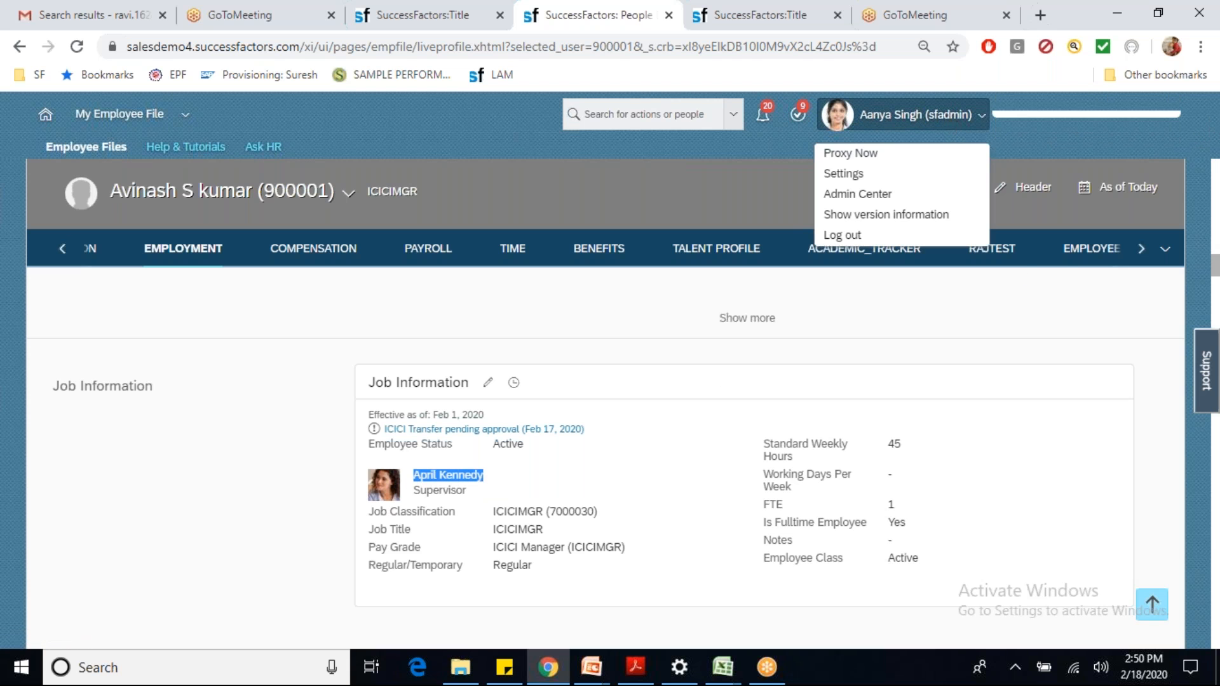
Step: Proxy as the employee's supervisor
click(850, 154)
key(ctrl+v)
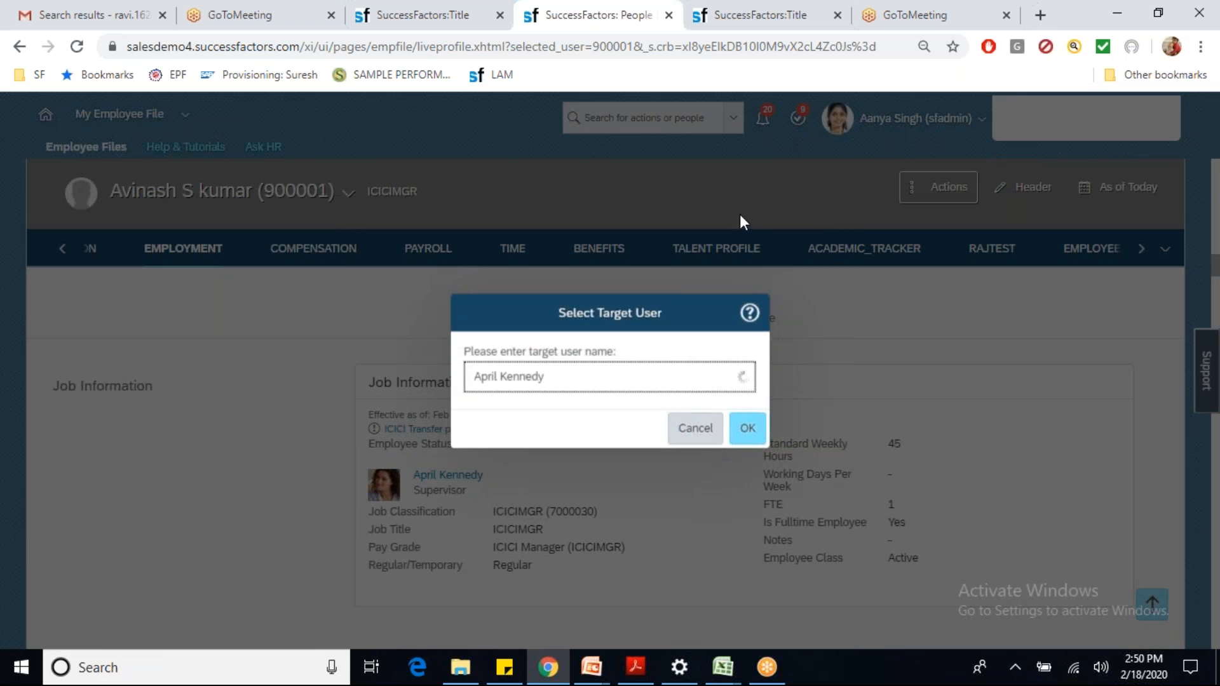
click(547, 412)
click(750, 429)
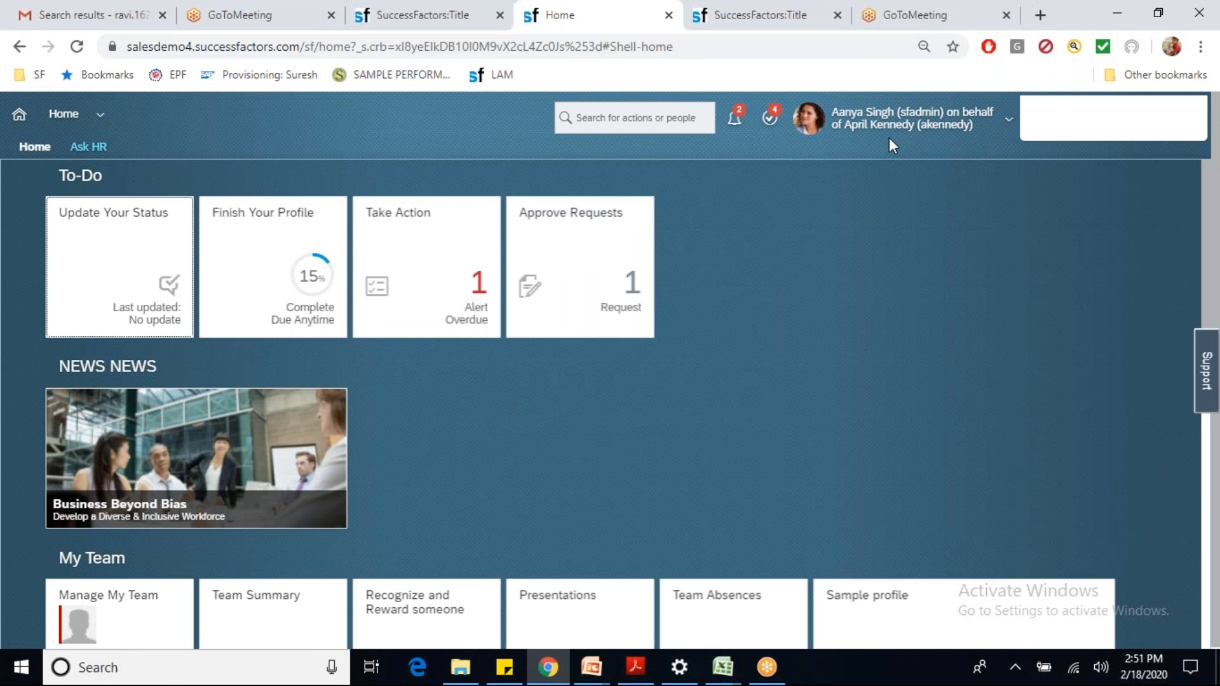
Step: Open the pending ICICI Transfer request from Approve Requests
click(610, 295)
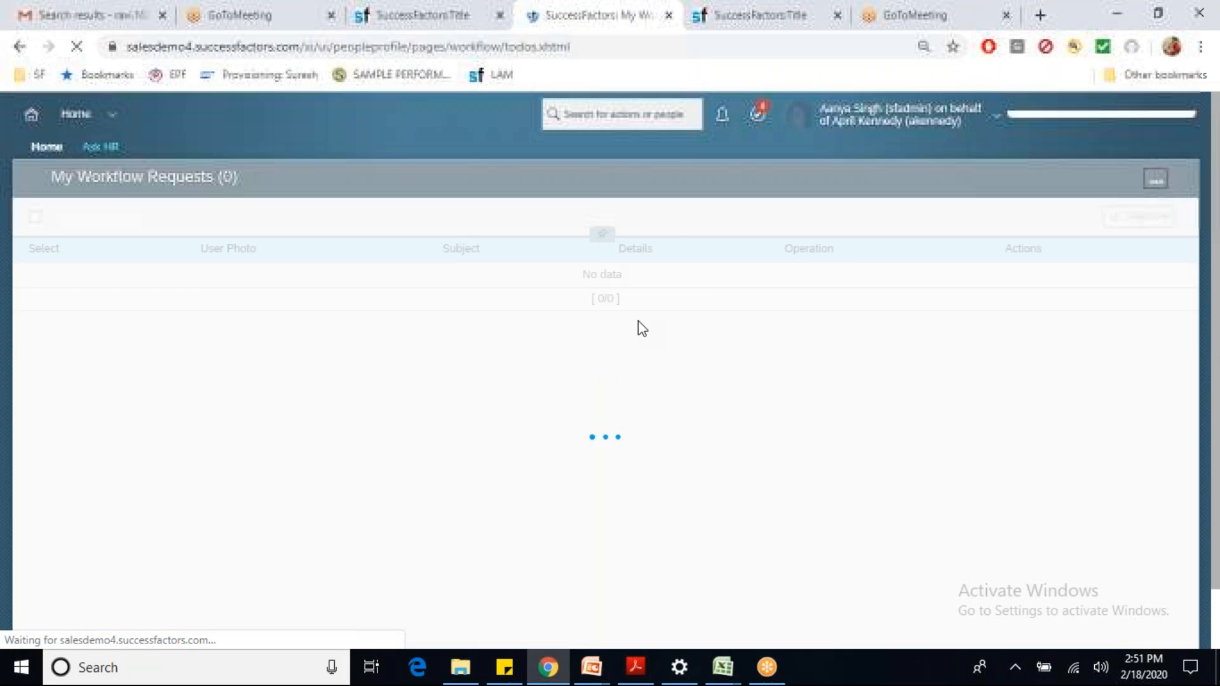
click(282, 277)
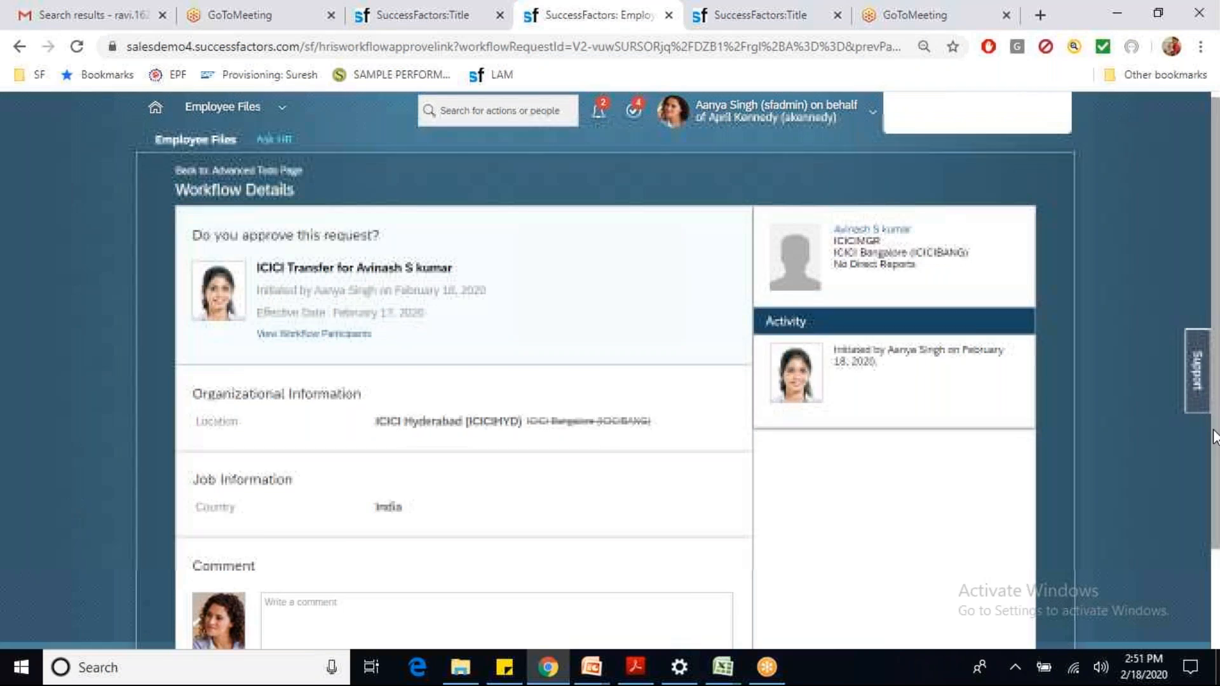
scroll(1214, 422, down, 2)
Step: Post a comment, then check the workflow's Is Delegate Supported and Step 1 Edit with Route Change settings
click(325, 489)
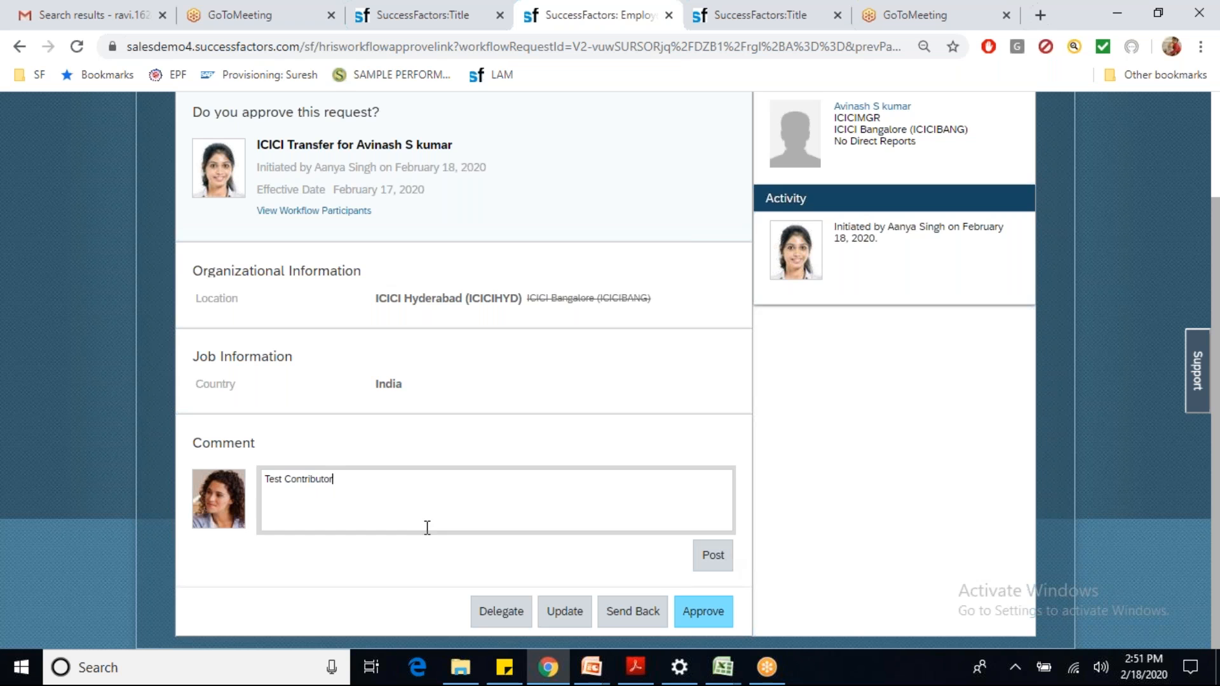
click(713, 558)
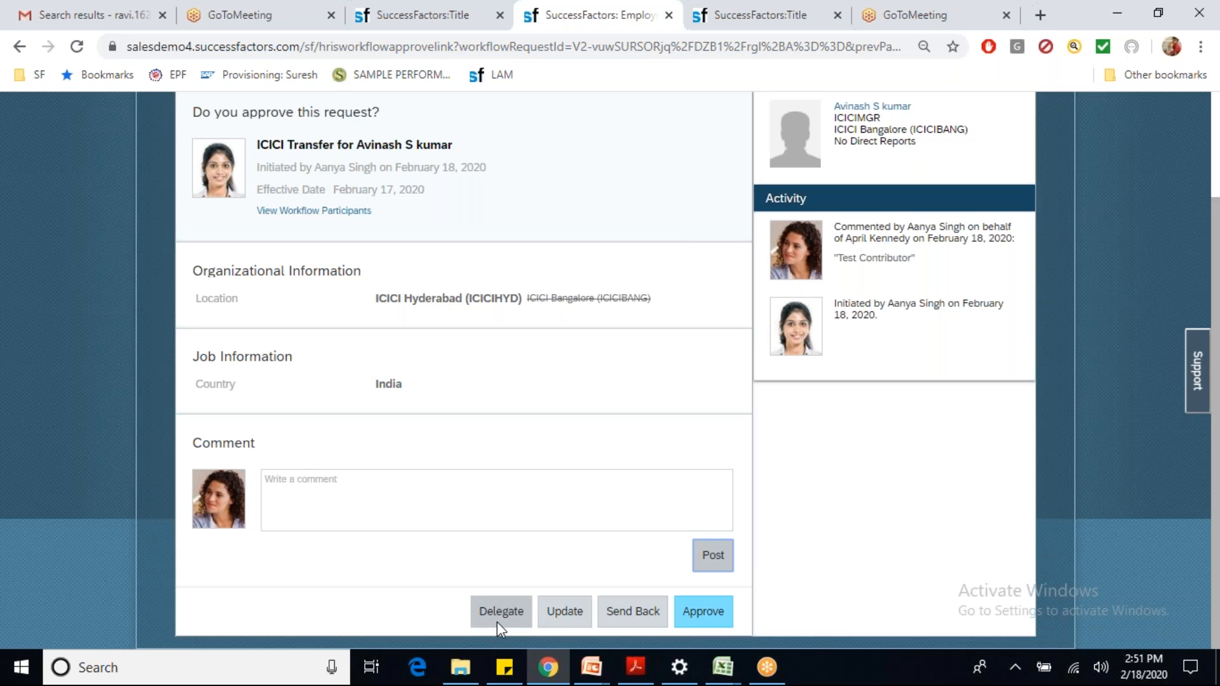
click(394, 19)
click(438, 187)
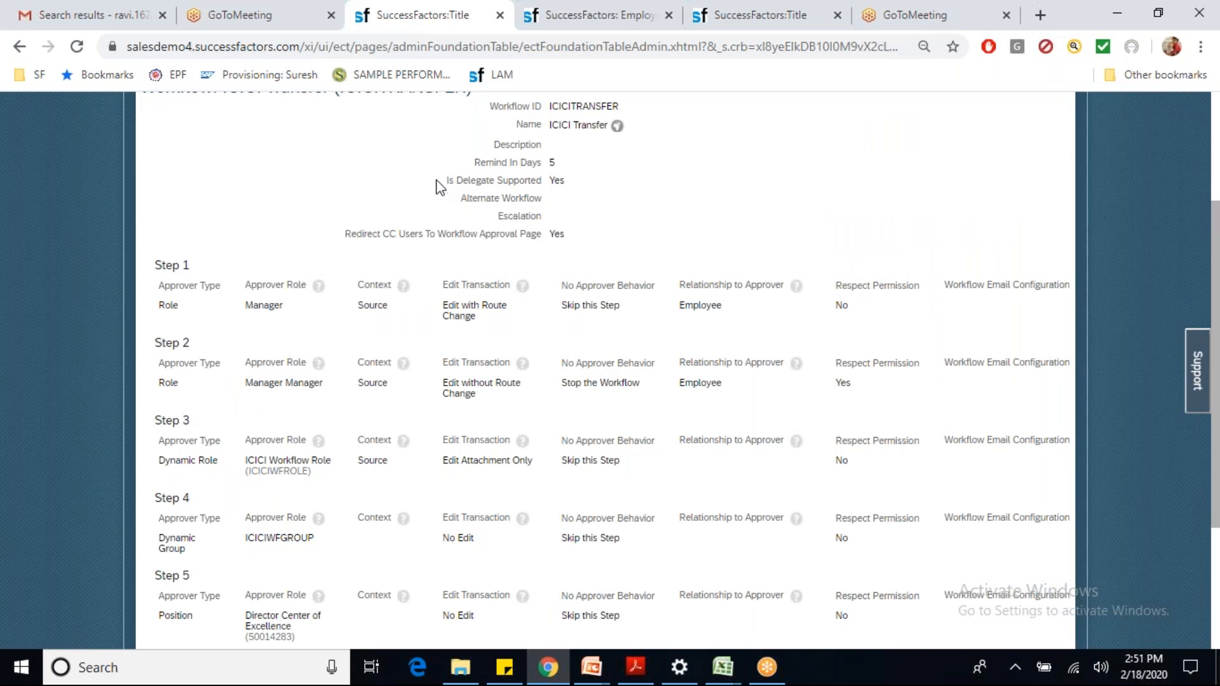
drag(437, 187, 574, 183)
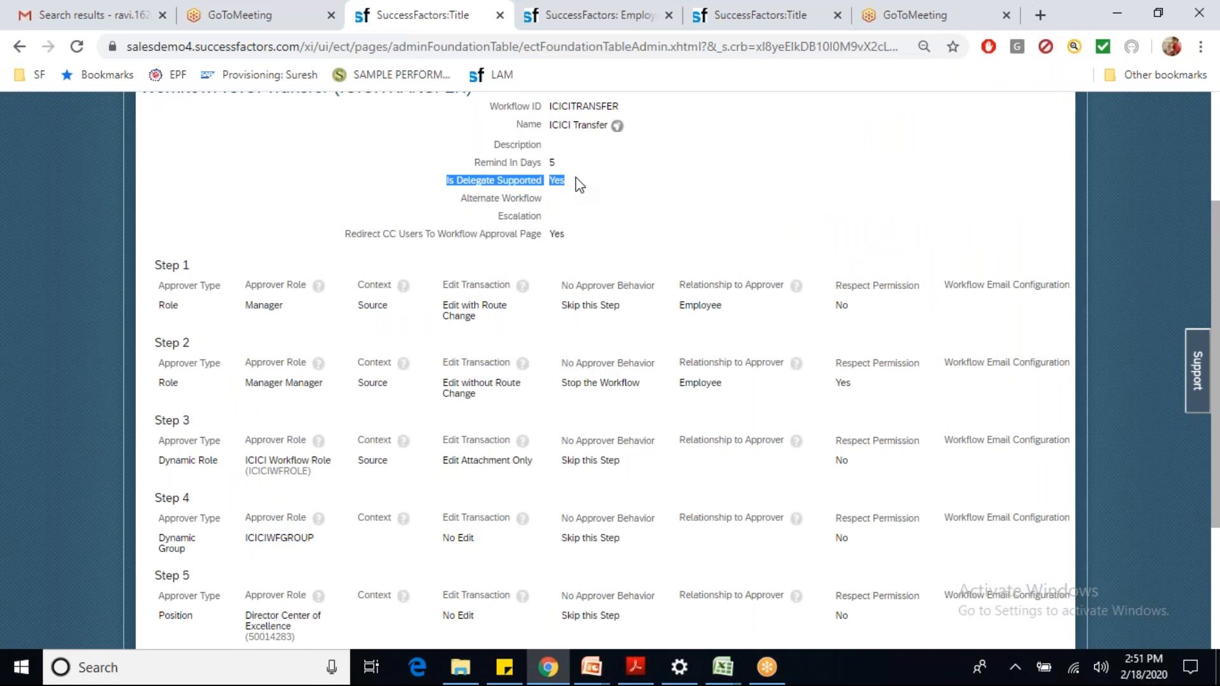
click(609, 28)
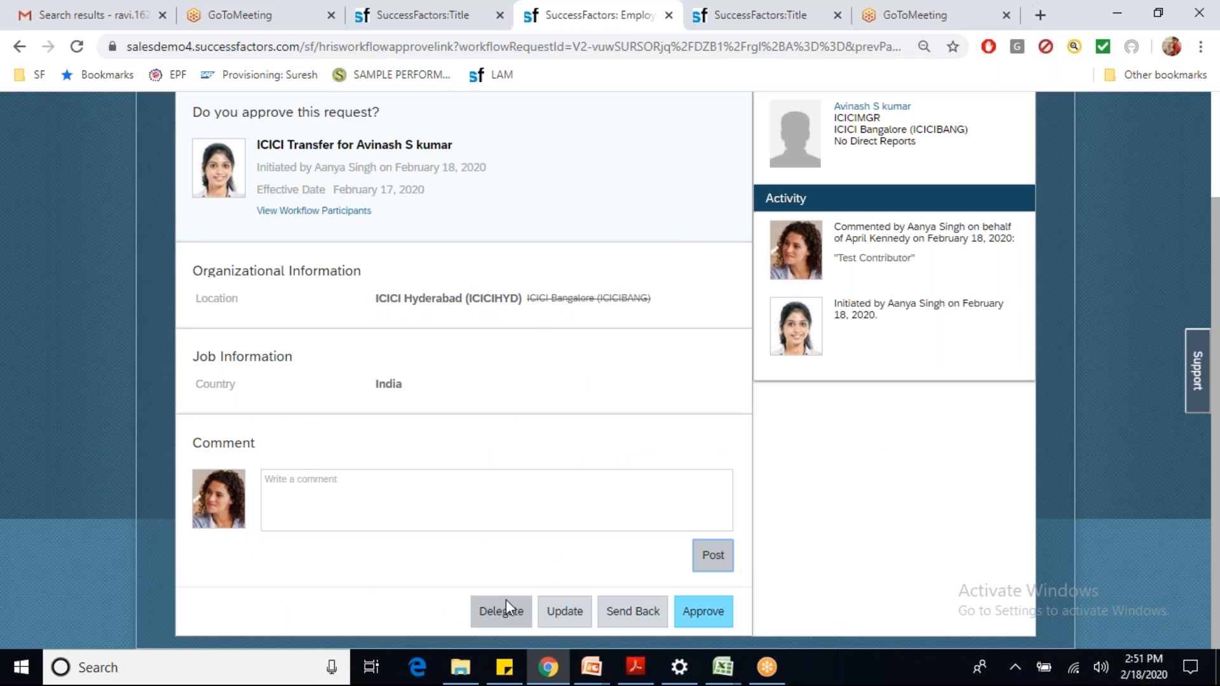
click(398, 18)
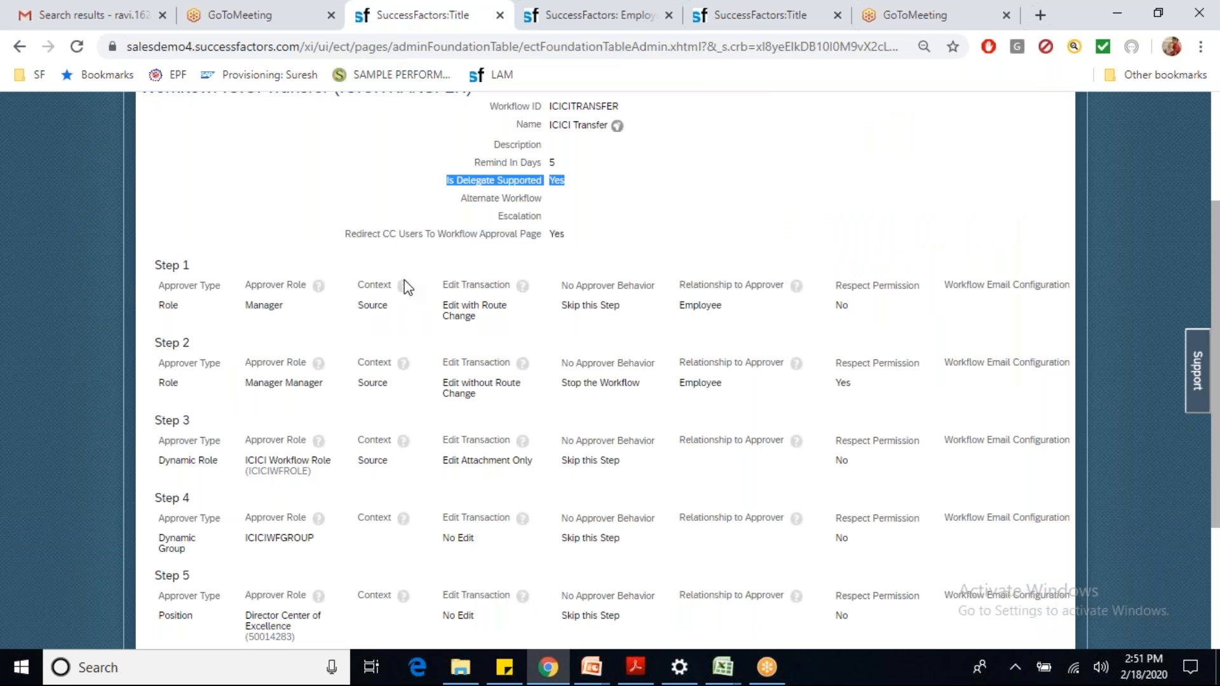
mouse_move(440, 307)
mouse_down()
mouse_move(479, 320)
mouse_move(443, 305)
mouse_up()
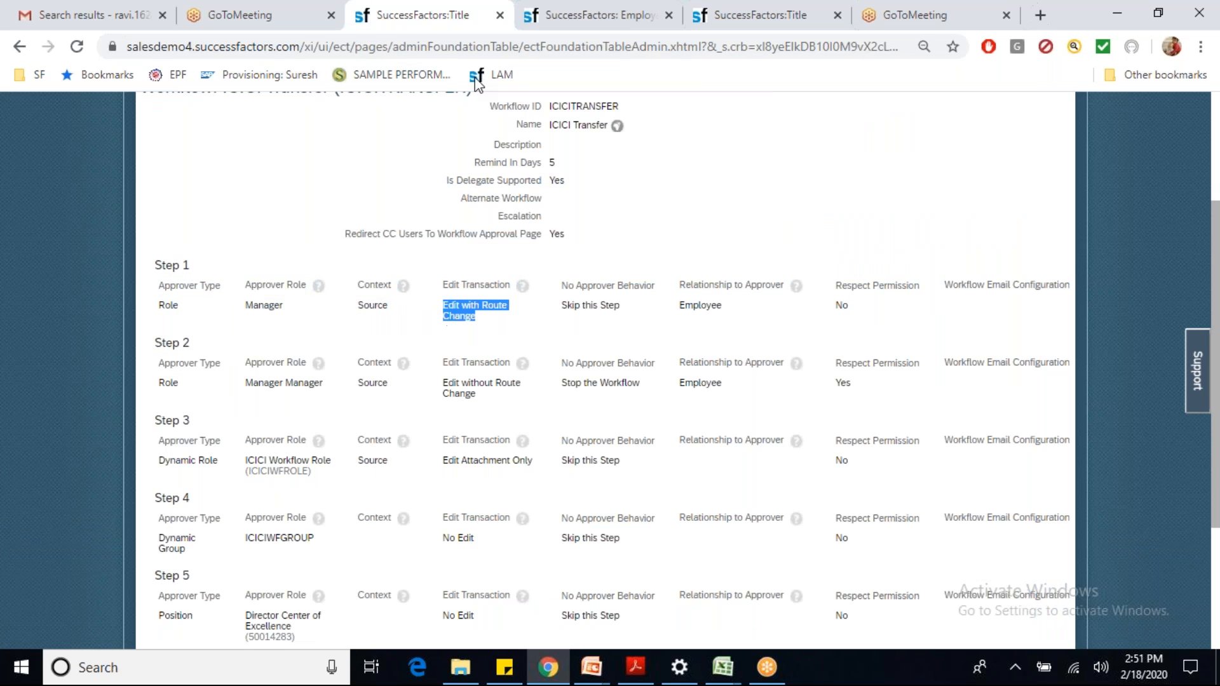
click(543, 19)
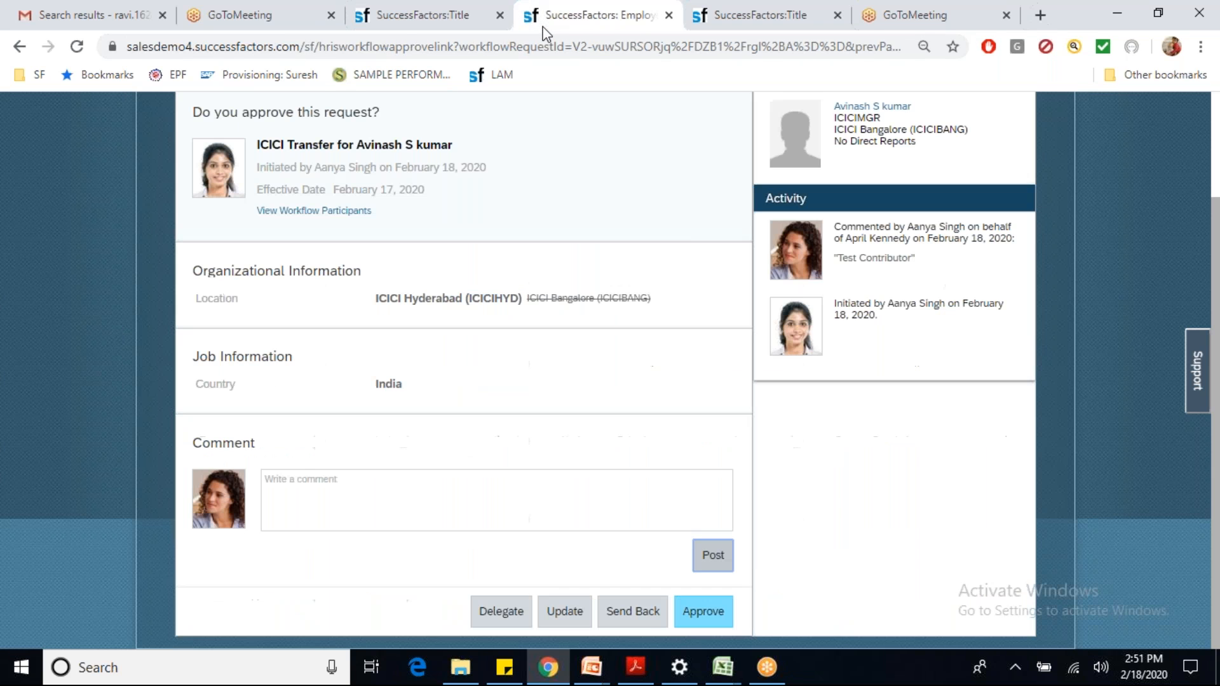
Step: Open Update, cancel without changes, and approve the ICICI Transfer request
click(563, 612)
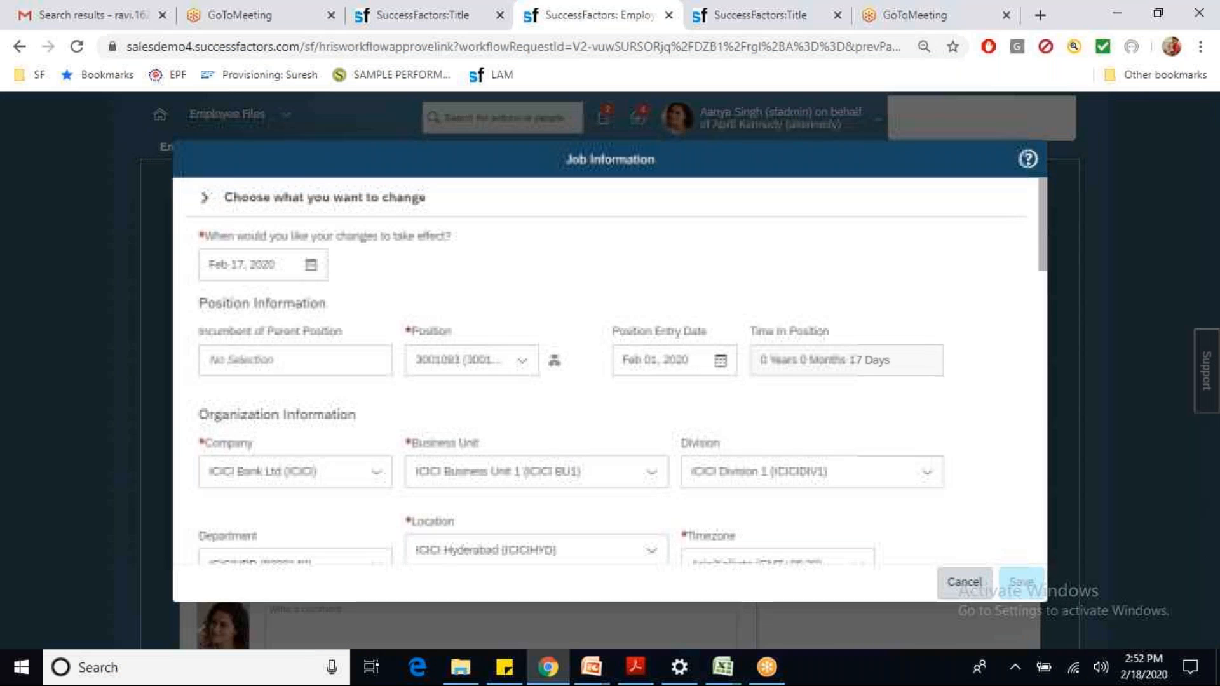
click(964, 582)
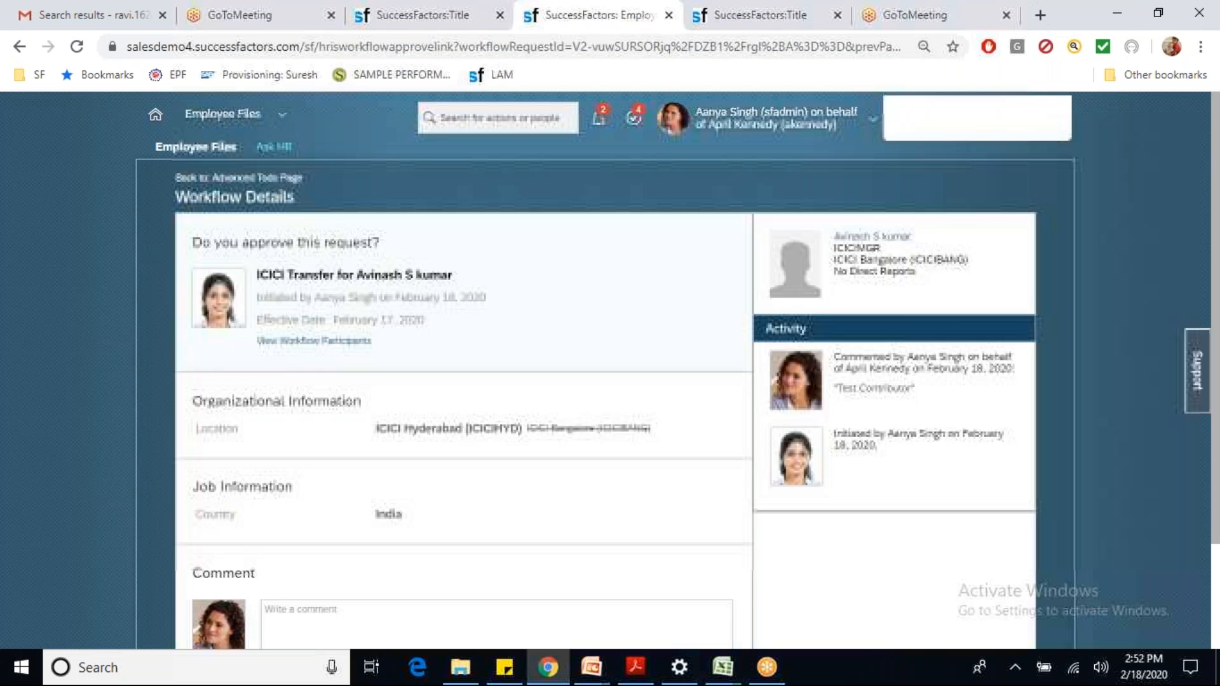
scroll(1215, 626, down, 3)
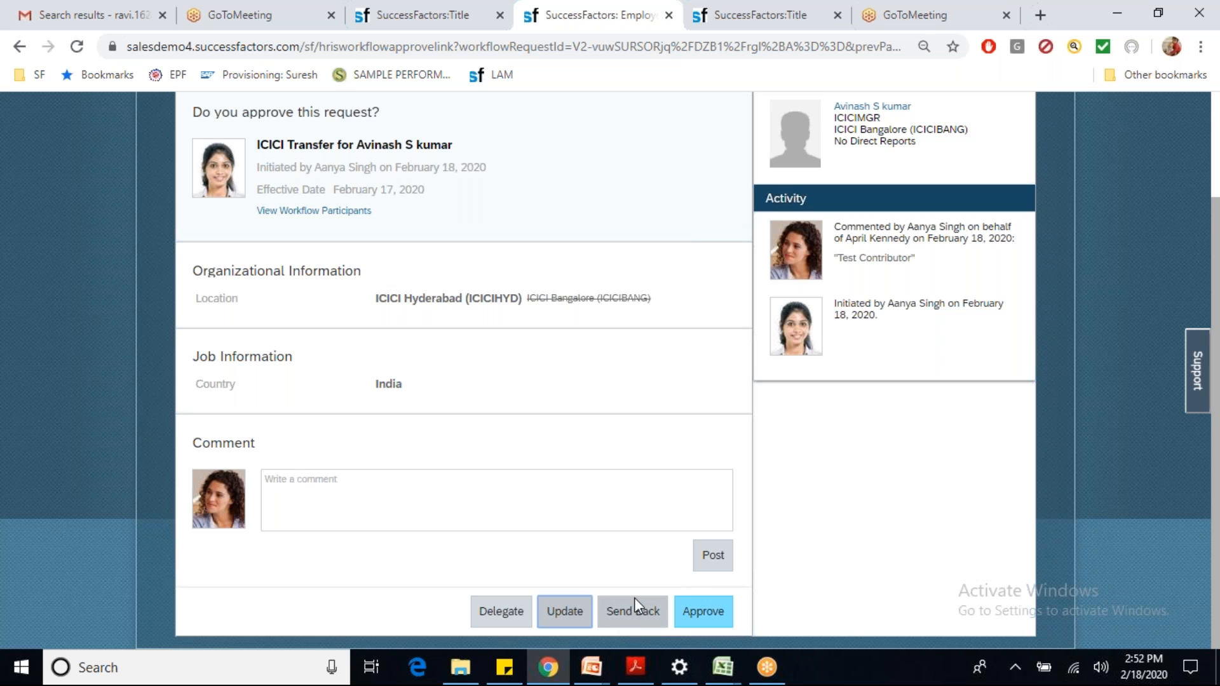
click(713, 613)
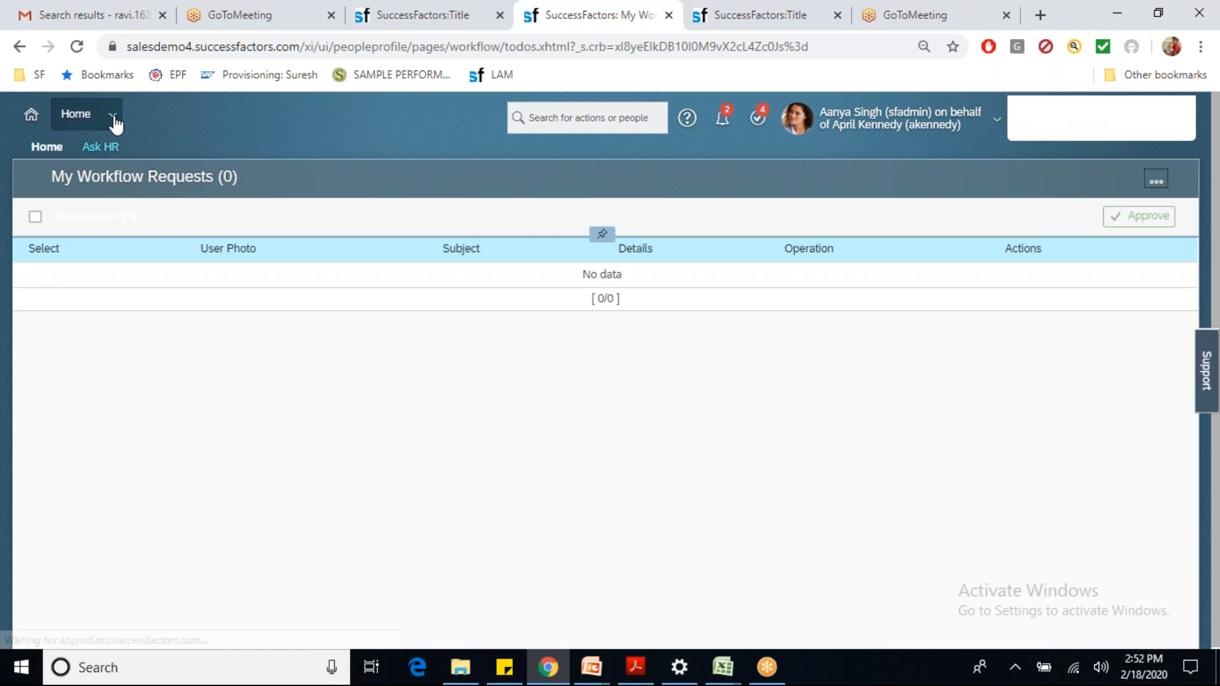
Step: From the Org Chart, proxy as the Chief Learning Officer and approve the ICICI Transfer request
click(113, 117)
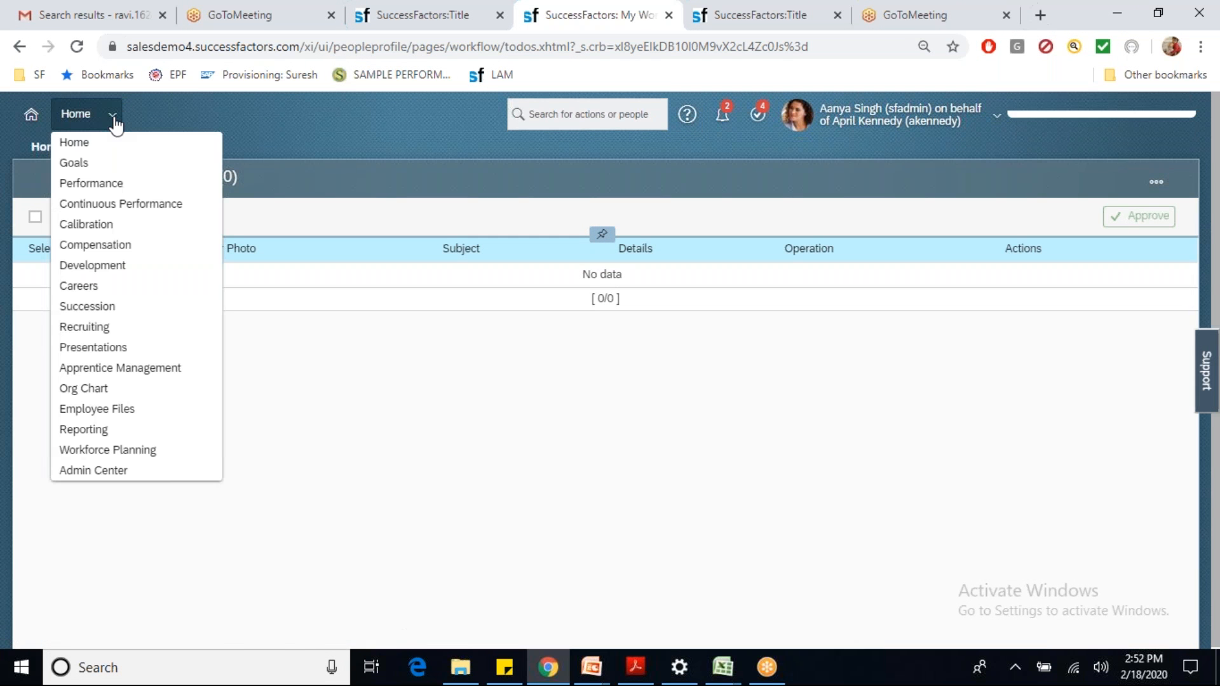
click(94, 389)
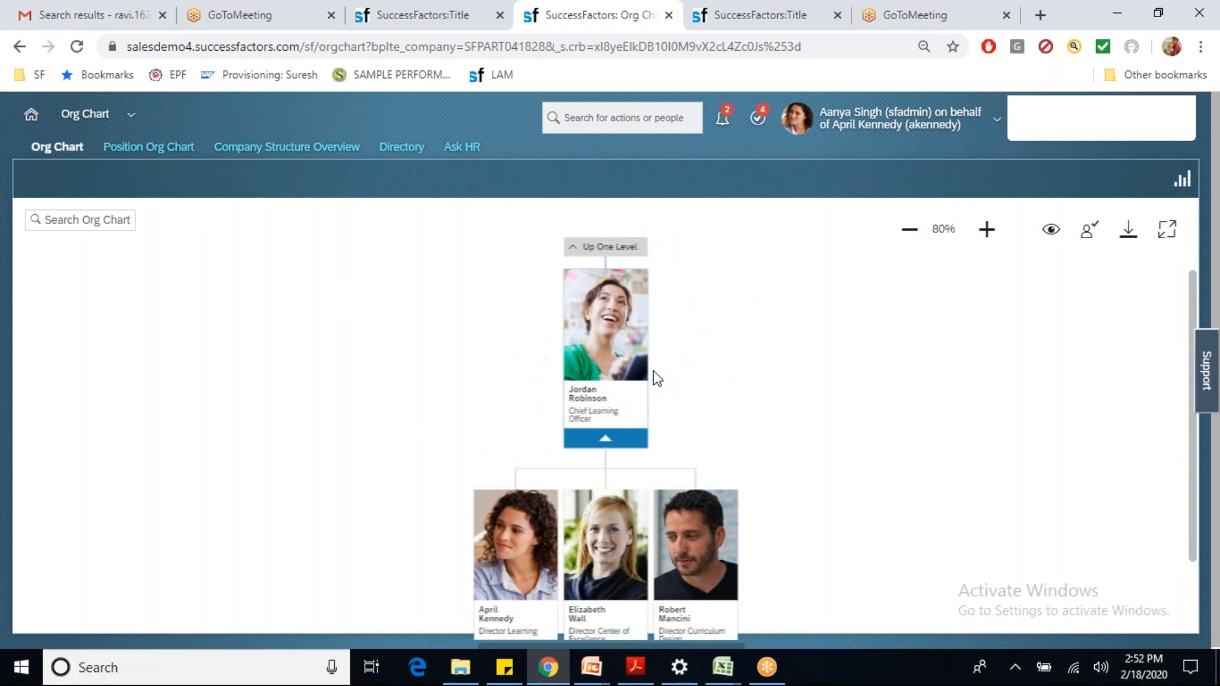
click(871, 125)
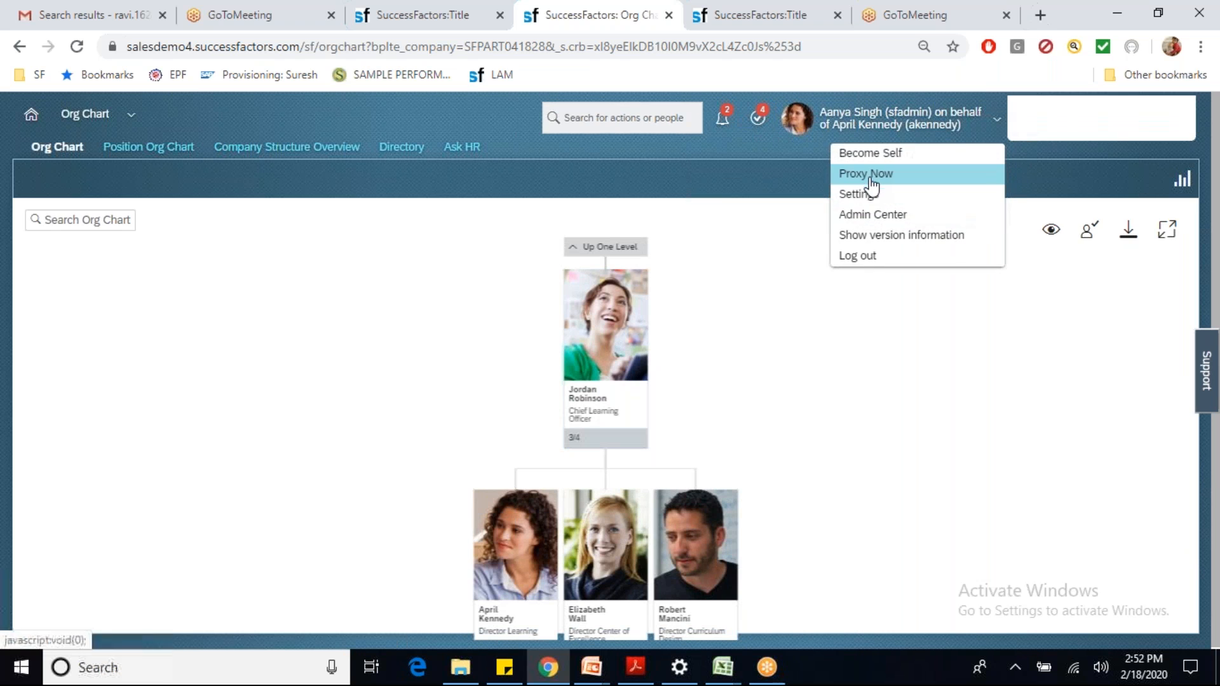
click(873, 181)
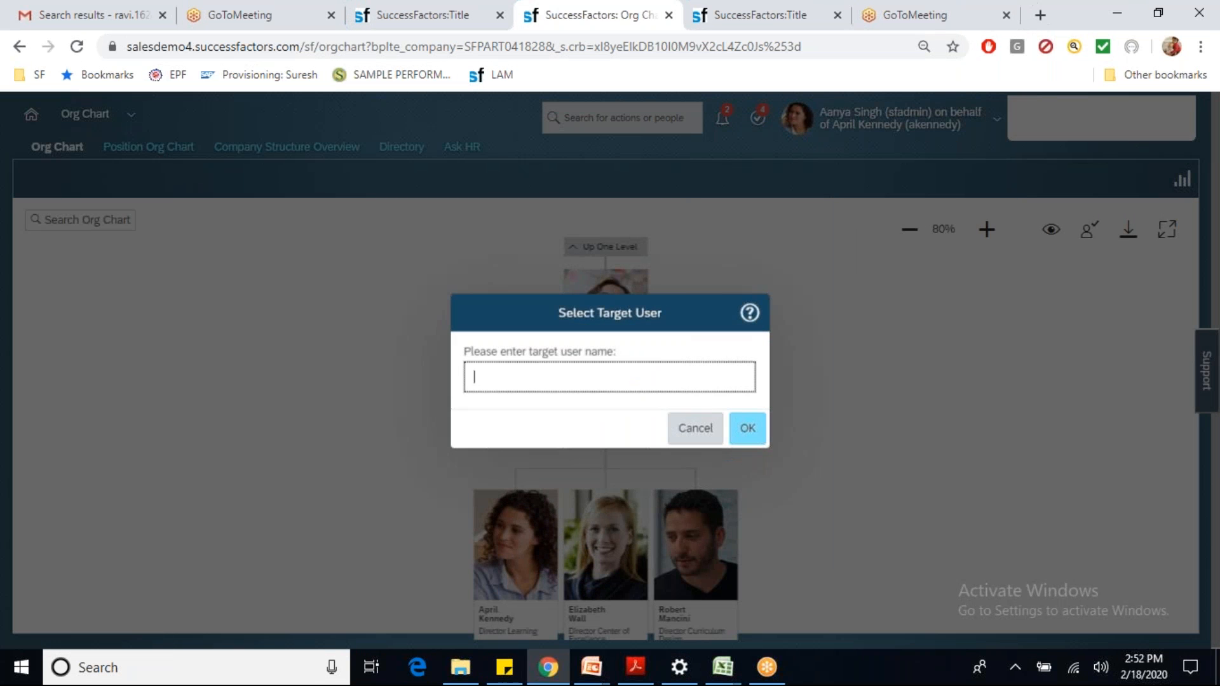
click(571, 425)
click(747, 430)
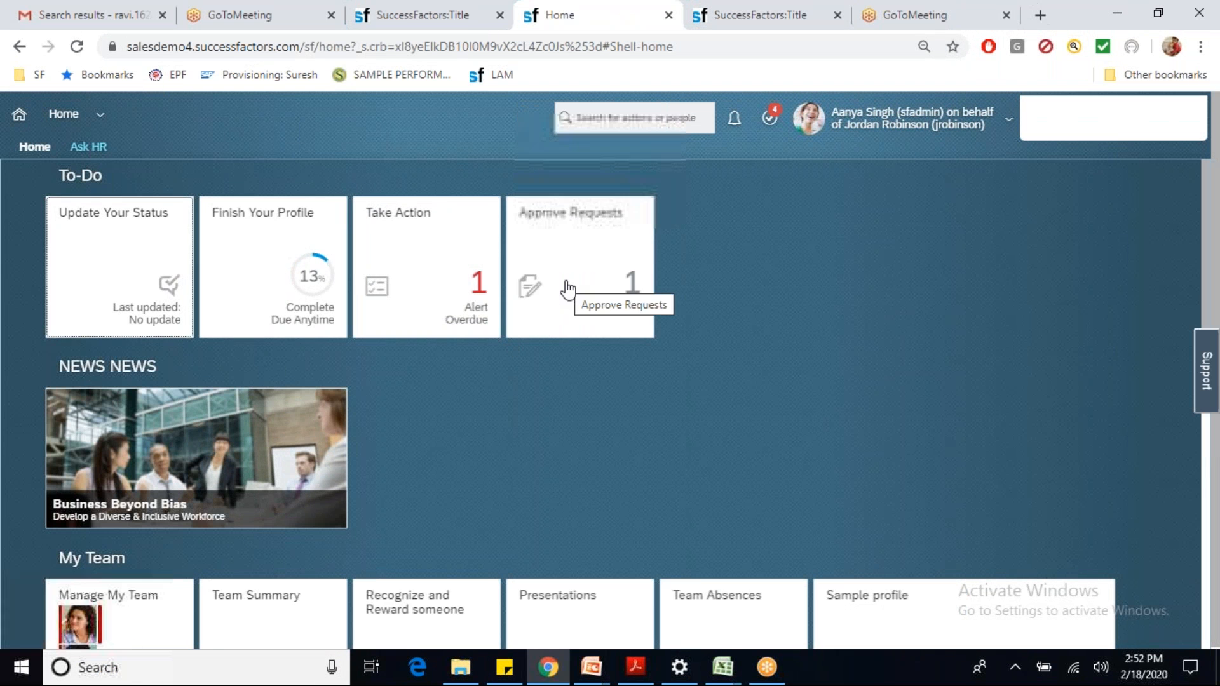
click(567, 291)
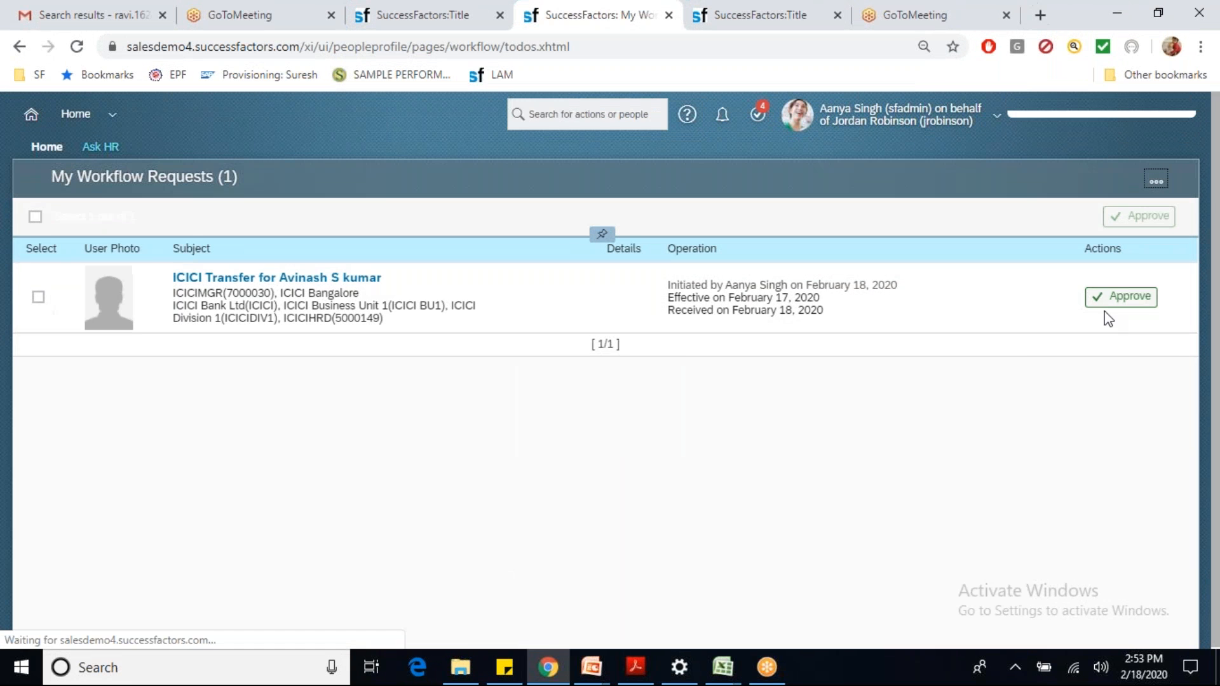
click(1111, 309)
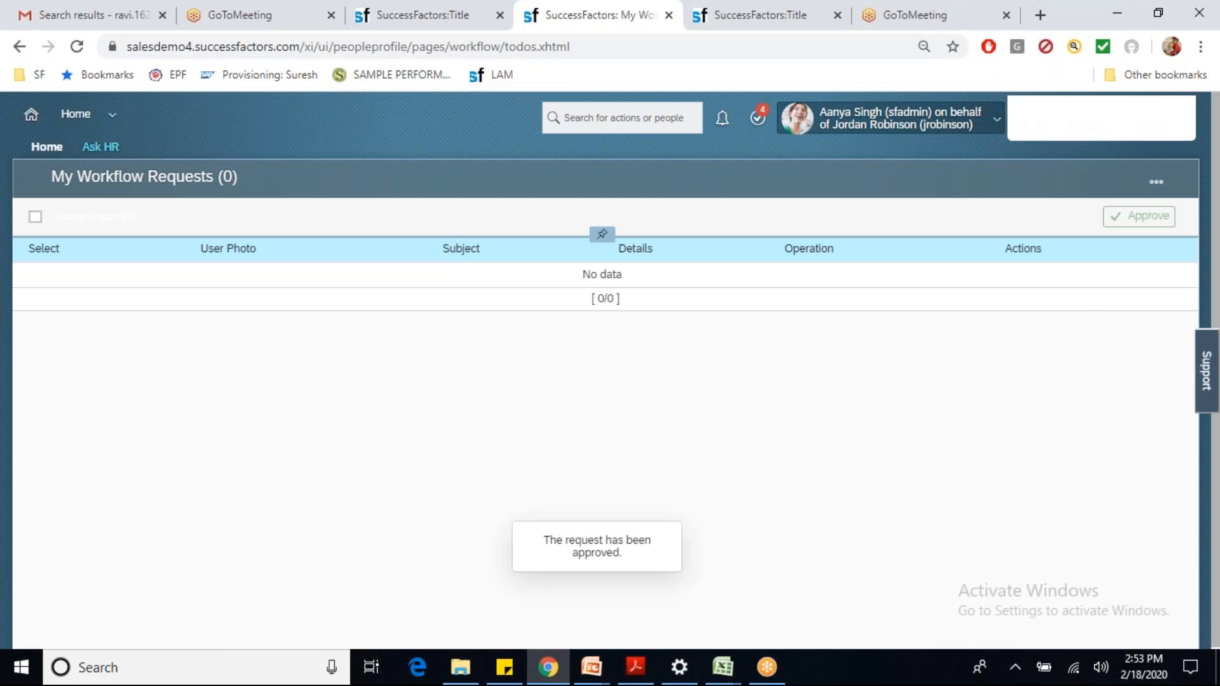
Step: Proxy as the third approver and open the ICICI Transfer request's workflow details
click(868, 114)
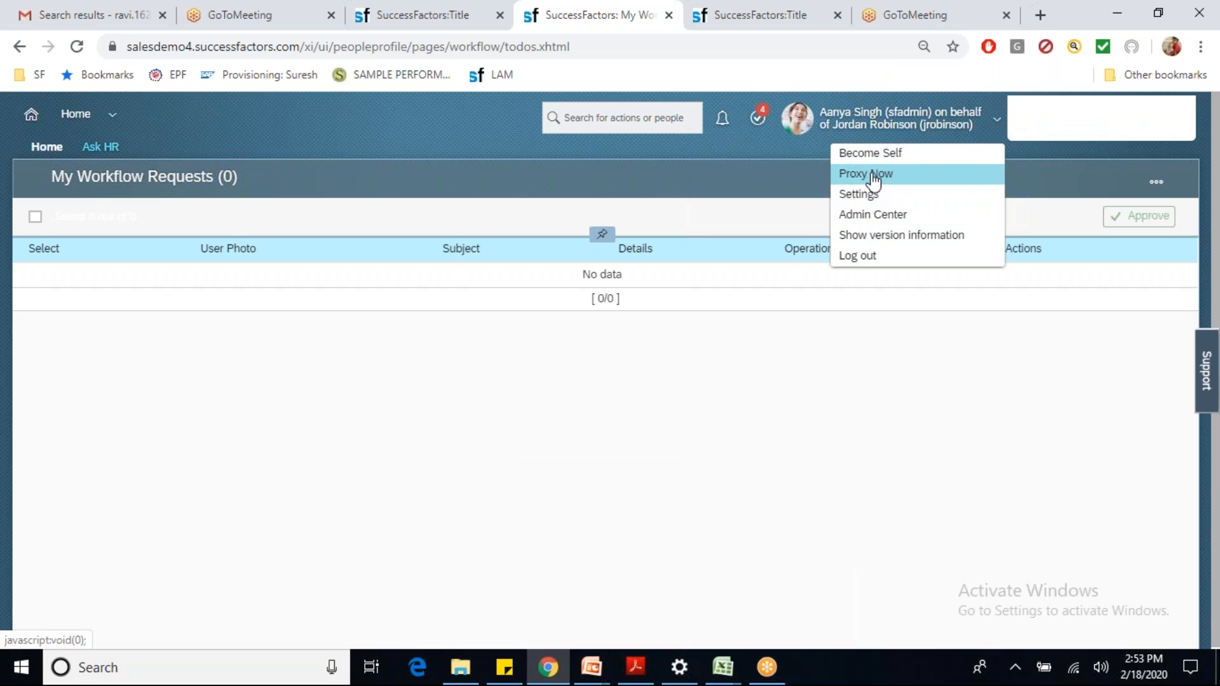
click(873, 174)
text(audrey)
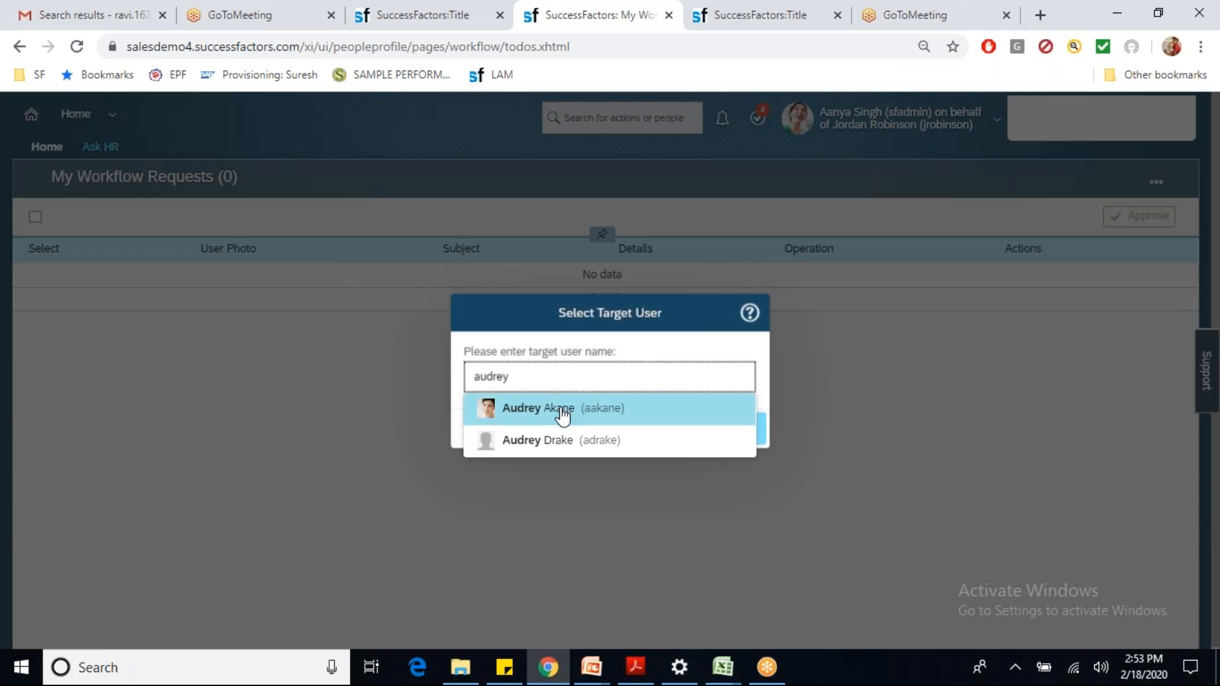
click(562, 412)
click(748, 430)
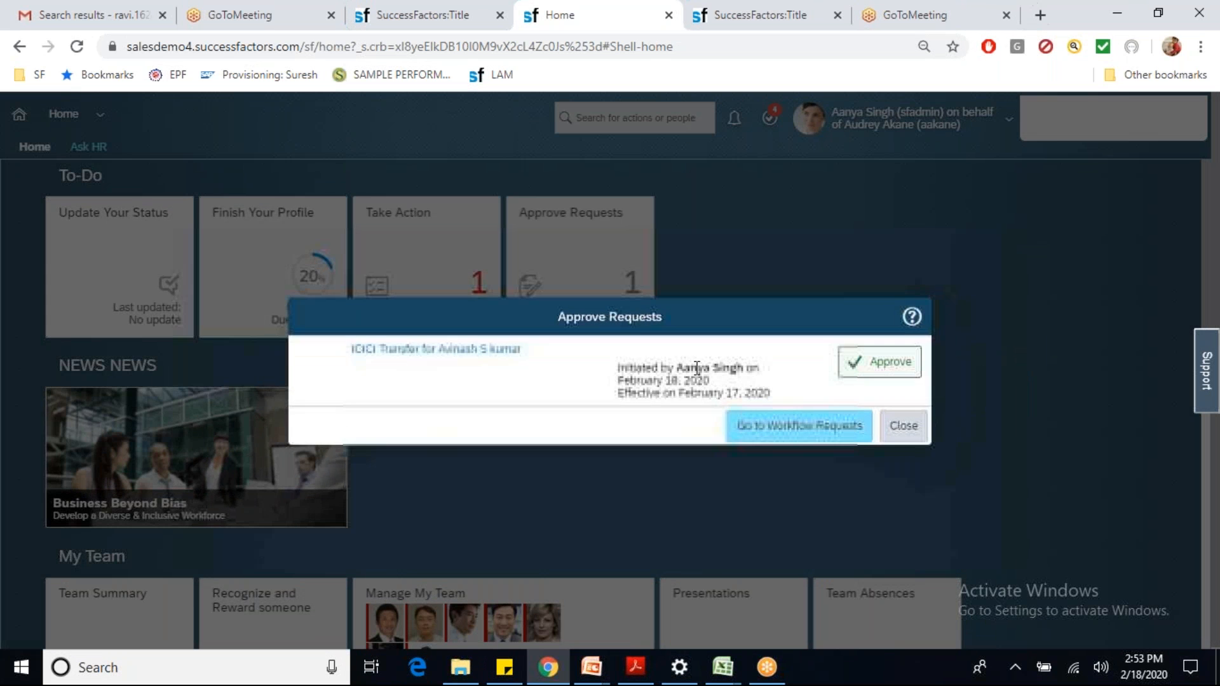
click(499, 353)
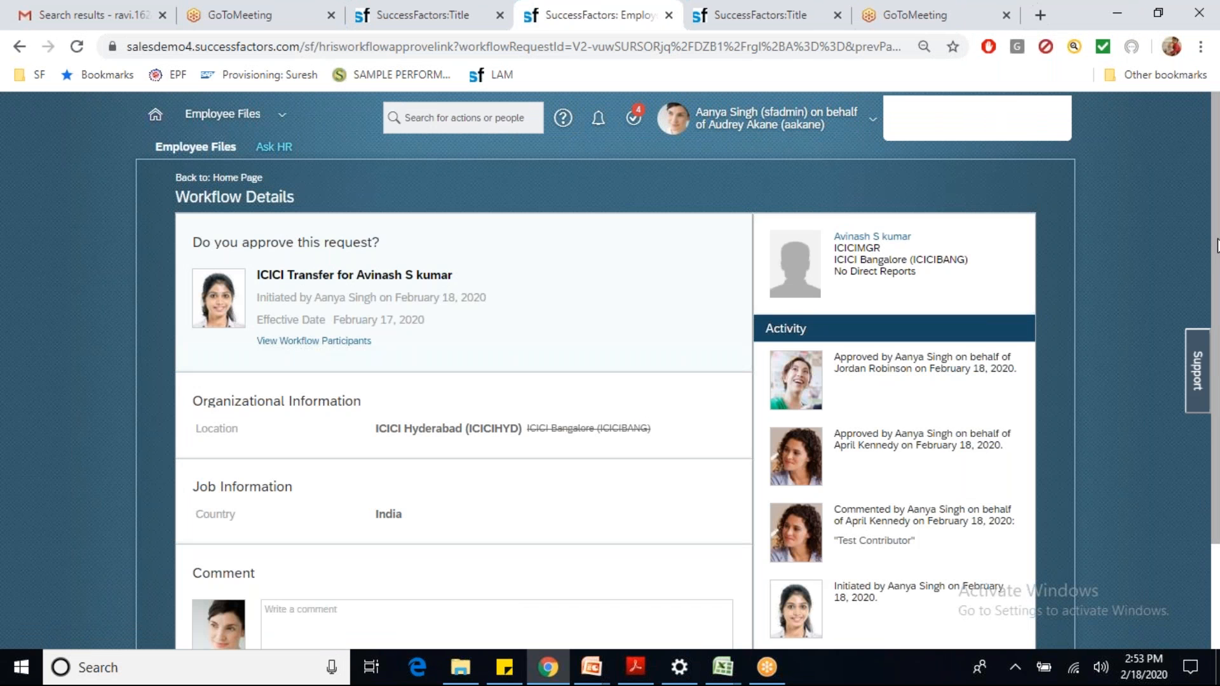
scroll(1215, 253, down, 1)
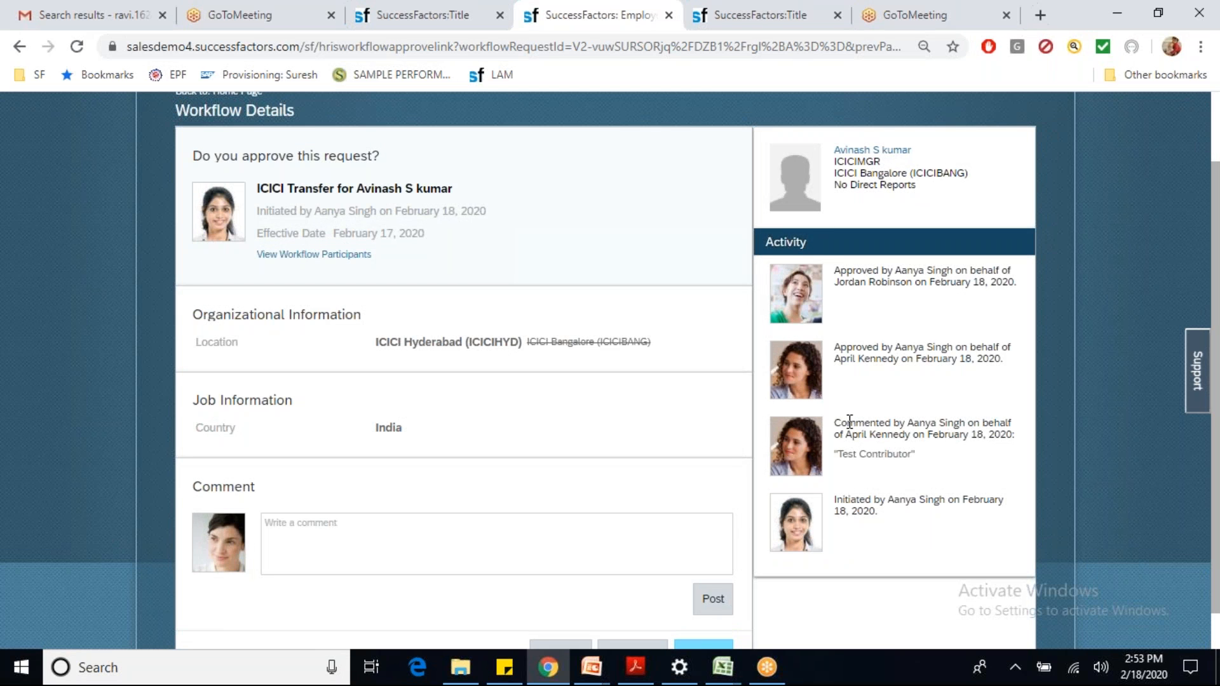
drag(842, 419, 883, 455)
drag(852, 348, 893, 370)
drag(852, 270, 888, 283)
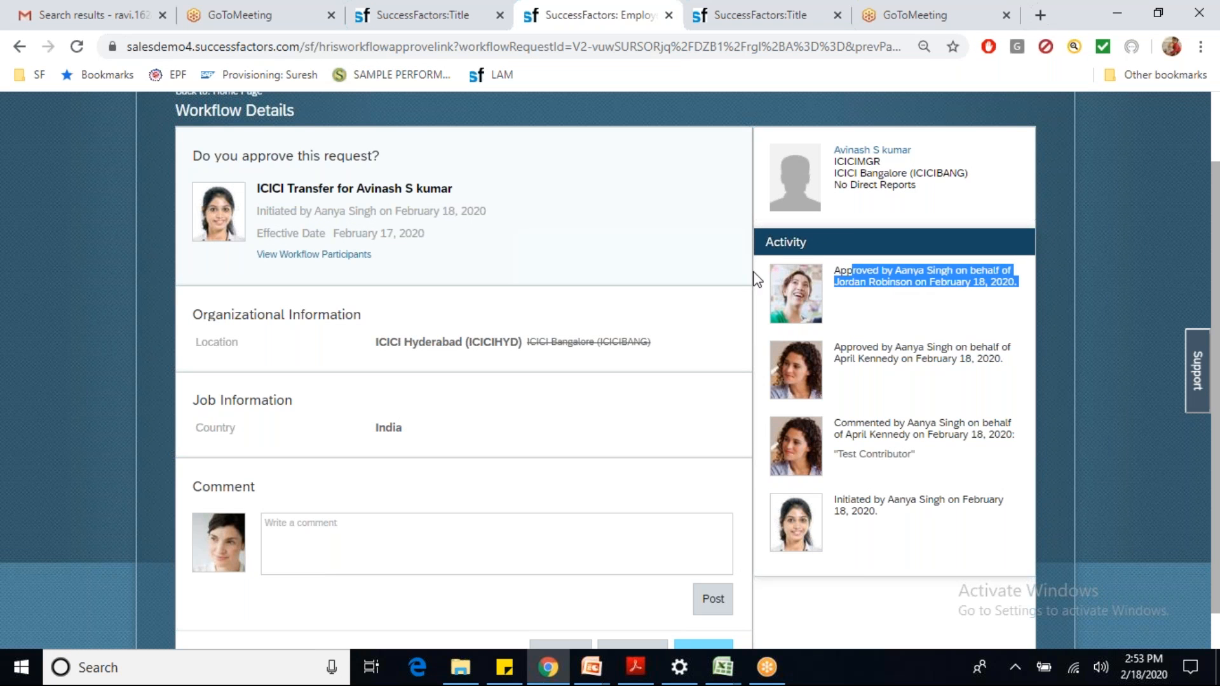
click(334, 255)
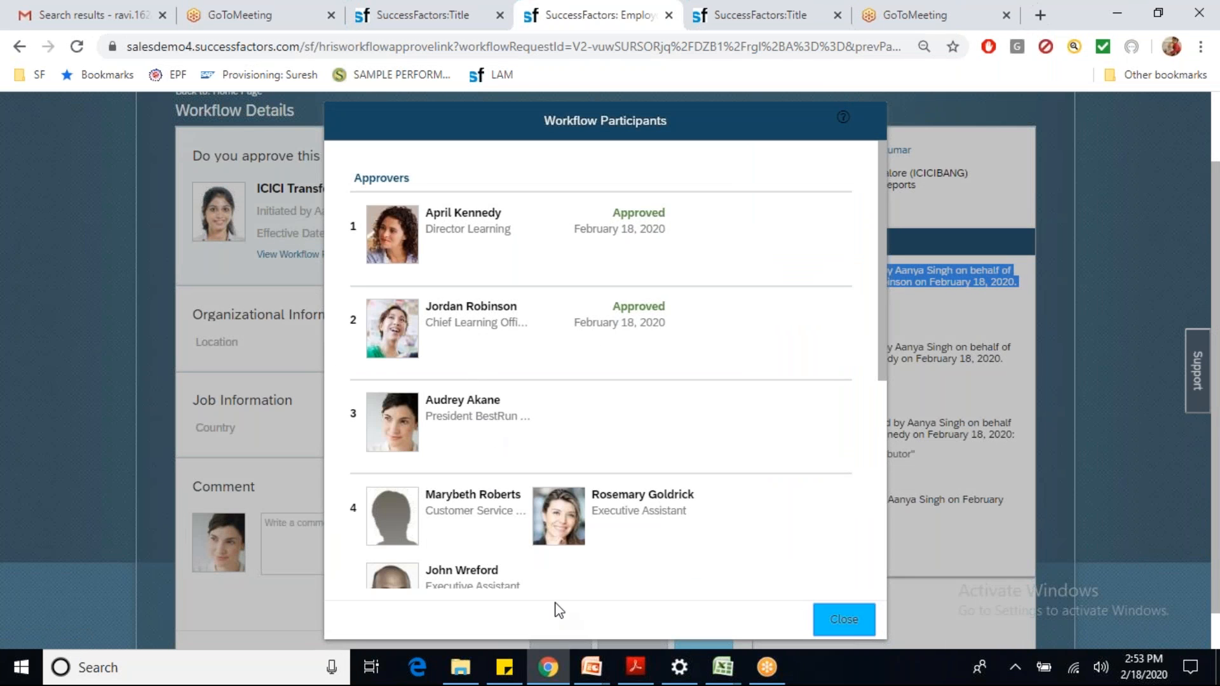
drag(698, 501, 593, 493)
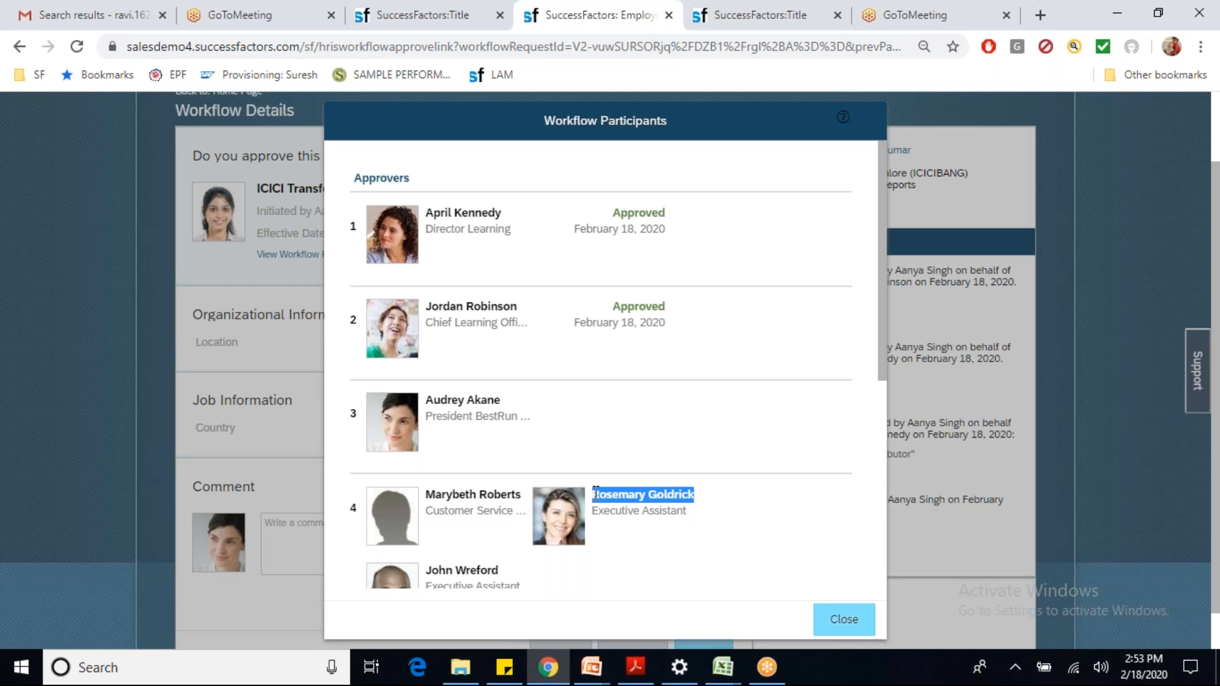
click(825, 503)
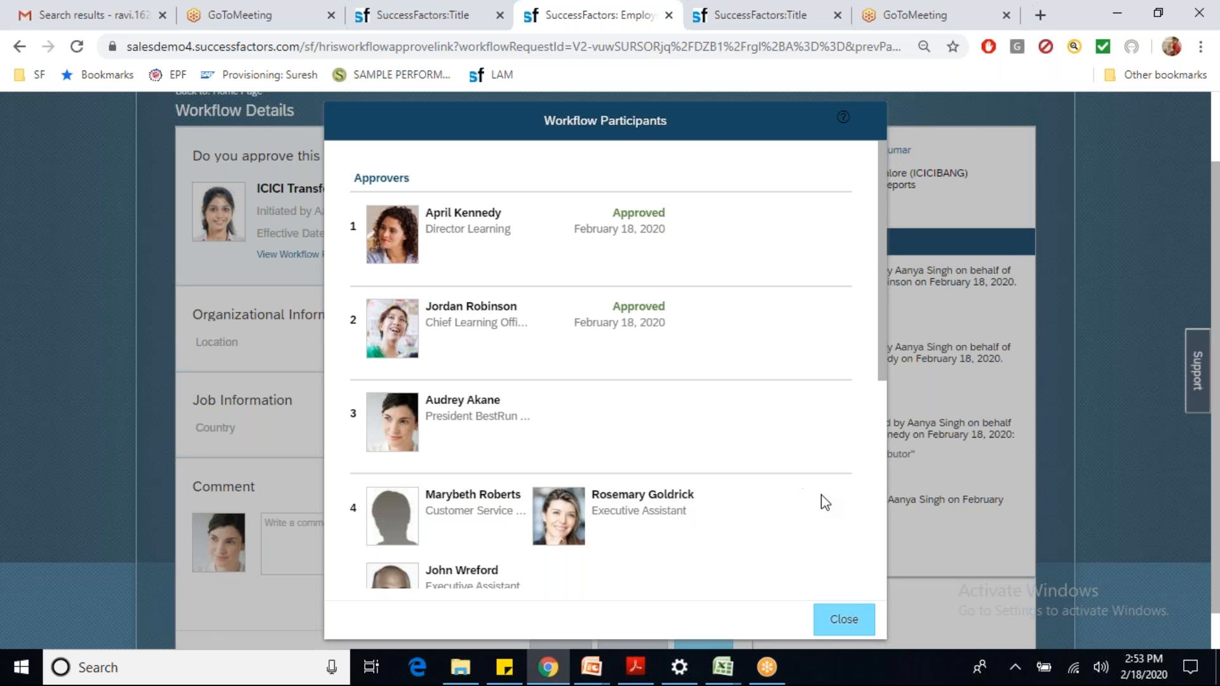
click(840, 620)
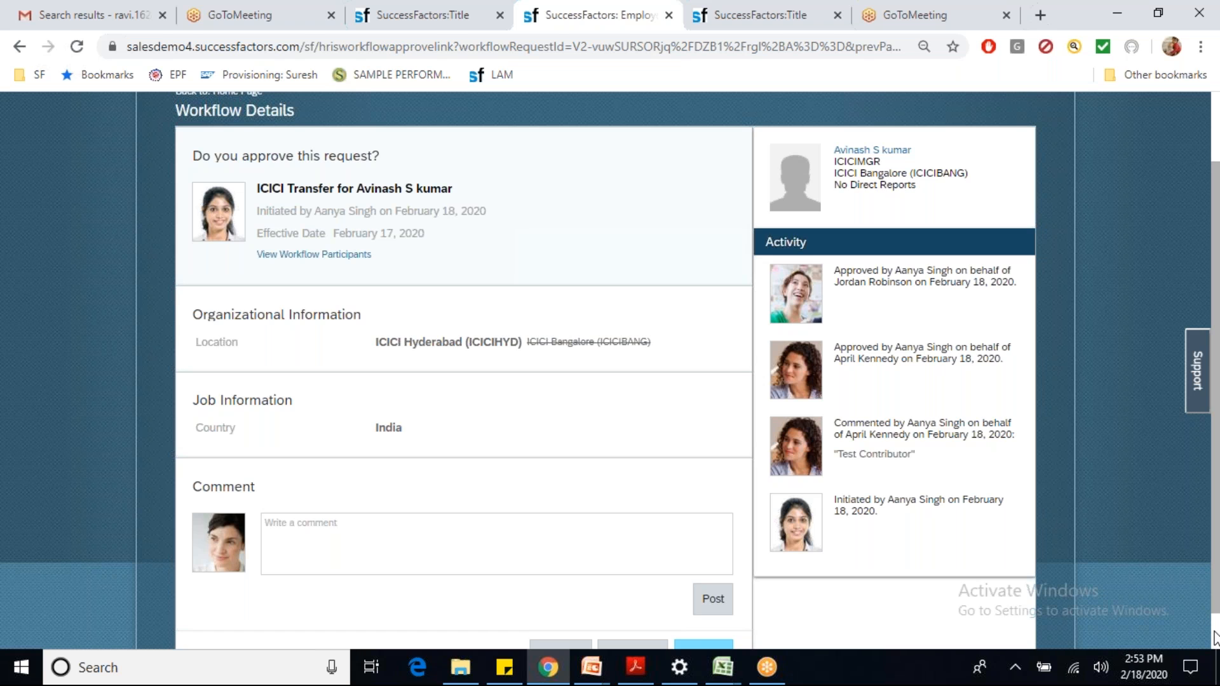
scroll(1215, 637, down, 1)
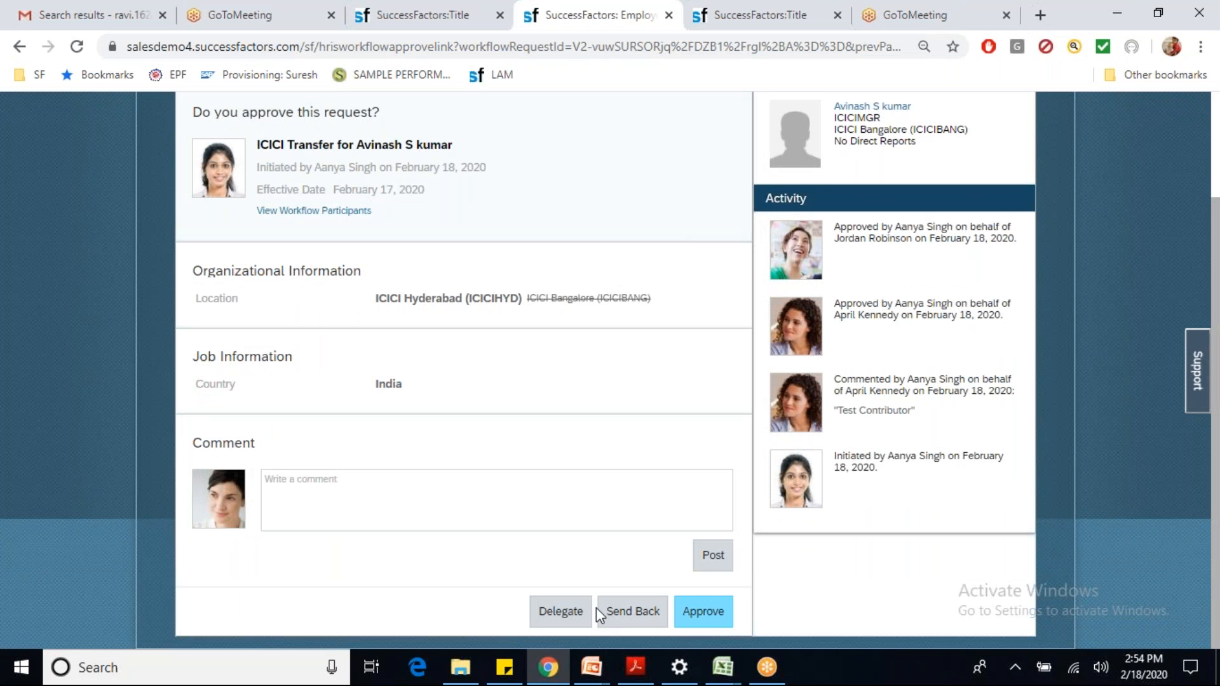
Step: Check the workflow configuration tab, then approve the ICICI Transfer request as the third approver
click(409, 18)
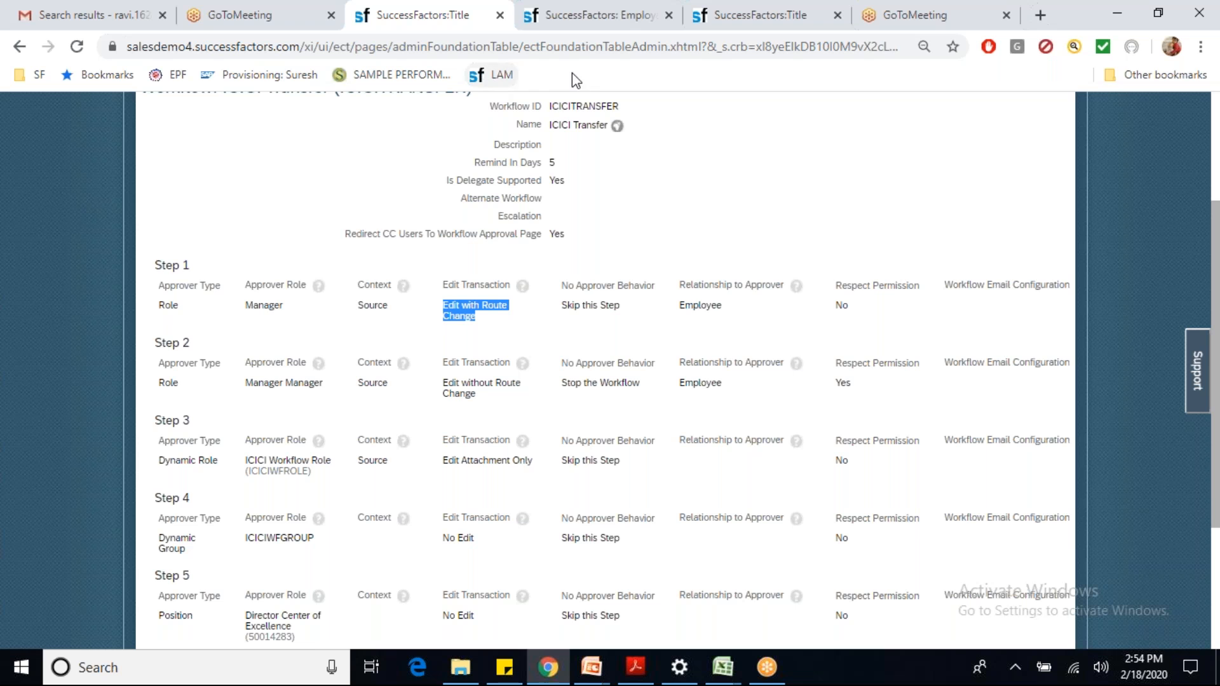
click(559, 28)
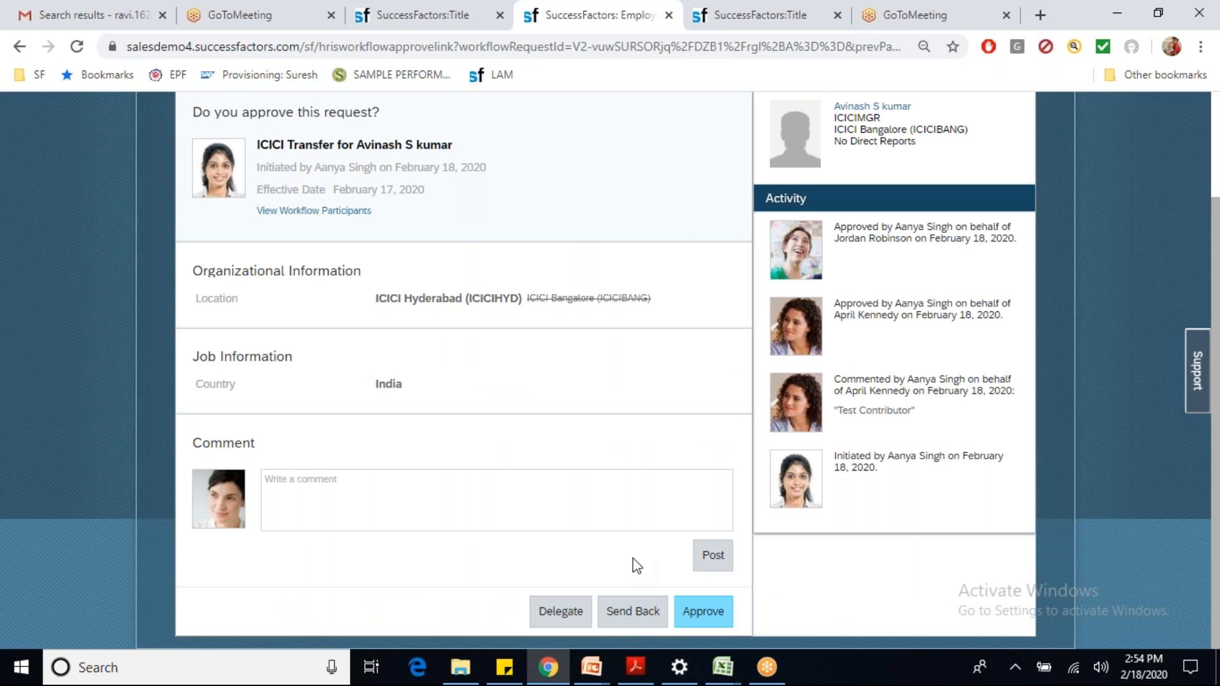
click(701, 614)
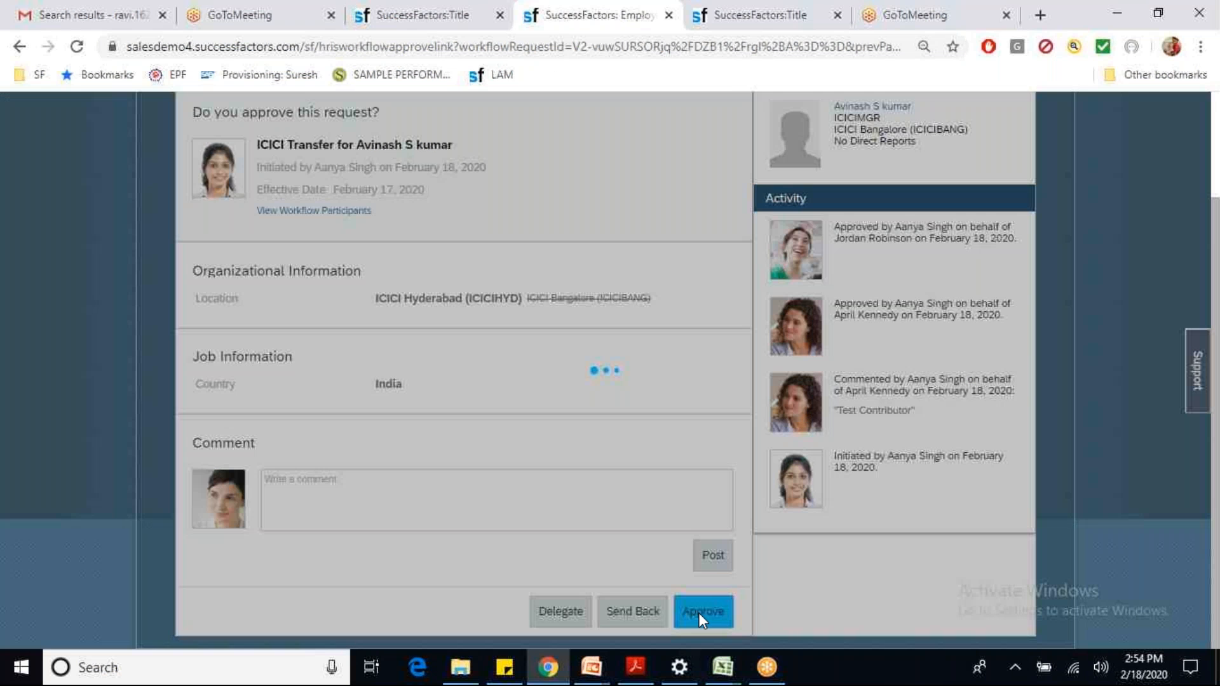
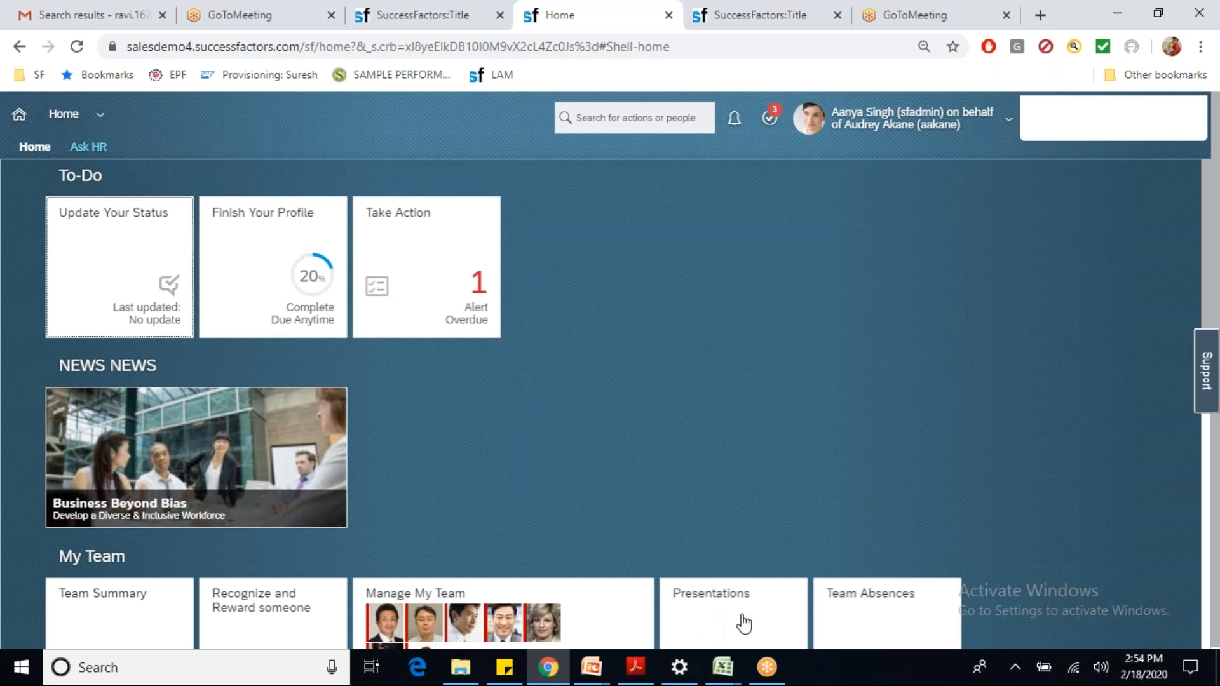
Step: Proxy as the next approver and approve the pending ICICI Transfer request on their behalf
click(870, 130)
click(869, 173)
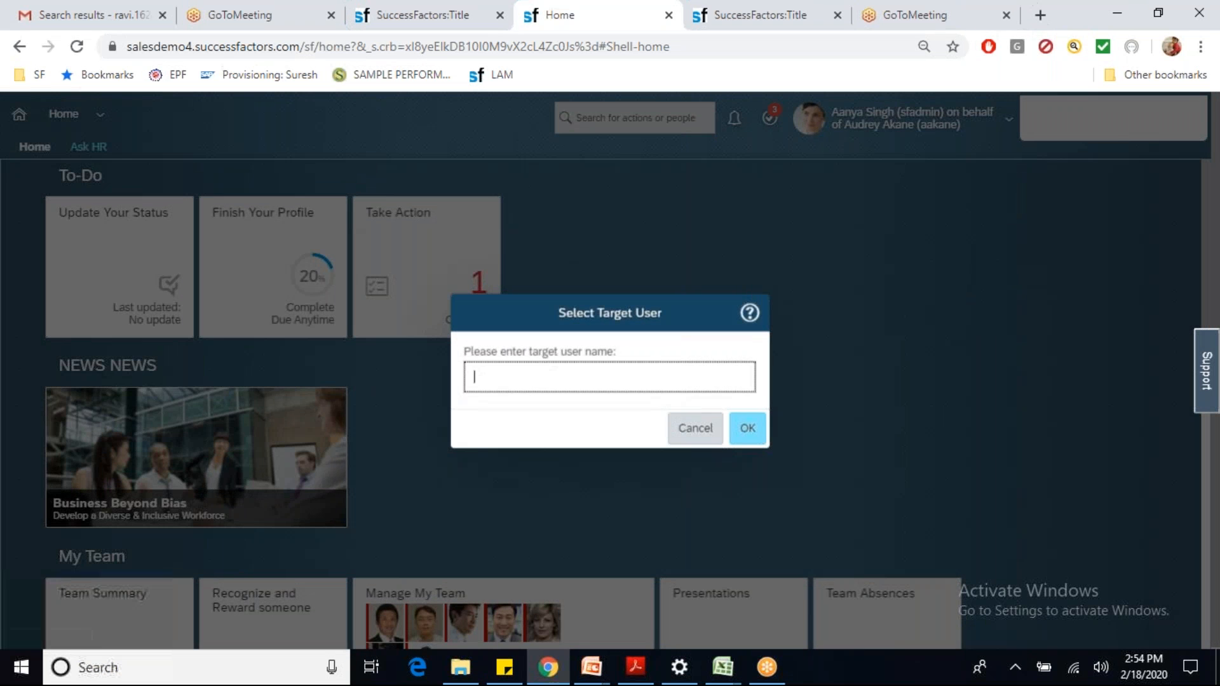
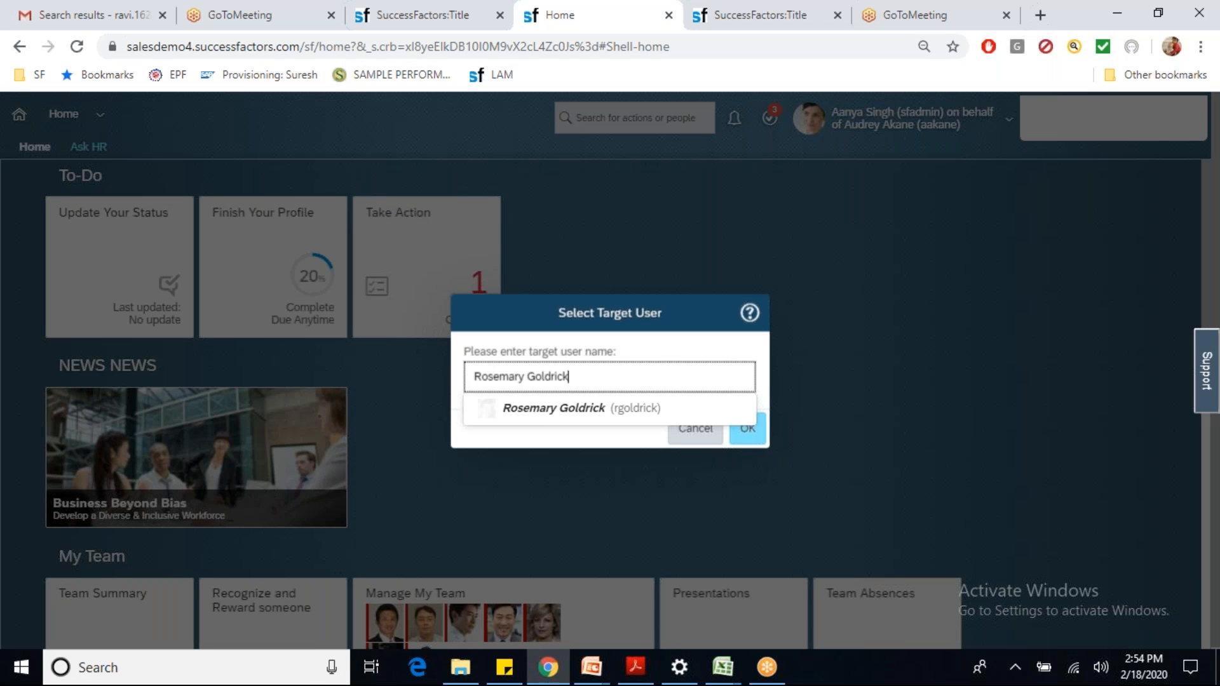
click(630, 418)
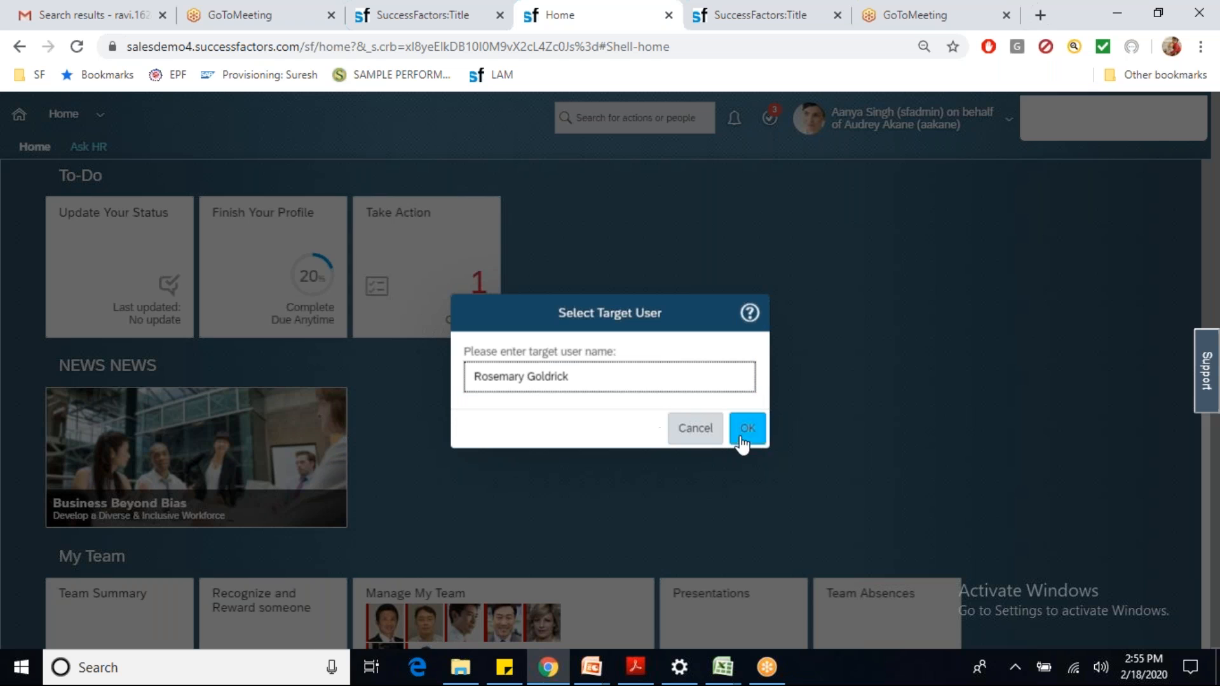
click(743, 439)
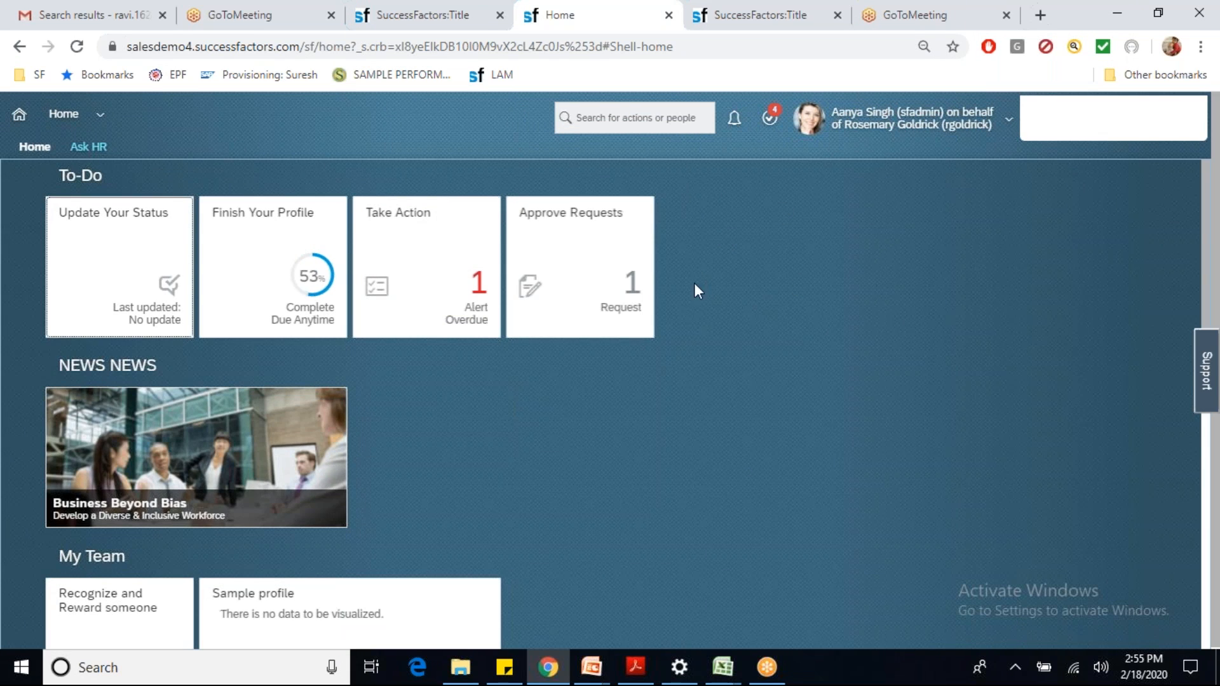
click(579, 267)
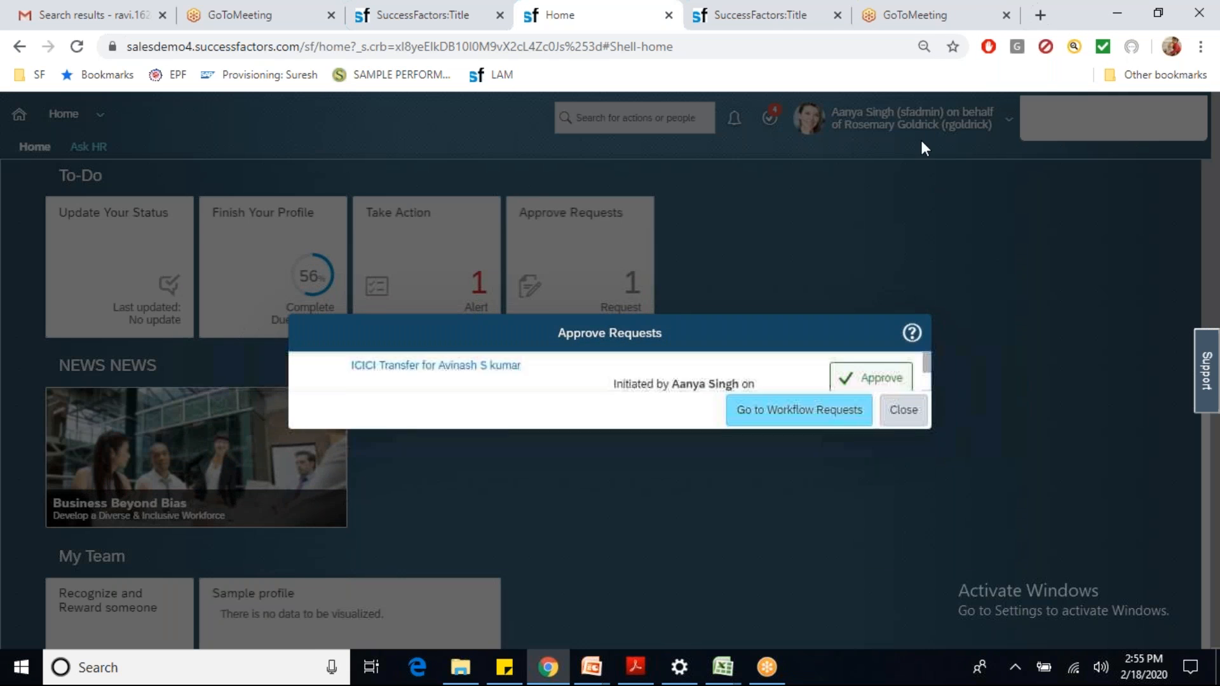
click(889, 374)
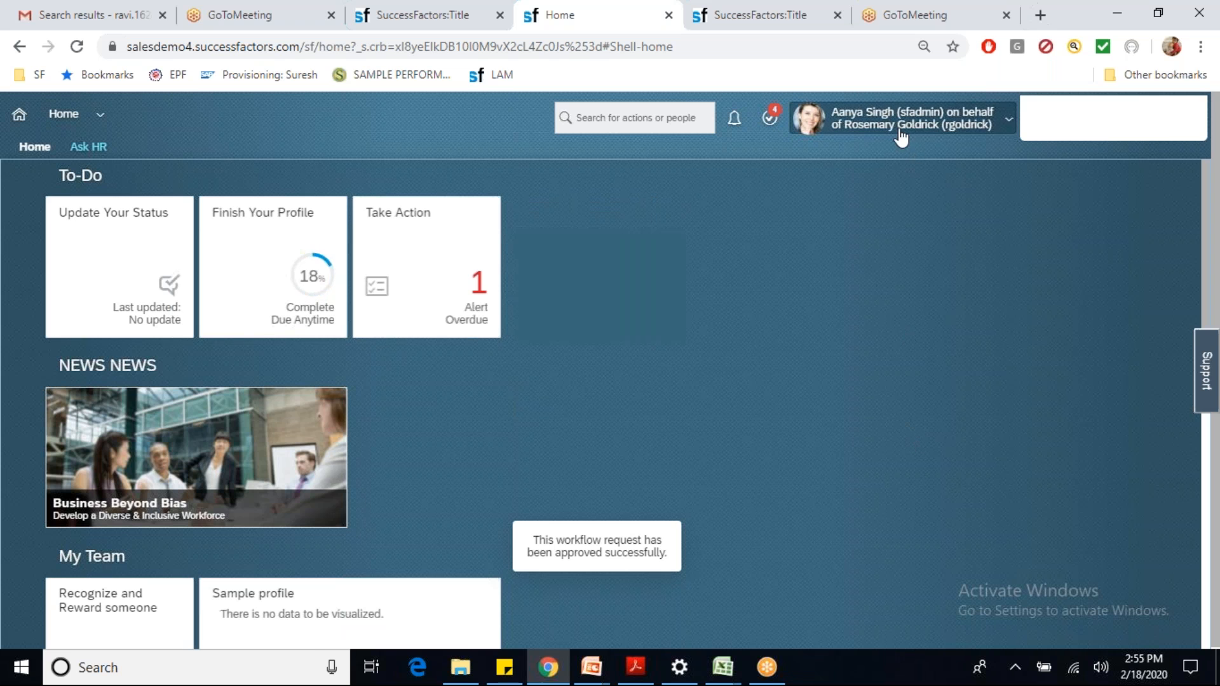
click(898, 130)
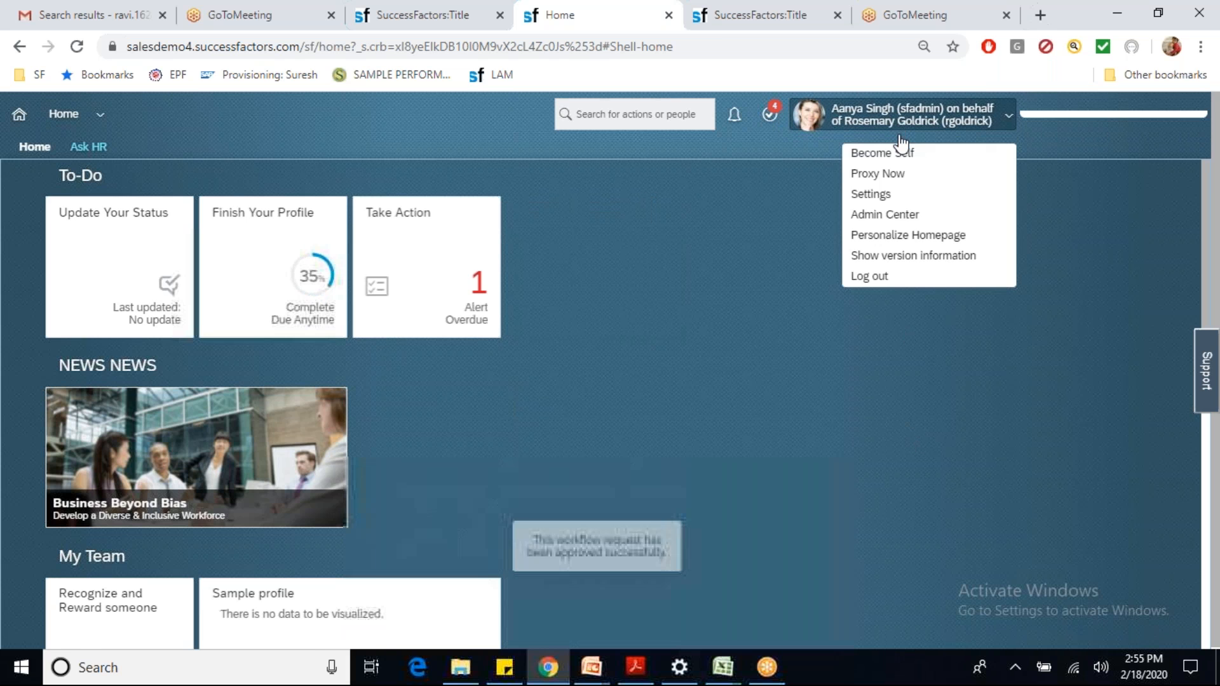
Step: Proxy as the final approver and approve the ICICI Transfer request, leaving 0 pending requests
click(880, 181)
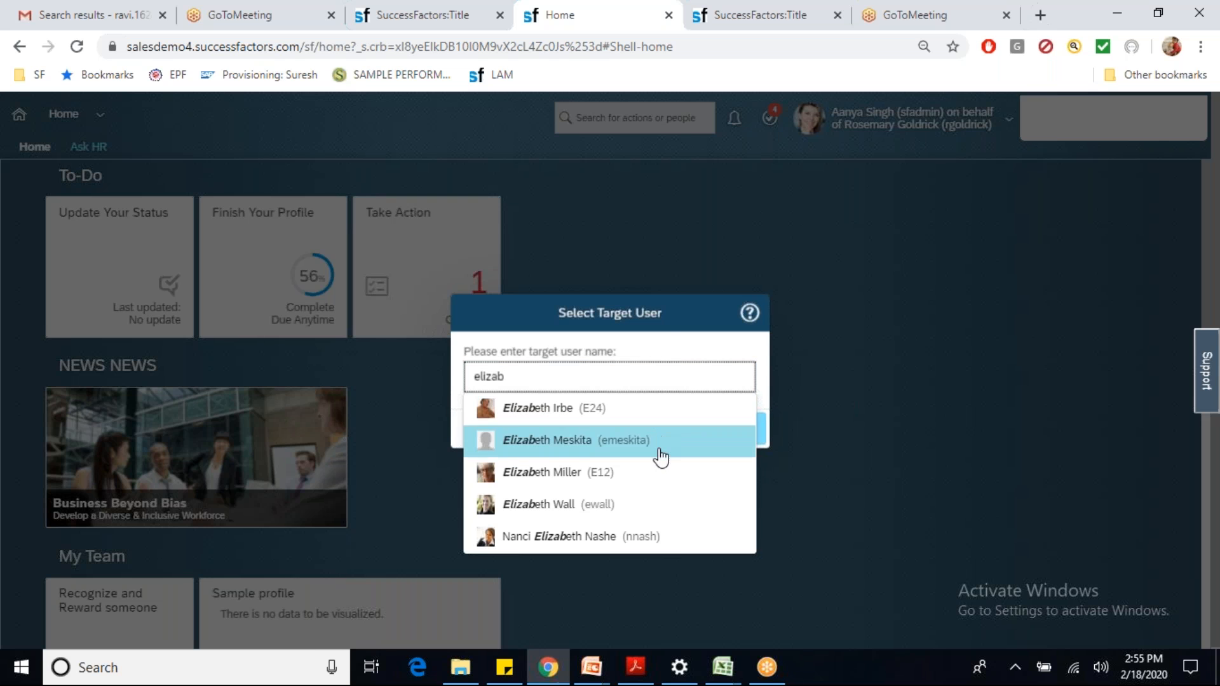
click(633, 504)
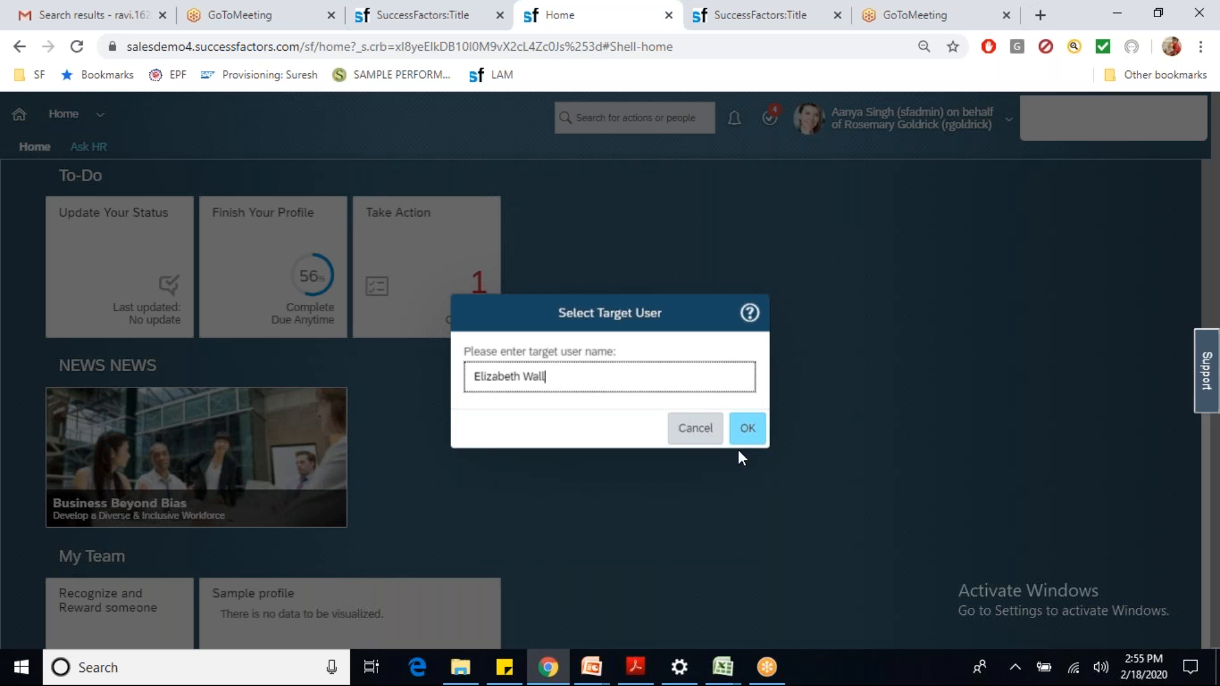
click(747, 427)
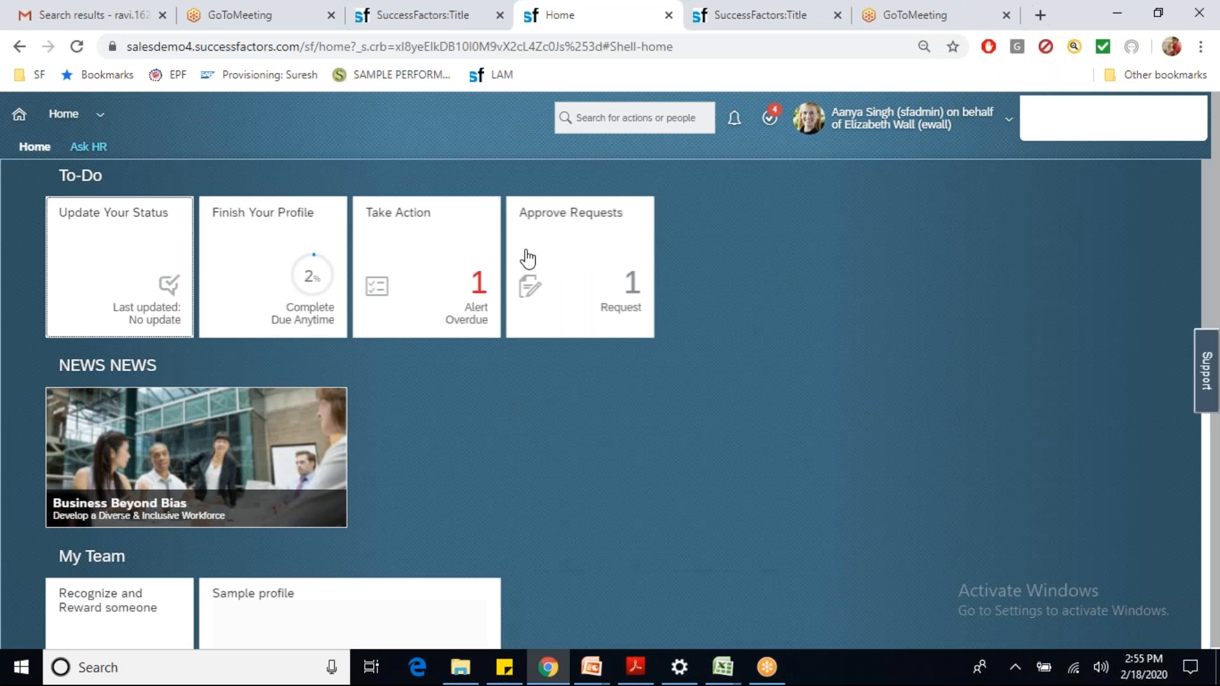
click(574, 265)
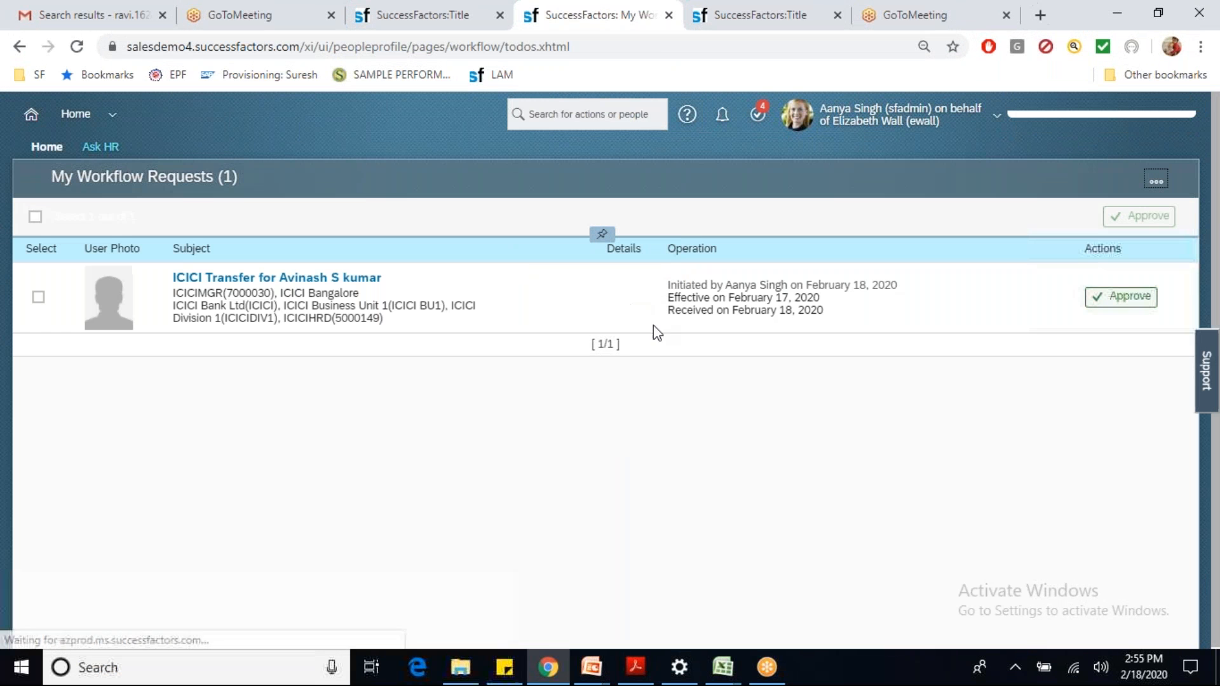
click(1128, 299)
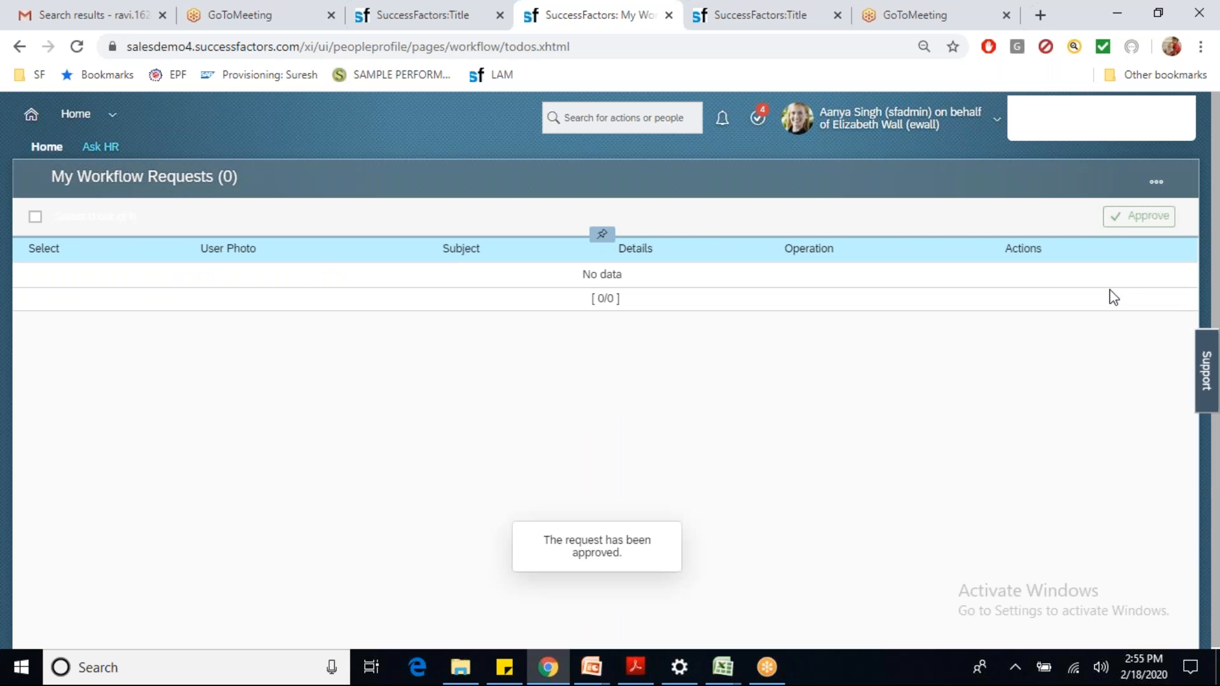
click(884, 124)
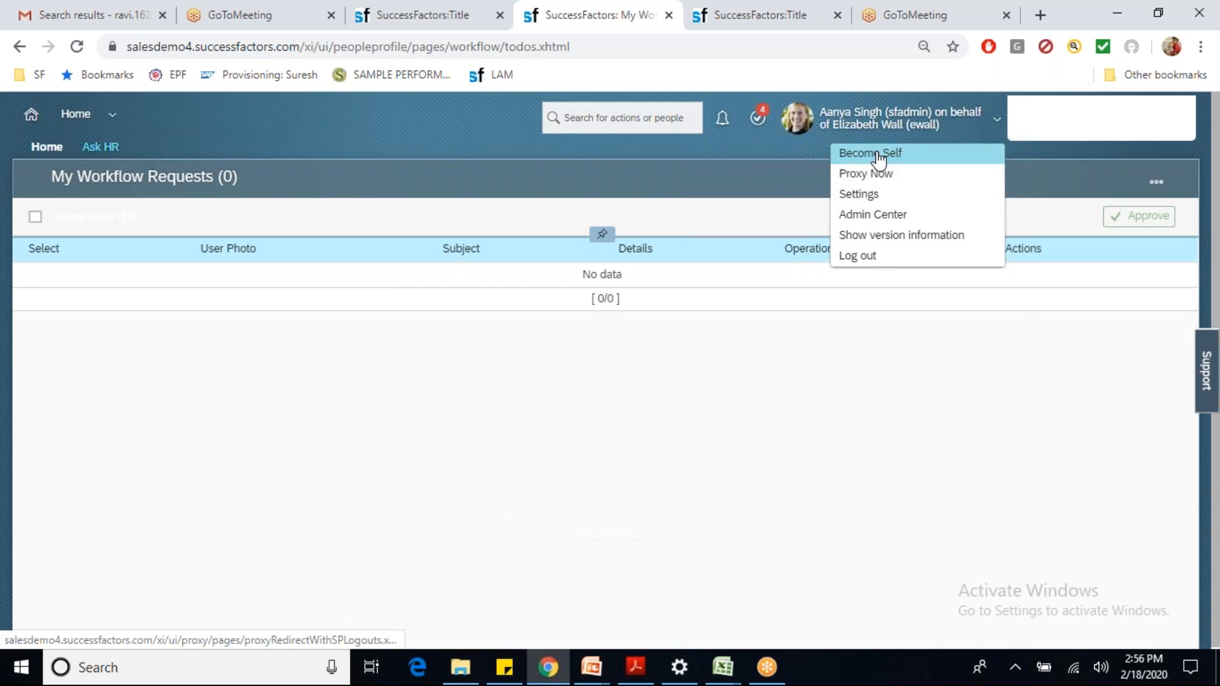
Step: Return to acting as yourself and open the transferred employee's profile through the search box
click(877, 155)
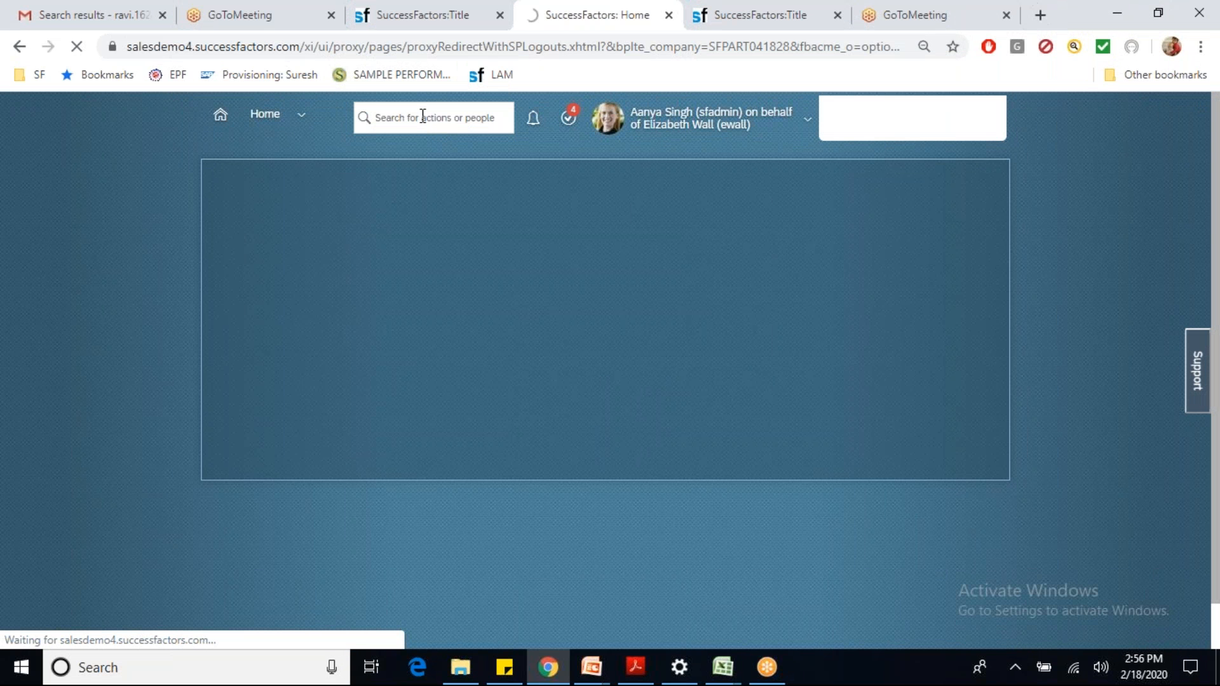
click(422, 116)
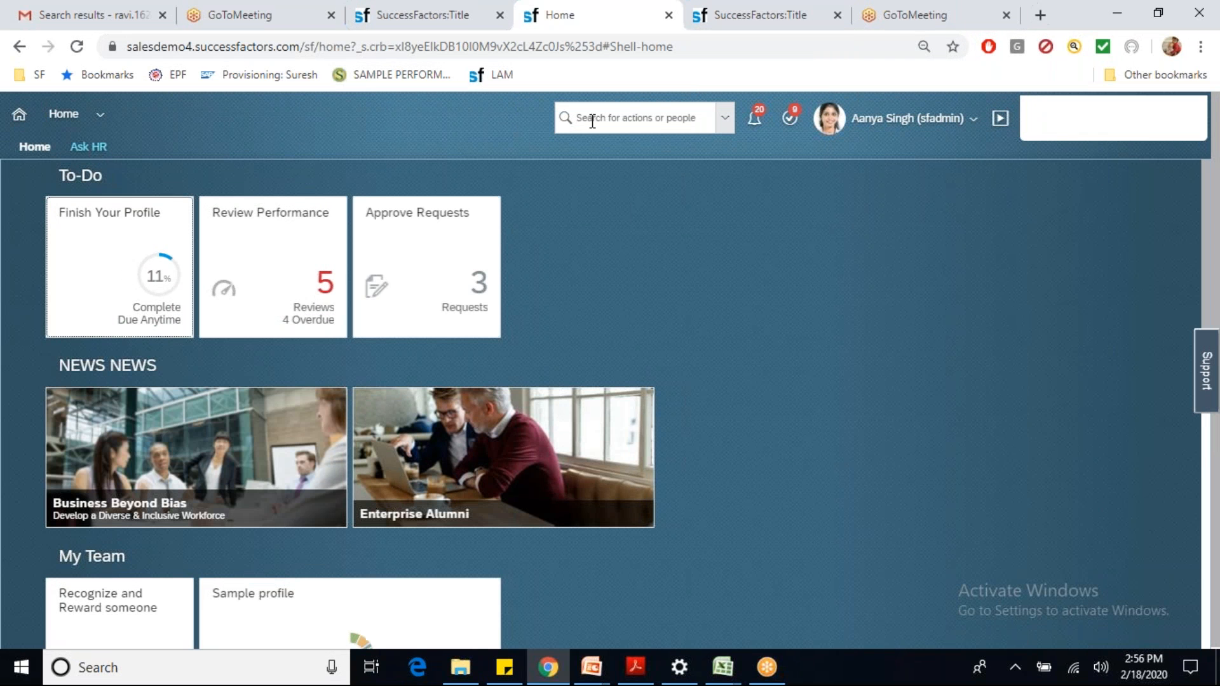
click(591, 120)
text(avina)
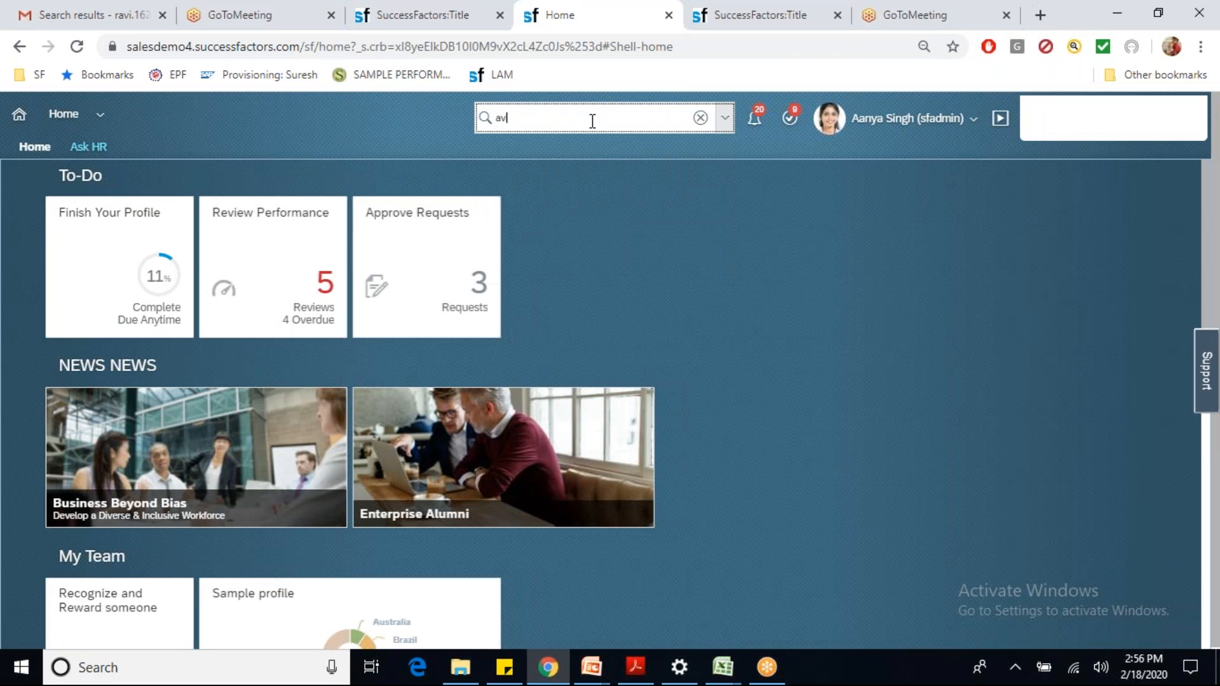
text(sh)
click(588, 143)
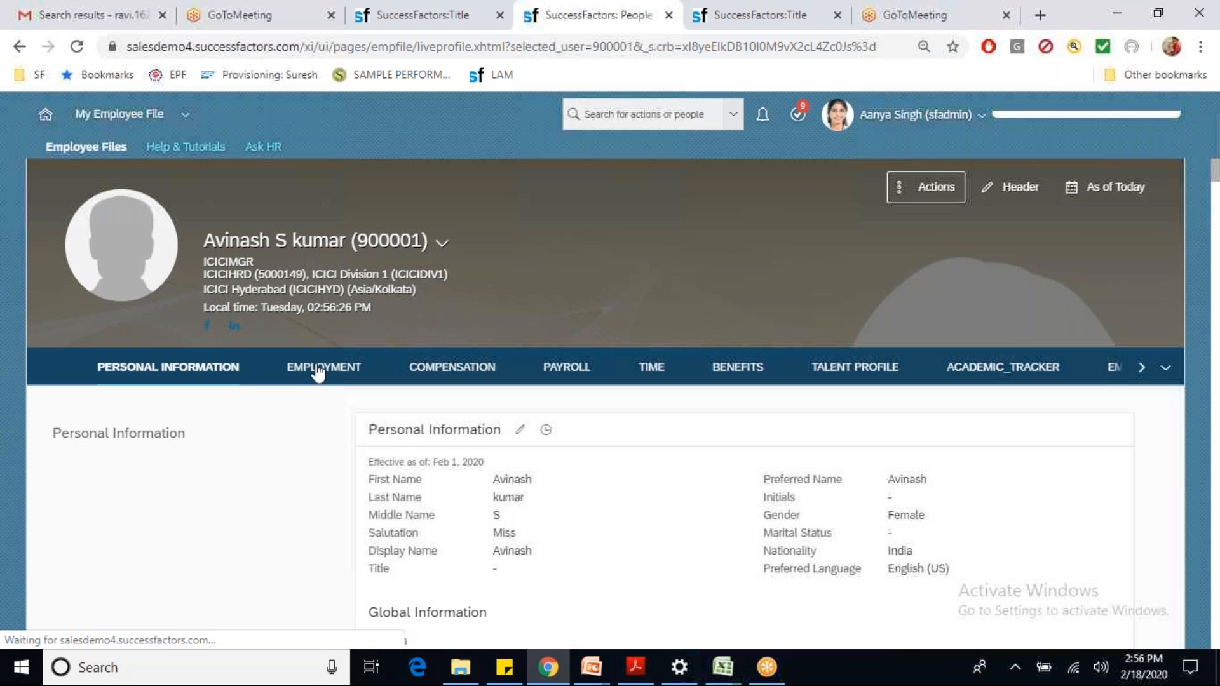
Step: Open the Job Information change history from the Employment tab to see the Feb 17, 2020 transfer
click(318, 366)
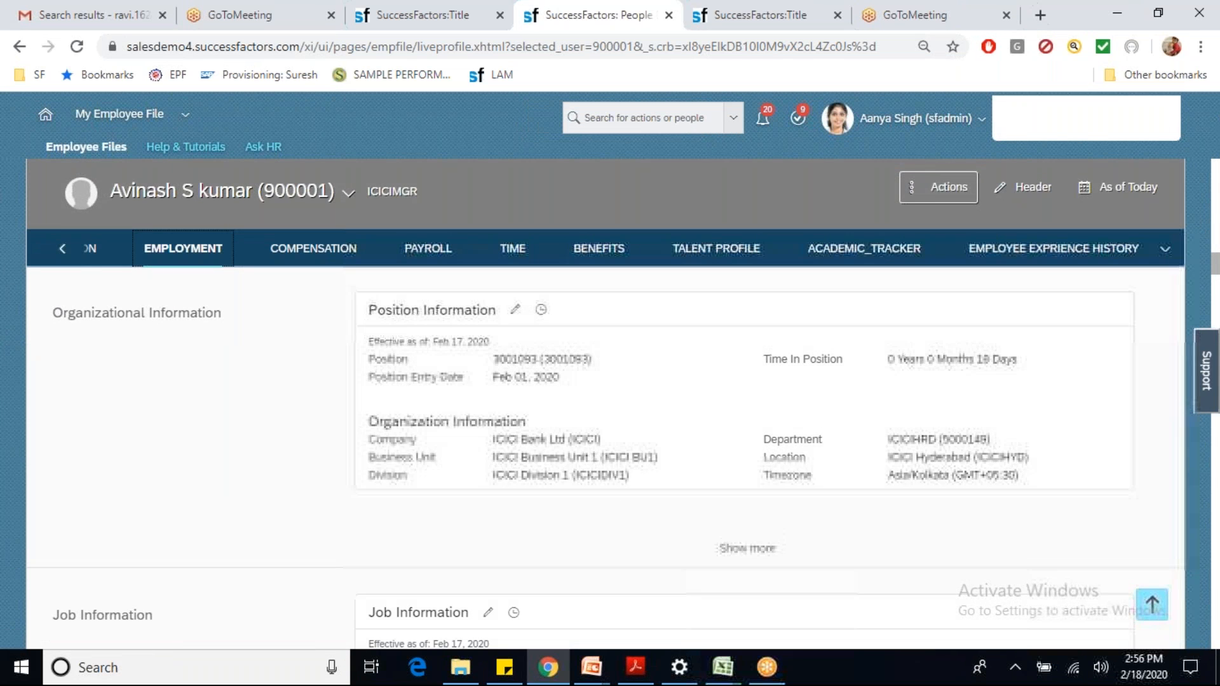
scroll(1214, 264, down, 2)
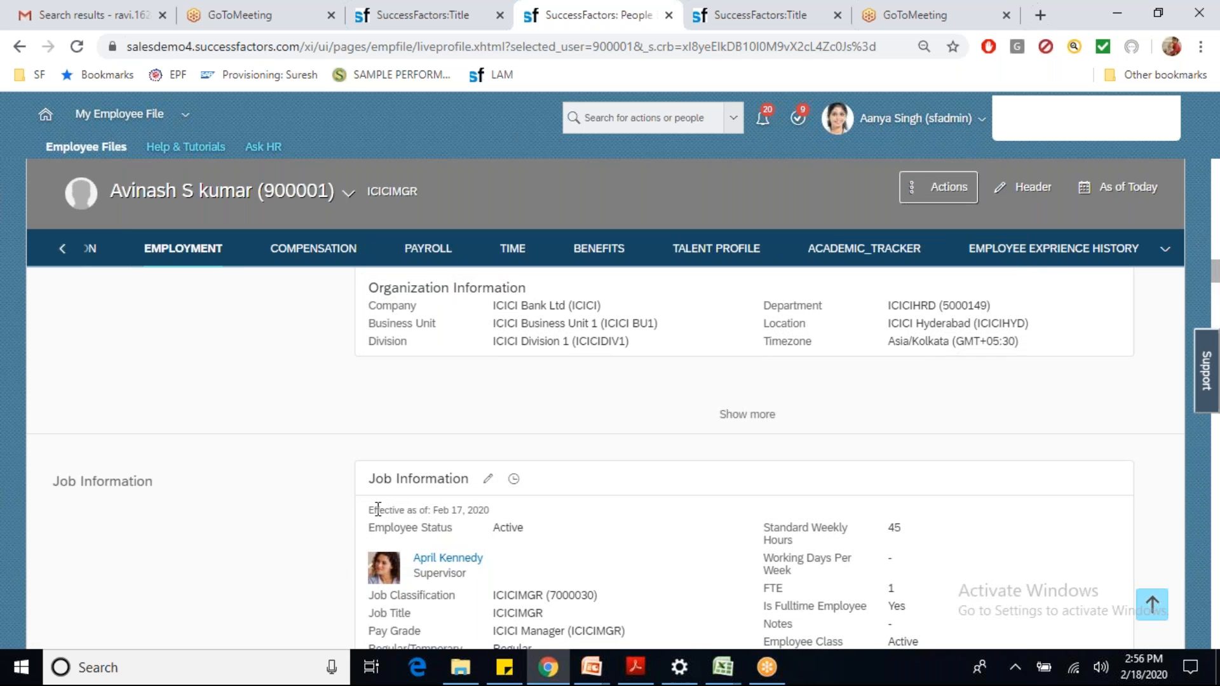
drag(376, 509, 481, 506)
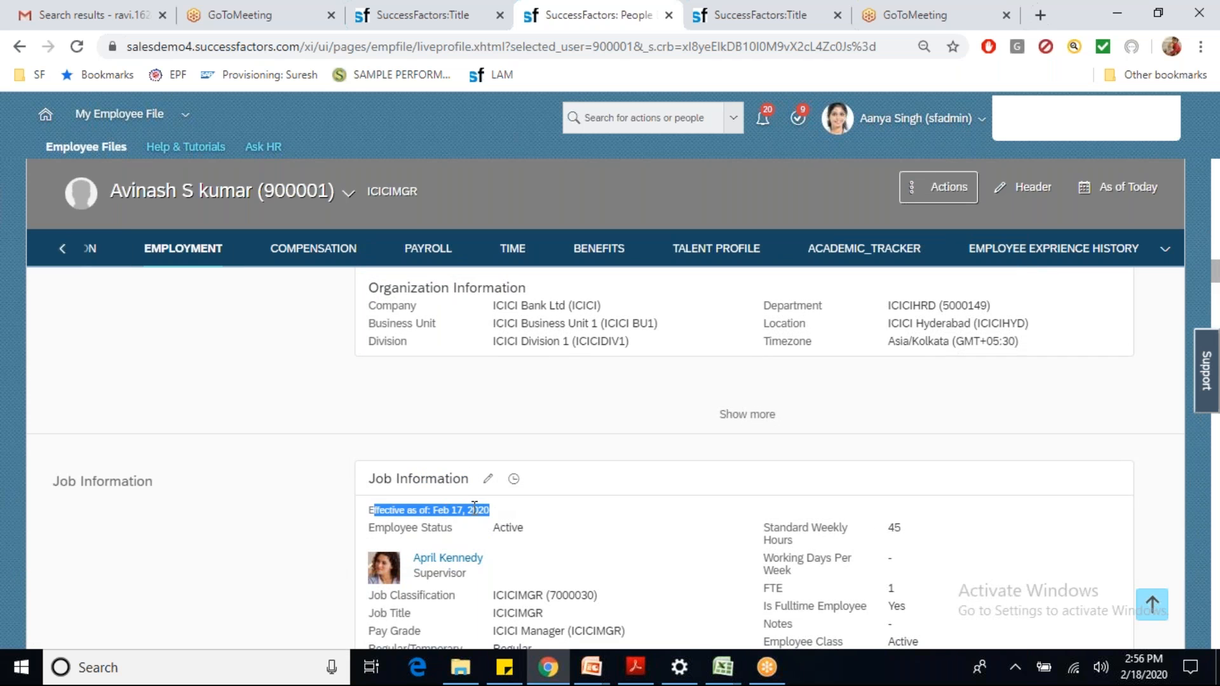
click(513, 481)
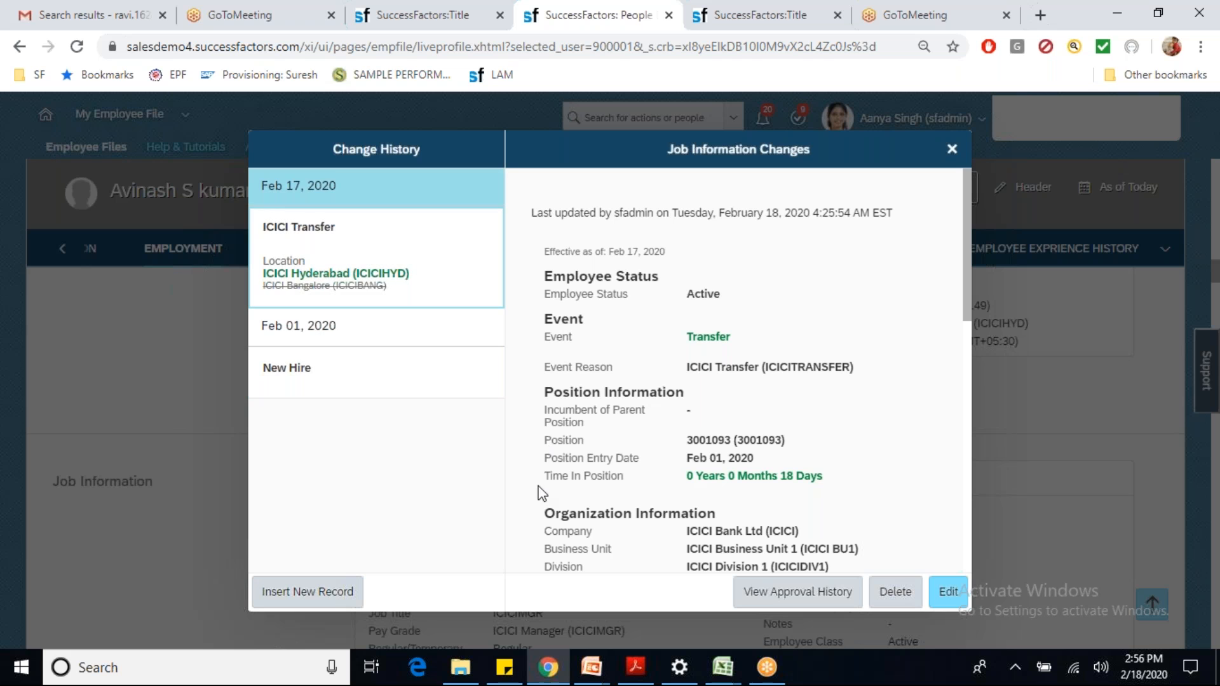
Step: Review the transfer's approval history, including initiator, comment and approver entries, then close it
click(780, 598)
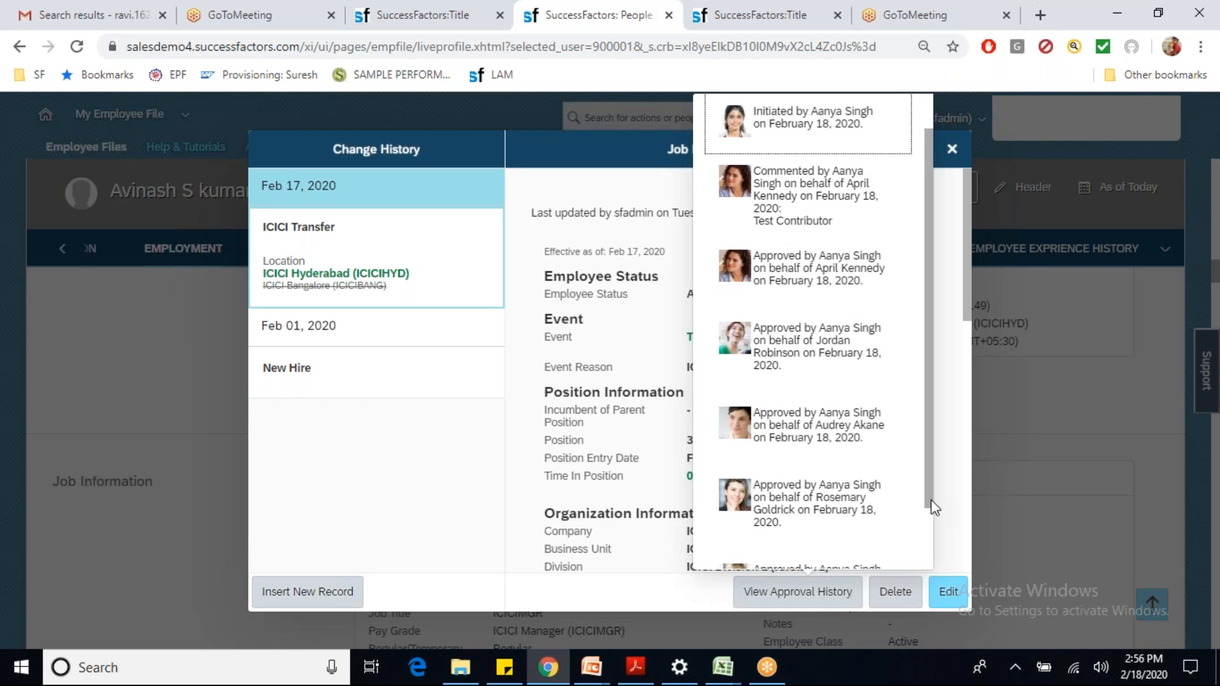
drag(931, 490, 926, 424)
drag(818, 157, 854, 186)
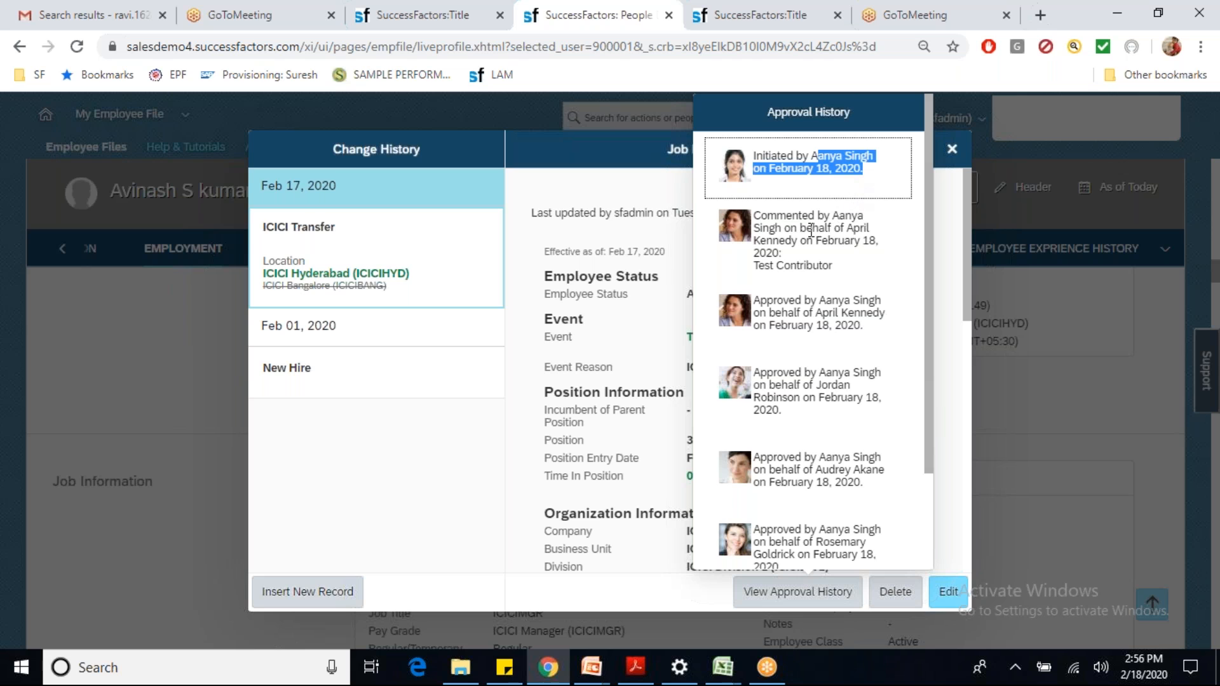
drag(767, 217, 823, 327)
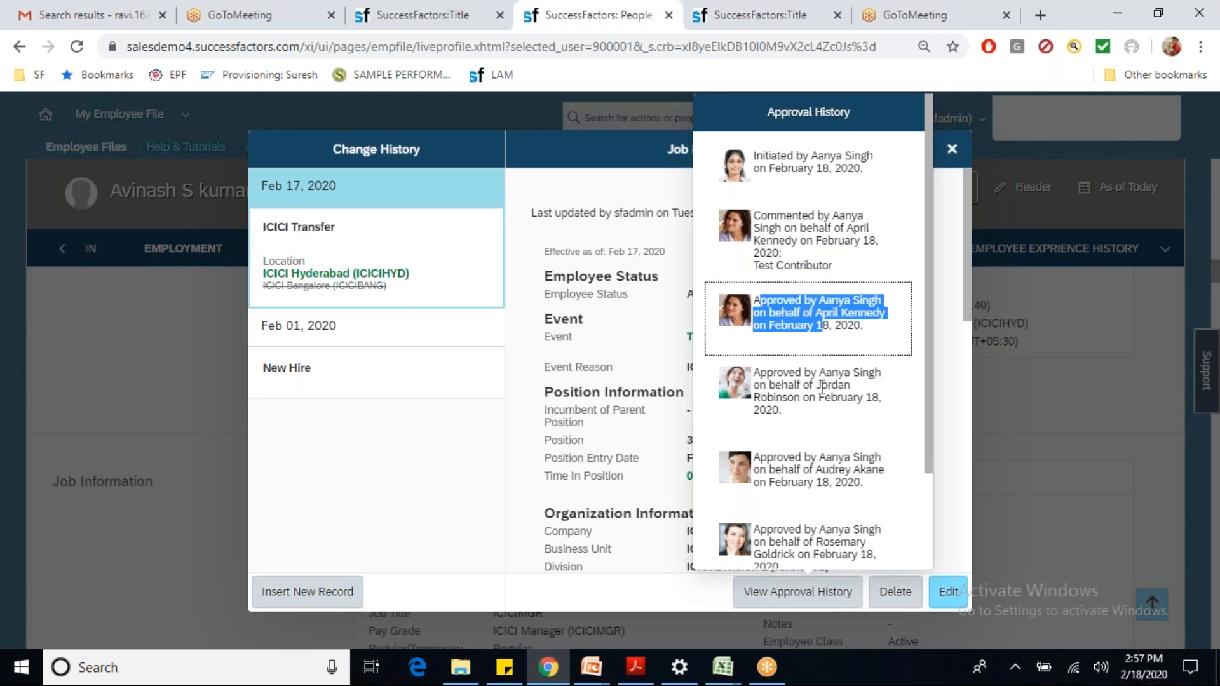
drag(822, 386, 824, 402)
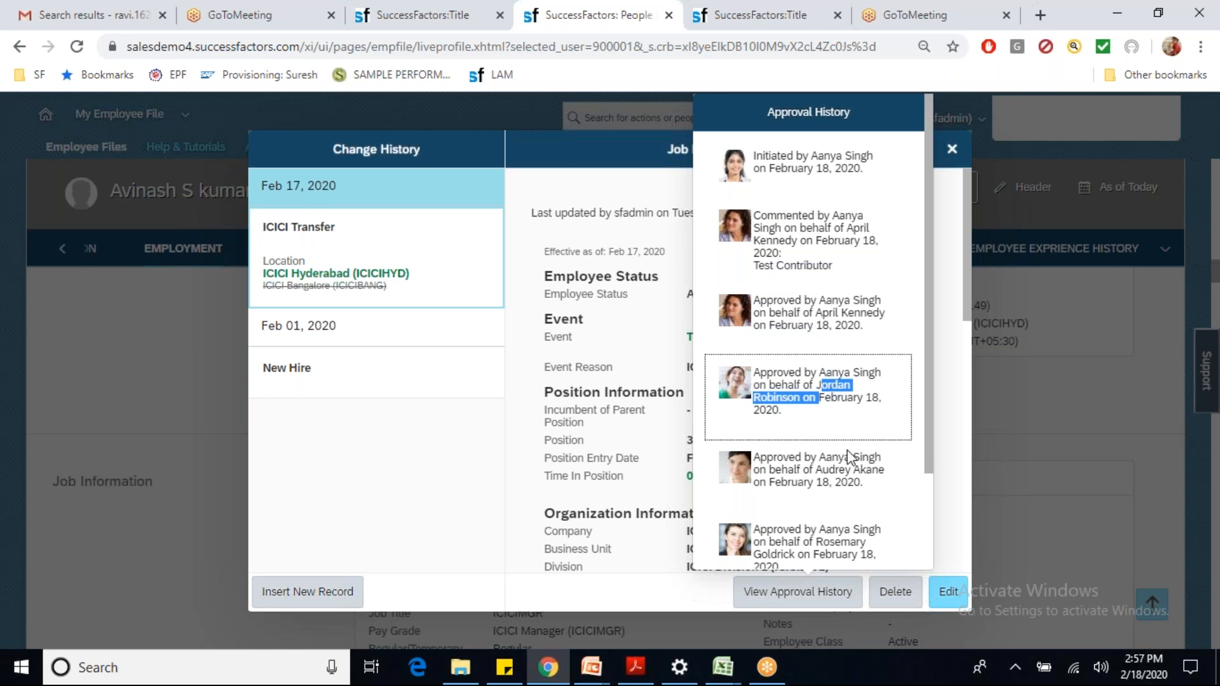
drag(932, 418, 924, 466)
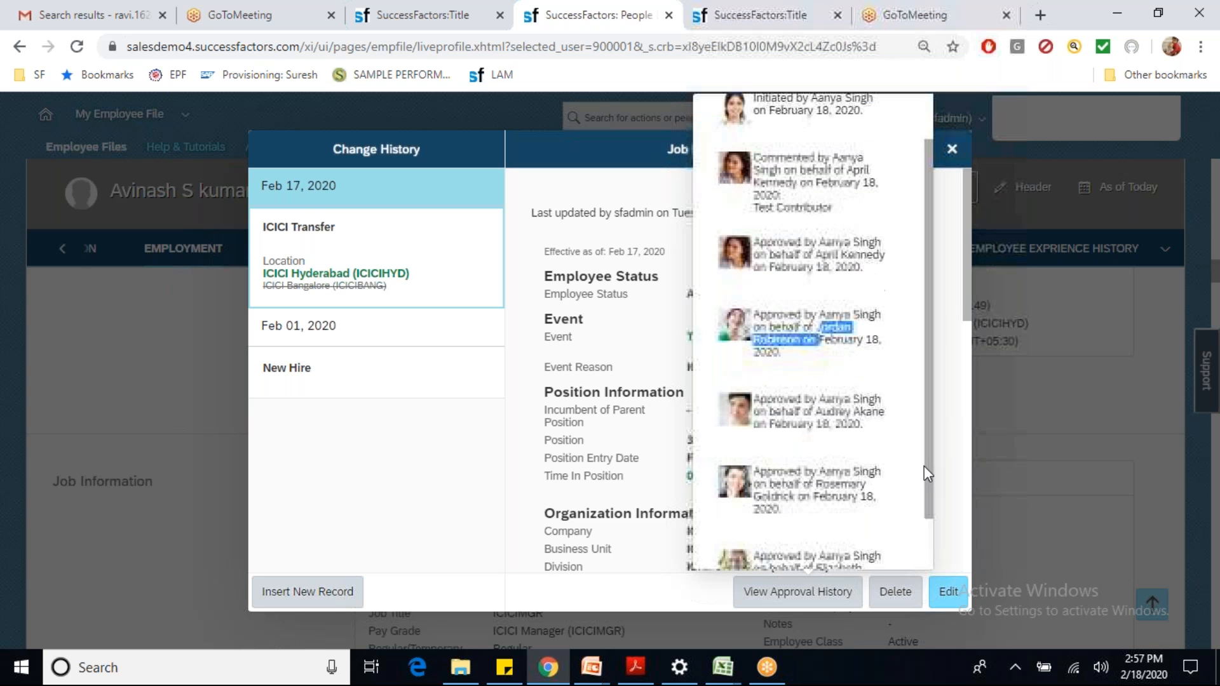
scroll(927, 552, down, 1)
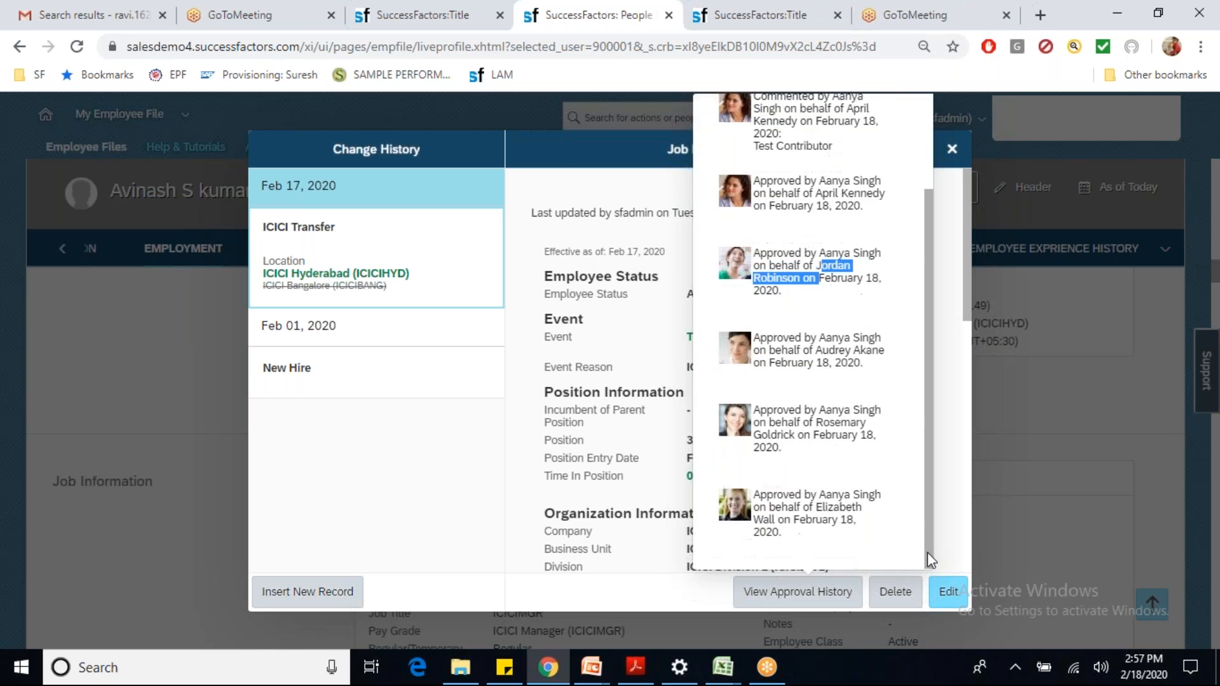
click(487, 476)
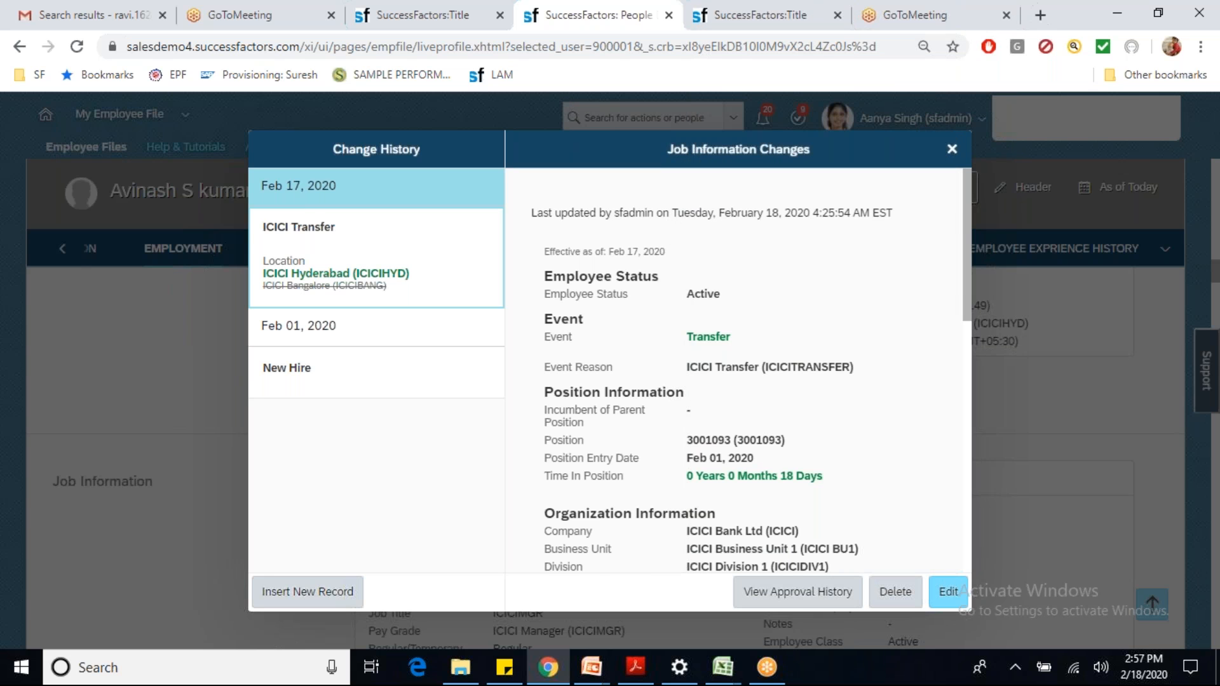
Step: Check the Transfer event with reason ICICI Transfer (ICICITRANSFER), close the history and go to Gmail
drag(685, 337, 763, 343)
drag(678, 370, 880, 373)
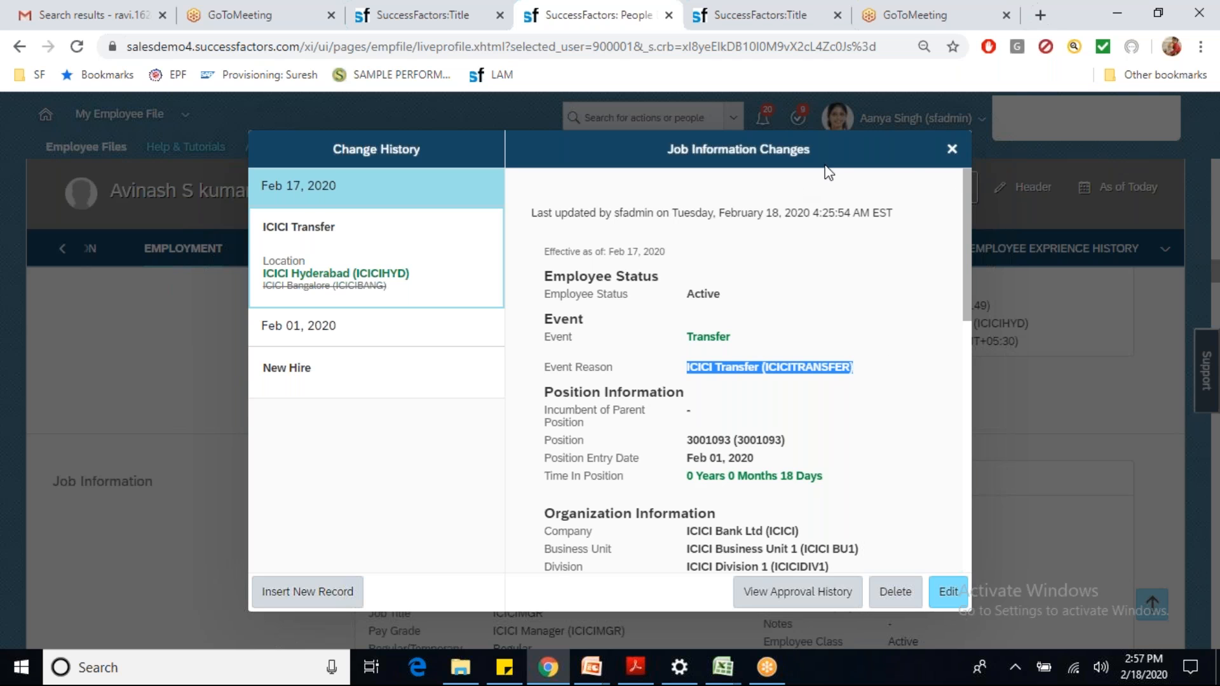
click(953, 150)
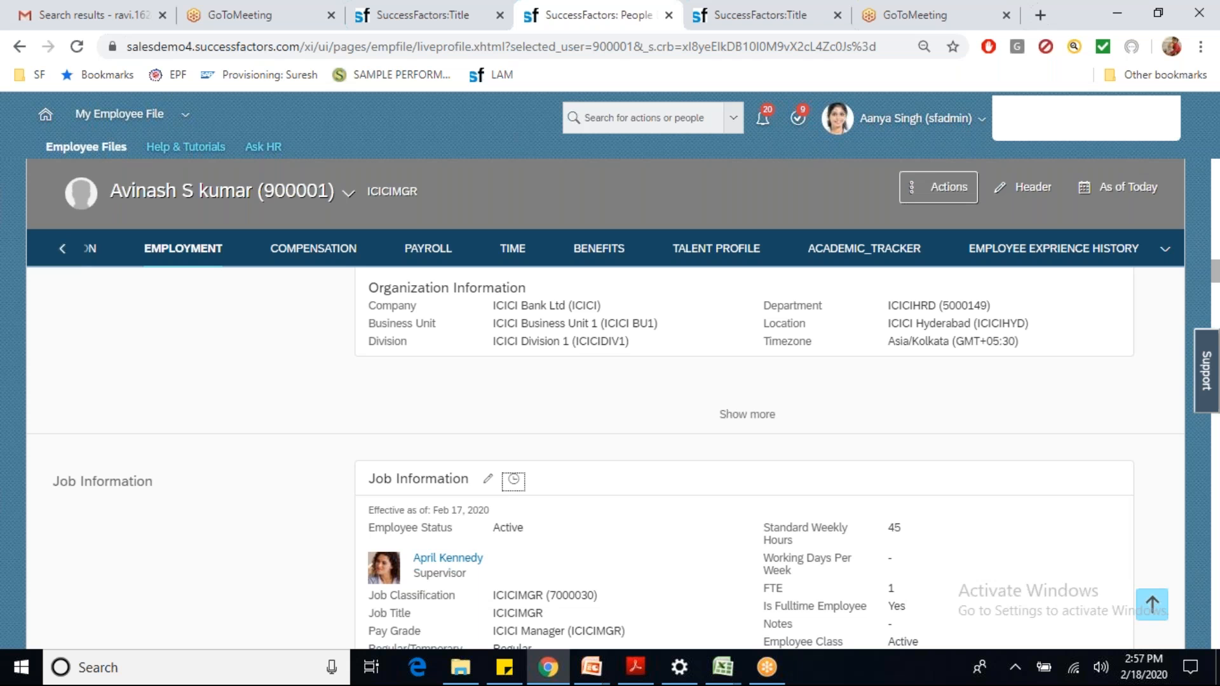
click(118, 19)
Step: Read the Change Job approved notification in the Gmail Updates category
click(73, 233)
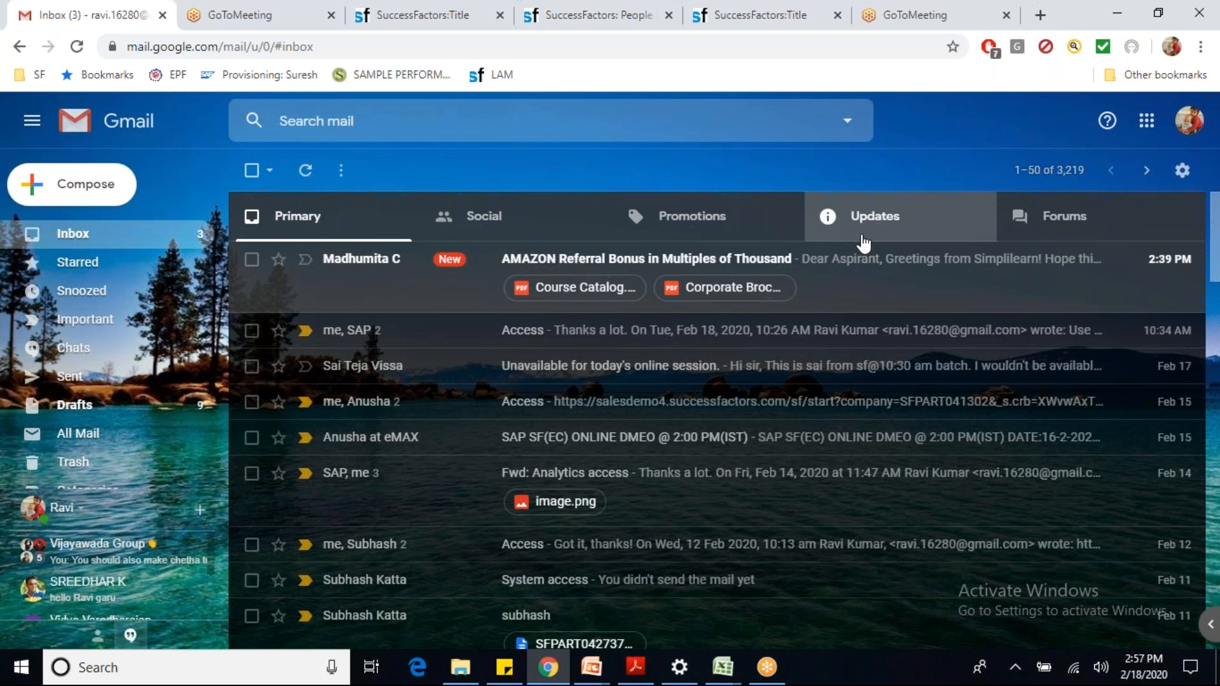
click(879, 219)
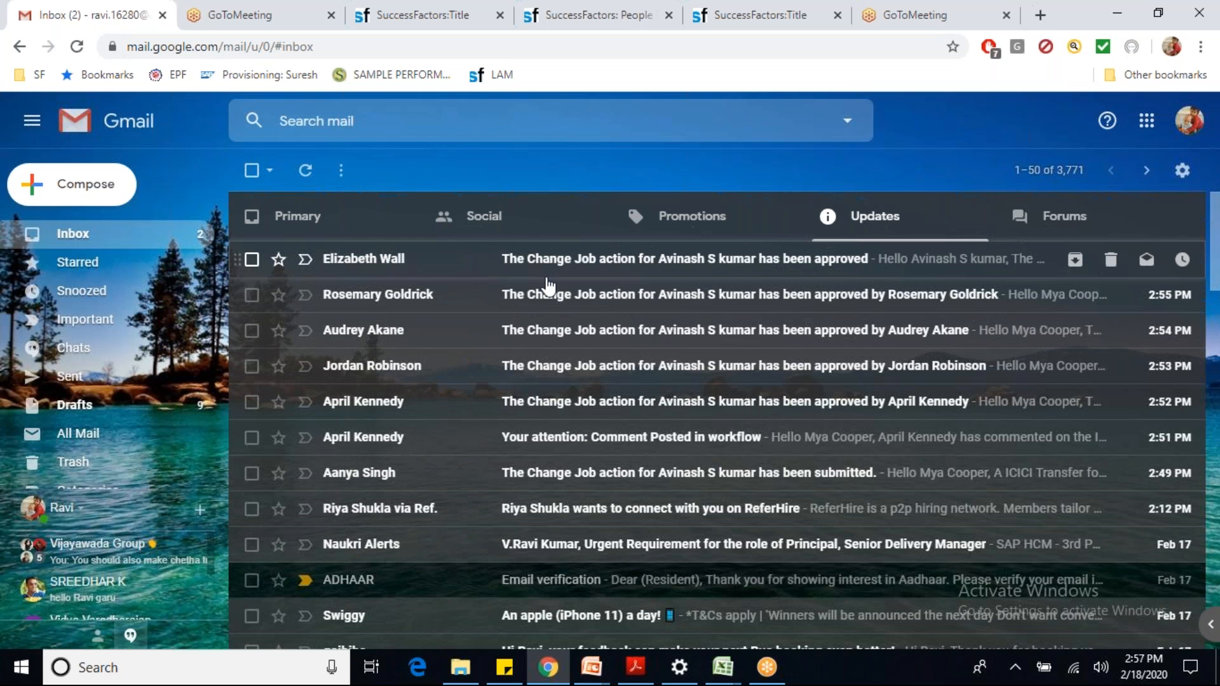
click(588, 273)
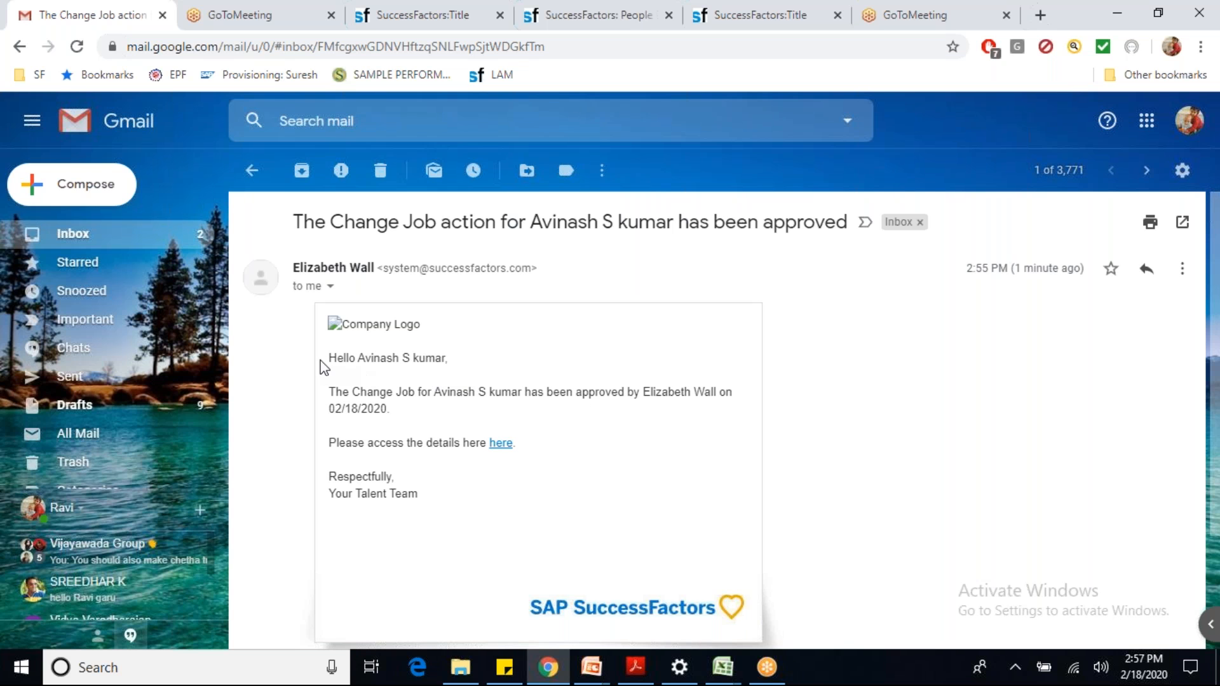
drag(332, 360, 479, 357)
click(407, 427)
click(253, 170)
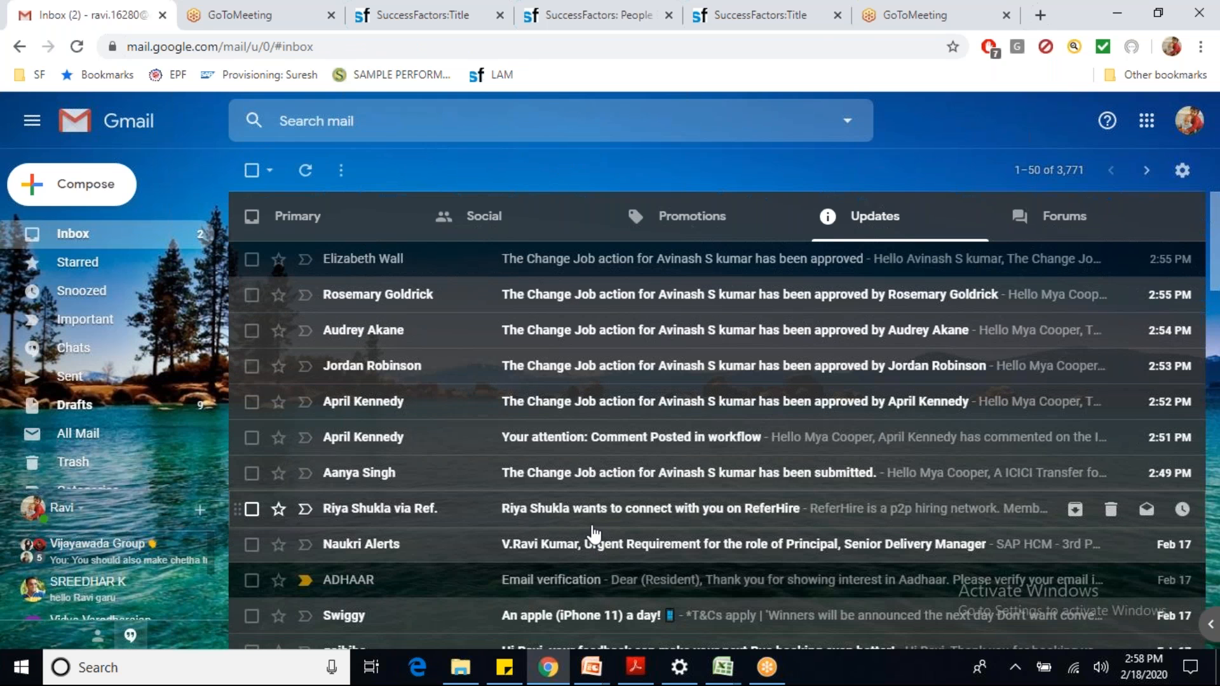
Step: Read the Change Job submitted notification, then return to the ICICI Transfer workflow page
click(579, 481)
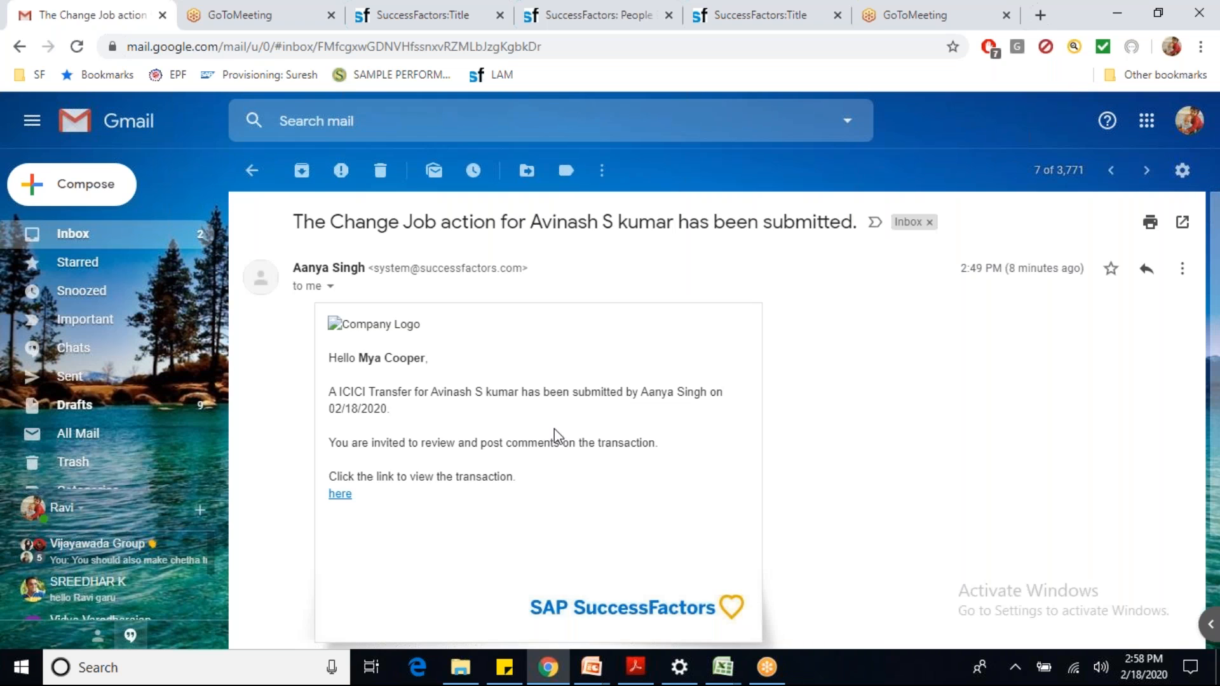
drag(369, 359, 437, 363)
click(372, 358)
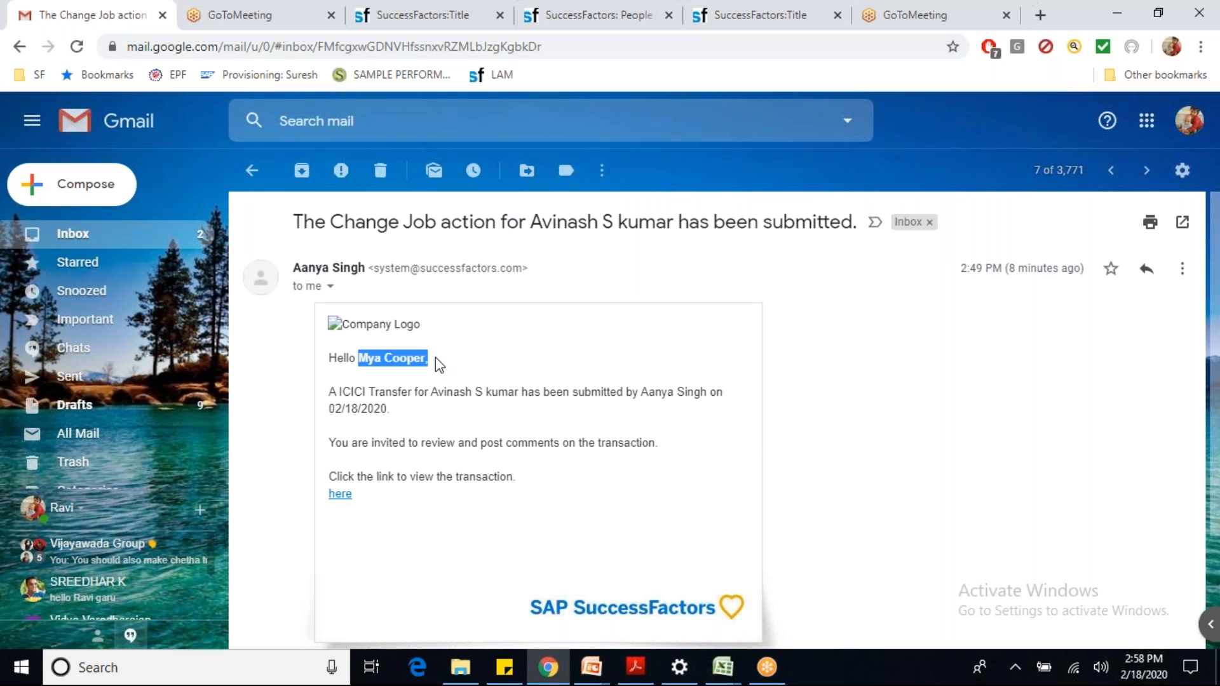
click(253, 170)
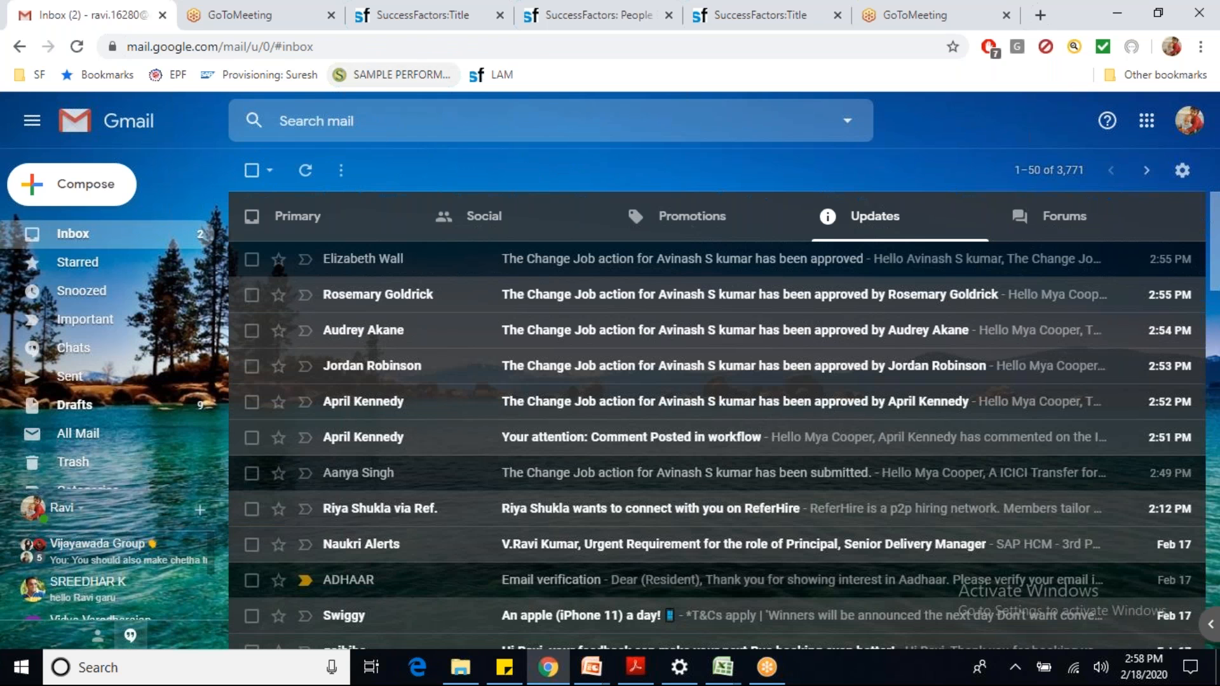
click(415, 25)
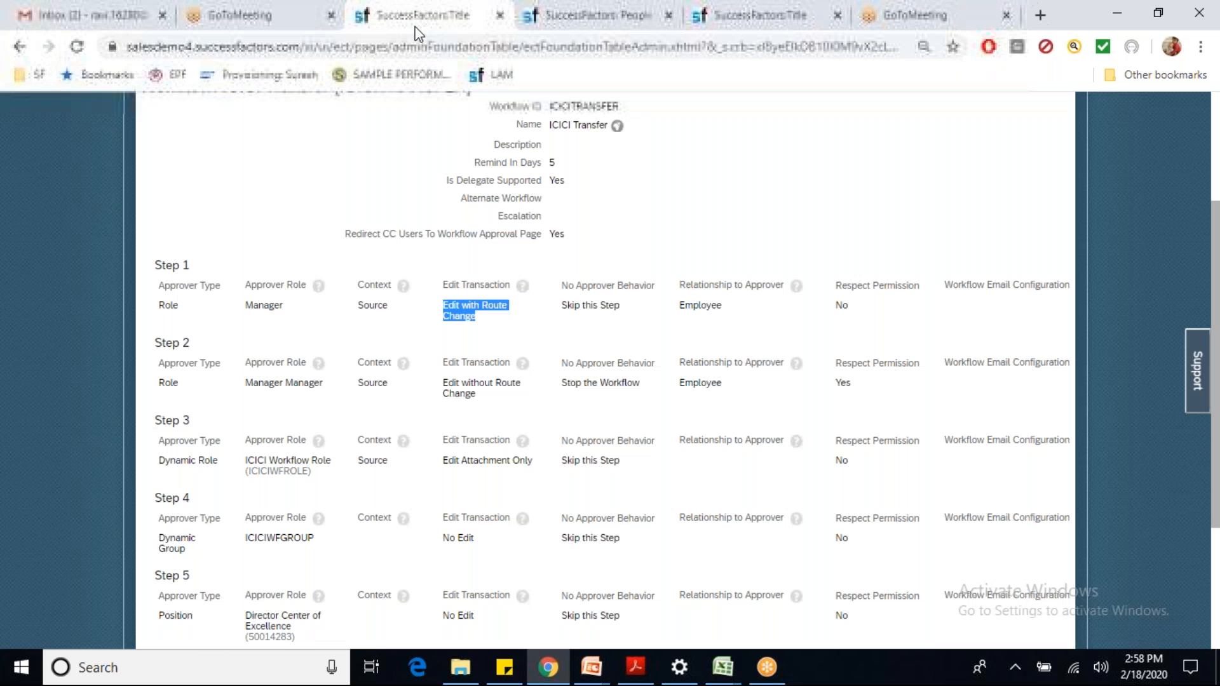
Step: Search for the admin user, browse their employee profile, then return to the Gmail inbox
click(1156, 288)
click(1216, 114)
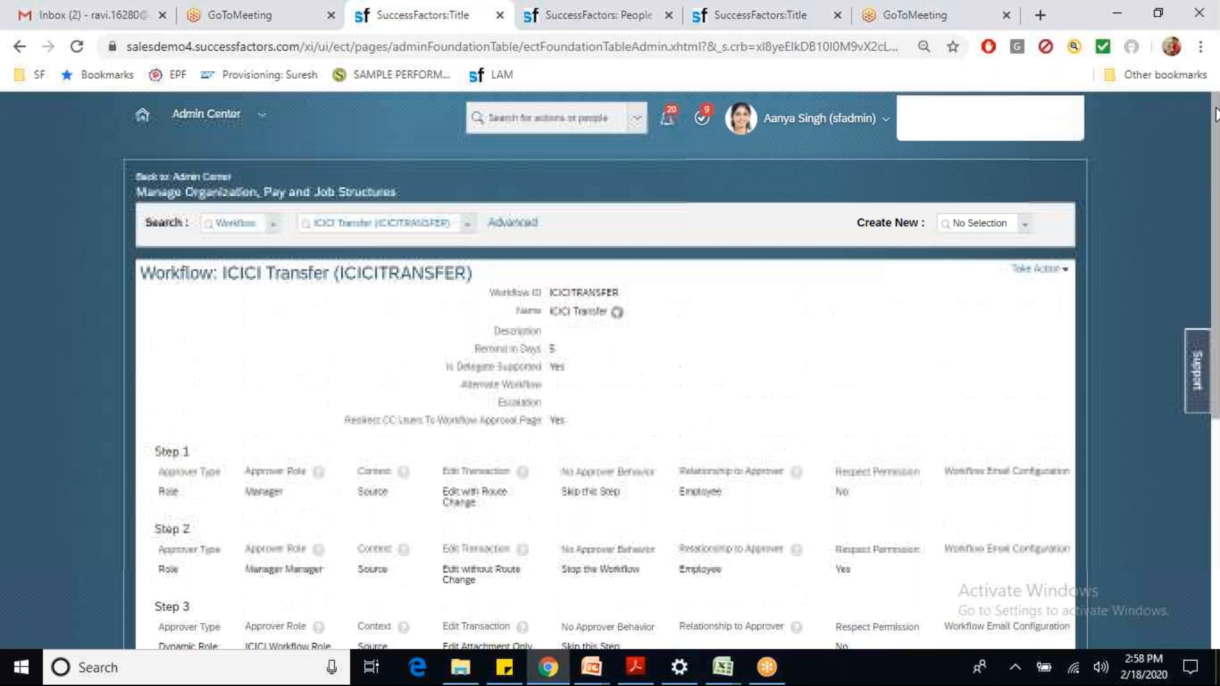
click(565, 119)
text(sfadmin)
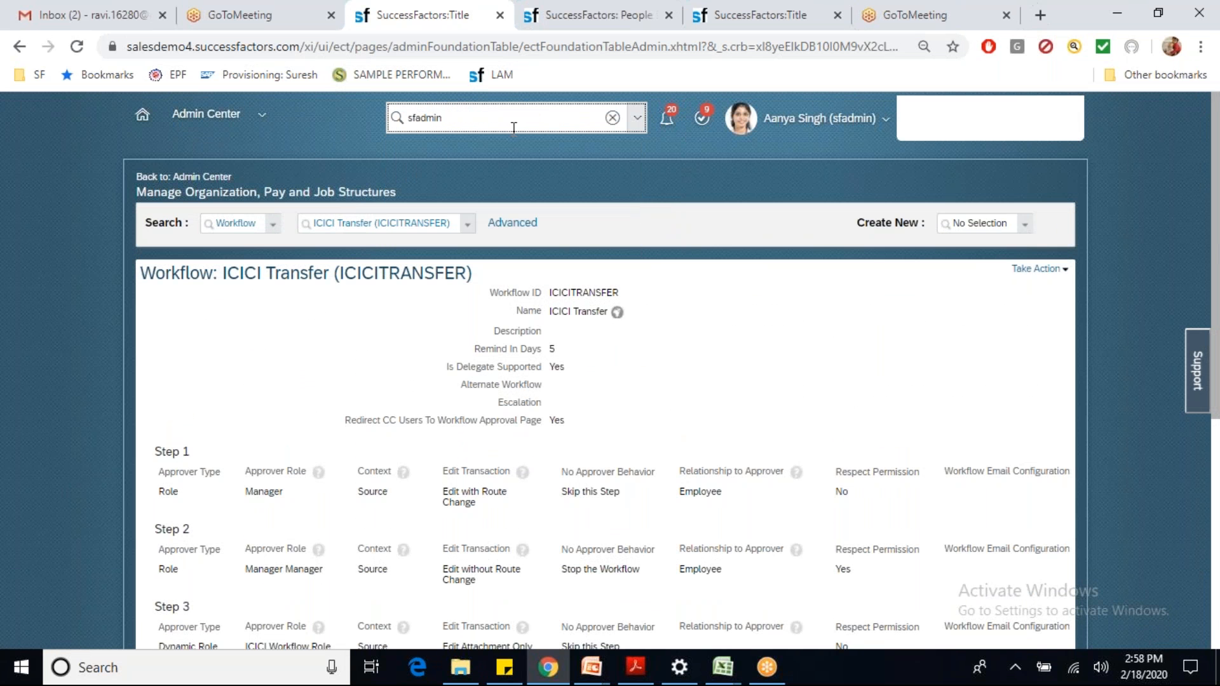
click(457, 151)
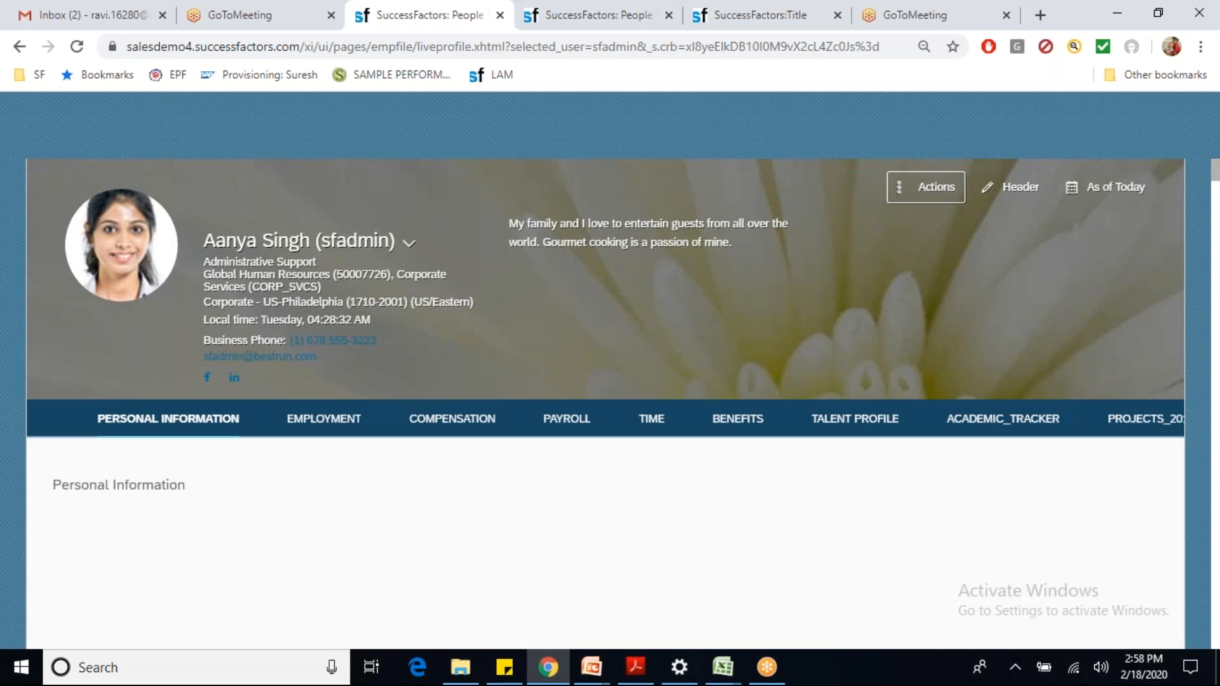
scroll(463, 155, down, 3)
scroll(464, 156, down, 8)
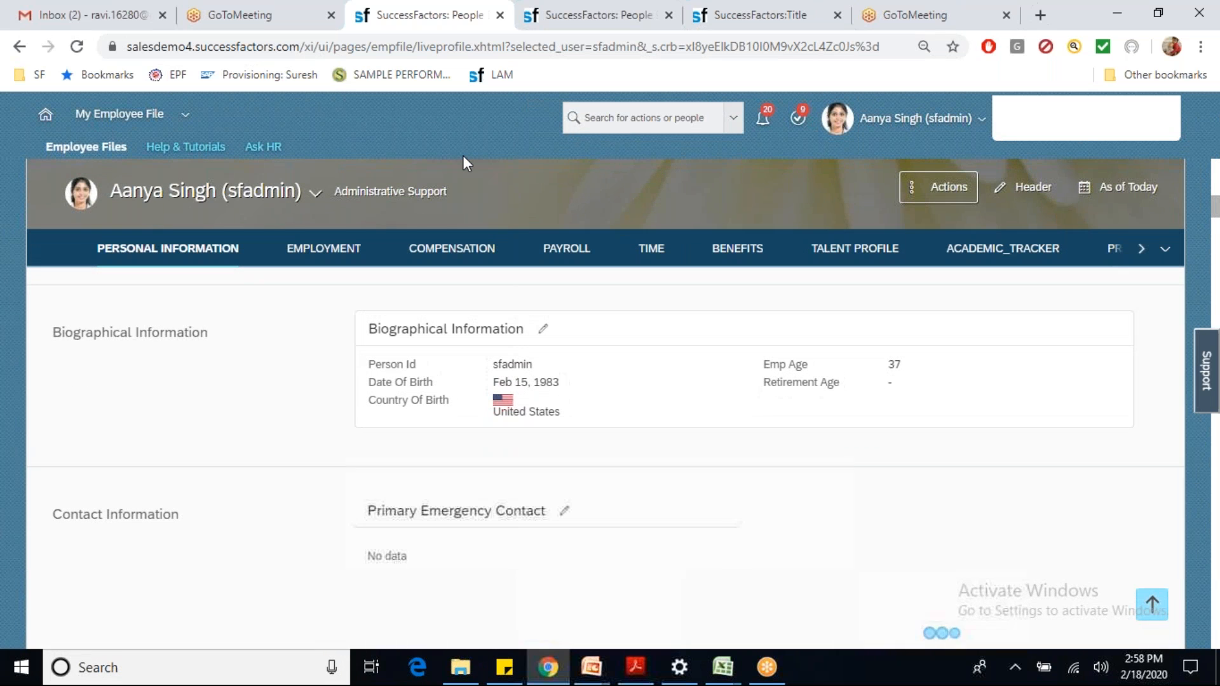
scroll(463, 155, down, 4)
scroll(463, 156, up, 3)
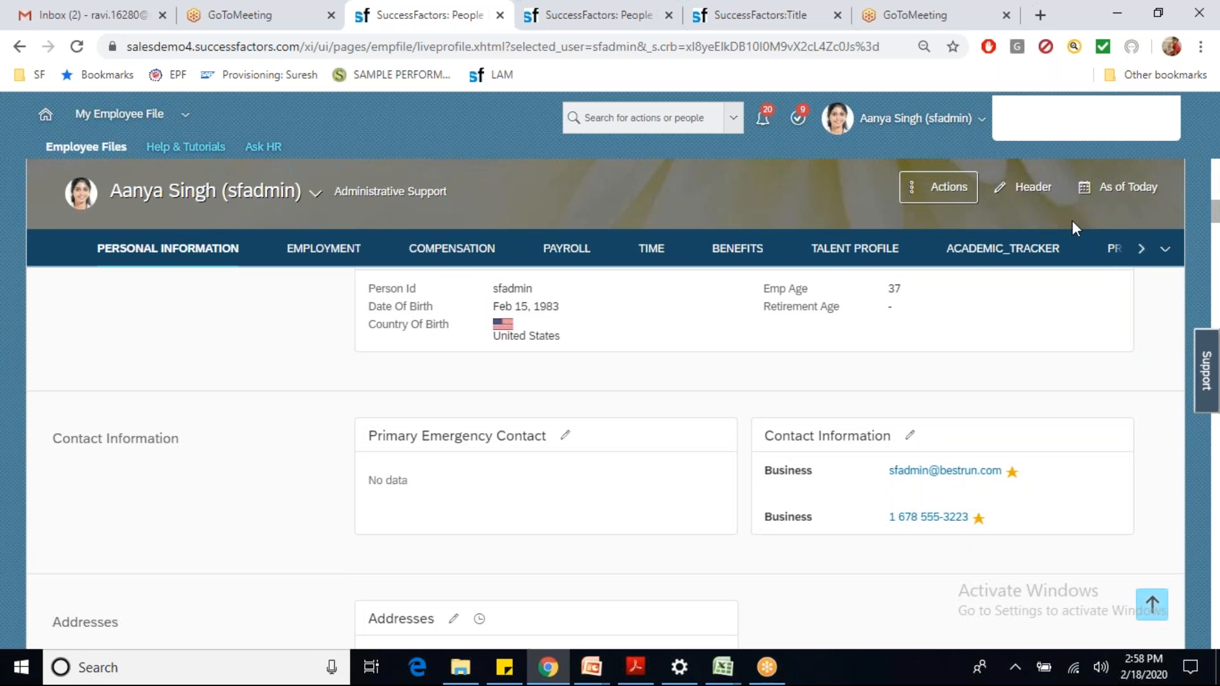
scroll(1073, 220, up, 6)
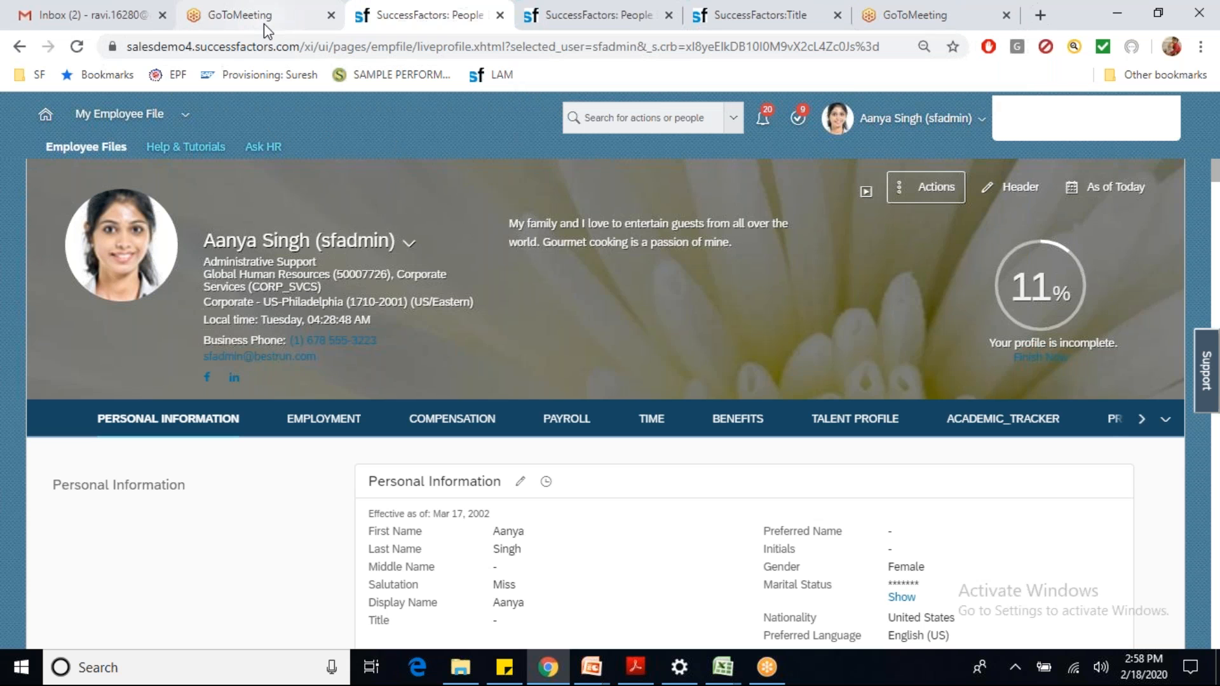
click(87, 24)
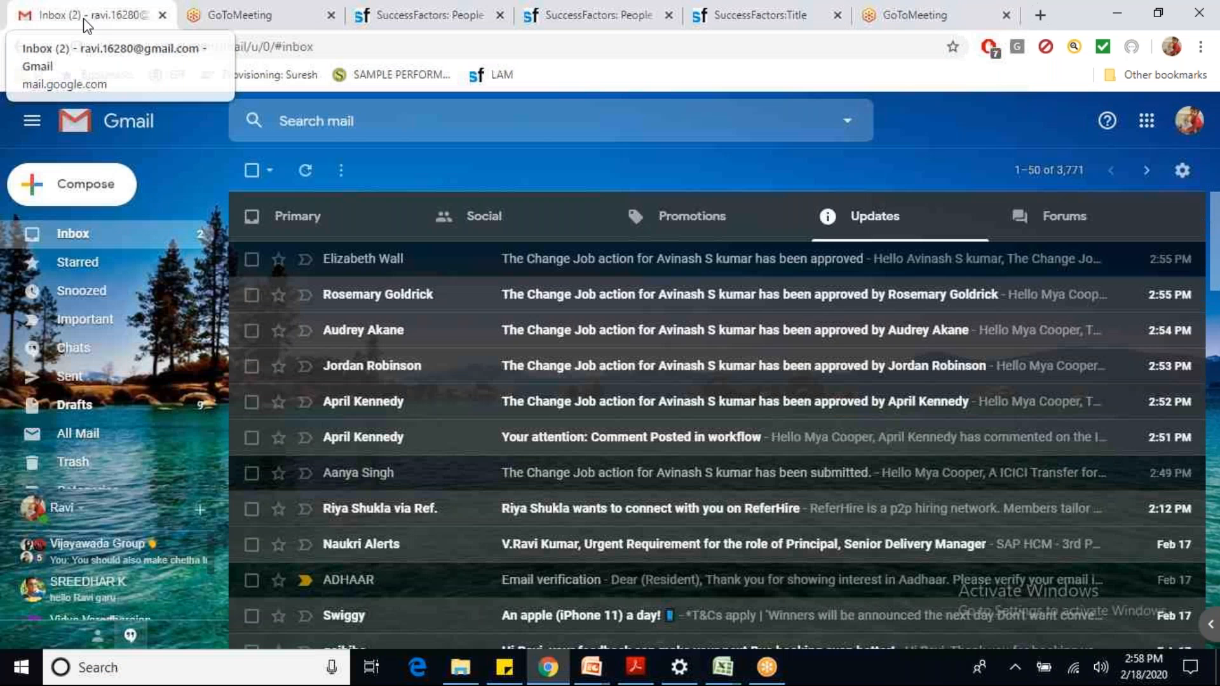
click(575, 474)
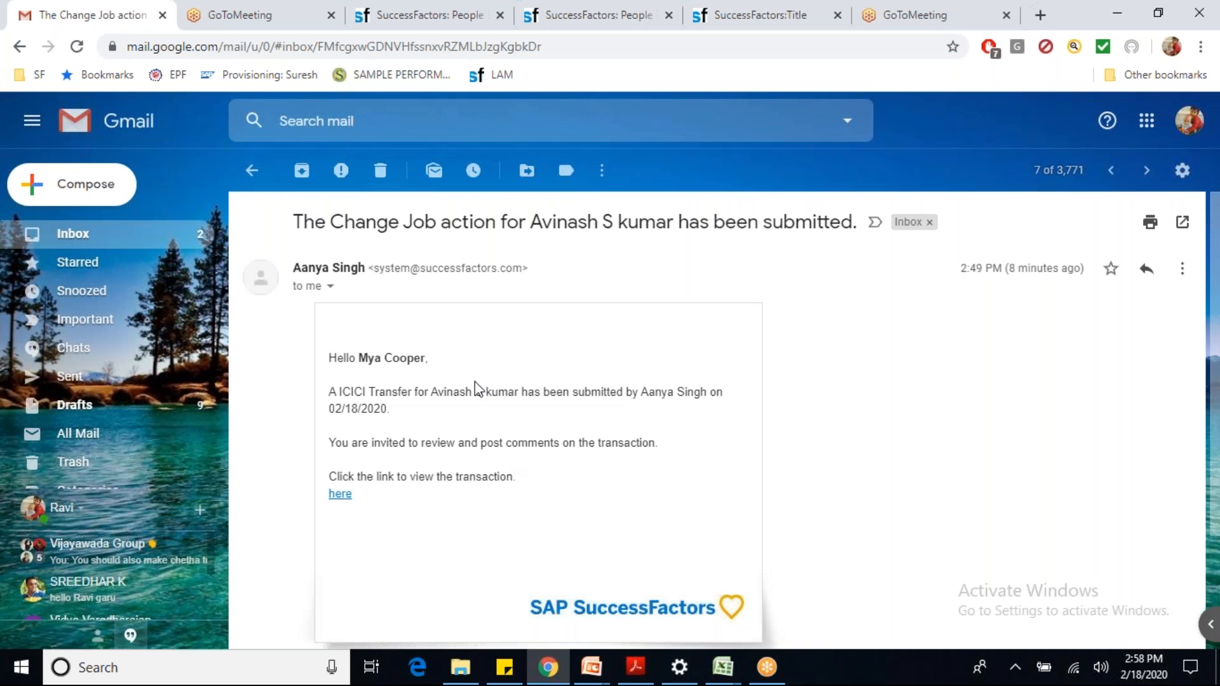
drag(359, 355, 448, 366)
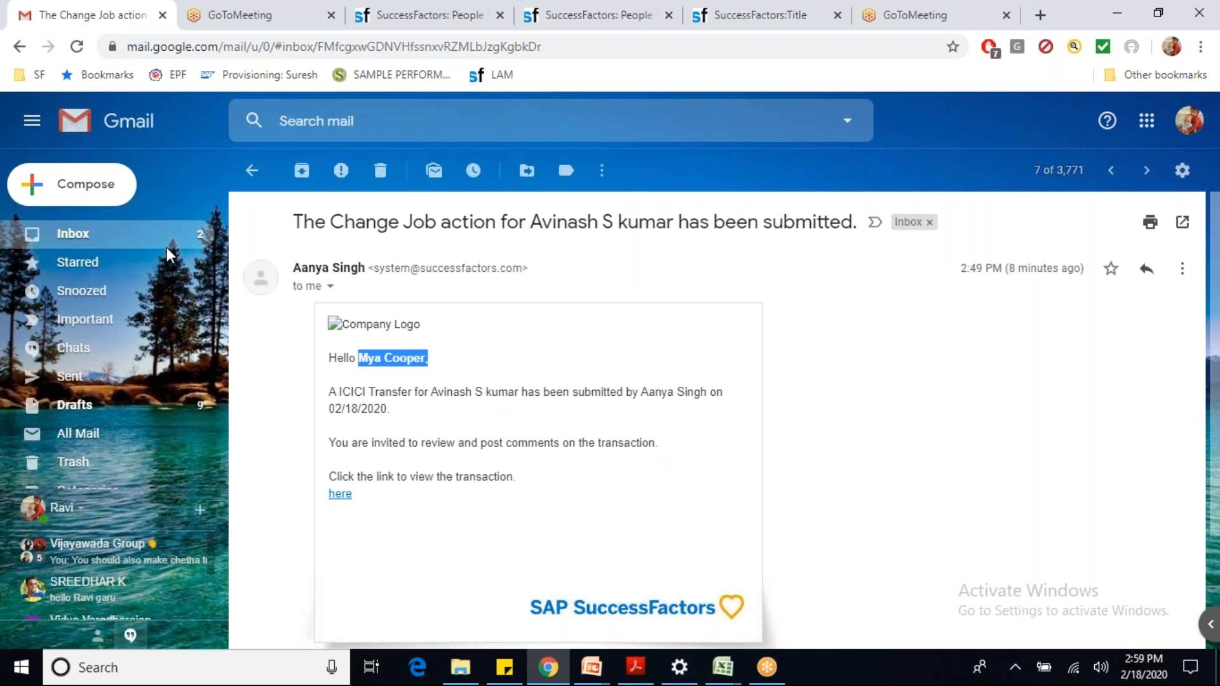
click(252, 177)
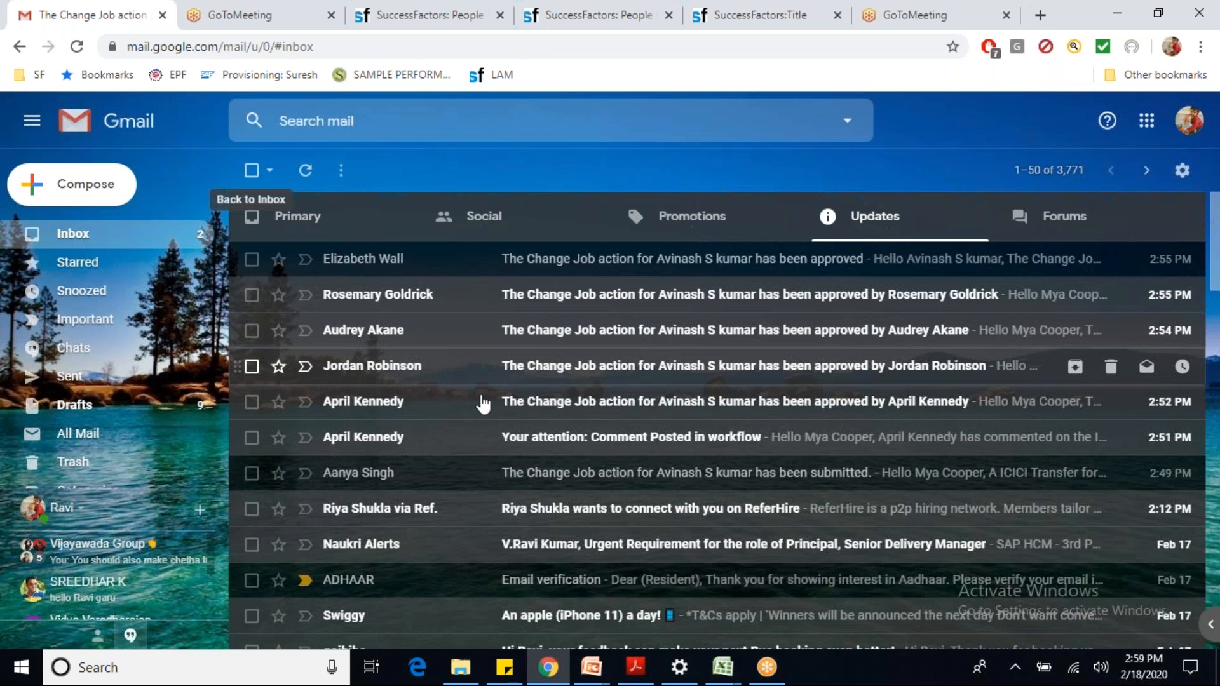
Step: Read the workflow comment email and check its linked completed workflow request
click(553, 443)
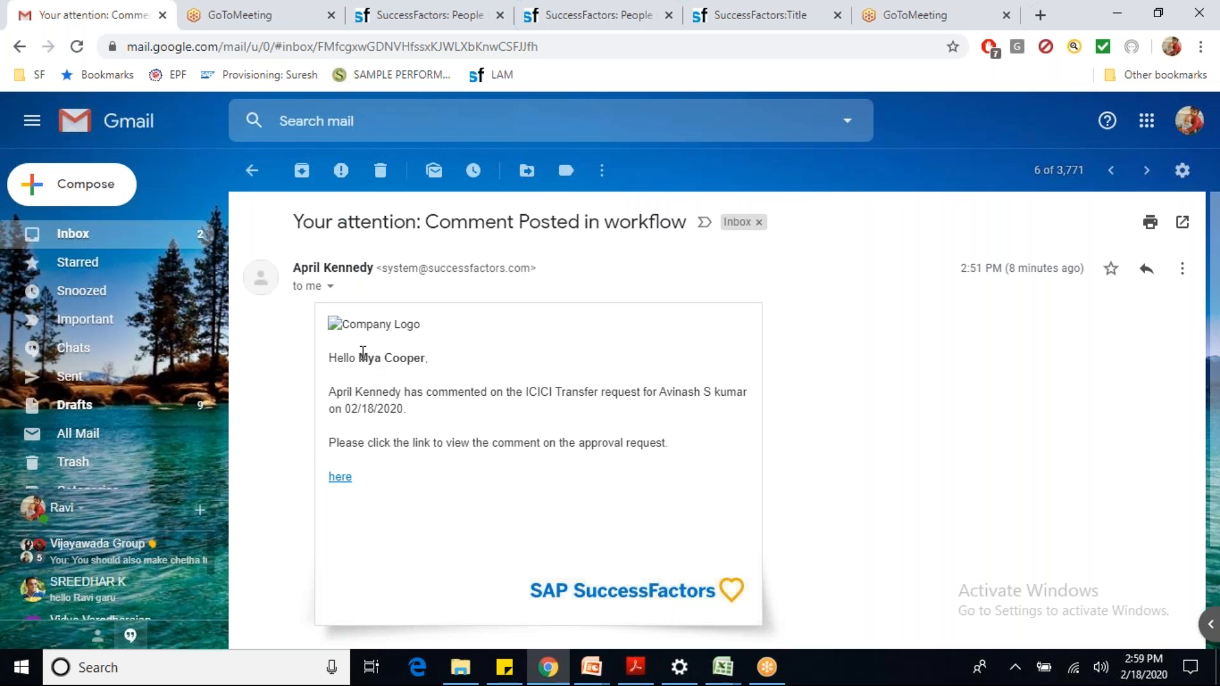
drag(358, 358, 395, 361)
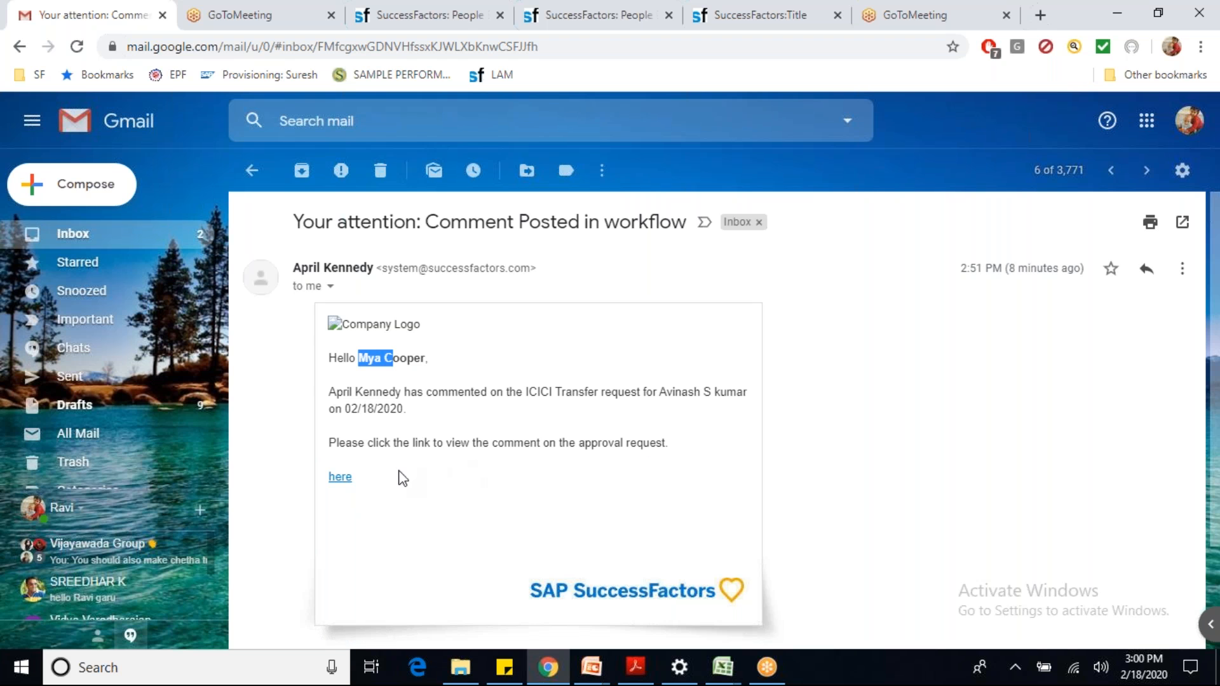
click(341, 478)
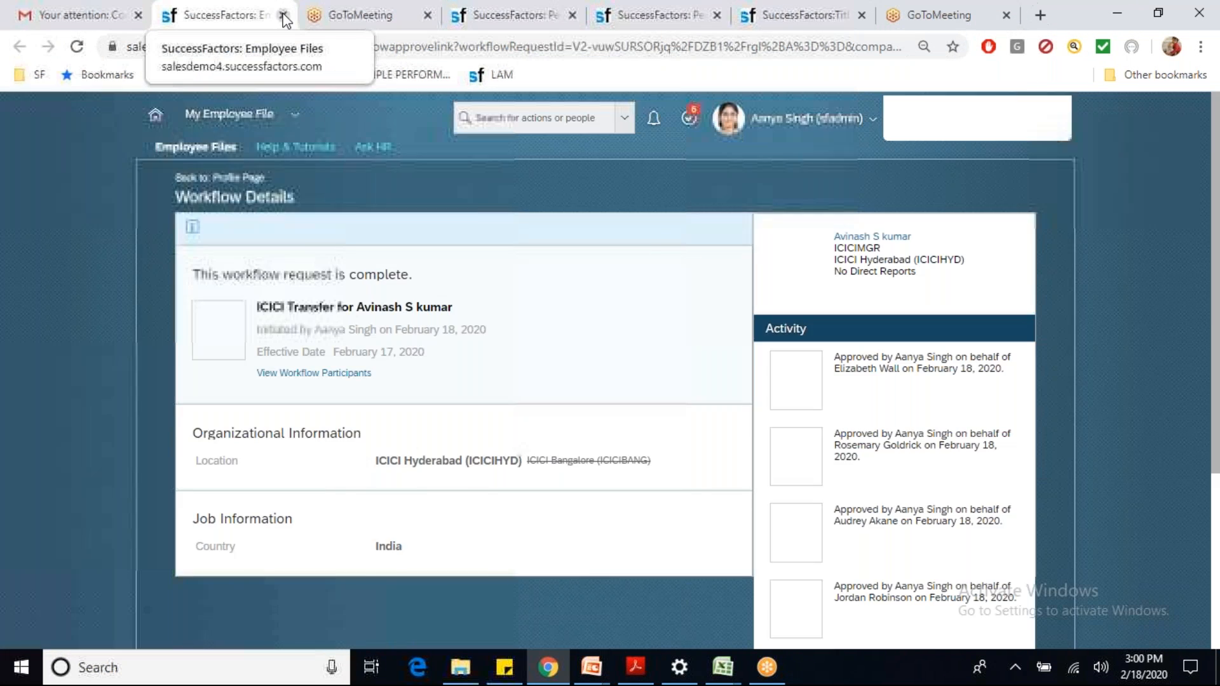
click(283, 16)
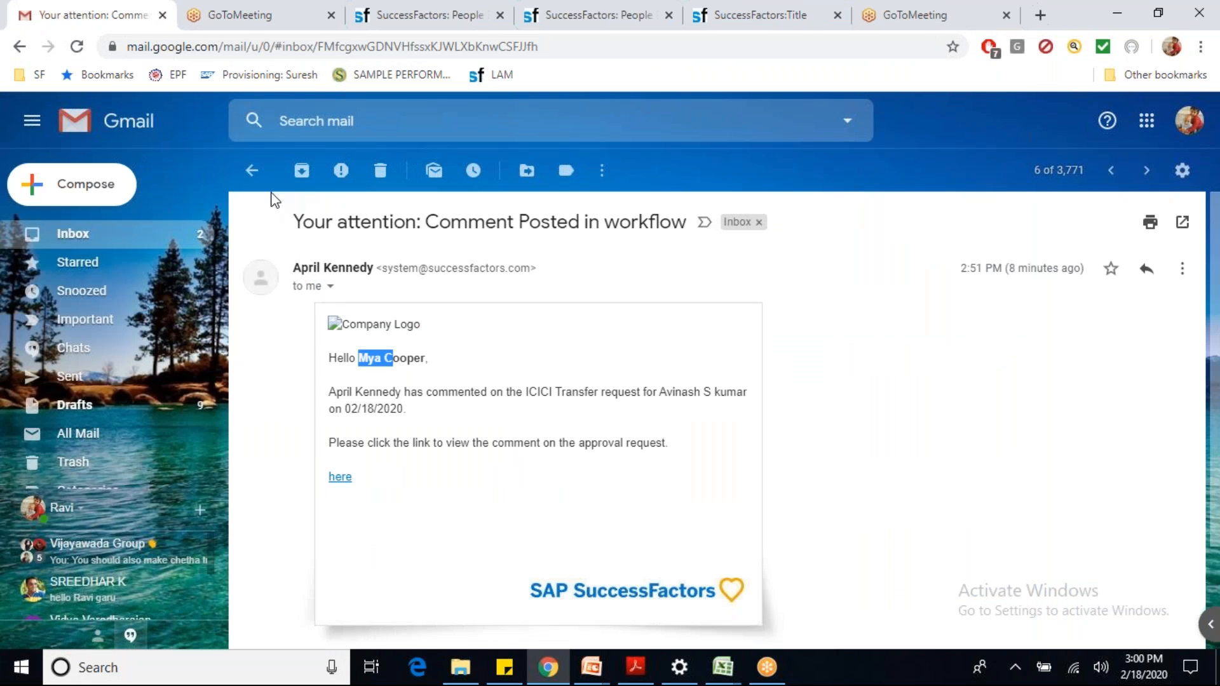
click(253, 172)
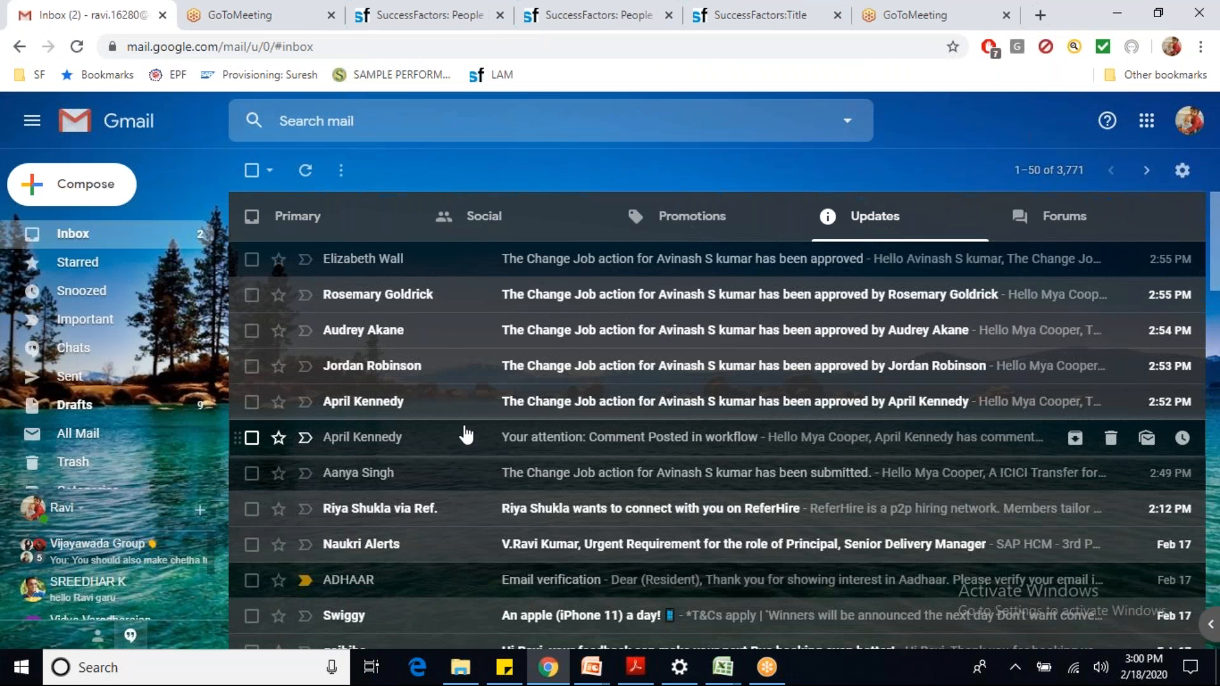
Step: Read the earliest Change Job approval email, then return to the SuccessFactors profile
click(532, 407)
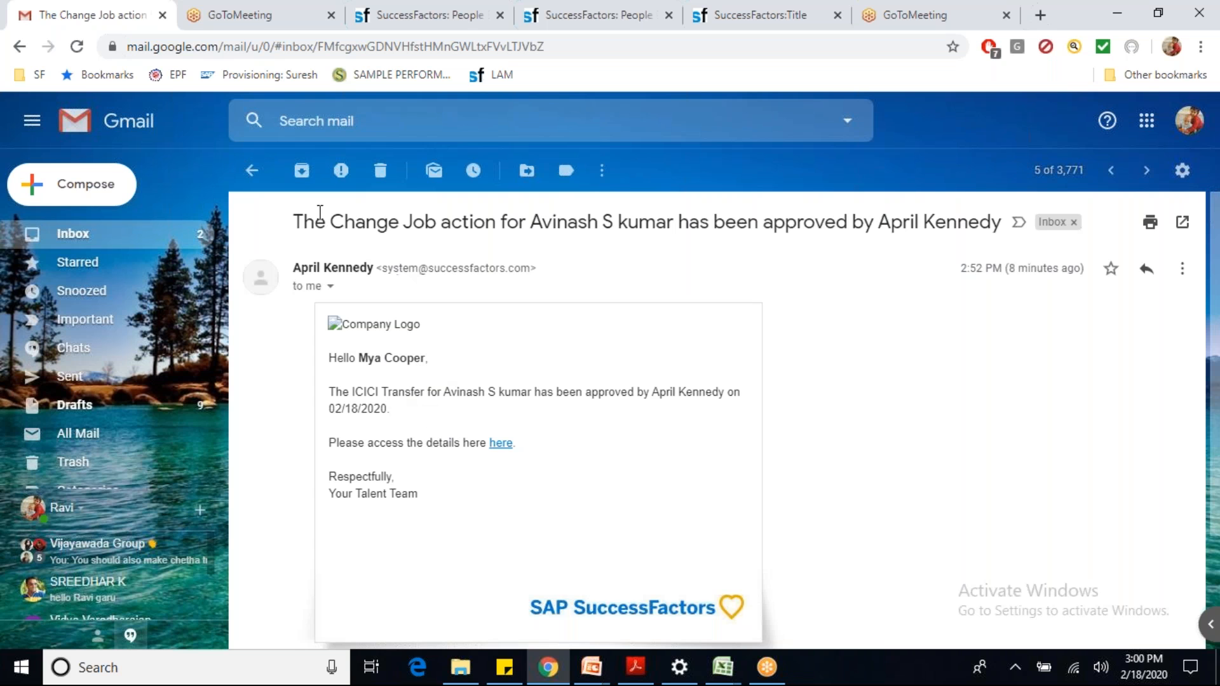
click(256, 175)
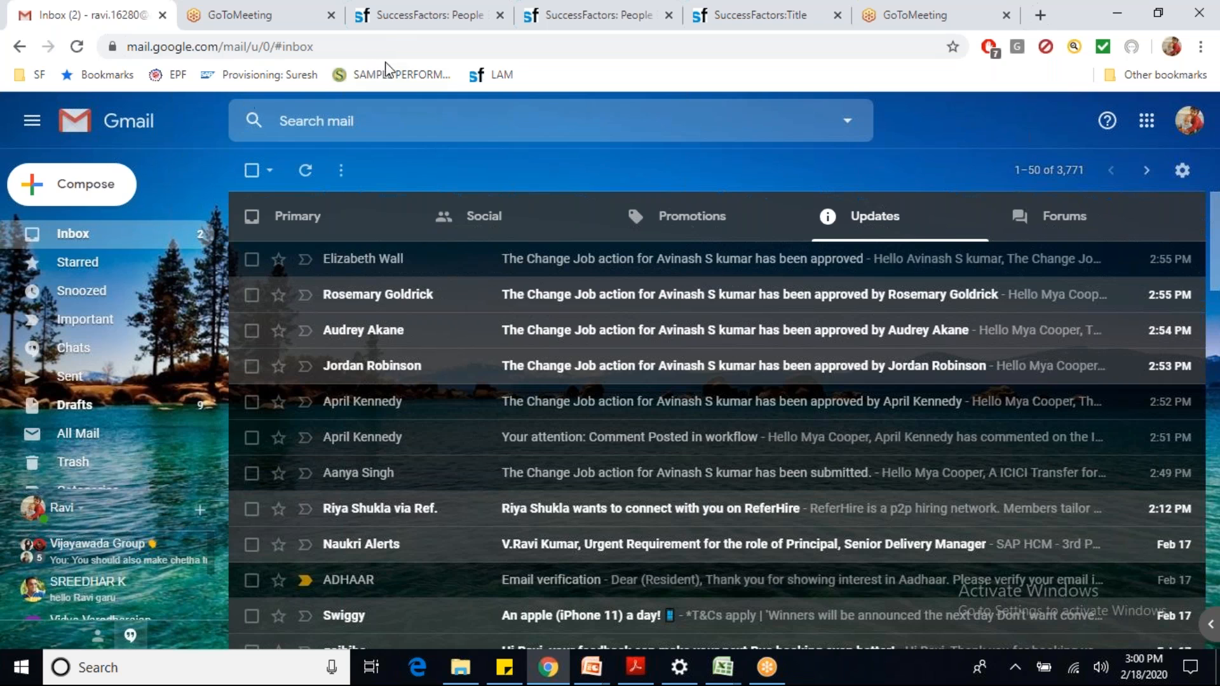
click(392, 22)
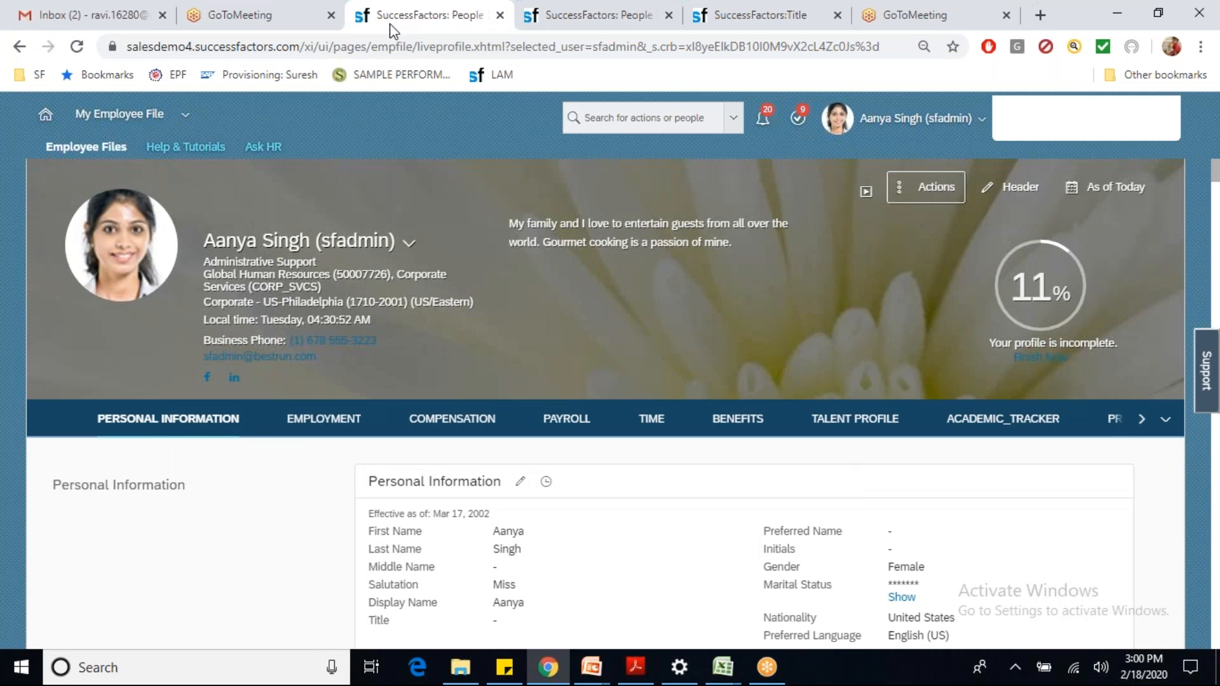